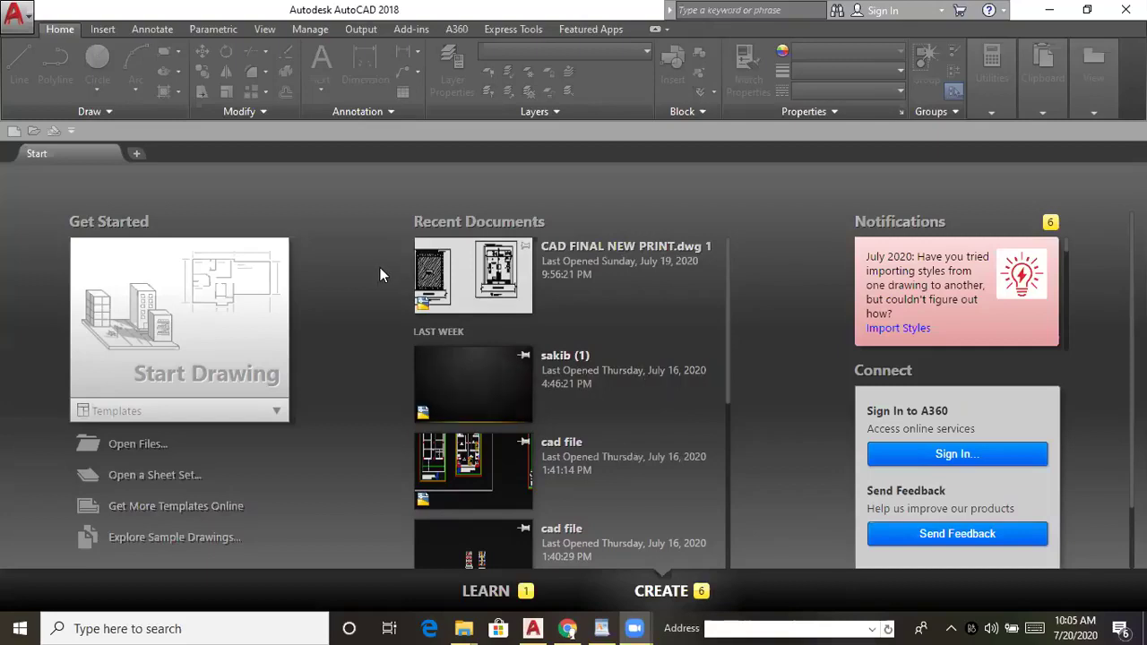
- Launch AutoCAD 2018 from the desktop and start a new blank drawing
left_click(1045, 10)
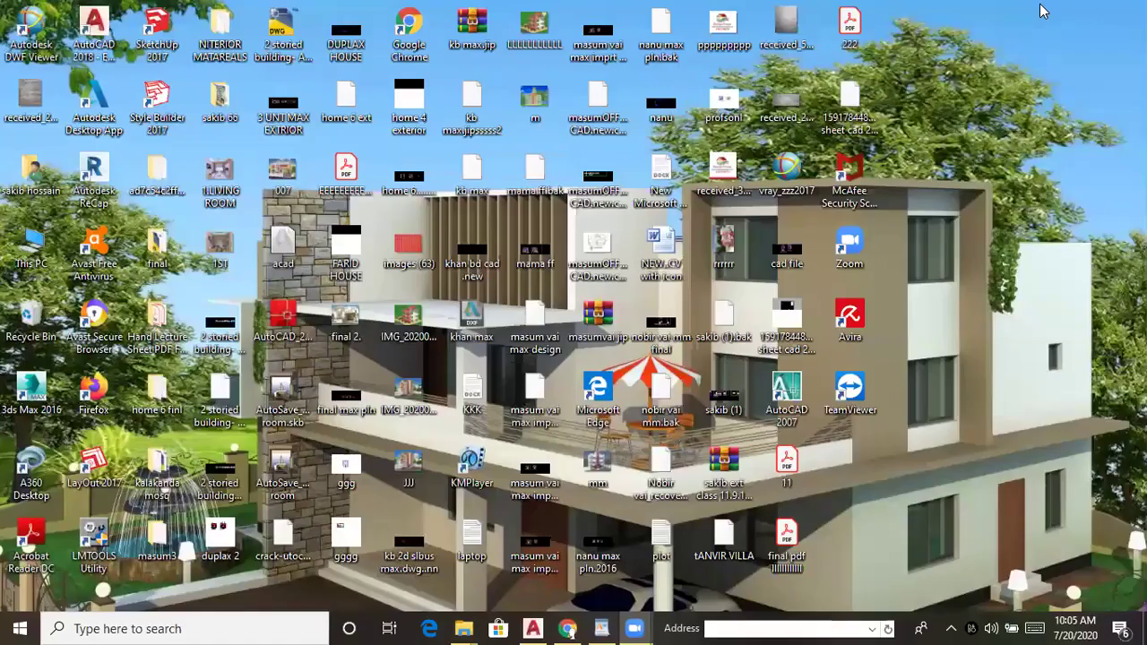
double_click(104, 57)
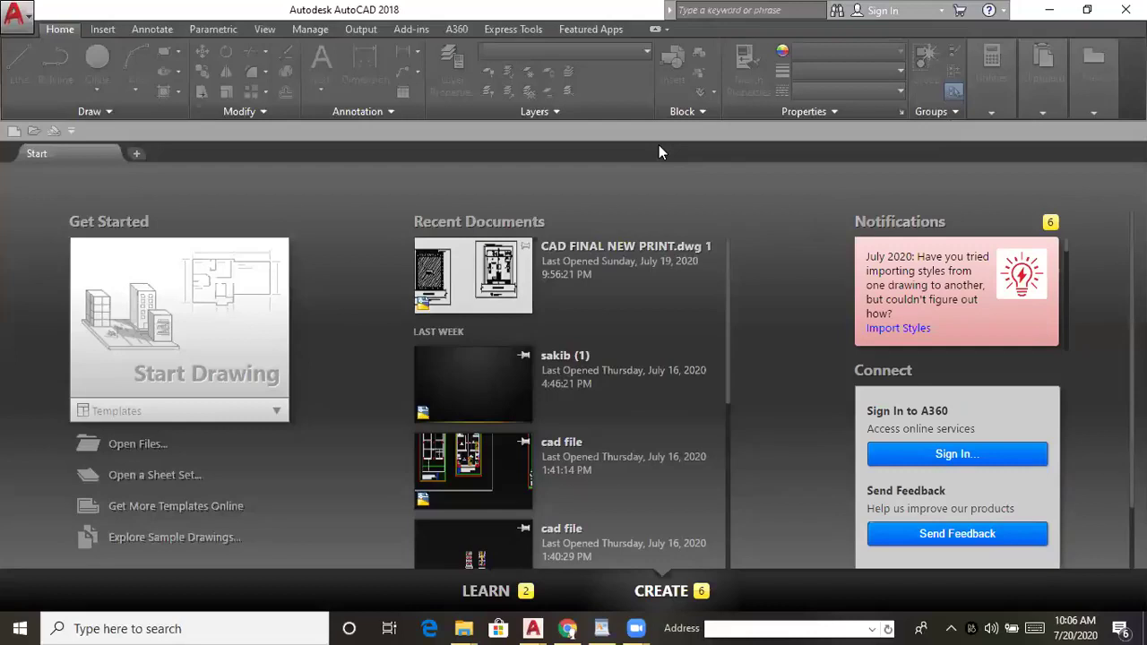
left_click(164, 337)
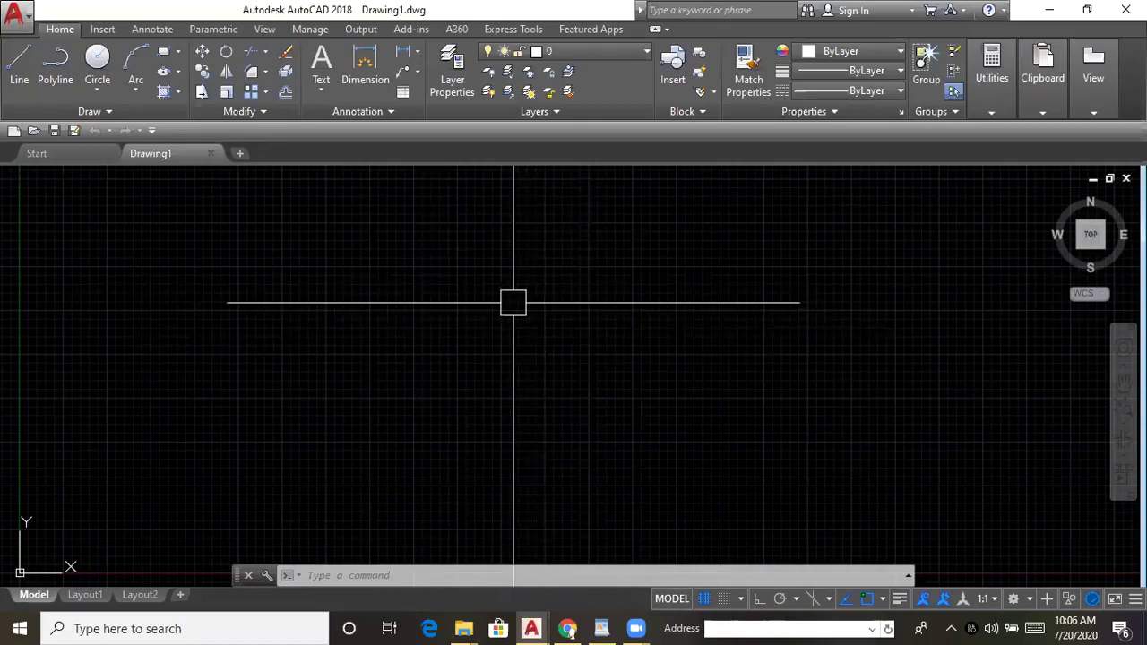
- Turn off the grid display in the drawing area
left_click(705, 600)
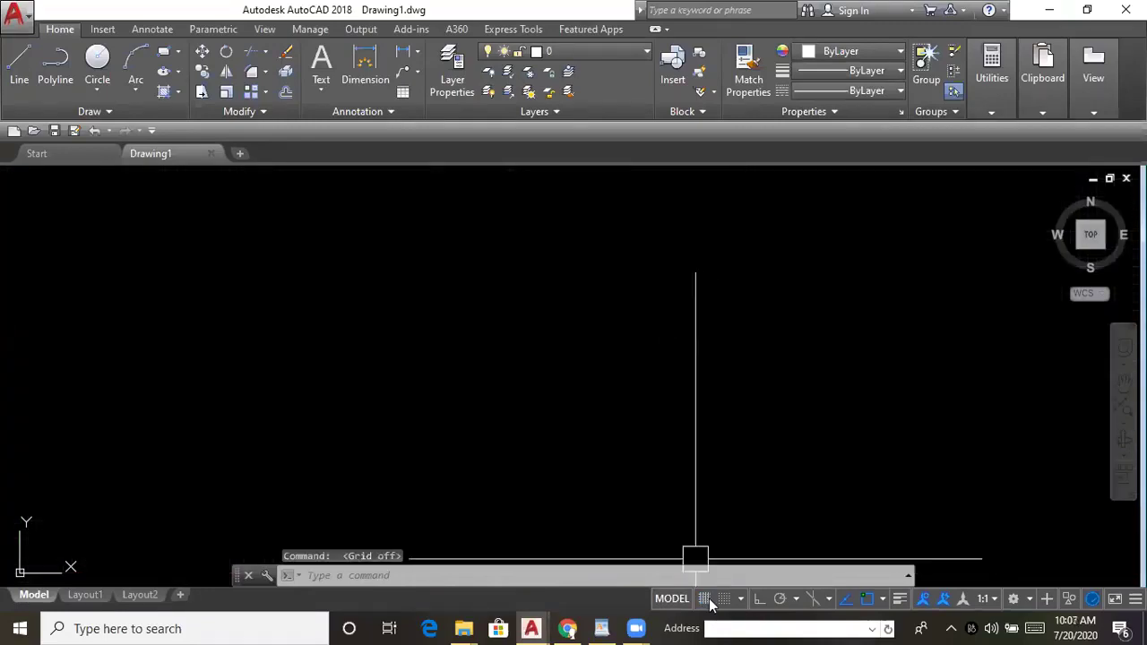
left_click(706, 599)
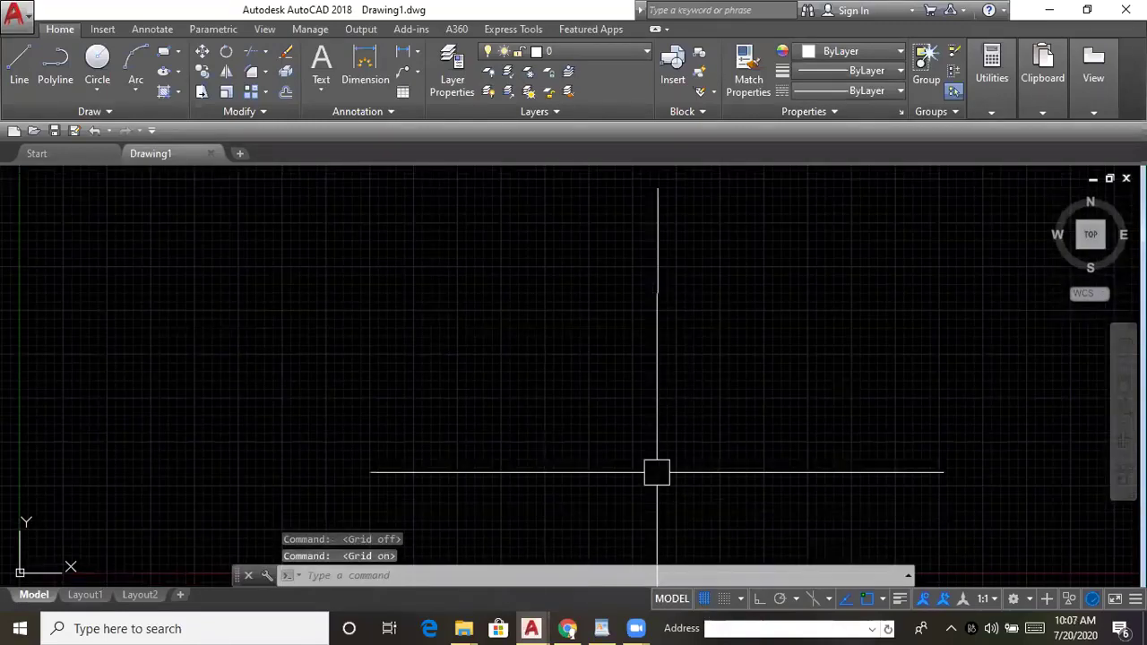
key("F7")
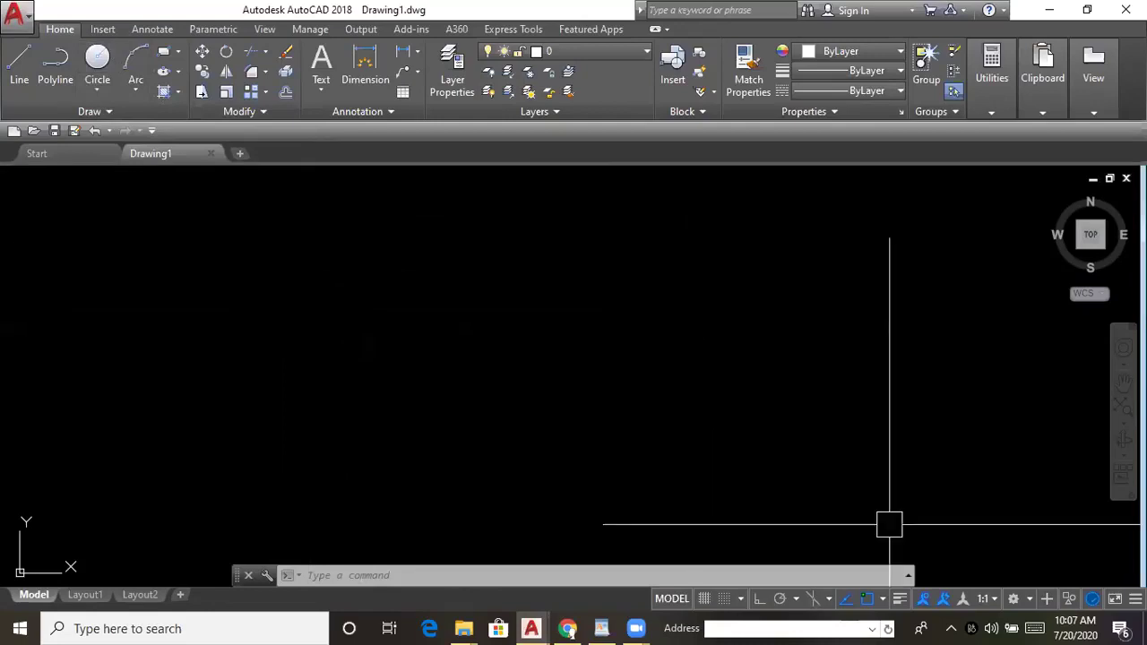
- Switch to the 3D Modeling workspace and return to Drafting & Annotation
left_click(1030, 600)
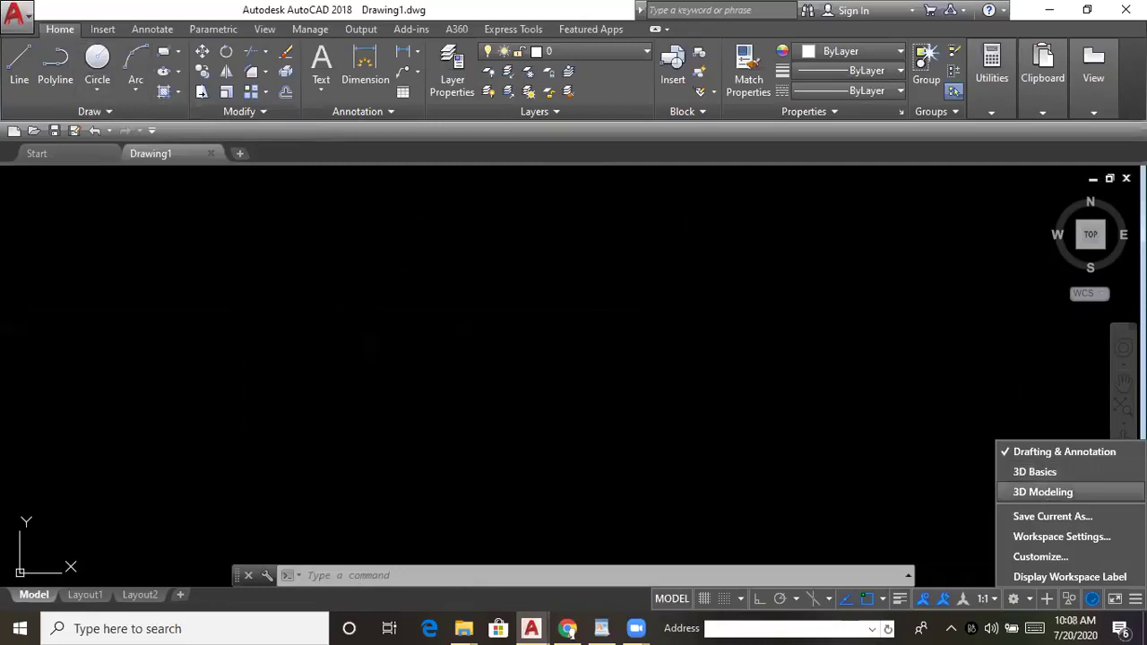
left_click(1043, 492)
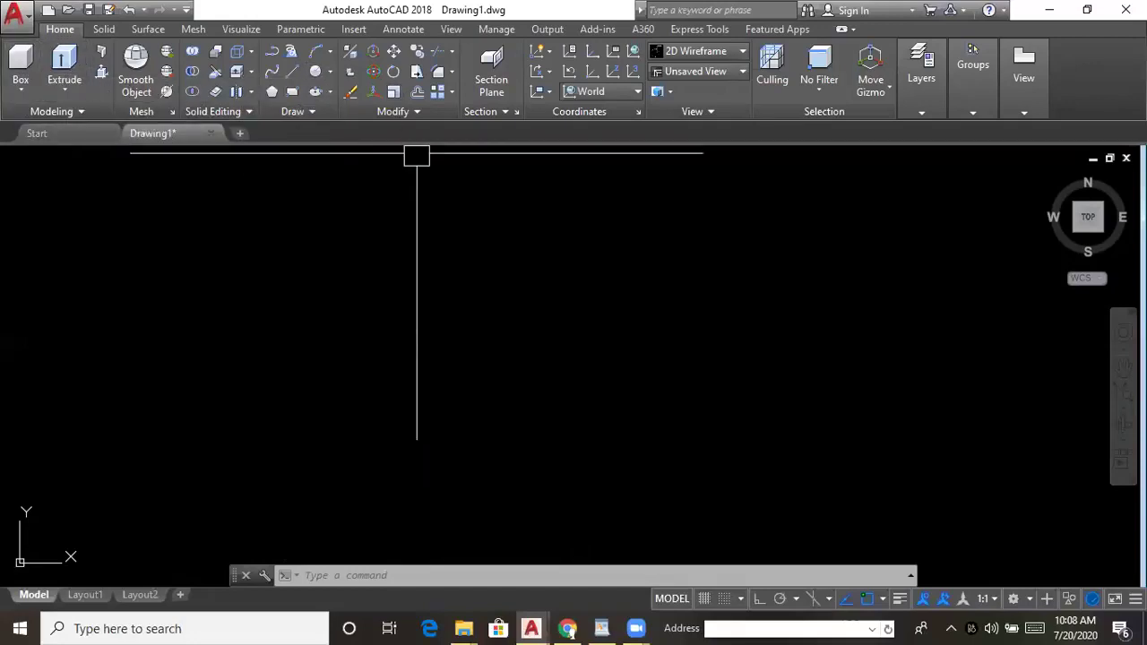
left_click(1029, 602)
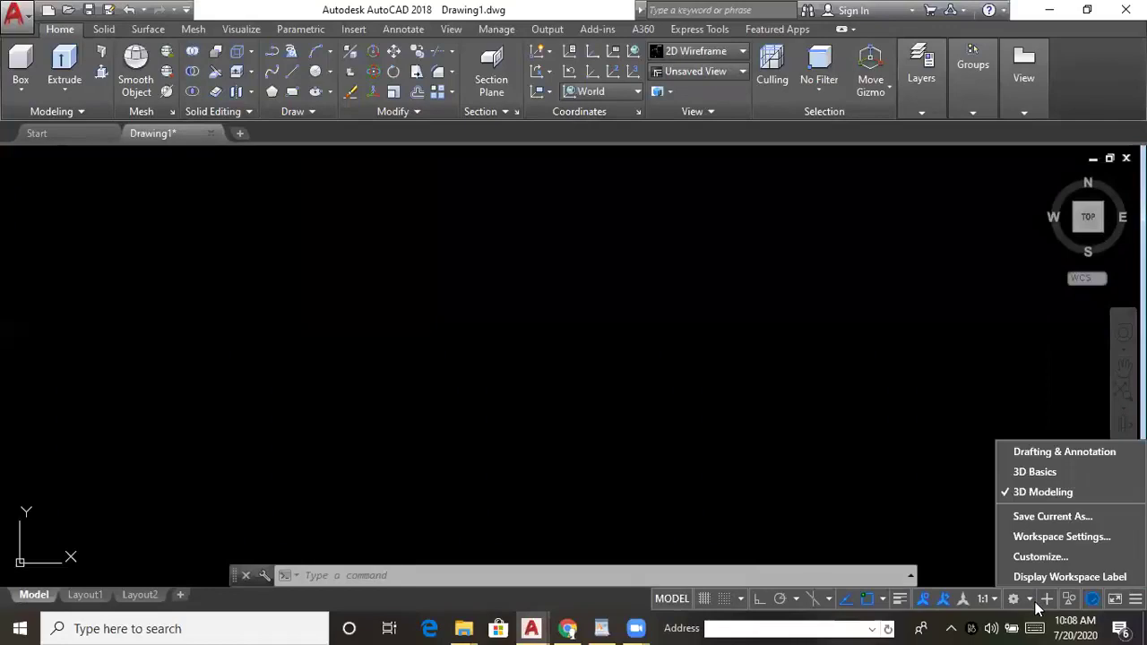
left_click(1039, 454)
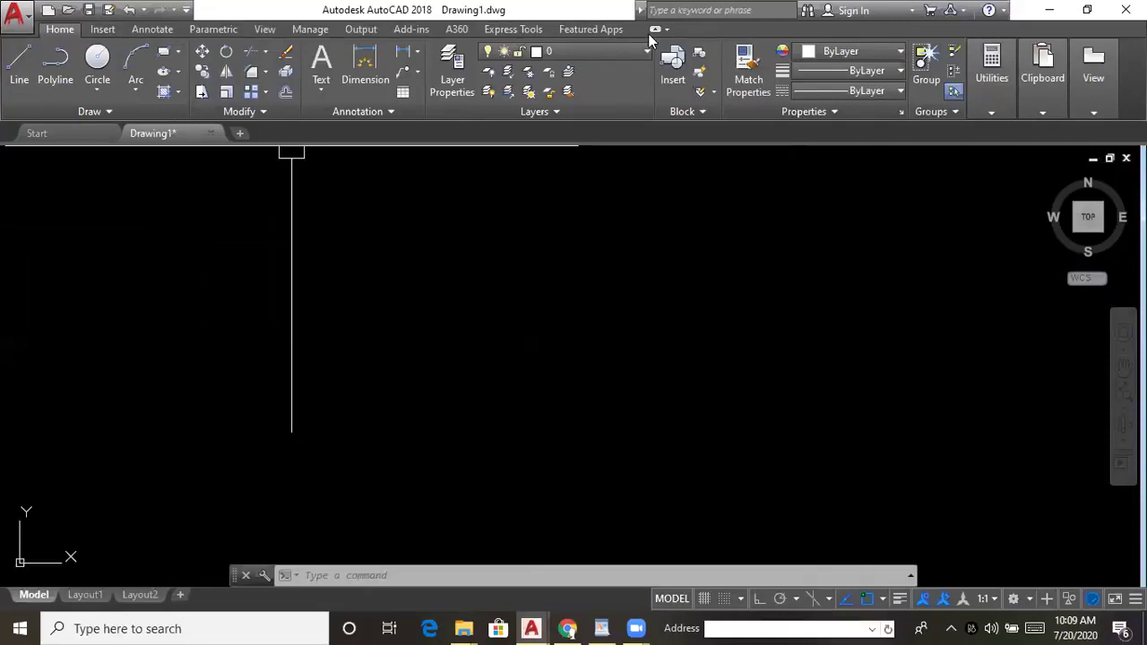
- Display the classic menu bar above the ribbon and hide it again
left_click(185, 13)
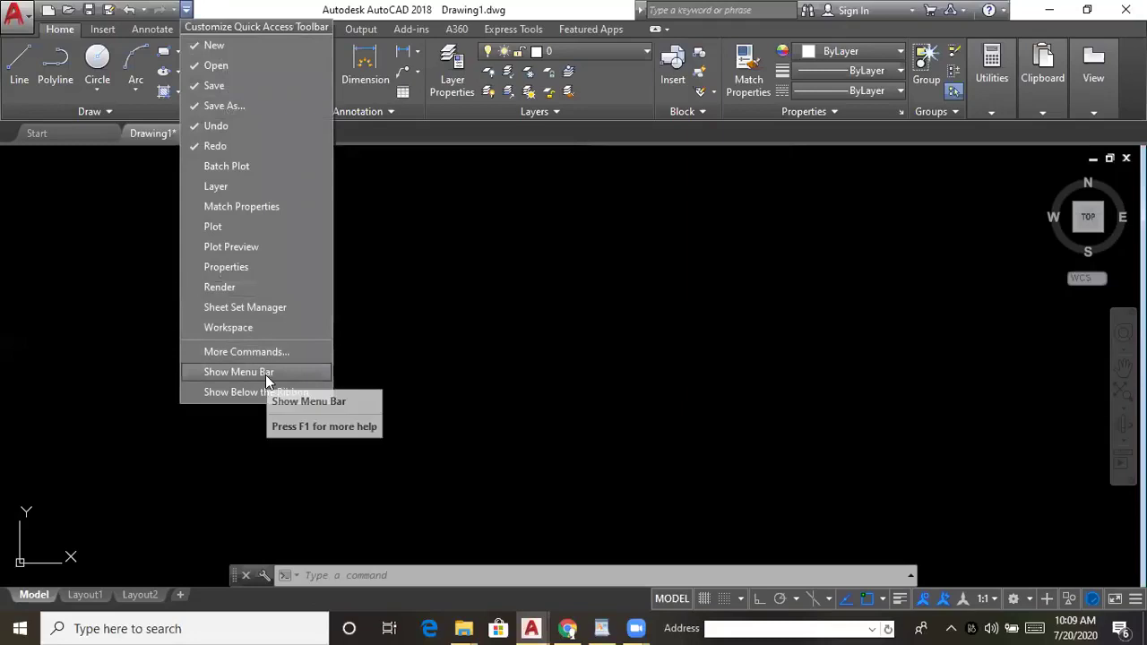
left_click(266, 375)
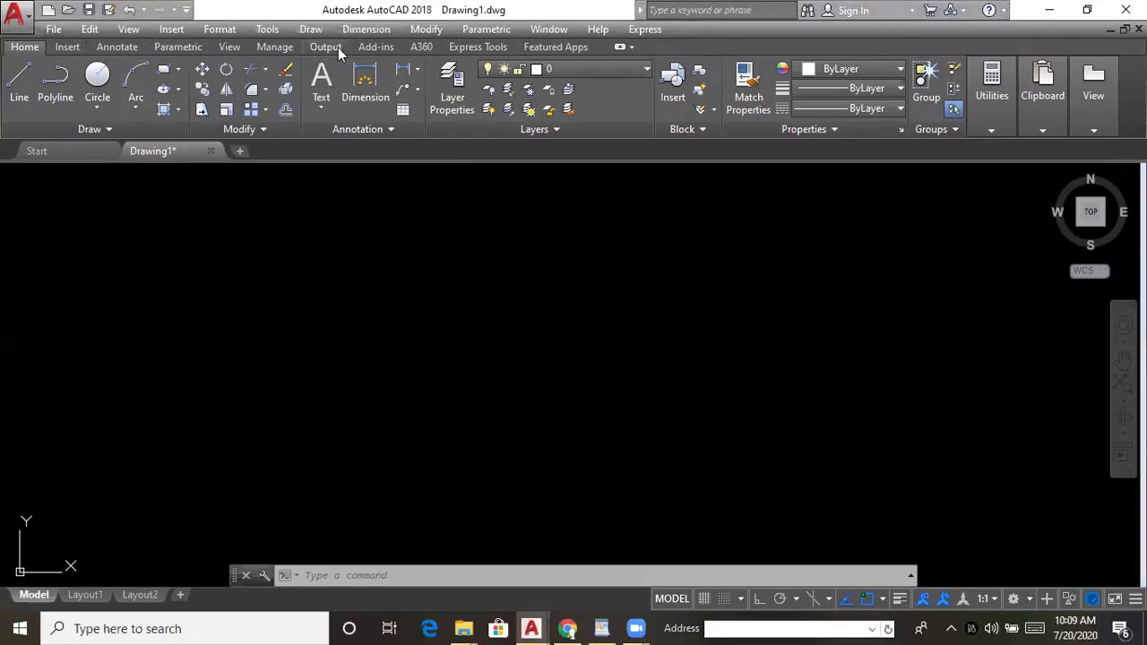
left_click(186, 11)
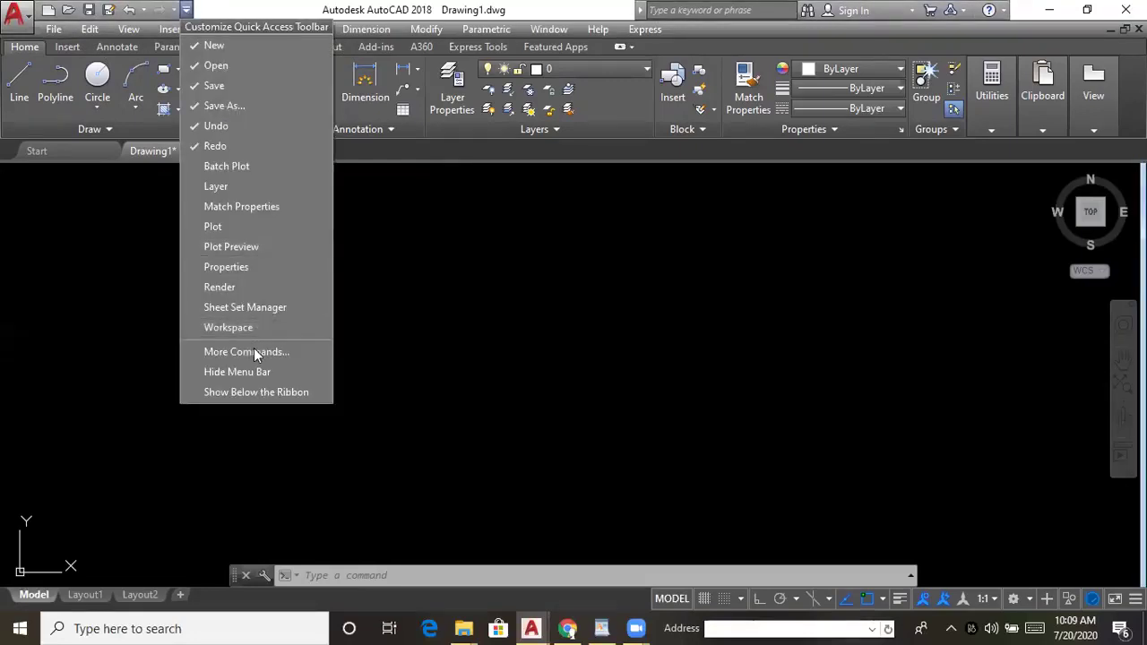
left_click(259, 372)
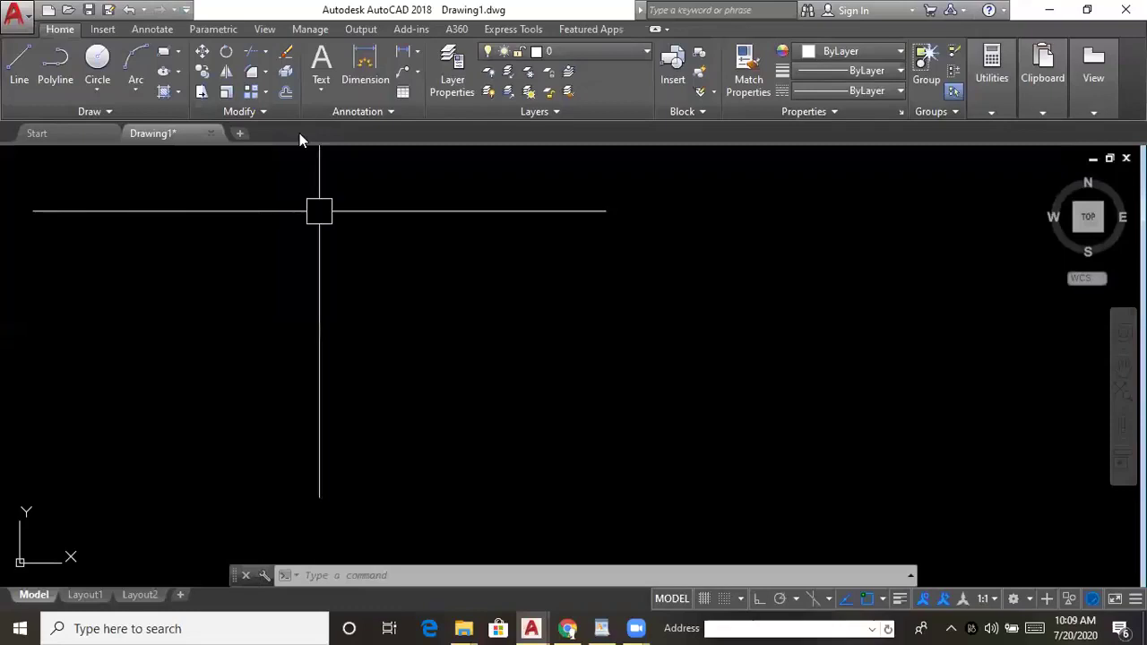
- Show the classic menu bar above the ribbon
left_click(186, 10)
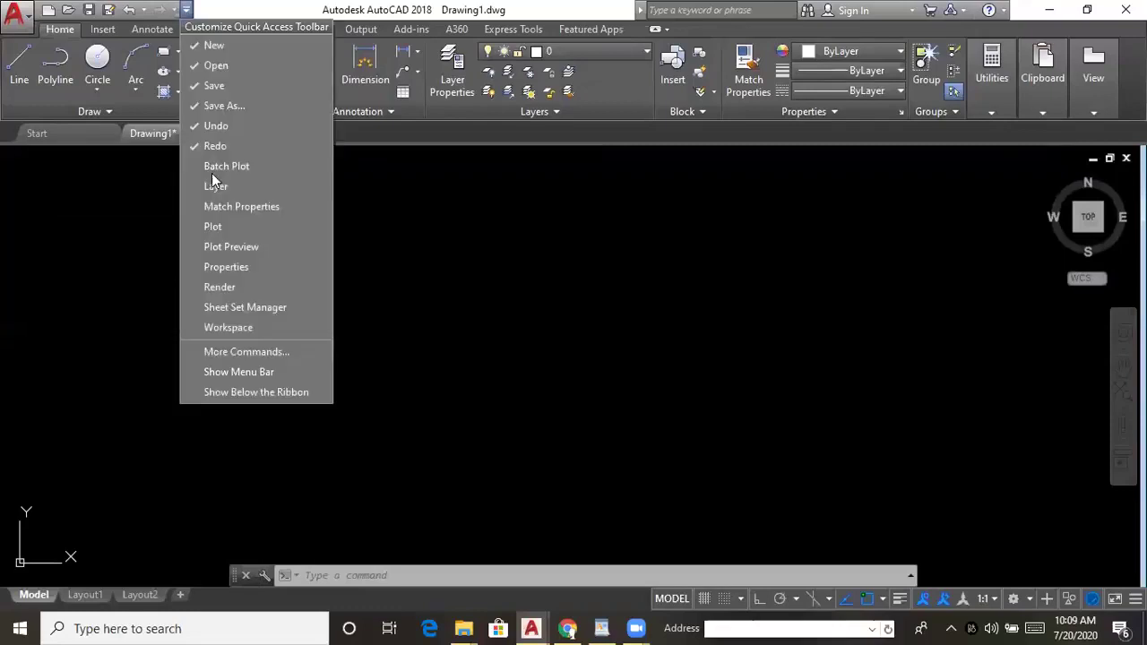
left_click(255, 372)
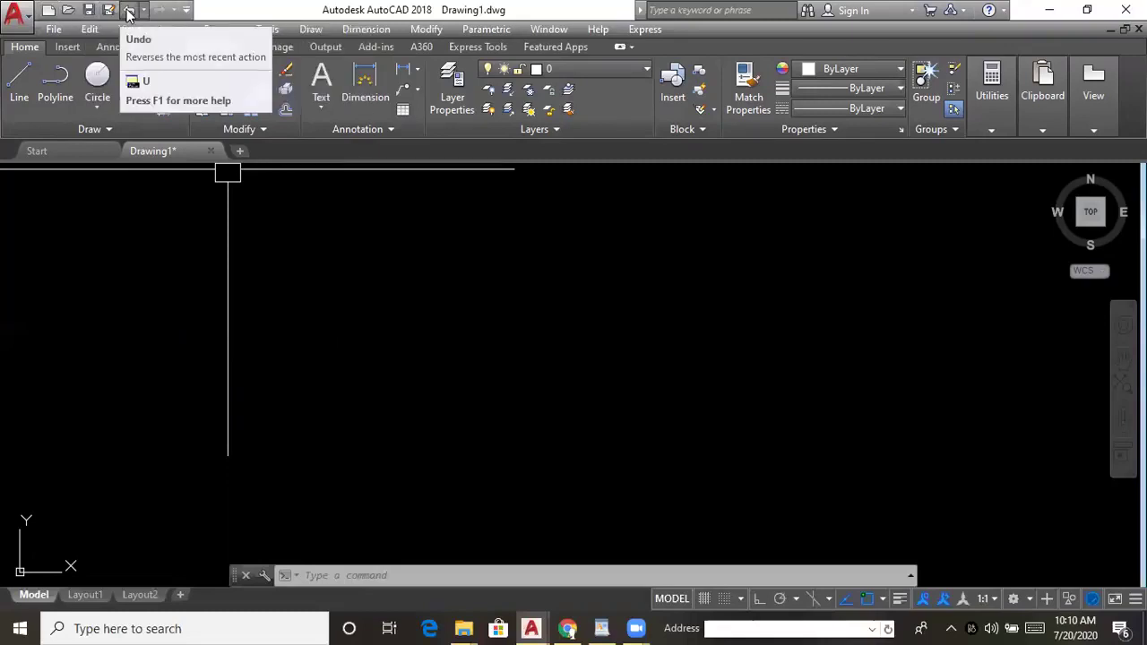
left_click(188, 11)
left_click(187, 11)
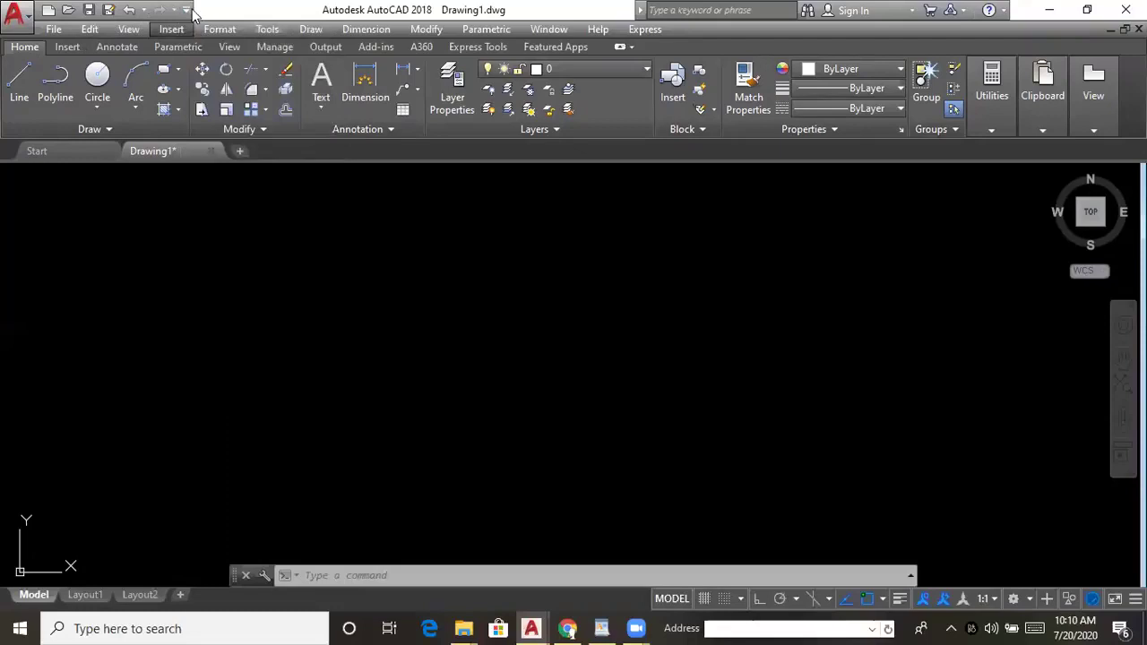
left_click(187, 10)
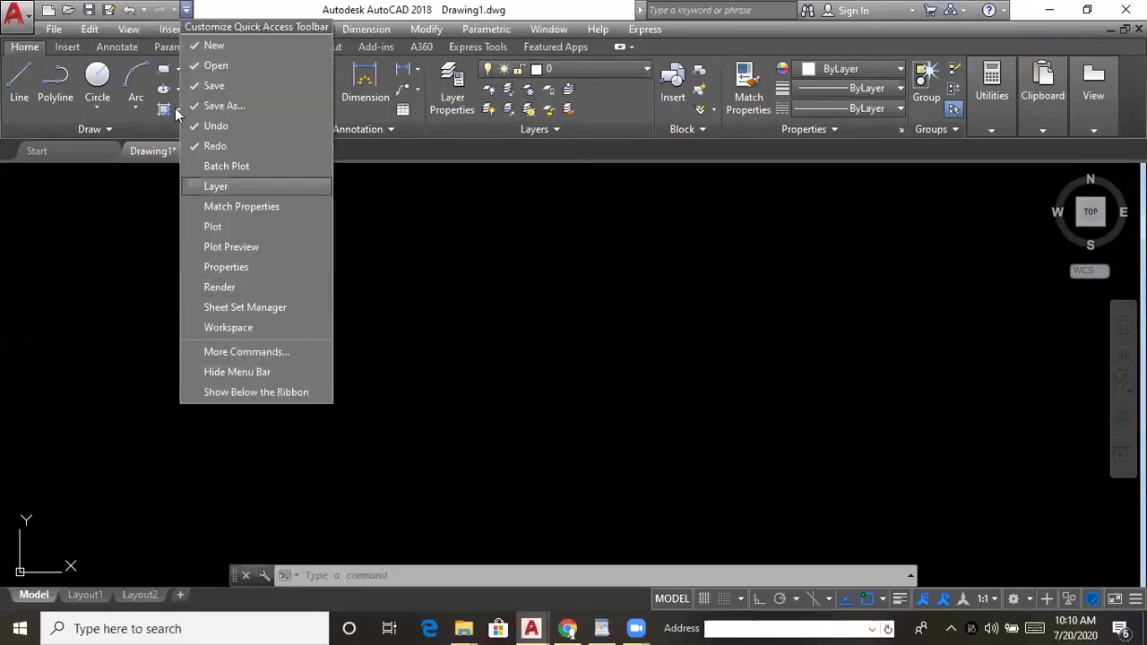
left_click(207, 27)
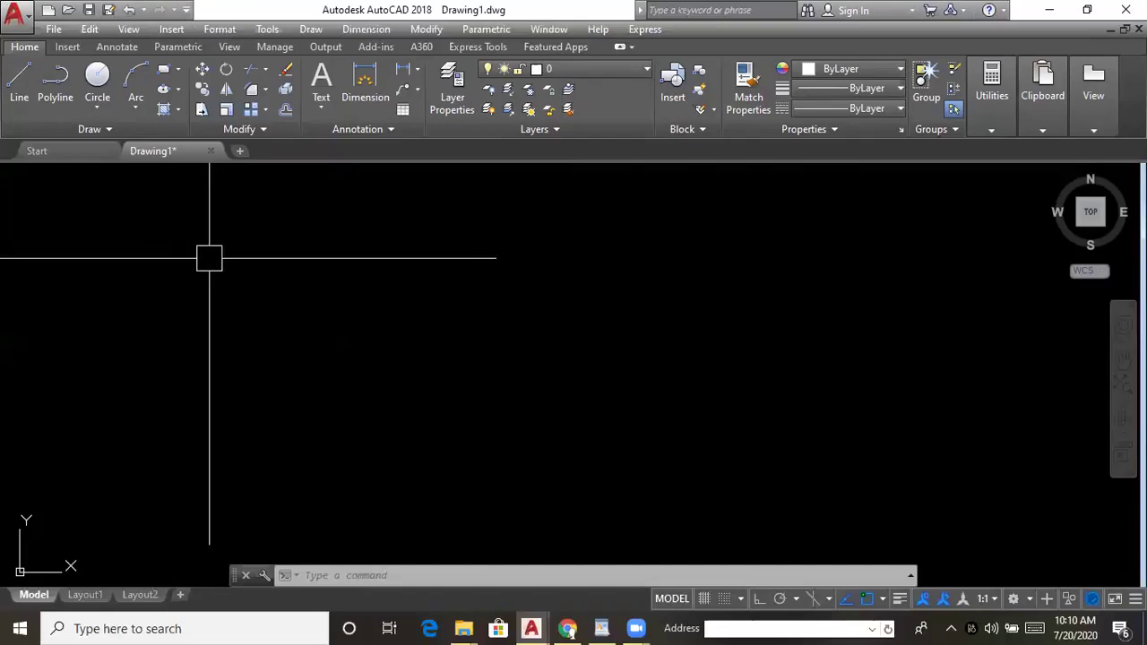
- Hide the menu bar and bring it back above the ribbon
left_click(186, 10)
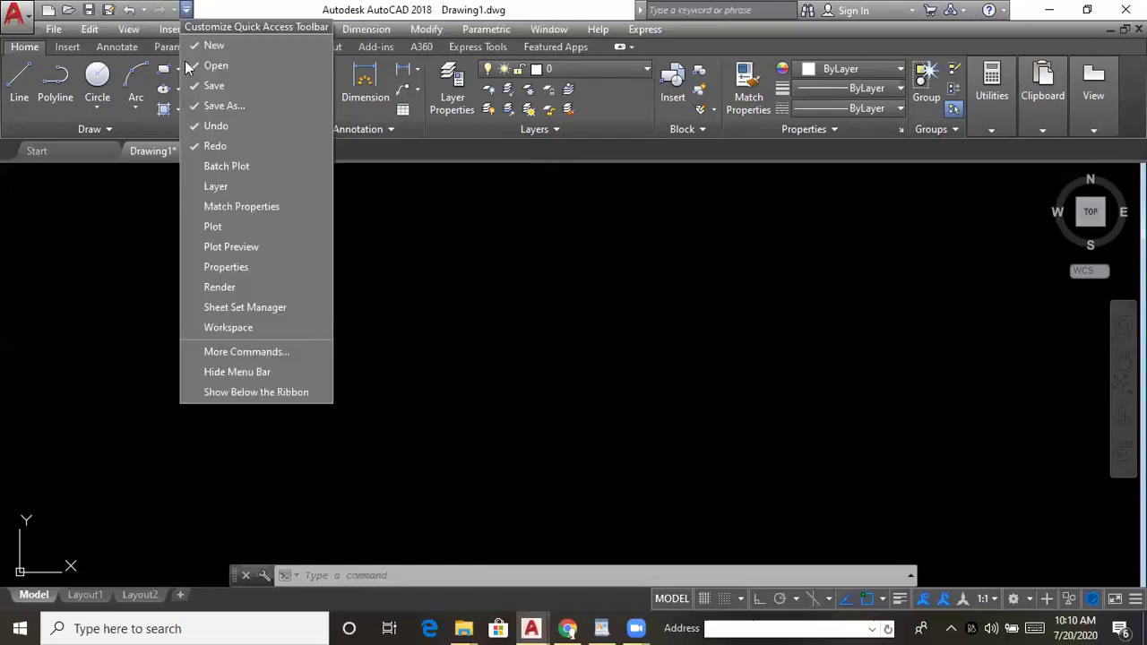
left_click(232, 372)
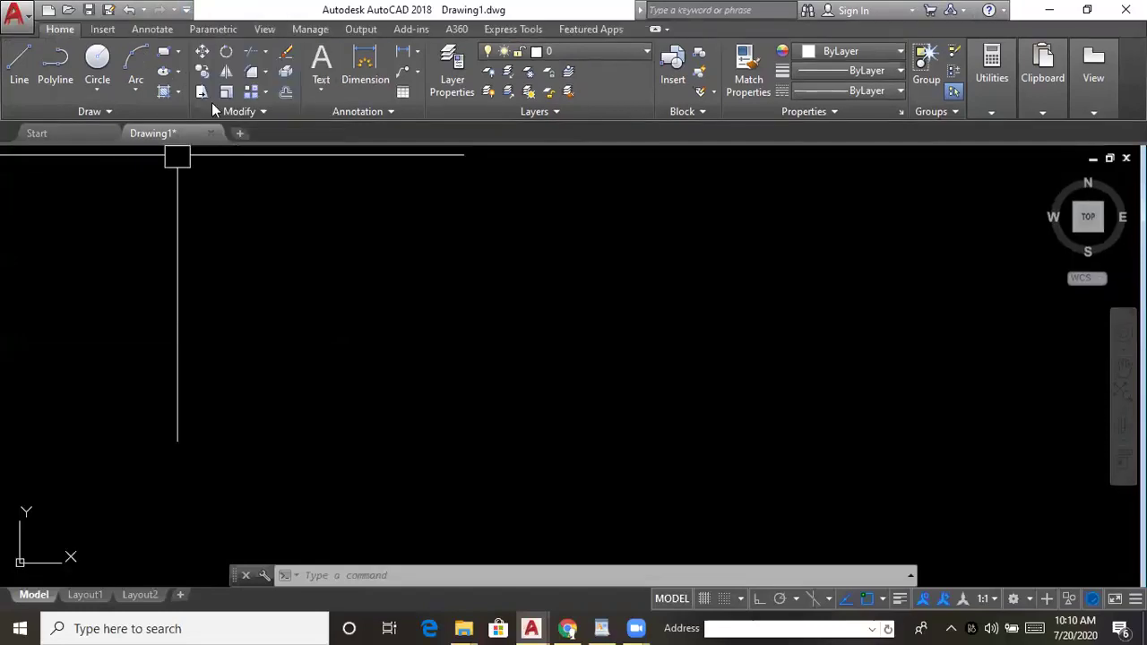
left_click(186, 10)
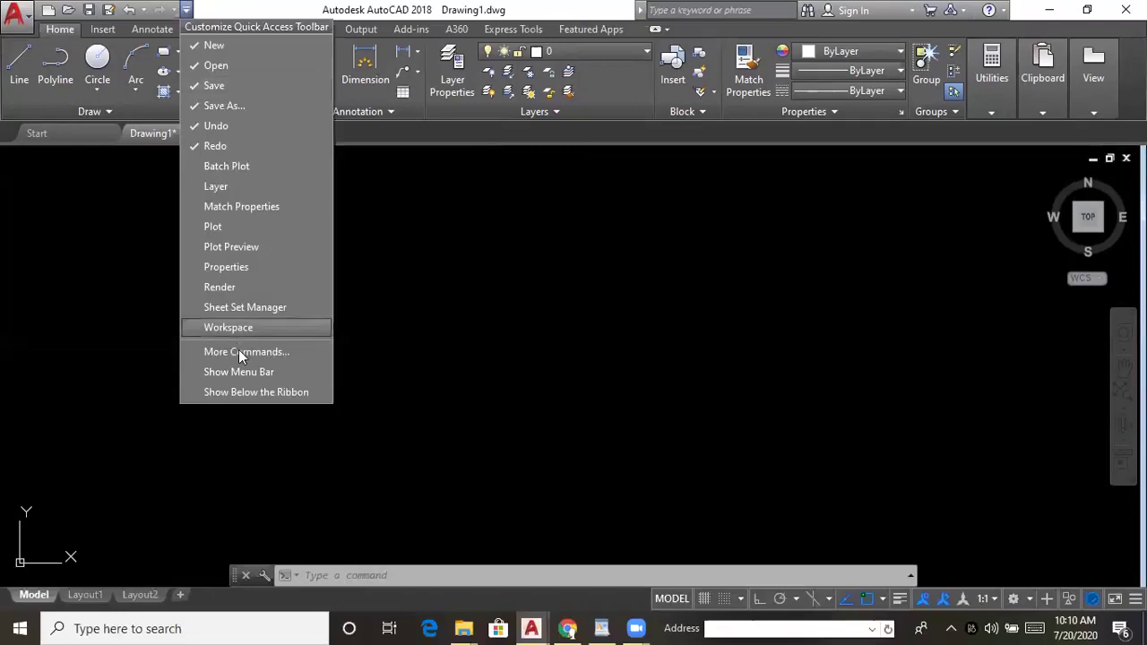
left_click(238, 373)
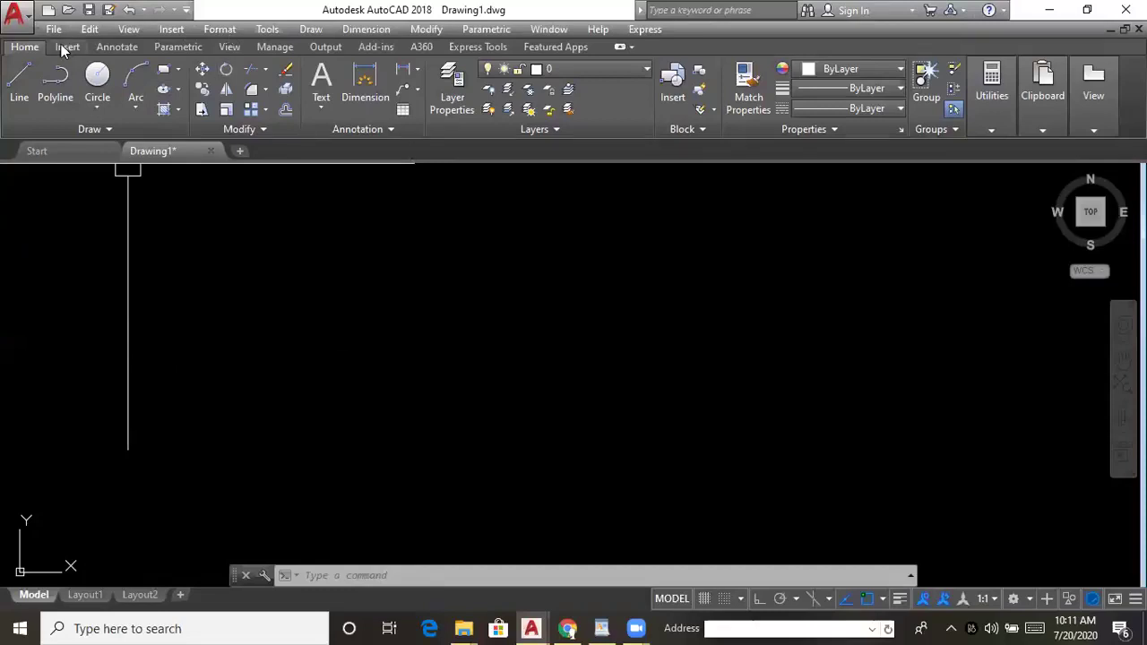
- Open the drawing units settings and set the length type to Architectural
left_click(217, 30)
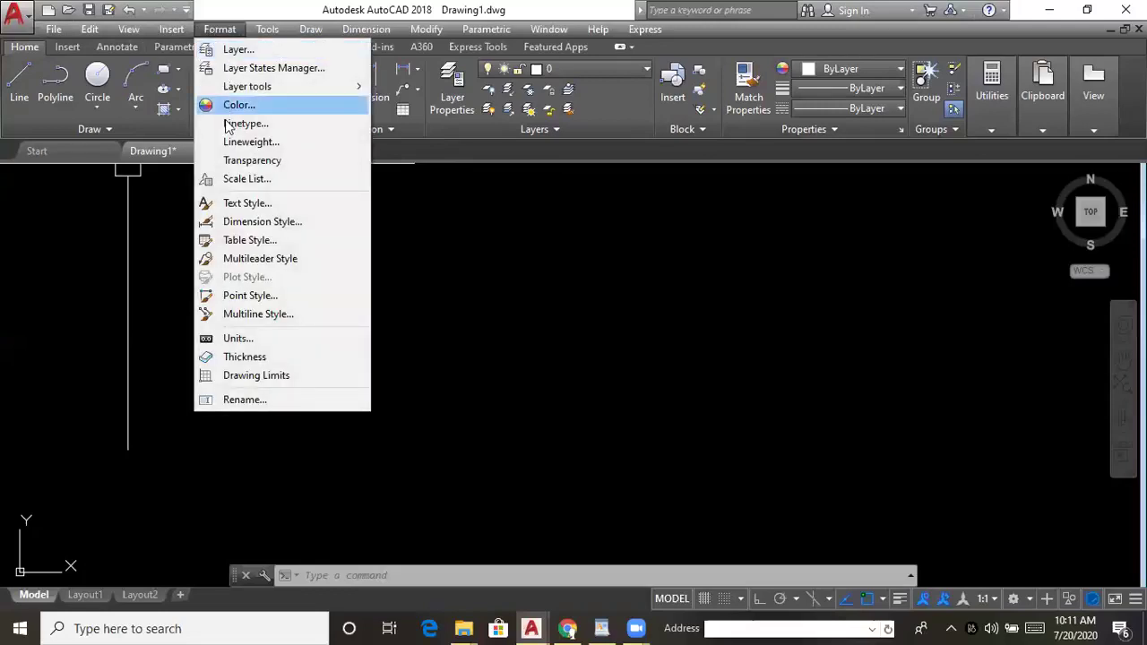
left_click(270, 338)
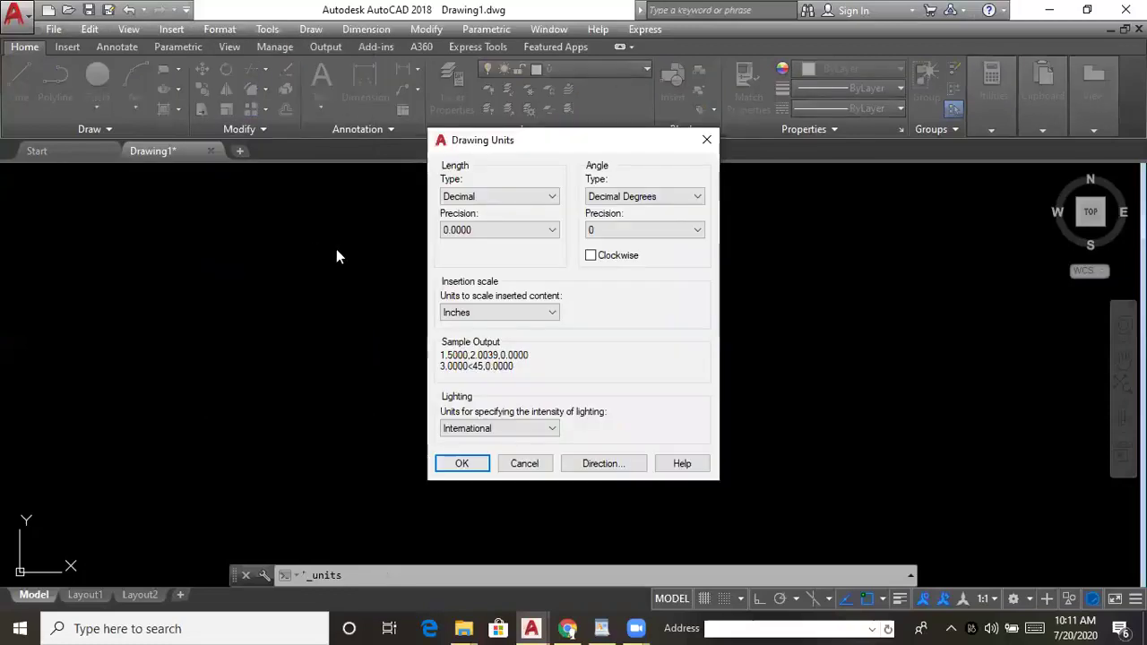
left_click(475, 199)
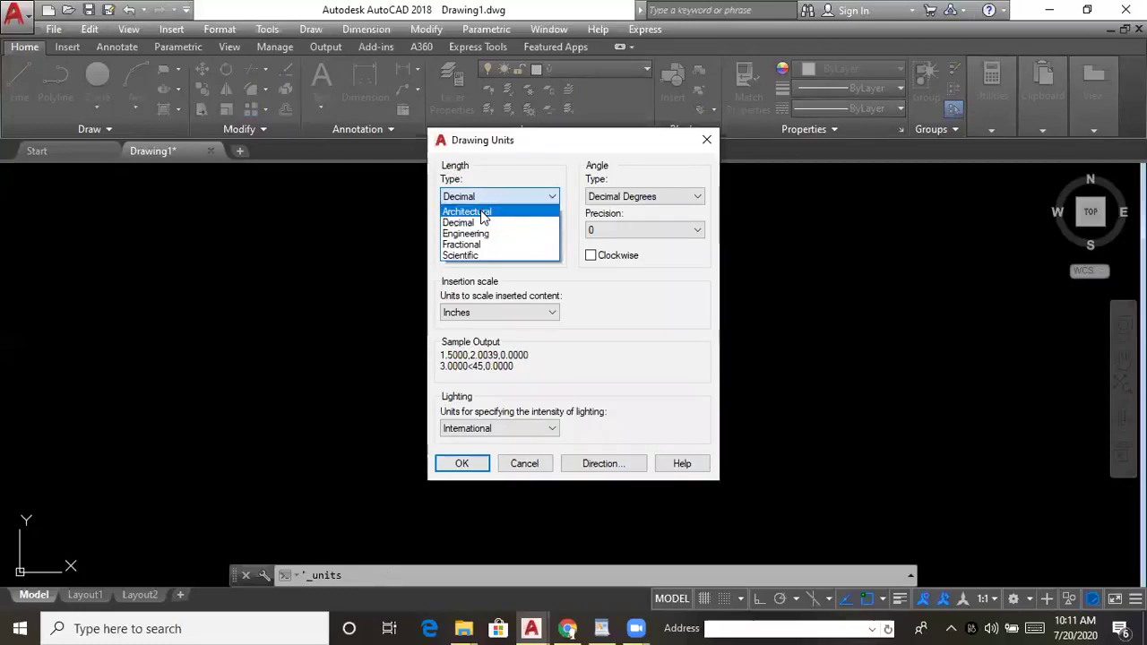
left_click(483, 214)
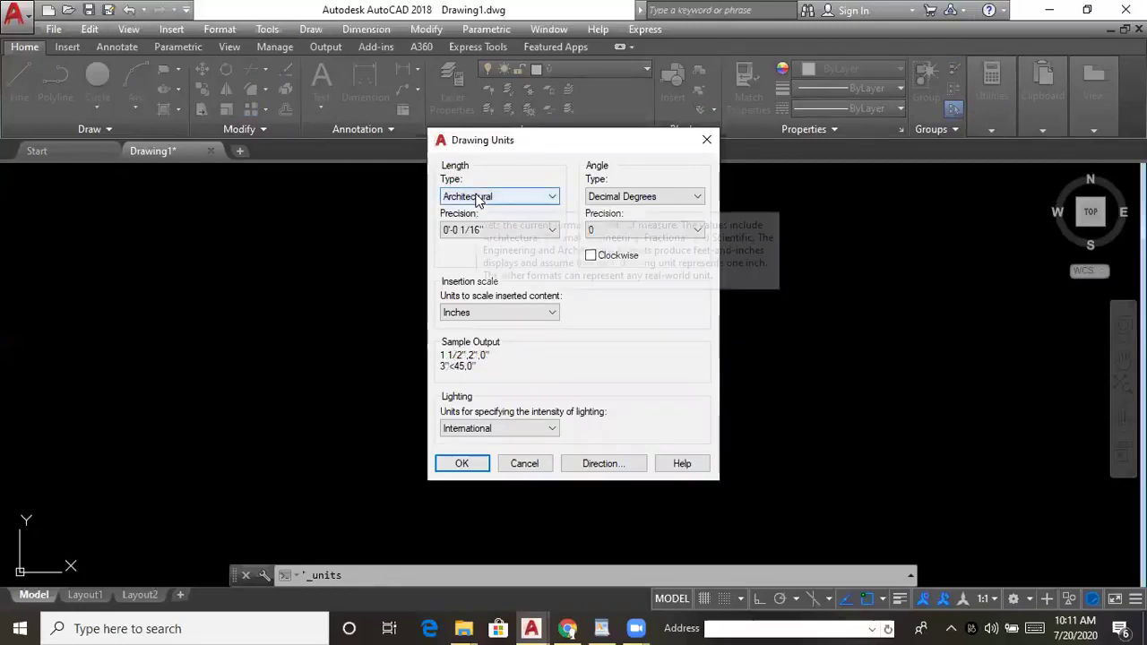
left_click(464, 198)
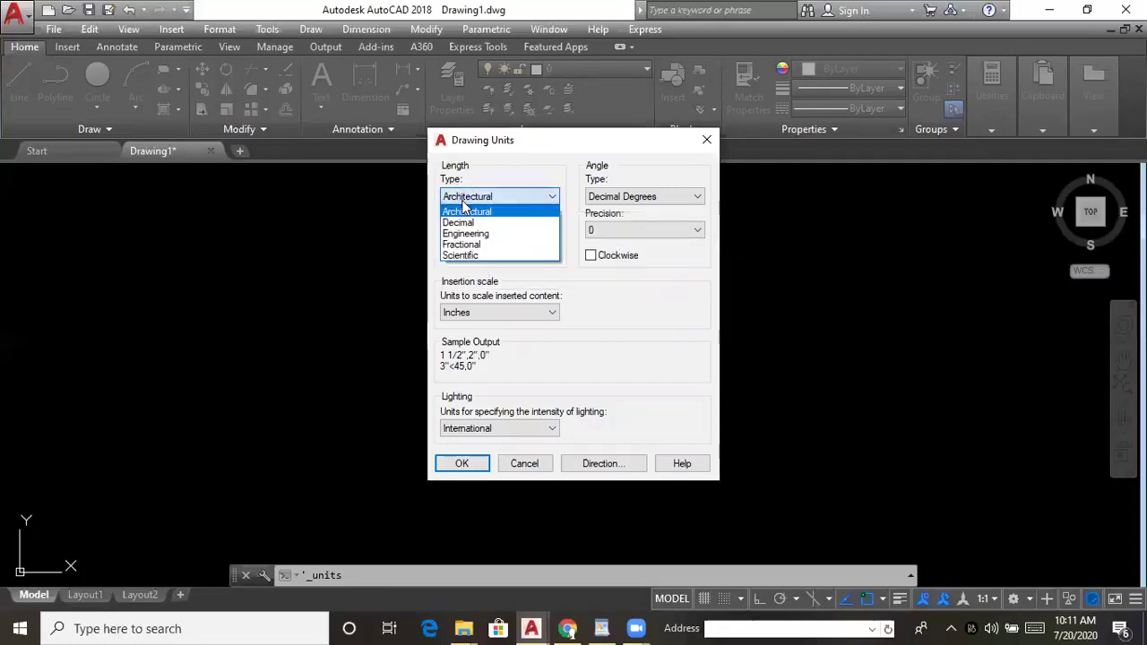
left_click(467, 211)
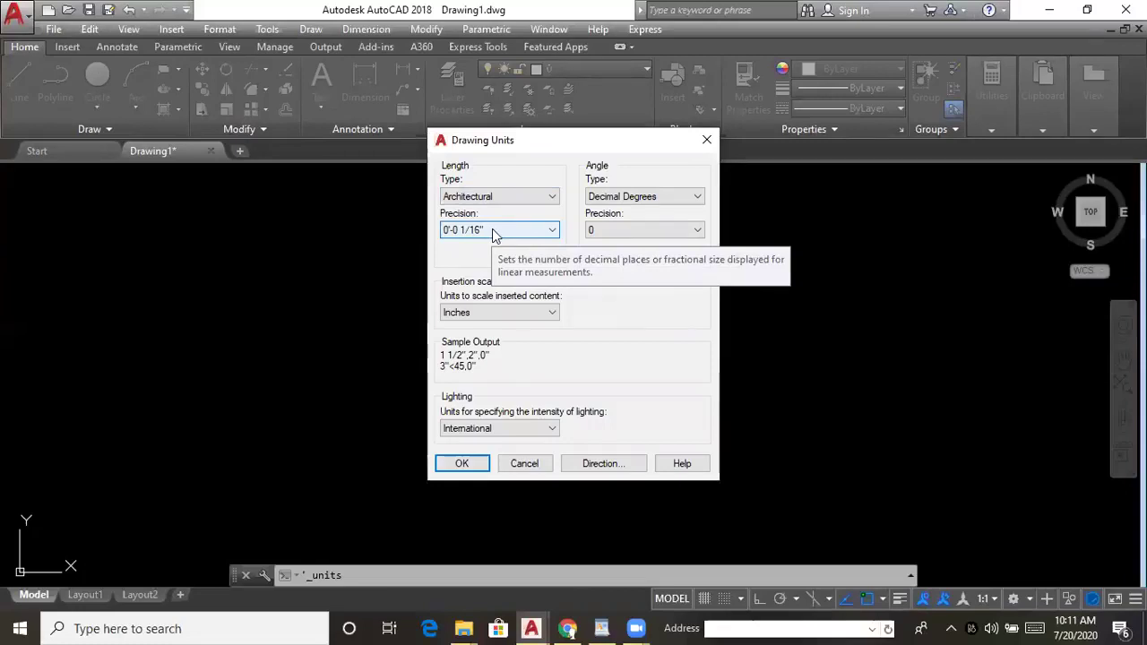
- Set the architectural length precision to 0'-0" and apply the drawing units
left_click(492, 232)
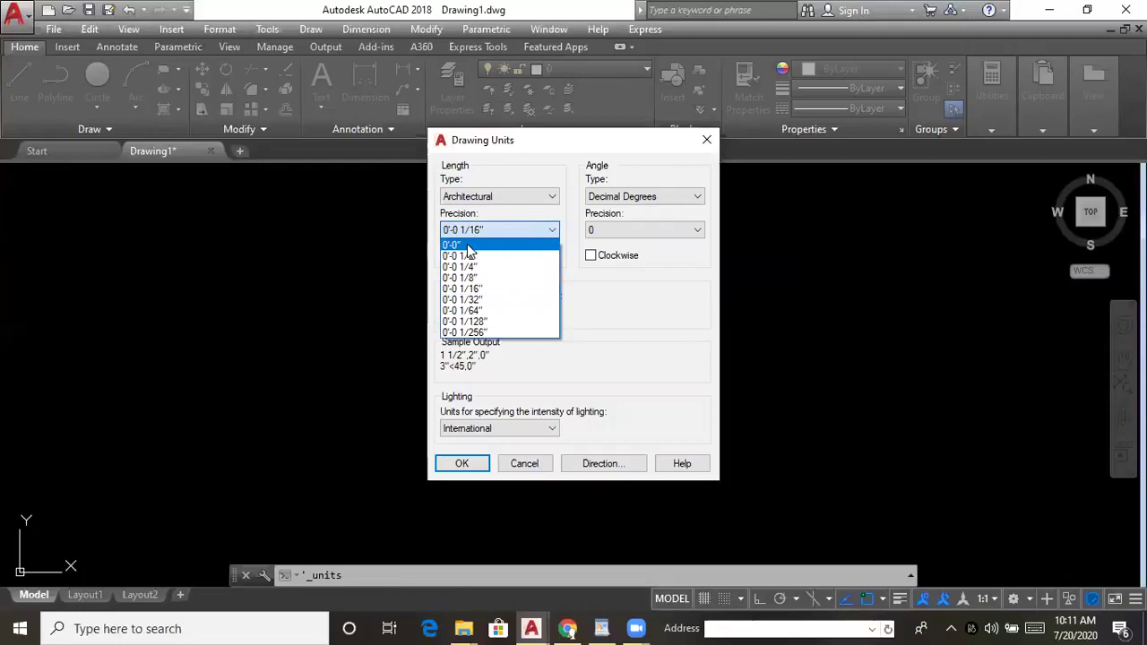
left_click(467, 245)
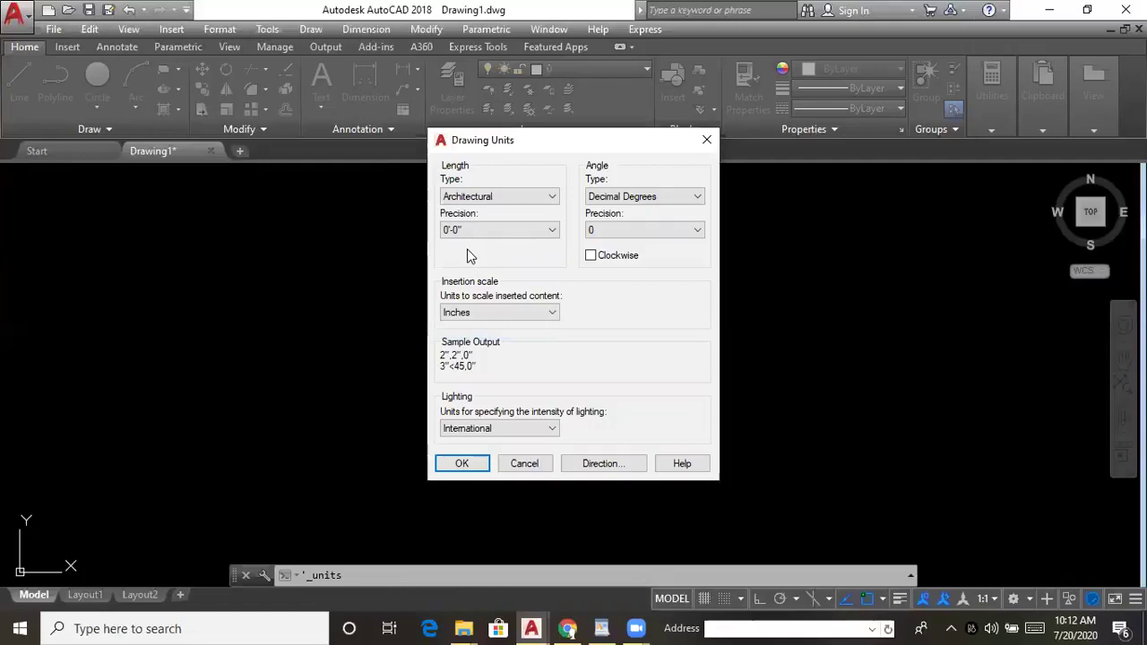
left_click(479, 230)
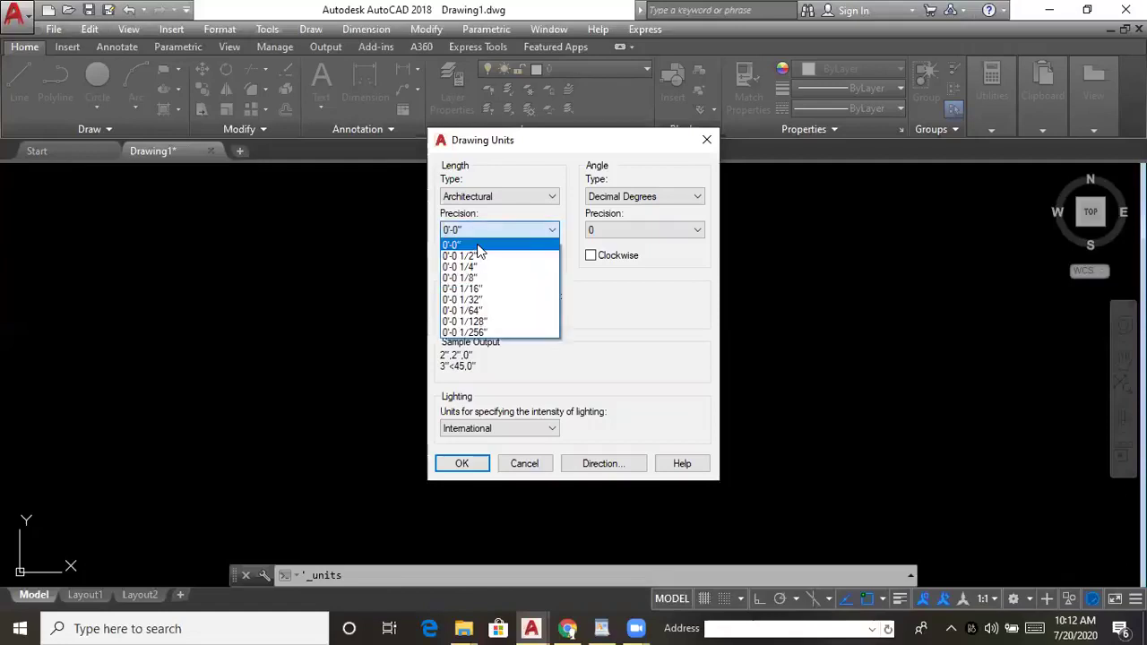
left_click(480, 247)
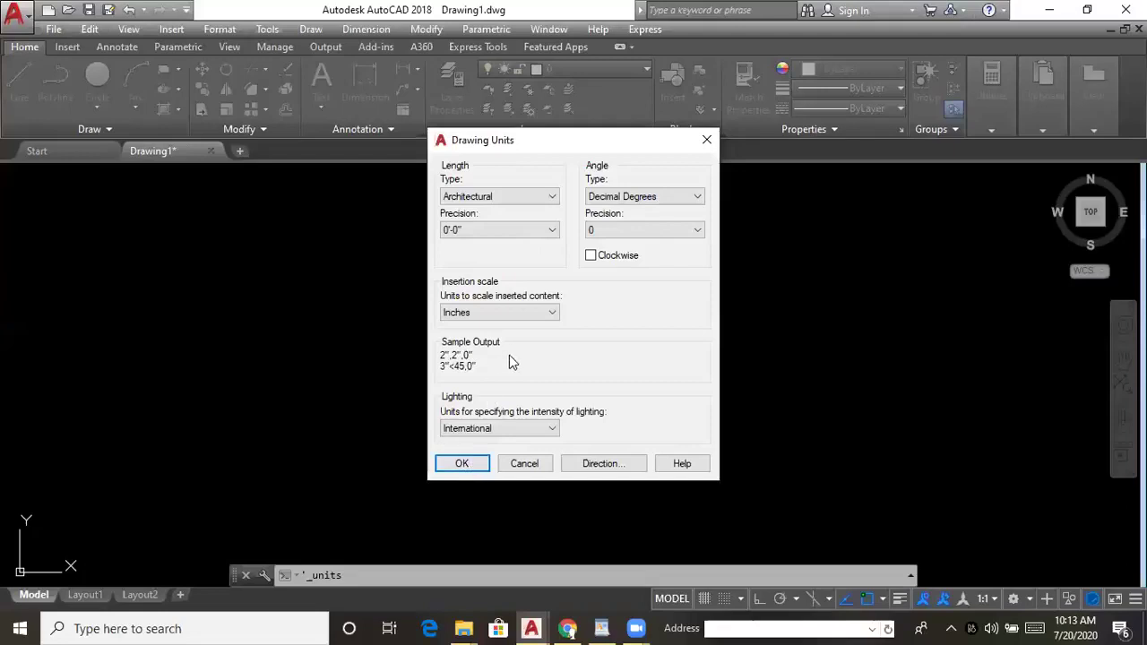
left_click(477, 196)
left_click(477, 212)
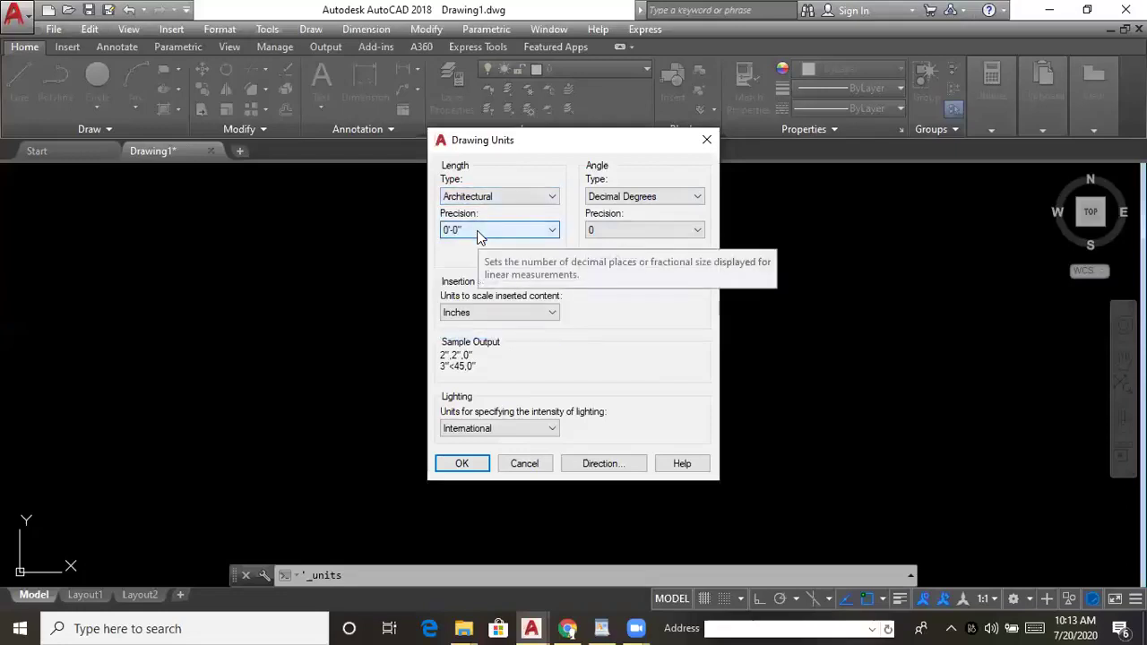
left_click(461, 463)
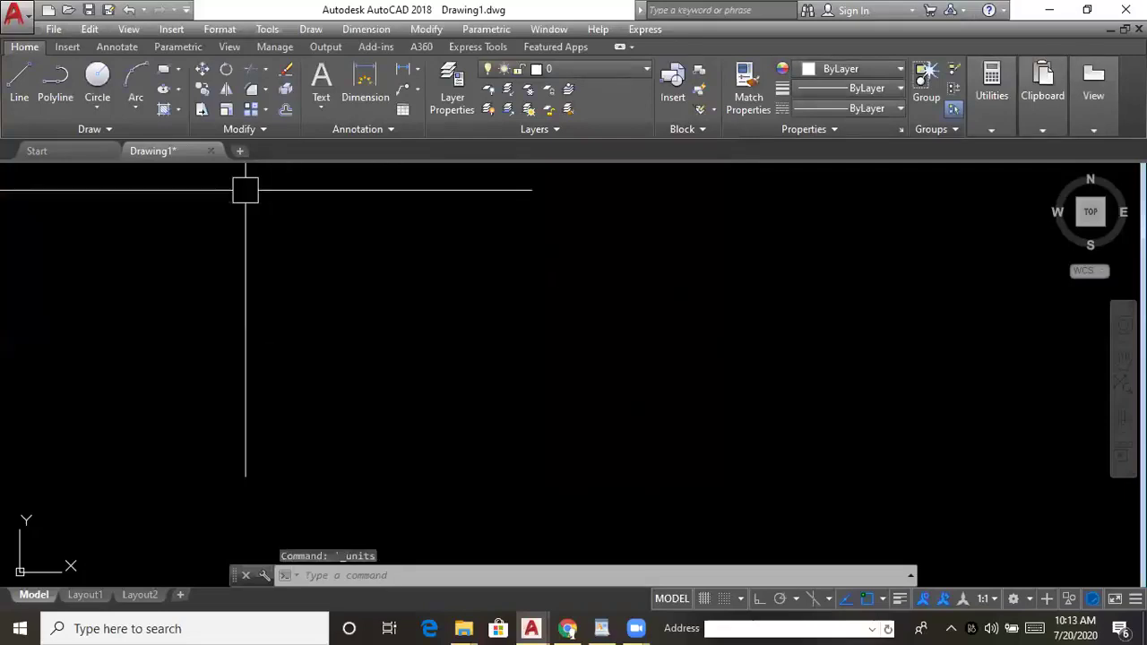
- Set the drawing limits with the lower-left corner at the default 0'-0",0'-0" and the upper-right corner at 100',100'
left_click(220, 30)
left_click(218, 31)
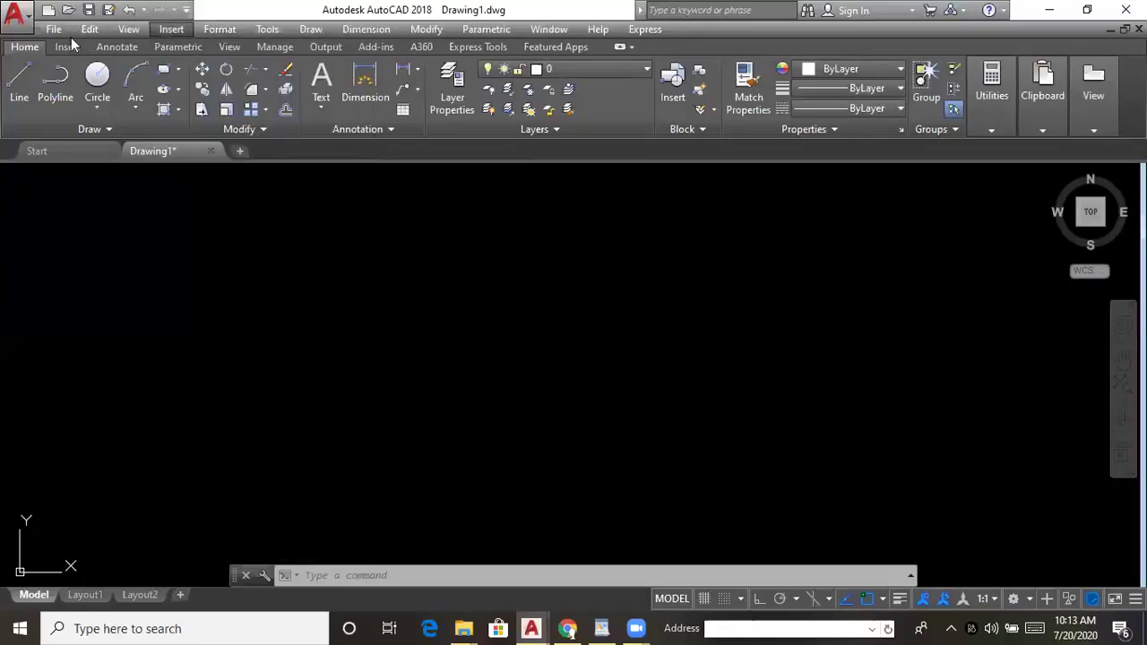
left_click(227, 33)
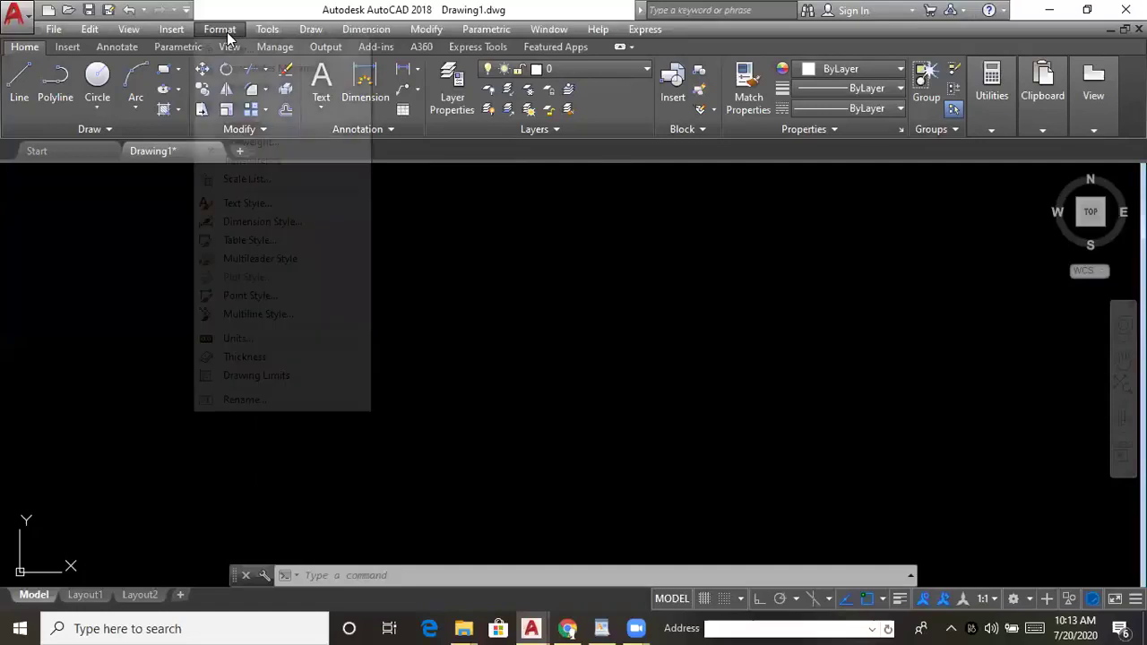
left_click(226, 32)
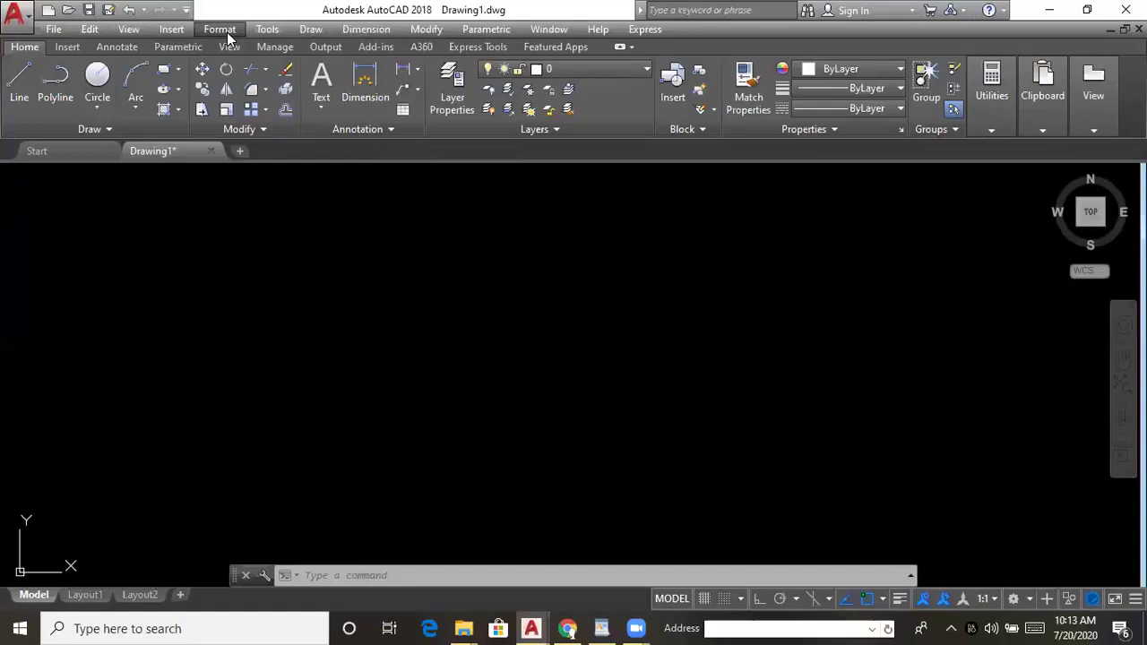
left_click(221, 32)
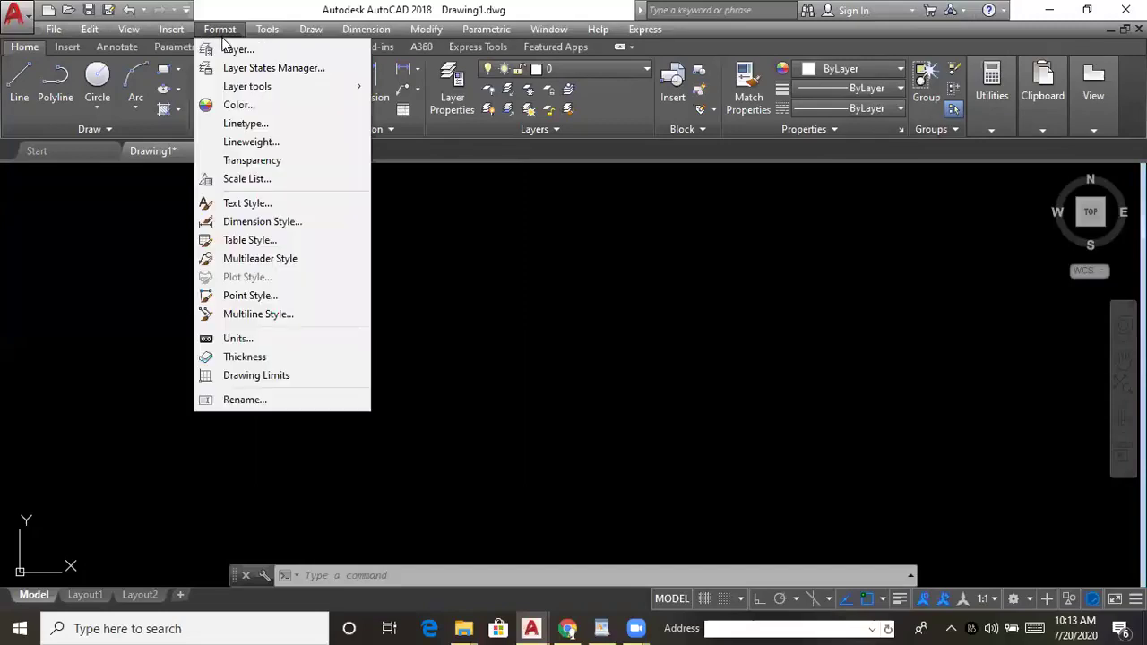
left_click(290, 376)
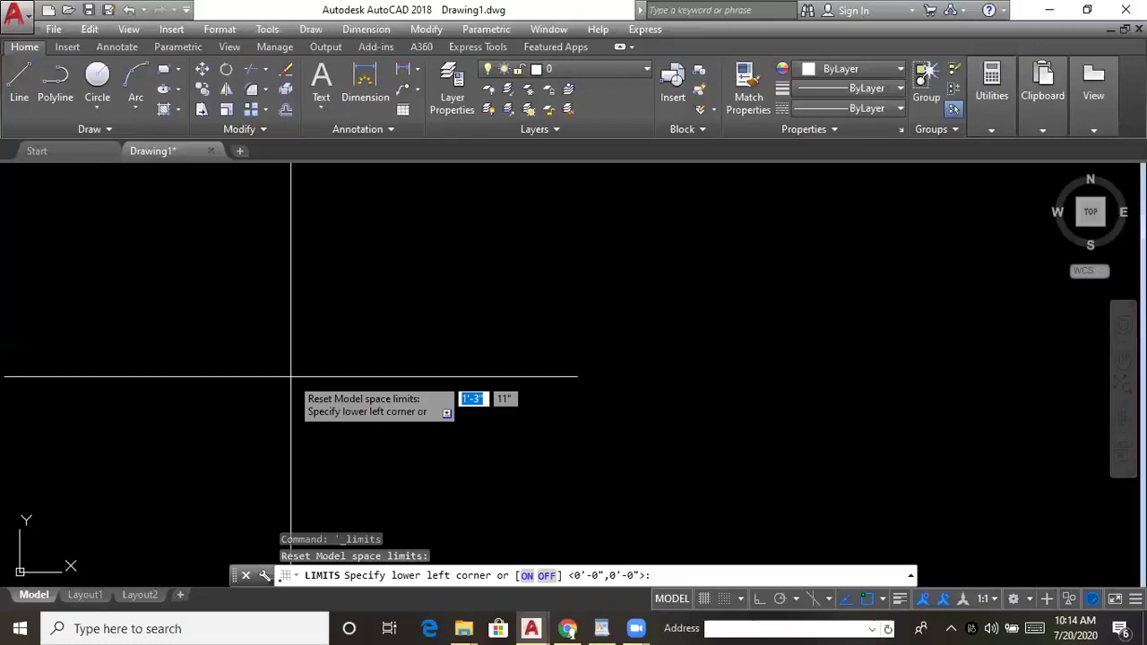
key("Return")
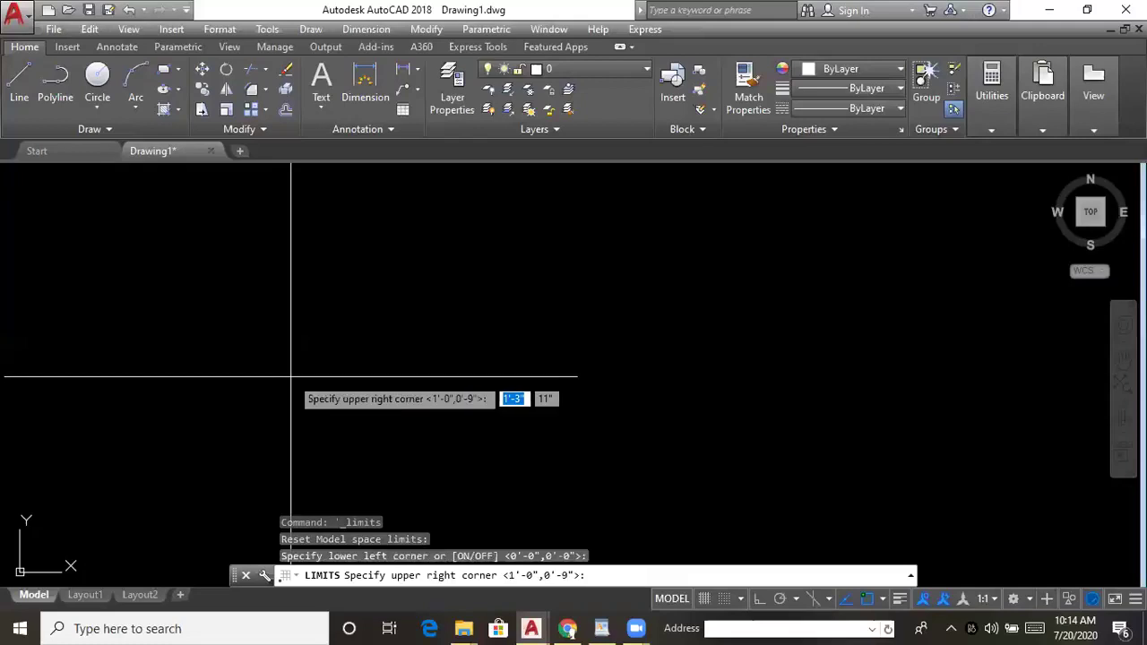
type("100'")
key("Tab")
type("100'")
key("Return")
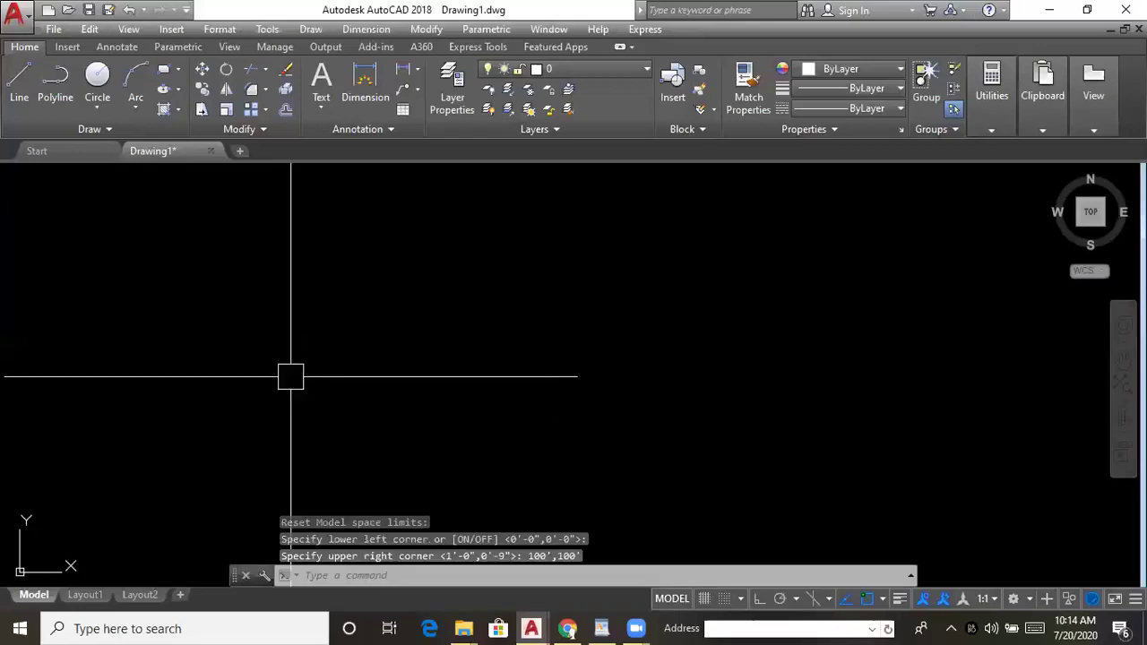
- Zoom to All so the view fits the entire drawing limits
type("z")
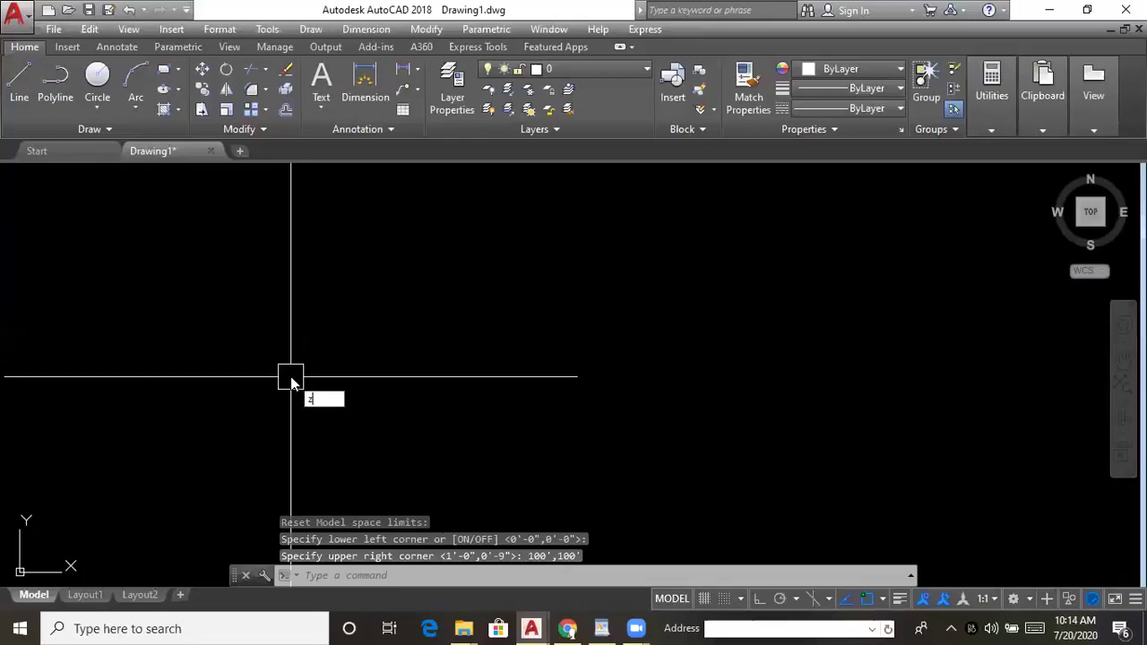
key("Return")
type("a")
key("Return")
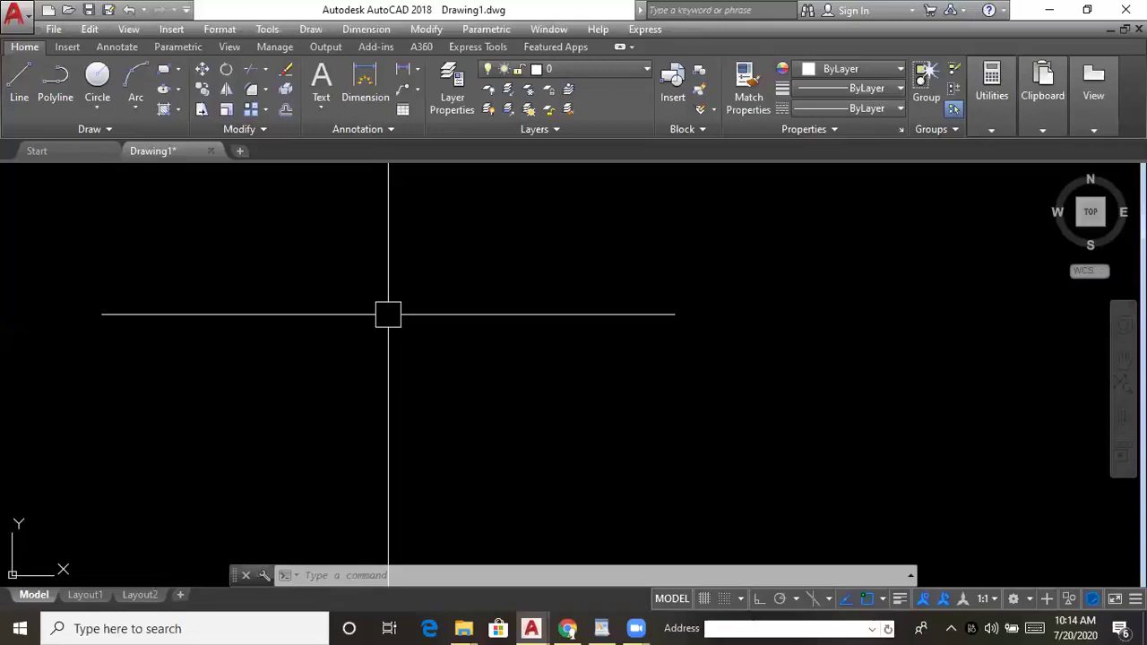
left_click(220, 29)
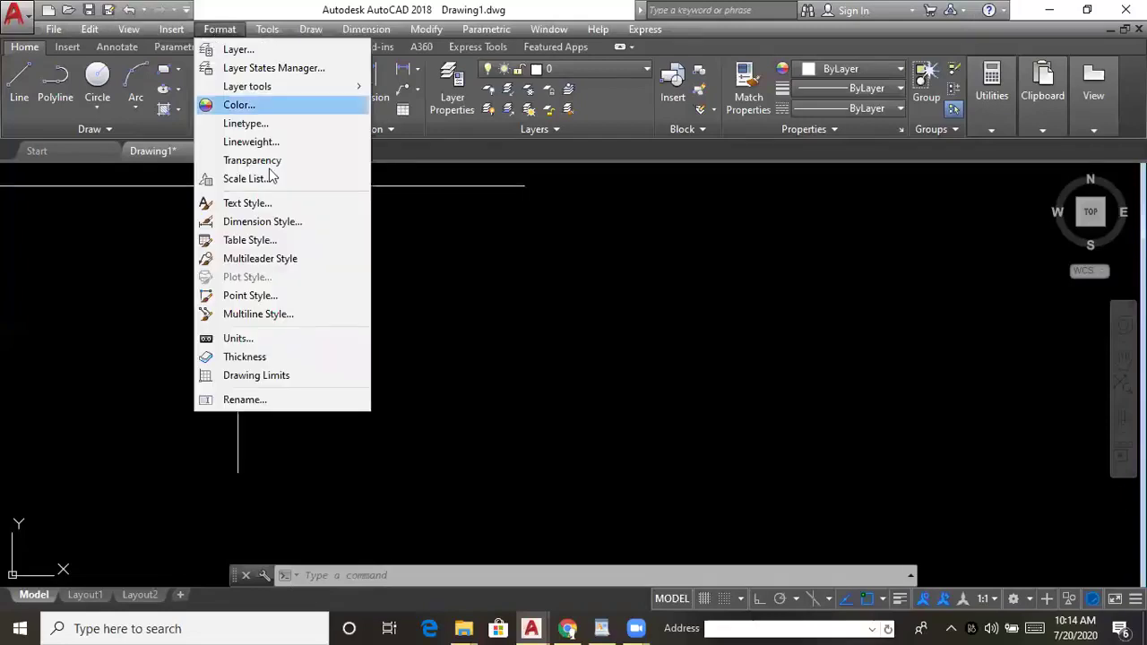
left_click(295, 374)
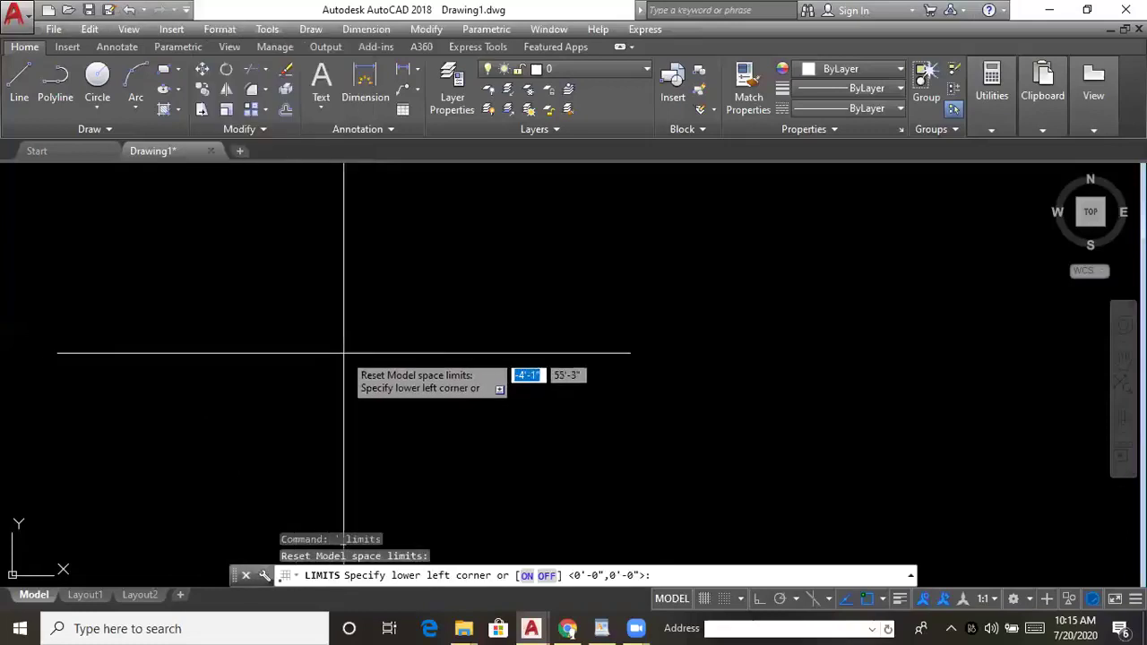
key("Return")
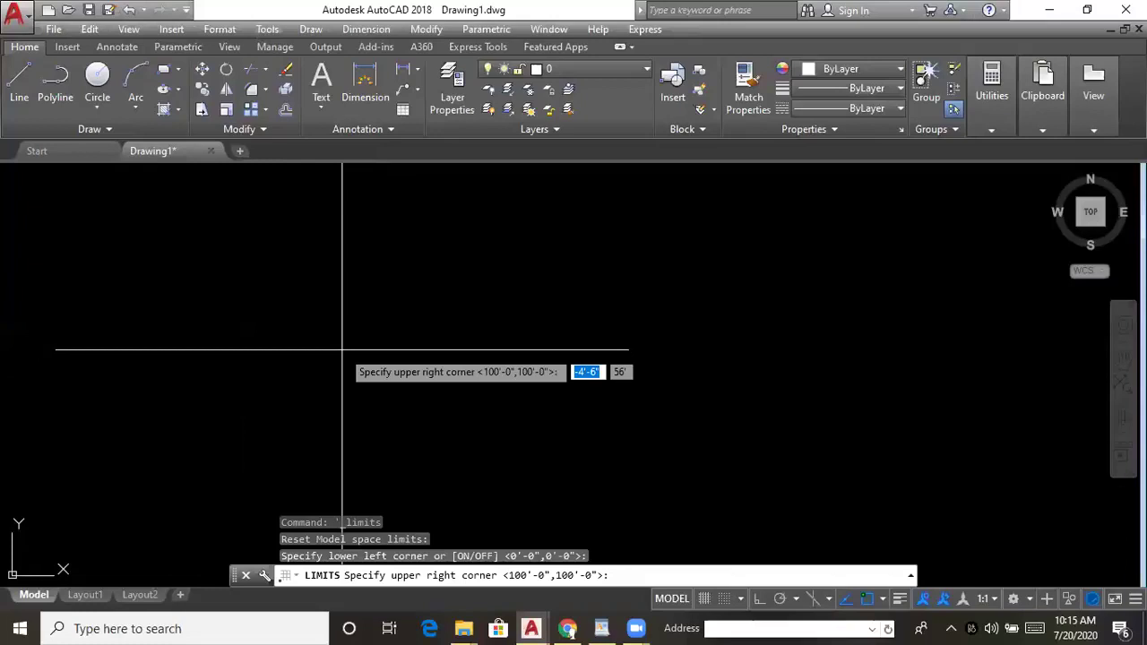
type("100'")
key("Escape")
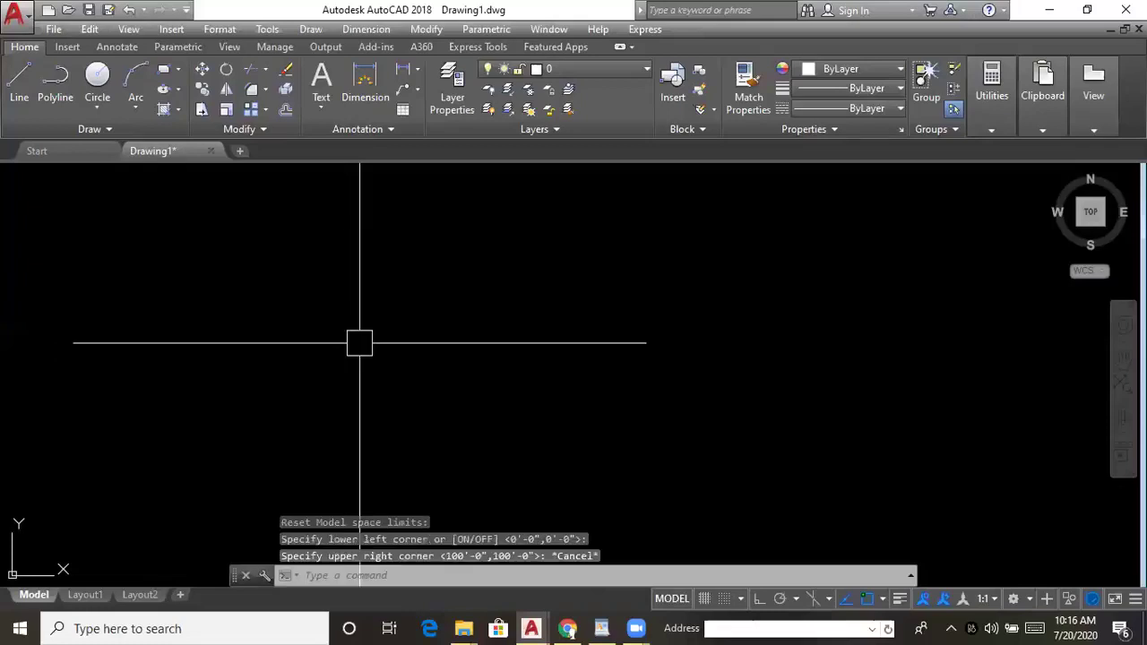
left_click(221, 30)
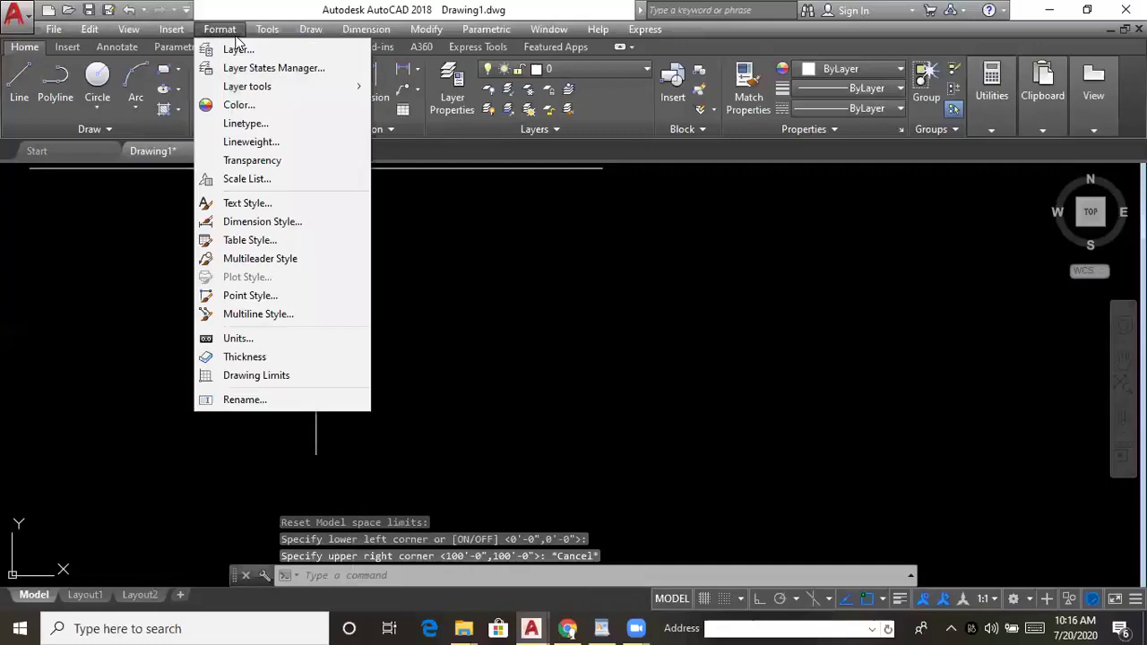
left_click(260, 375)
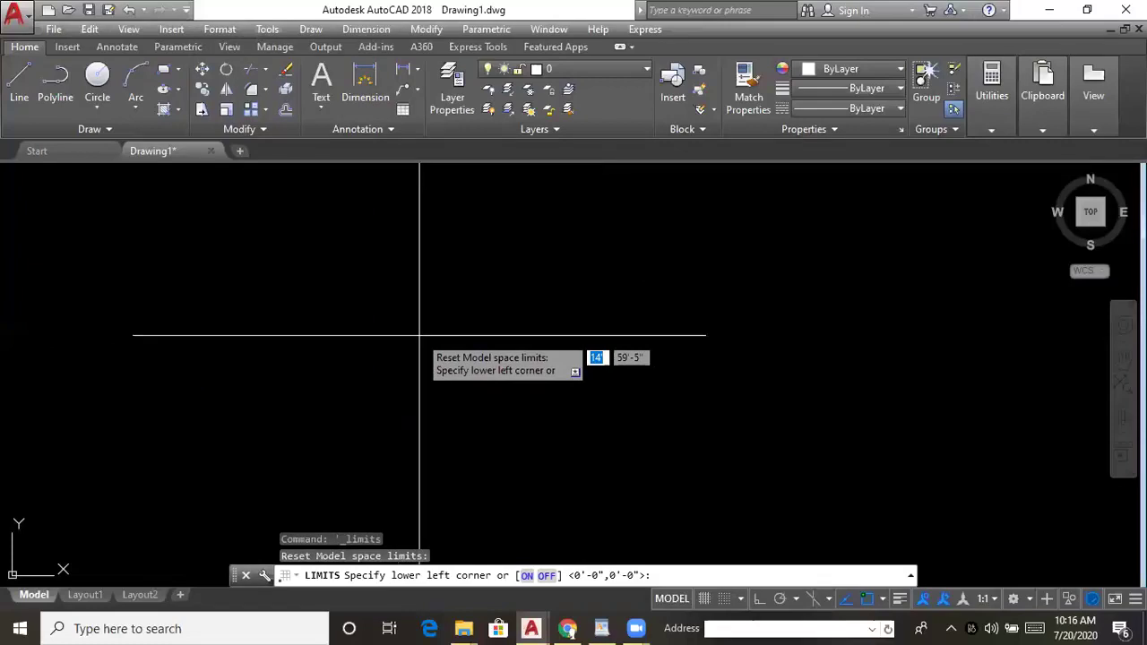
key("Return")
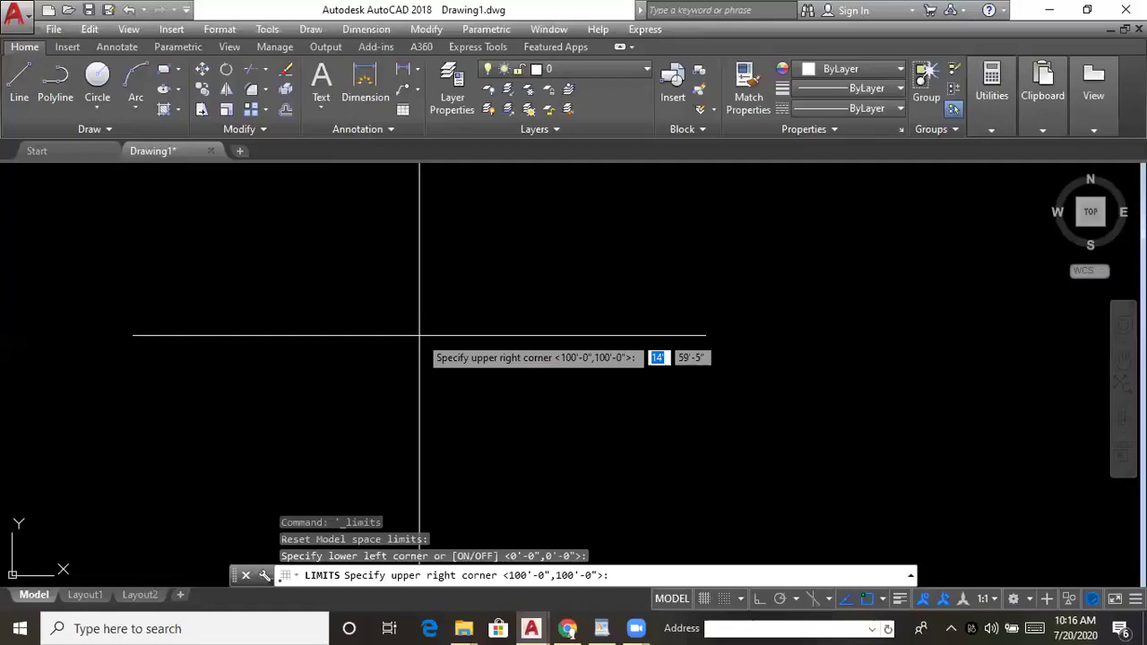
type("100'")
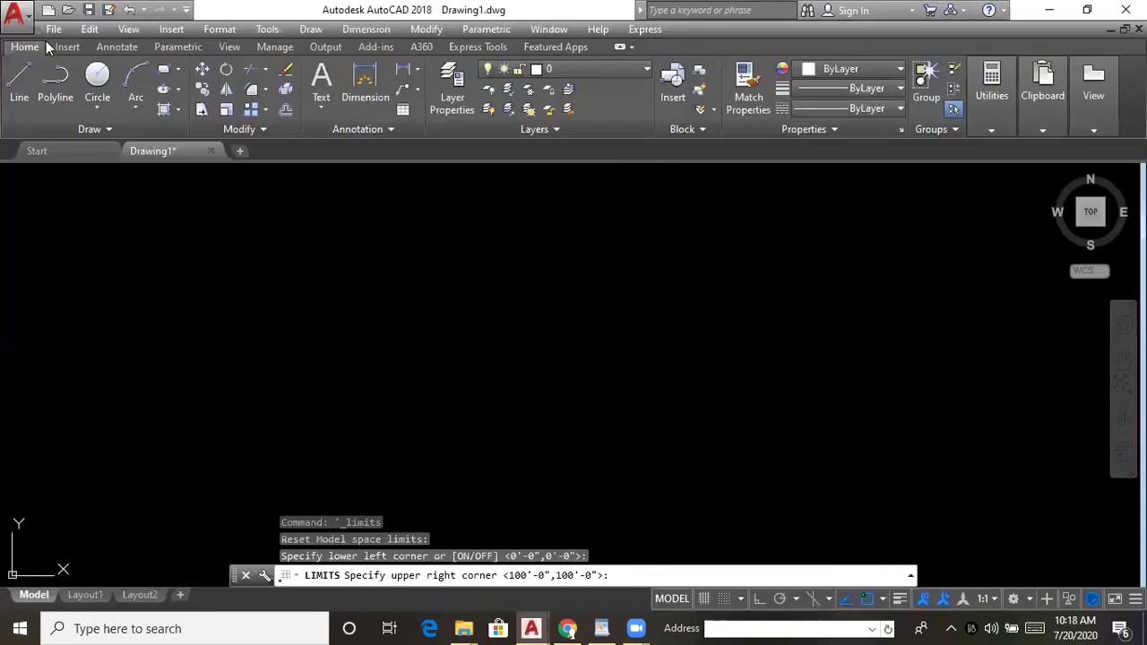
key("Escape")
- Reset the drawing limits, keeping the default lower-left corner and entering 100',100' for the upper-right corner
left_click(222, 29)
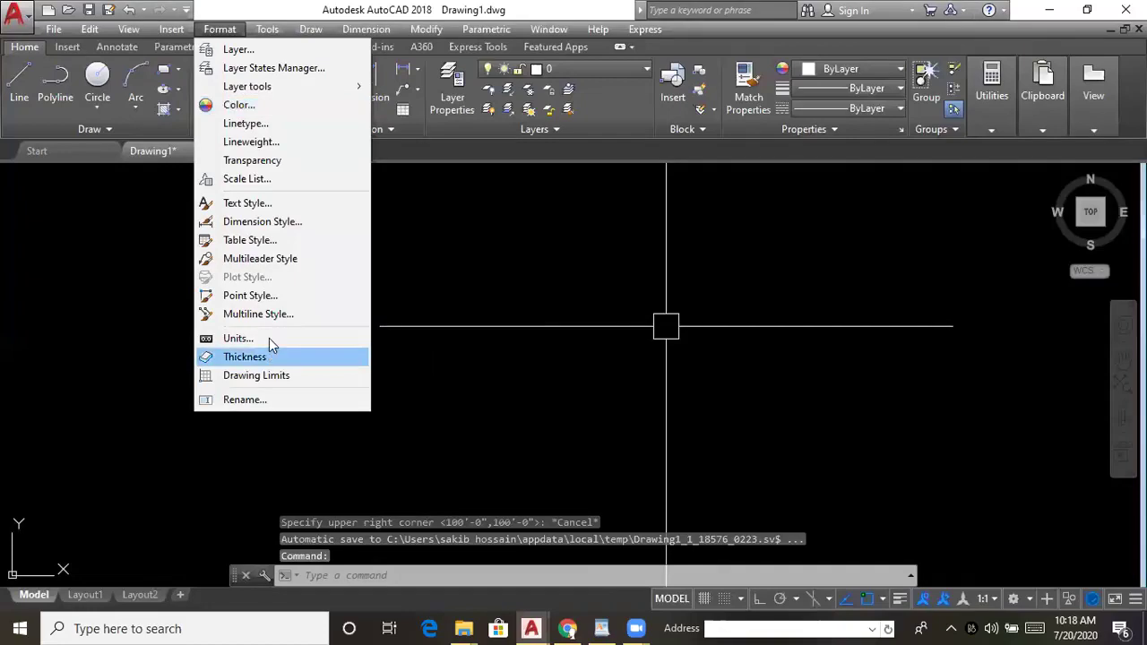
left_click(268, 376)
key("Return")
type("100")
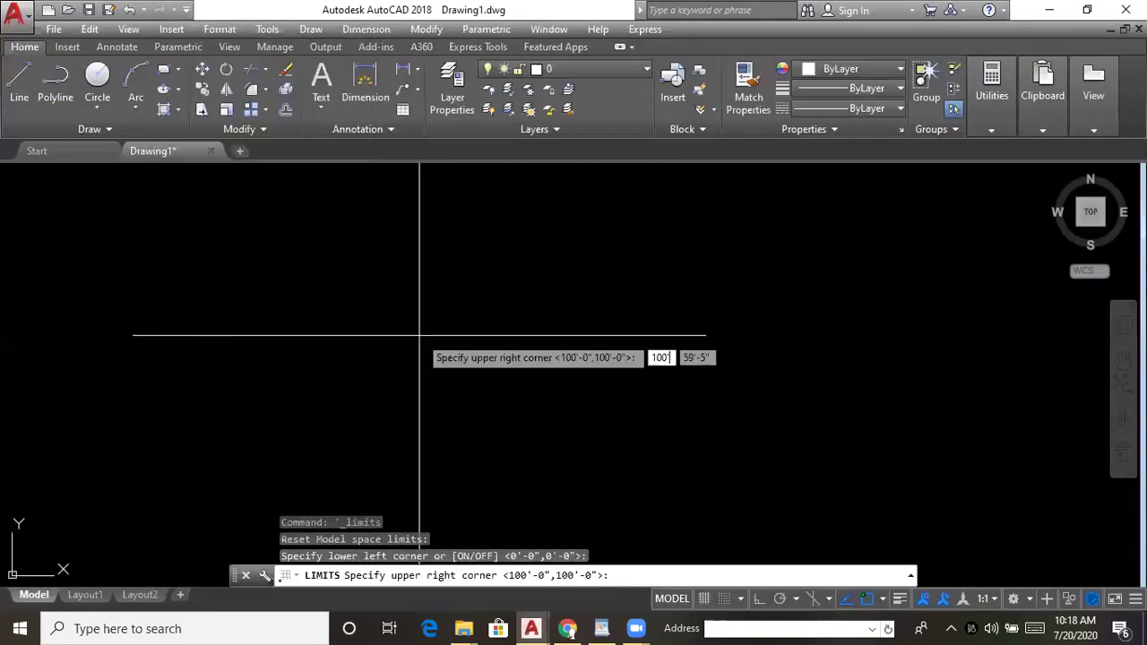
key("Tab")
type("100")
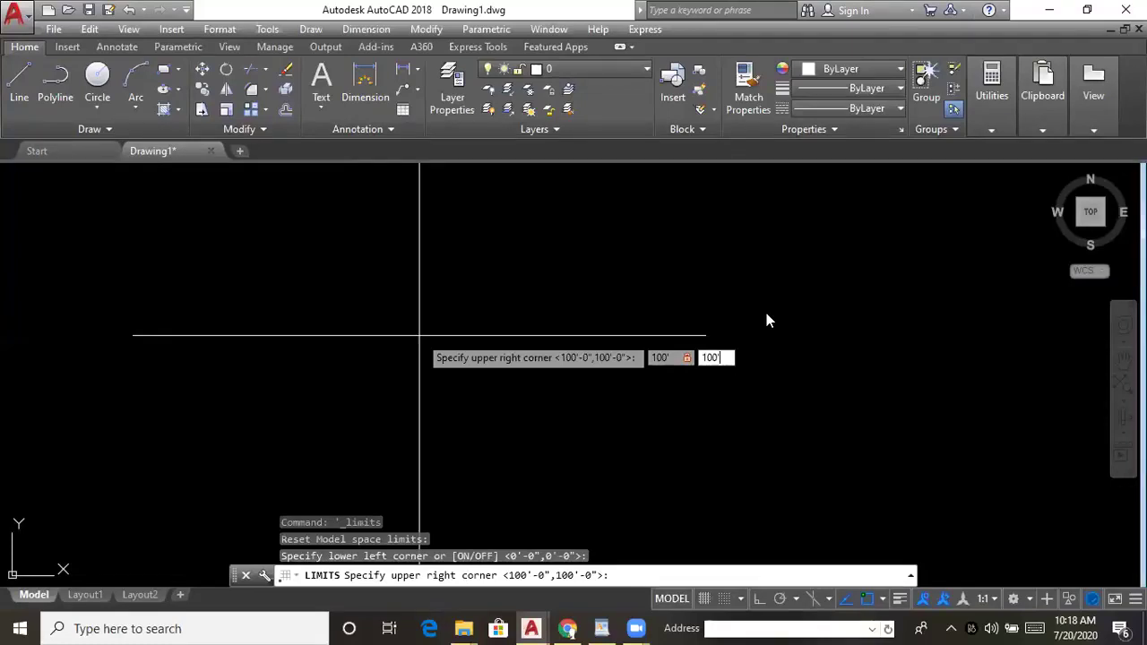
key("Return")
- Run Zoom with the All option to show the full drawing limits
type("z")
key("Return")
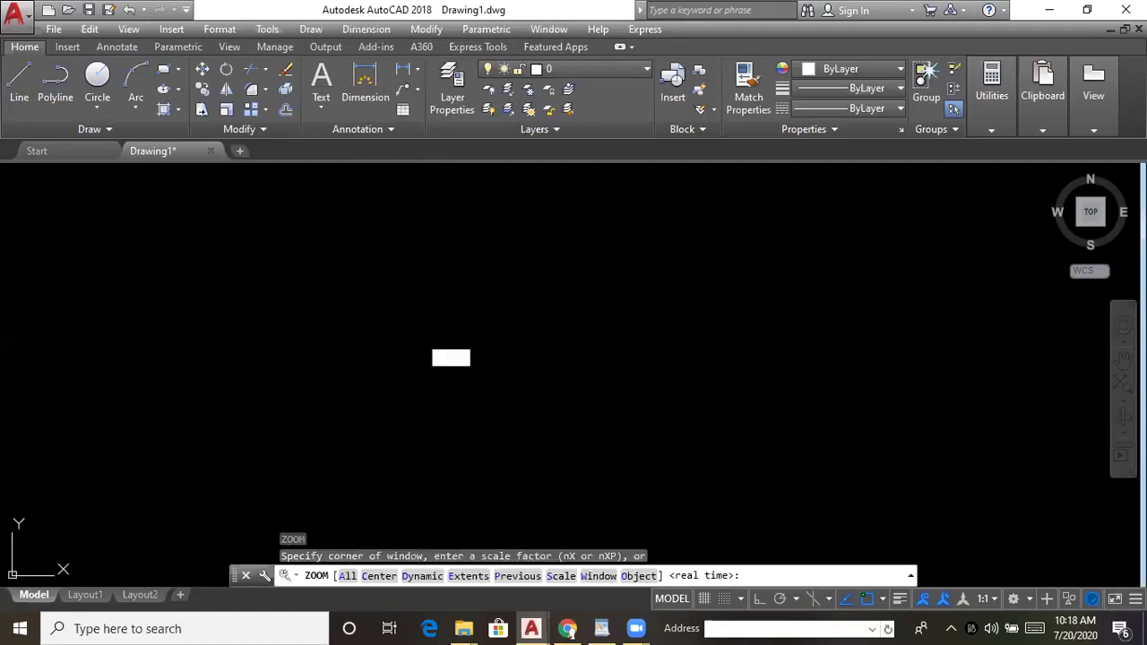
type("a")
key("Return")
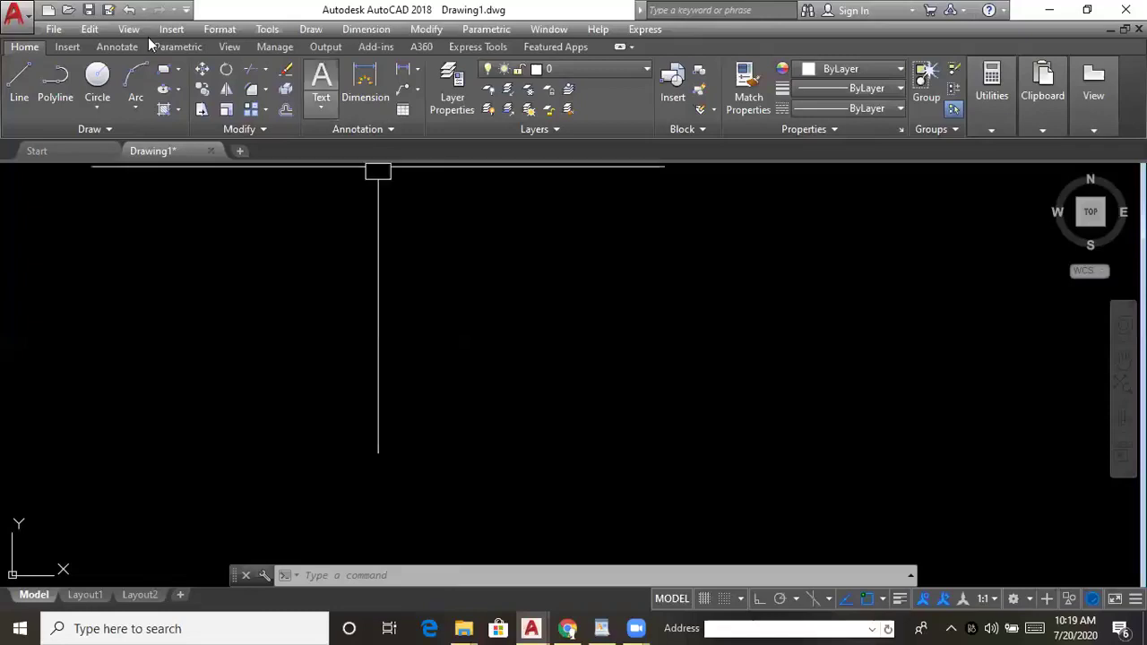
left_click(209, 31)
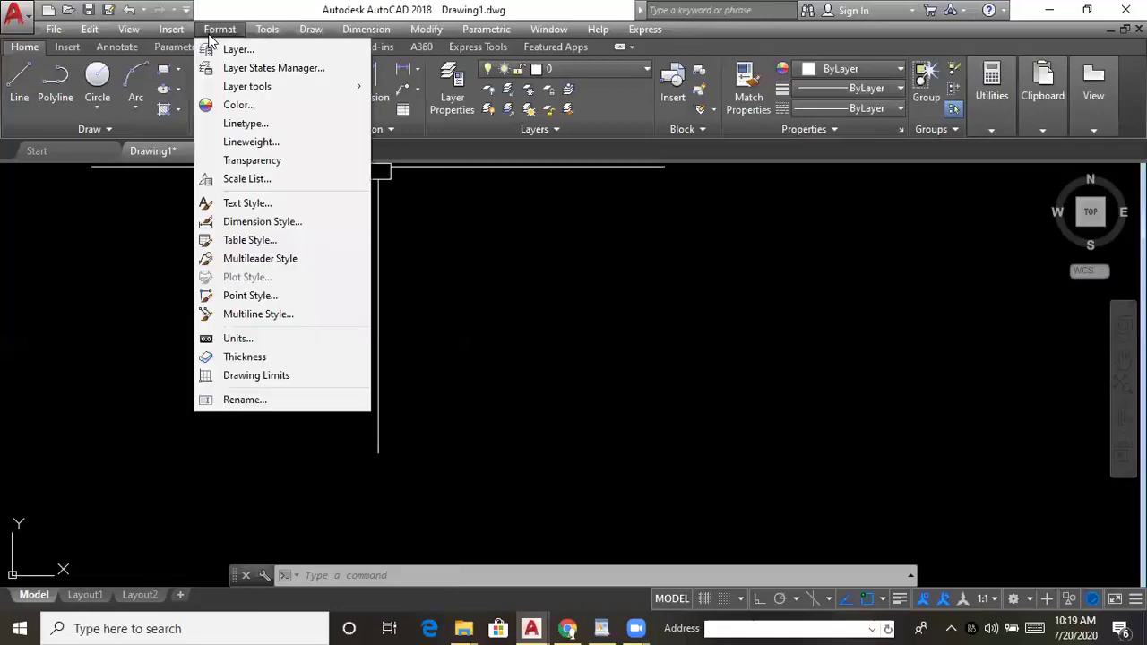
left_click(272, 375)
type("100")
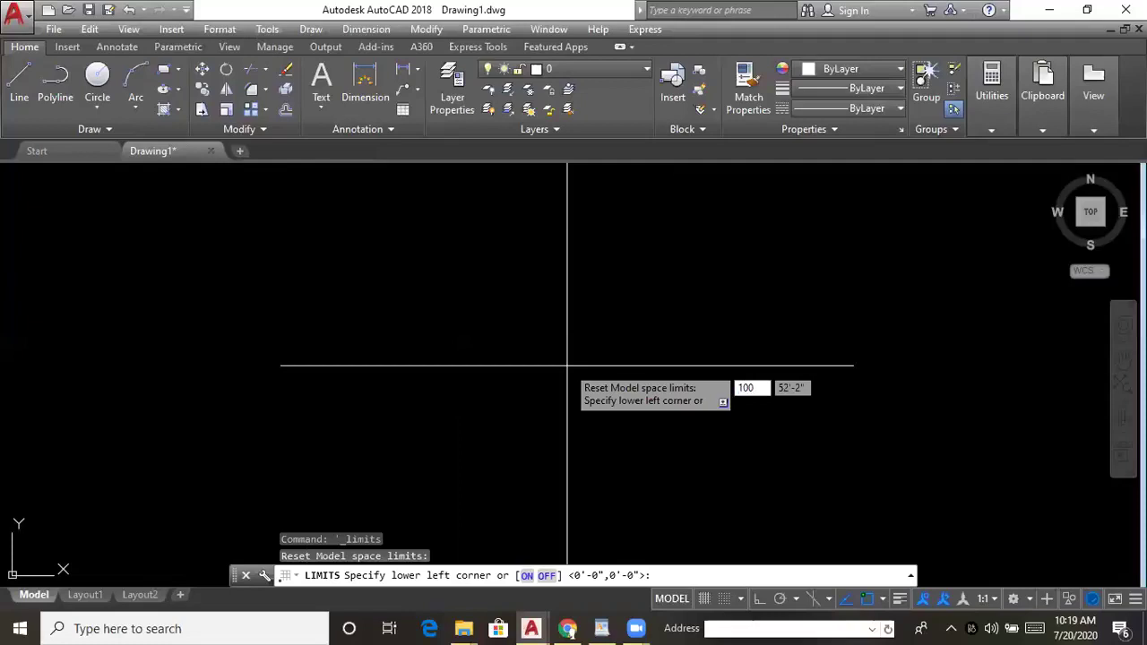
key("Tab")
type("100")
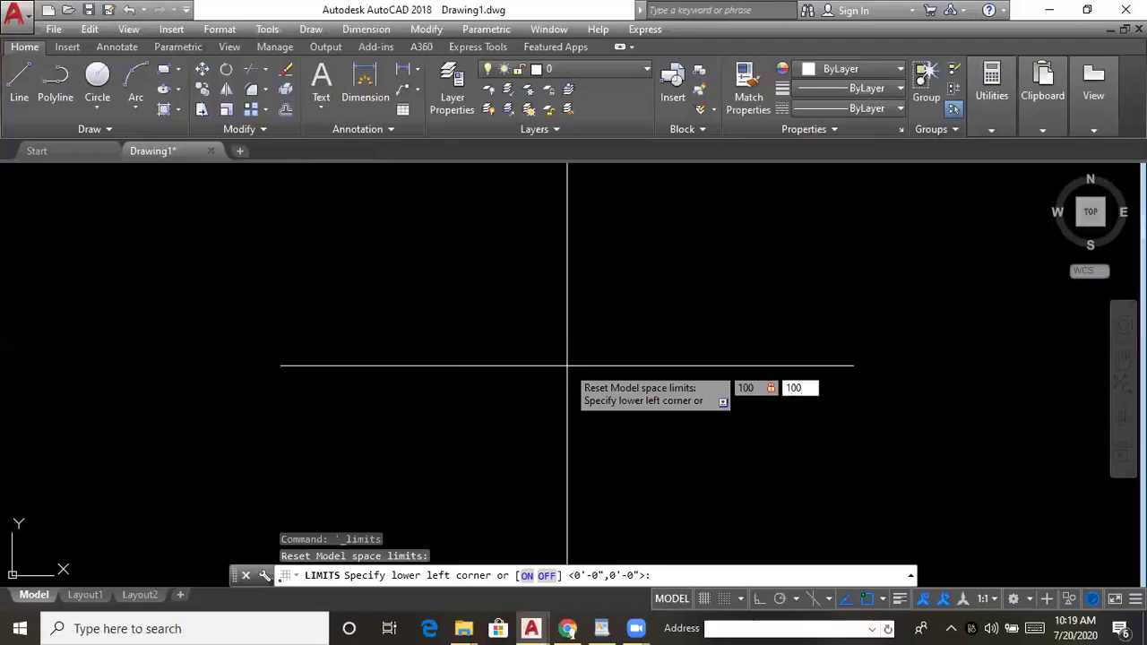
key("Return")
type("2")
key("Return")
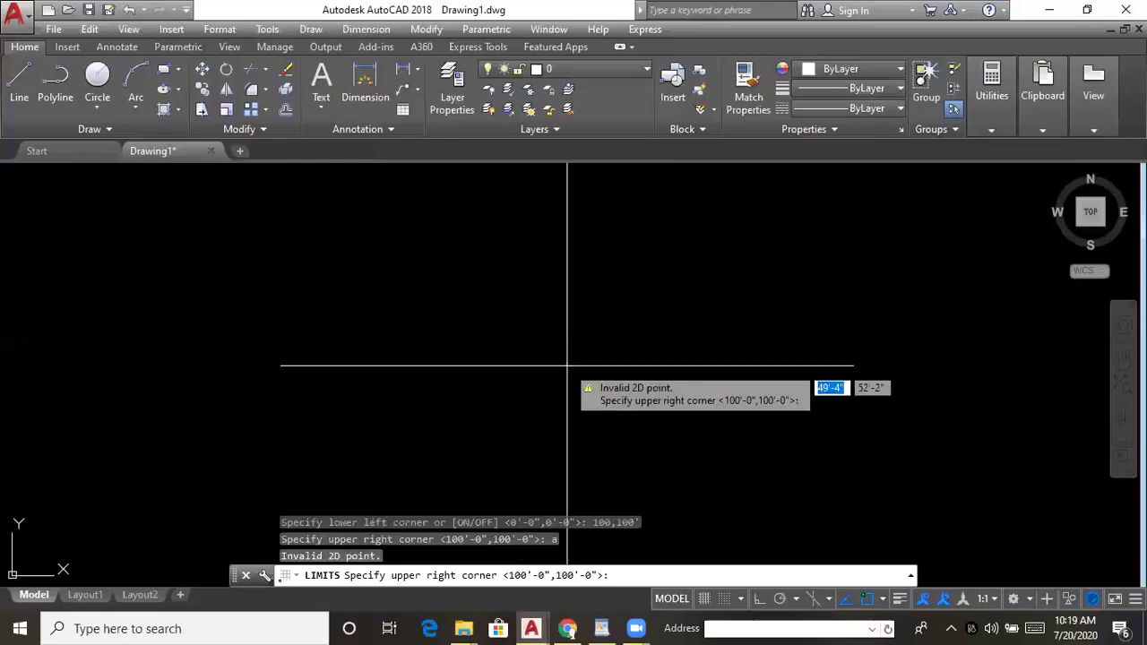
key("Escape")
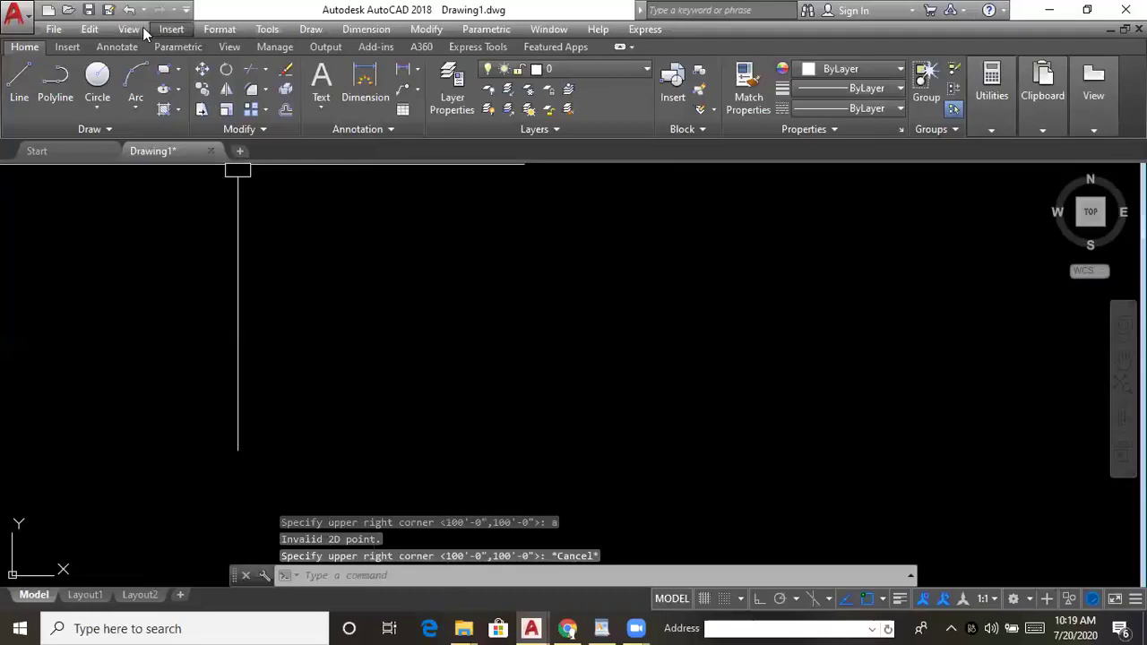
- Set the model space limits again from the default lower-left corner to an upper-right corner of 100',100'
left_click(220, 29)
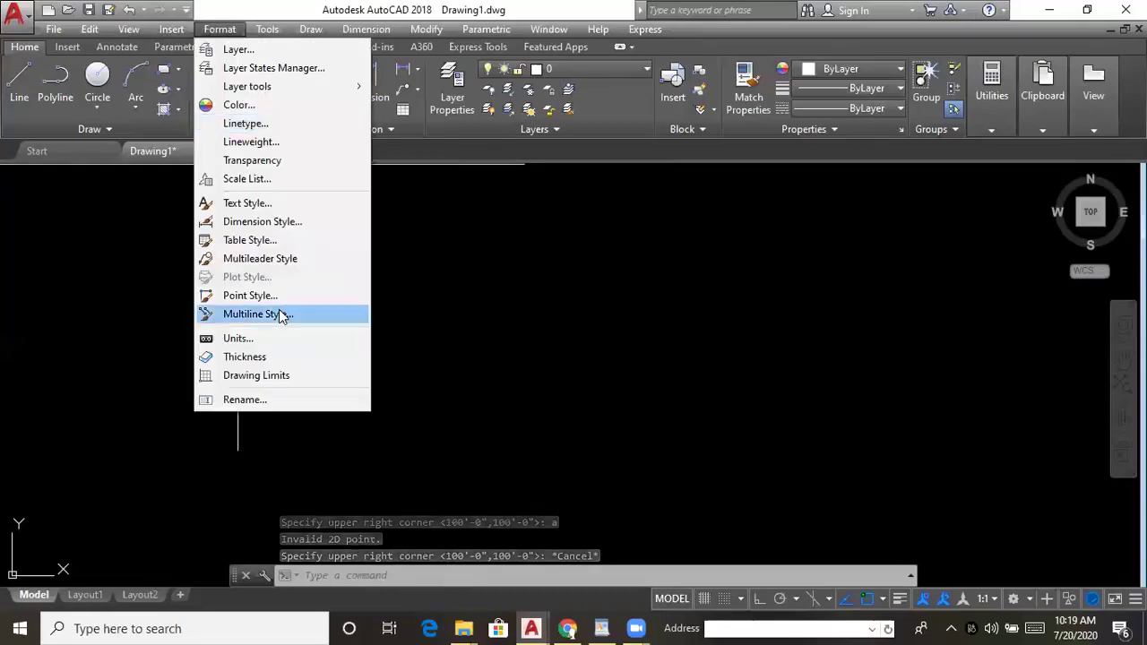
left_click(271, 376)
key("Return")
type("100'")
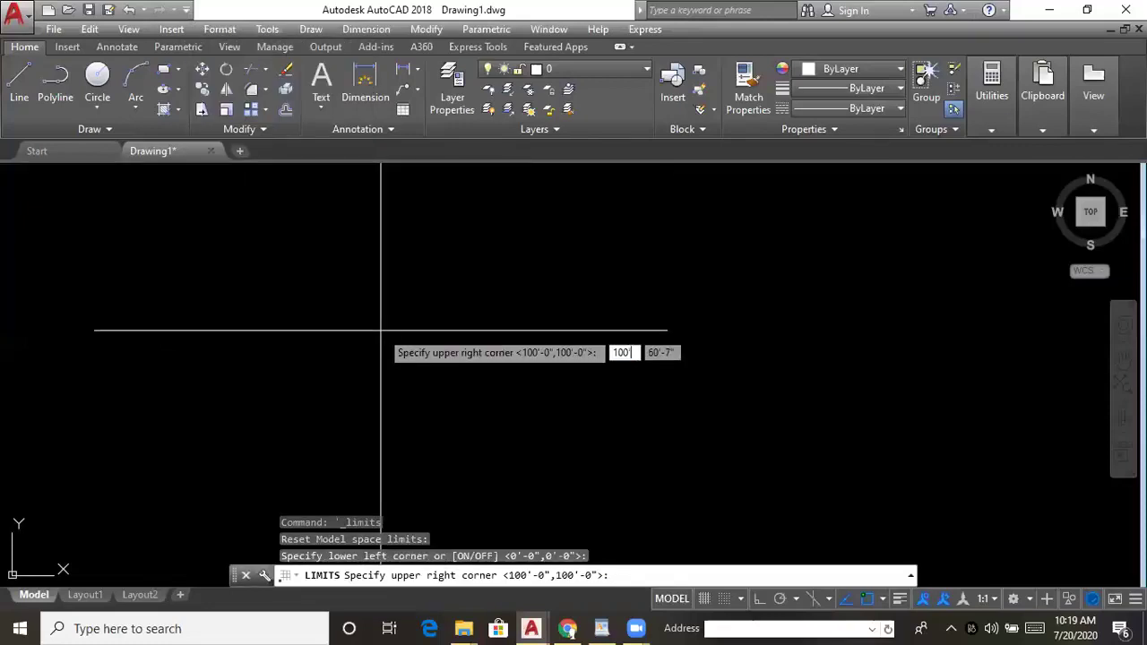
key("Tab")
type("100'")
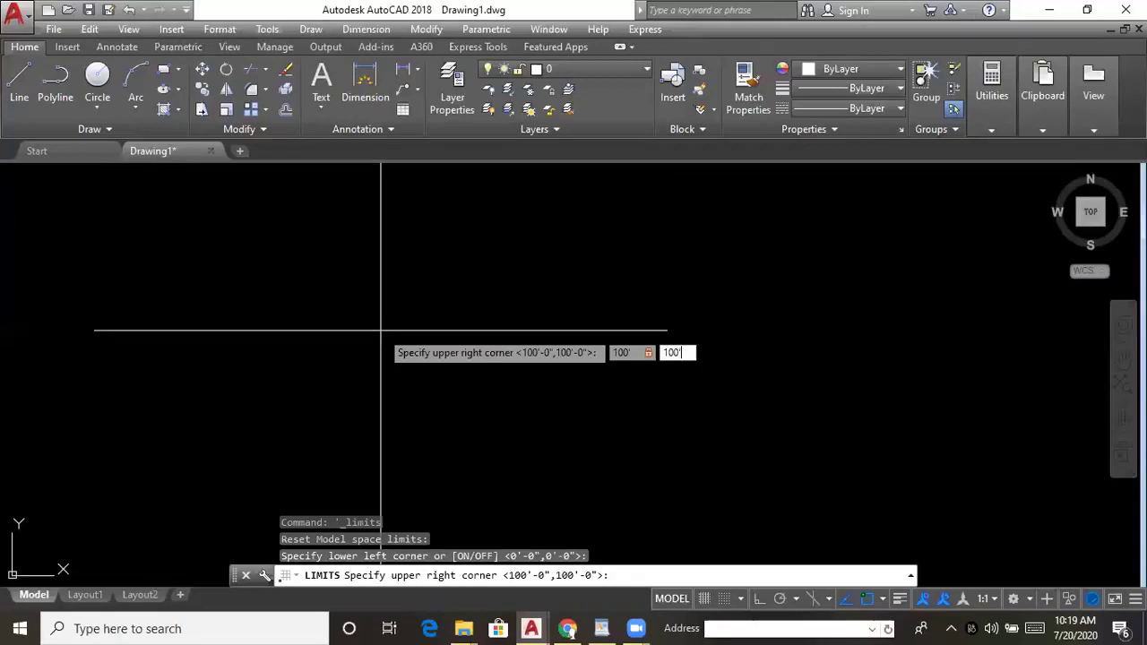
key("Return")
- Zoom to All to fit the 100' by 100' drawing area in the view
type("z")
key("Return")
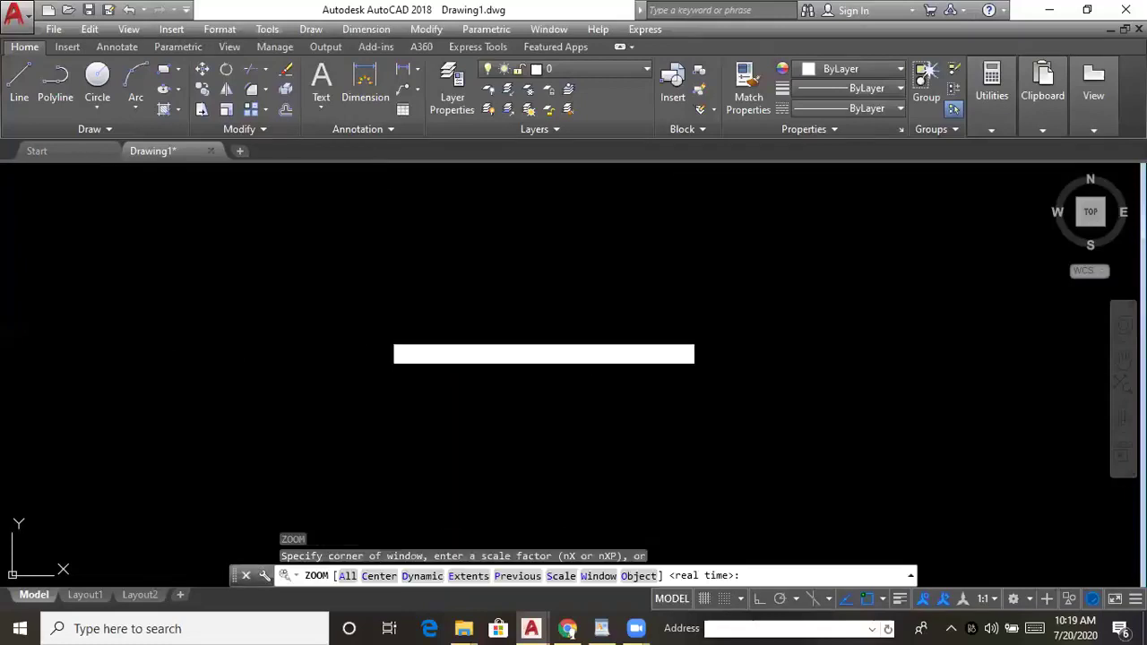
type("a")
key("Return")
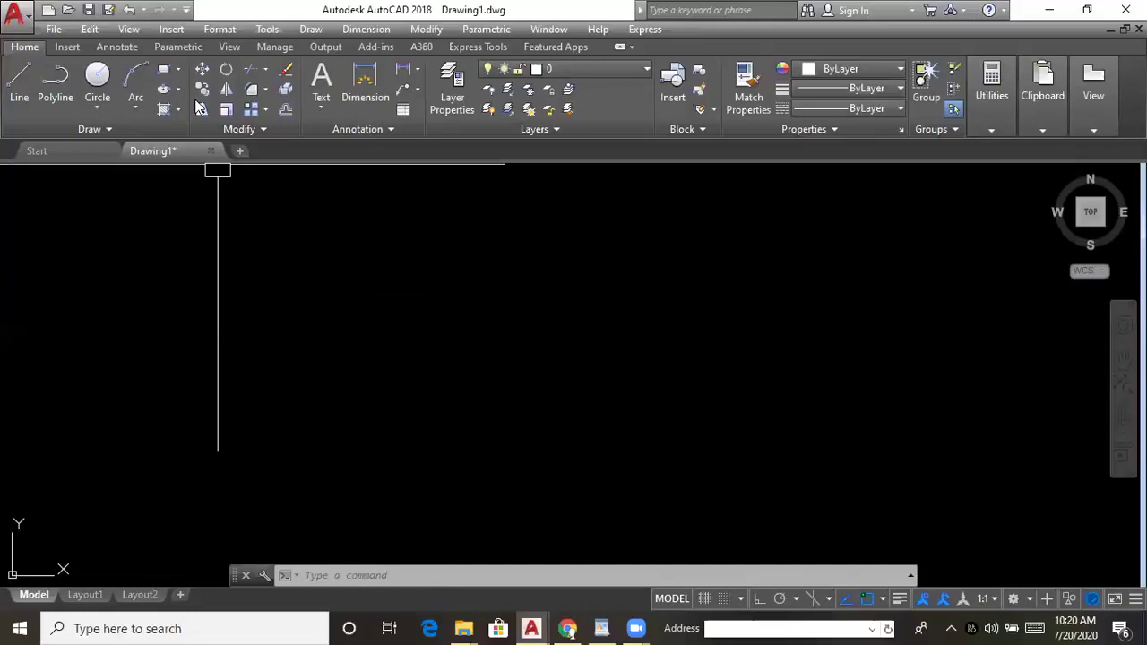
- Redefine the drawing limits, accepting the default lower-left corner and entering 100',100' as the upper-right corner
left_click(217, 32)
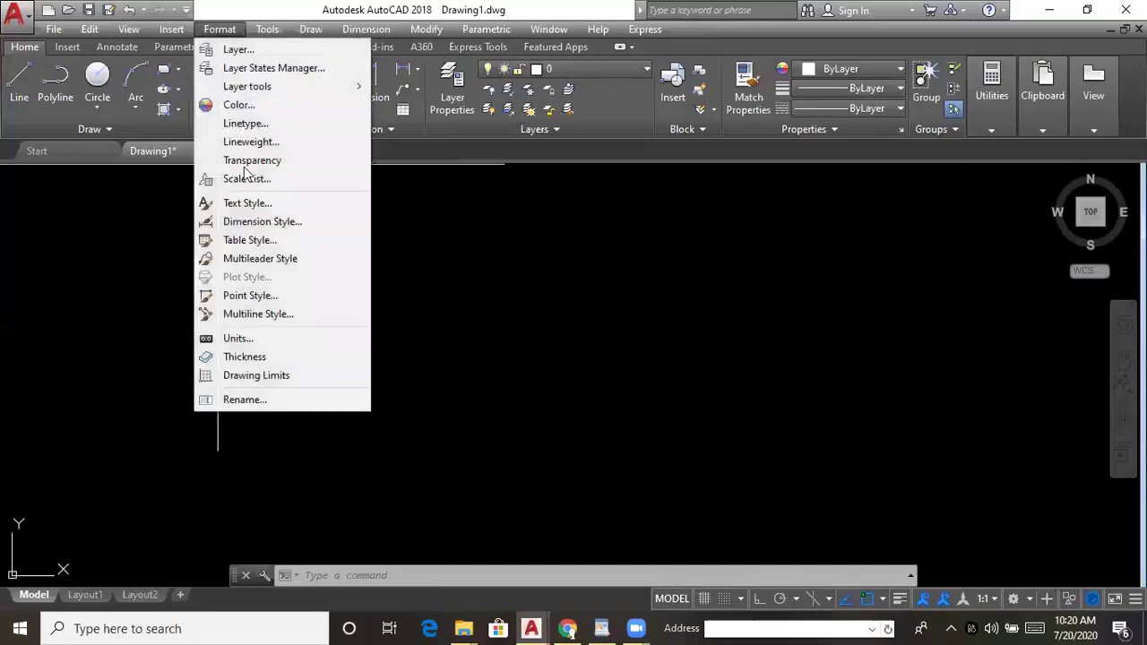
left_click(304, 375)
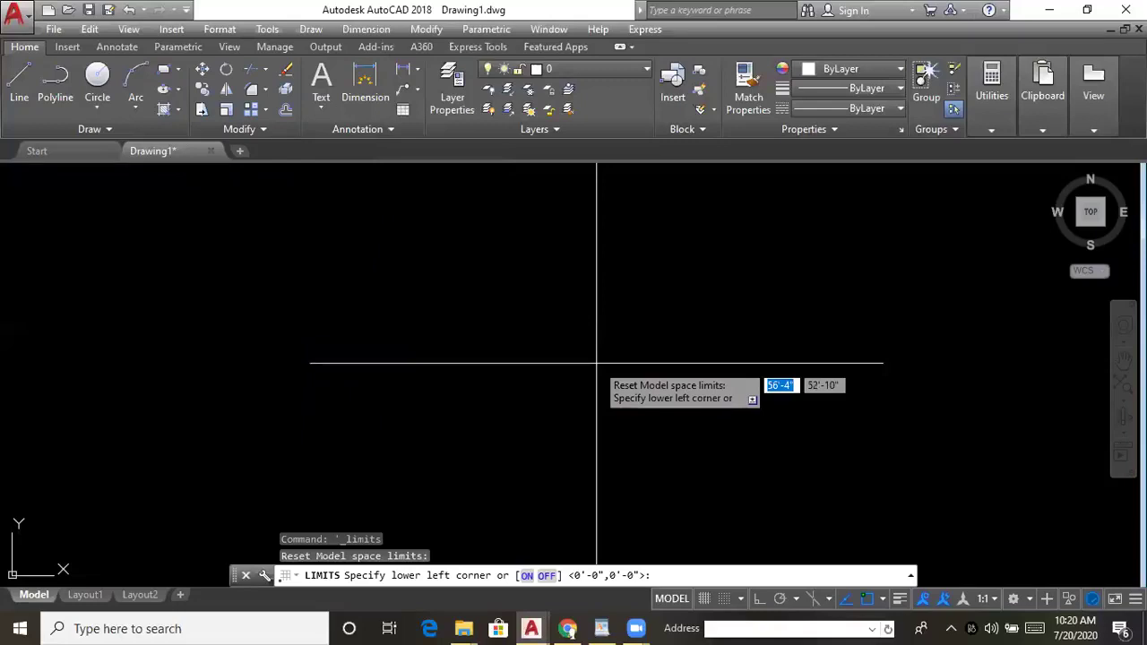
key("Return")
type("100")
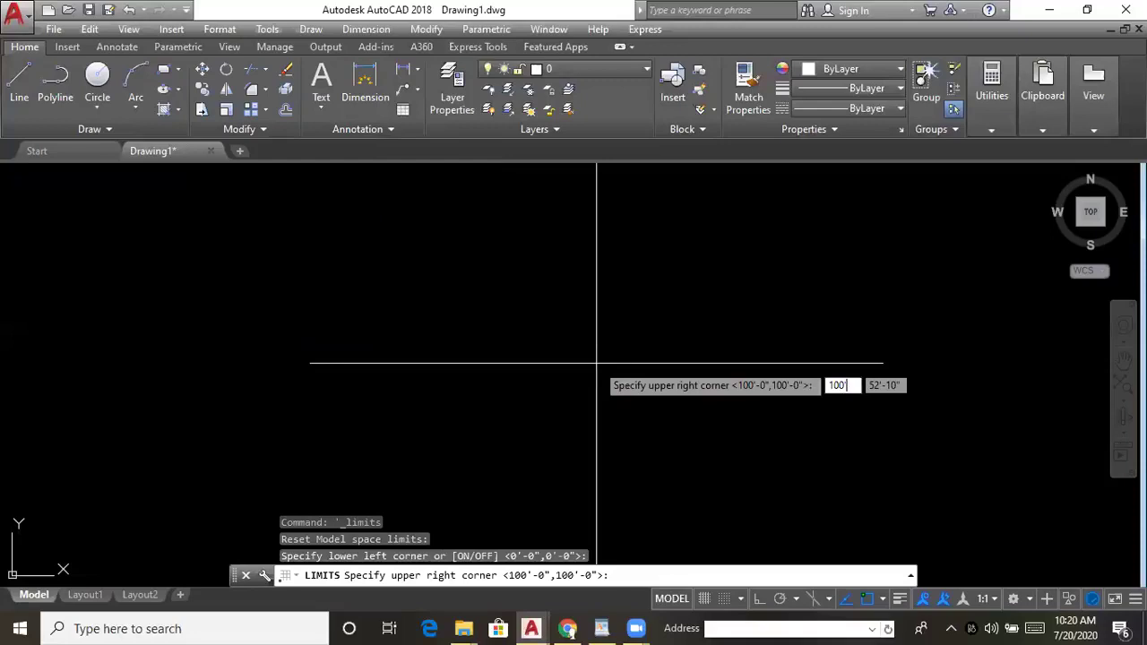
type("'")
key("Tab")
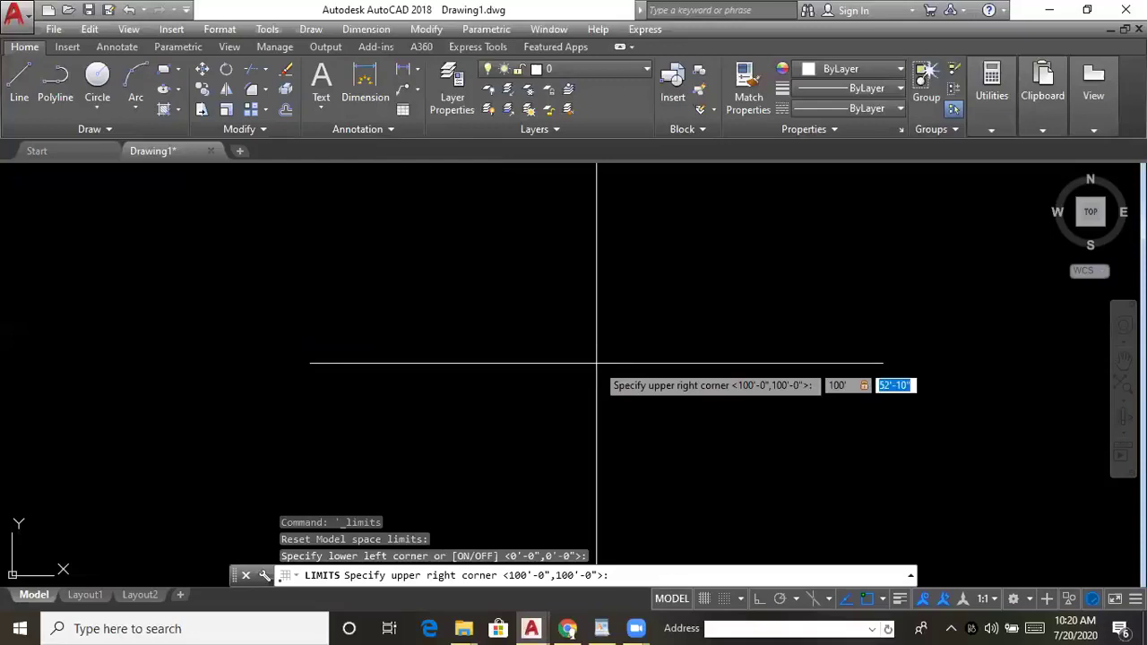
type("100")
type("'")
key("Return")
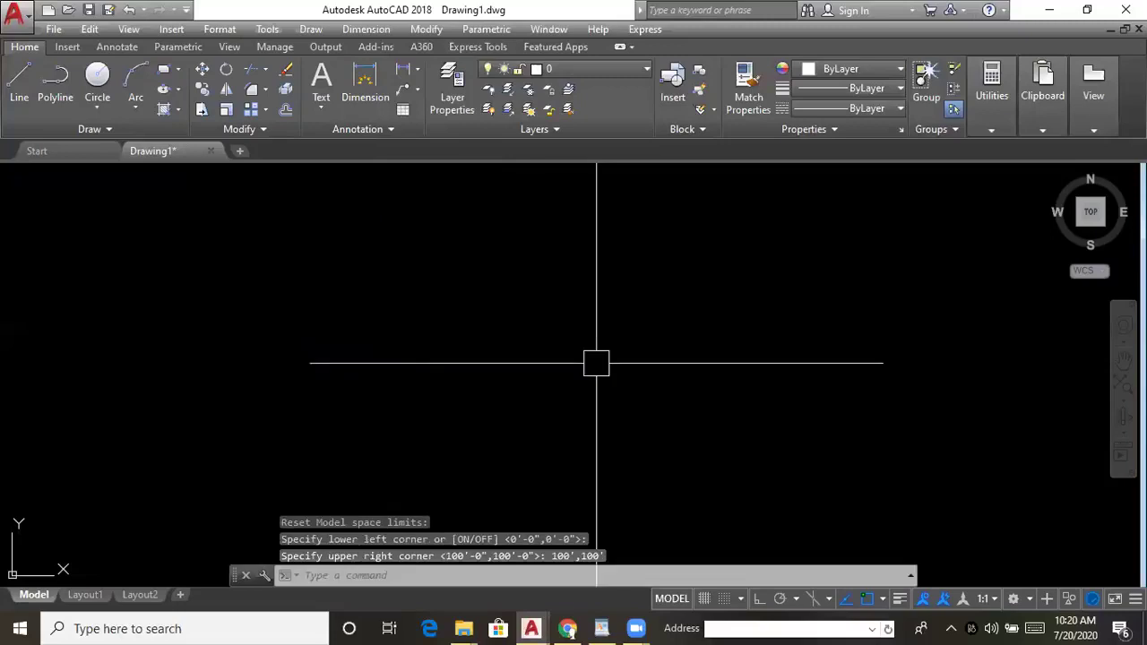
- Use Zoom with the All option to display the whole area of the drawing limits
type("z")
key("Return")
type("a")
key("Return")
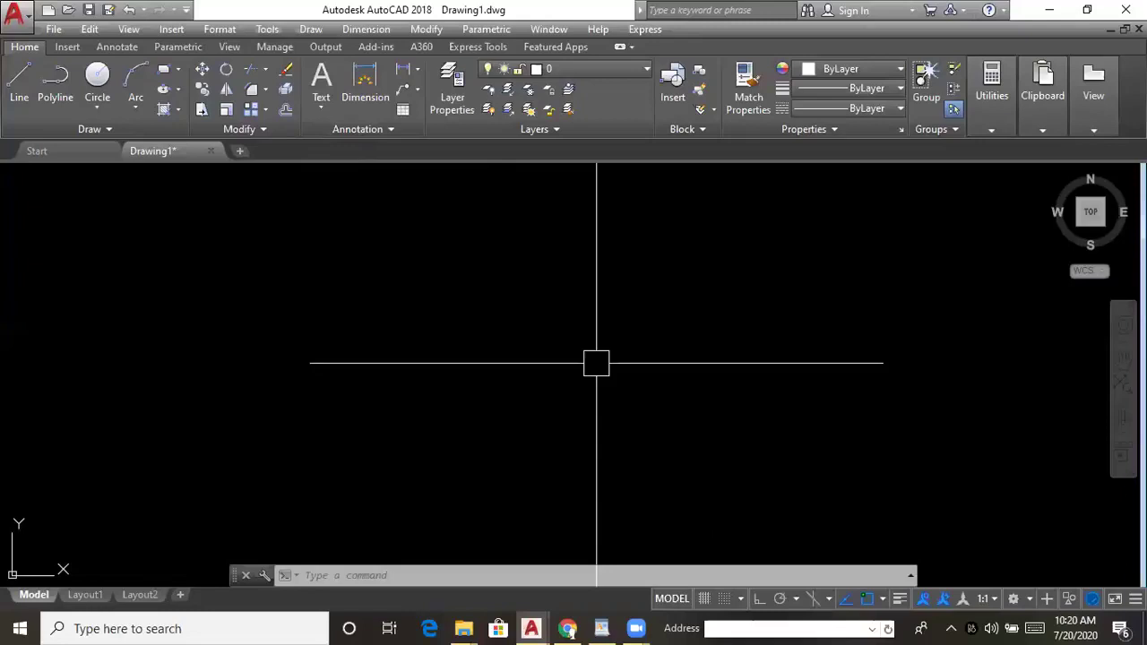
left_click(219, 45)
left_click(217, 32)
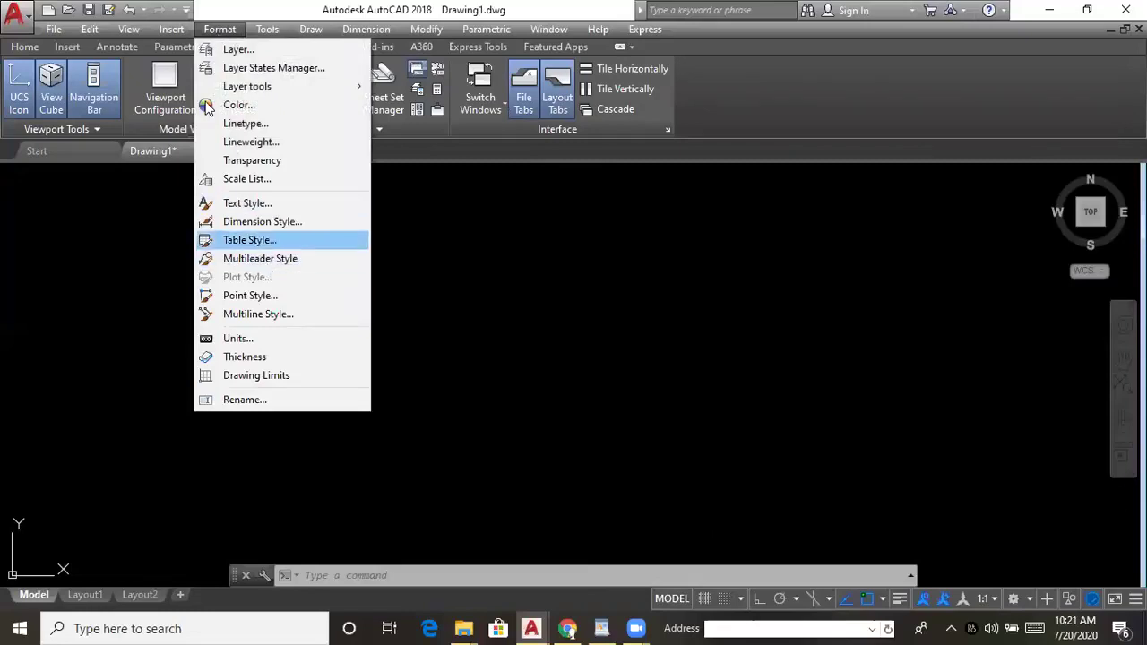
left_click(125, 30)
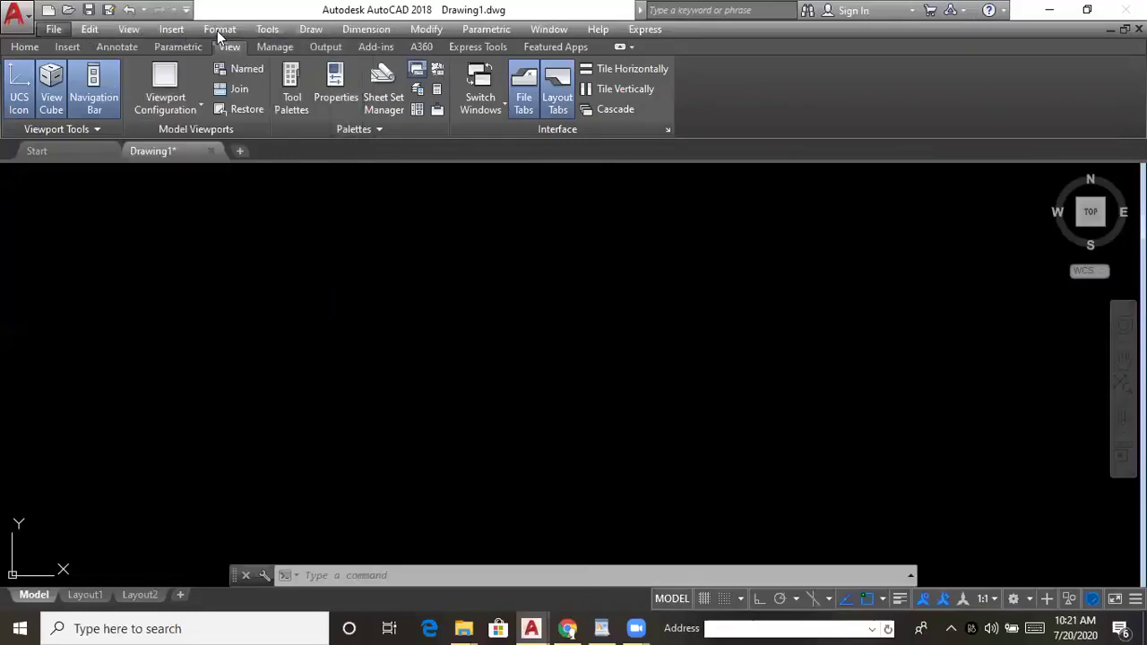
key("ctrl+n")
left_click(830, 103)
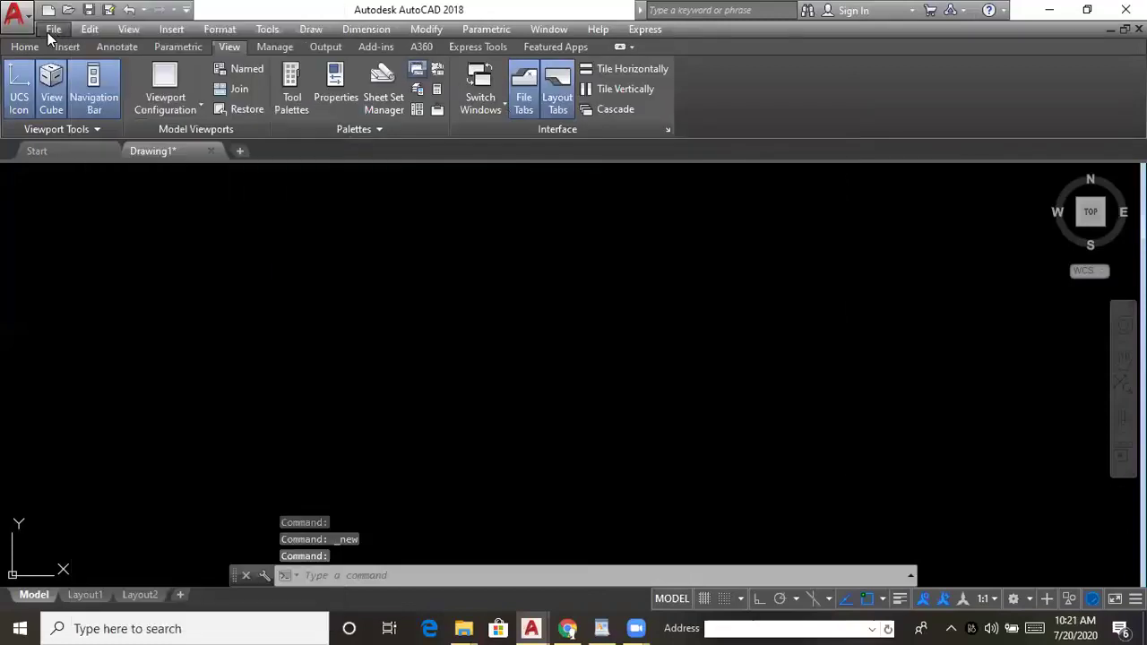
left_click(27, 46)
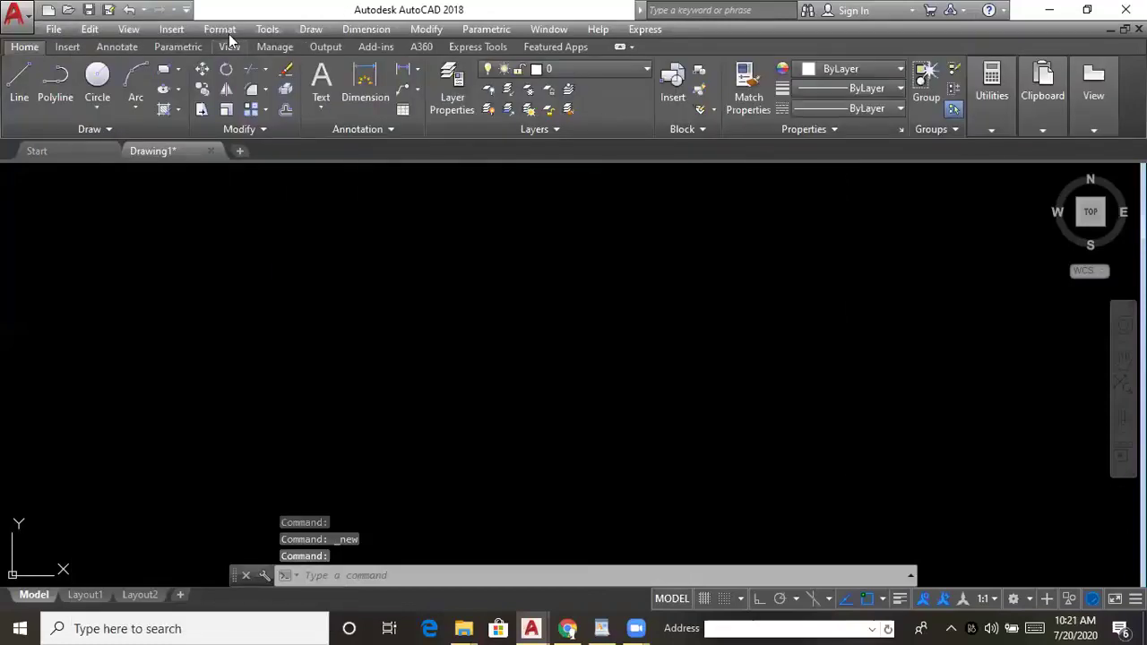
left_click(226, 31)
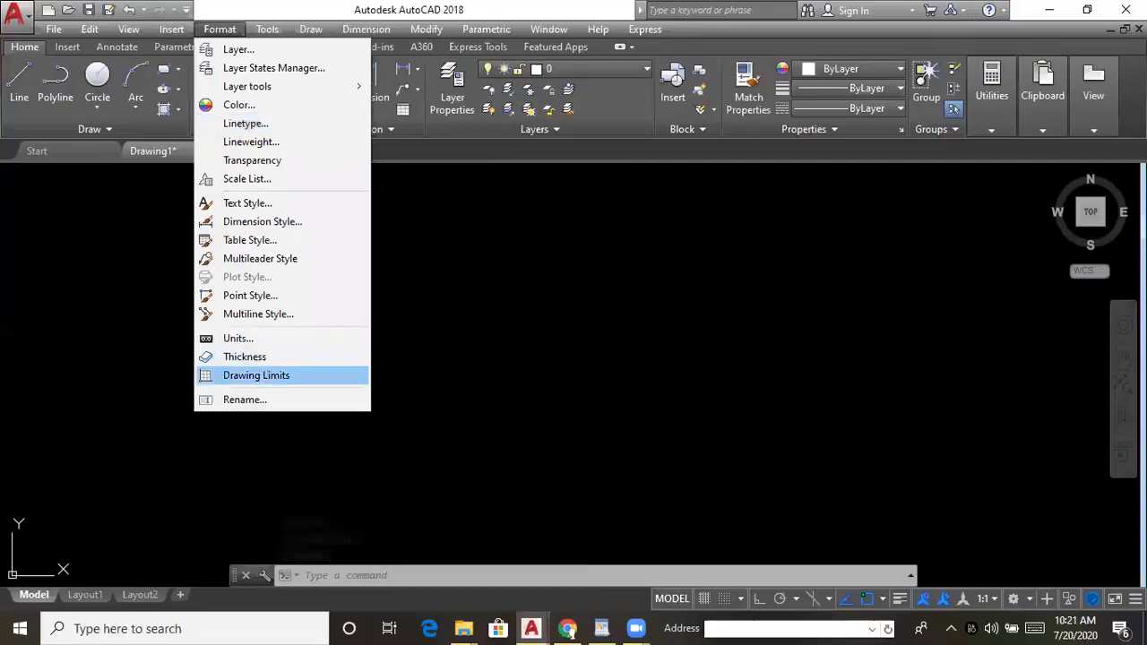
left_click(158, 283)
left_click(130, 311)
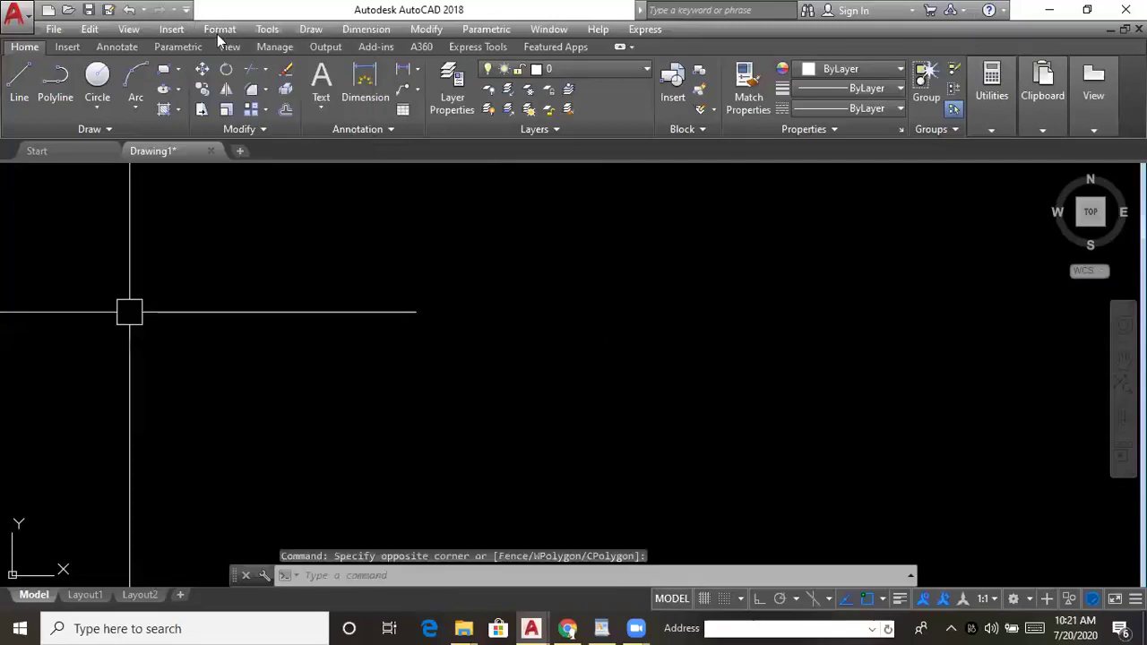
left_click(219, 31)
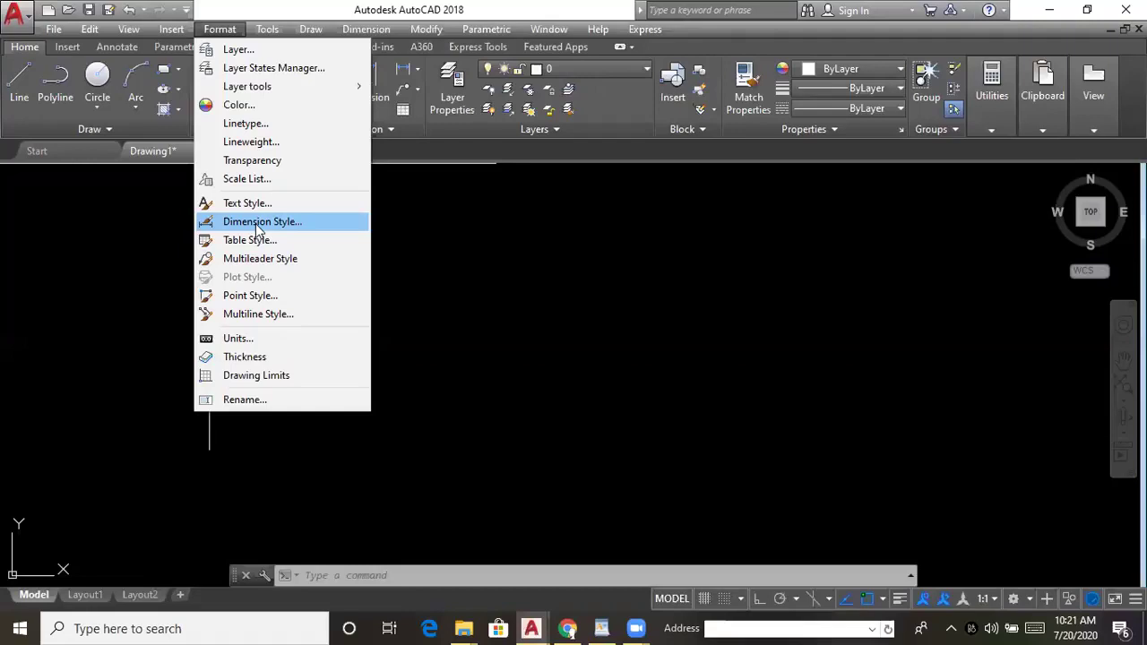
left_click(474, 249)
left_click(440, 277)
left_click(220, 29)
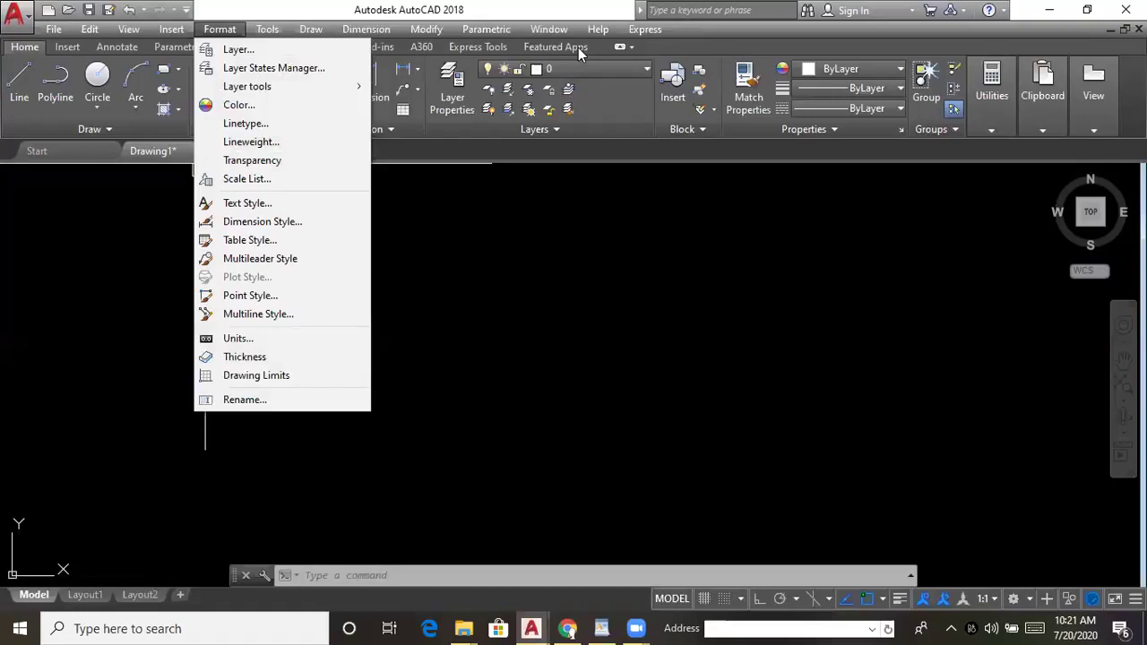
left_click(399, 222)
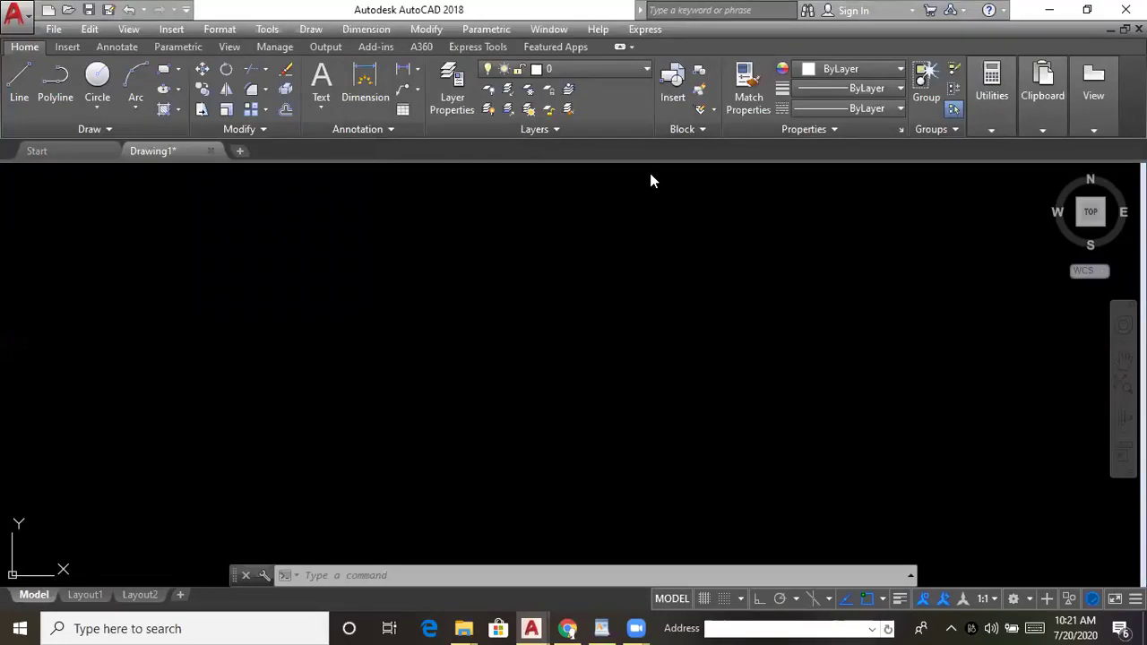
- Open the Standard dimension style for modification in the Dimension Style Manager and show its line settings
left_click(221, 30)
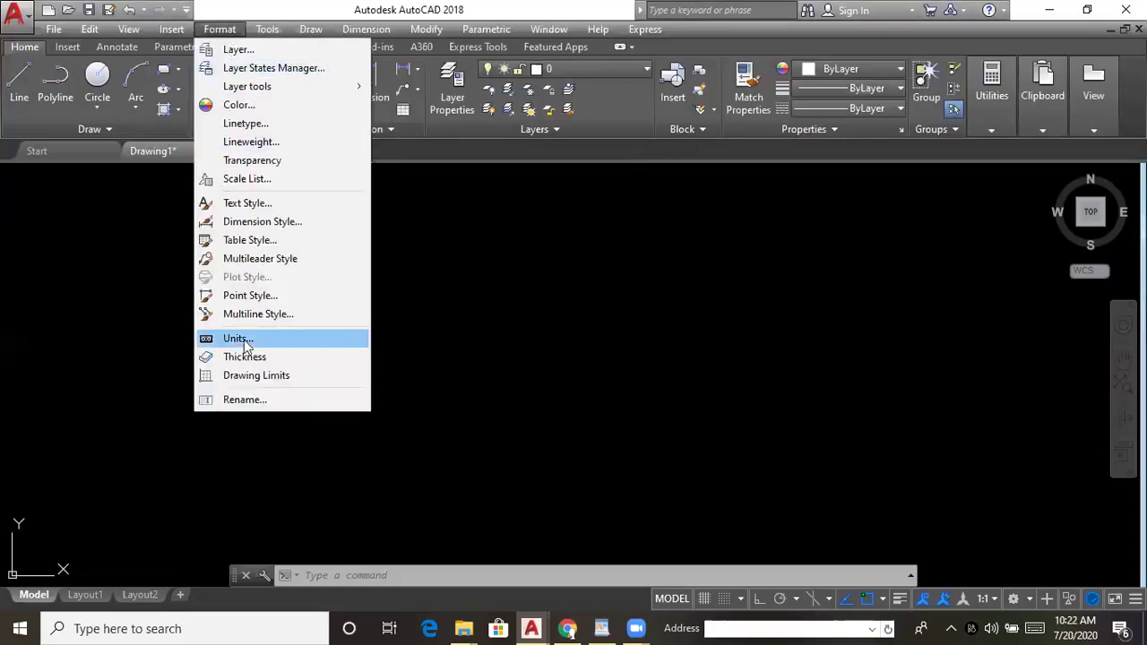
left_click(278, 226)
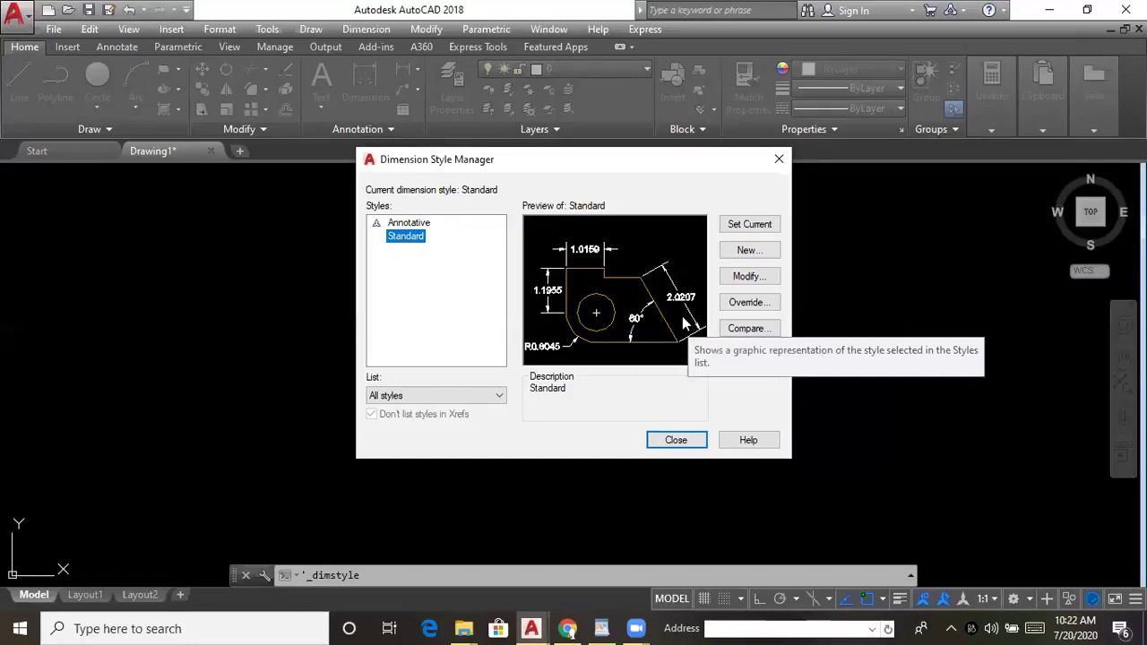
left_click(750, 279)
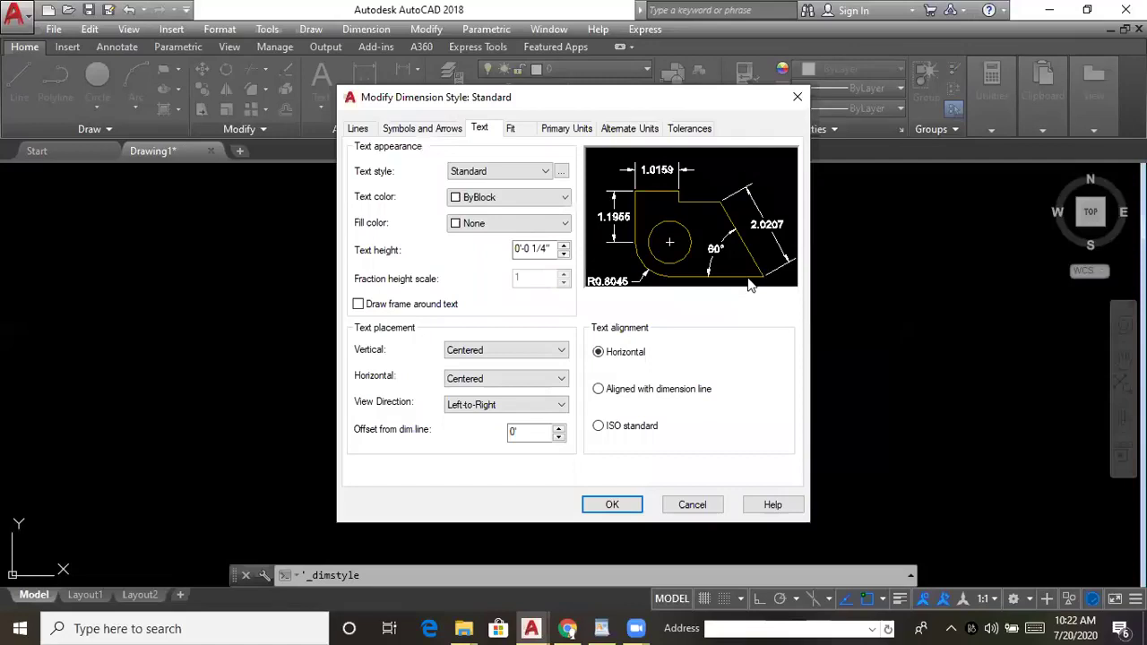
left_click(358, 129)
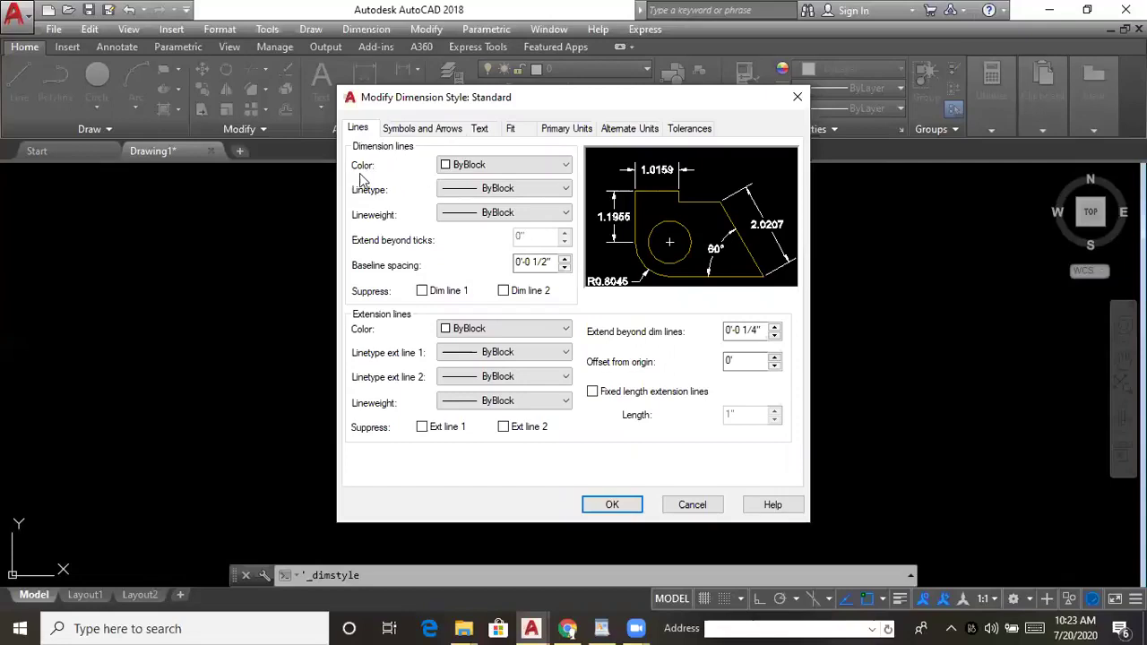
- Set the color, linetype and lineweight of the Standard style's dimension lines to ByLayer
left_click(491, 169)
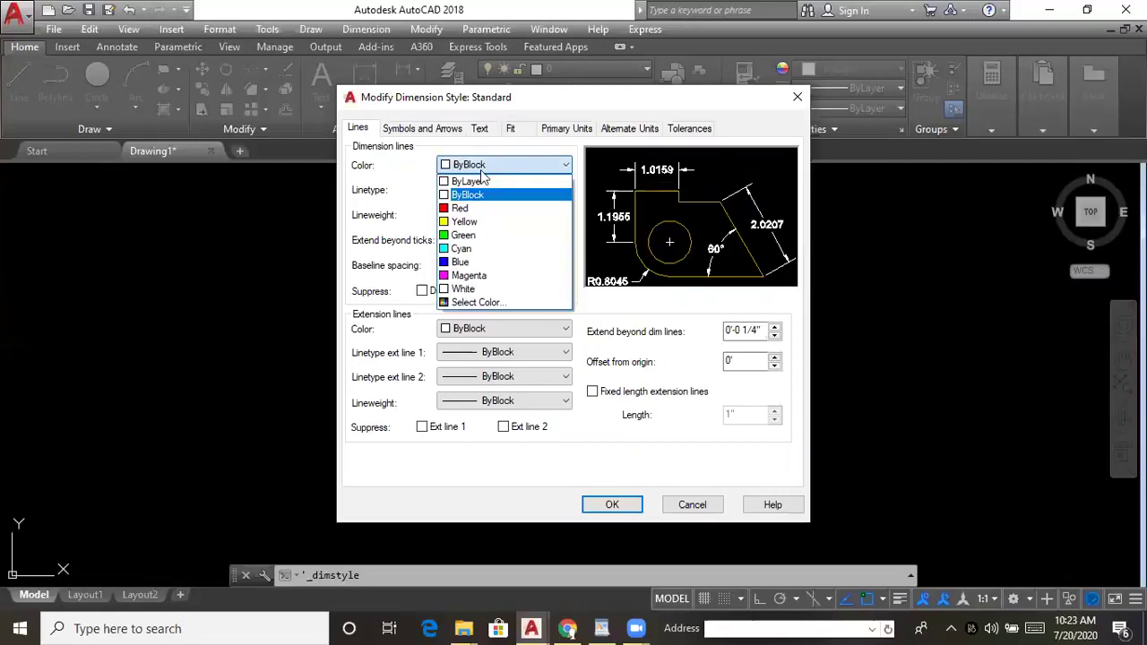
left_click(478, 182)
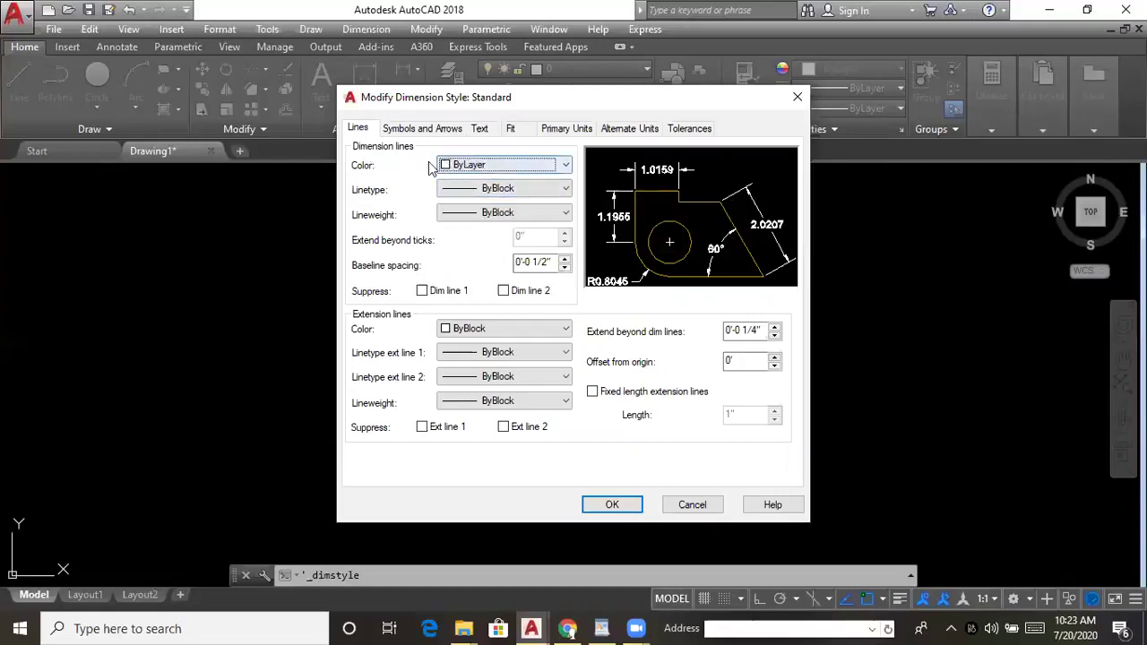
left_click(459, 165)
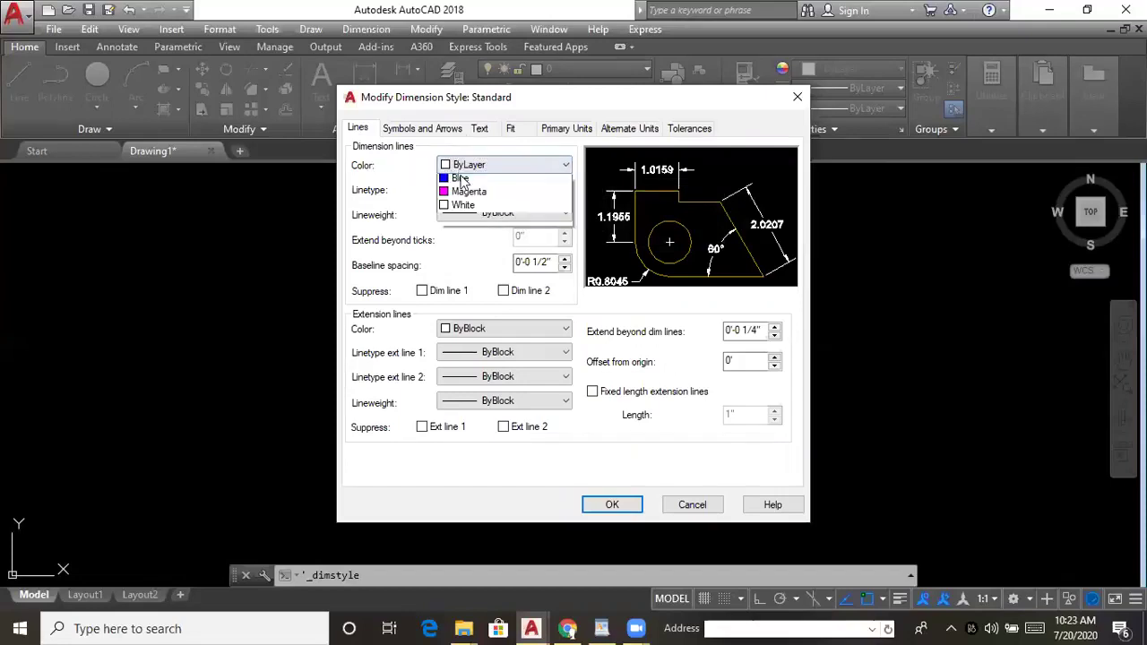
left_click(477, 179)
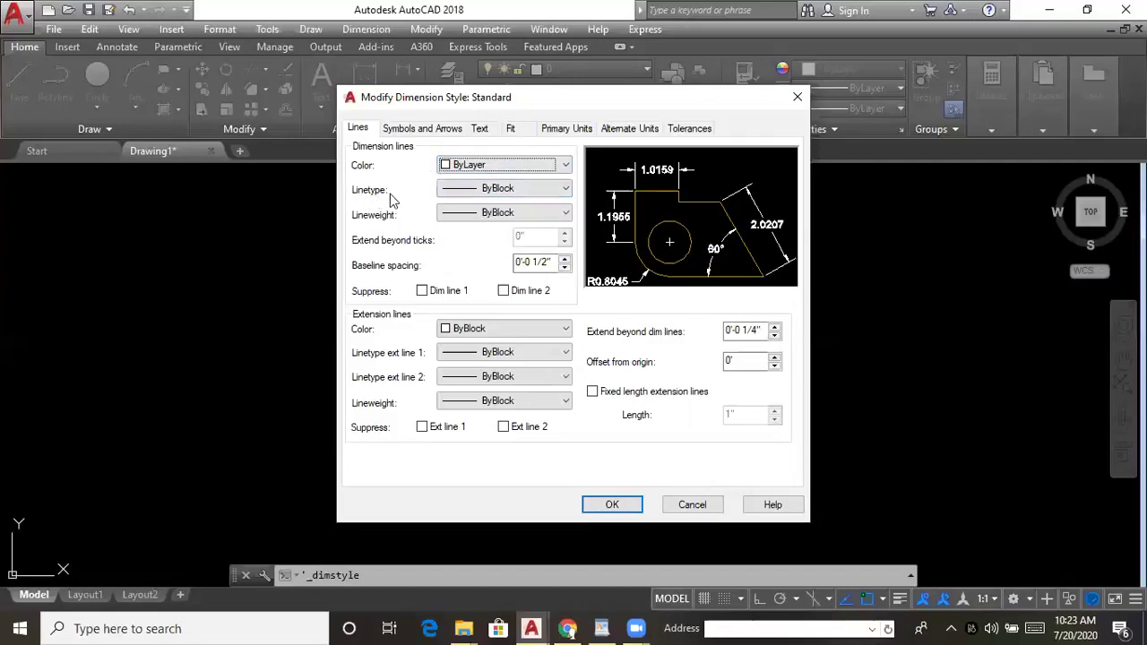
left_click(493, 192)
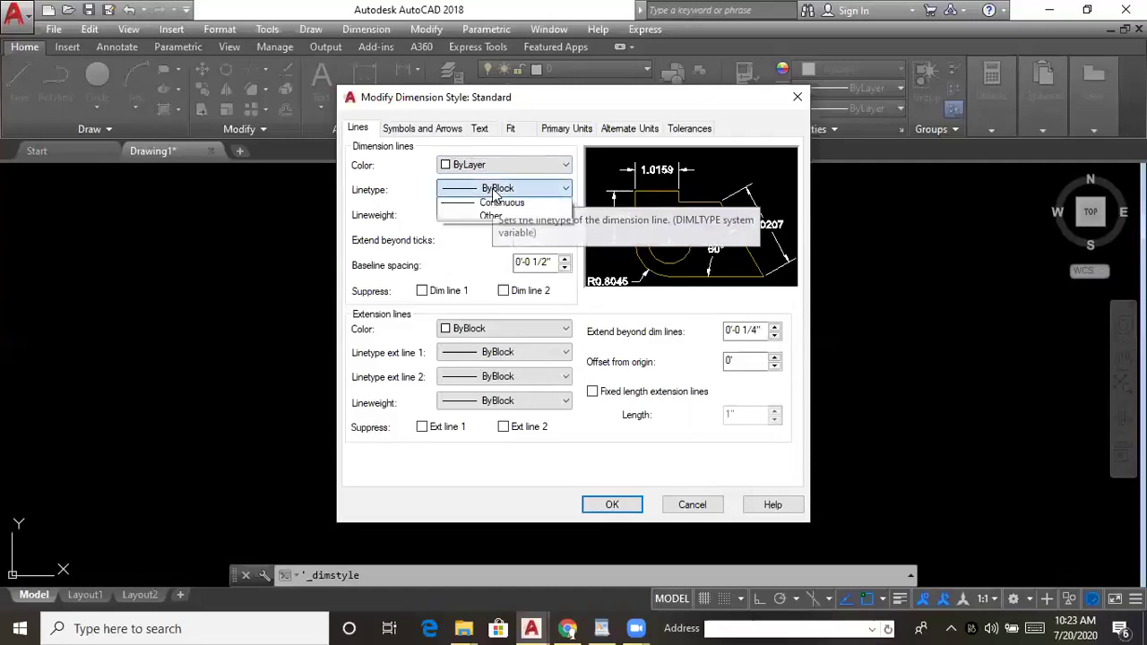
left_click(493, 205)
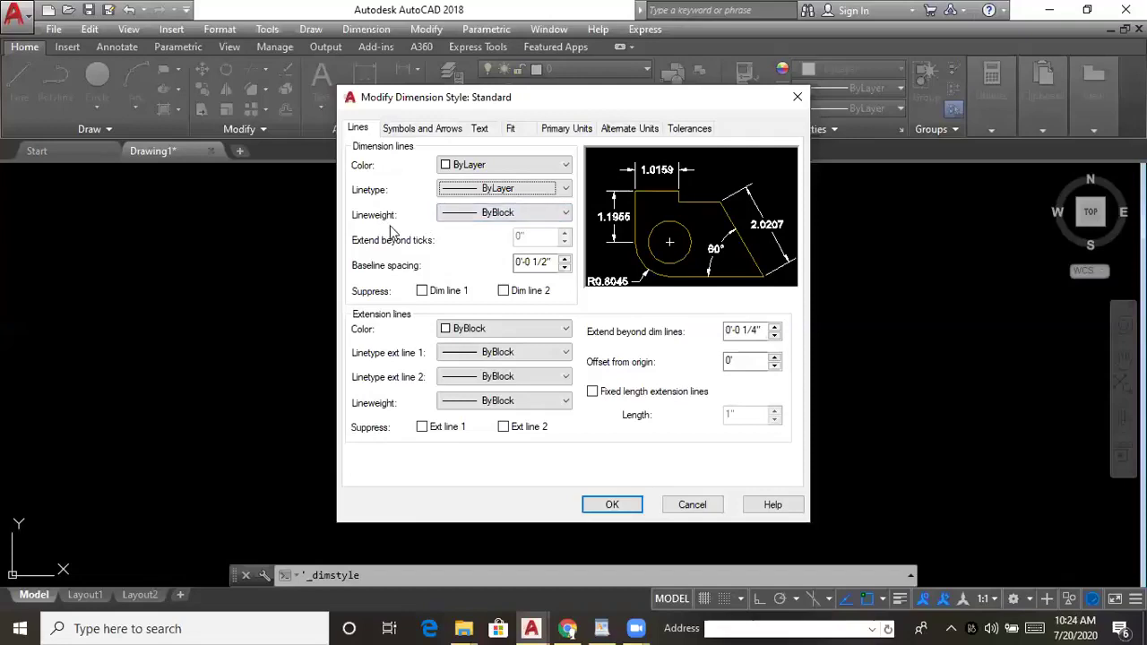
left_click(475, 216)
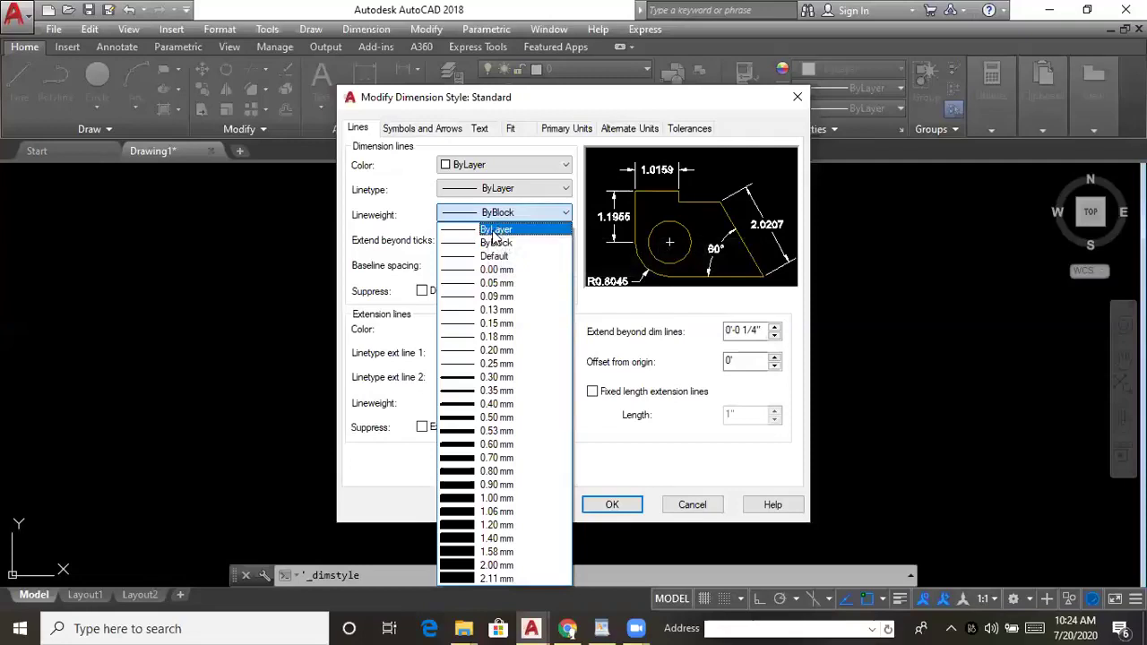
left_click(494, 233)
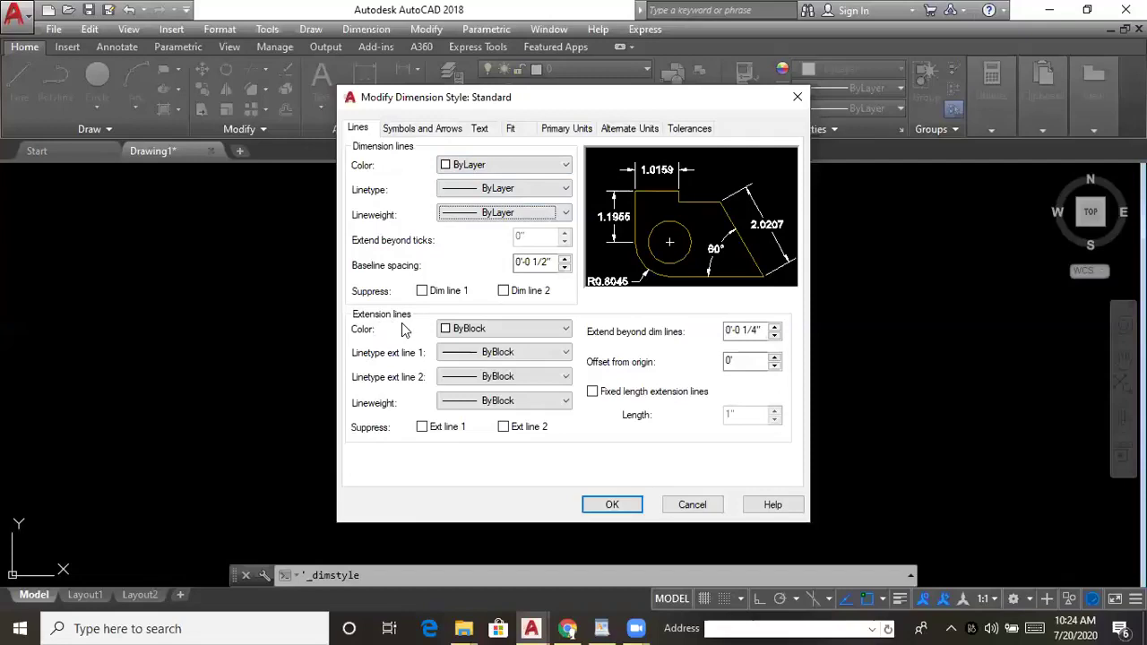
- Set the color of the Standard style's extension lines to ByLayer
left_click(479, 330)
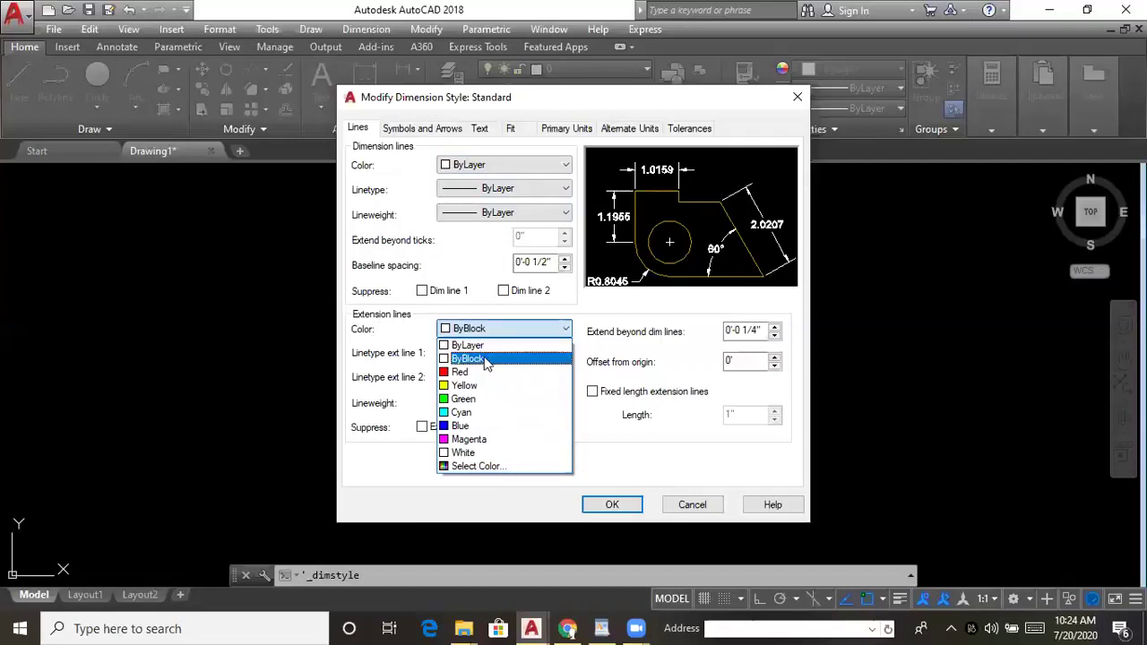
left_click(484, 346)
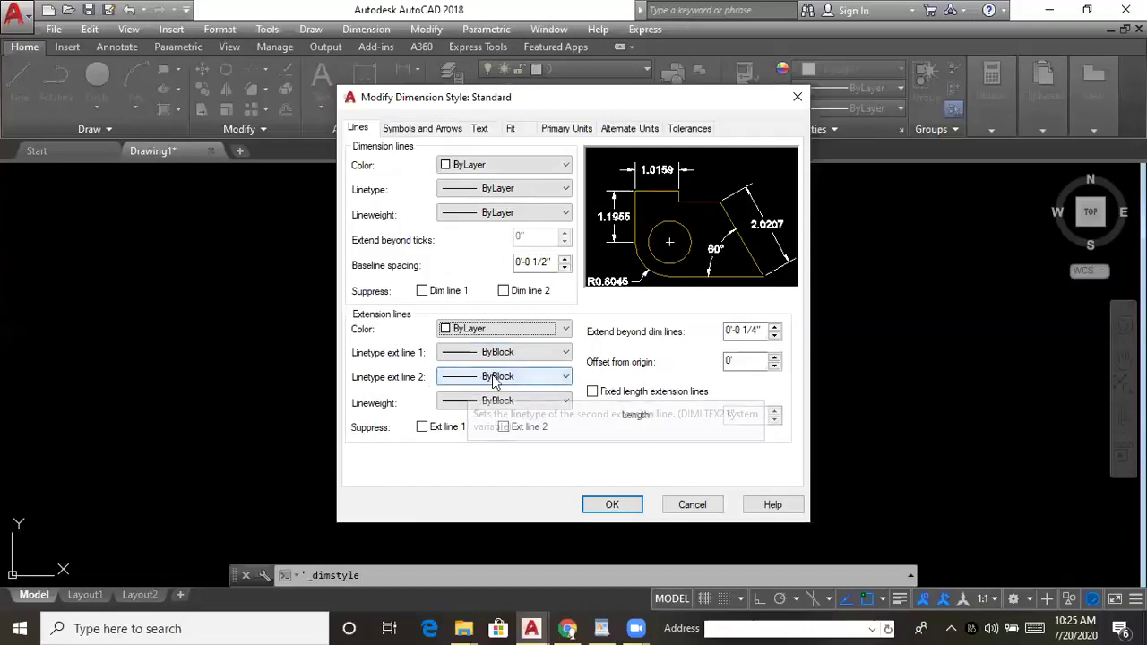
left_click(595, 44)
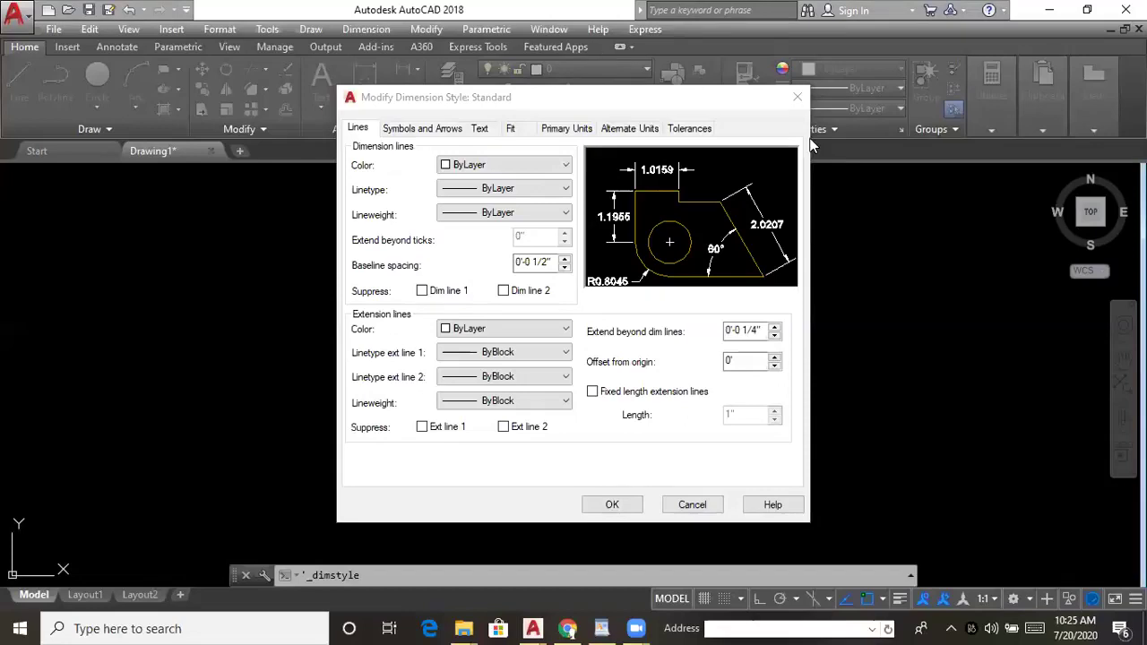
- Switch to Facebook in Chrome and send the Zoom meeting link with its embedded passcode to the contact who just called
left_click(580, 624)
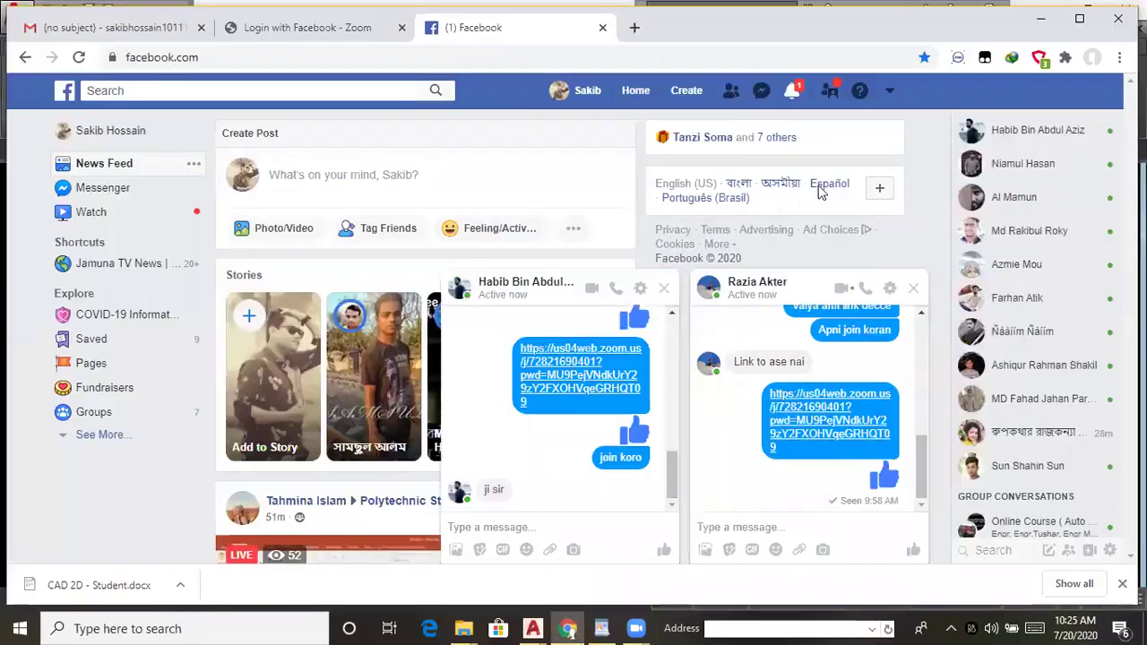
left_click(760, 93)
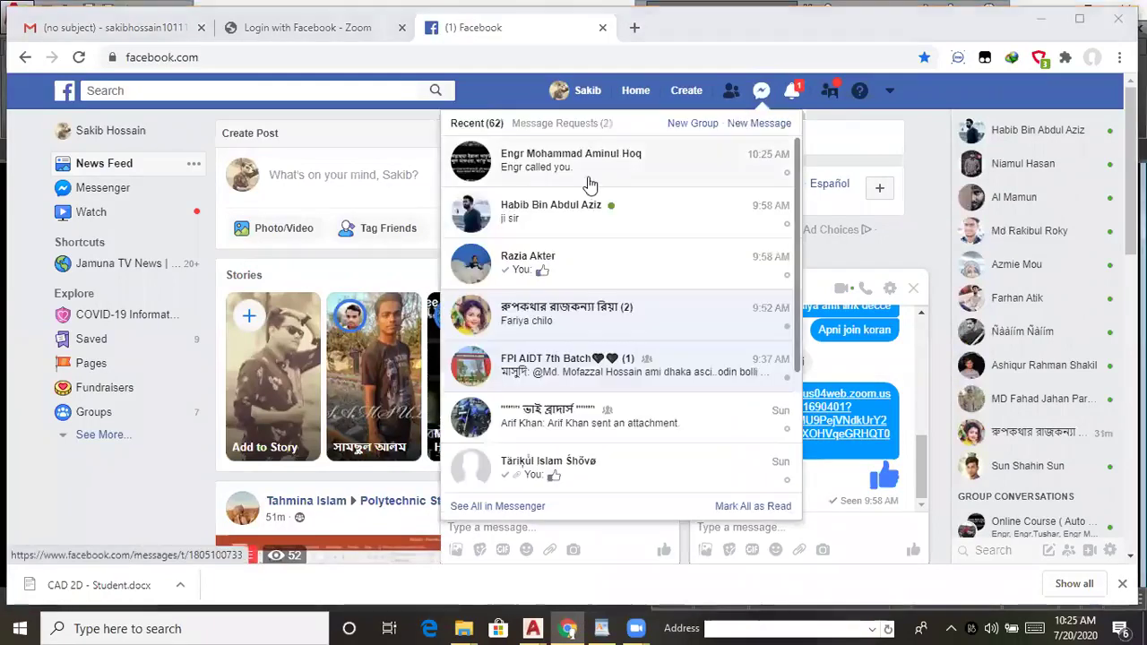
left_click(505, 549)
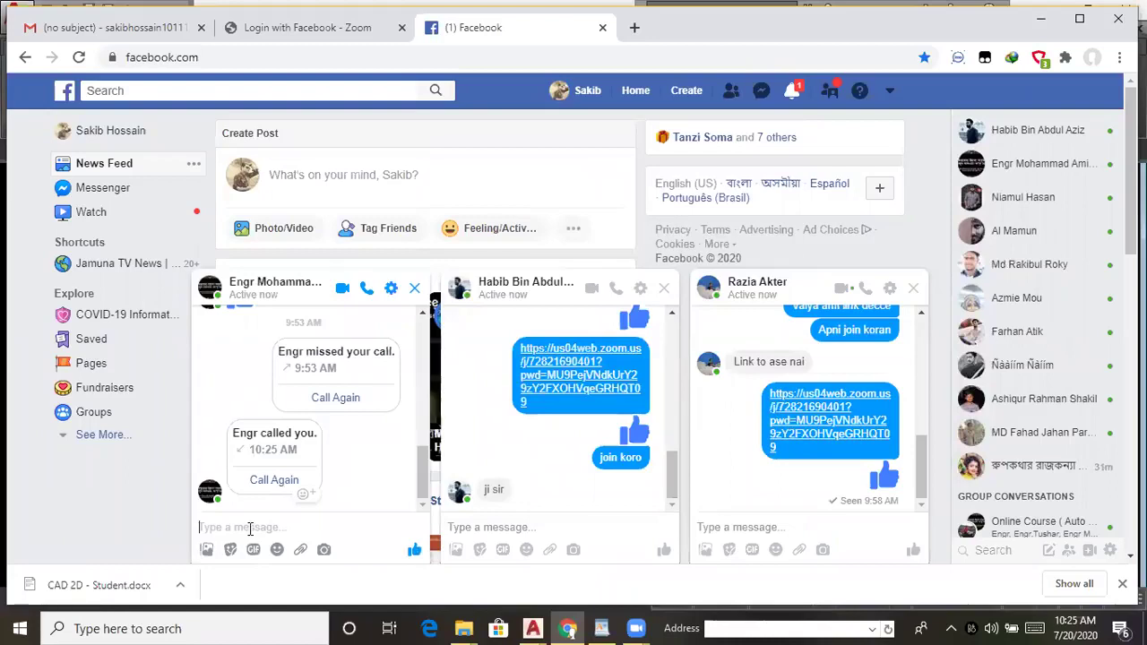
key("ctrl+v")
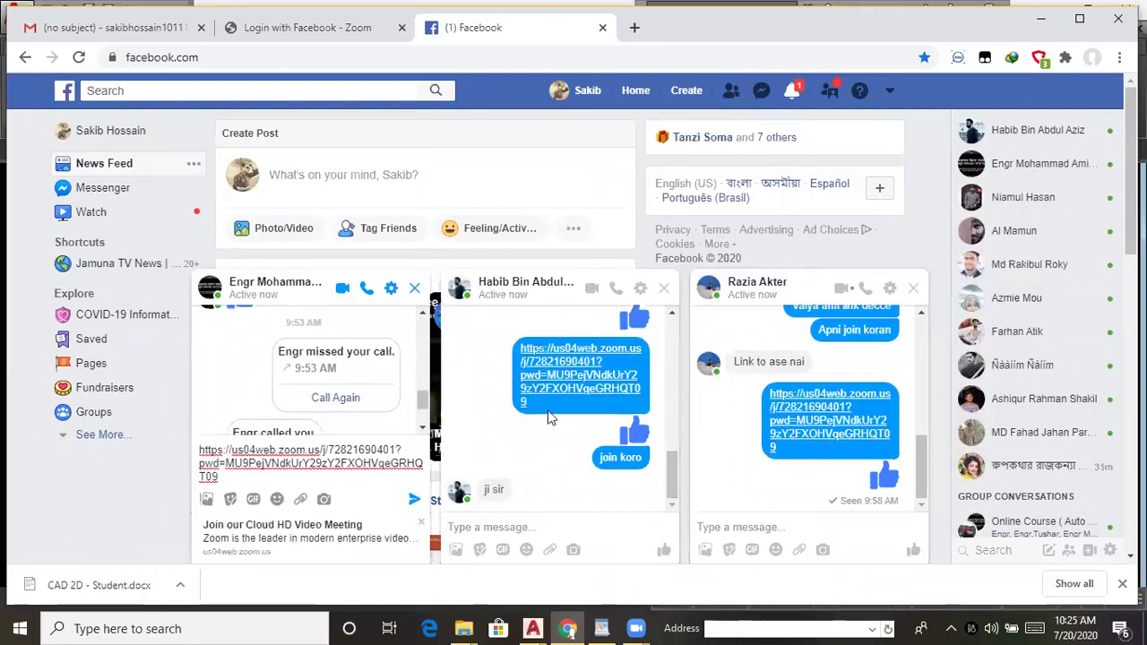
key("Return")
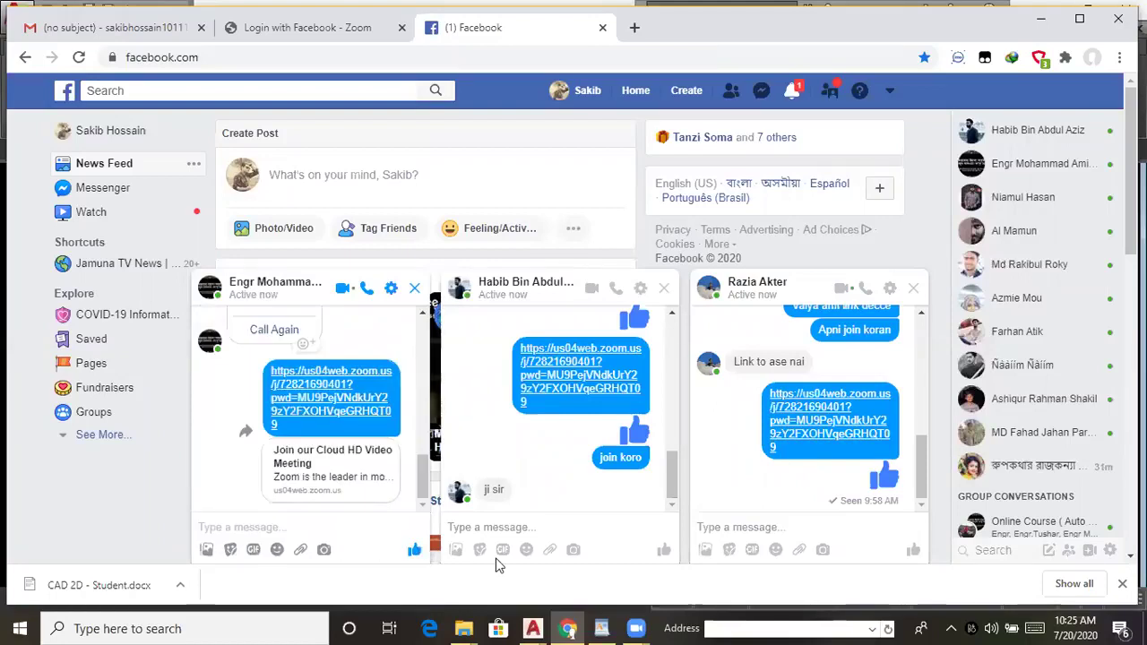
- Return to AutoCAD and set both extension line linetypes and the extension line lineweight of the Standard style to ByLayer
mouse_move(532, 628)
left_click(588, 546)
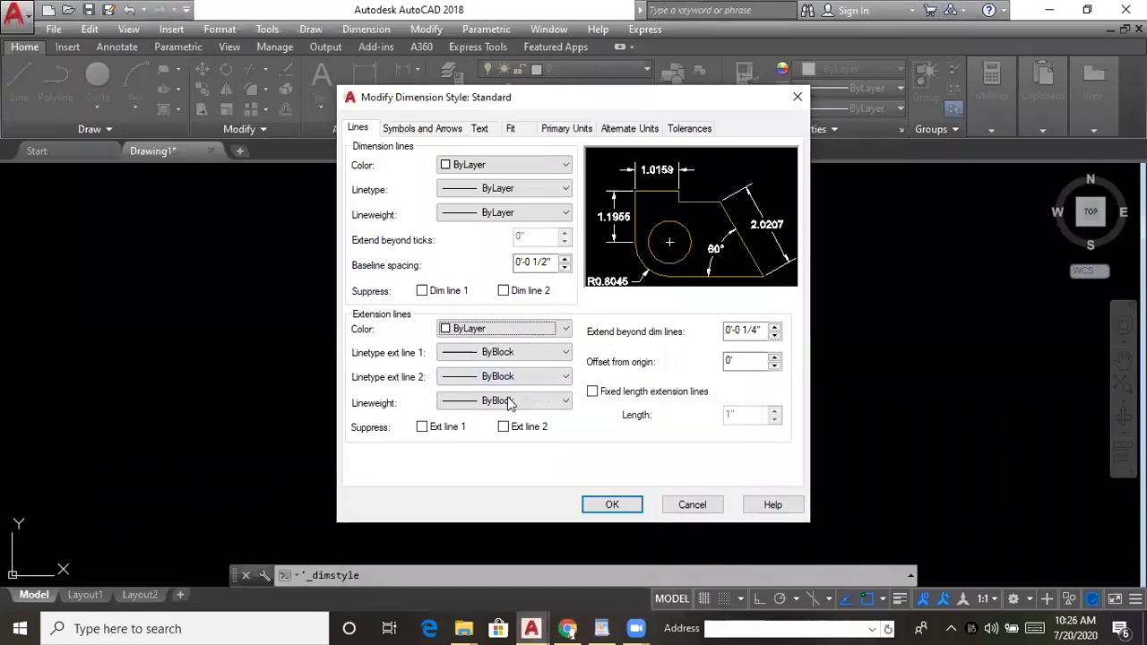
left_click(494, 353)
left_click(490, 365)
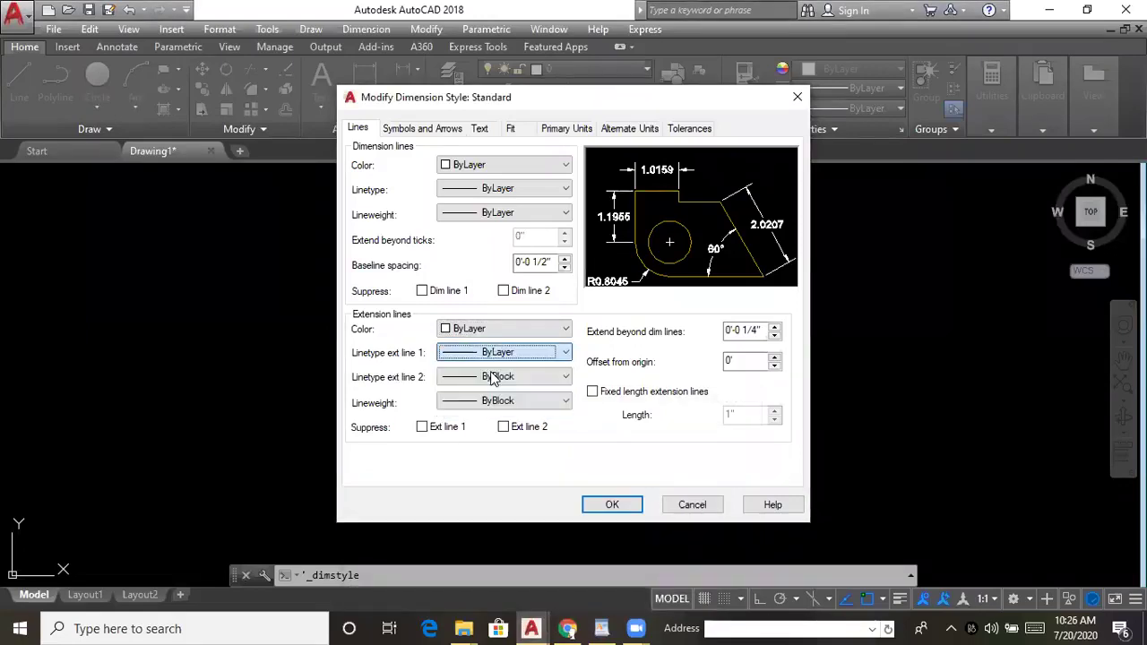
left_click(490, 377)
left_click(488, 389)
left_click(490, 400)
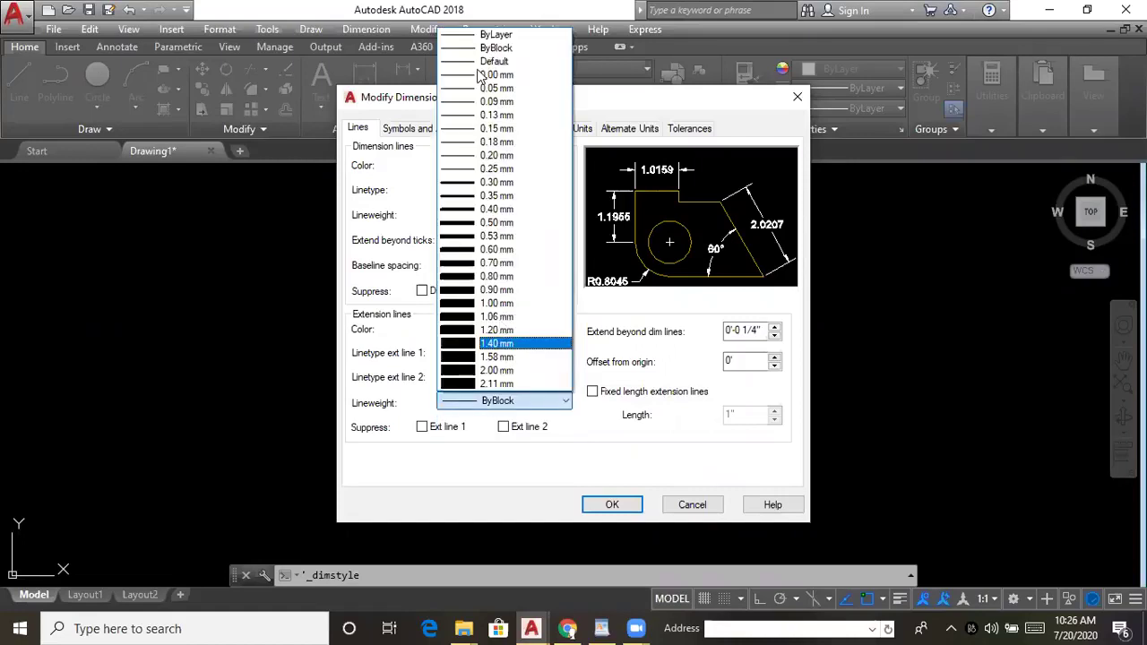
left_click(492, 34)
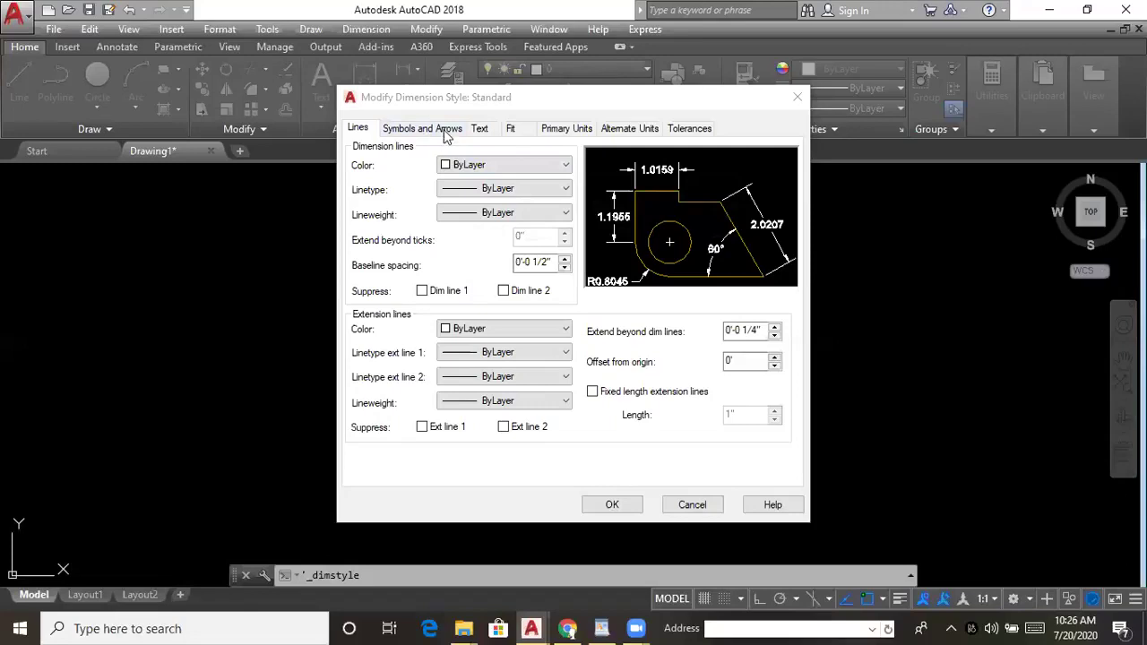
- Show the Standard style's symbol and arrow settings and choose Closed filled for the first arrowhead
left_click(443, 130)
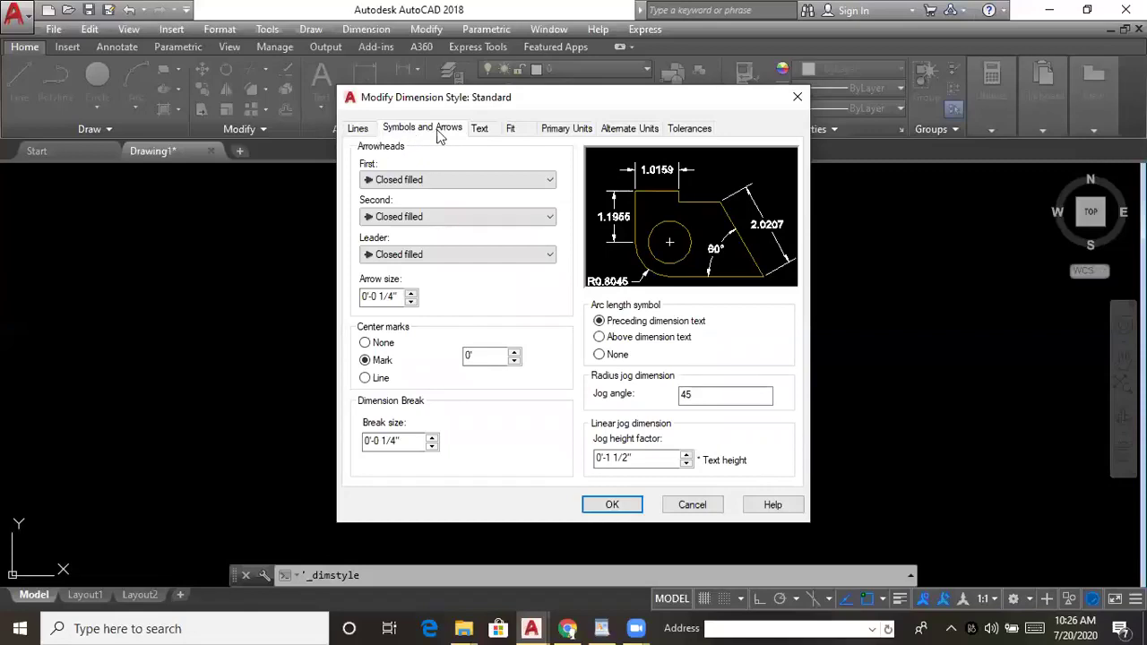
left_click(432, 180)
left_click(432, 180)
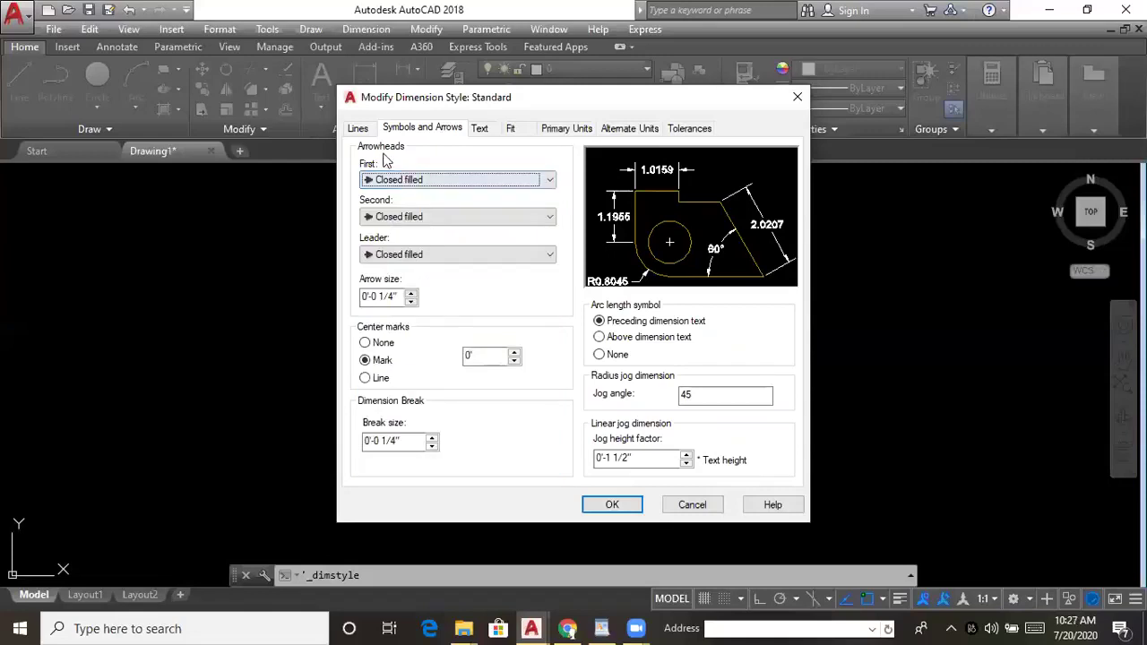
left_click(401, 184)
left_click(407, 186)
left_click(492, 181)
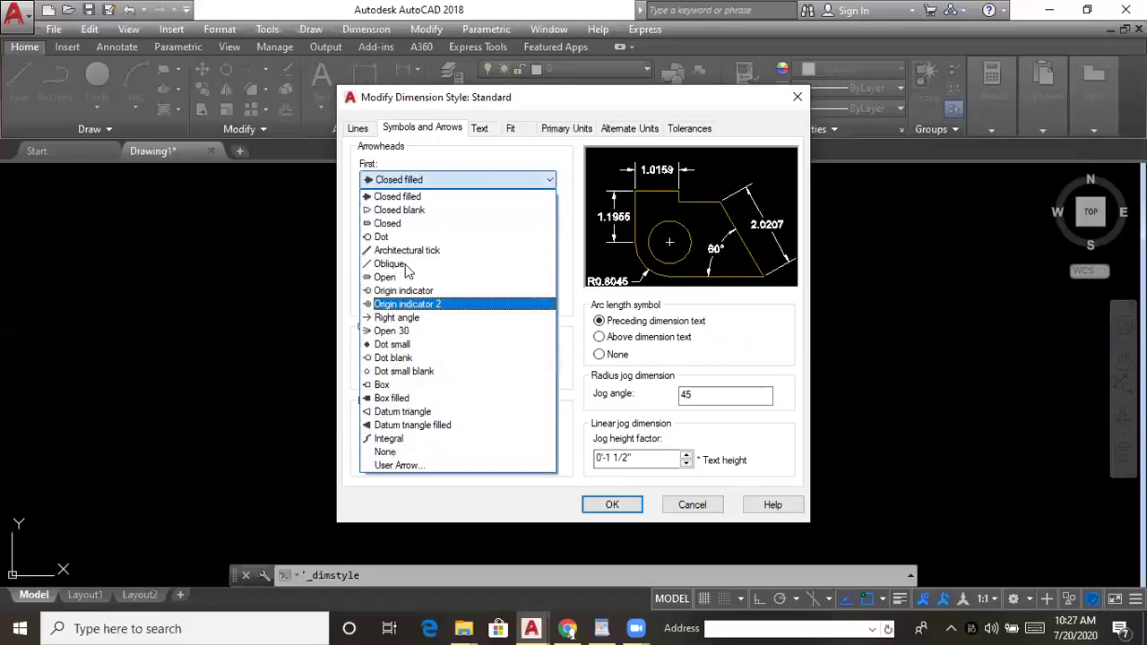
left_click(418, 195)
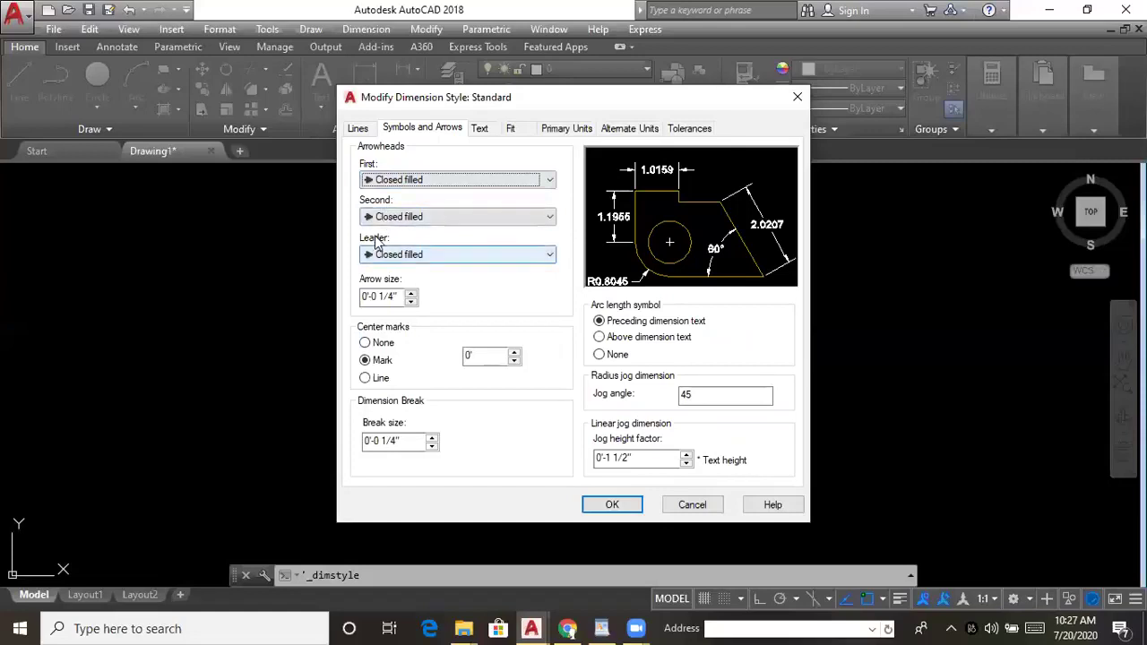
left_click(397, 179)
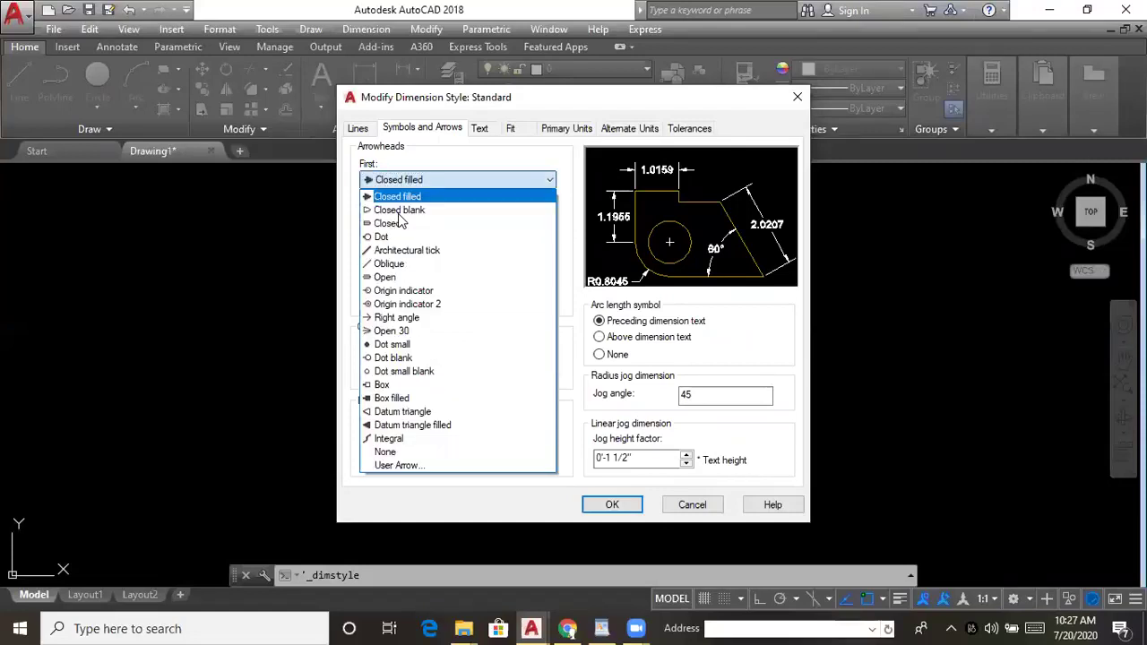
left_click(430, 180)
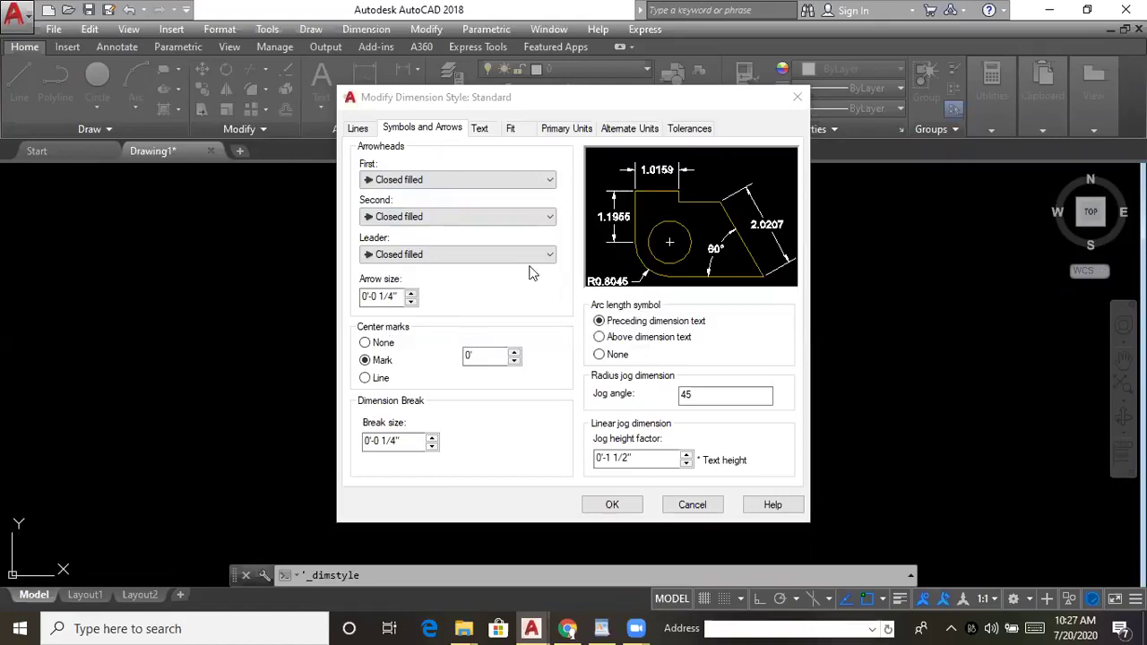
- Set the Standard dimension style's arrow size to 3"
left_click_drag(398, 292, 270, 298)
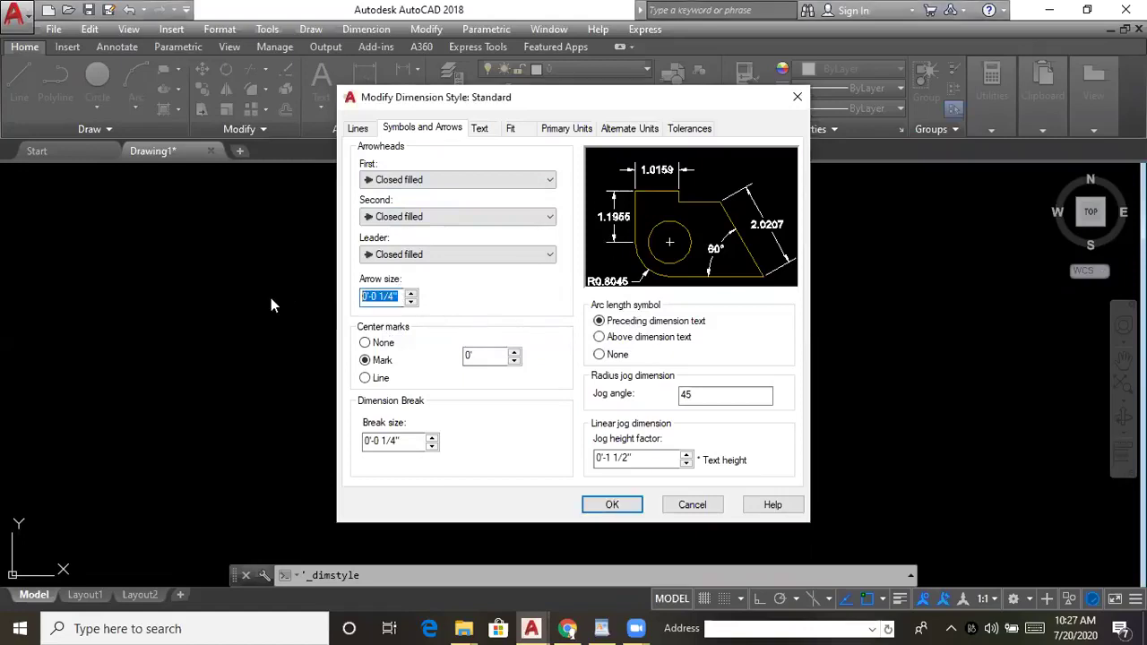
type("3\"")
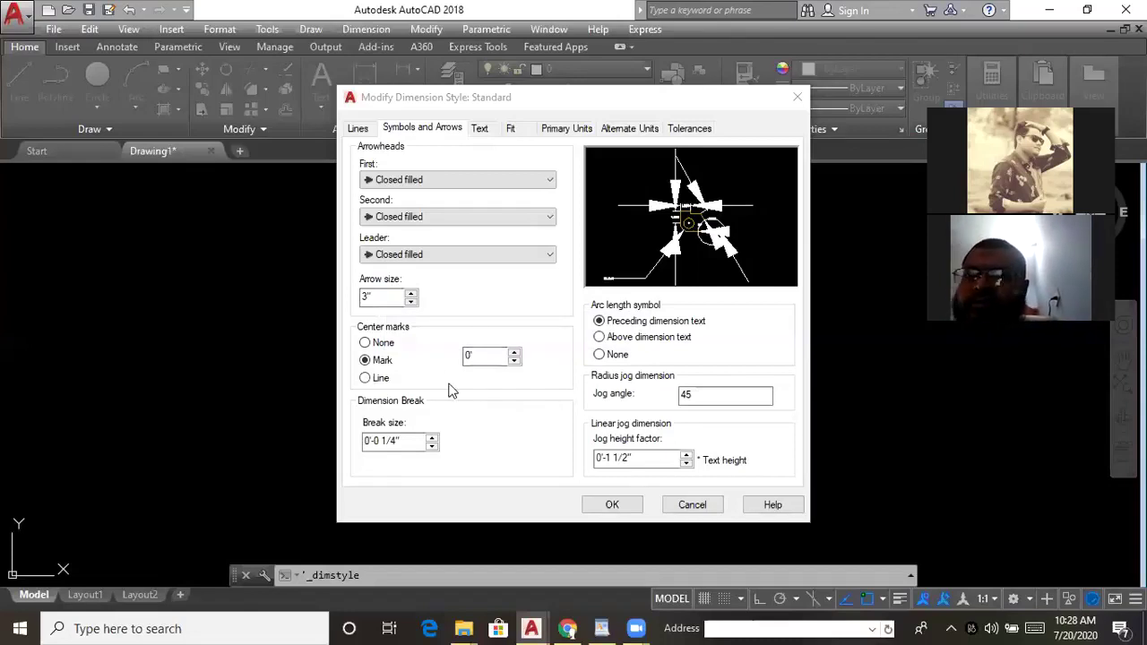
left_click(440, 133)
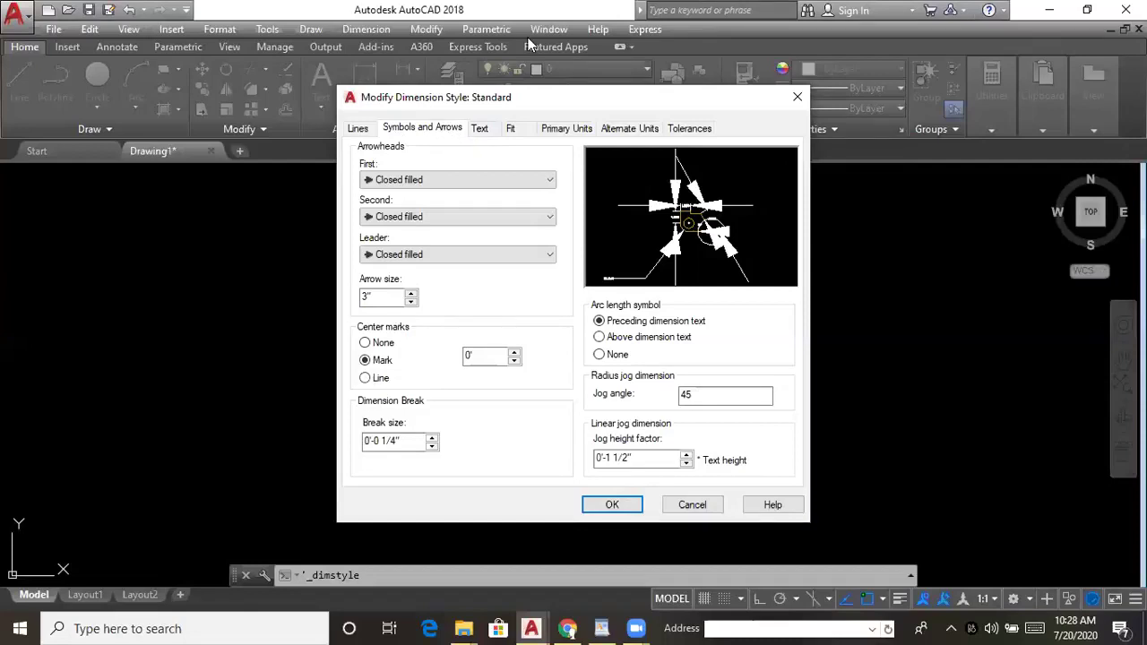
- Show the text settings of the Standard dimension style
left_click(481, 130)
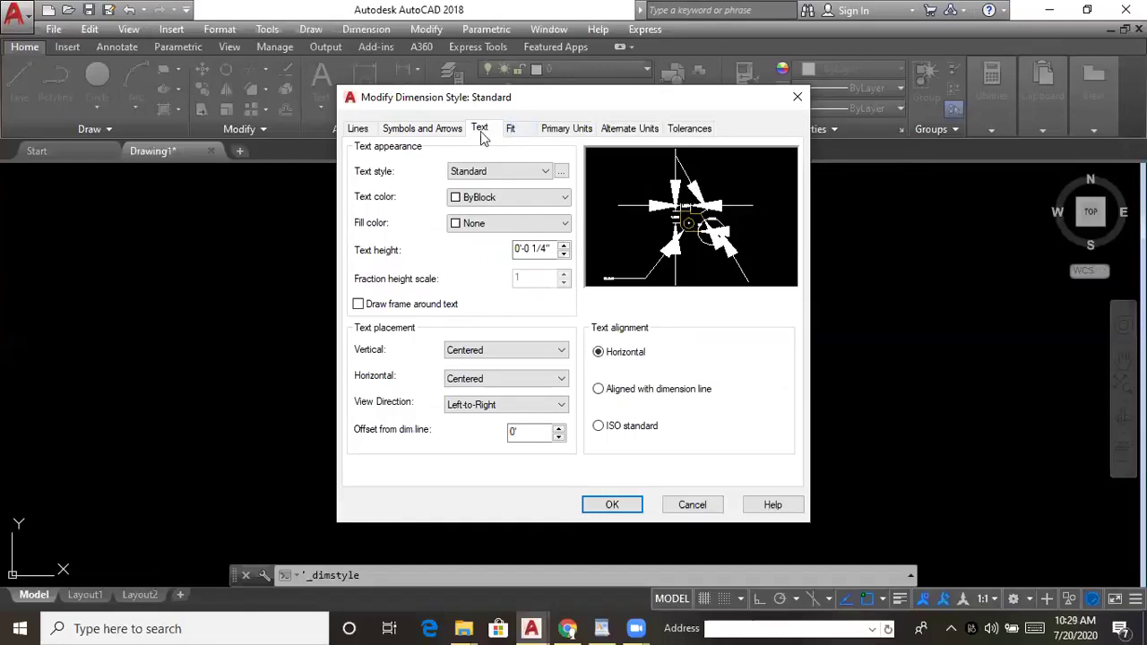
left_click(447, 132)
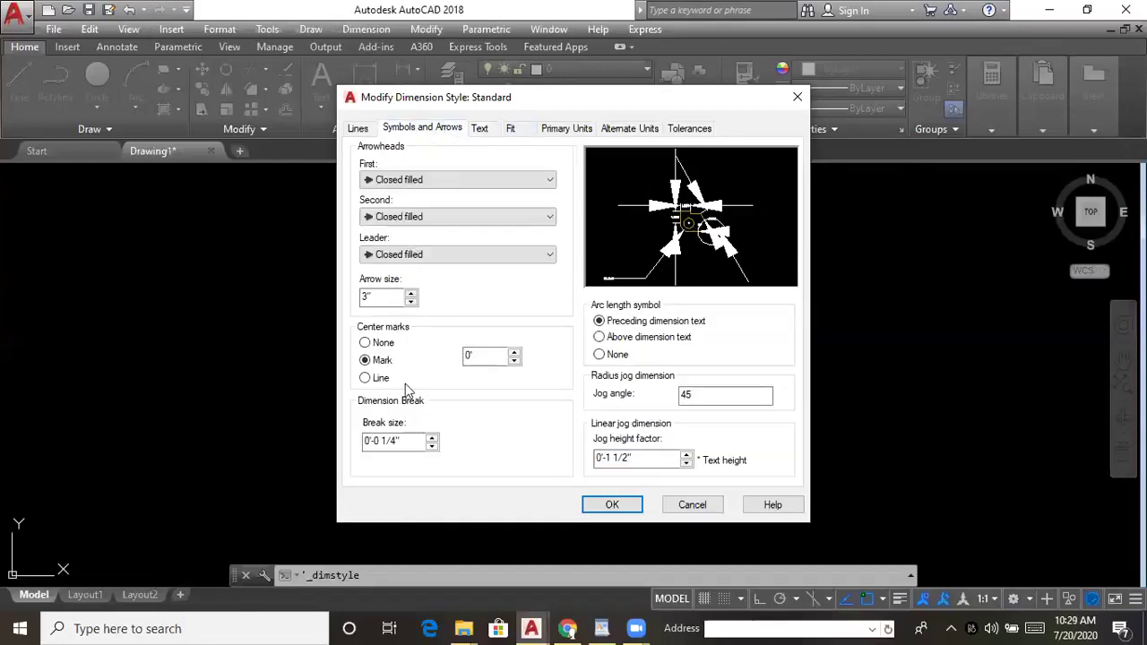
left_click(482, 130)
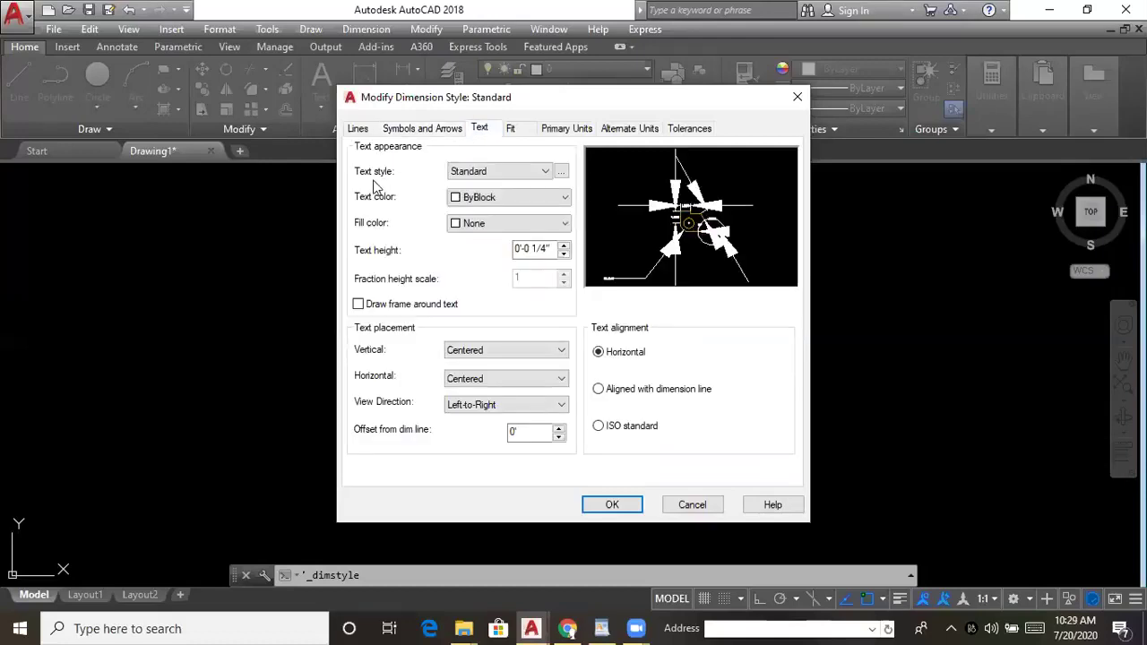
left_click(562, 171)
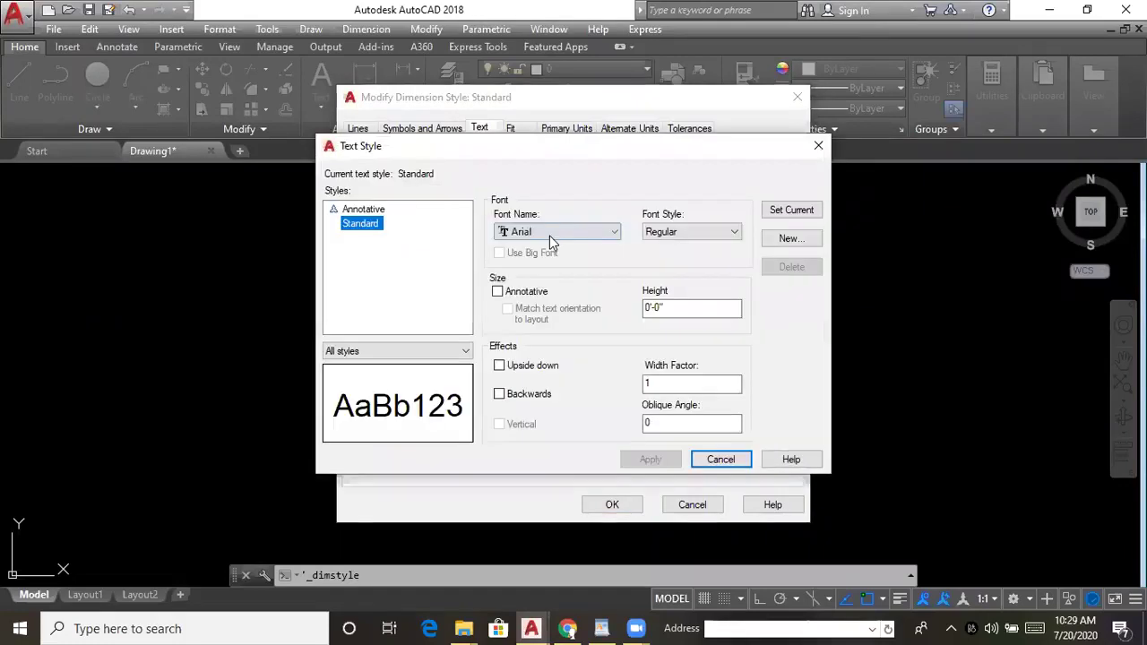
left_click(553, 96)
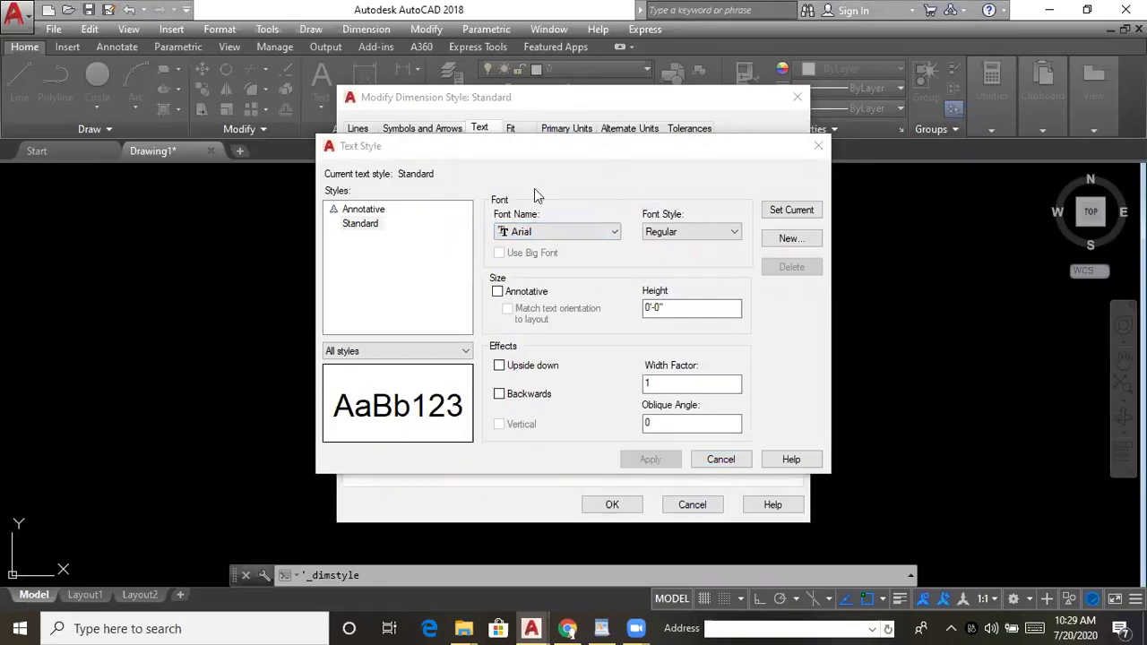
left_click(817, 148)
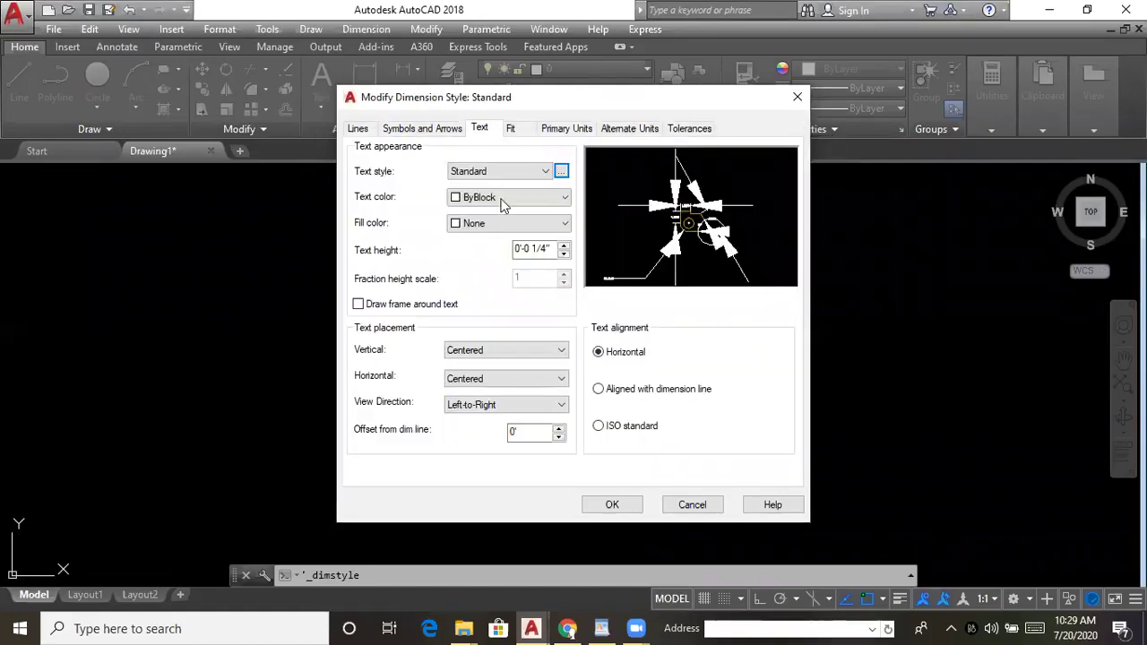
left_click(562, 170)
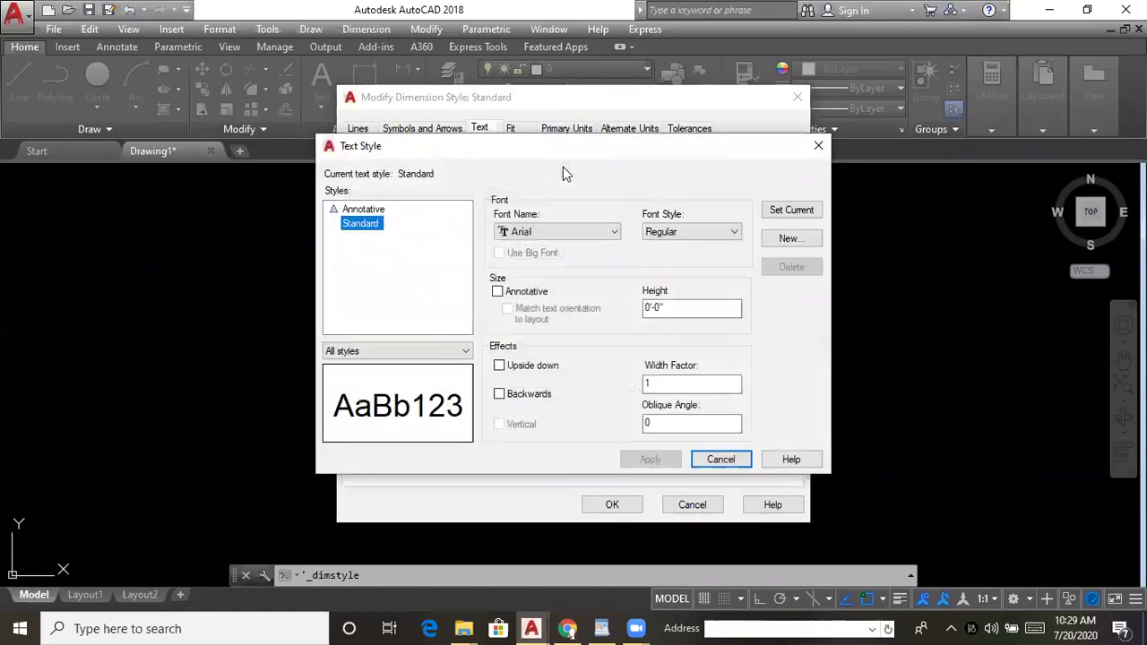
left_click(565, 233)
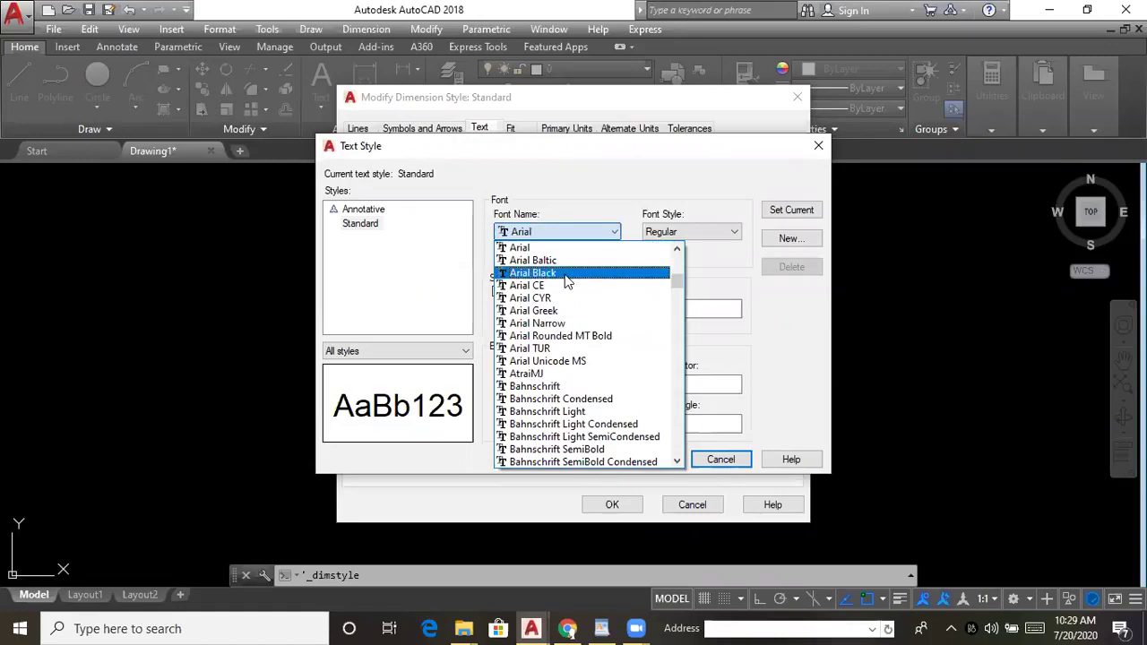
key("t")
scroll(567, 281, "up", 1)
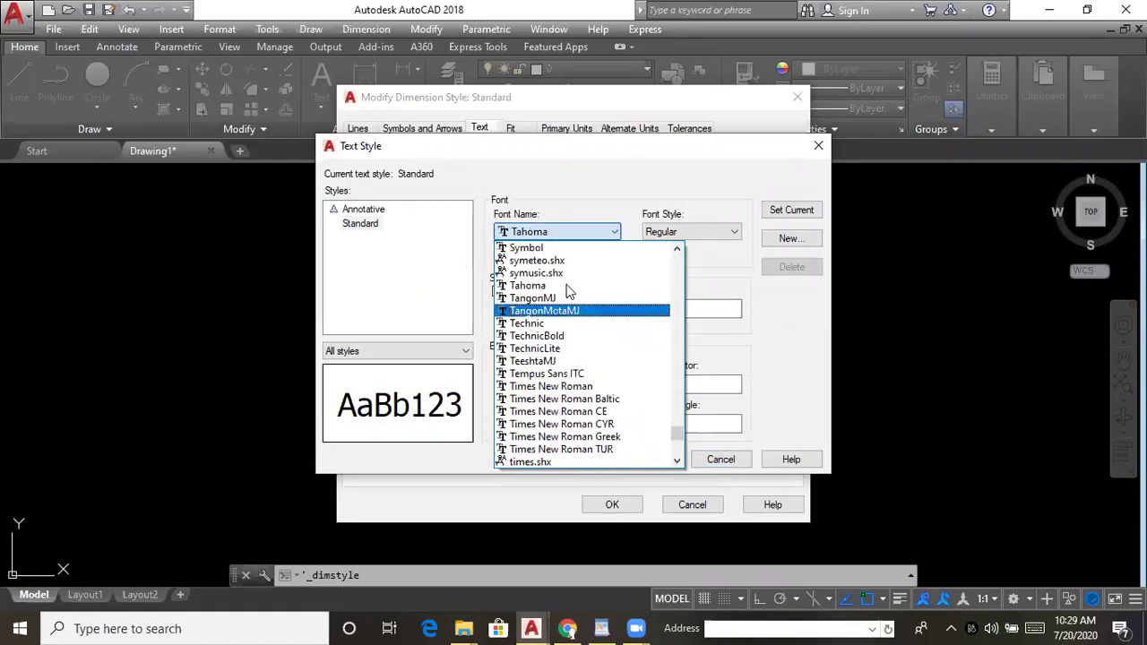
scroll(589, 415, "up", 16)
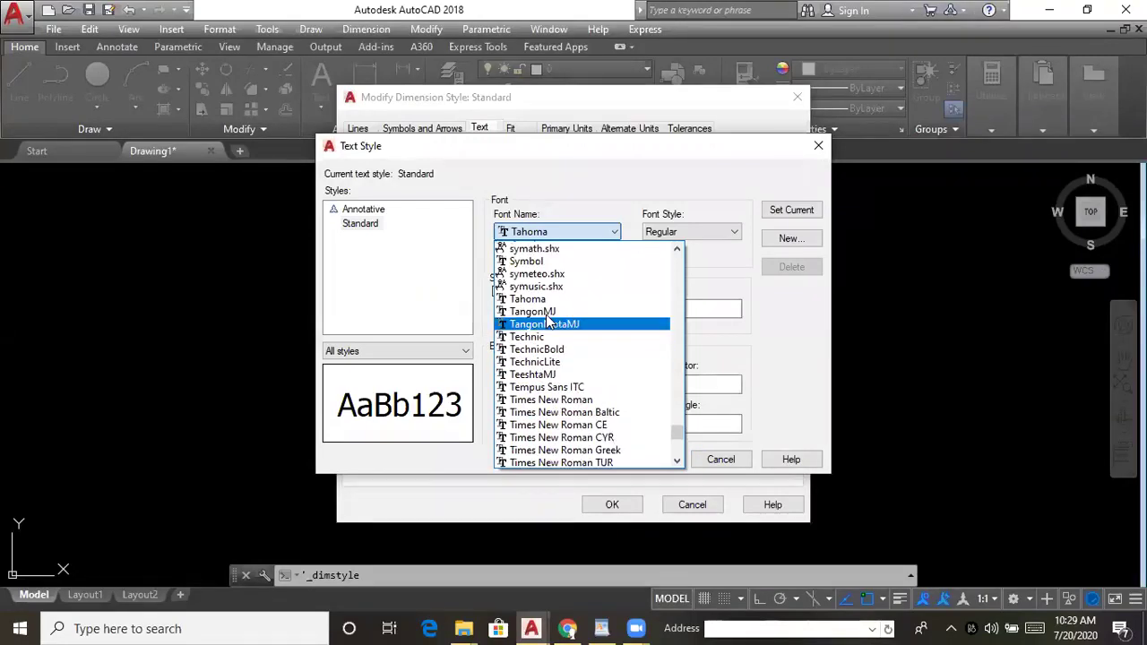
scroll(572, 360, "up", 5)
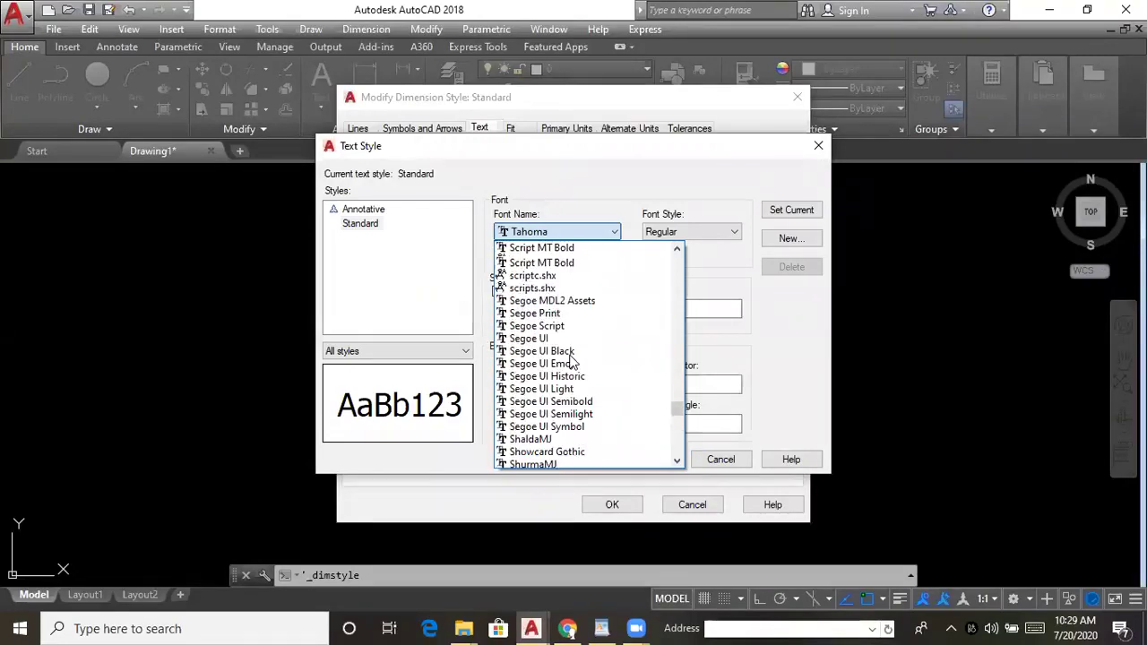
scroll(572, 360, "down", 12)
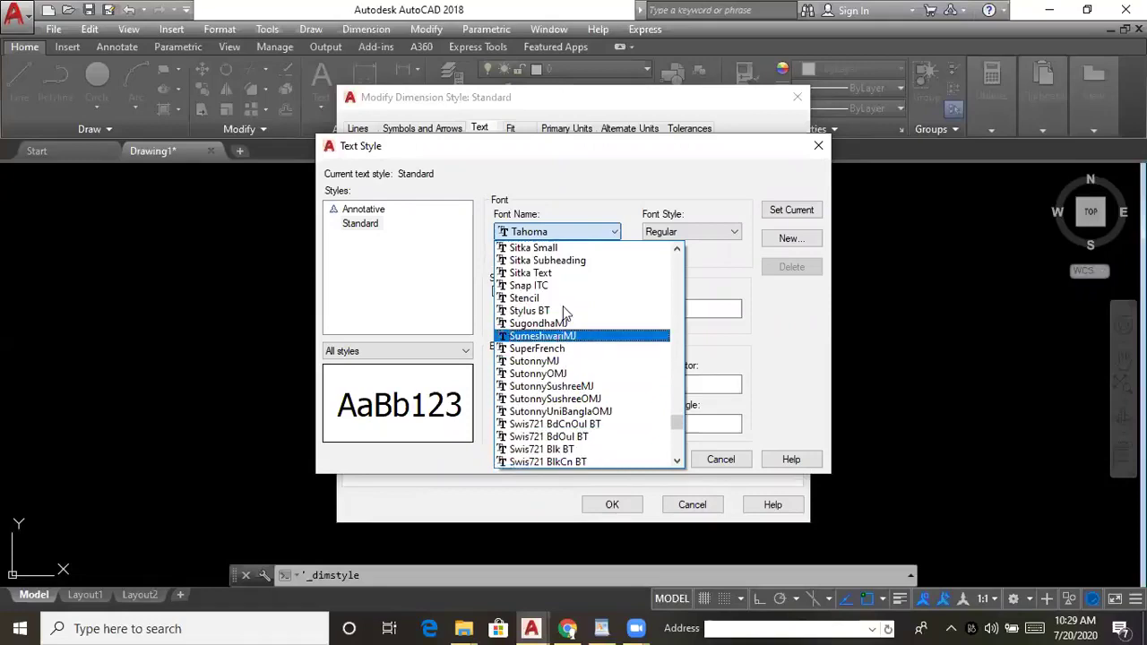
left_click(572, 230)
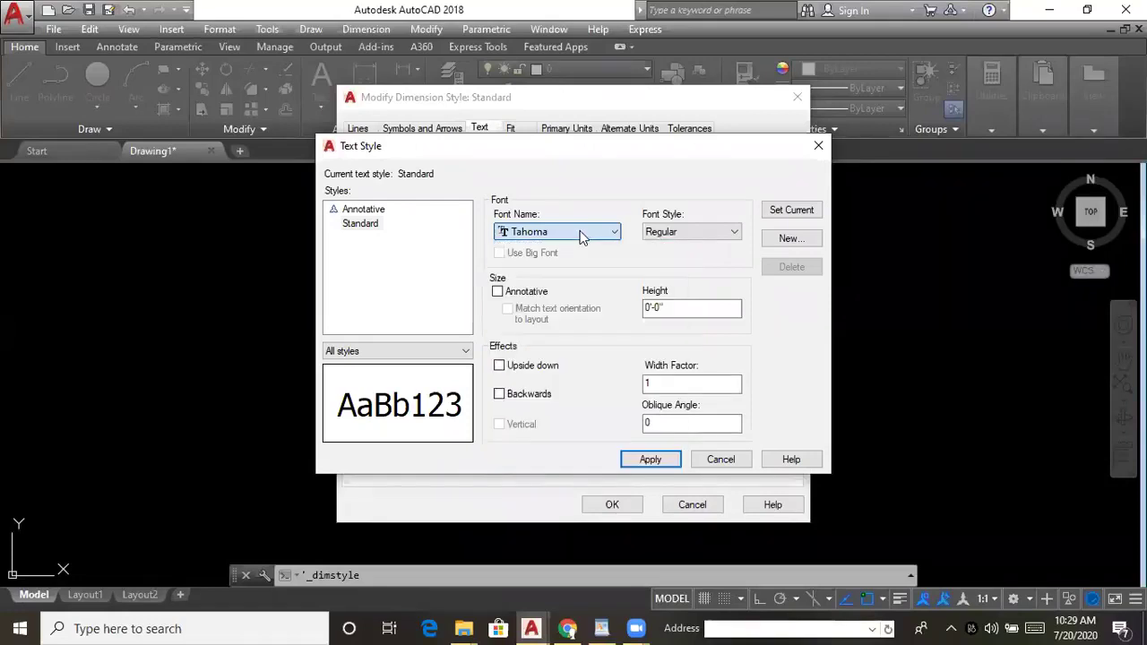
left_click(587, 235)
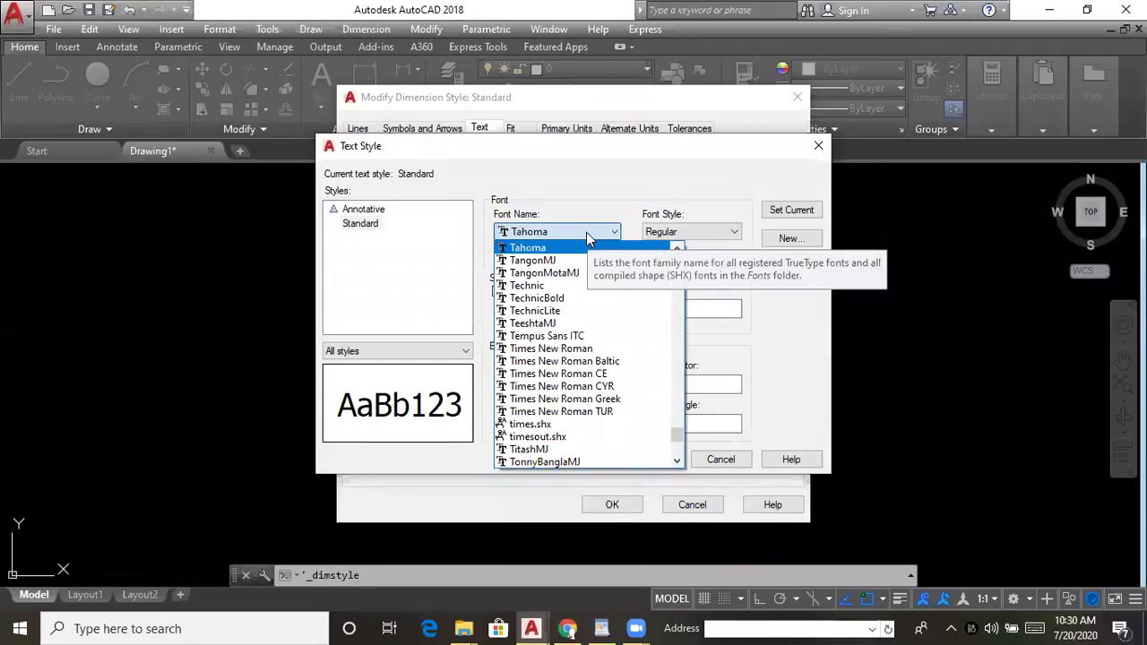
left_click(586, 233)
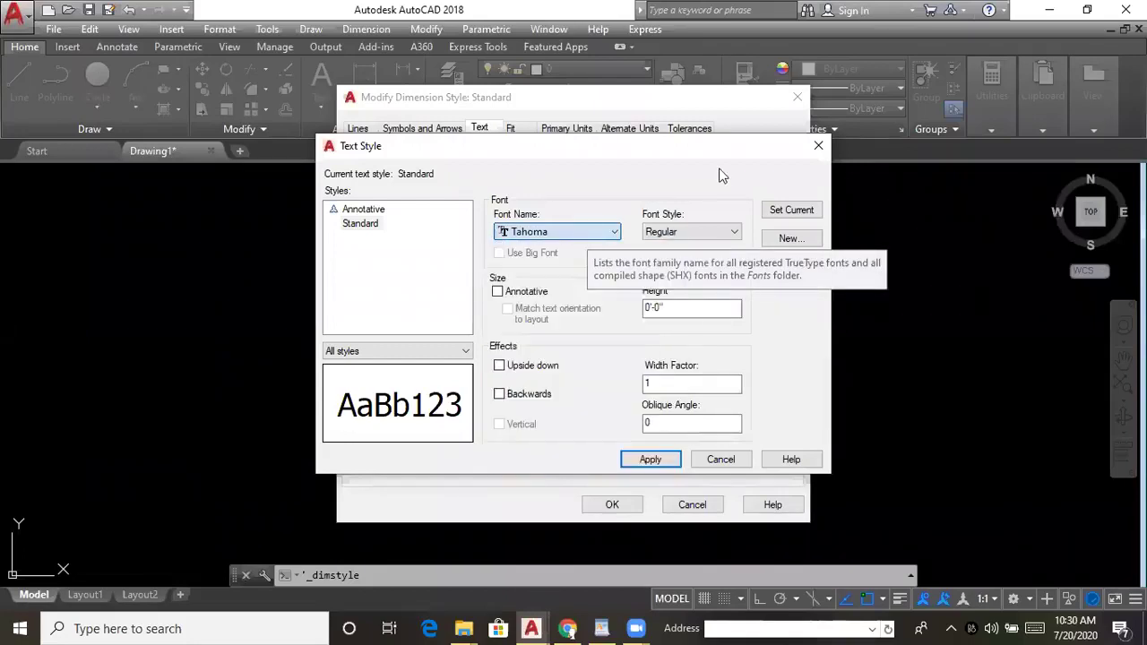
left_click(818, 145)
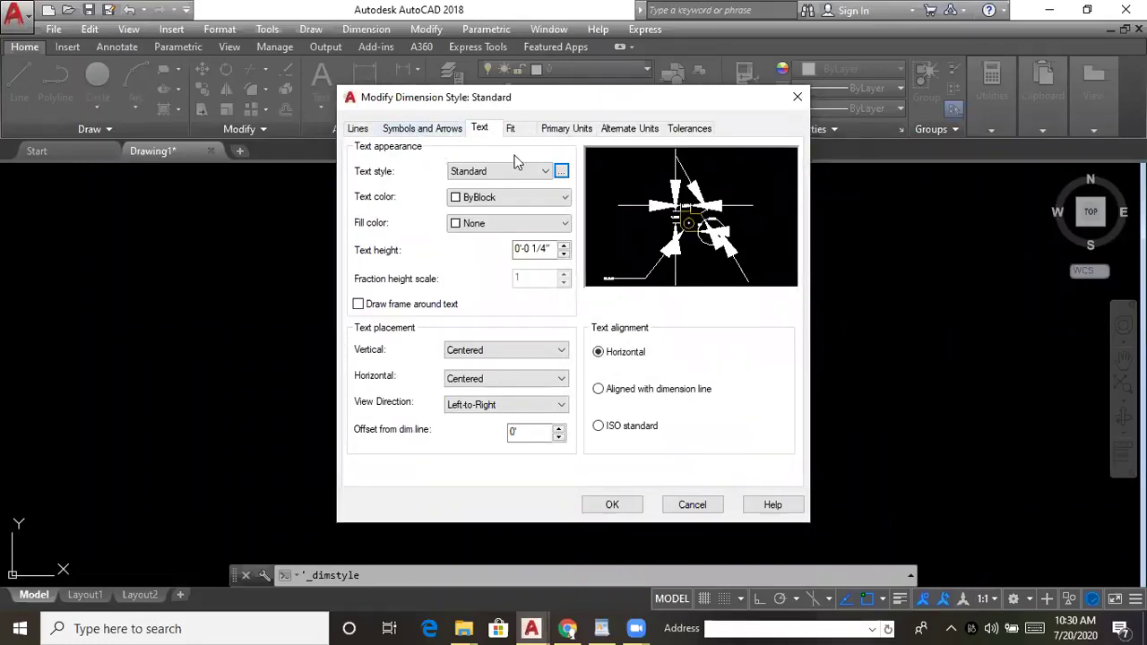
- Open the Standard text style from the dimension text settings and set its font to Times New Roman
left_click(562, 170)
left_click_drag(589, 161, 588, 174)
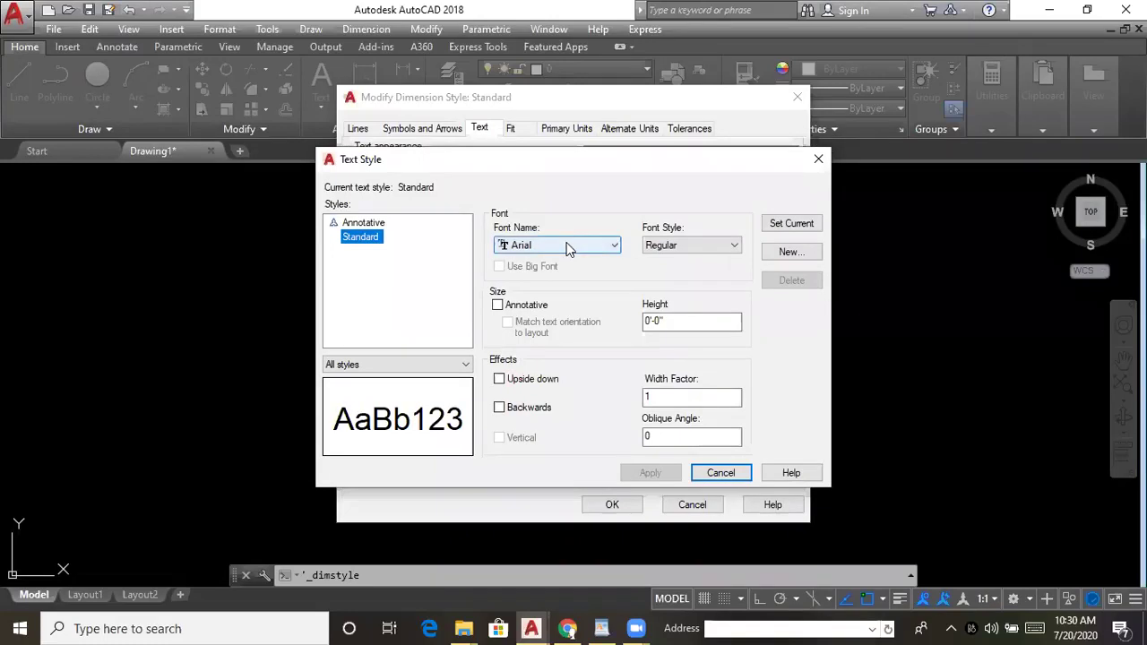
left_click(568, 248)
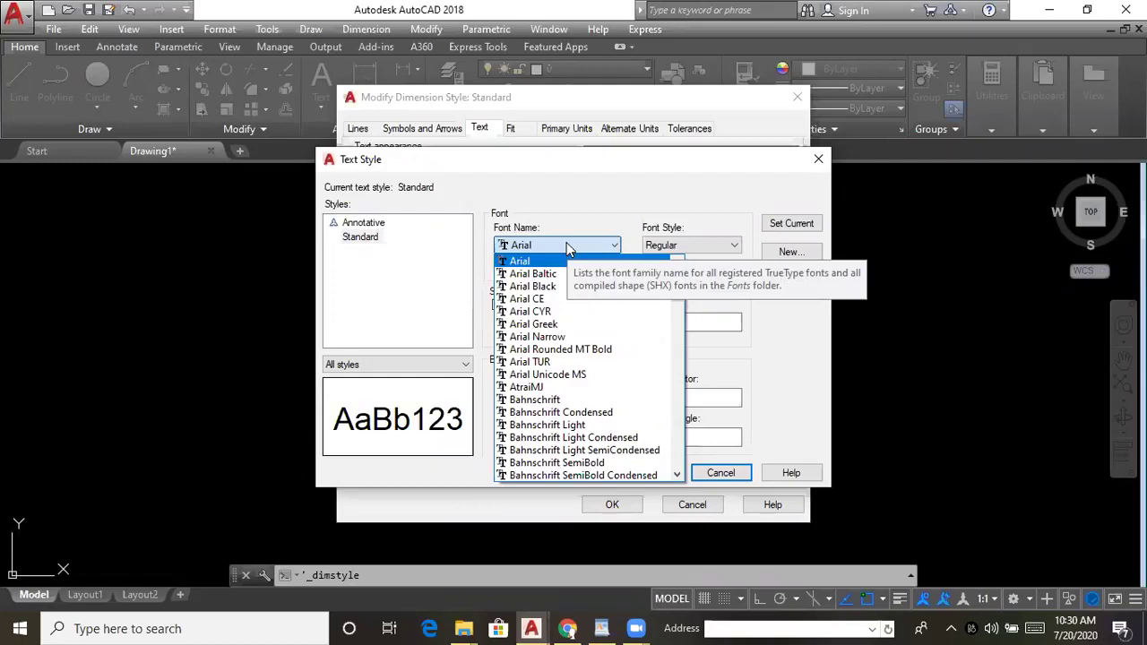
key("t")
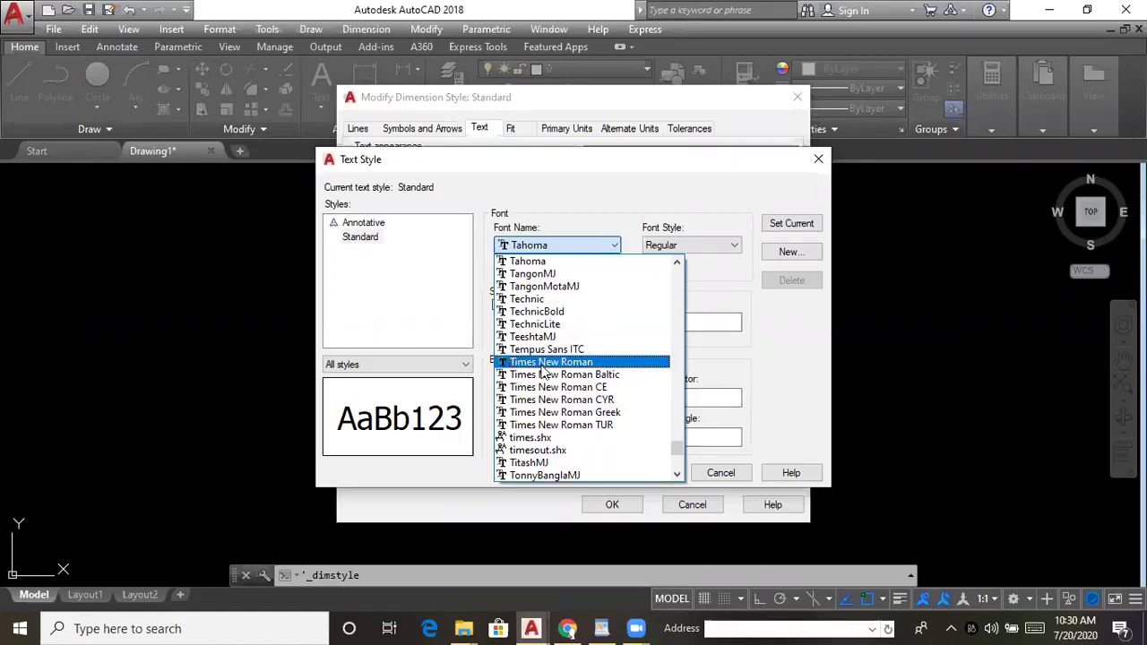
left_click(577, 244)
left_click(577, 244)
scroll(564, 322, "up", 2)
scroll(564, 324, "up", 20)
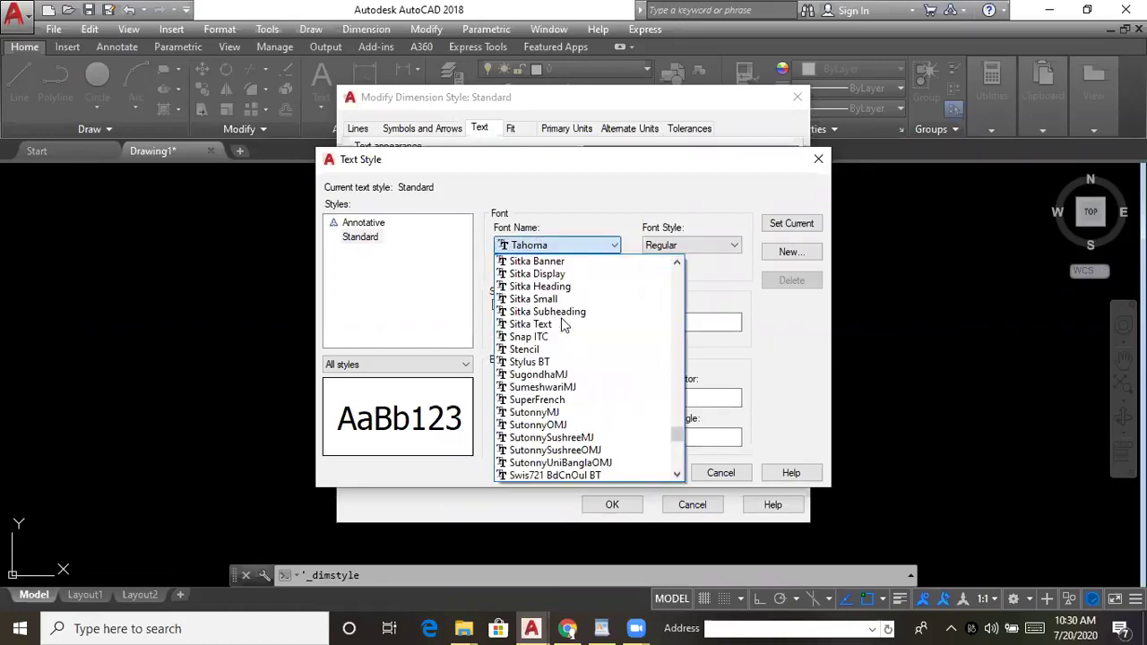
key("t")
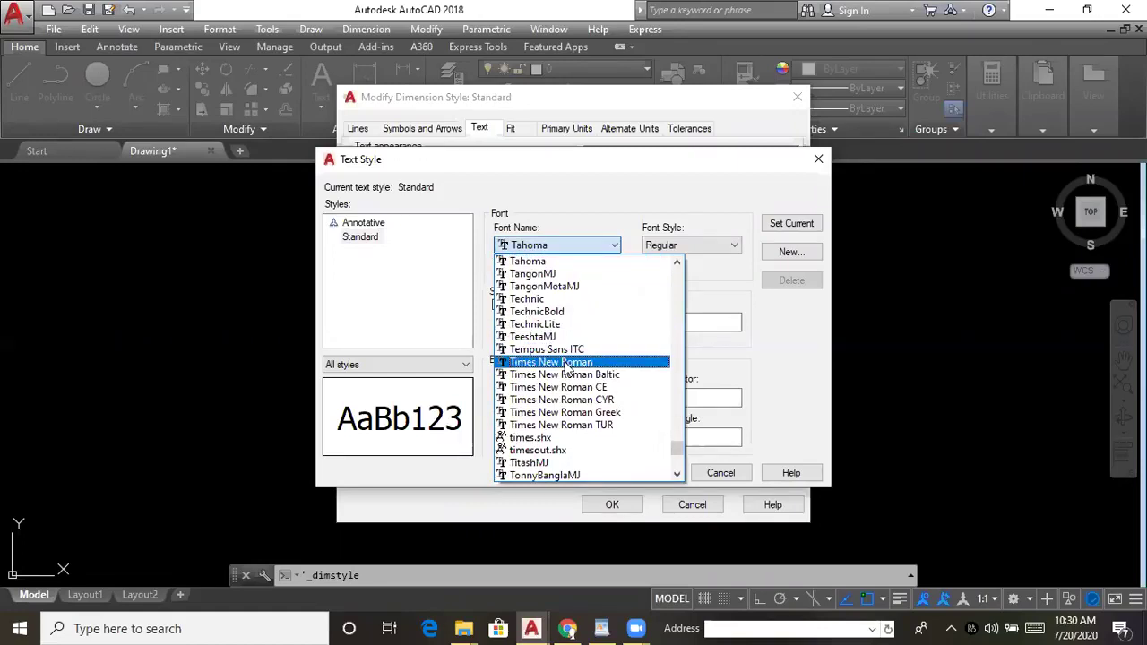
left_click(564, 363)
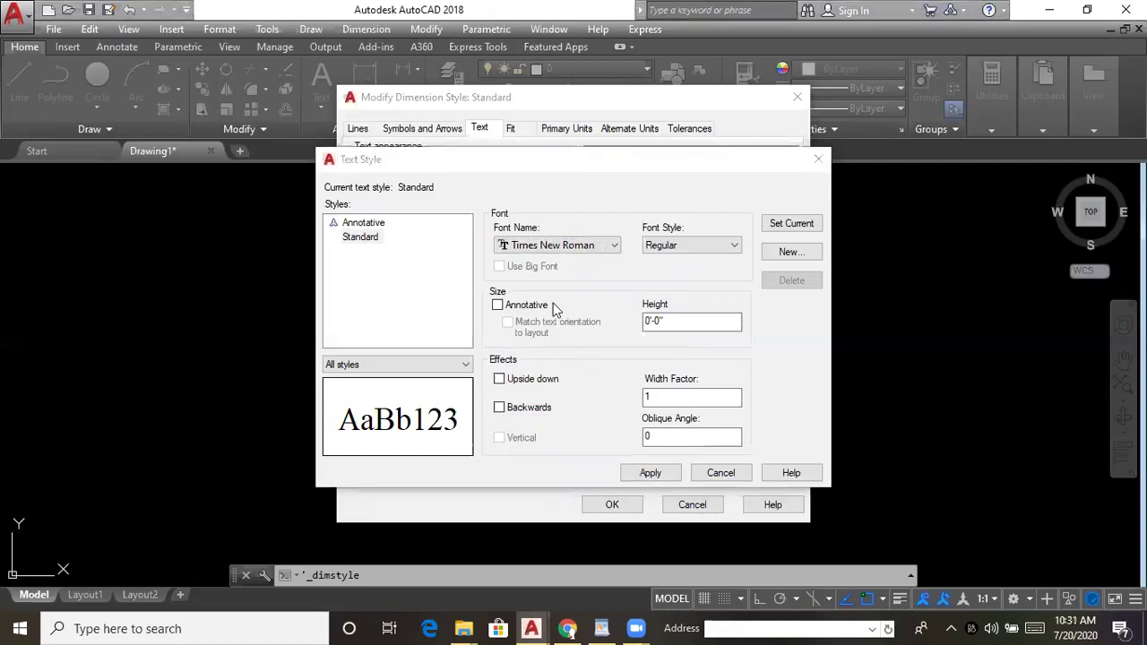
- Set the Standard text style's height to 6" and make the style current
left_click(576, 251)
left_click(578, 251)
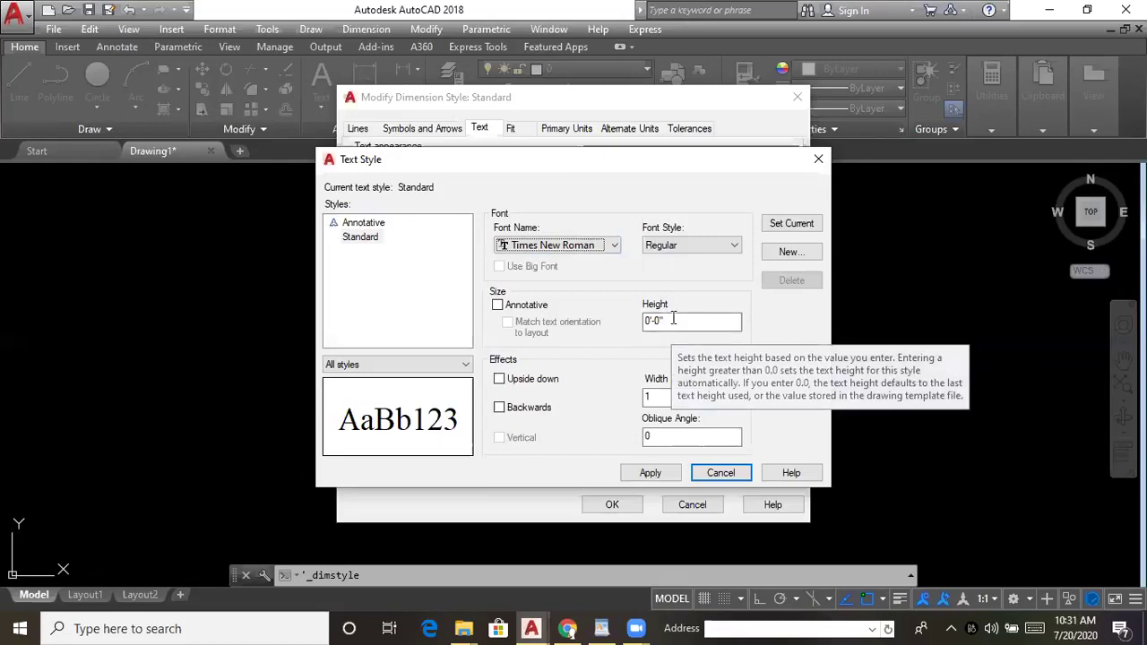
left_click(667, 317)
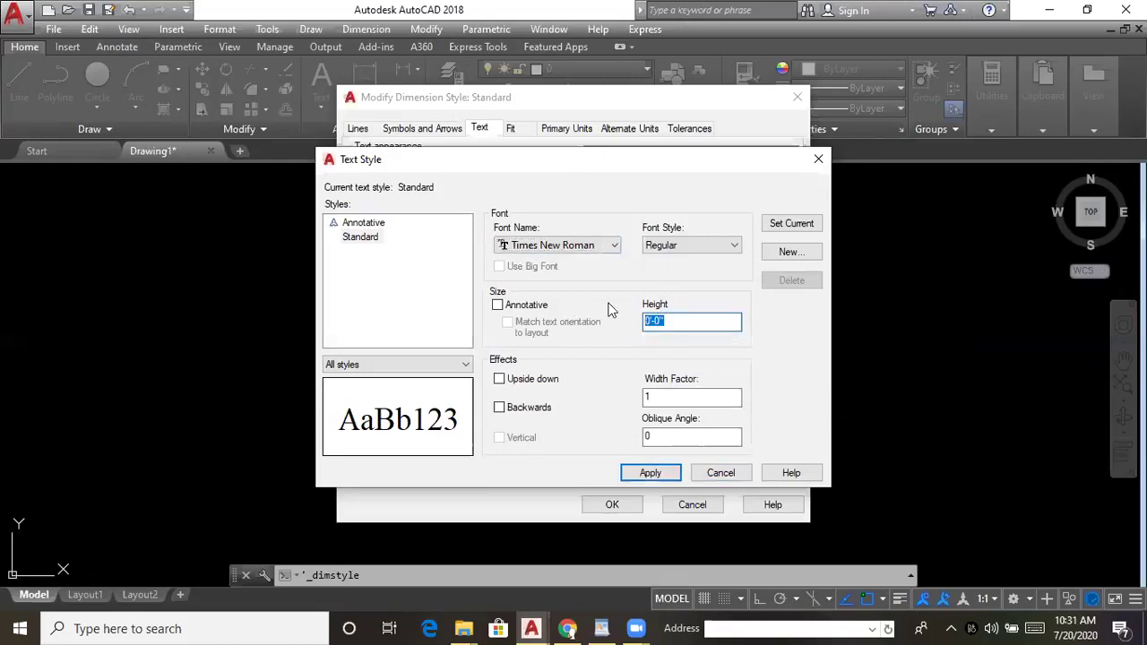
type("6")
key("Return")
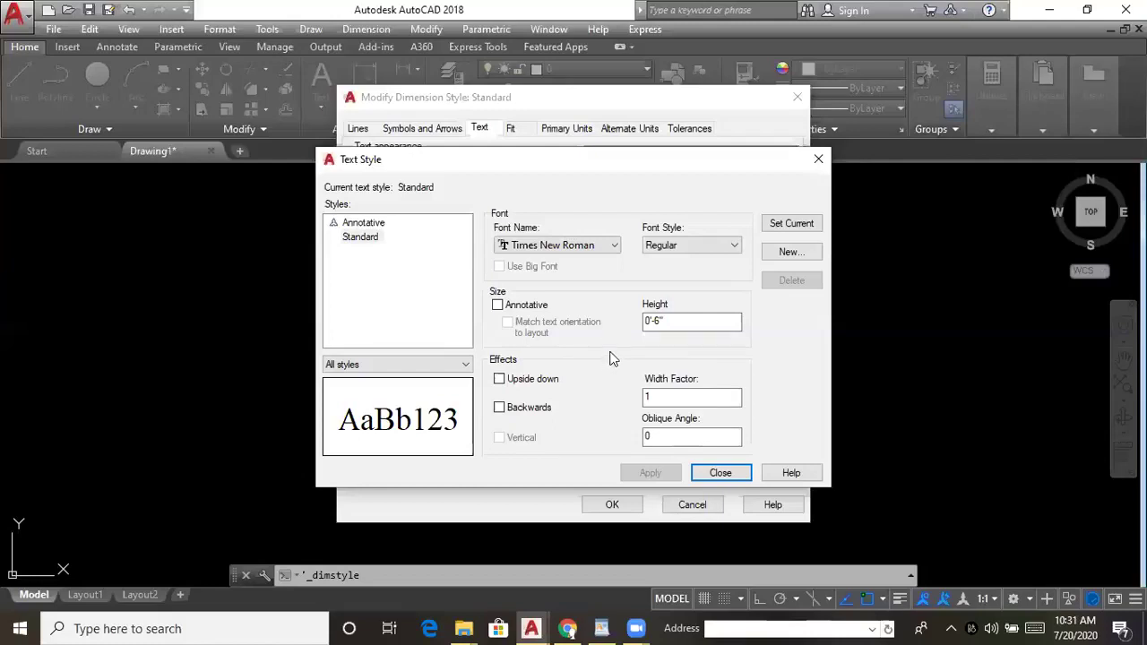
double_click(677, 321)
left_click(678, 321)
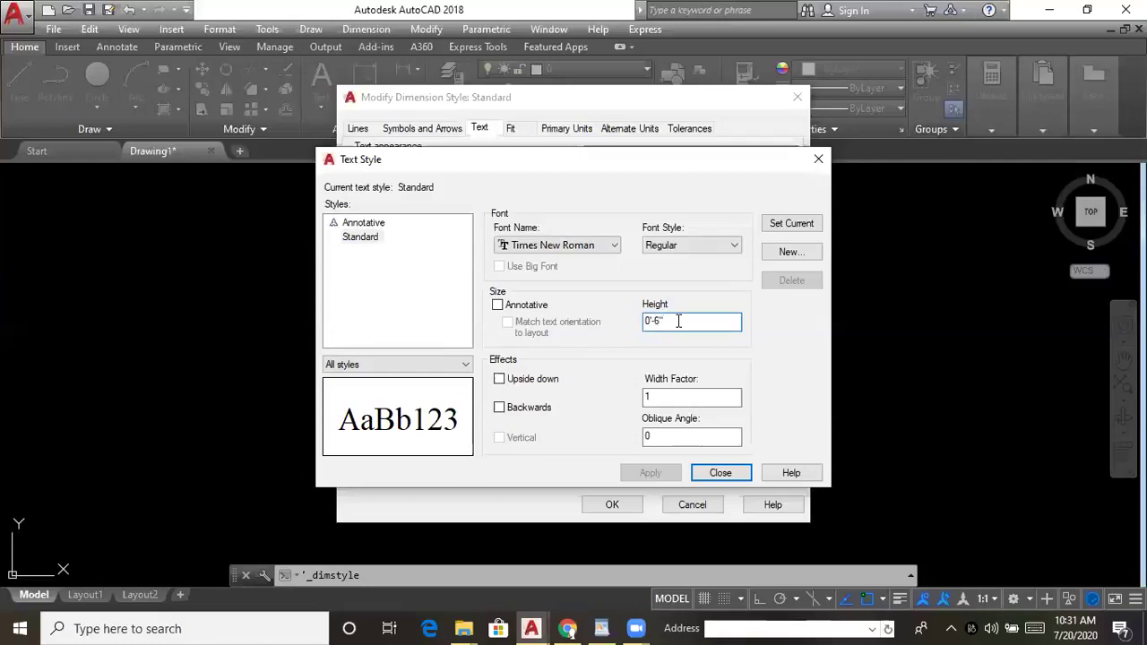
left_click(792, 223)
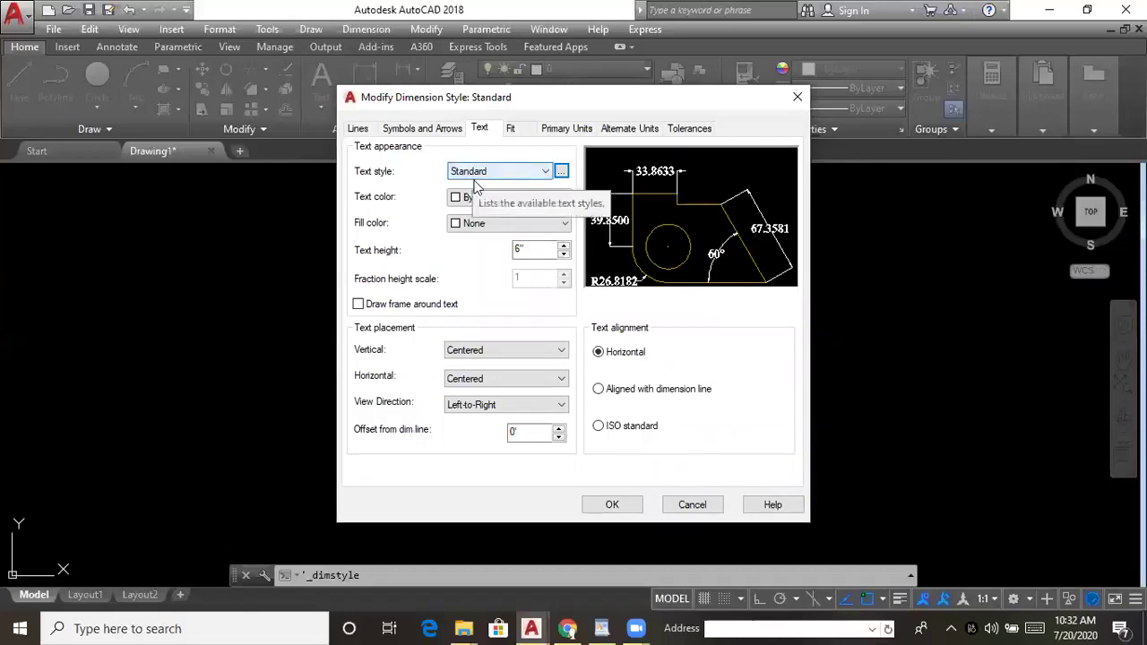
- Reopen the Standard text style to review its font and height, and set it current again
left_click(561, 170)
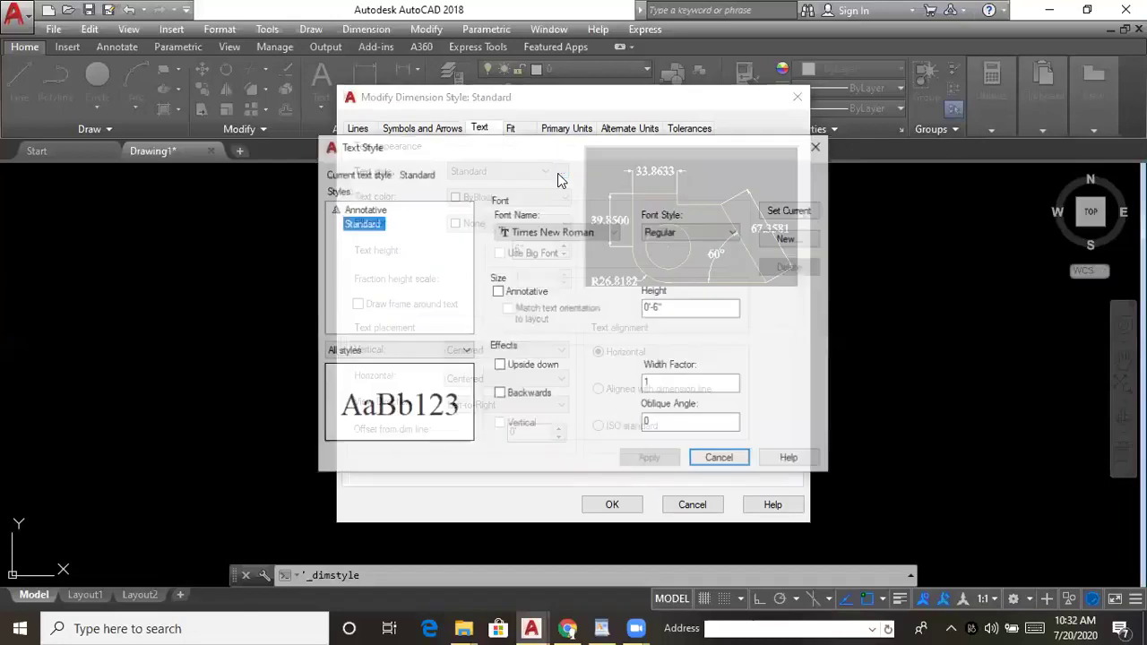
left_click(568, 232)
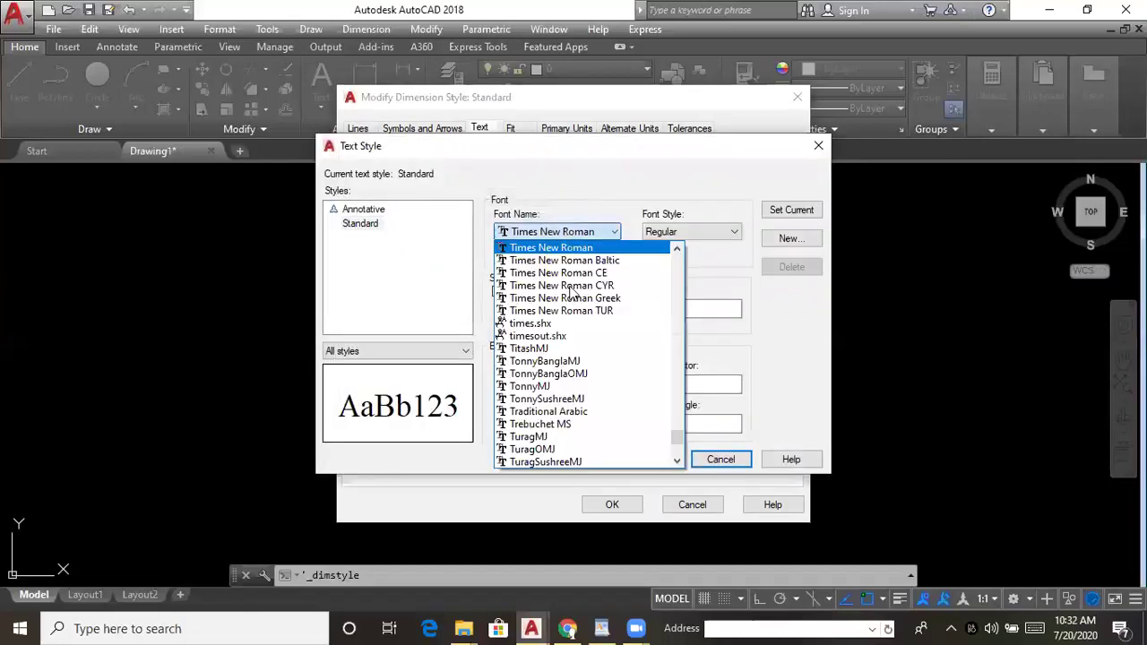
left_click(612, 246)
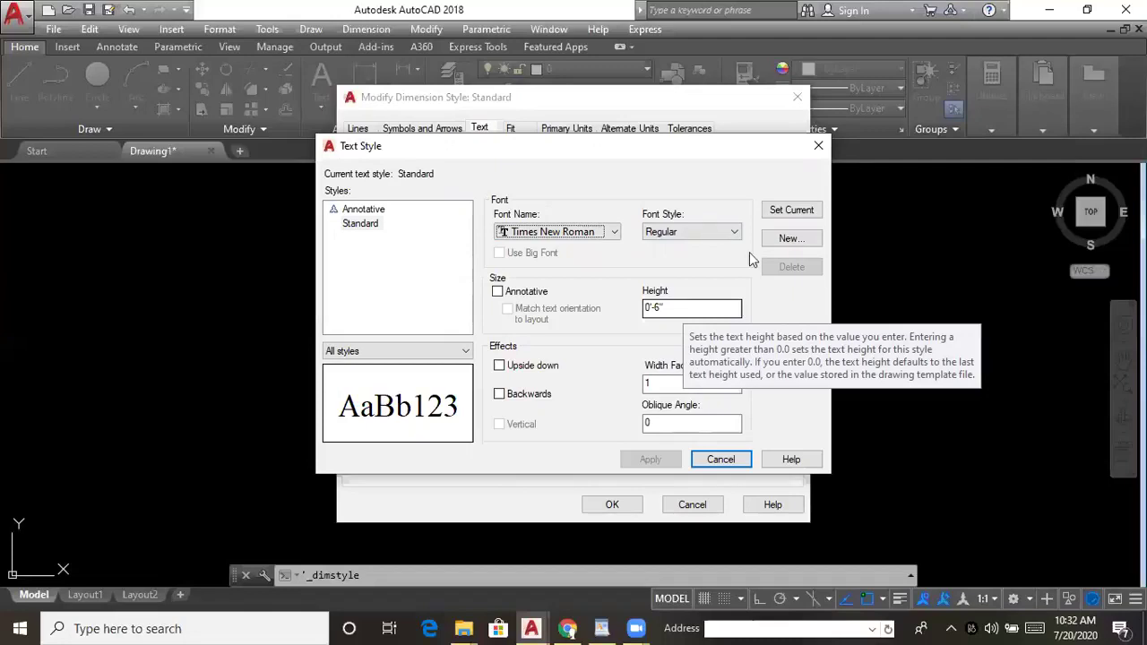
left_click(778, 213)
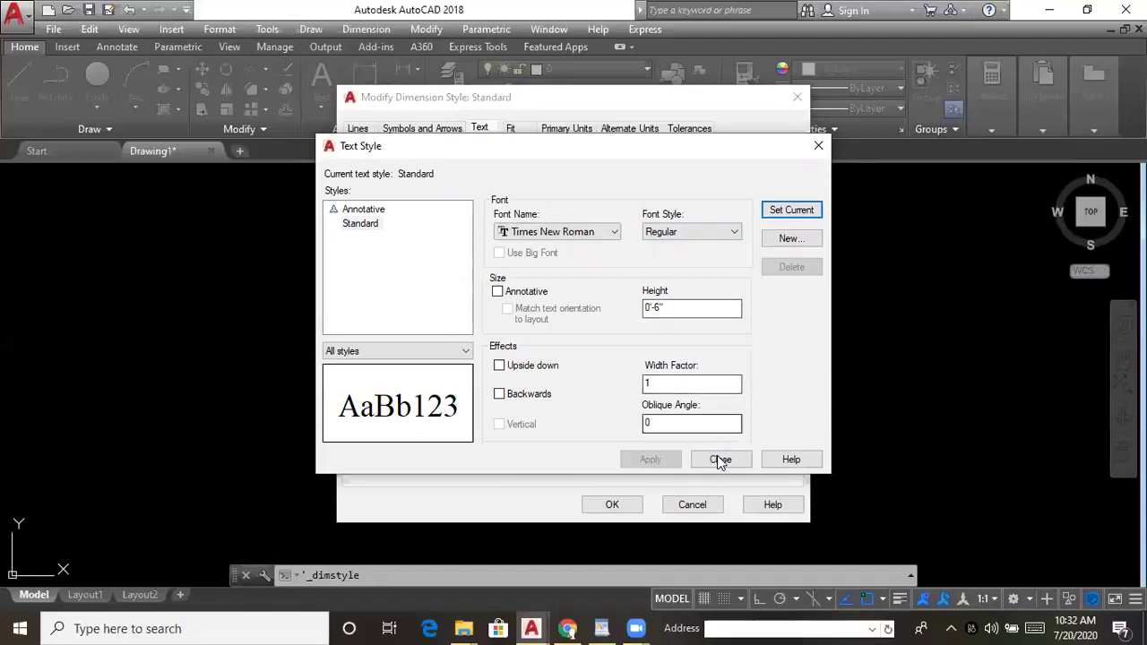
left_click(720, 461)
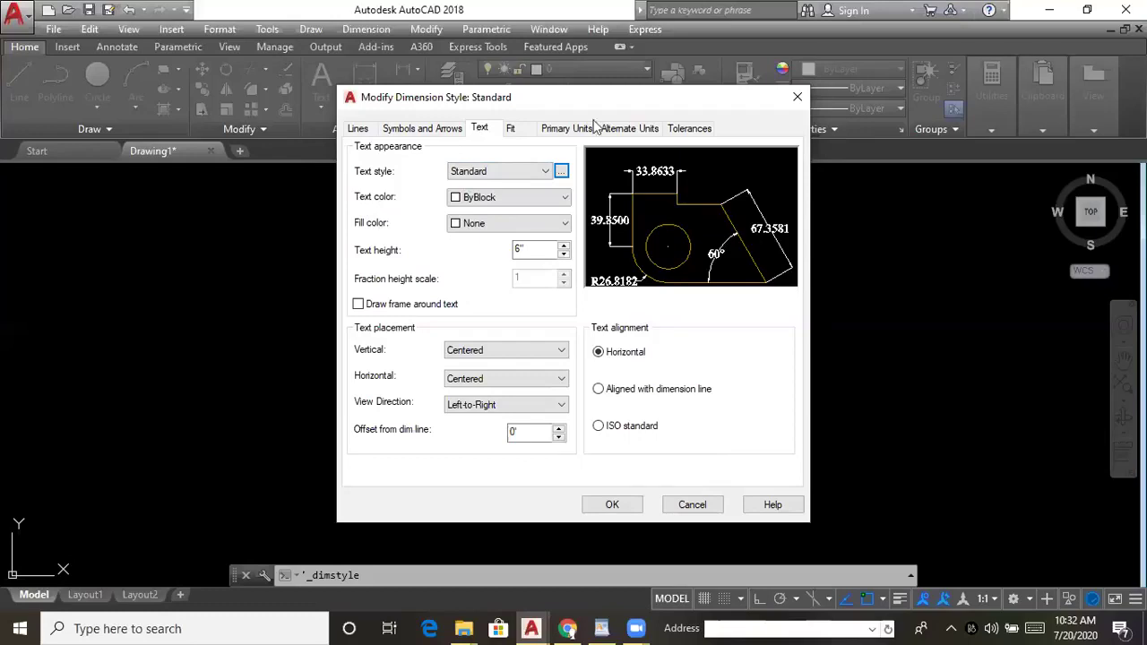
left_click(557, 171)
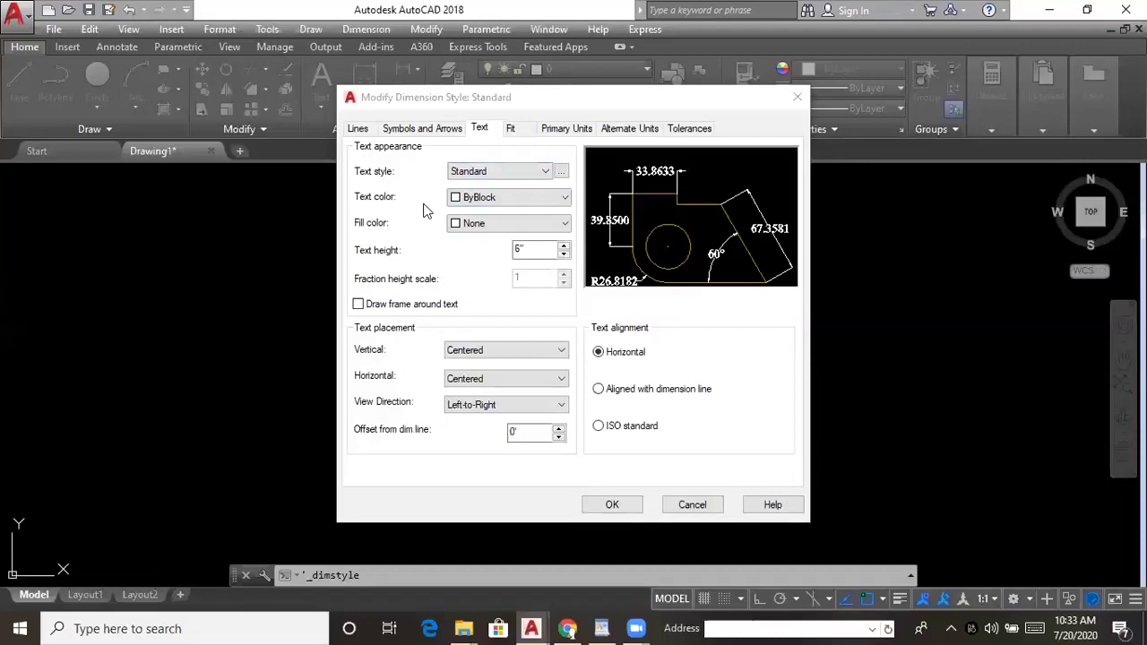
- Set the dimension text color of the Standard style to ByLayer
left_click(495, 200)
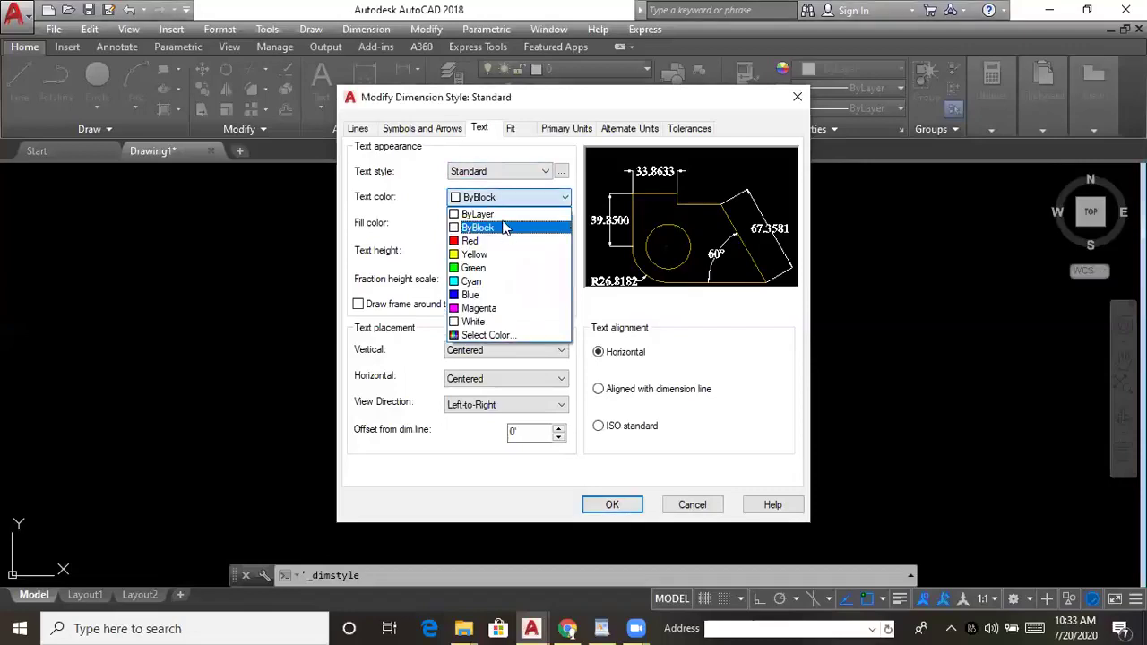
left_click(501, 215)
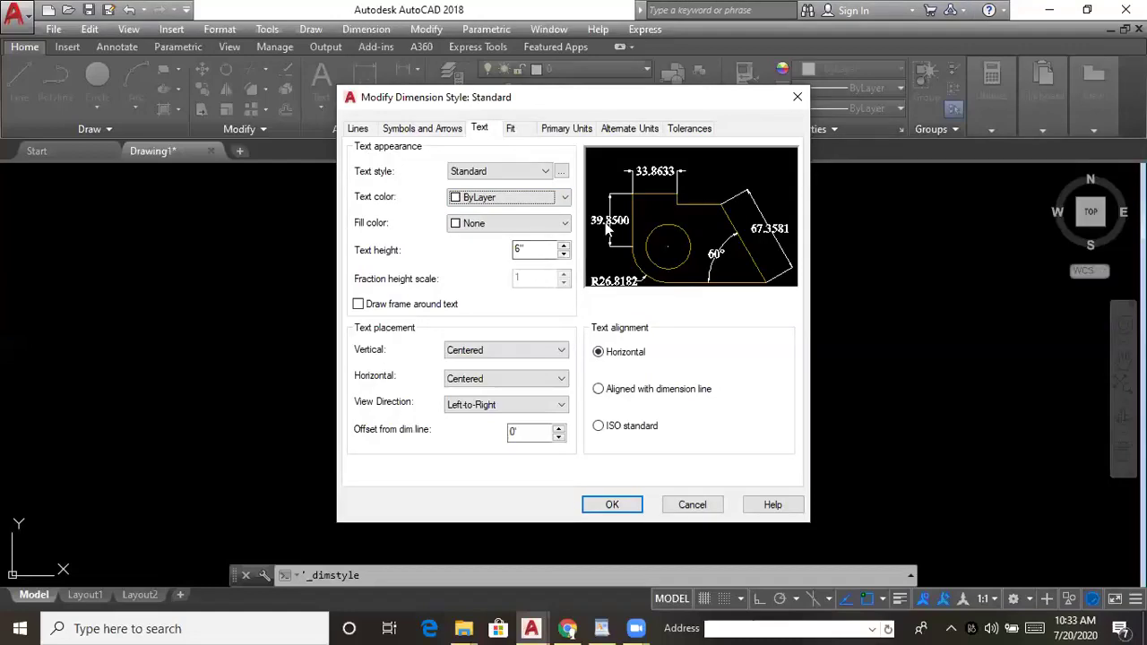
- Try red and yellow fill colors behind the dimension text, returning the fill to None after each
left_click(477, 224)
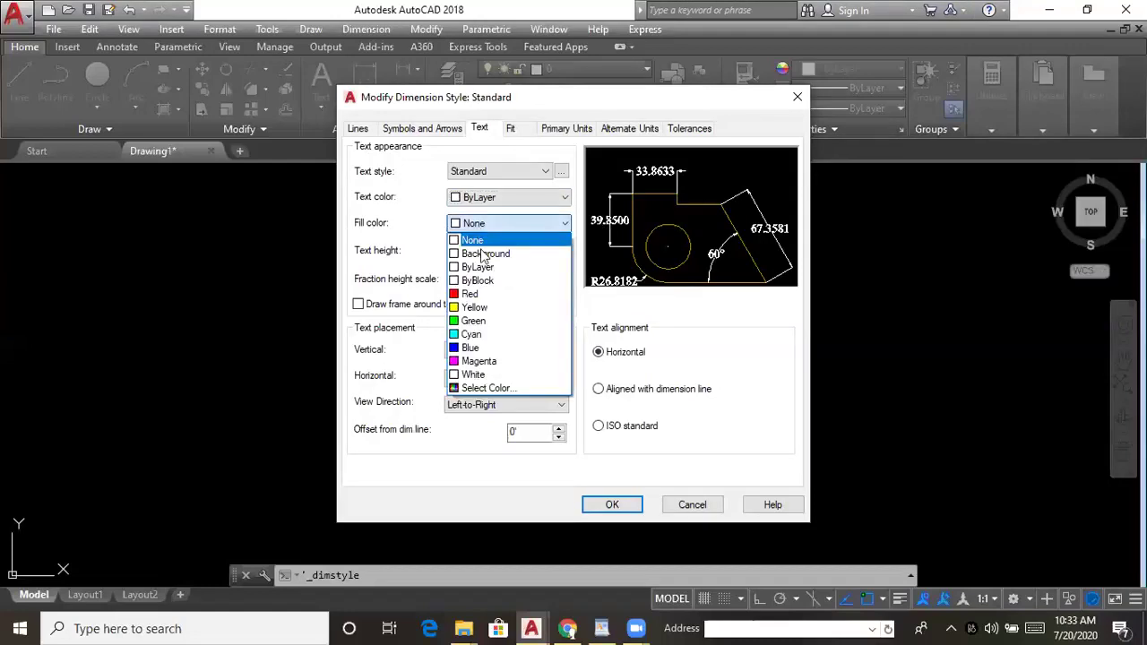
left_click(475, 294)
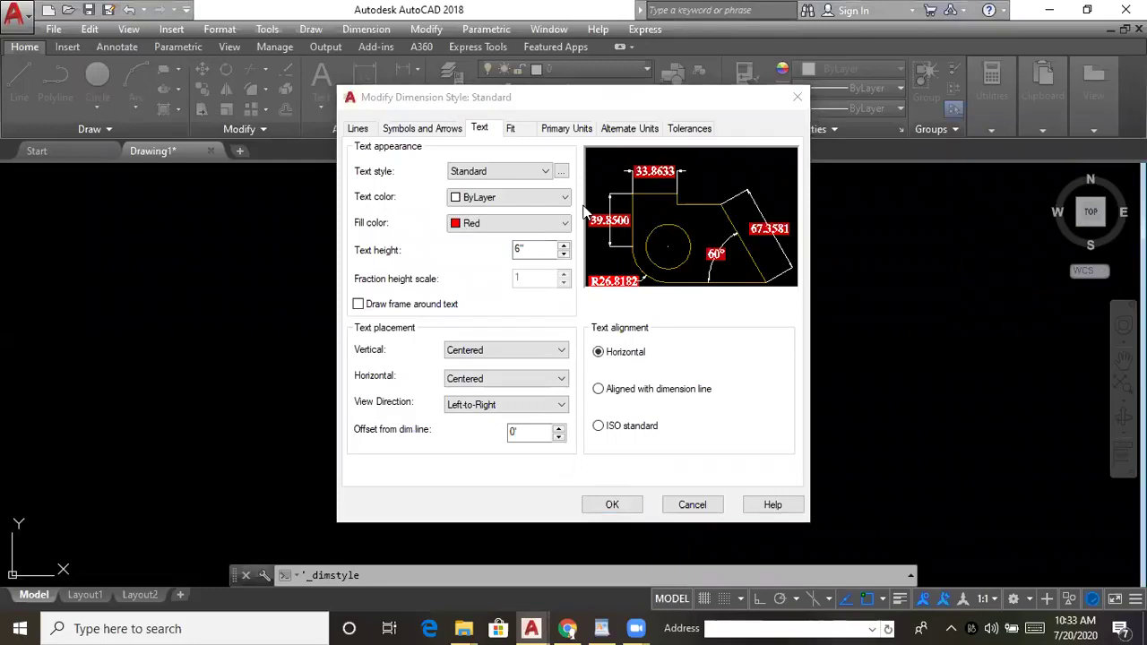
left_click(488, 224)
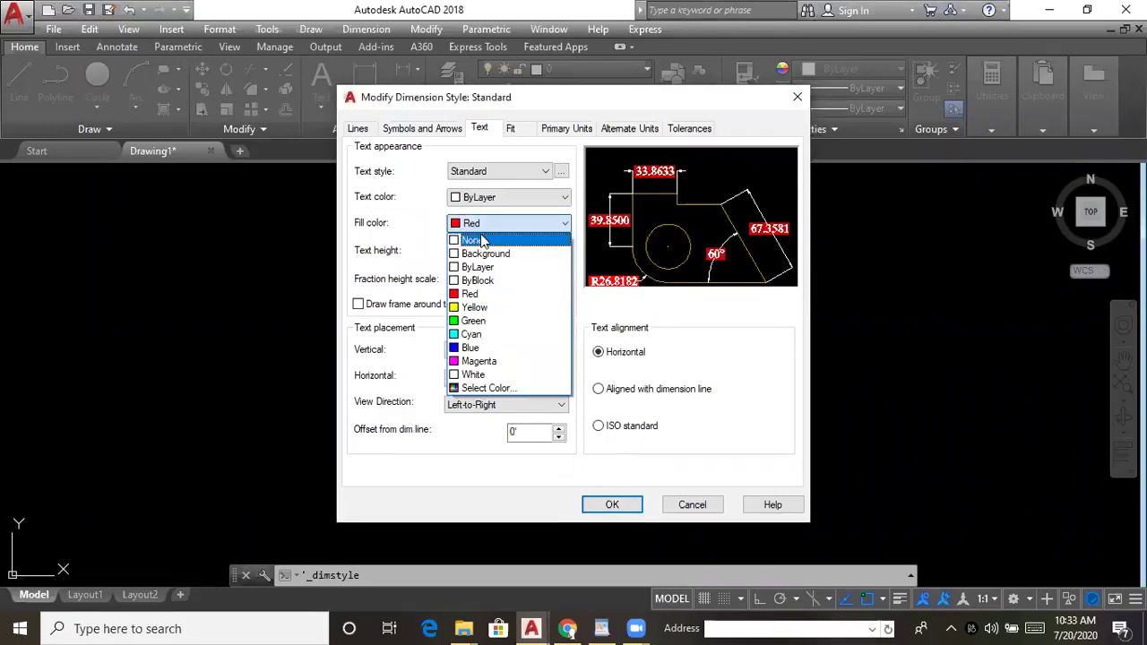
left_click(483, 242)
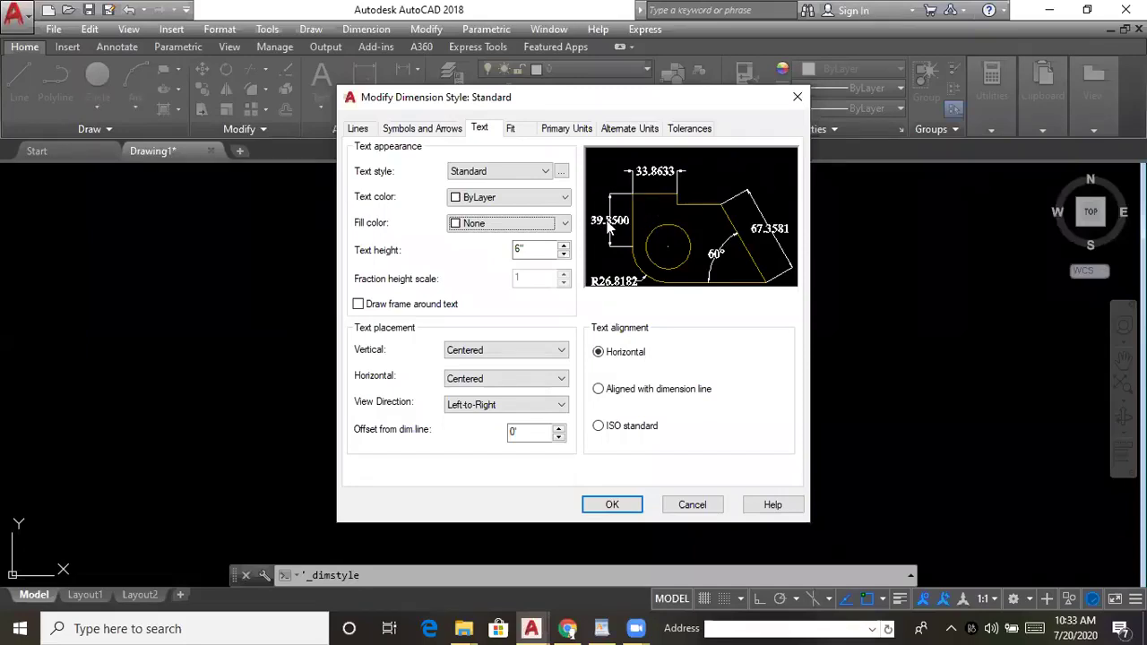
left_click(566, 224)
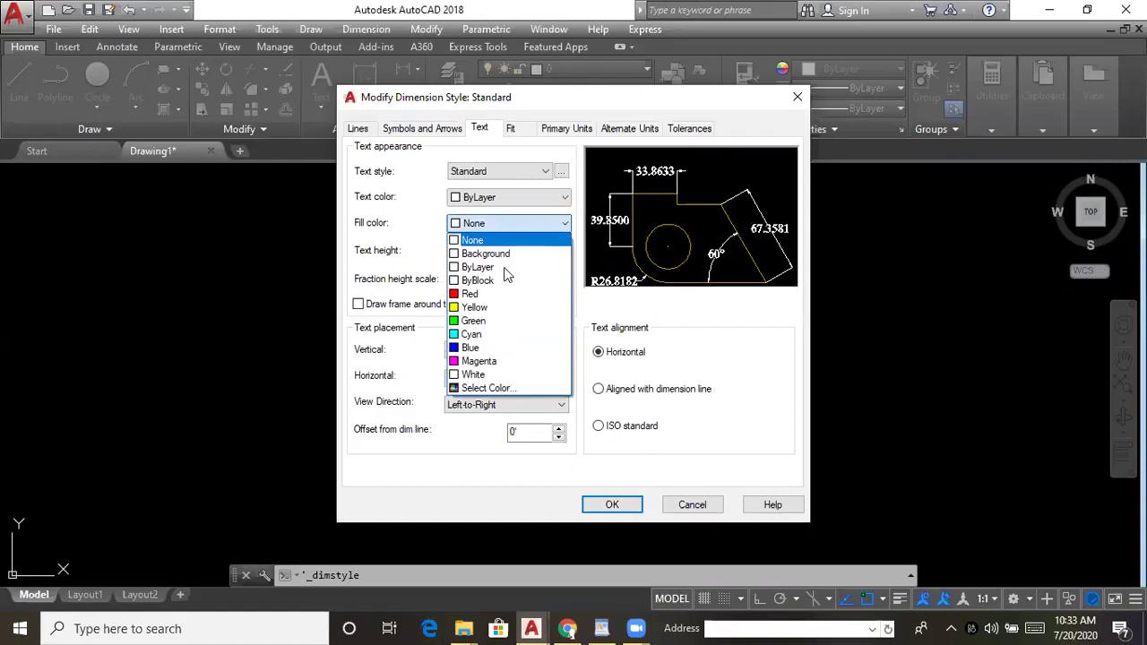
left_click(480, 308)
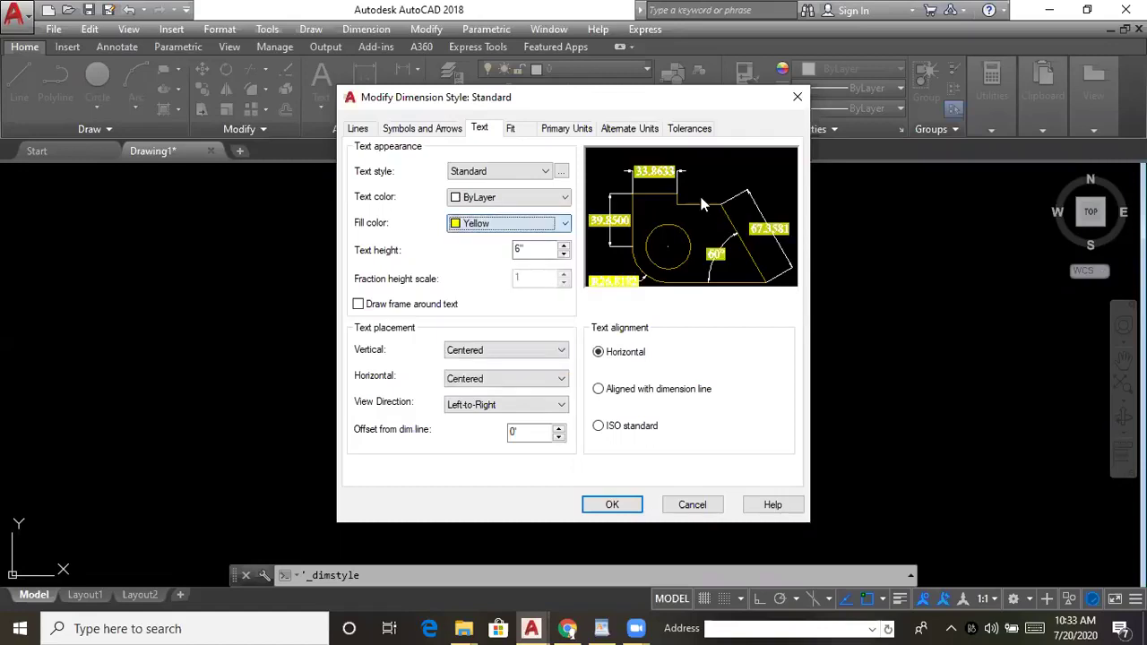
left_click(566, 223)
left_click(480, 236)
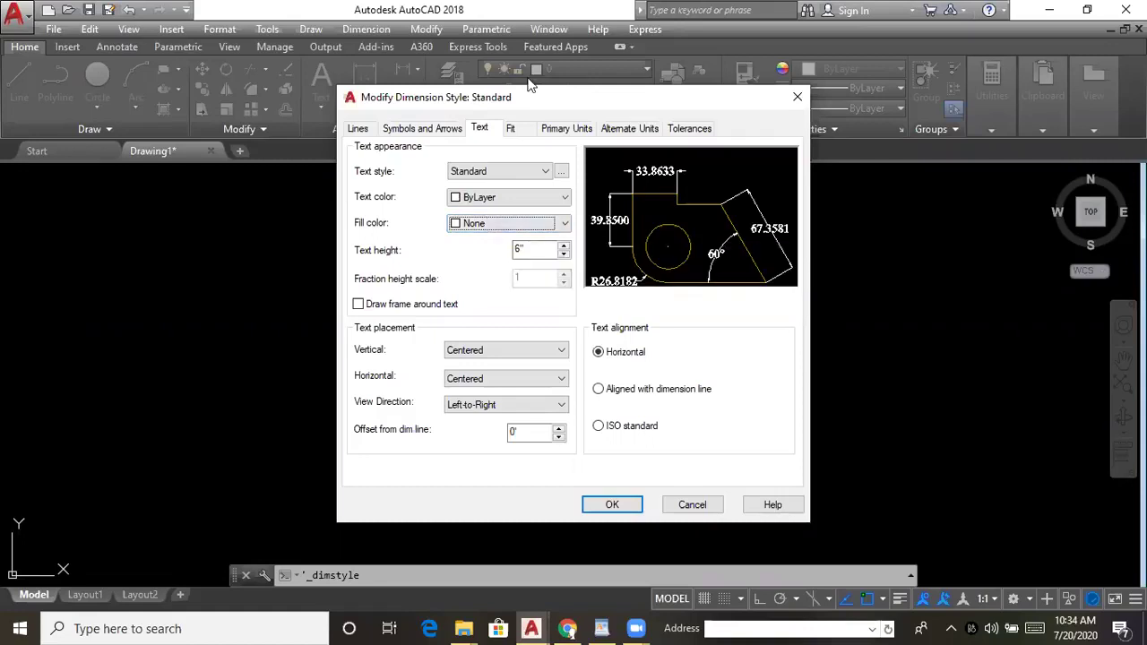
- Set the dimension text alignment to ISO standard
left_click(777, 429)
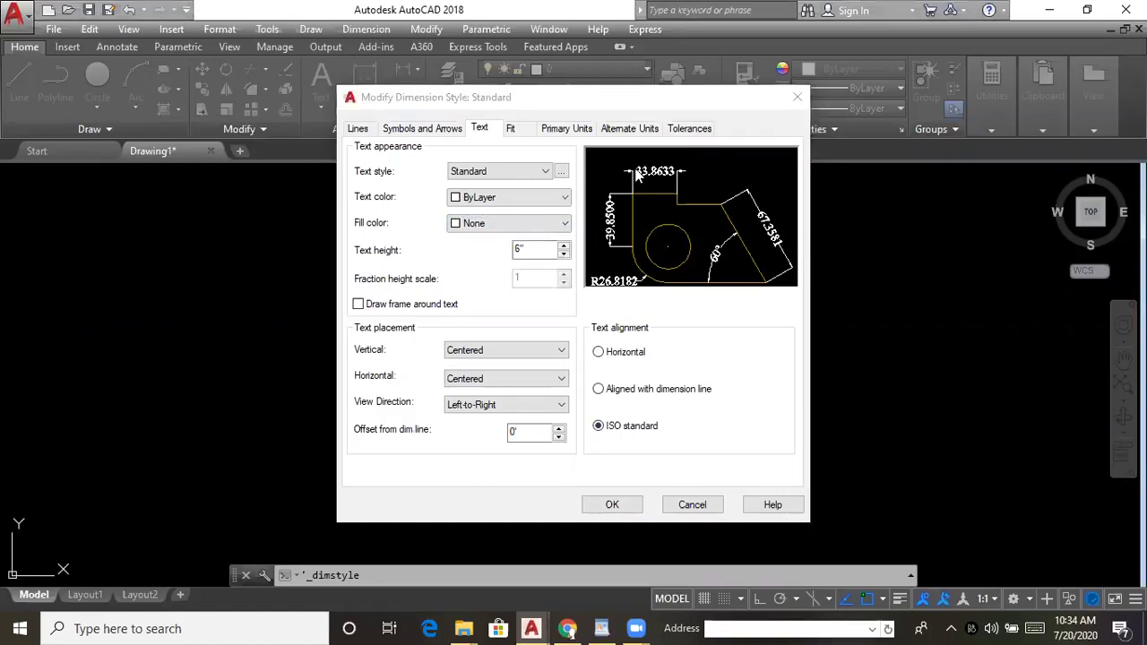
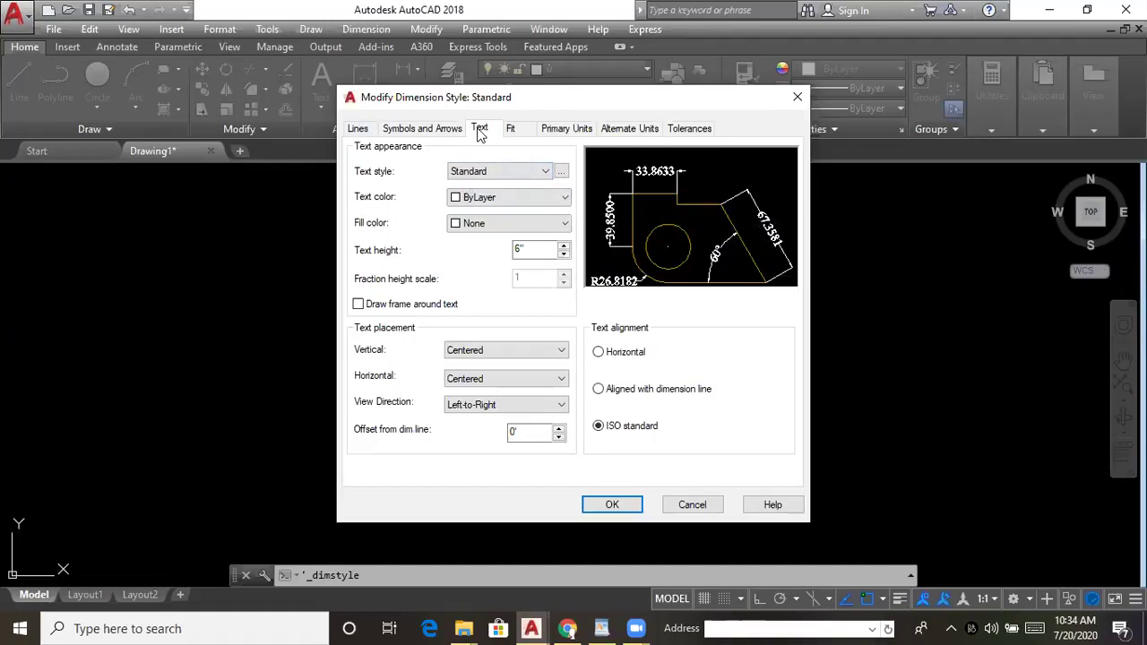
- Review the dimension style's line, arrow and text settings, including the font and height of its Standard text style
left_click(372, 131)
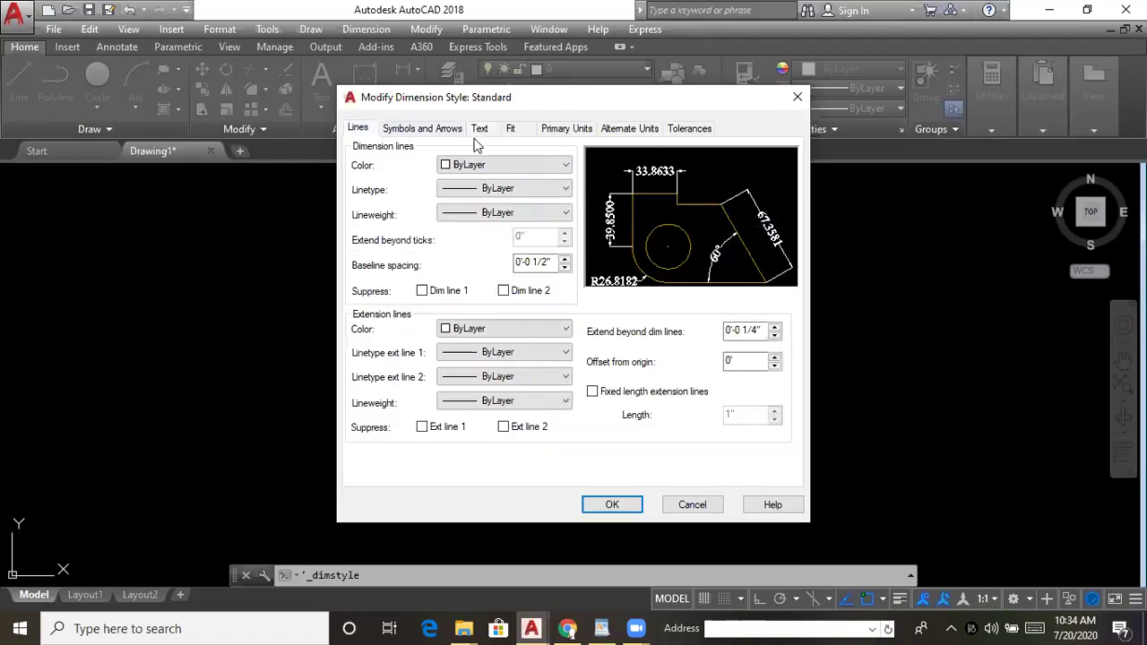
left_click(459, 131)
left_click(368, 131)
left_click(478, 129)
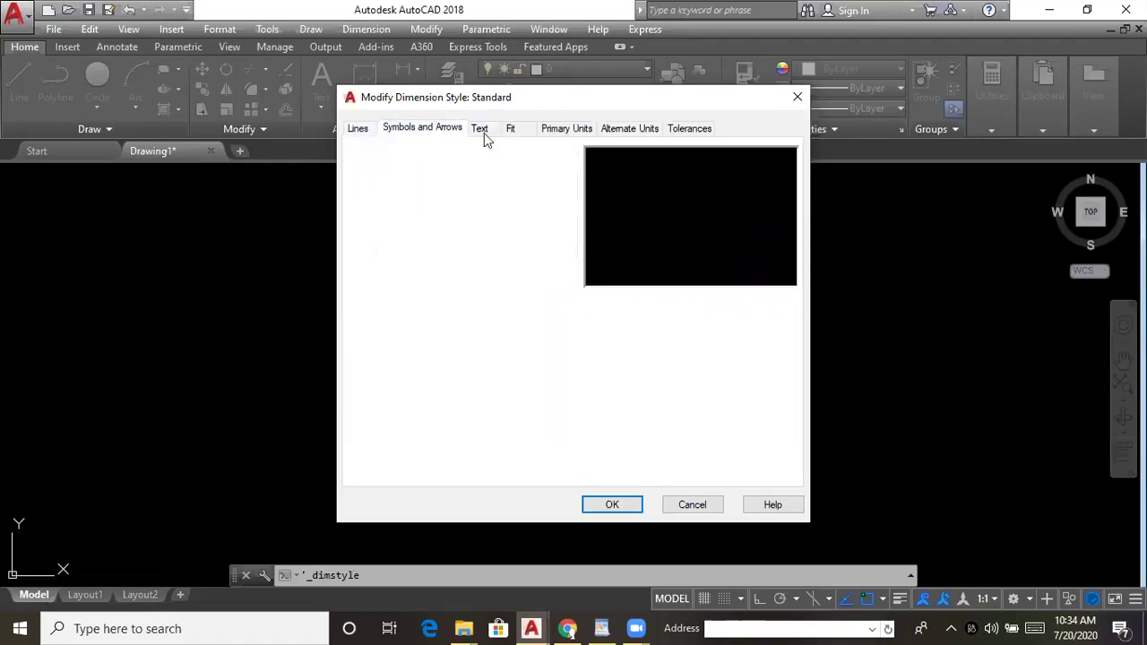
left_click(561, 171)
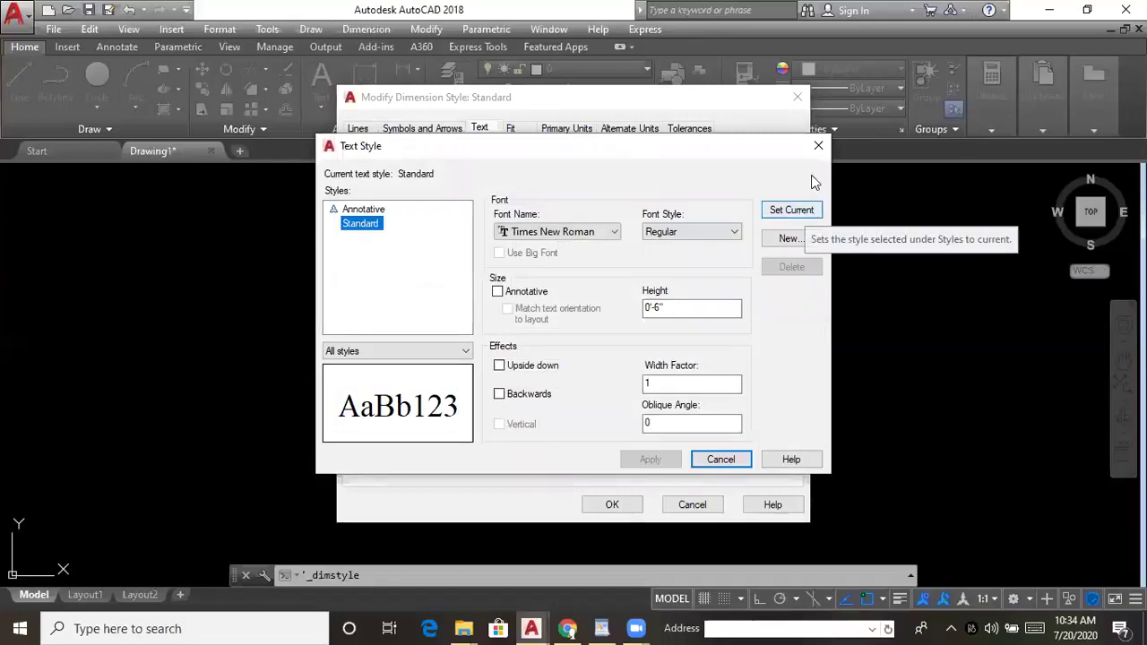
left_click(717, 461)
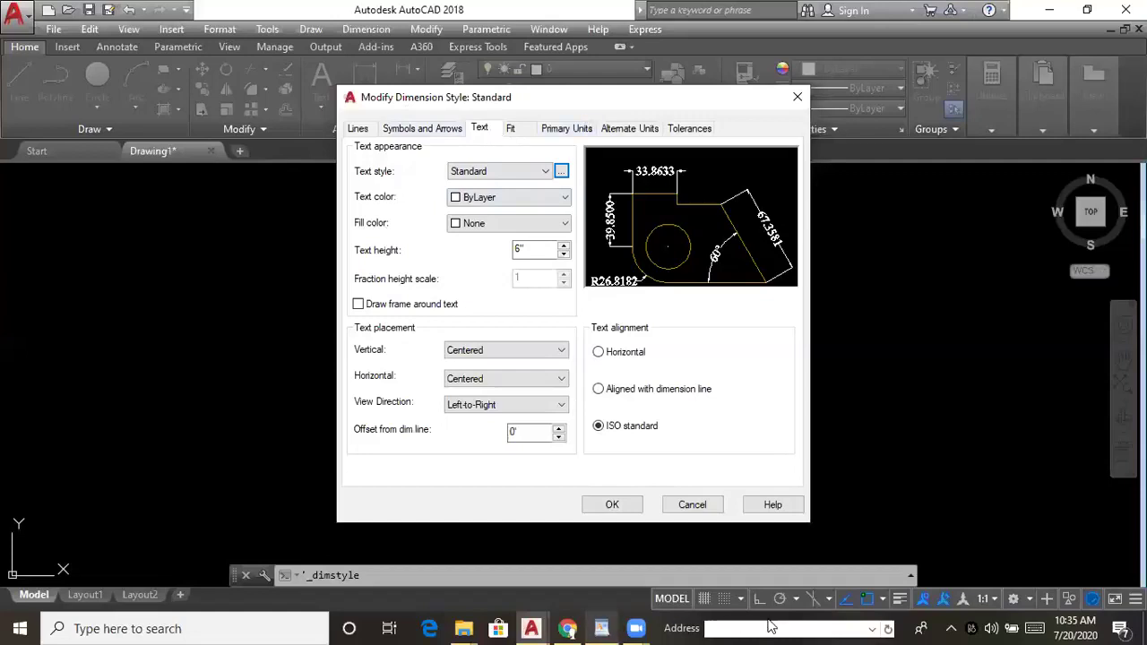
left_click(486, 133)
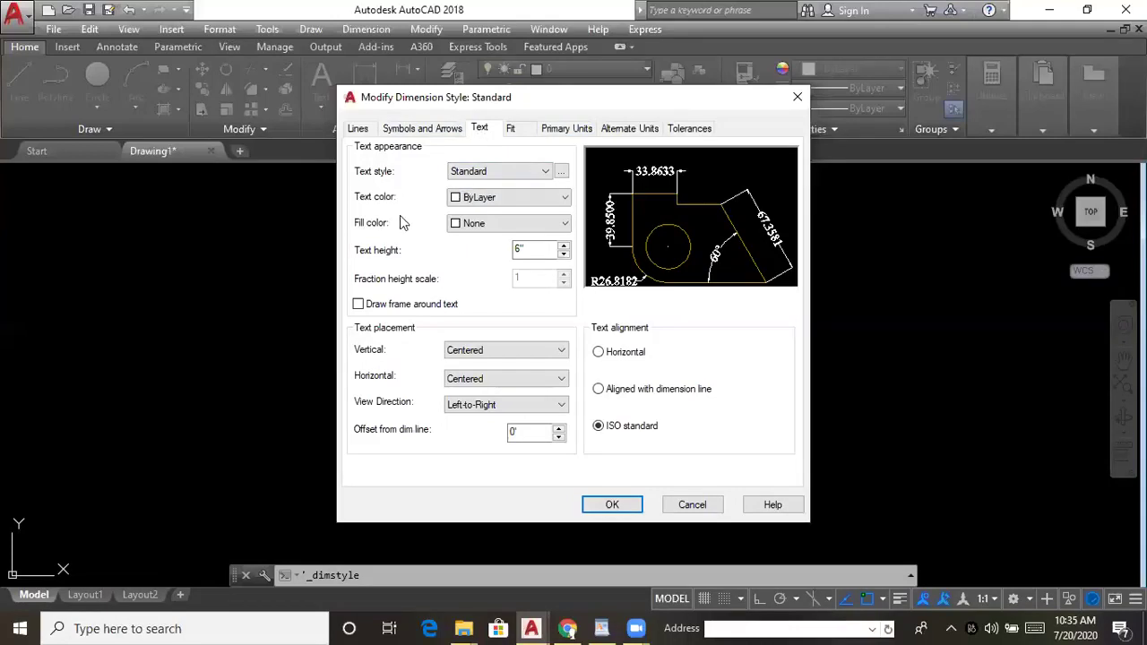
- Examine the fill color options available for the dimension text
left_click(481, 228)
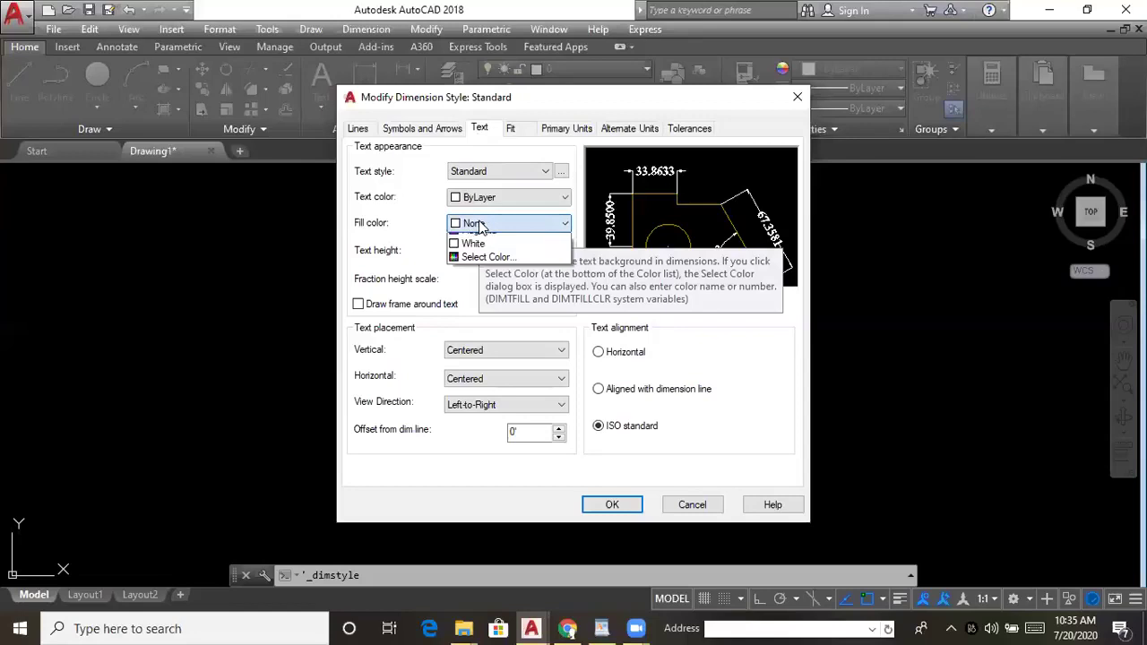
left_click(482, 228)
left_click(480, 227)
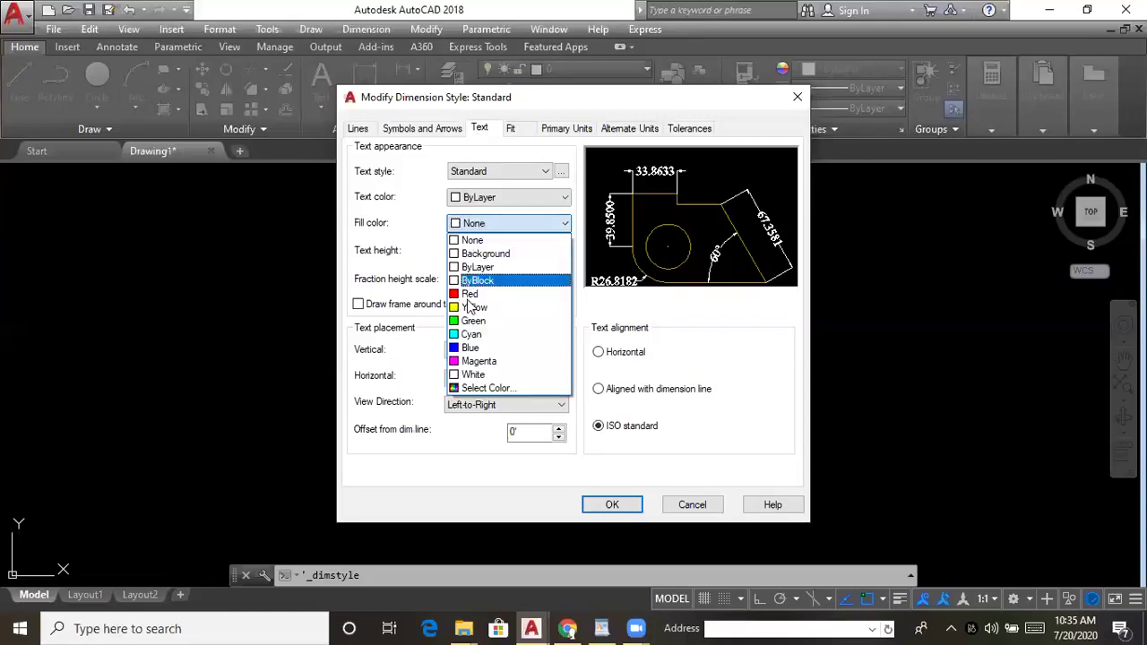
left_click(502, 221)
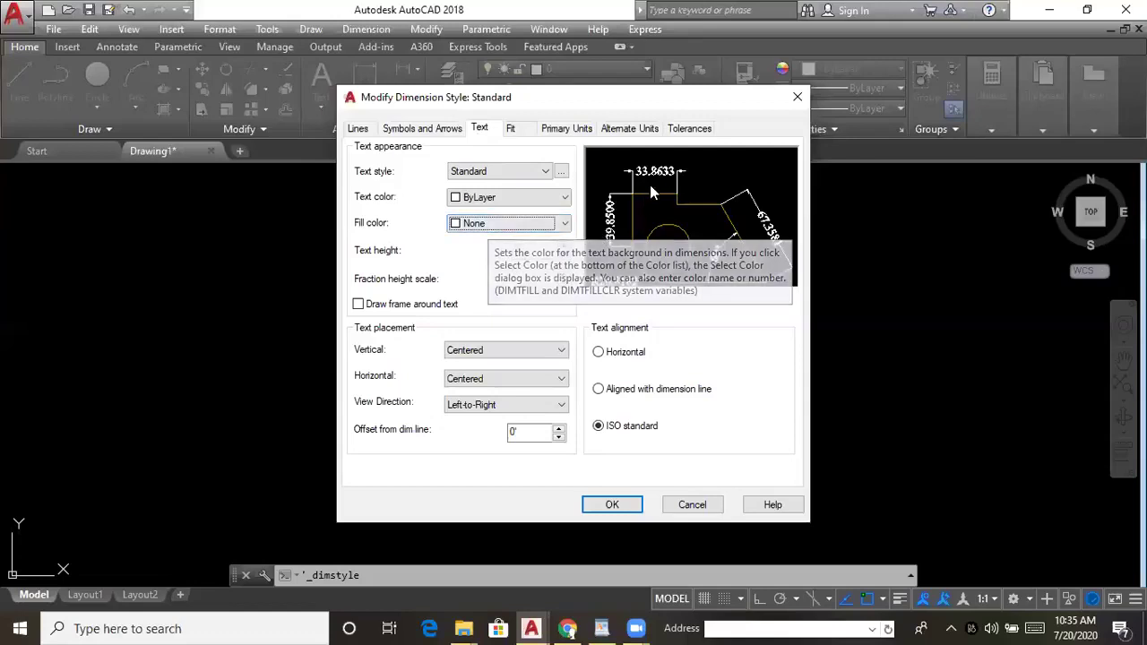
left_click(491, 226)
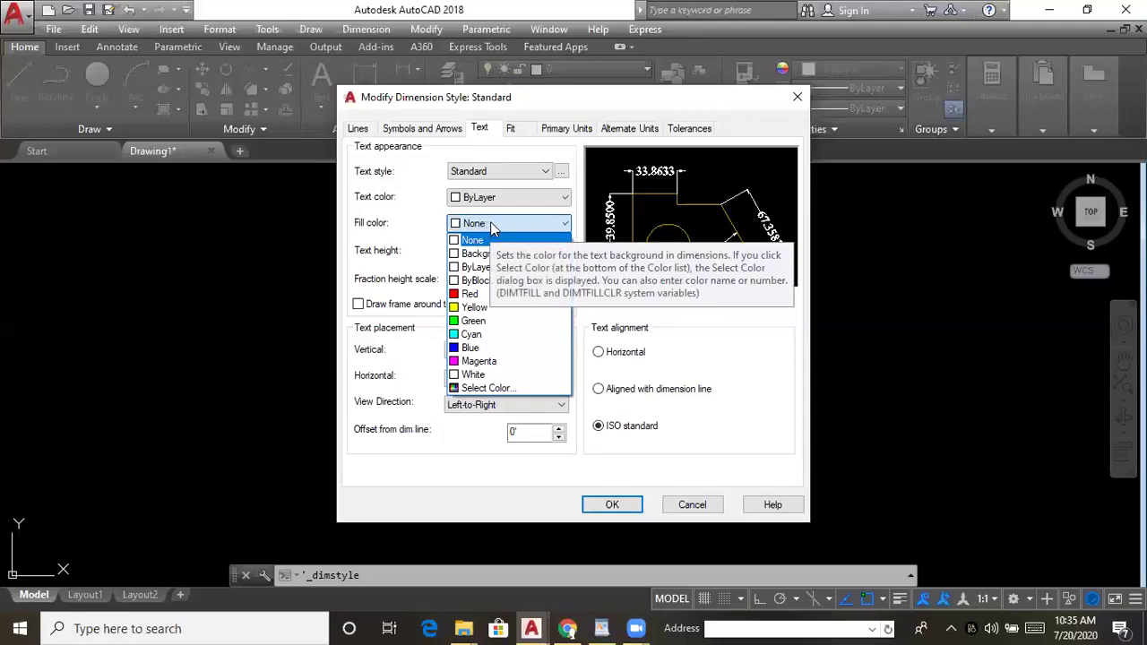
left_click(491, 224)
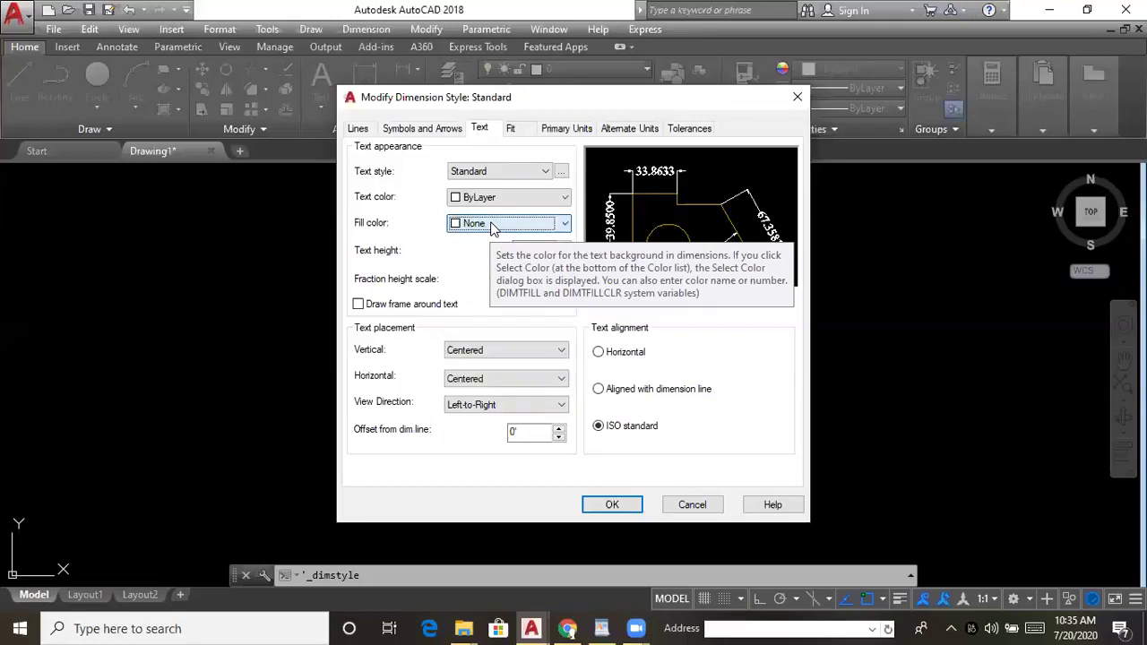
left_click(495, 226)
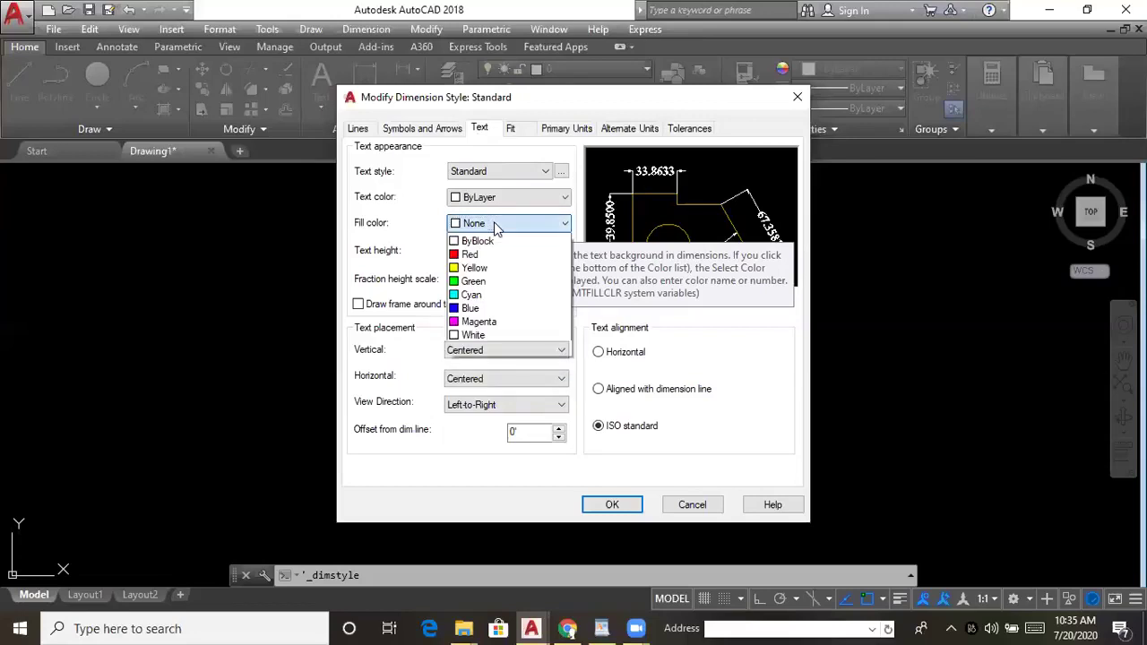
left_click(496, 226)
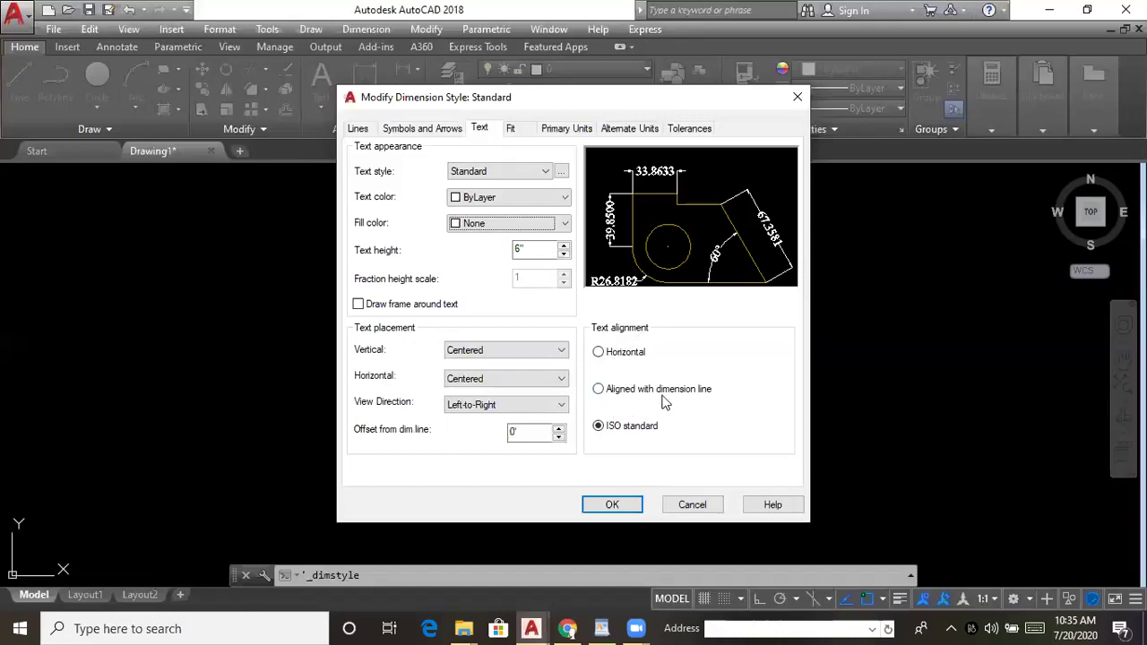
- Set the dimension text alignment to Aligned with dimension line
left_click(601, 387)
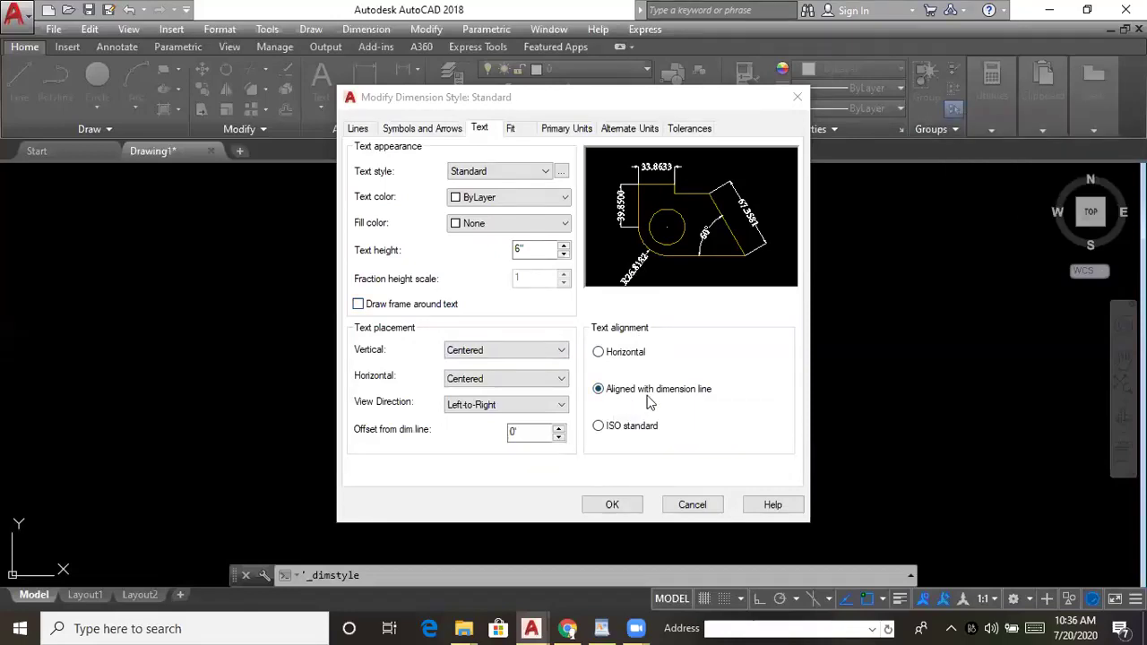
- Compare the Horizontal dimension text alignment with Aligned with dimension line, ending on Aligned with dimension line
left_click(601, 396)
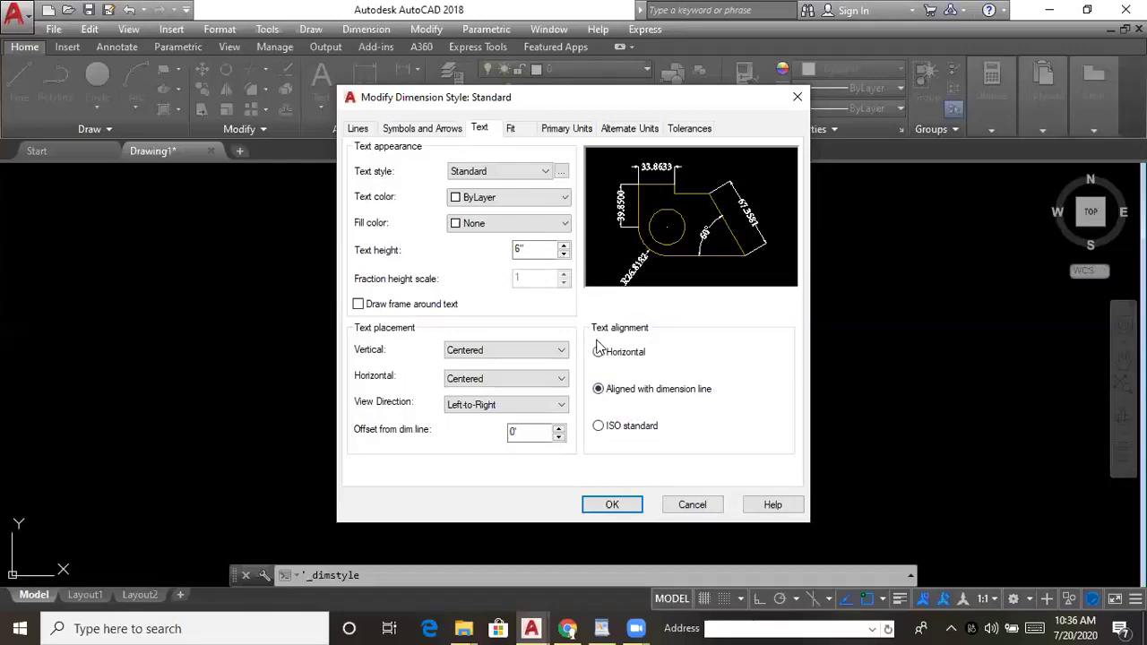
left_click(599, 352)
left_click(599, 389)
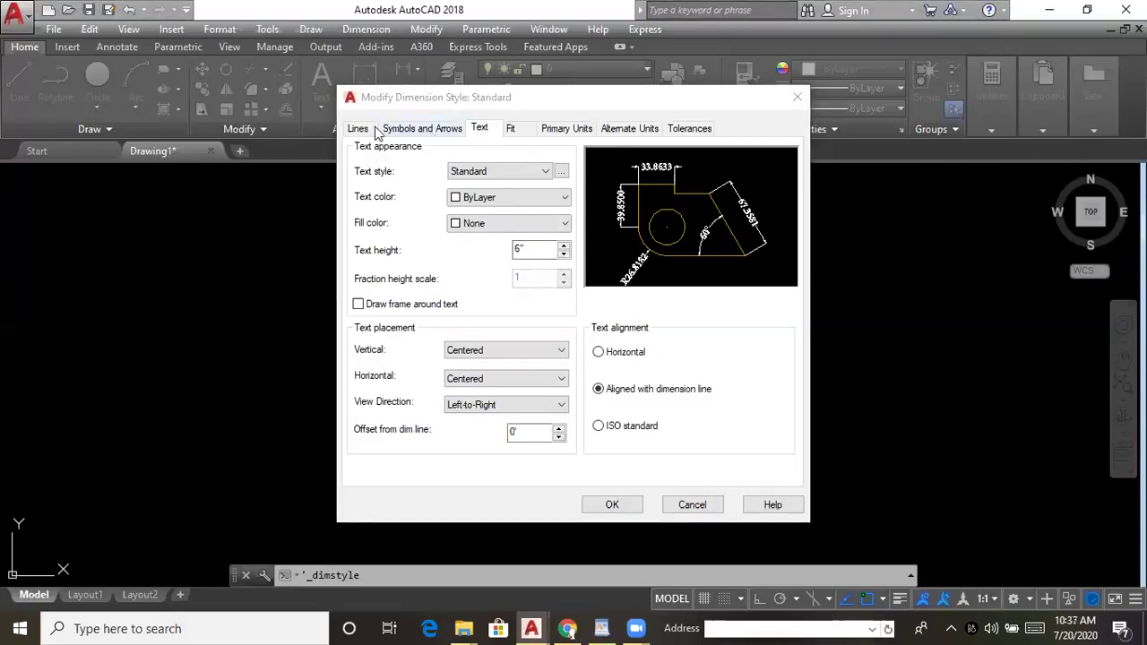
- Set the dimension style's primary linear units to Architectural with a precision of 0'-0"
left_click(511, 130)
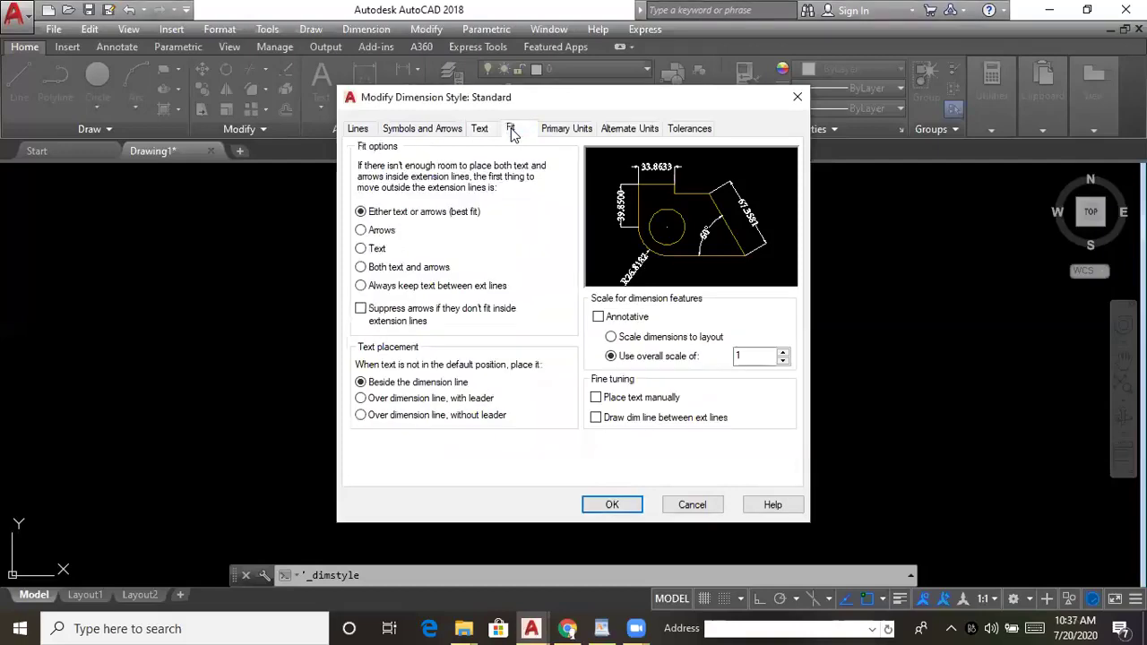
left_click(557, 130)
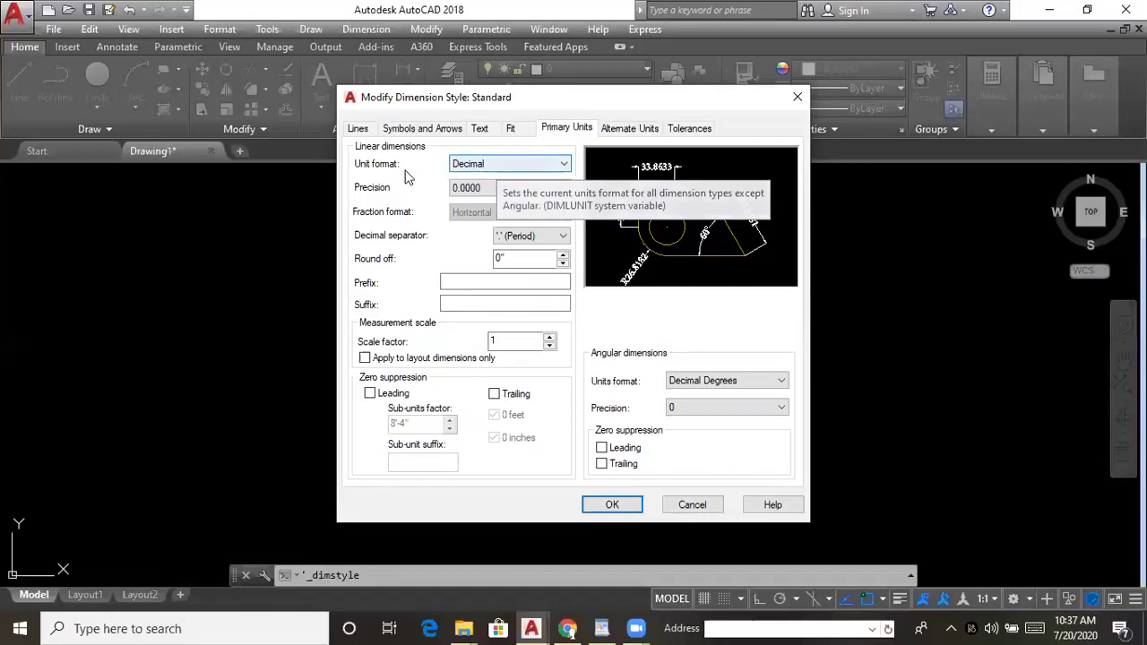
left_click(498, 164)
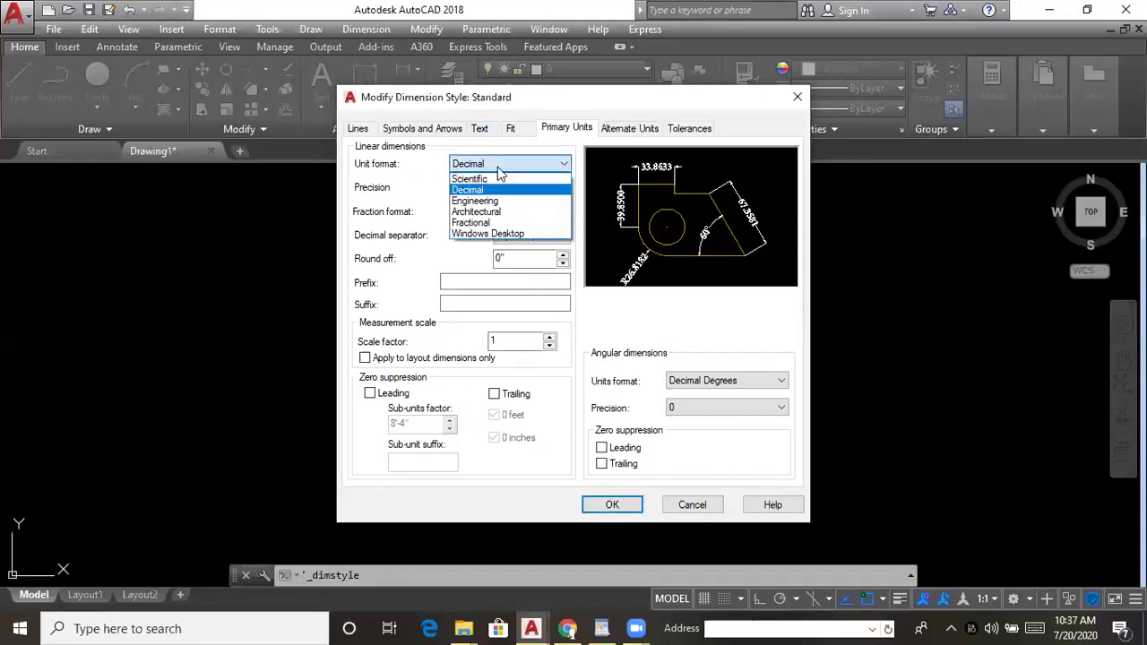
left_click(503, 213)
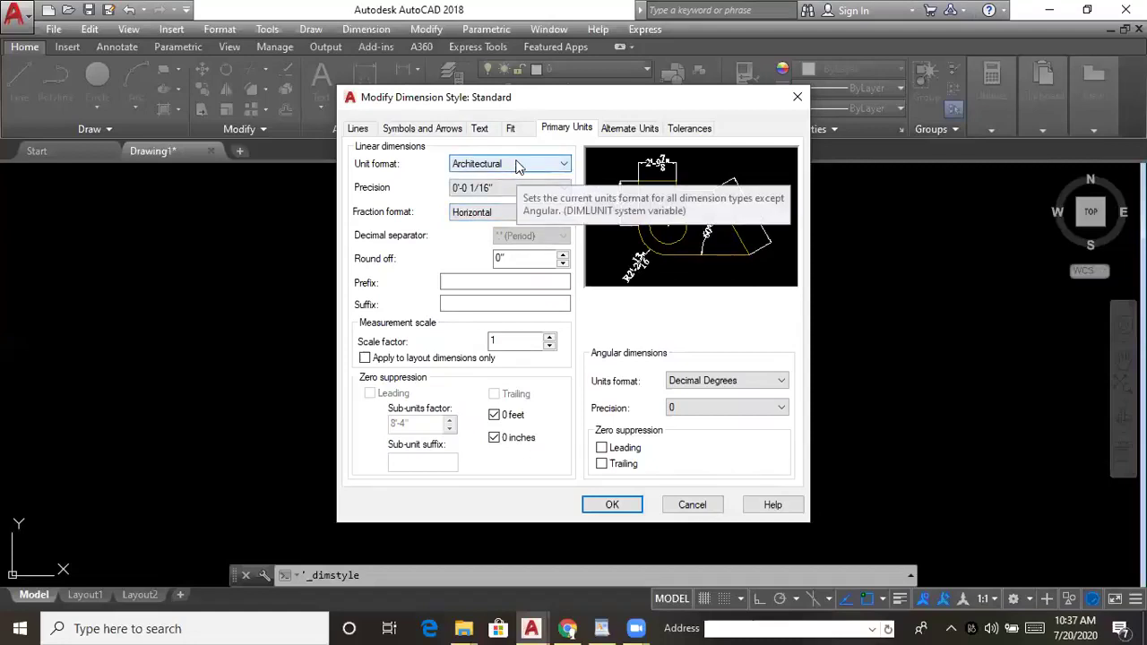
left_click(480, 190)
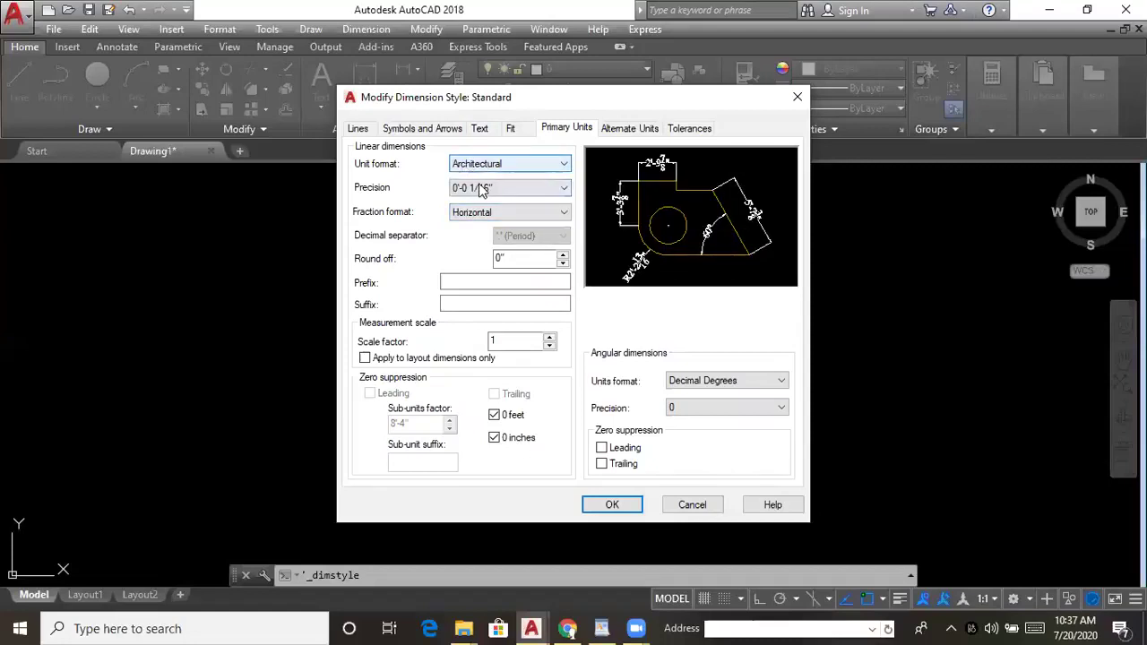
left_click(475, 206)
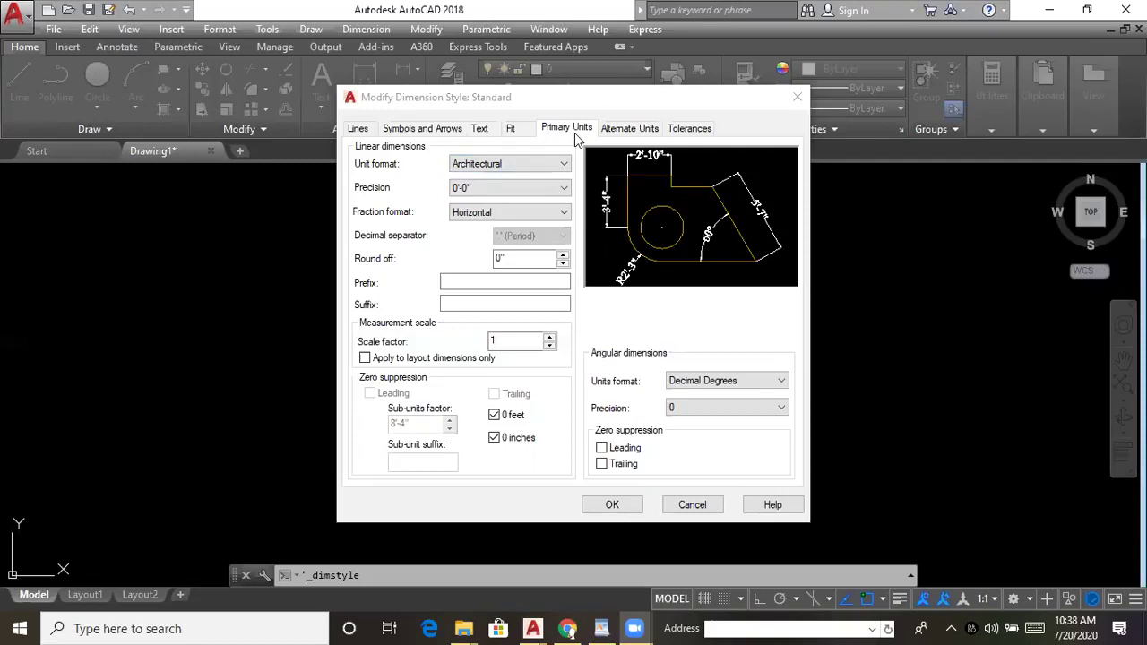
- Reselect Horizontal fraction format, Architectural units and 0'-0" precision for linear dimensions, and apply the changes to the Standard style
left_click(437, 512)
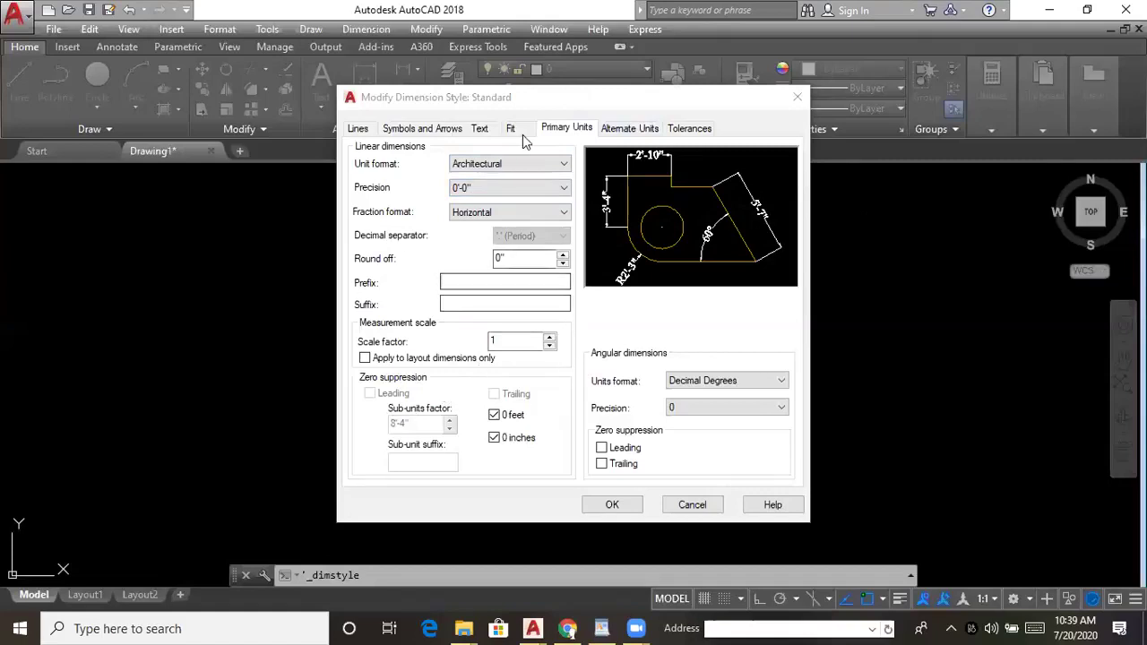
left_click(474, 215)
left_click(470, 223)
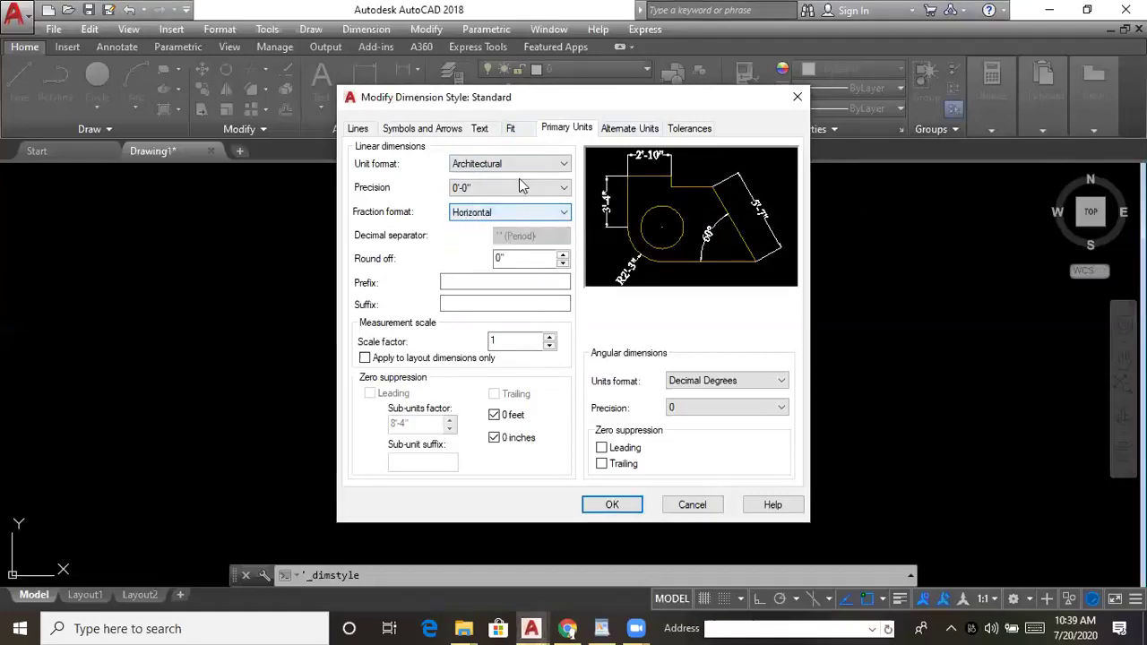
left_click(477, 172)
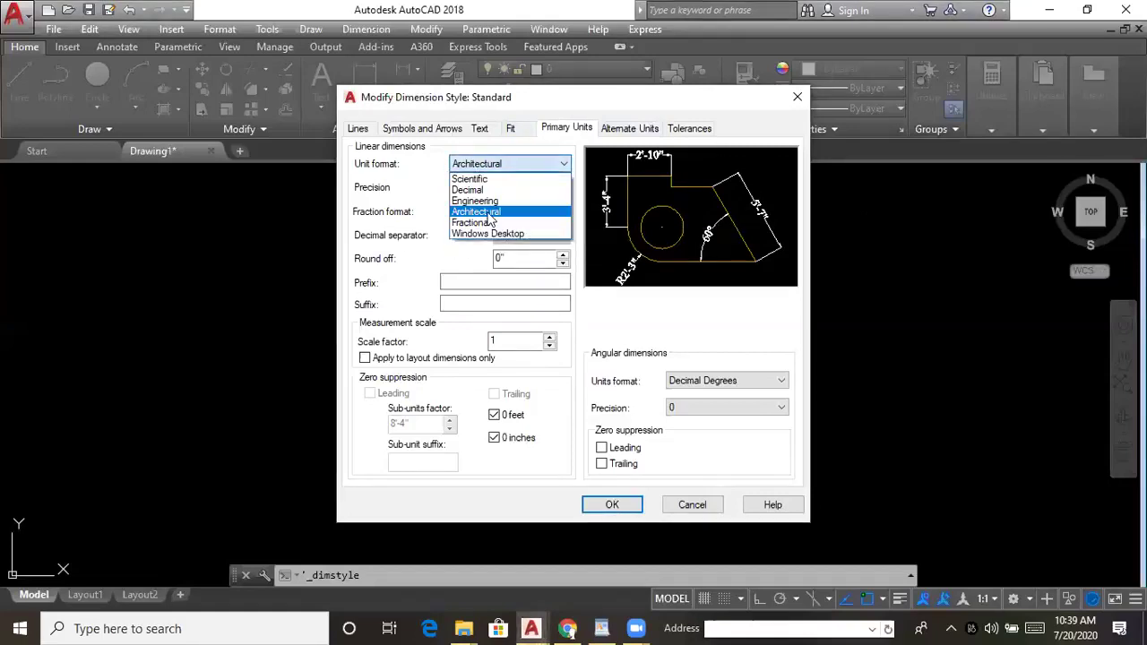
left_click(468, 209)
left_click(515, 191)
left_click(491, 202)
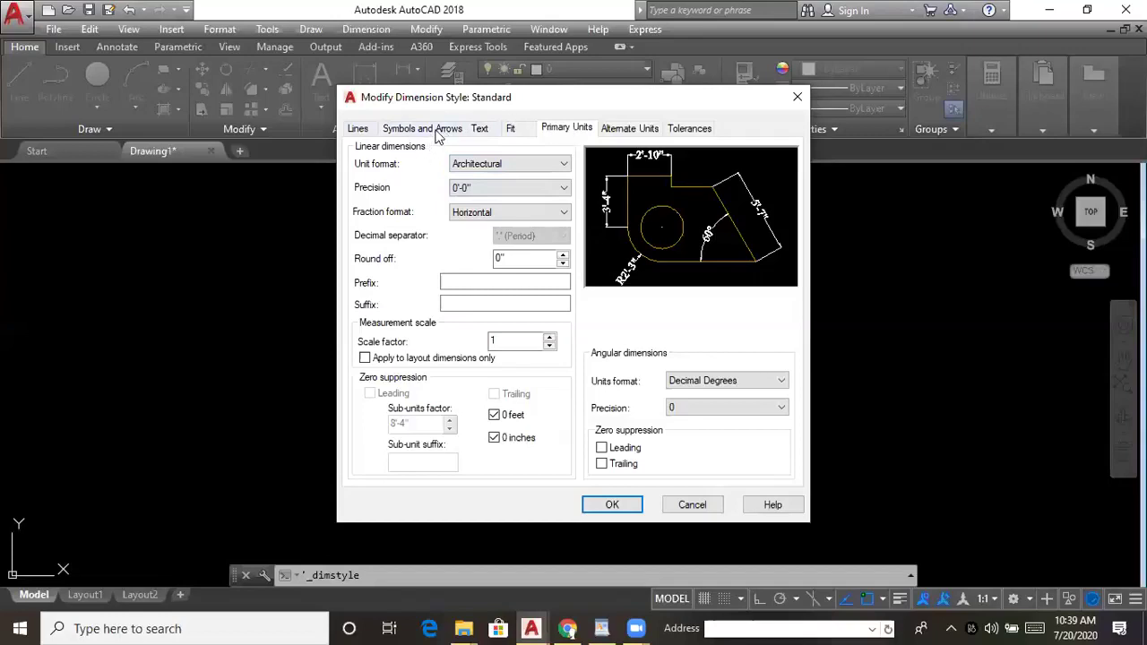
left_click(623, 507)
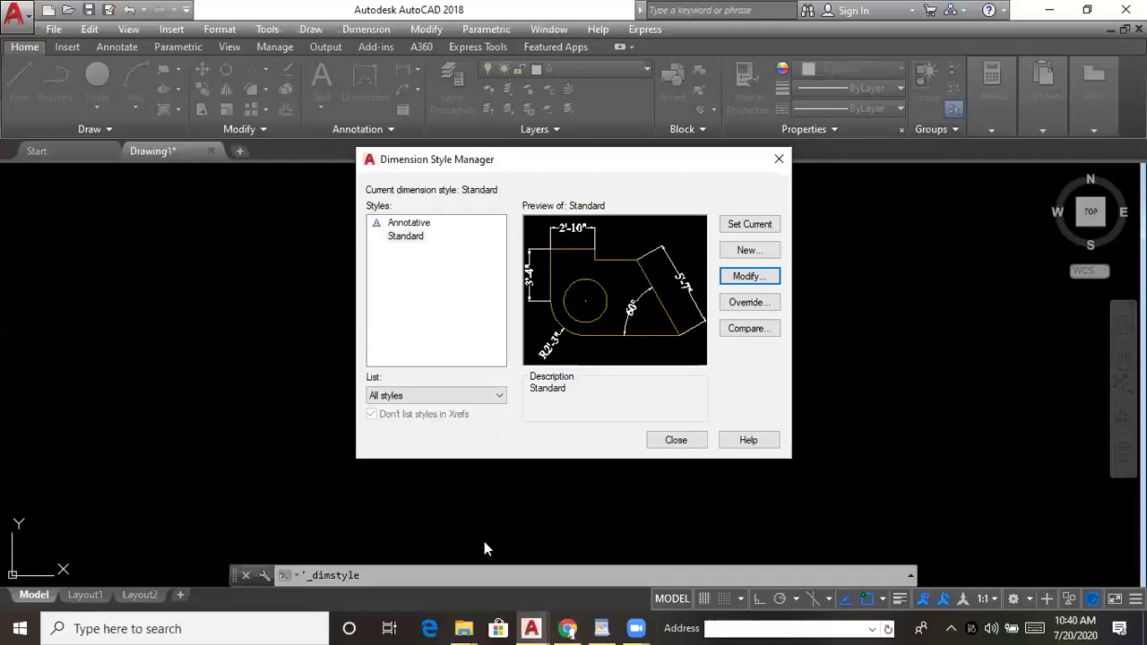
left_click(445, 514)
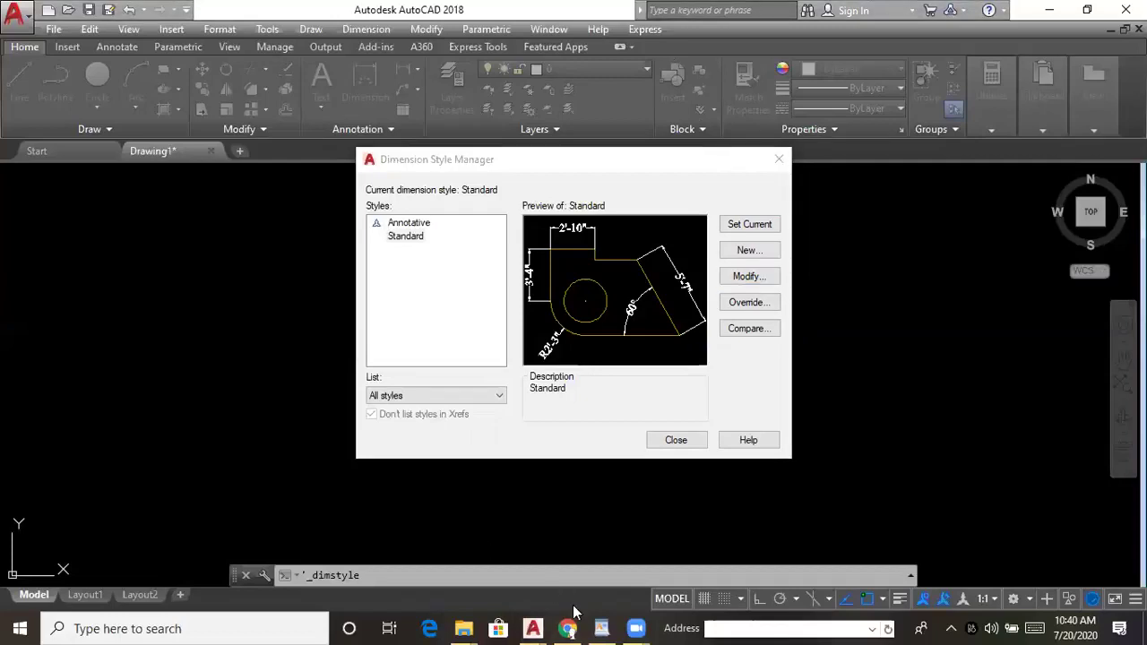
- Switch to Facebook in Chrome and send the Zoom meeting link with its embedded passcode to the contact who sent the thumbs-up messages
left_click(568, 629)
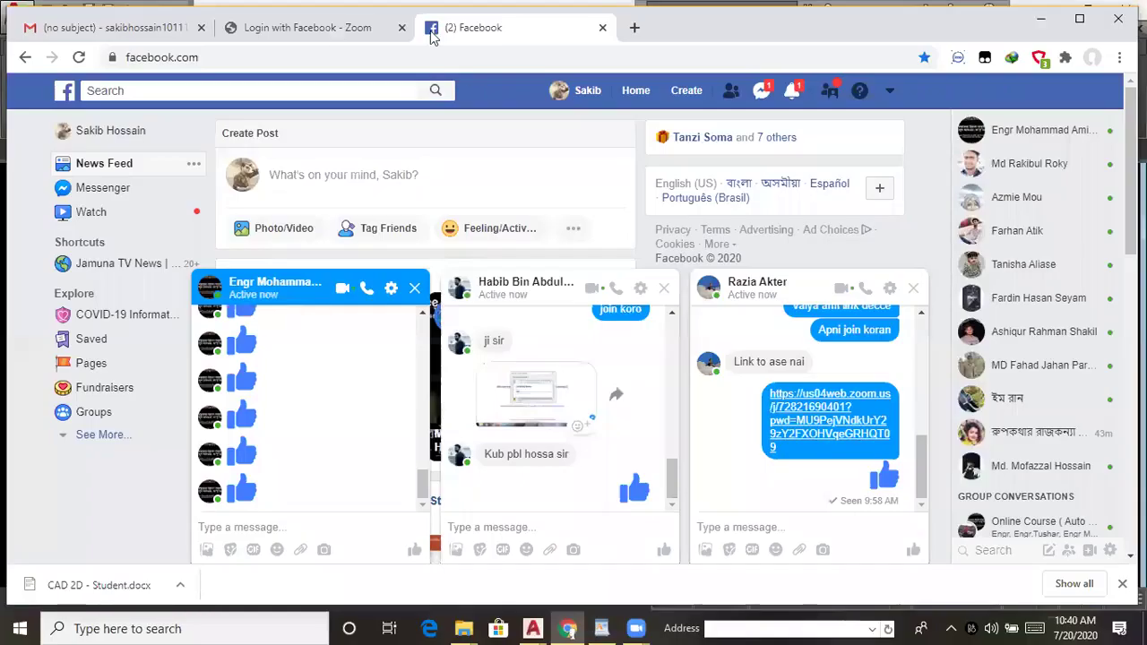
left_click(762, 92)
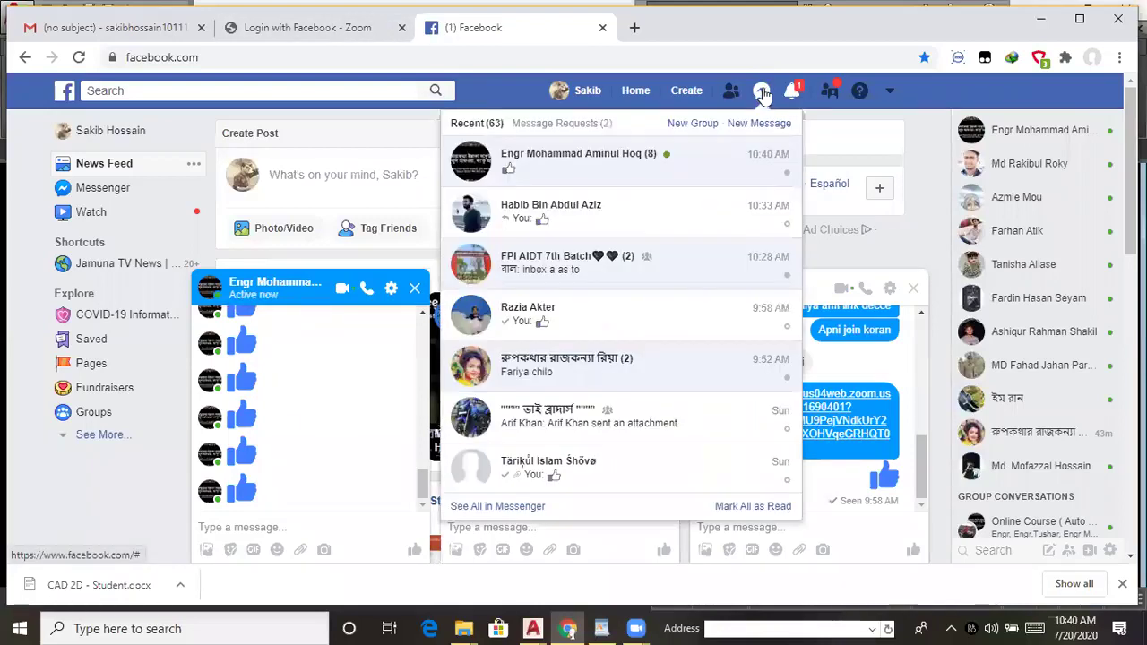
left_click(281, 418)
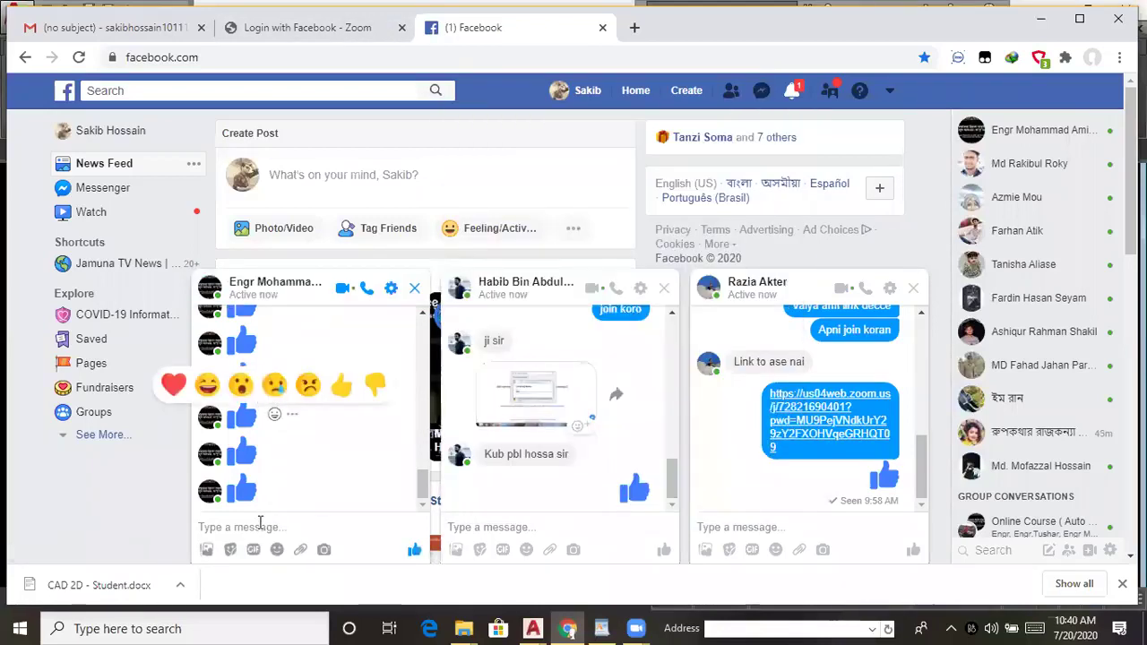
left_click(260, 524)
key("ctrl+v")
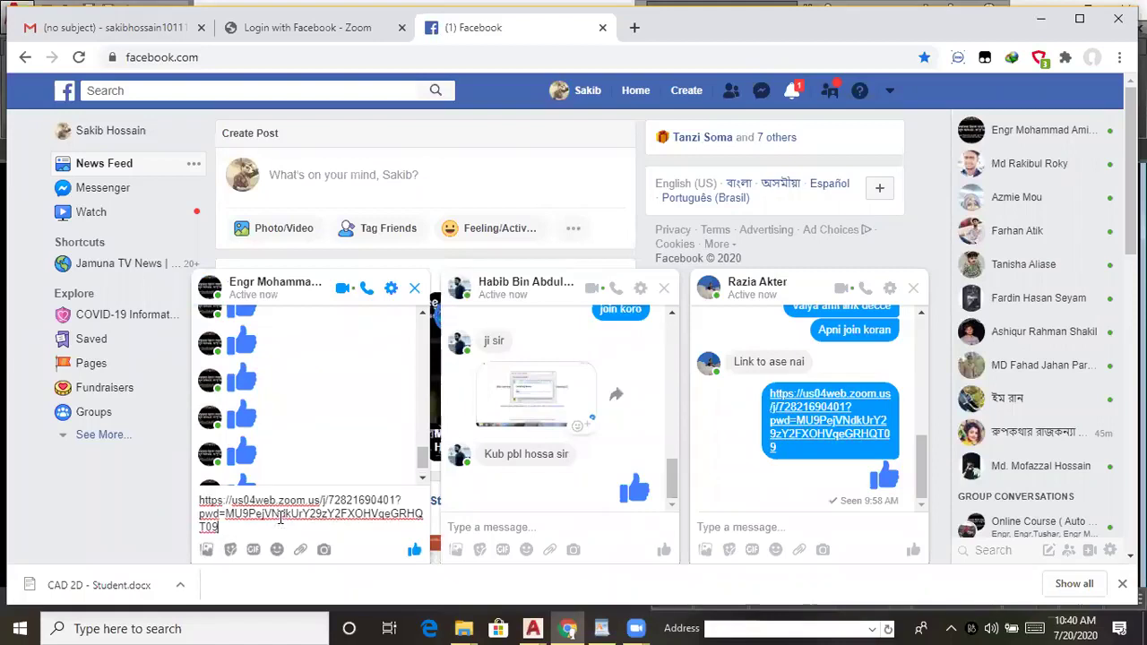
key("Return")
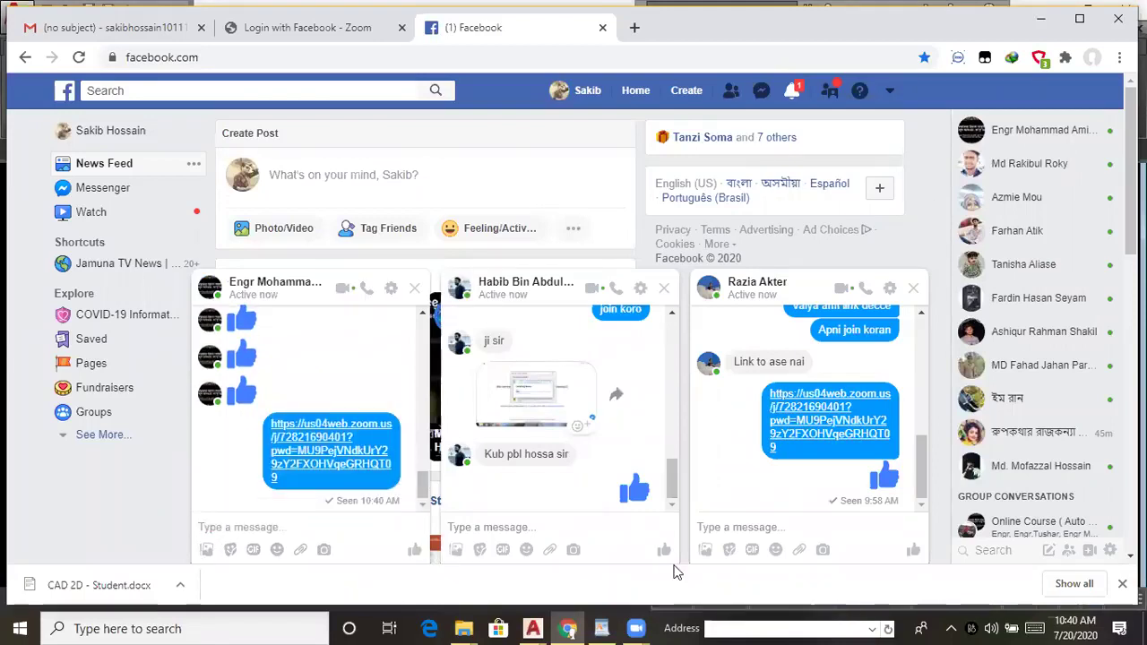
- Switch back to AutoCAD and close the Dimension Style Manager
left_click(532, 628)
left_click(583, 577)
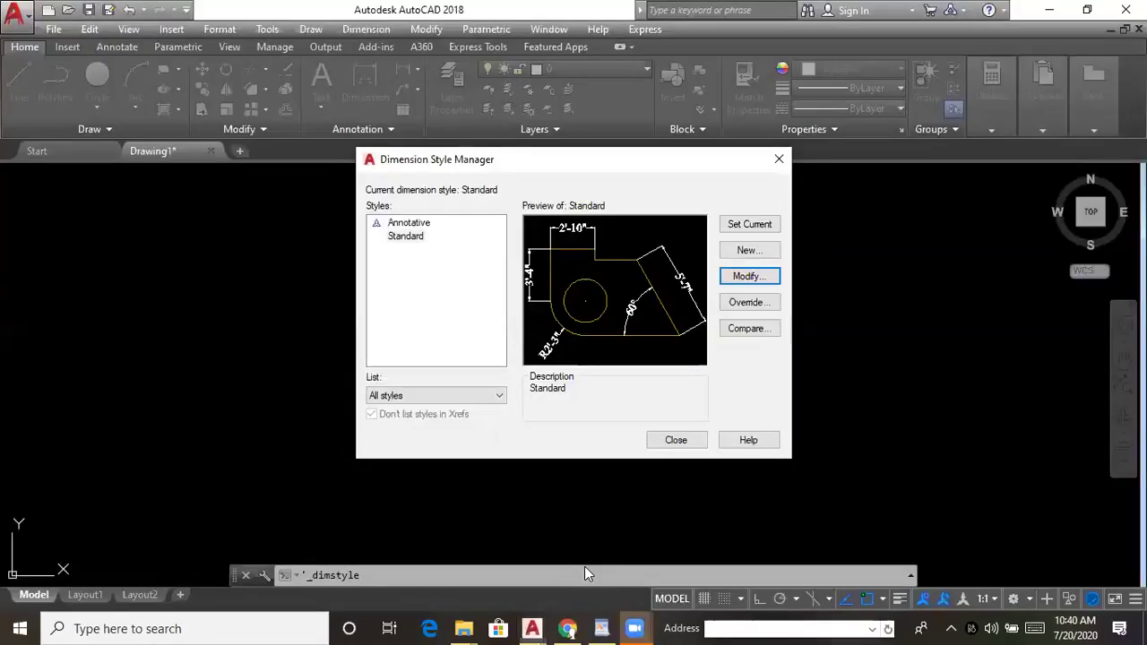
left_click(625, 168)
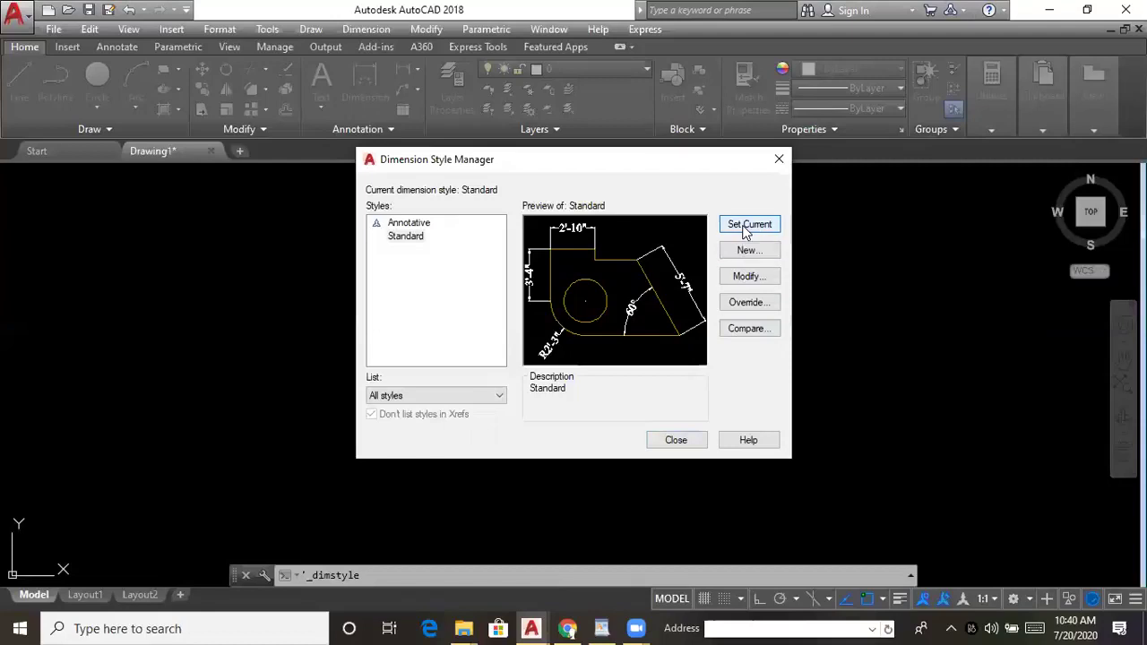
left_click(680, 444)
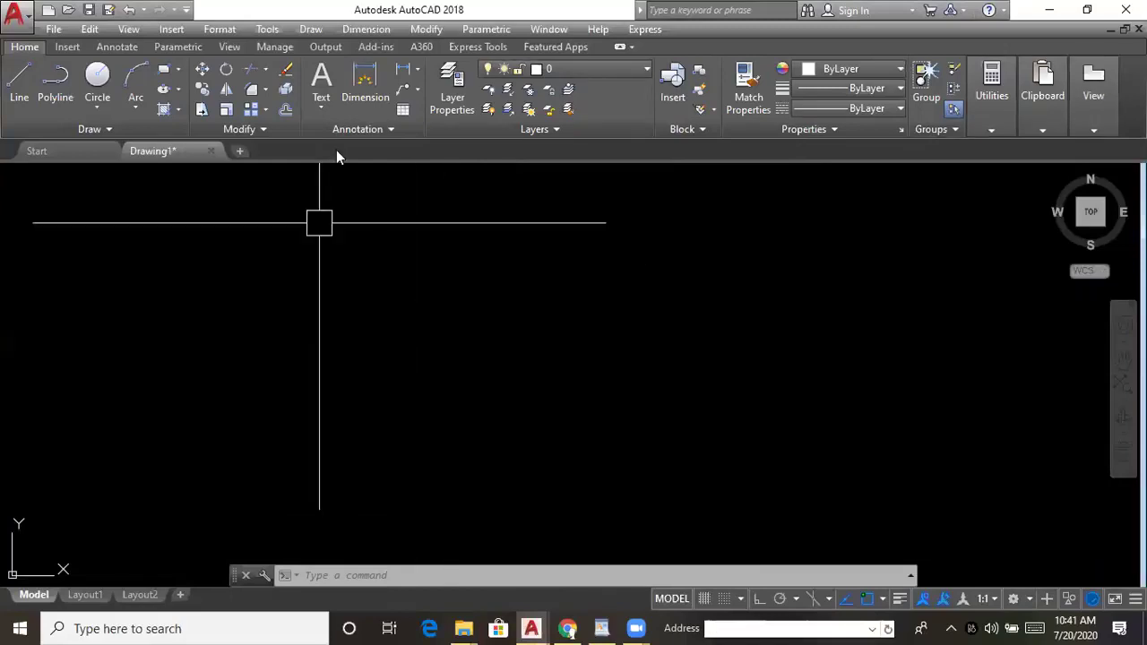
left_click(221, 34)
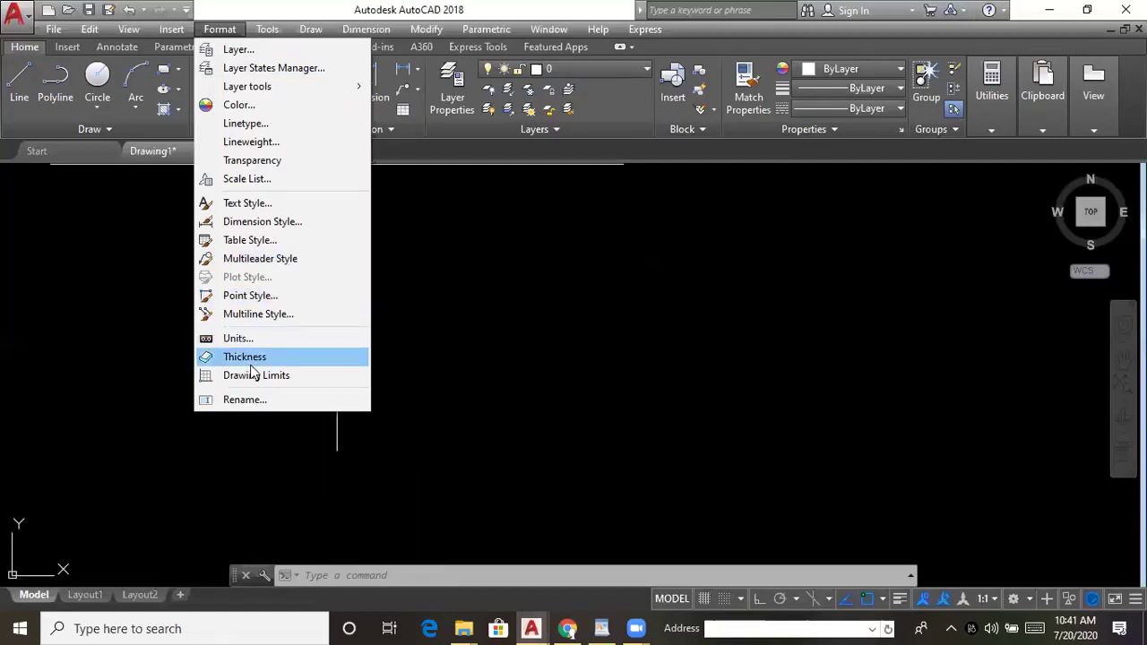
left_click(49, 241)
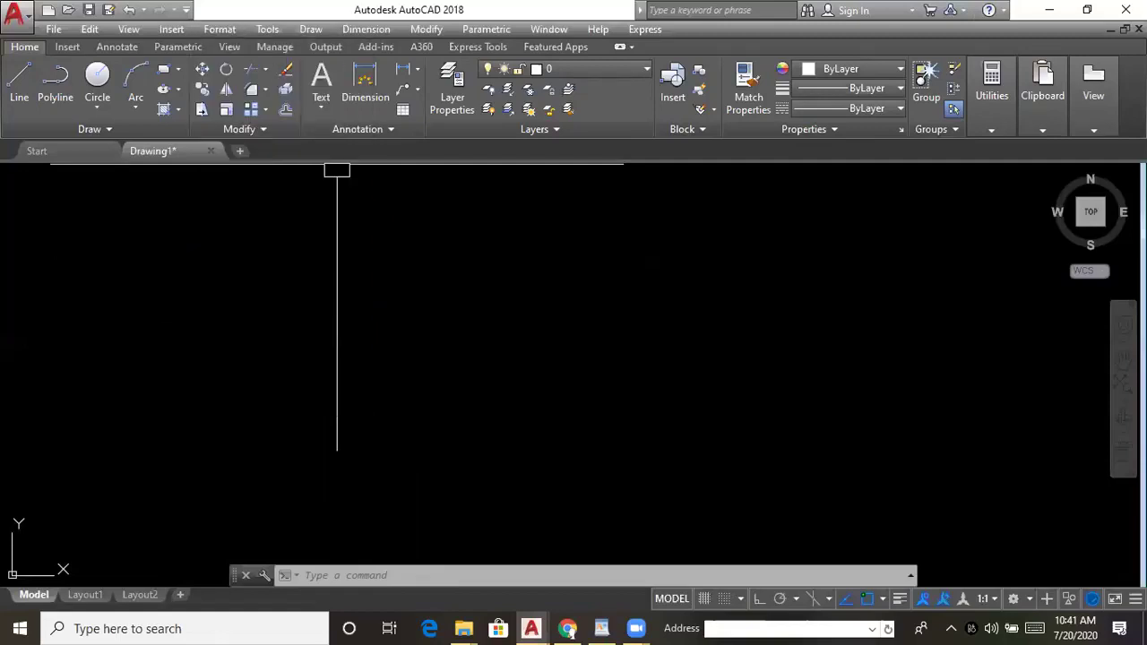
left_click(105, 240)
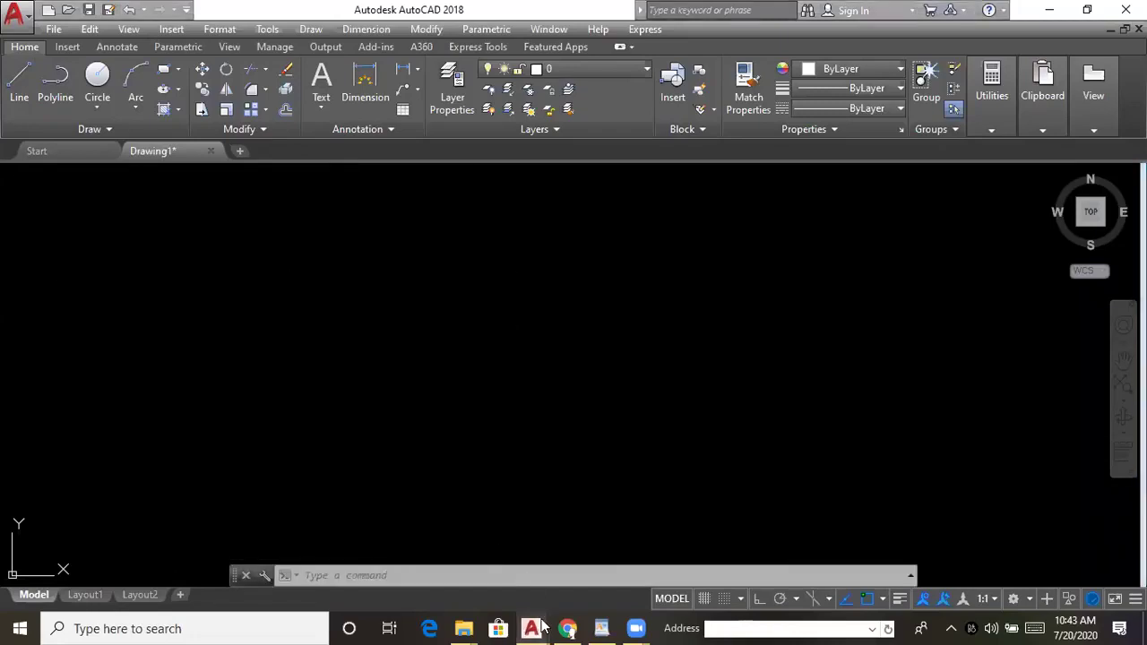
- Switch to the CAD 2D - Student document in WordPad and review its topic outline and command shortcut table
mouse_move(602, 628)
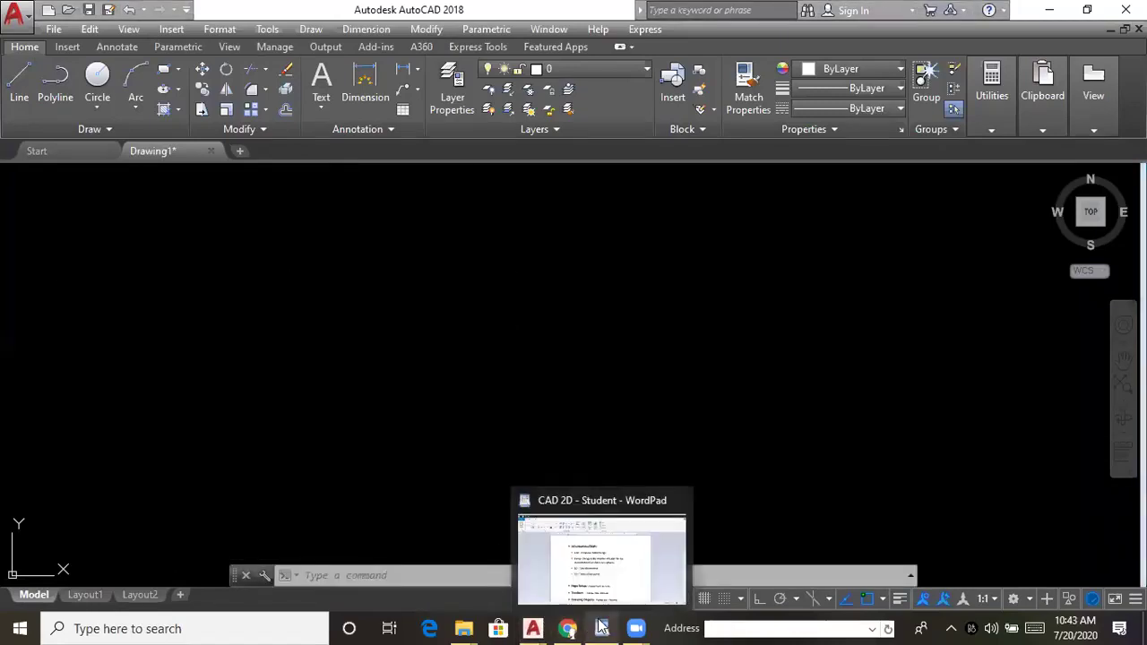
left_click(612, 589)
scroll(541, 475, "down", 10)
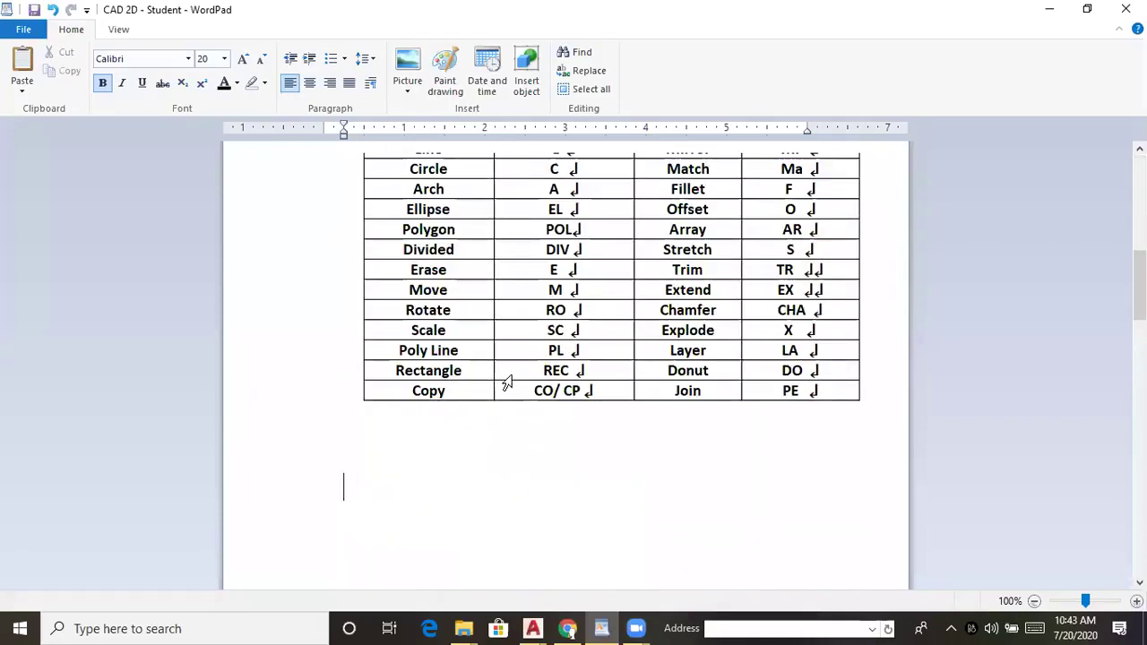
scroll(505, 382, "up", 2)
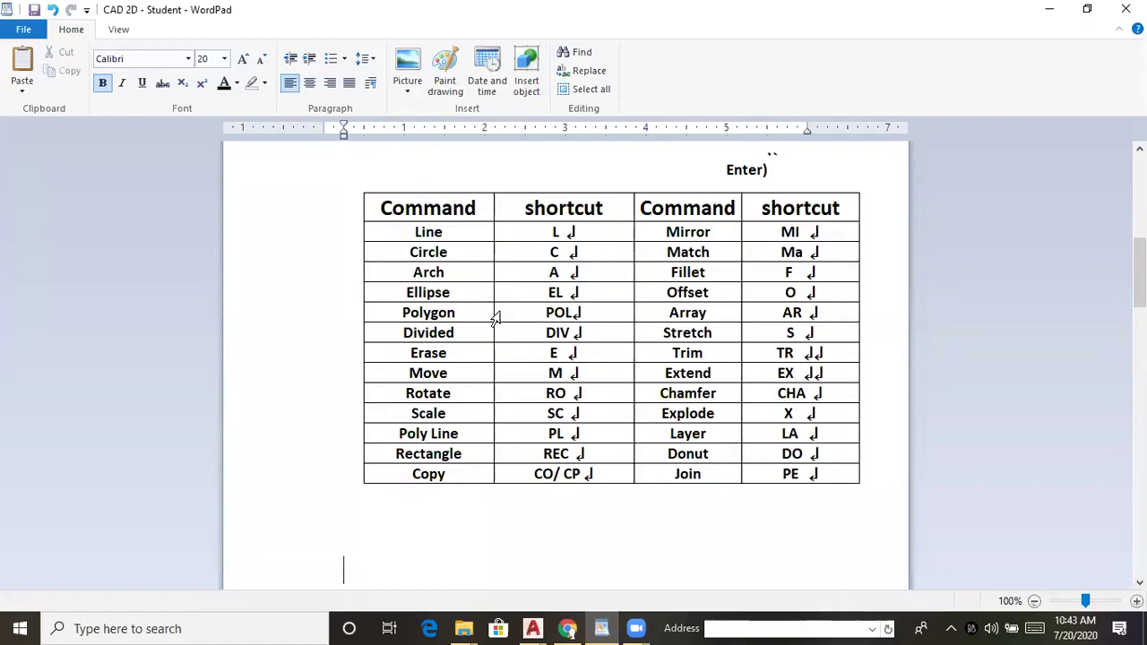
scroll(531, 359, "up", 5)
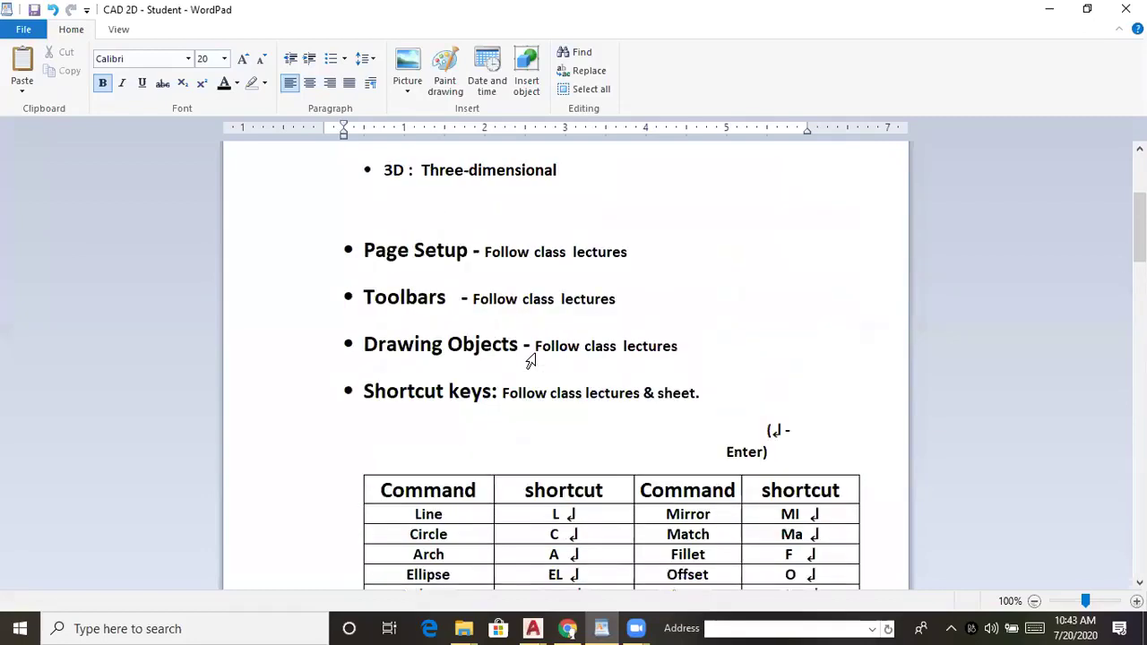
scroll(531, 358, "down", 4)
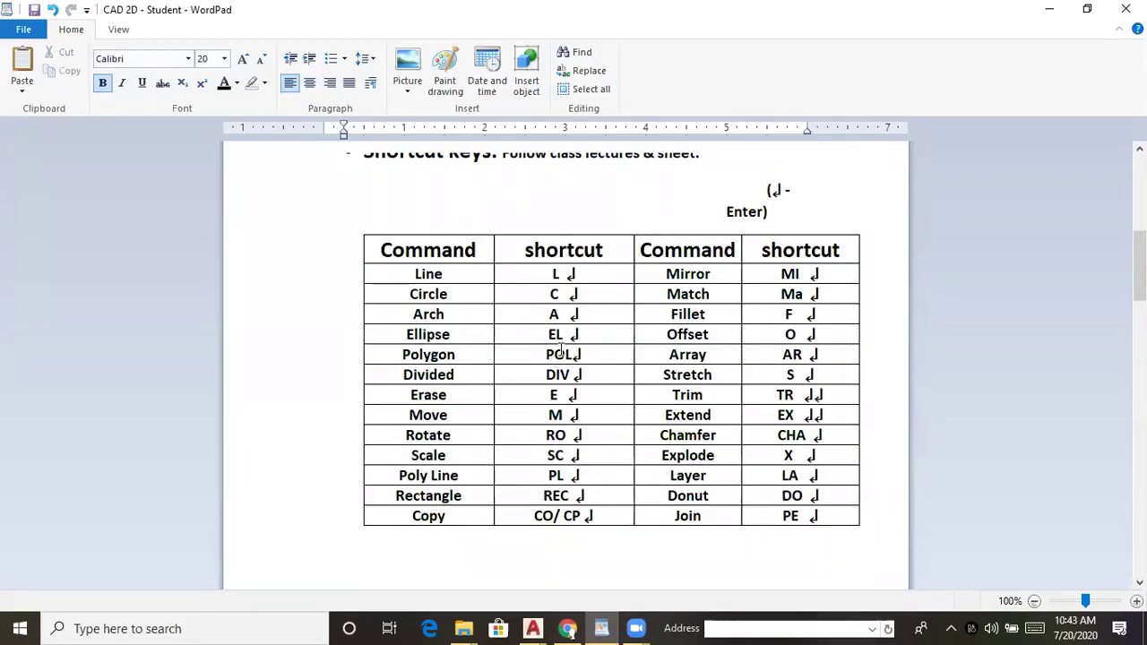
scroll(561, 351, "up", 5)
scroll(541, 371, "down", 2)
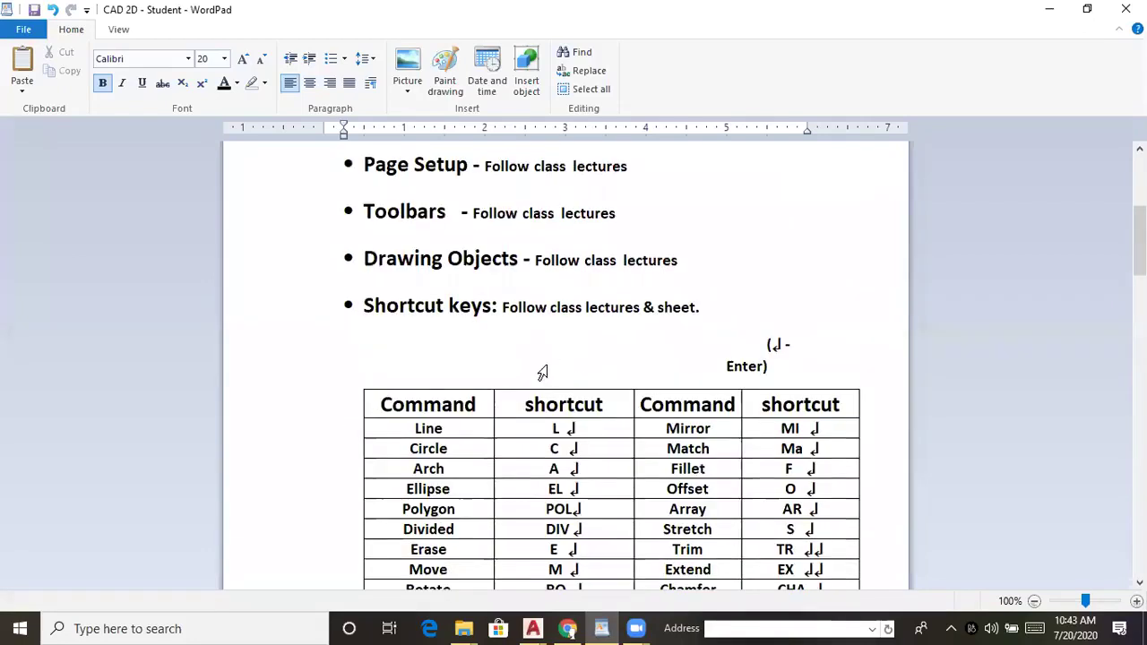
scroll(627, 394, "down", 3)
scroll(618, 363, "up", 1)
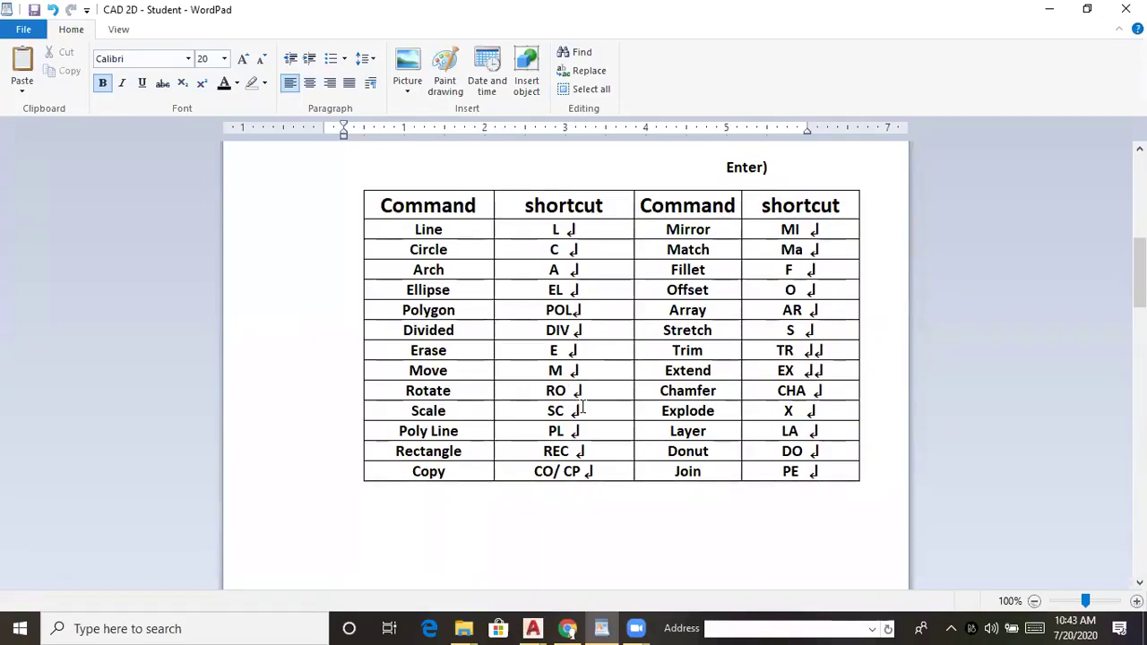
scroll(578, 410, "up", 3)
scroll(578, 412, "up", 5)
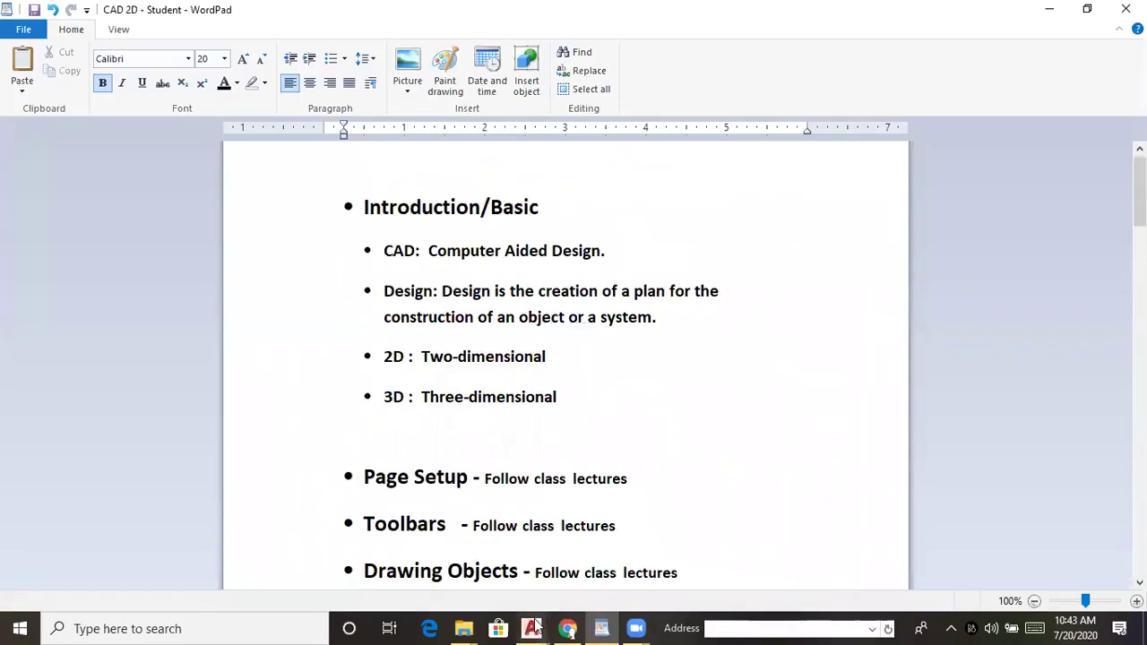
- Switch back to AutoCAD and draw a 20' horizontal line with Ortho mode on
mouse_move(534, 627)
left_click(569, 561)
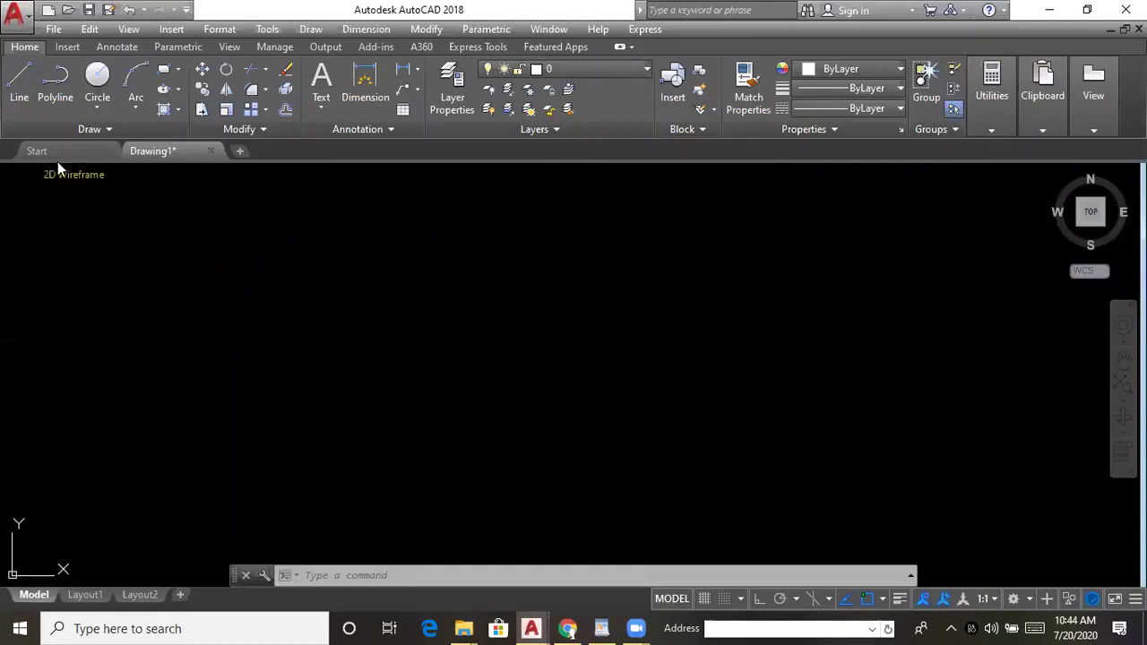
left_click(19, 90)
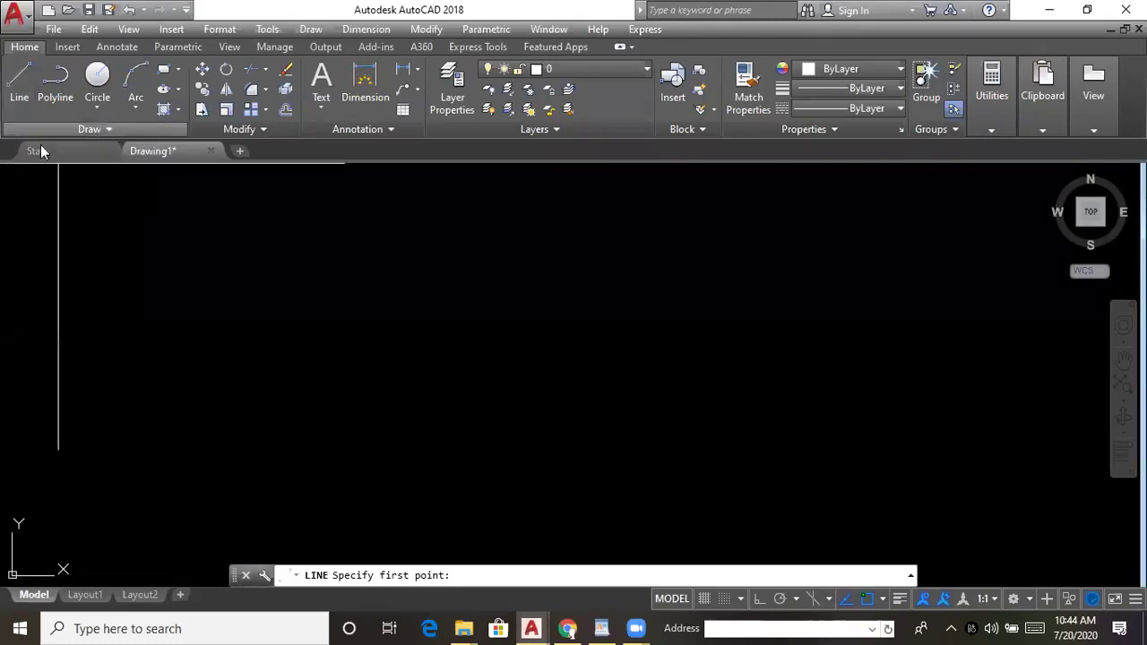
left_click(458, 346)
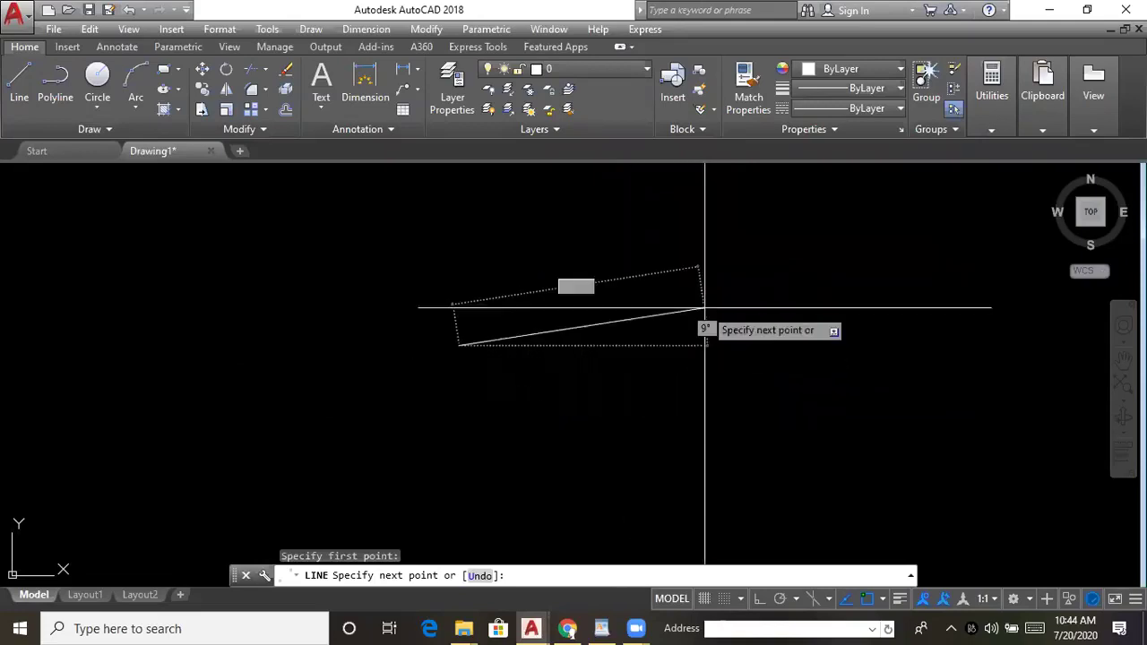
key("F8")
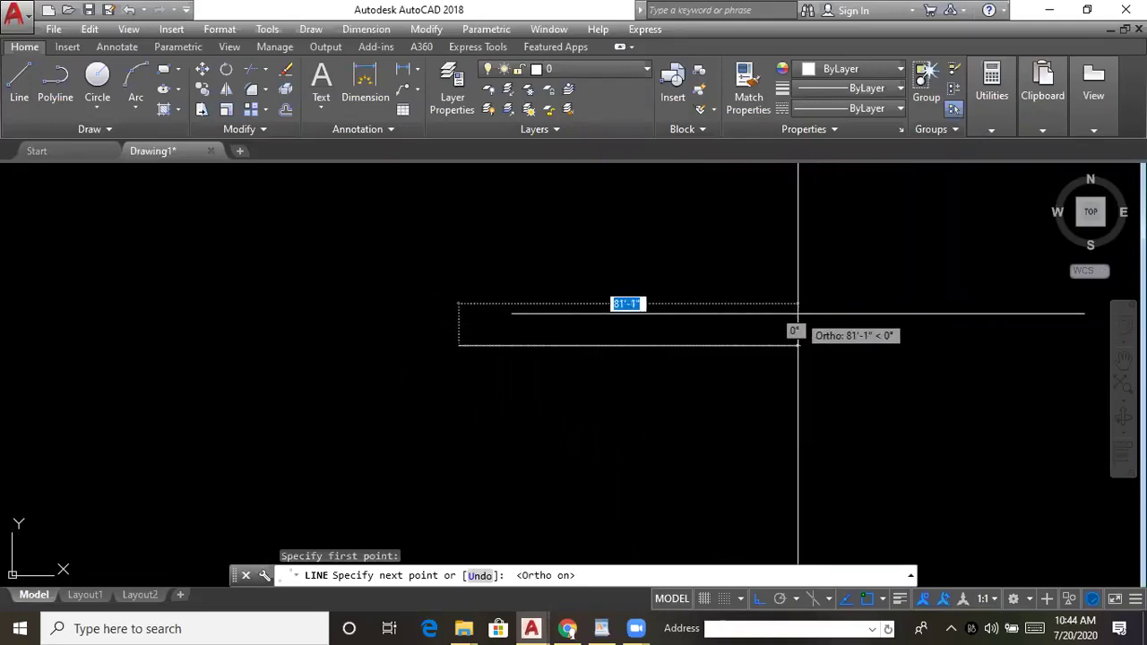
key("F8")
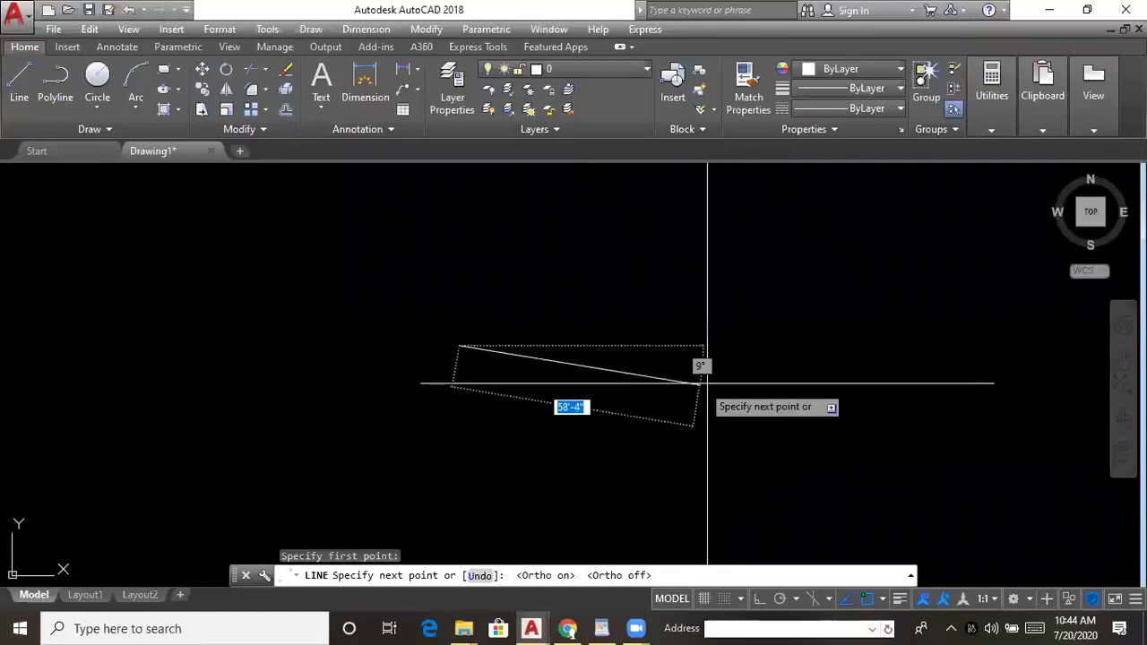
key("F8")
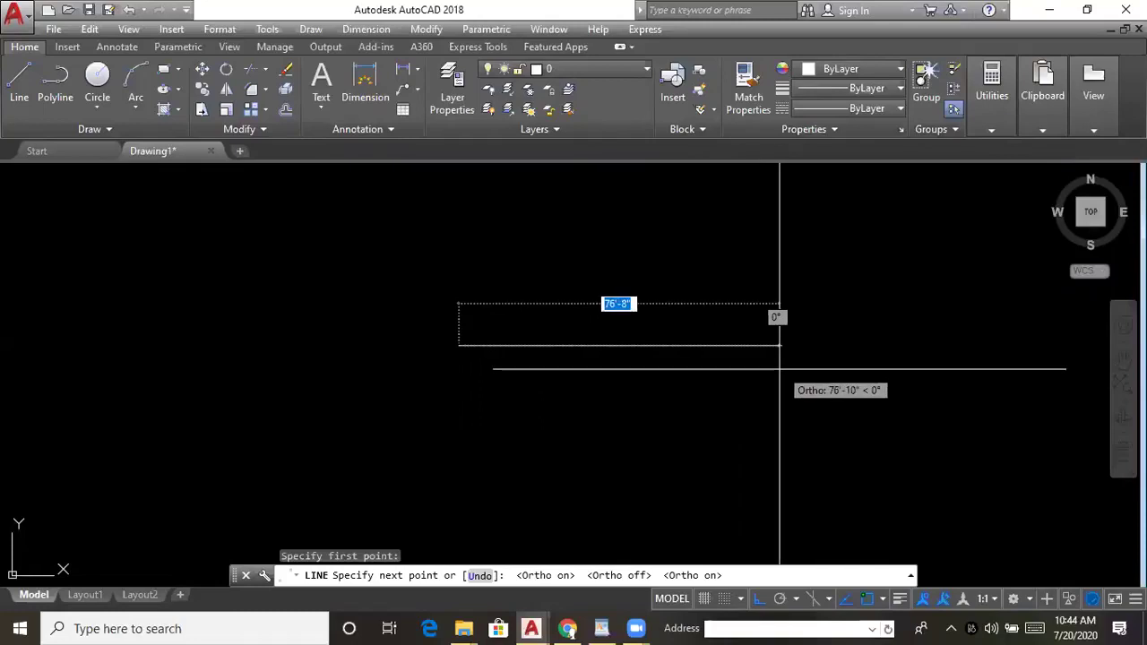
type("20")
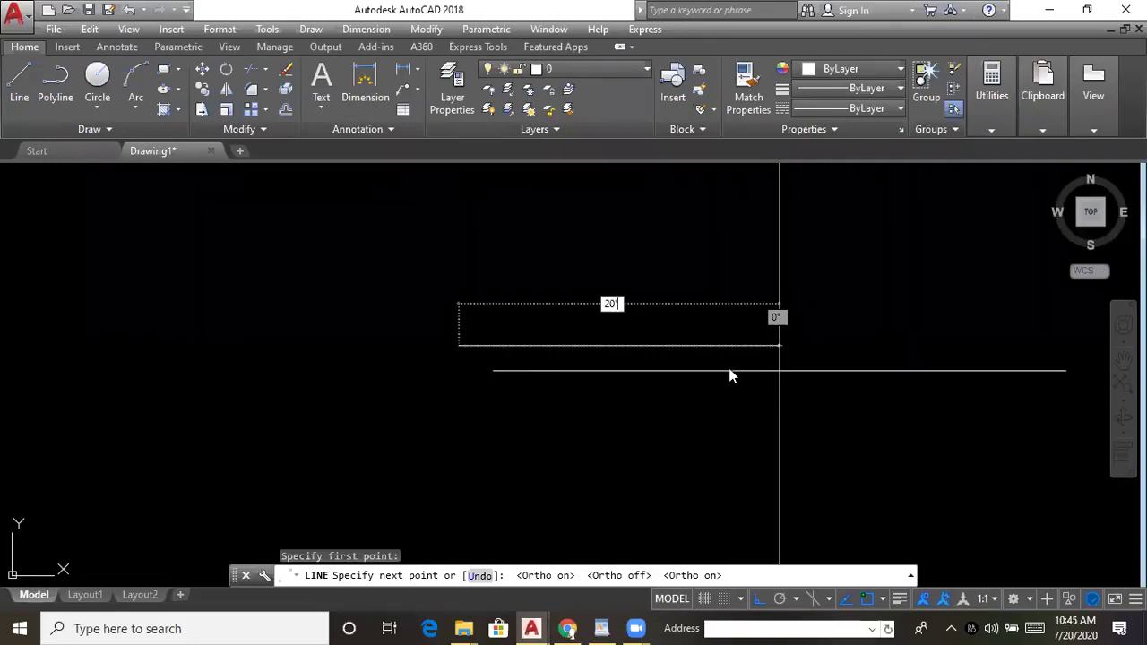
key("Return")
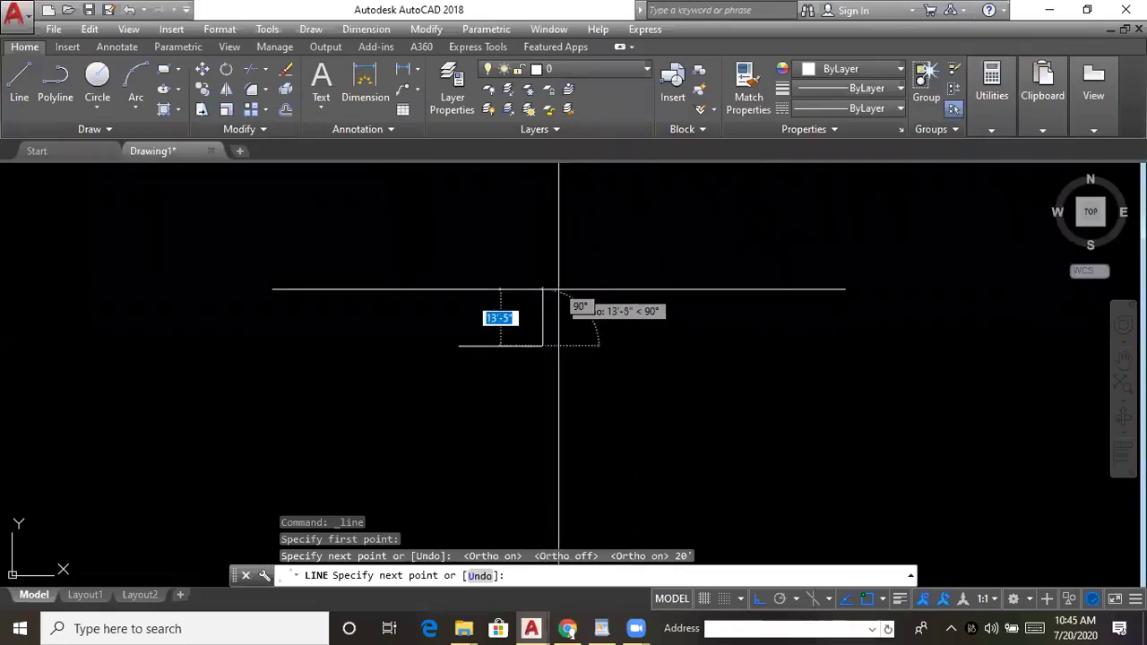
key("Return")
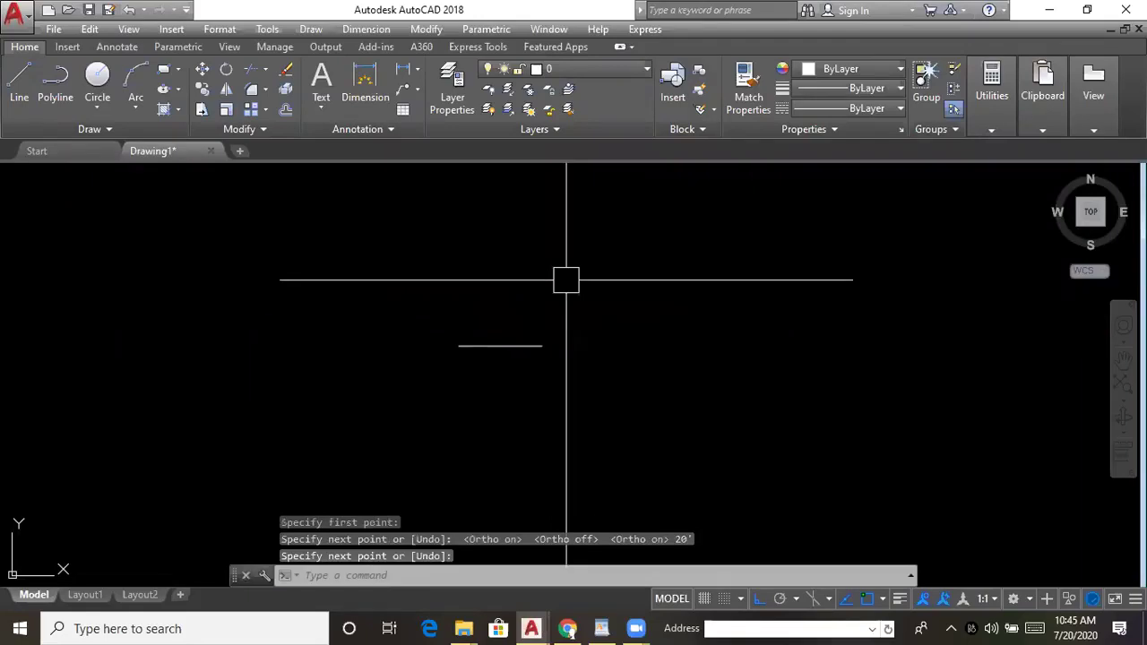
- Add a linear dimension between the horizontal line's two endpoints, placing the dimension line above it
scroll(499, 338, "up", 4)
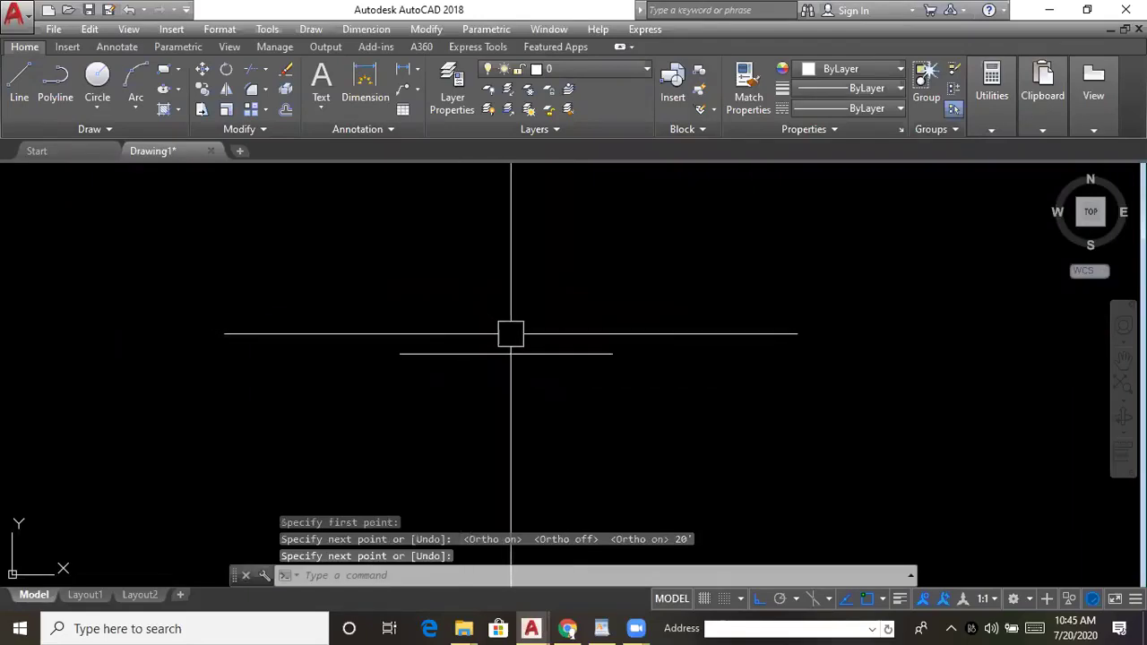
mouse_move(551, 382)
middle_mouse_down()
mouse_move(484, 397)
mouse_move(545, 389)
mouse_move(515, 423)
mouse_move(578, 407)
middle_mouse_up()
scroll(556, 397, "up", 2)
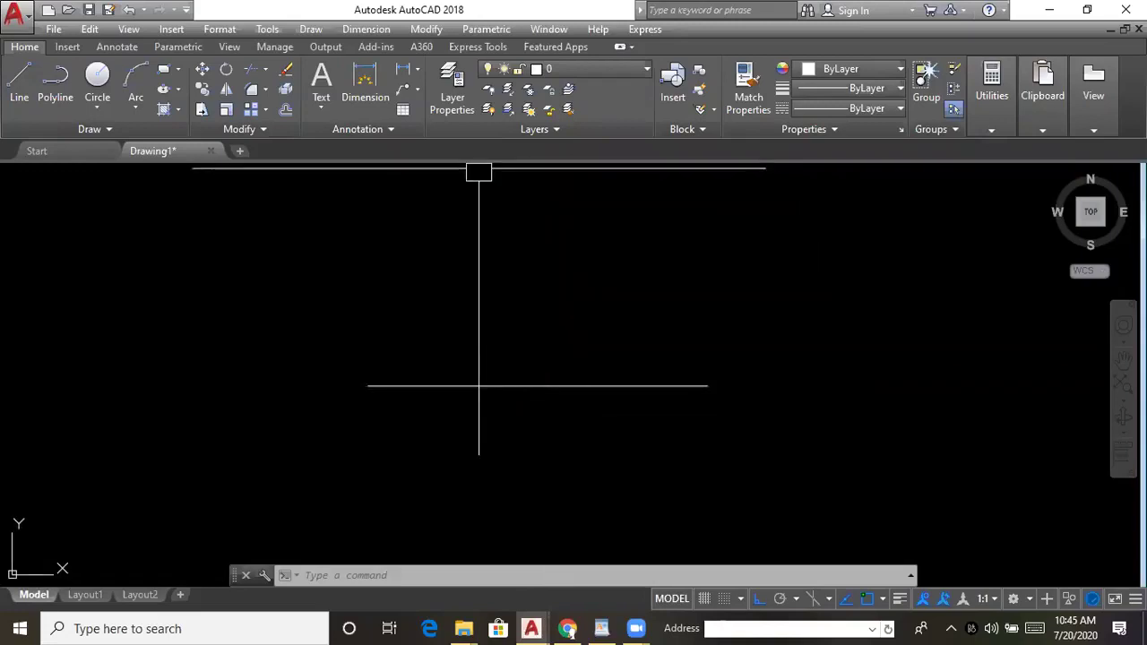
middle_click_drag(512, 379, 532, 410)
middle_click_drag(558, 350, 522, 351)
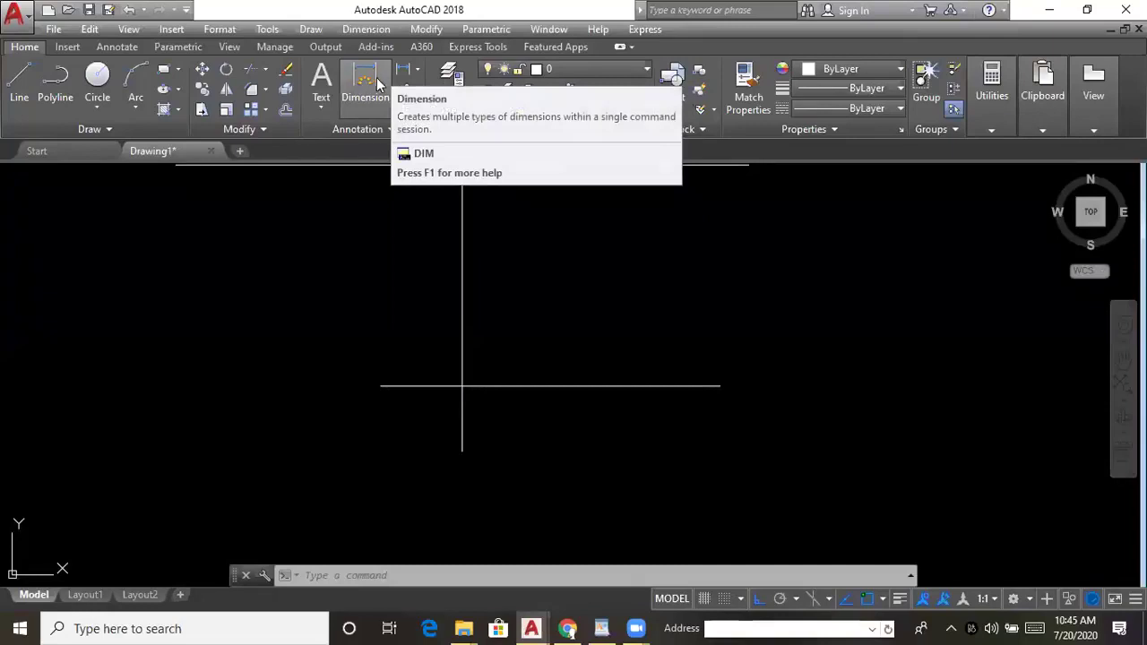
left_click(403, 70)
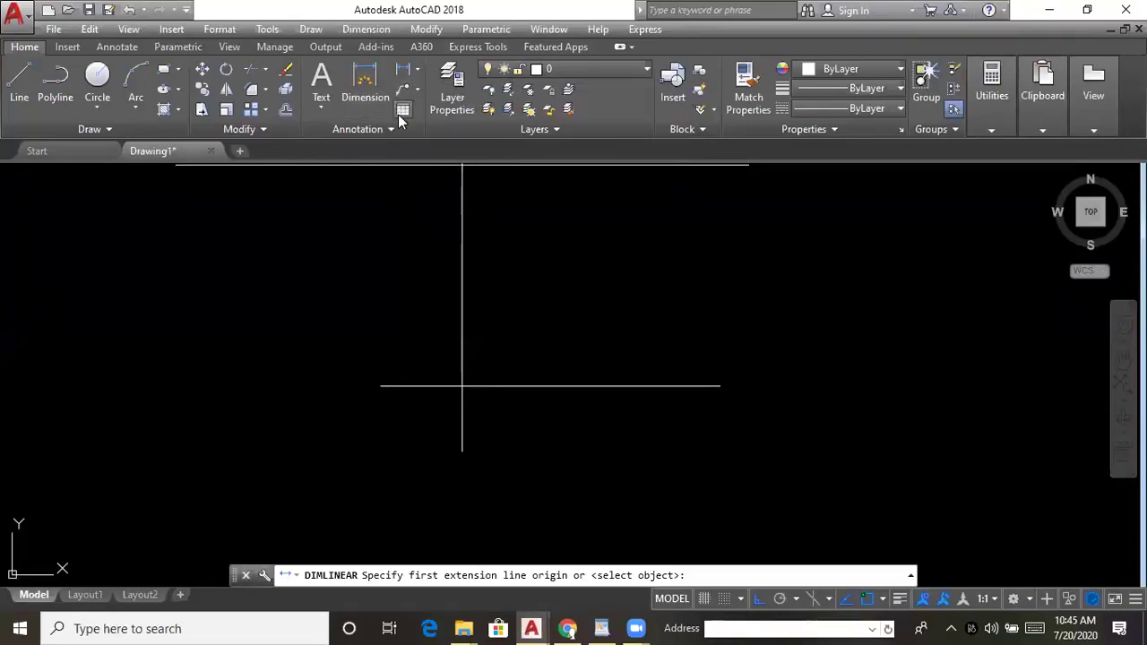
left_click(380, 385)
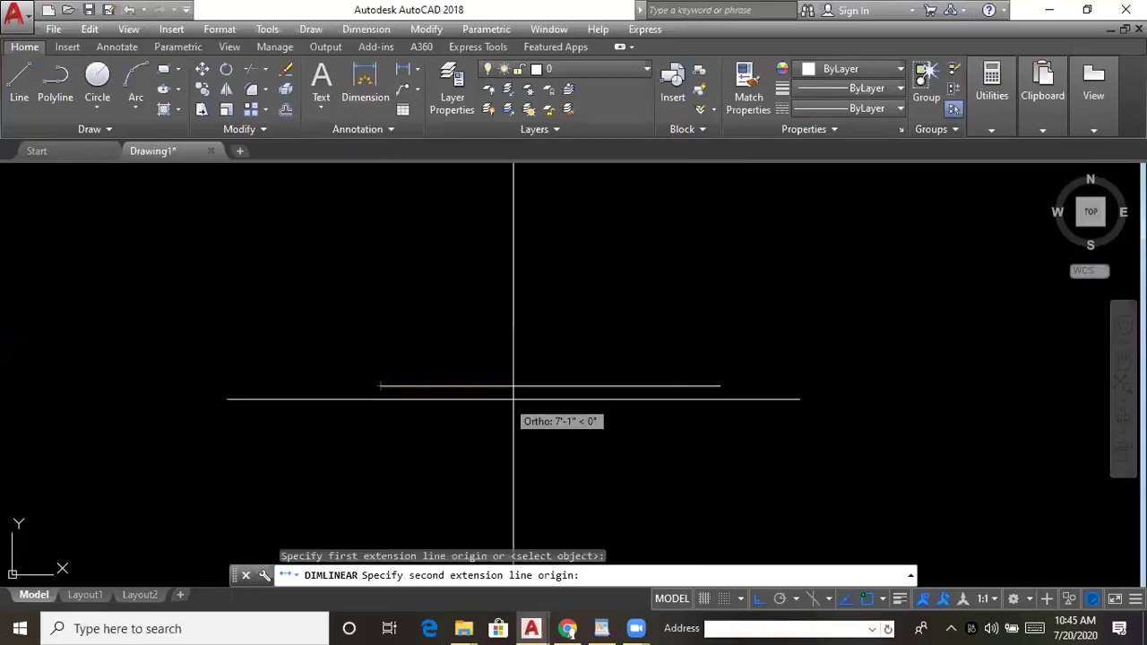
left_click(720, 385)
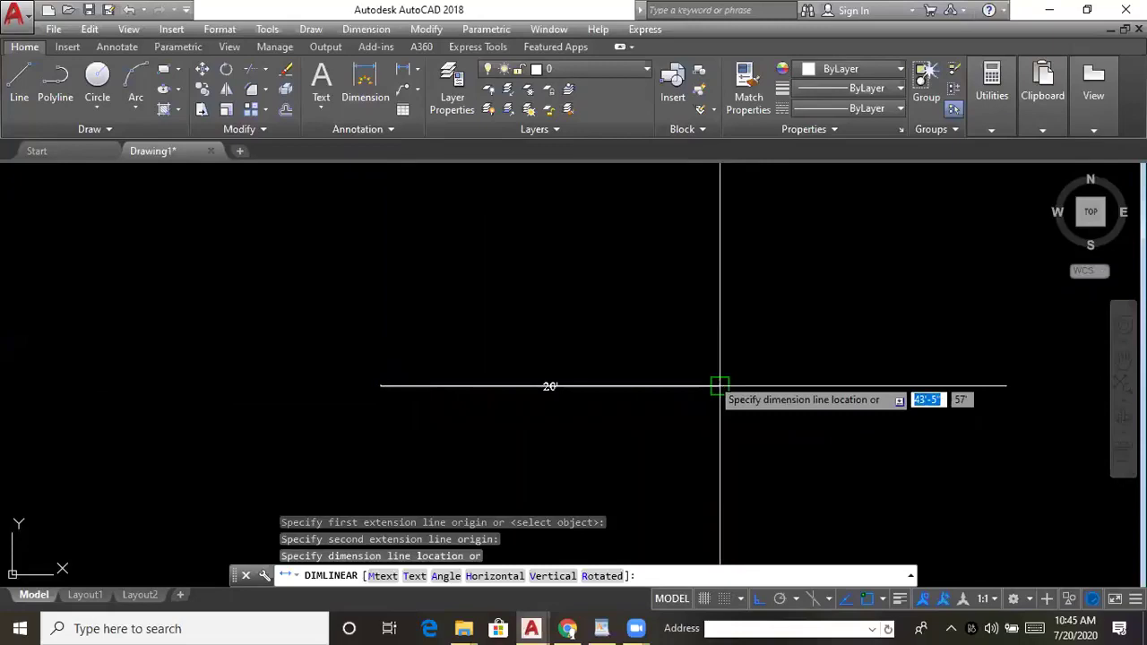
left_click(686, 311)
scroll(529, 329, "up", 5)
middle_click_drag(529, 329, 632, 249)
scroll(635, 242, "down", 5)
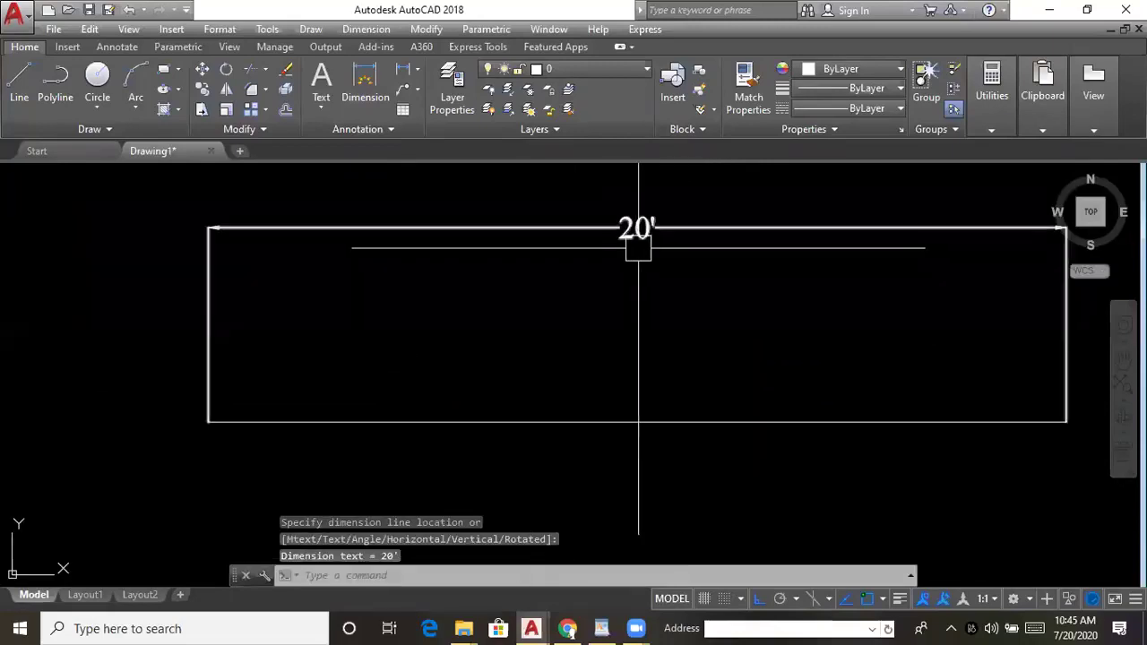
scroll(520, 248, "up", 2)
mouse_move(546, 367)
middle_mouse_down()
mouse_move(540, 340)
mouse_move(560, 324)
middle_mouse_up()
scroll(540, 338, "down", 2)
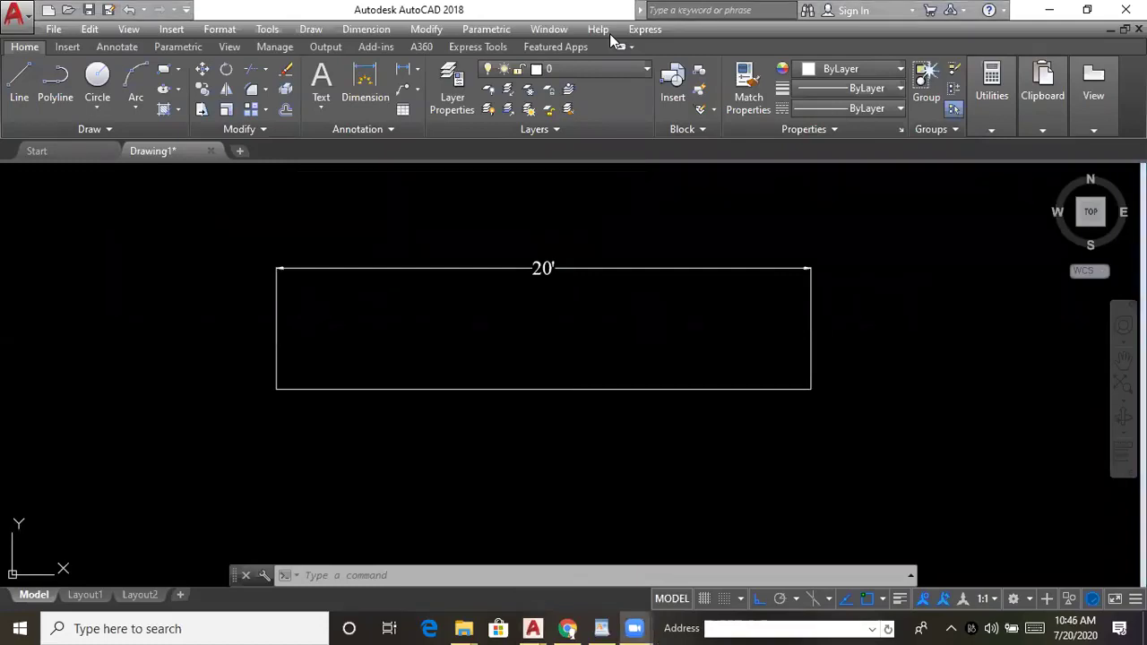
left_click(768, 302)
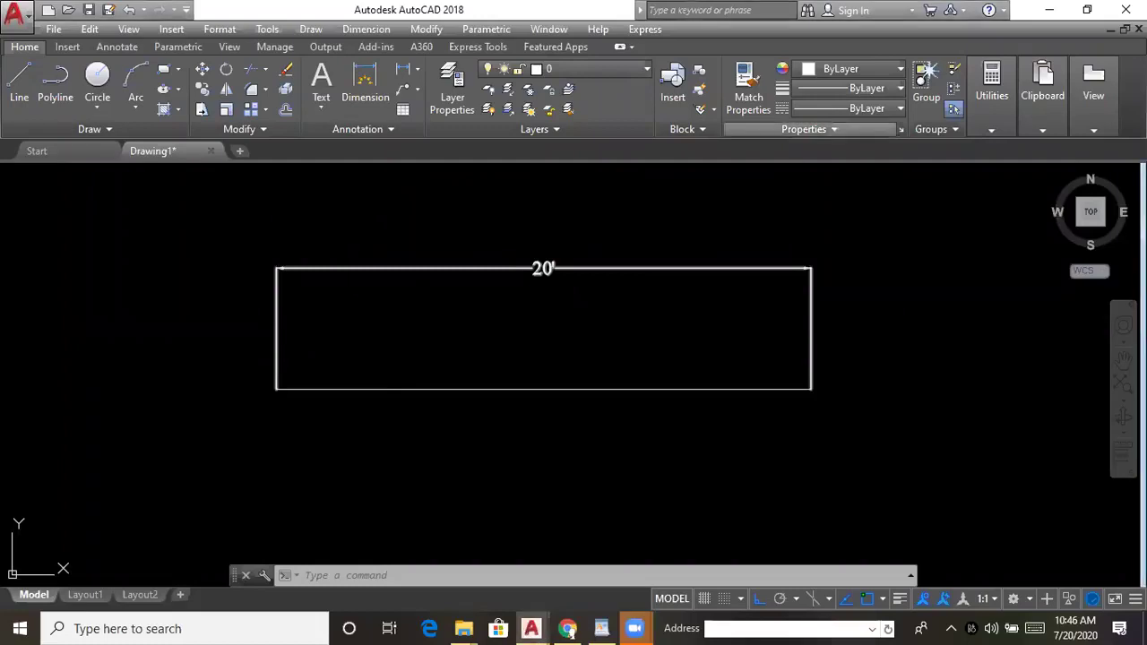
middle_click_drag(489, 342, 457, 328)
type("d")
key("Return")
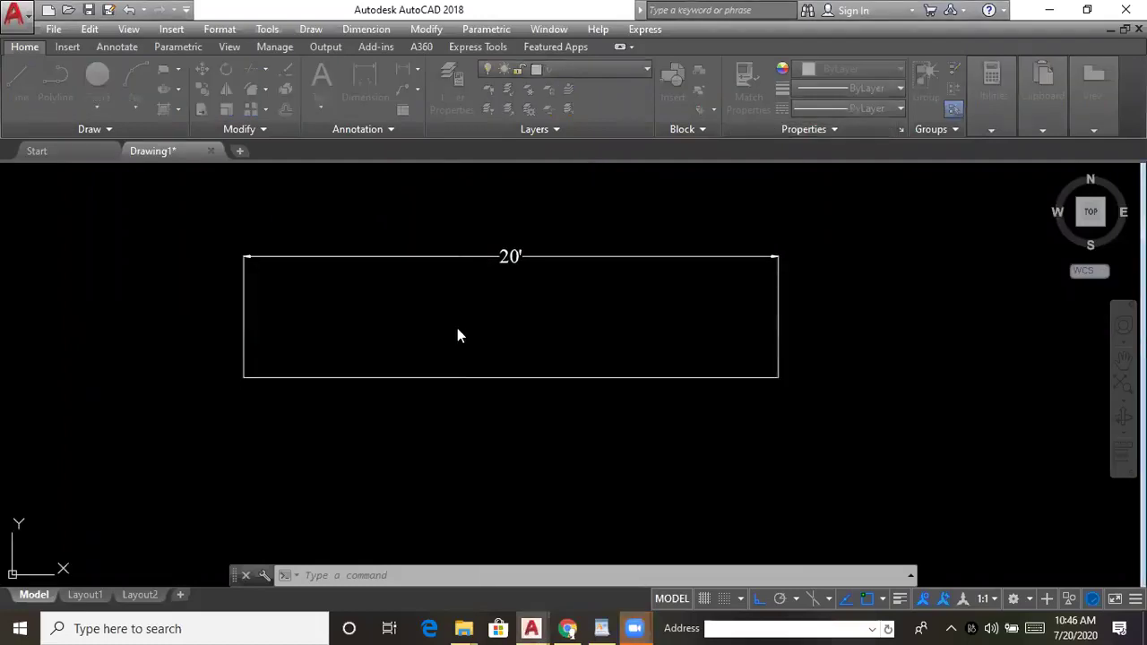
left_click(775, 159)
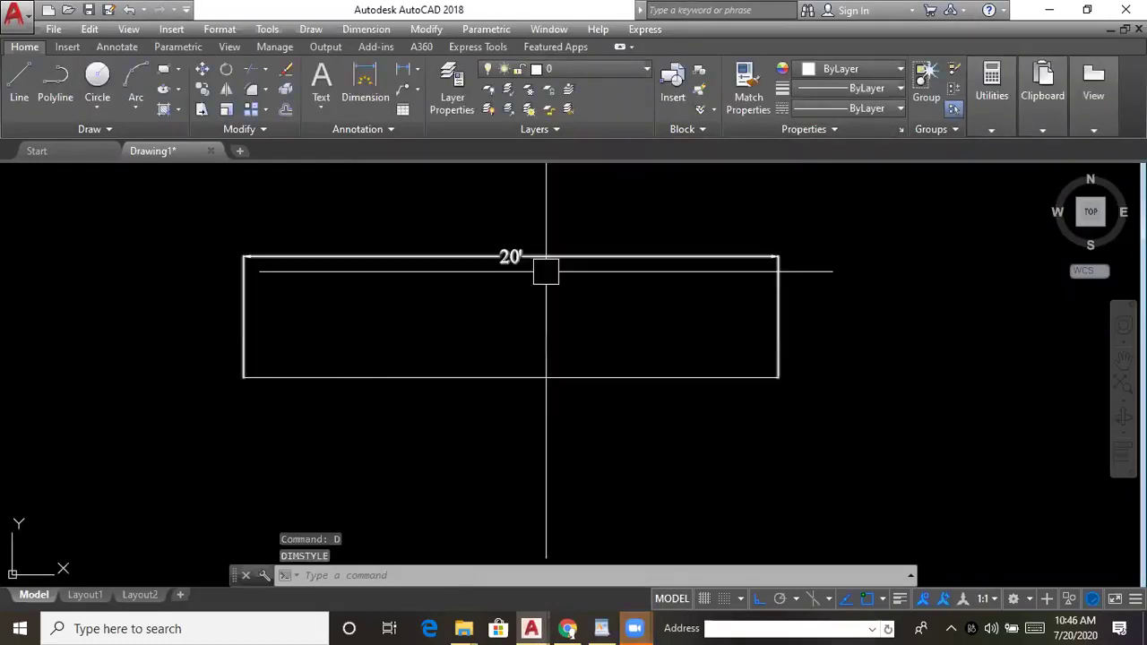
left_click(401, 72)
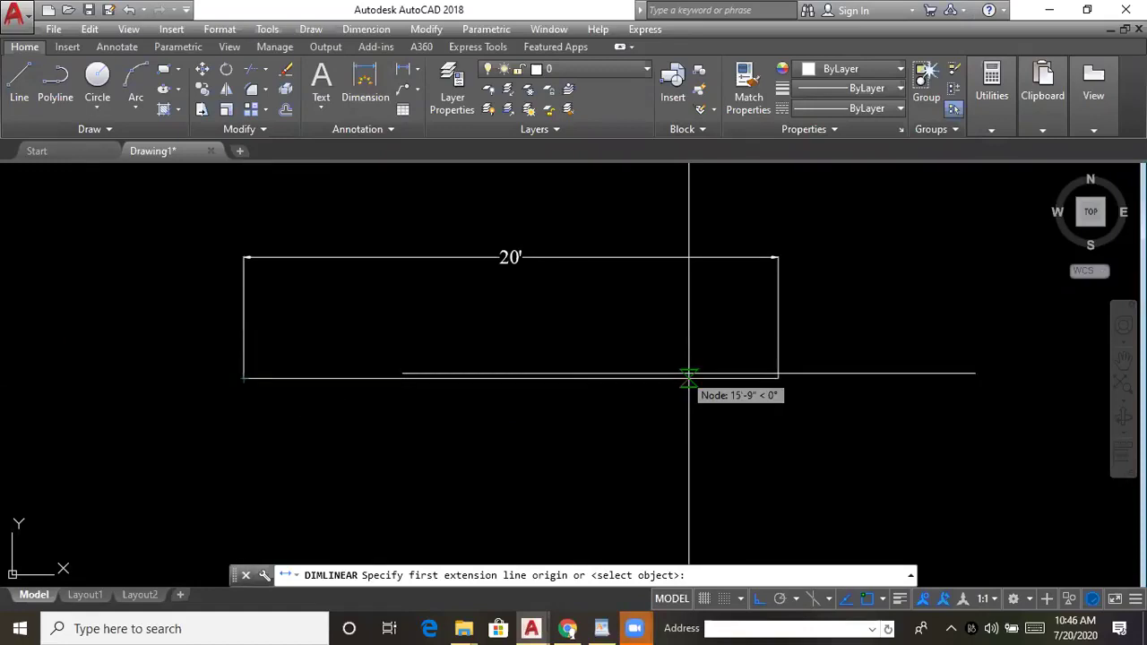
key("Escape")
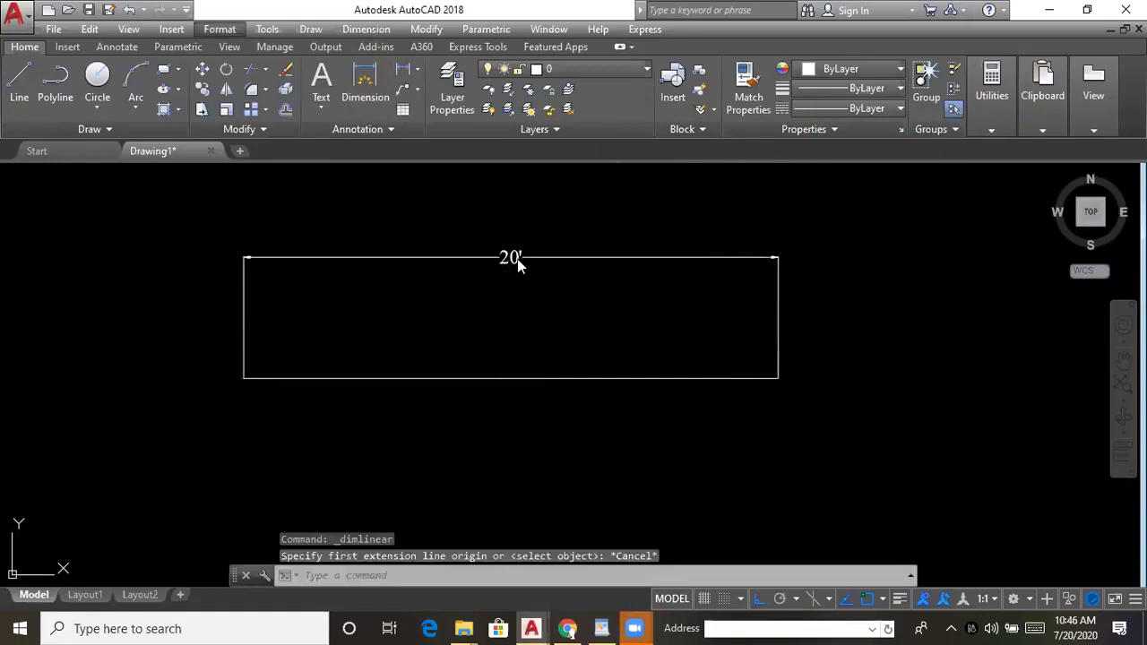
- Erase the 20' line together with its linear dimension
scroll(517, 264, "up", 2)
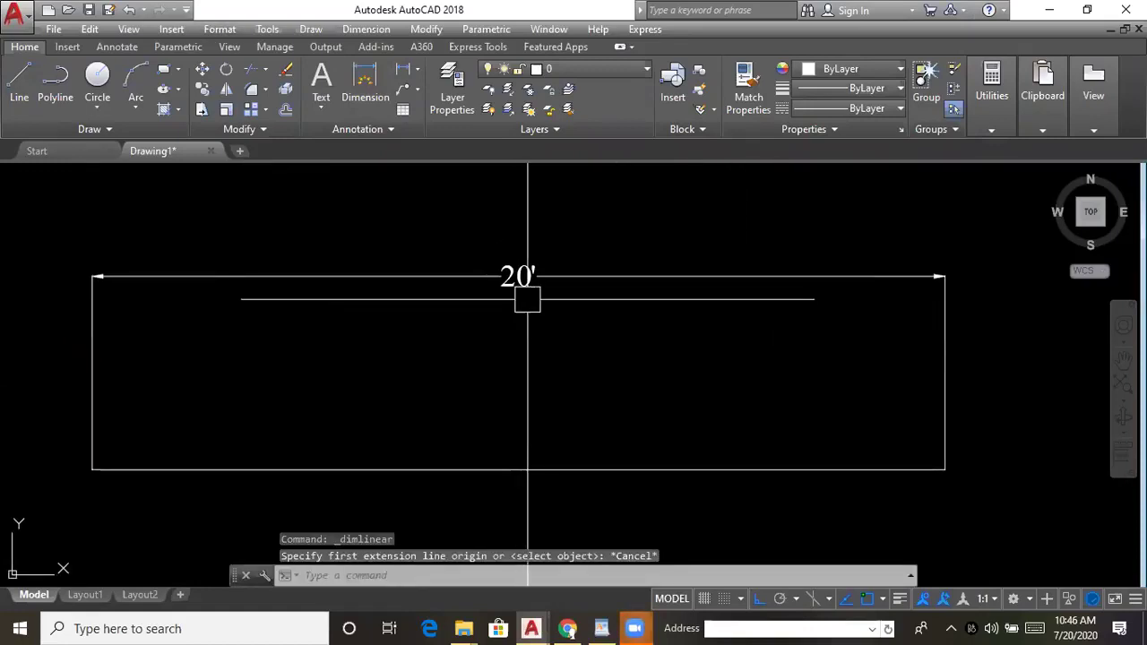
scroll(534, 303, "down", 2)
middle_click_drag(534, 303, 535, 261)
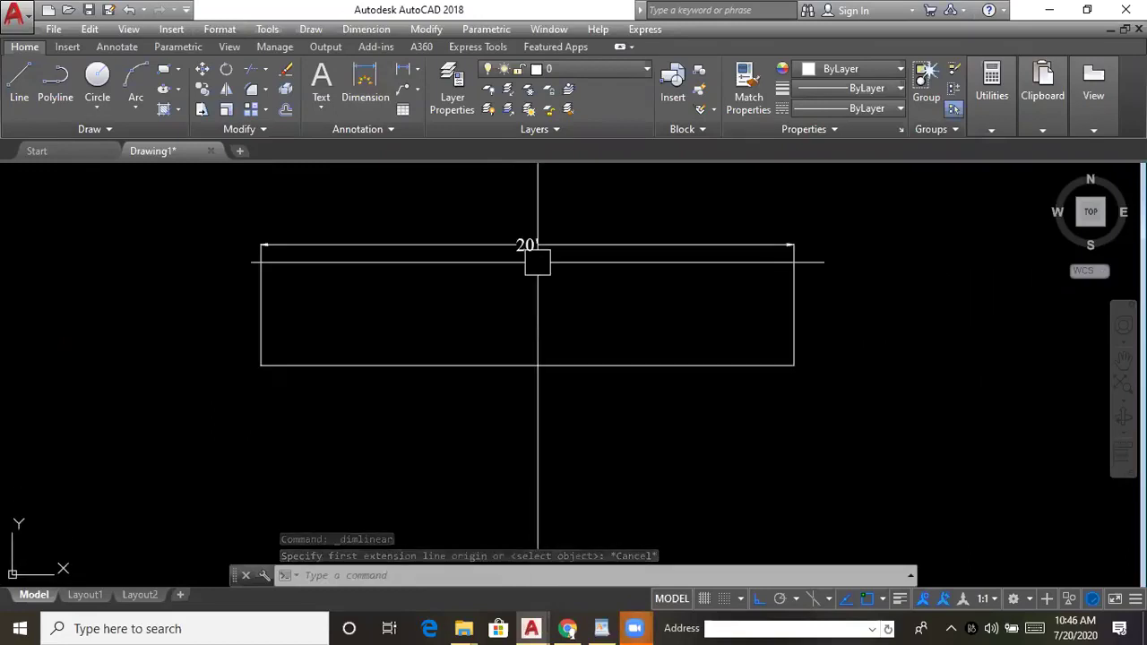
mouse_move(532, 313)
middle_mouse_down()
mouse_move(548, 319)
mouse_move(482, 274)
mouse_move(530, 292)
middle_mouse_up()
scroll(535, 299, "down", 2)
left_click(717, 236)
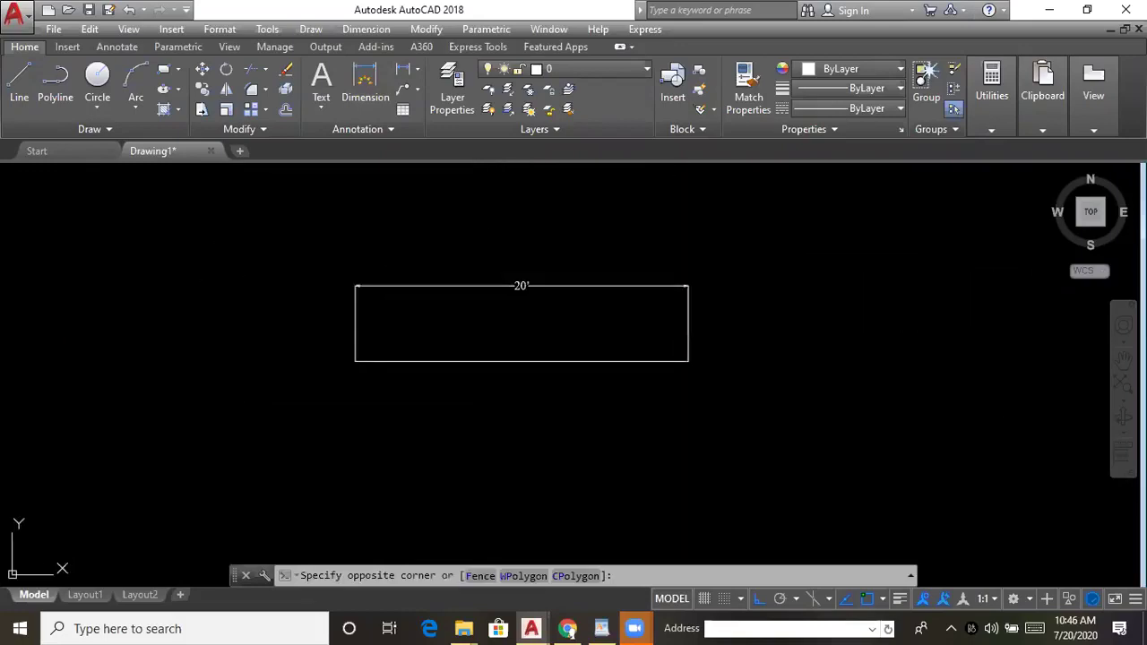
left_click(322, 422)
key("Delete")
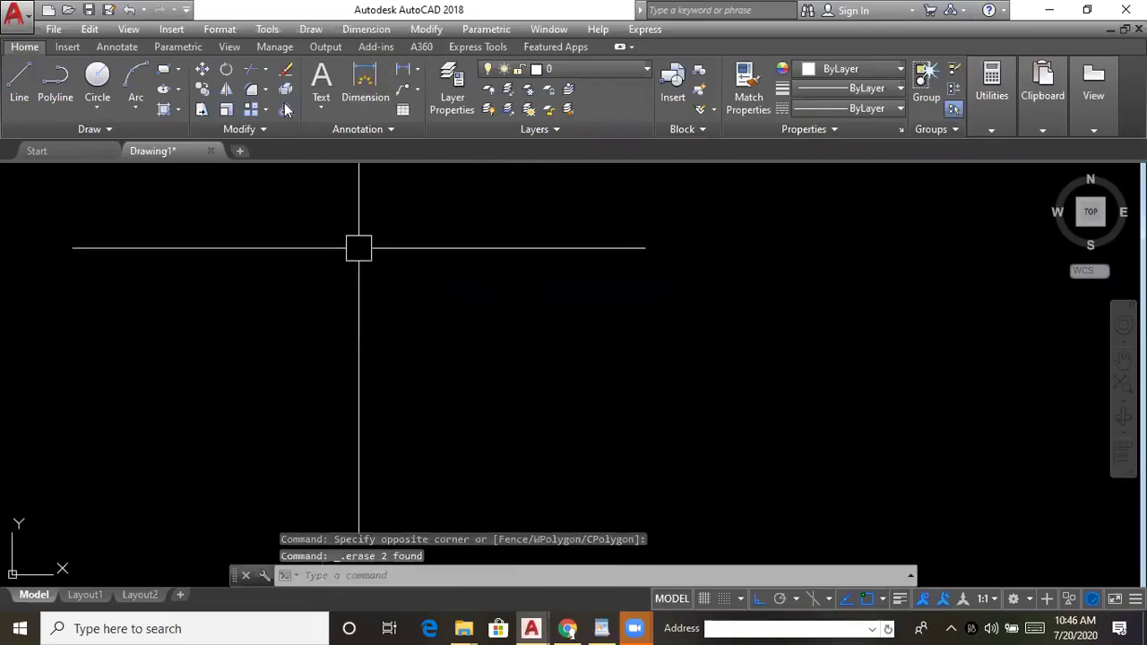
left_click(186, 10)
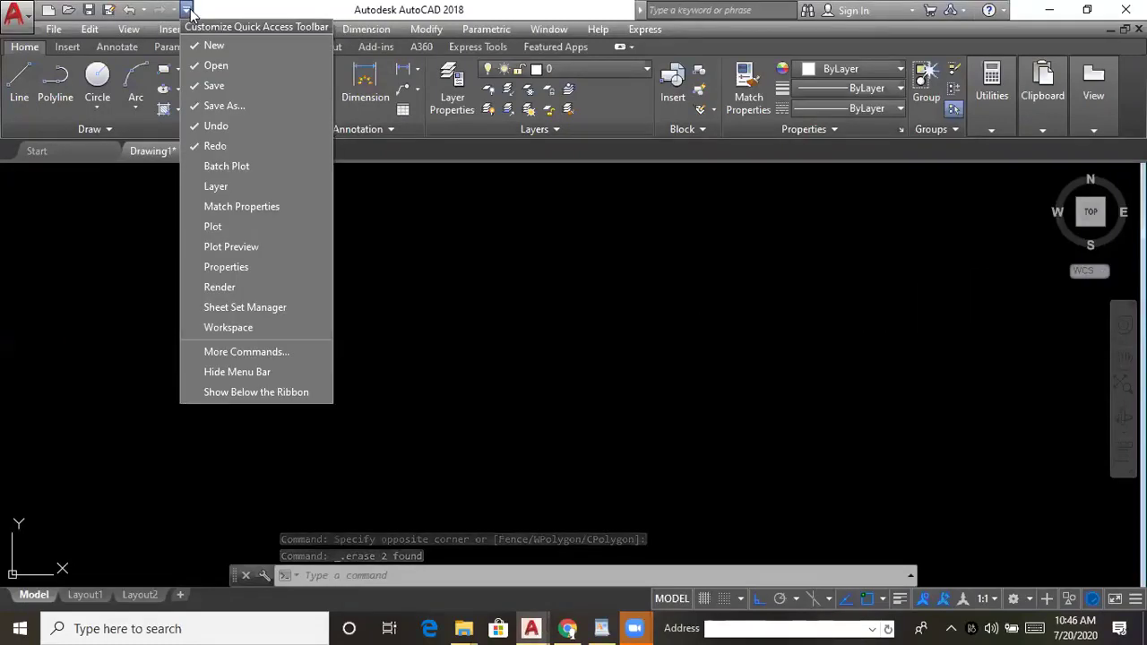
left_click(172, 55)
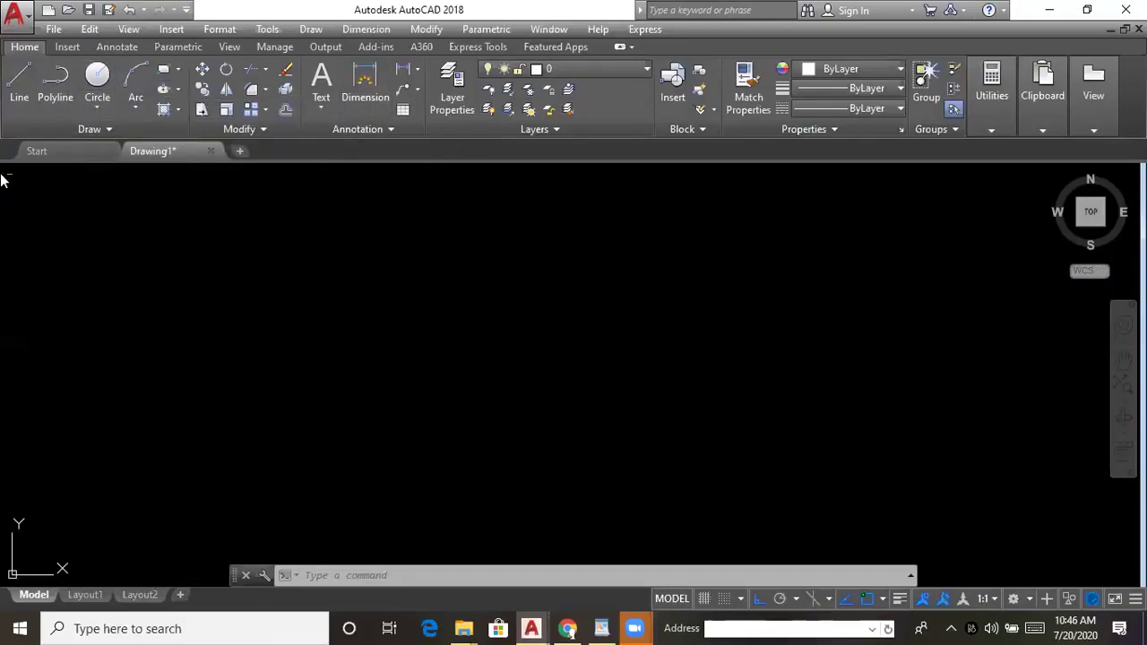
left_click(19, 90)
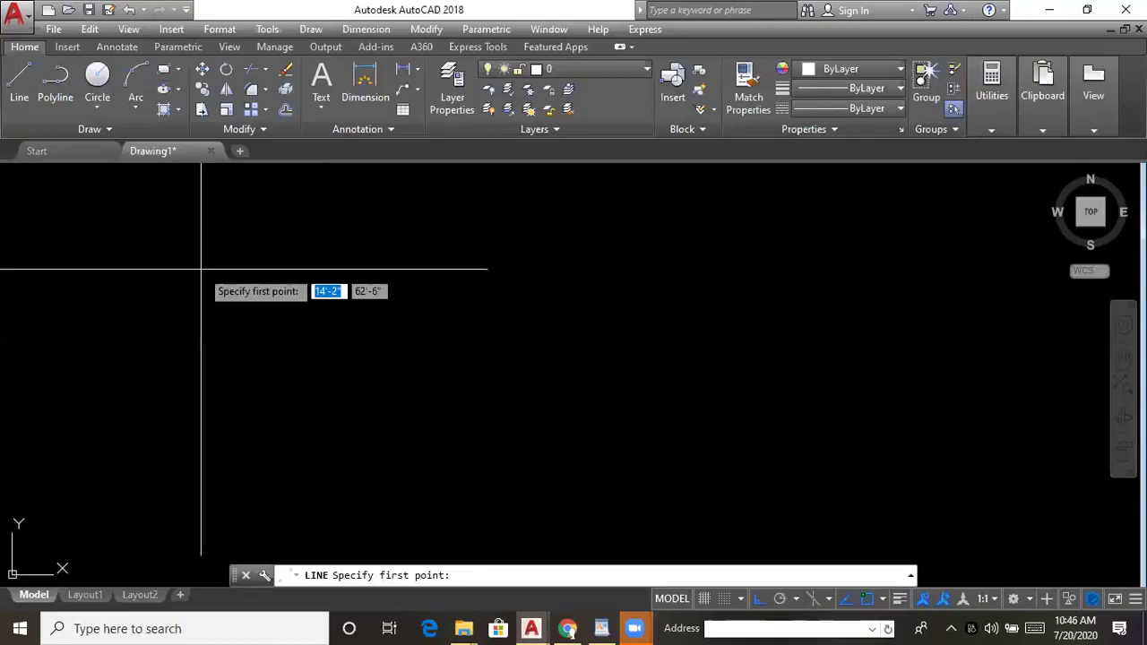
key("Escape")
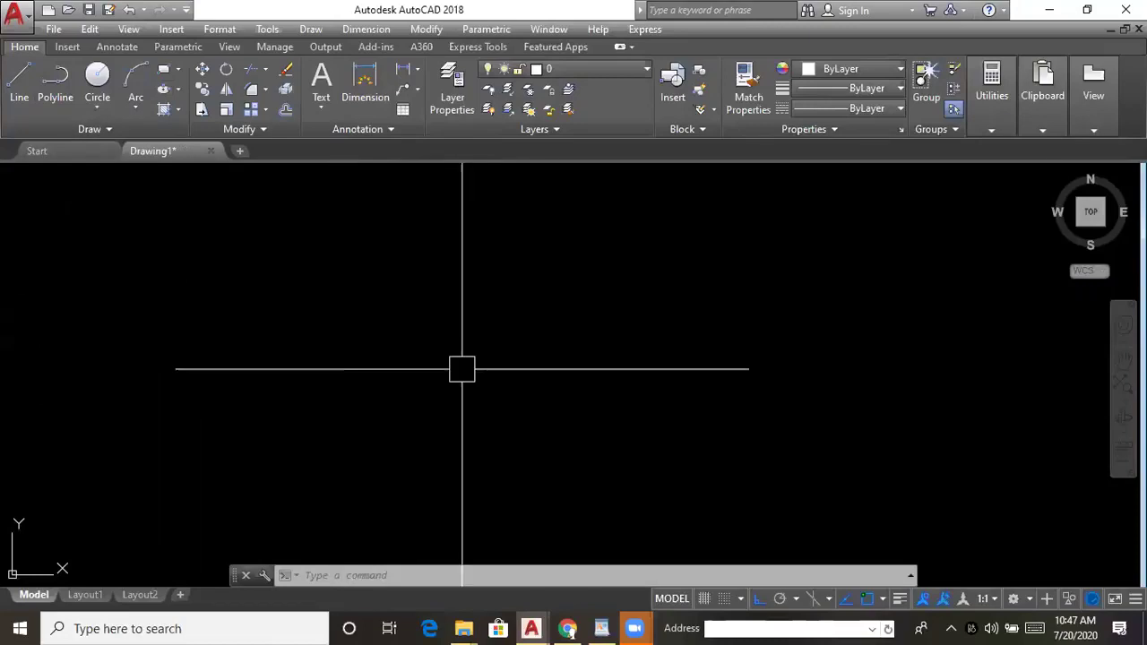
- Draw a horizontal line followed by a shorter vertical segment running down from its right end
type("l")
key("Return")
left_click(401, 348)
left_click(702, 443)
key("Escape")
- Erase the two connected horizontal and vertical line segments
left_click(843, 256)
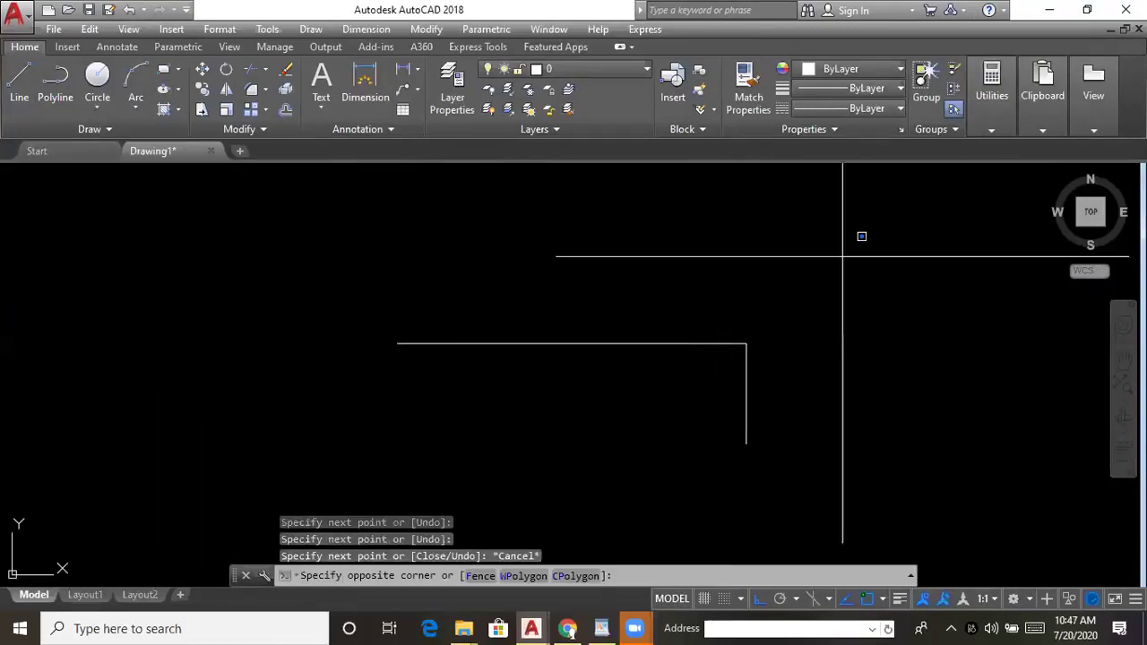
left_click(286, 455)
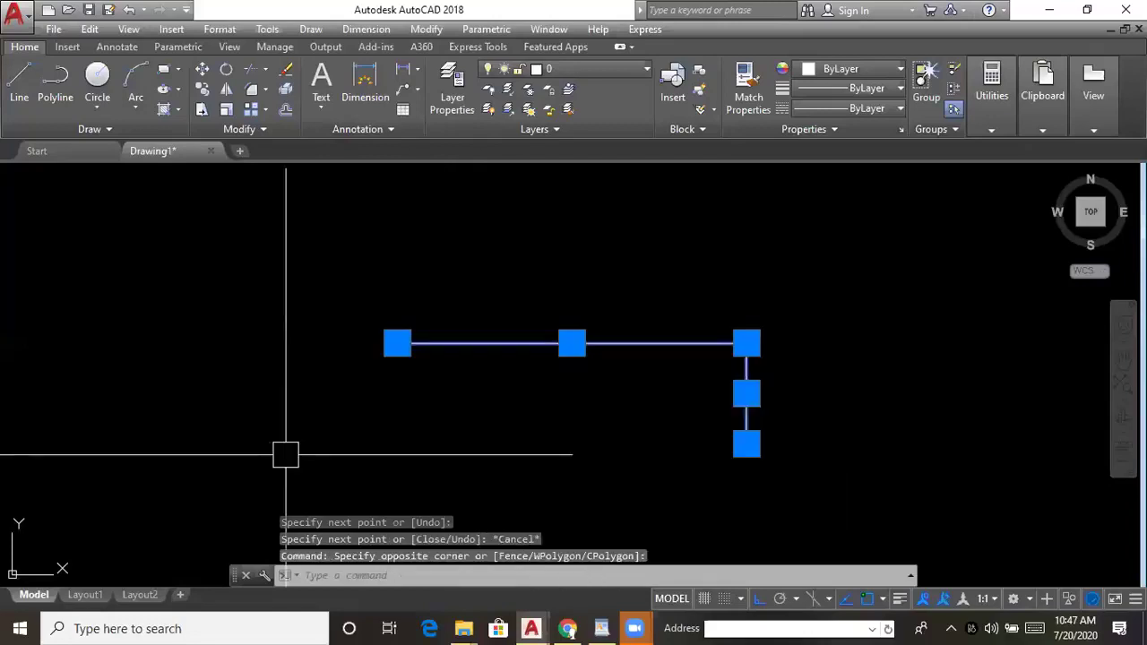
key("Delete")
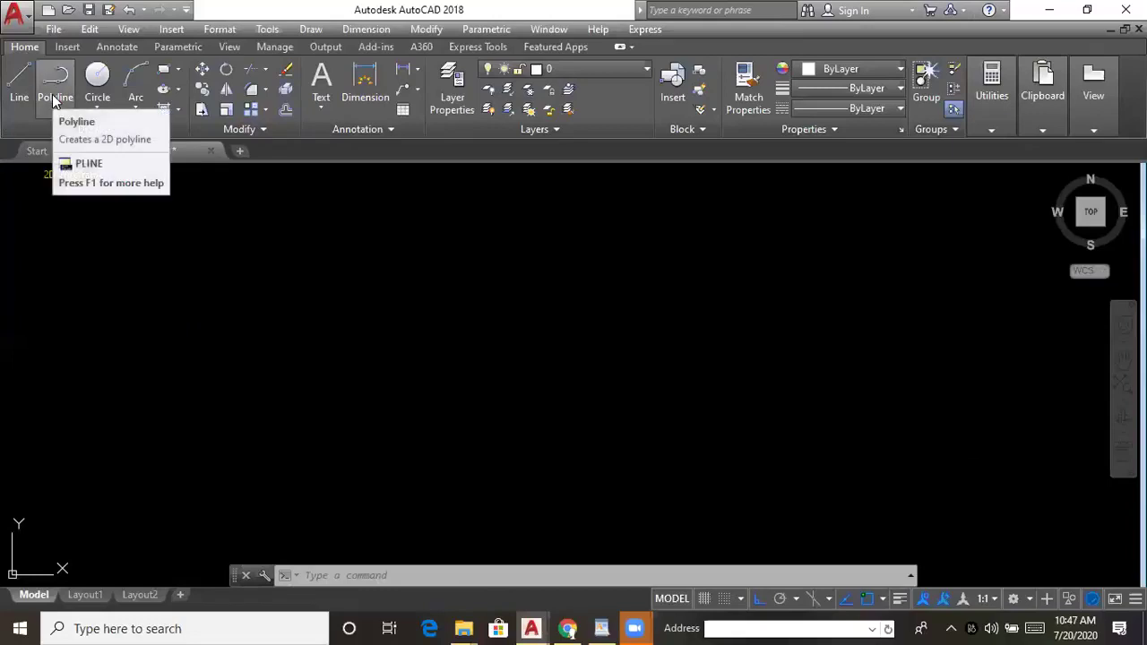
- Draw a closed rectangle about 10'-11" high from four separate Line segments, starting at its upper-left corner
left_click(16, 87)
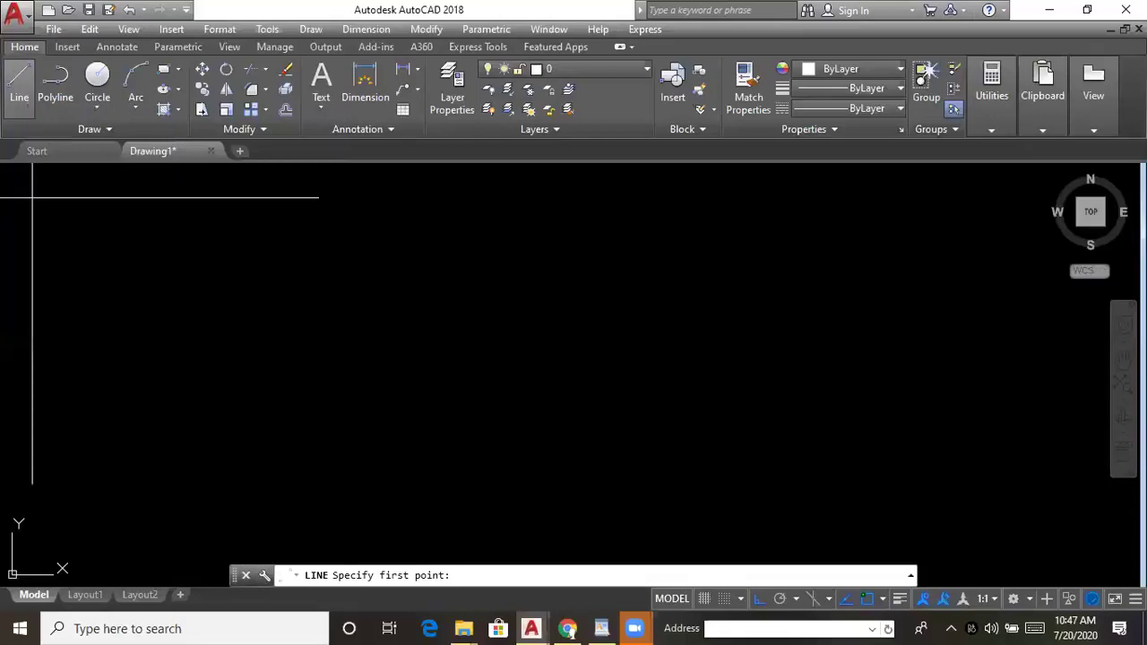
left_click(342, 278)
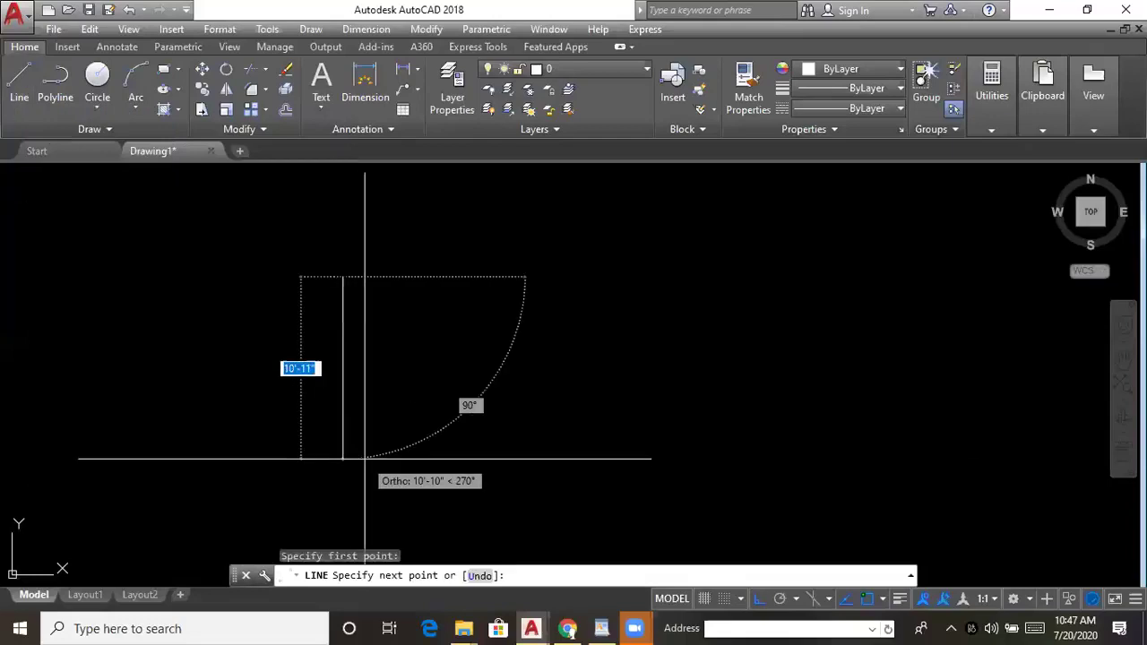
left_click(559, 459)
left_click(490, 277)
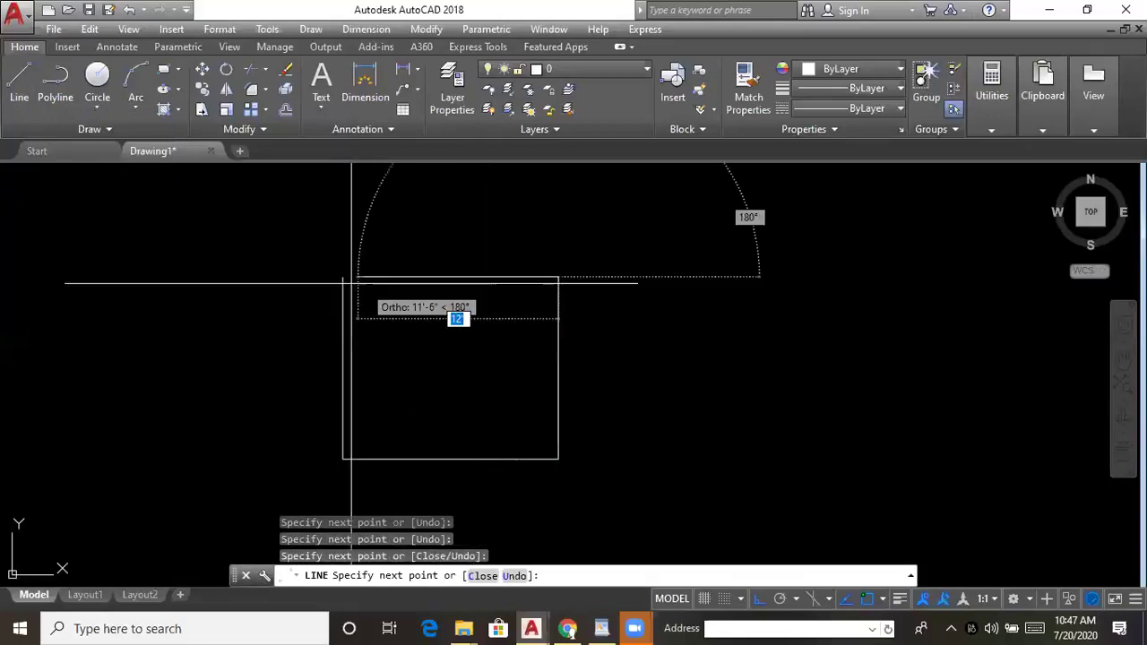
left_click(341, 275)
key("Escape")
left_click(436, 275)
key("Escape")
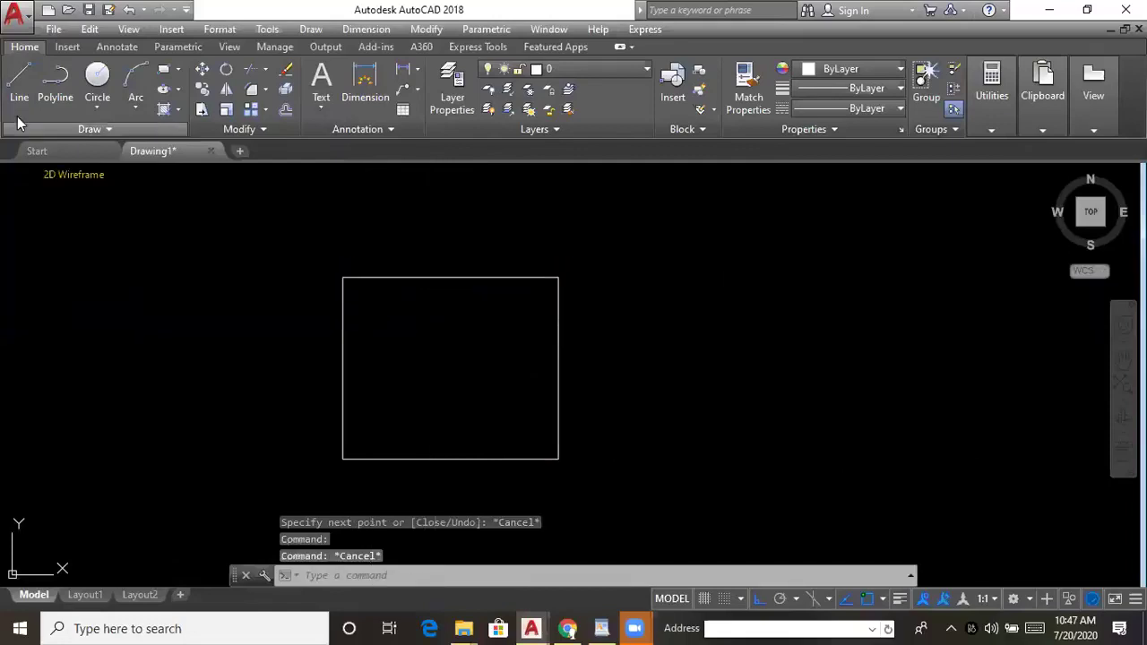
- Draw a slightly larger four-sided rectangle with Polyline to the right of the first one, ending at its start point
left_click(51, 80)
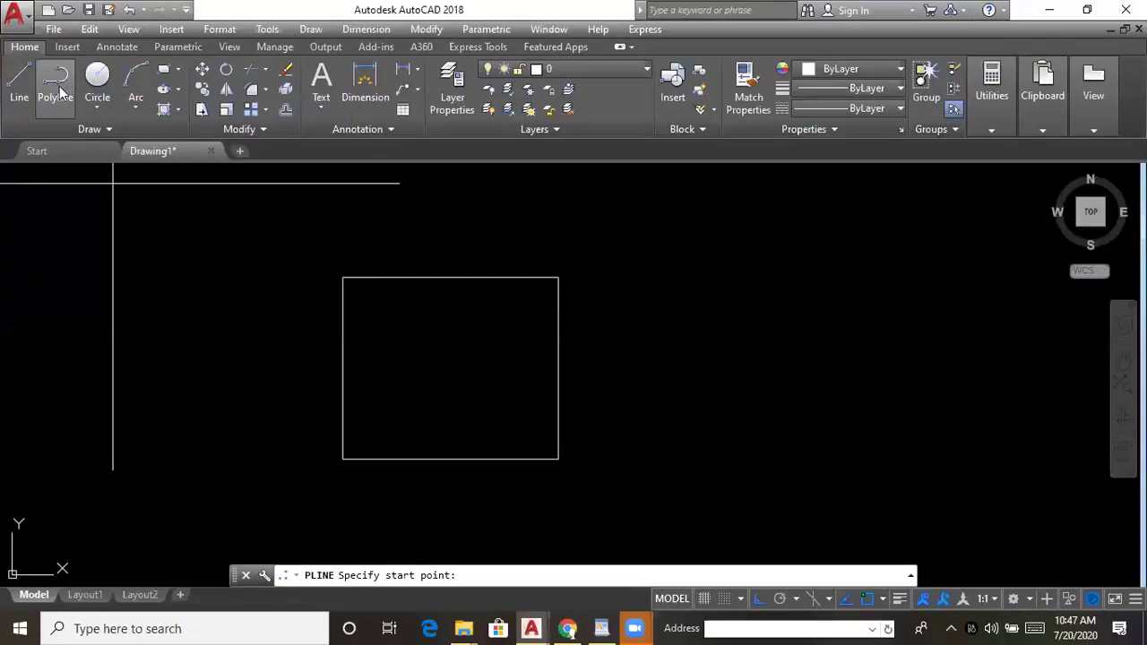
middle_click_drag(722, 316, 592, 307)
left_click(505, 263)
left_click(535, 462)
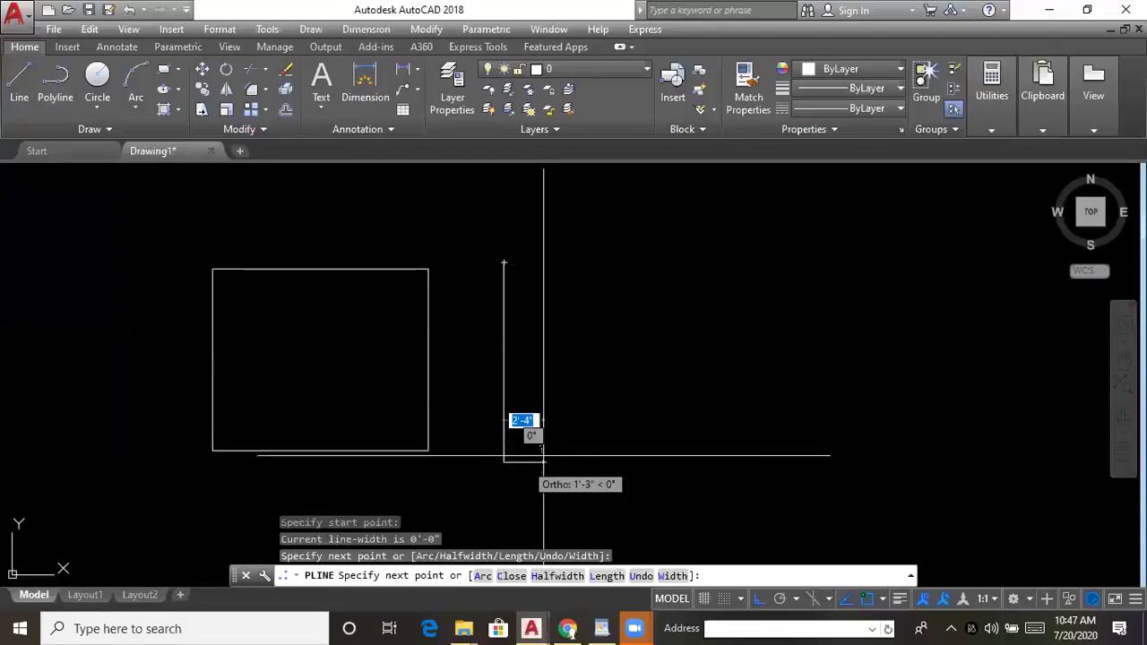
left_click(760, 462)
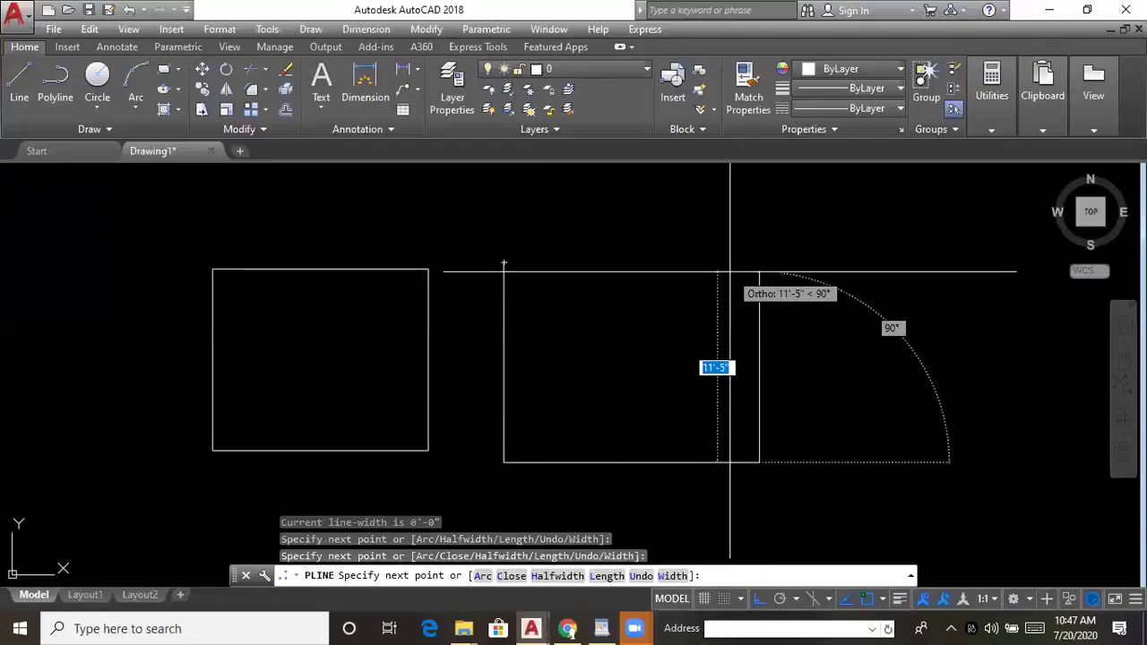
left_click(760, 266)
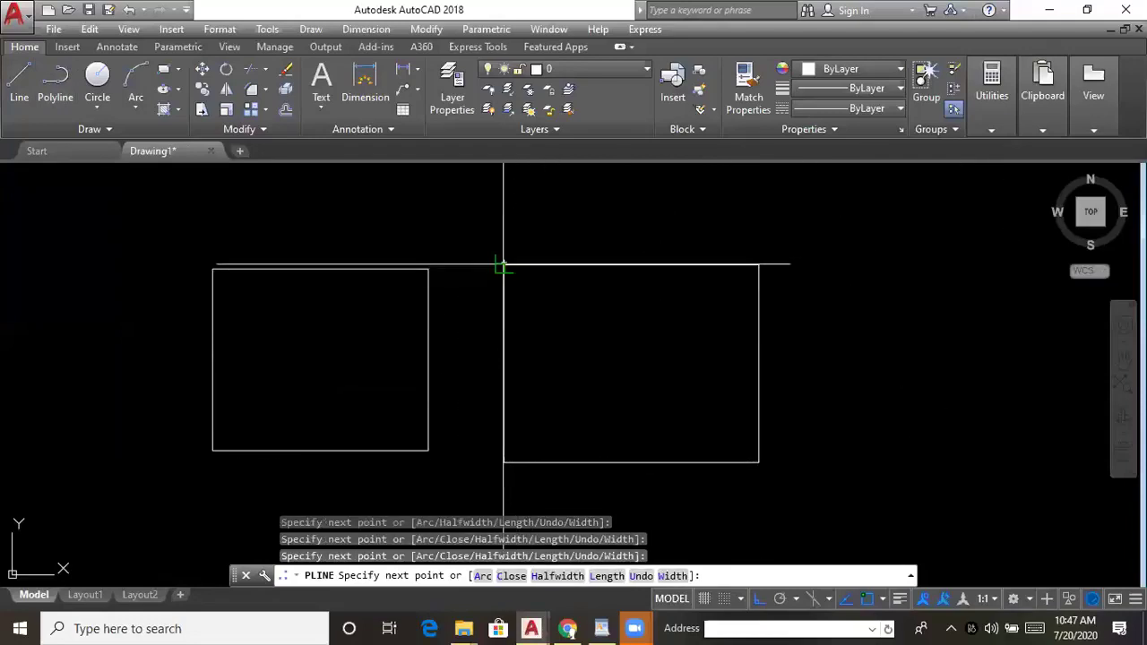
left_click(503, 266)
key("Escape")
- Select the four sides of the line-drawn rectangle one by one, twice, clearing the selection each time
middle_click_drag(558, 323, 639, 302)
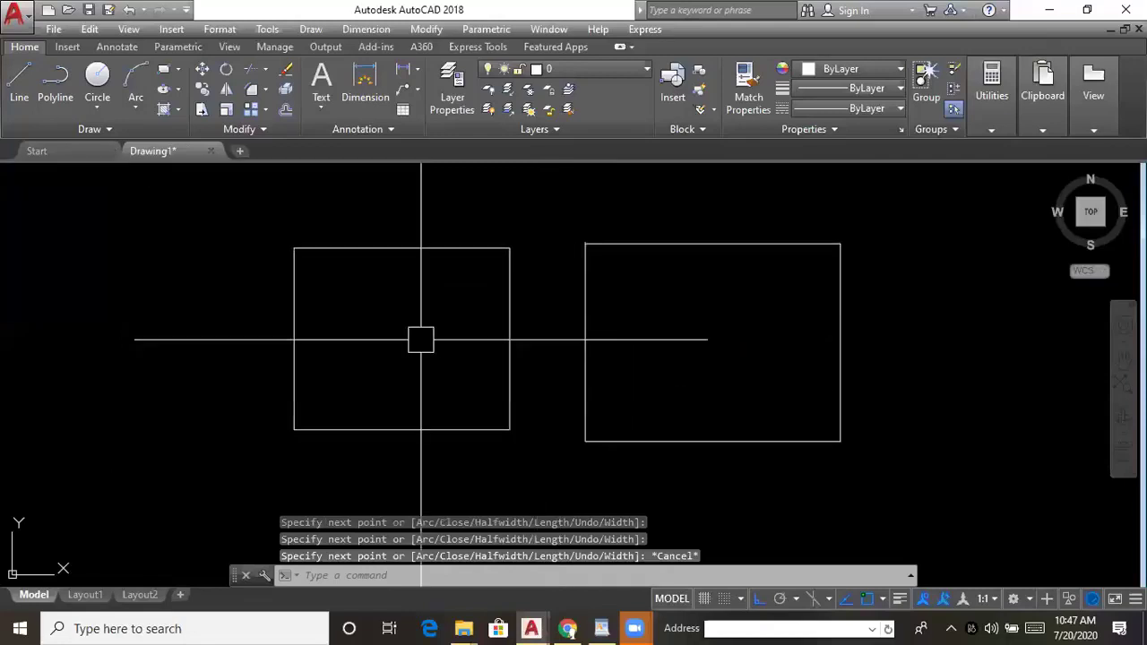
middle_click_drag(376, 343, 342, 339)
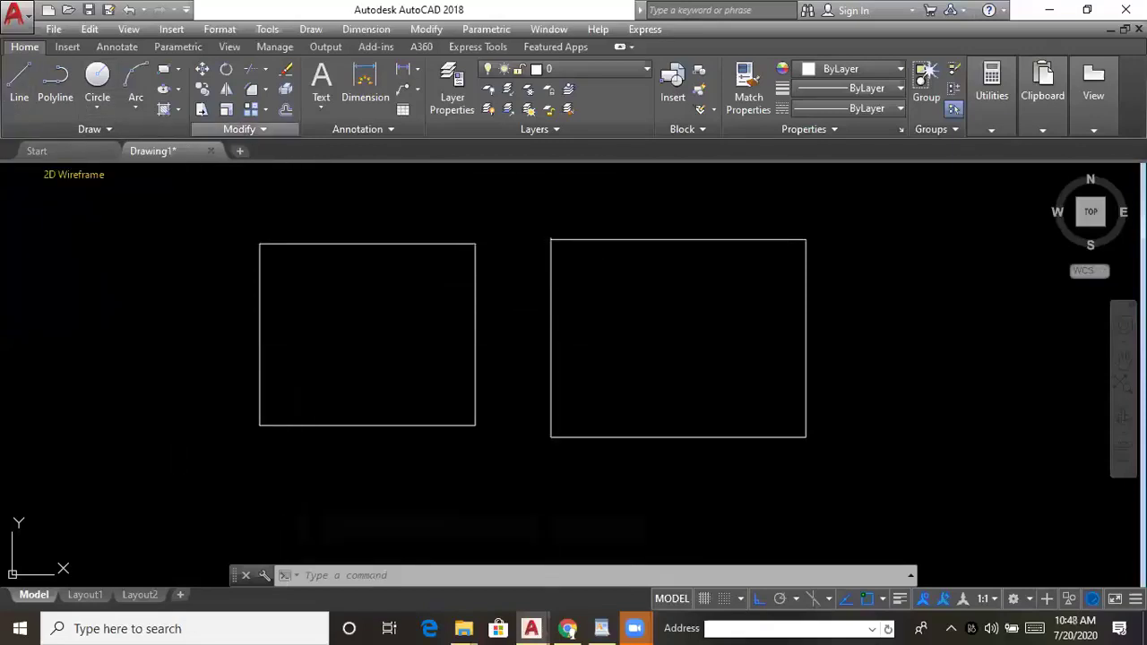
middle_click_drag(587, 291, 612, 287)
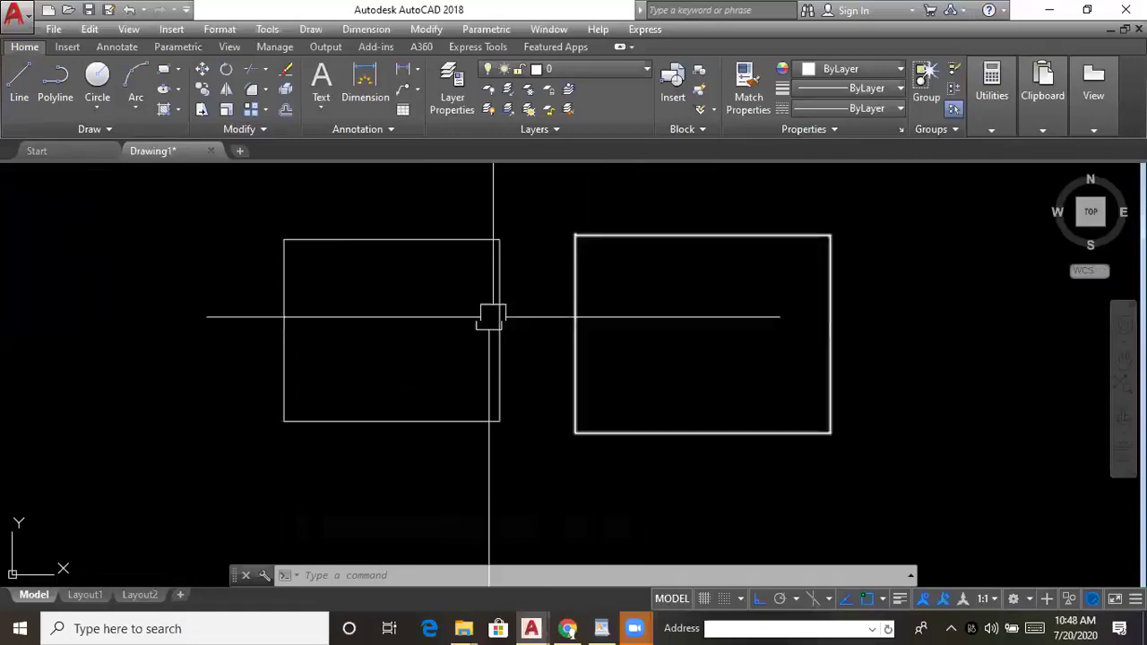
left_click(370, 241)
left_click(284, 376)
left_click(390, 421)
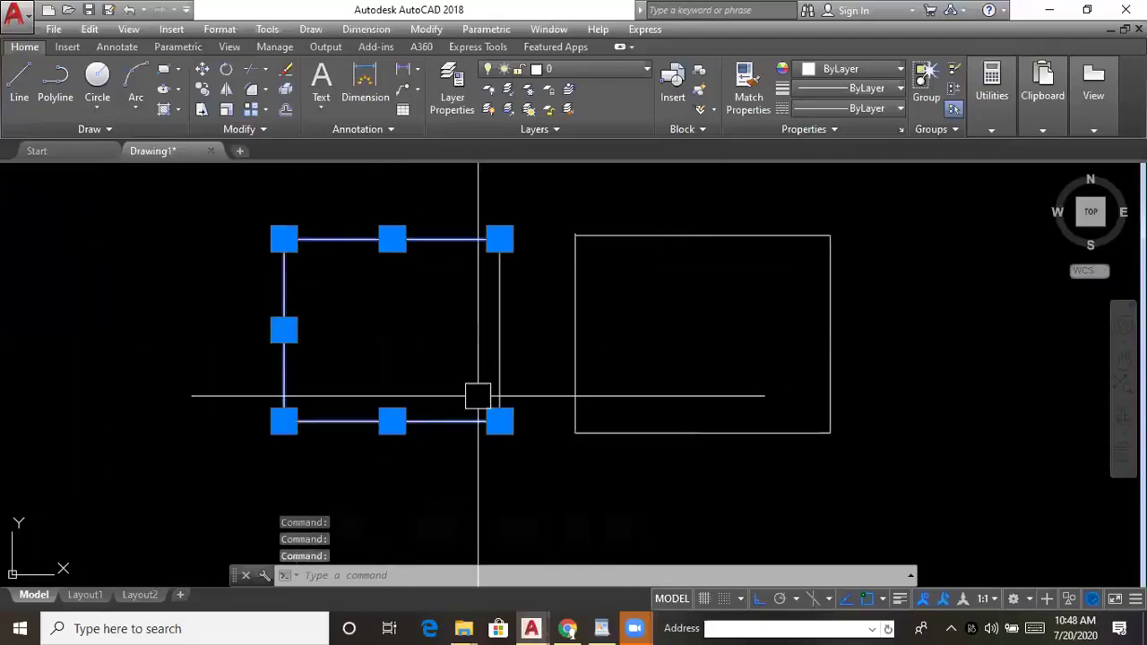
left_click(512, 376)
left_click(318, 278)
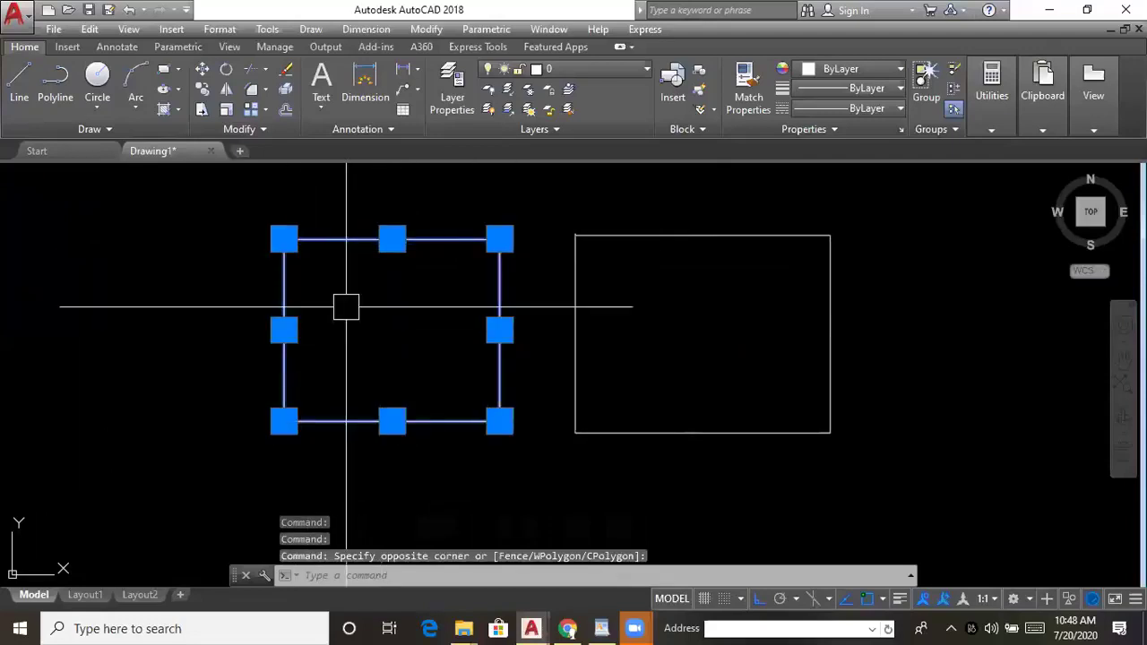
key("Escape")
left_click(341, 240)
left_click(283, 296)
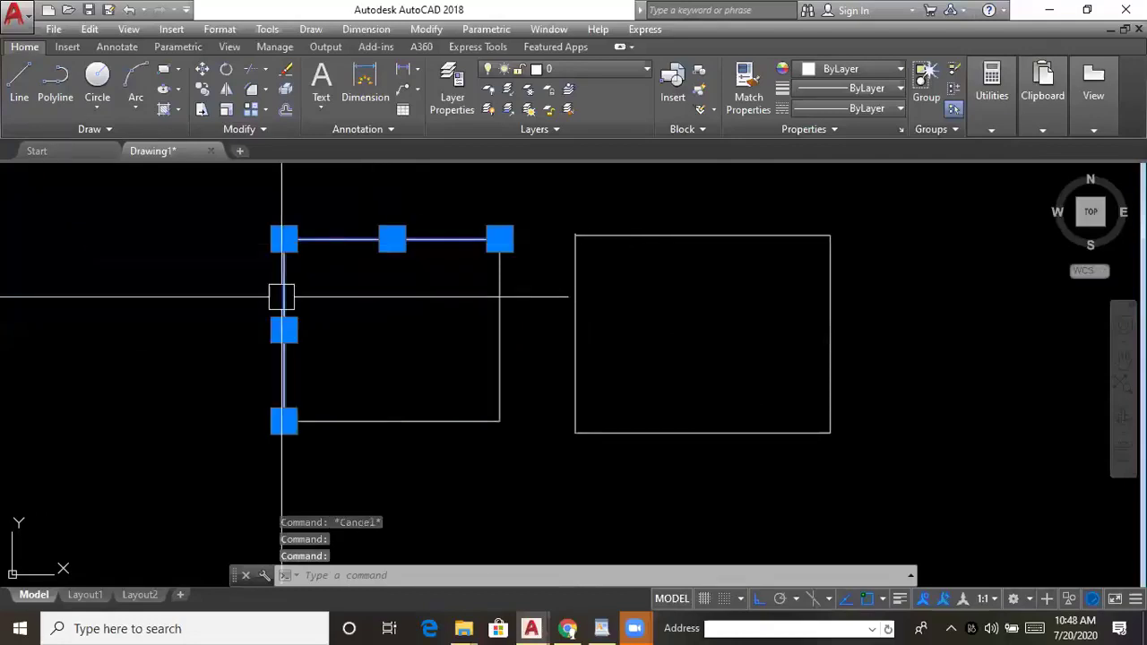
left_click(397, 418)
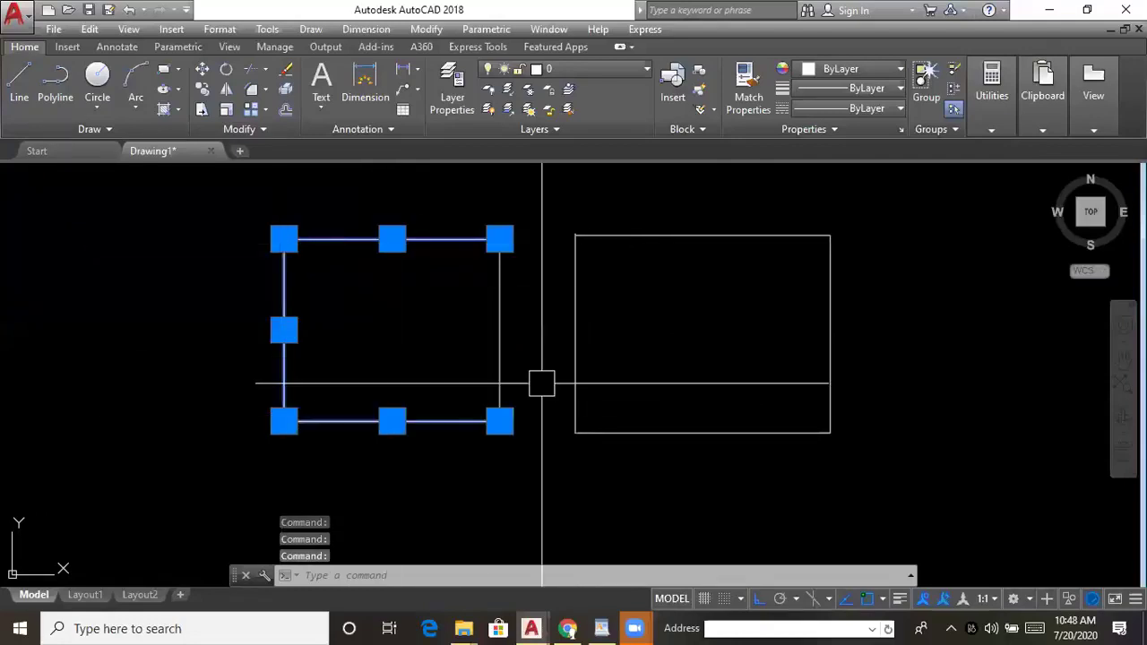
left_click(499, 326)
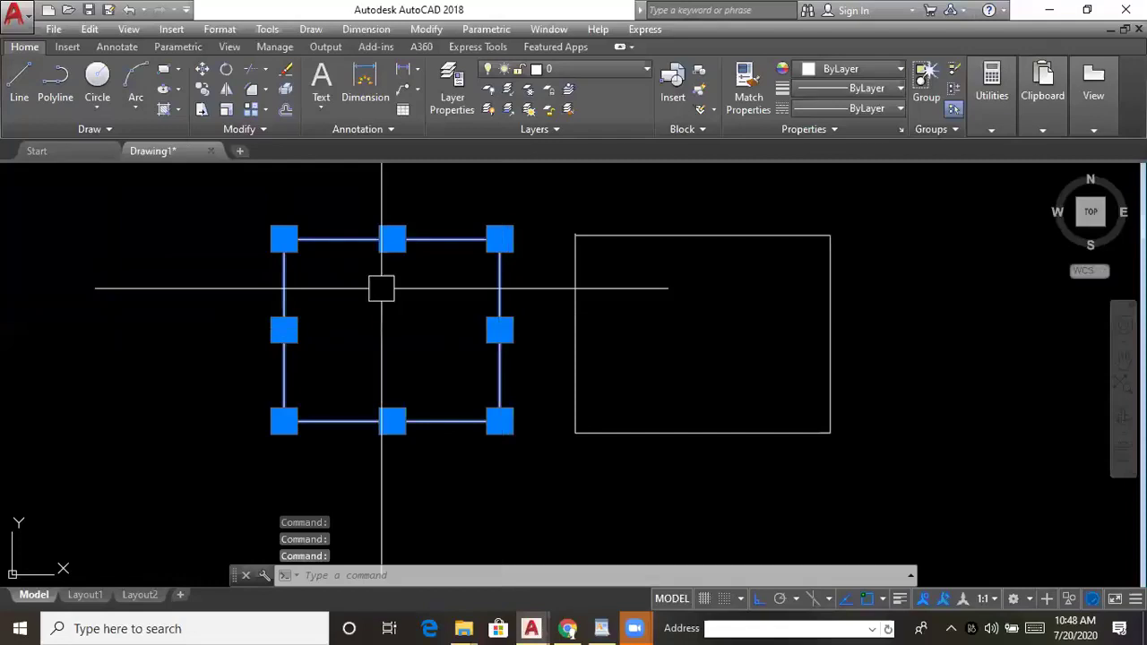
key("Escape")
- Select the polyline rectangle by its top edge to check that it is a single object, and clear the selection
mouse_move(651, 292)
middle_mouse_down()
mouse_move(515, 292)
mouse_move(453, 238)
middle_mouse_up()
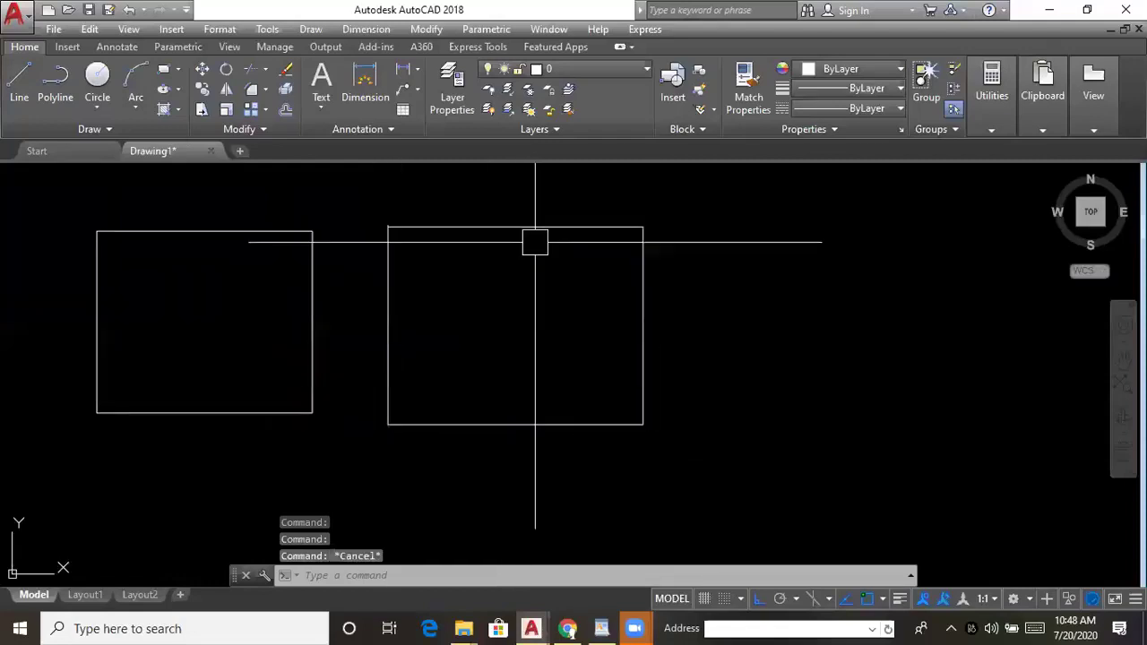
left_click(531, 228)
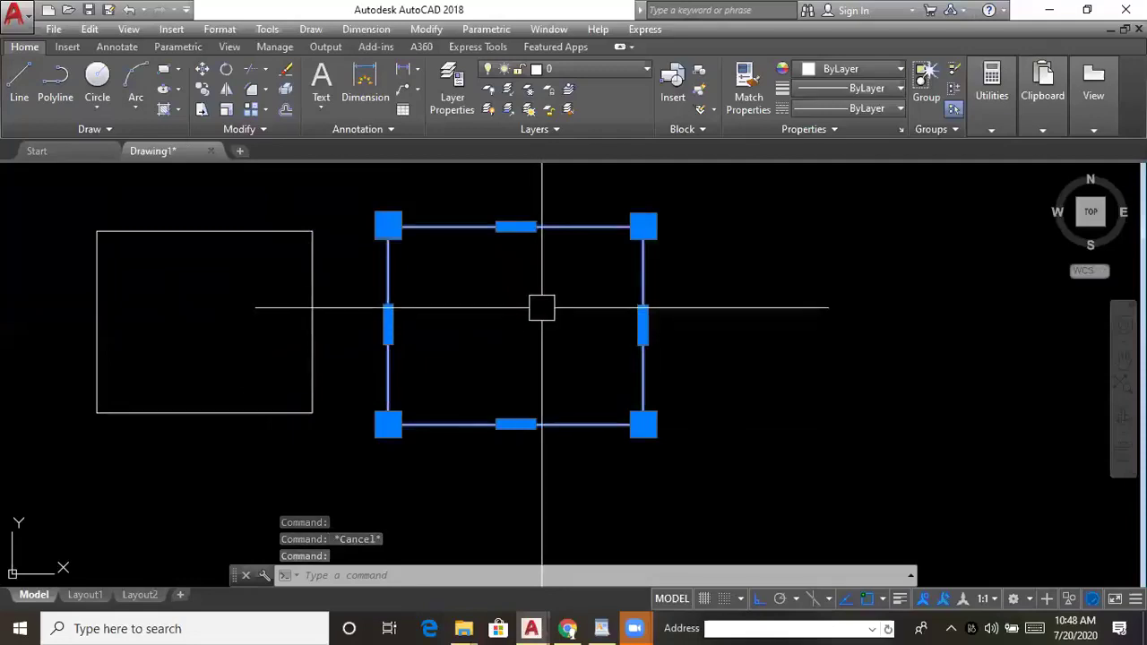
middle_click_drag(541, 308, 590, 298)
key("Escape")
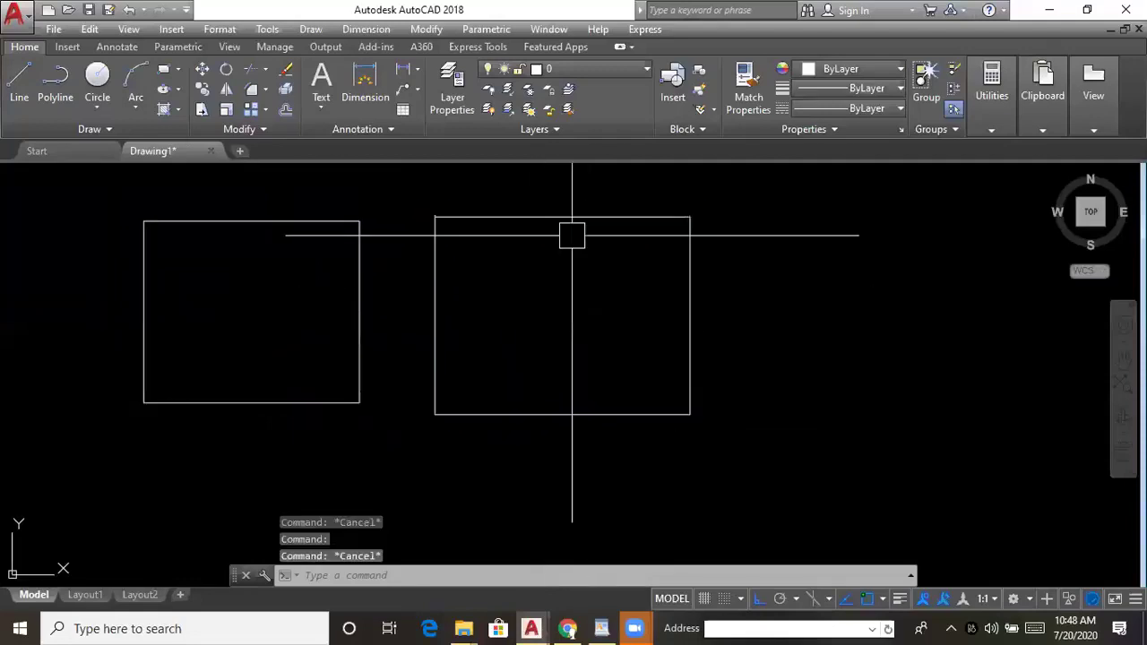
left_click(561, 225)
key("Escape")
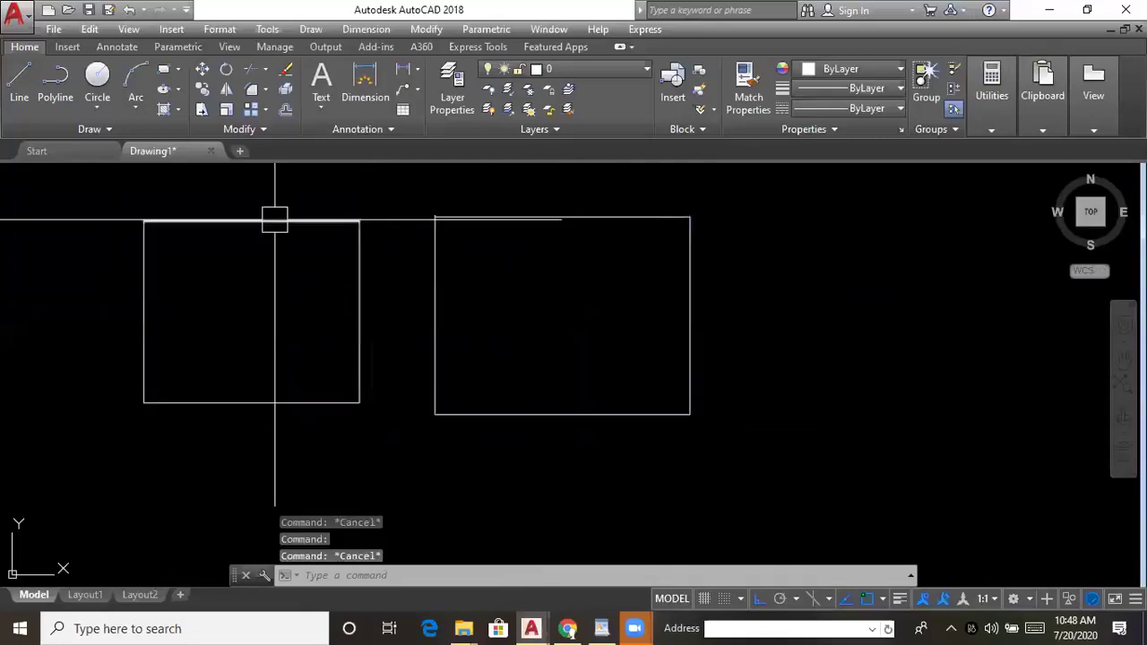
- Compare the two rectangles by alternately selecting the top edge of the line-drawn one and of the polyline one, clearing each selection
left_click(274, 219)
middle_click_drag(503, 344, 643, 355)
key("Escape")
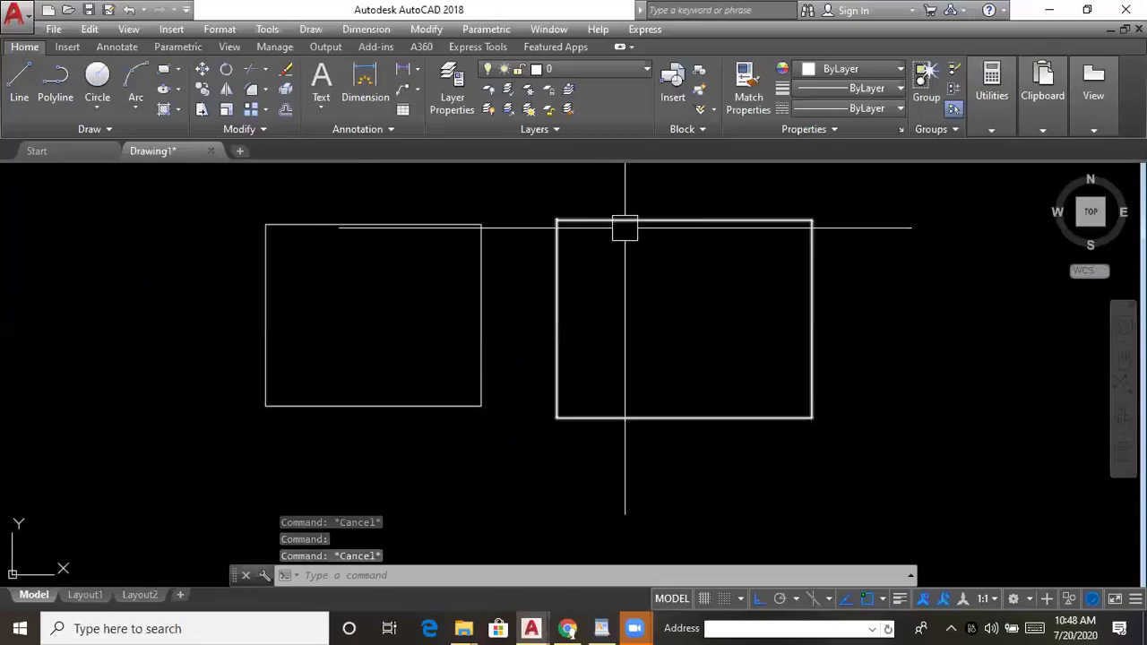
left_click(625, 230)
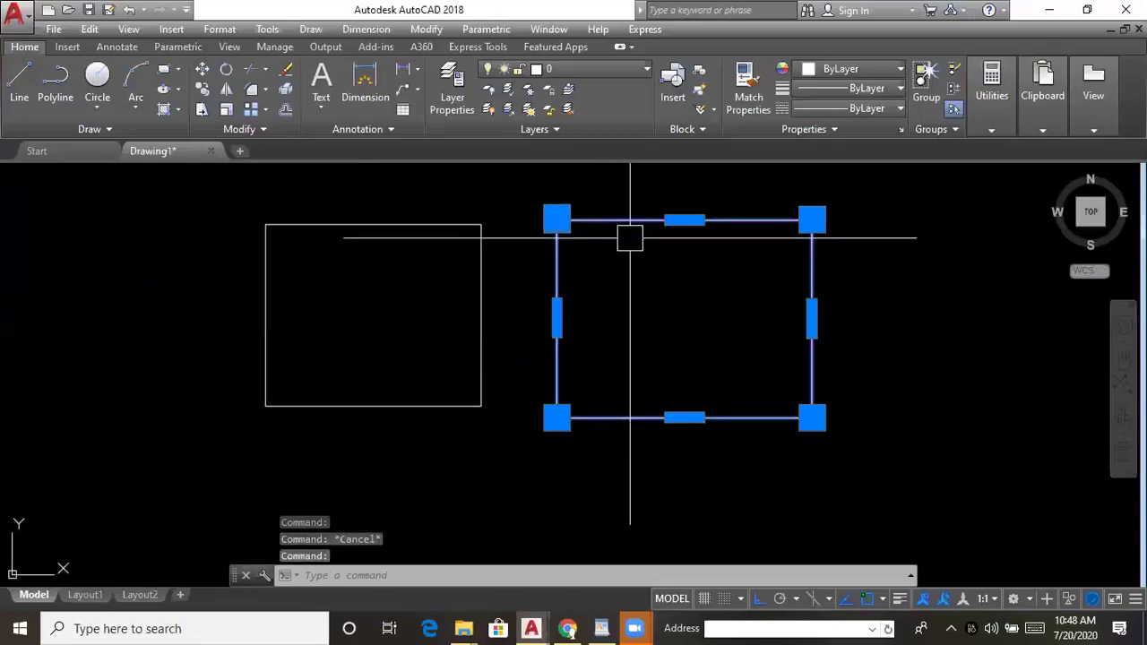
key("Escape")
left_click(325, 225)
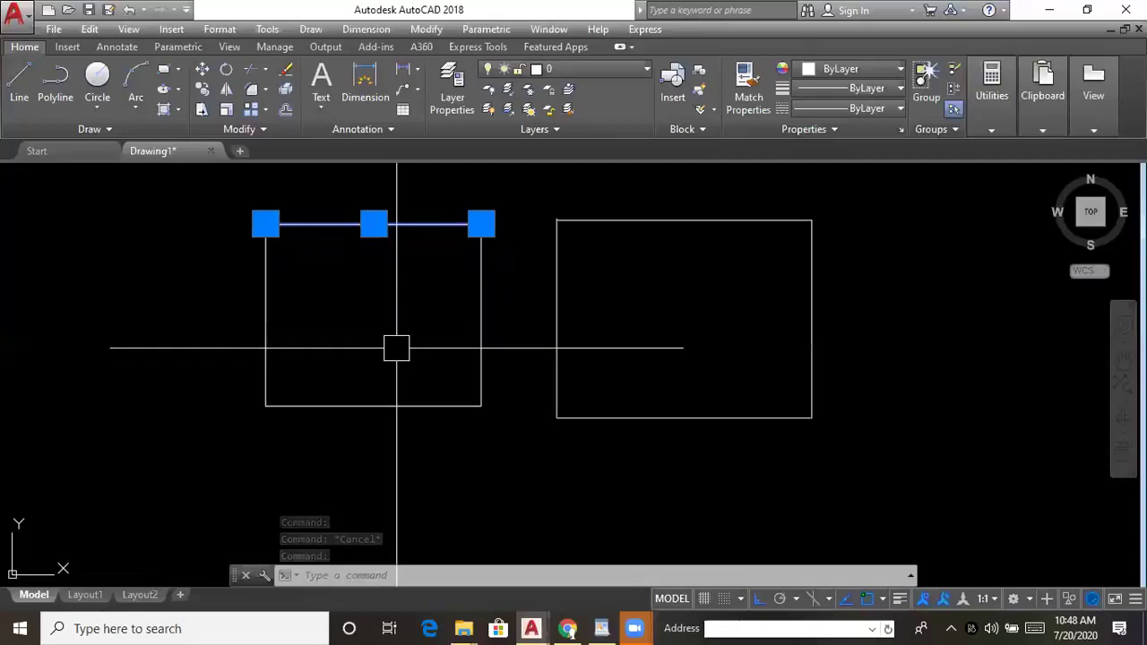
key("Escape")
mouse_move(625, 287)
middle_mouse_down()
mouse_move(585, 281)
mouse_move(588, 296)
middle_mouse_up()
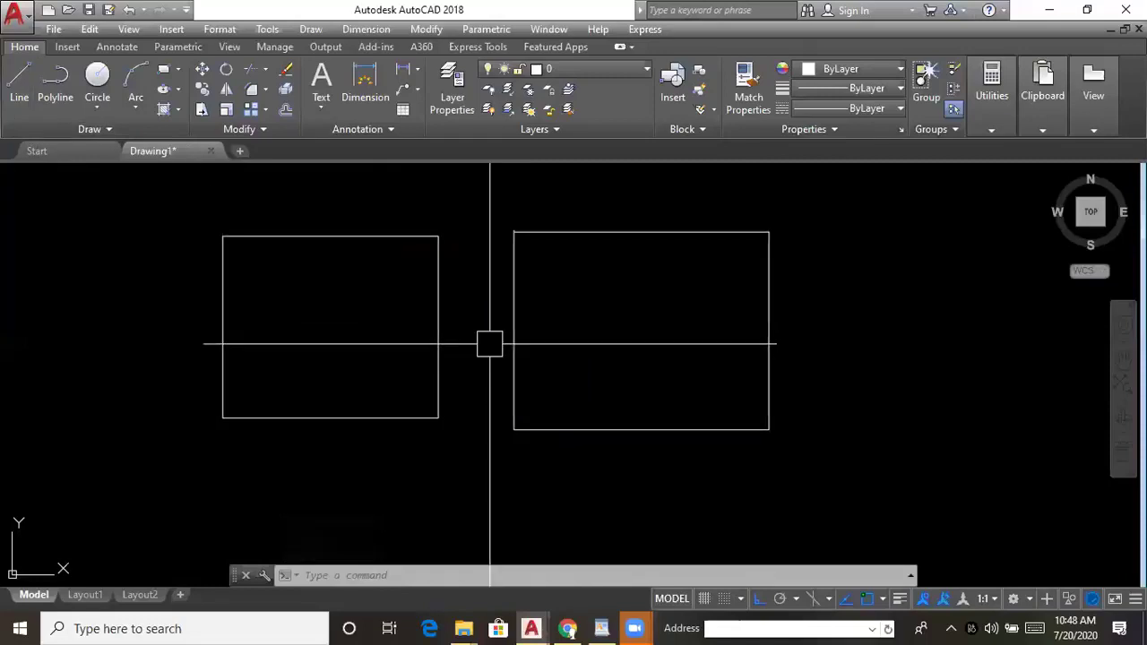
middle_click_drag(490, 344, 518, 333)
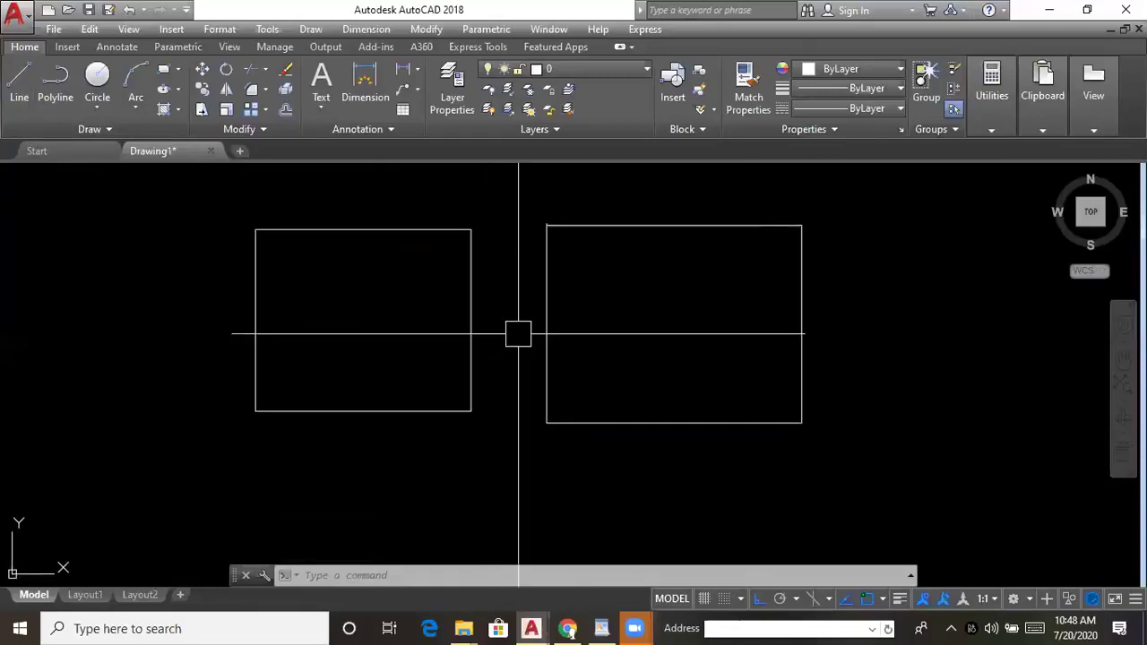
middle_click_drag(394, 335, 328, 342)
mouse_move(548, 350)
middle_mouse_down()
mouse_move(510, 341)
mouse_move(533, 348)
middle_mouse_up()
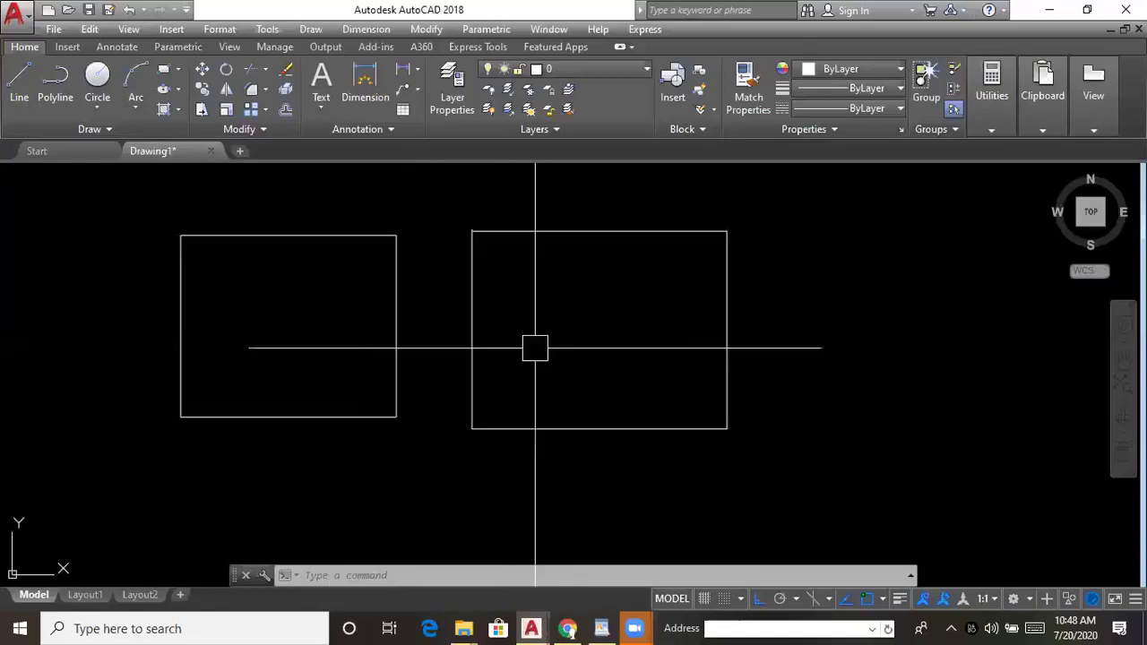
- Draw a four-sided shape with Line to the right of the polyline rectangle, closing it with a slightly slanted top edge
left_click(15, 79)
middle_click_drag(987, 411, 734, 386)
left_click(648, 276)
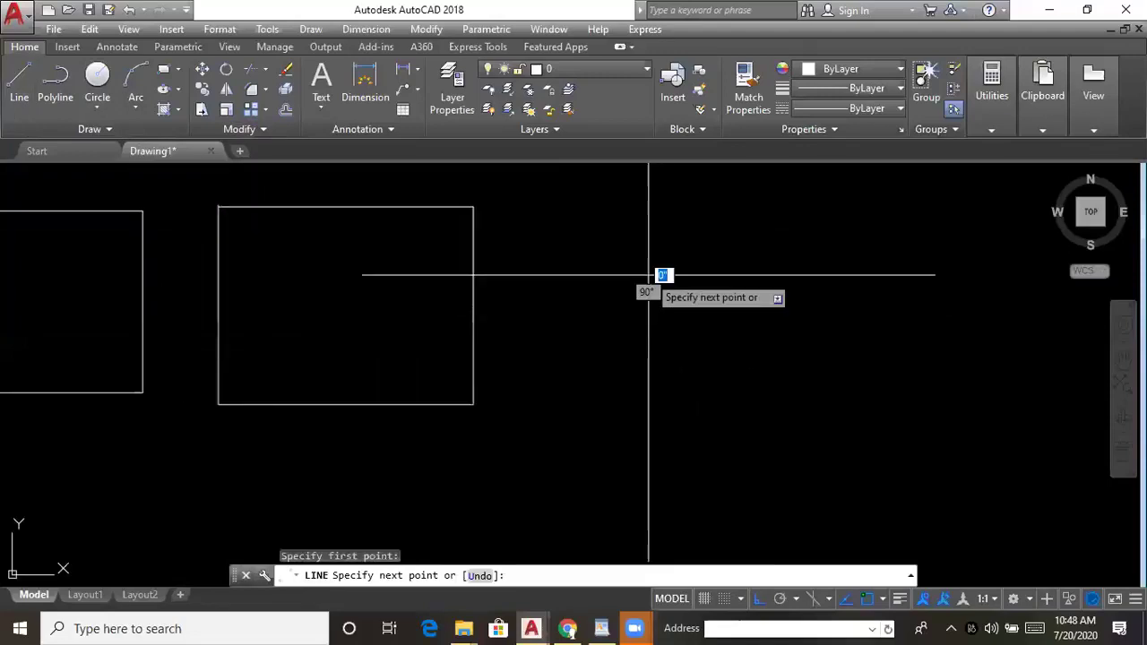
left_click(648, 465)
left_click(934, 465)
left_click(934, 263)
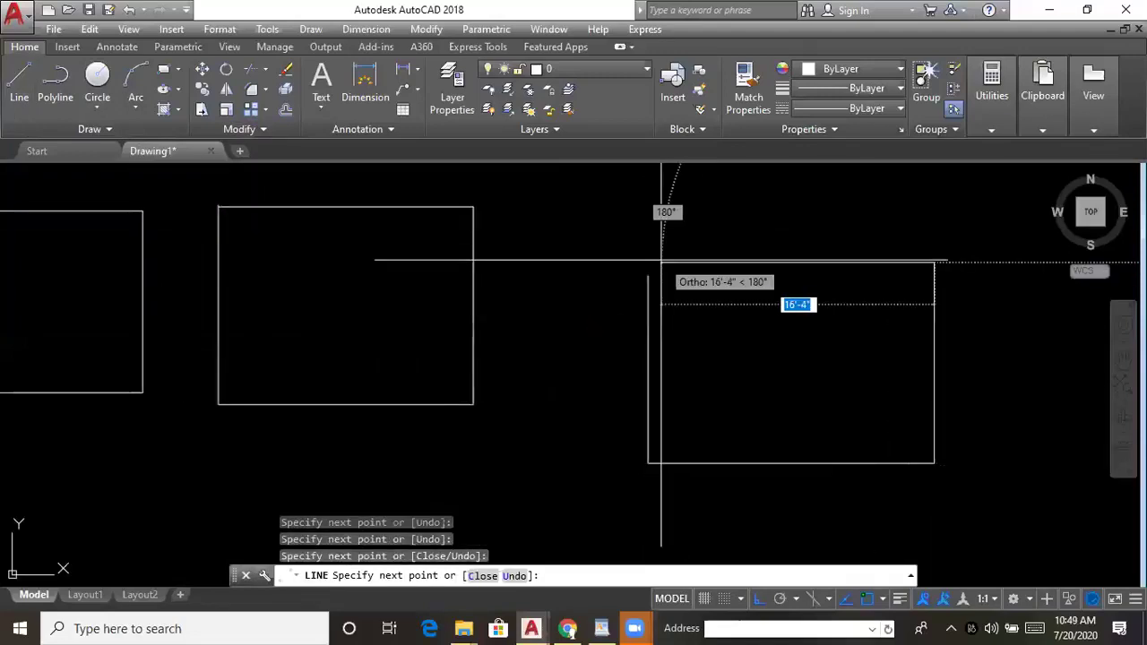
left_click(648, 276)
key("Escape")
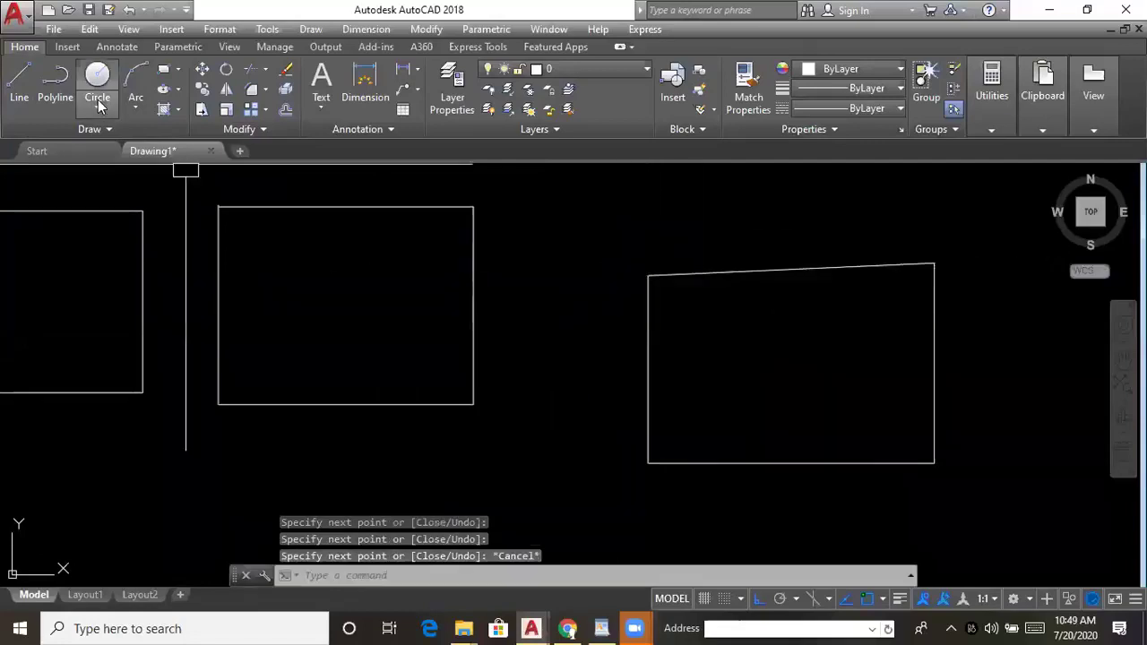
- Draw a larger four-segment Polyline box below the slanted shape, leaving a small gap at its upper-left corner
left_click(55, 81)
scroll(472, 210, "down", 5)
left_click(544, 329)
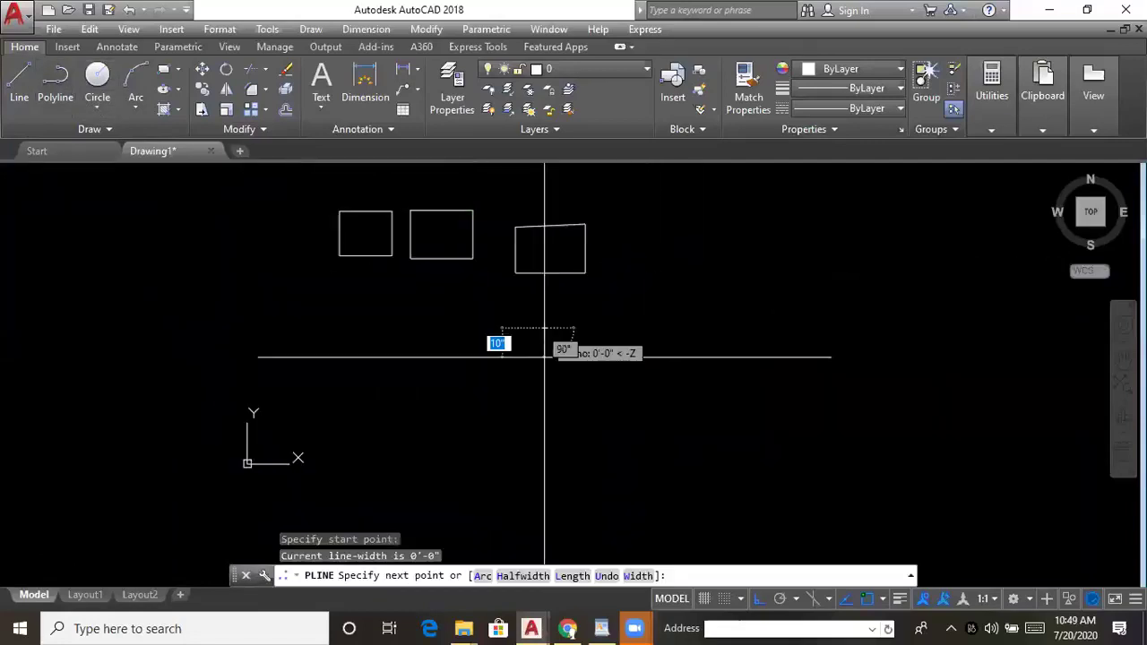
left_click(544, 426)
left_click(668, 427)
left_click(667, 319)
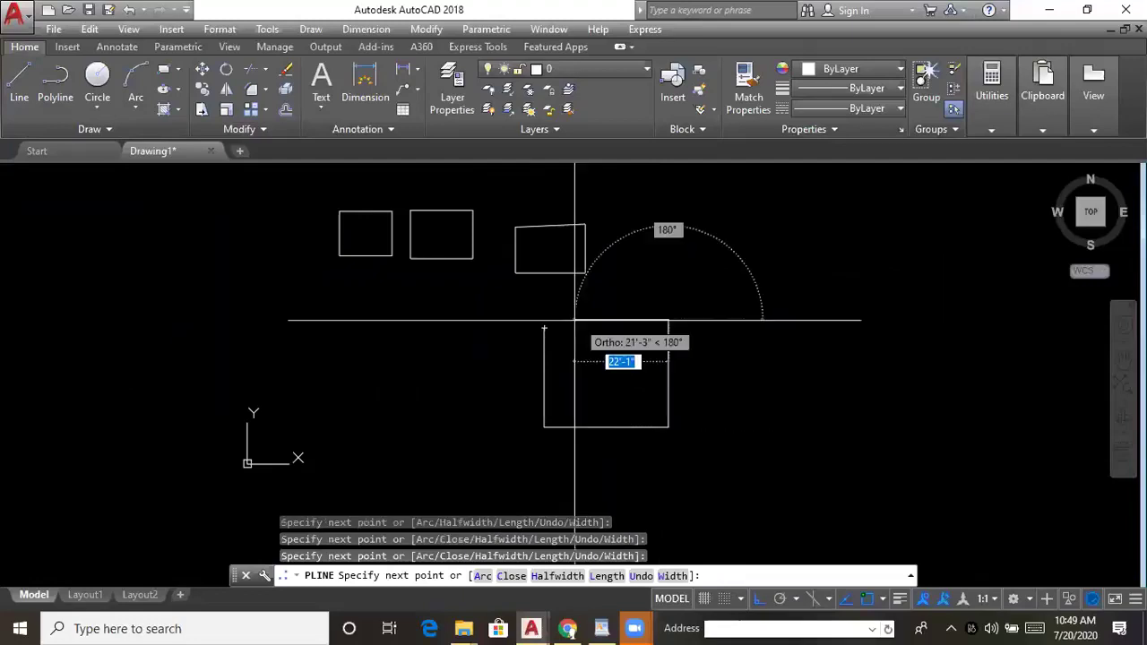
key("Escape")
- Select the slanted shape's top edge and then the large polyline box to compare them, clearing each selection
scroll(574, 230, "up", 2)
left_click(578, 229)
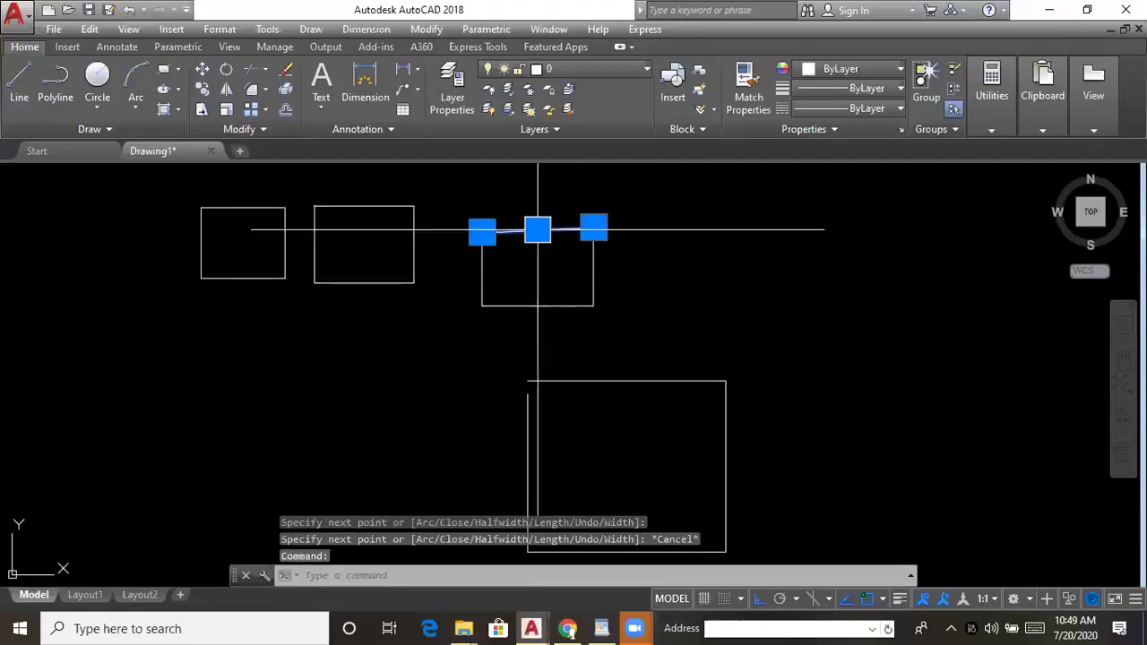
key("Escape")
left_click(655, 384)
middle_click_drag(586, 451, 550, 332)
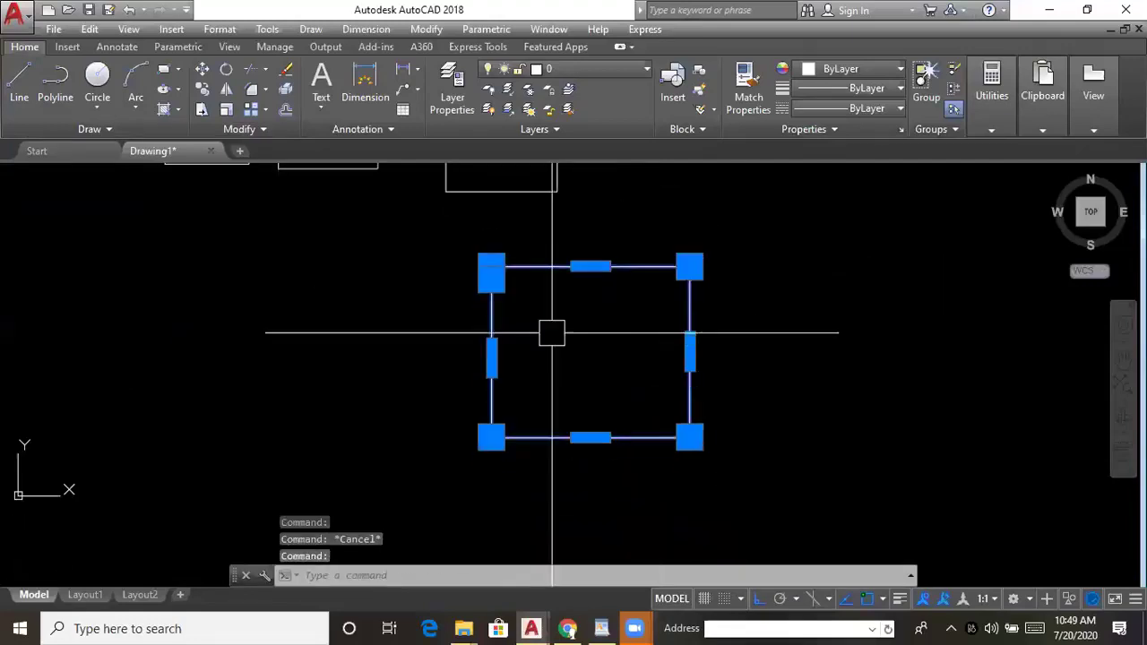
middle_click_drag(679, 375, 698, 446)
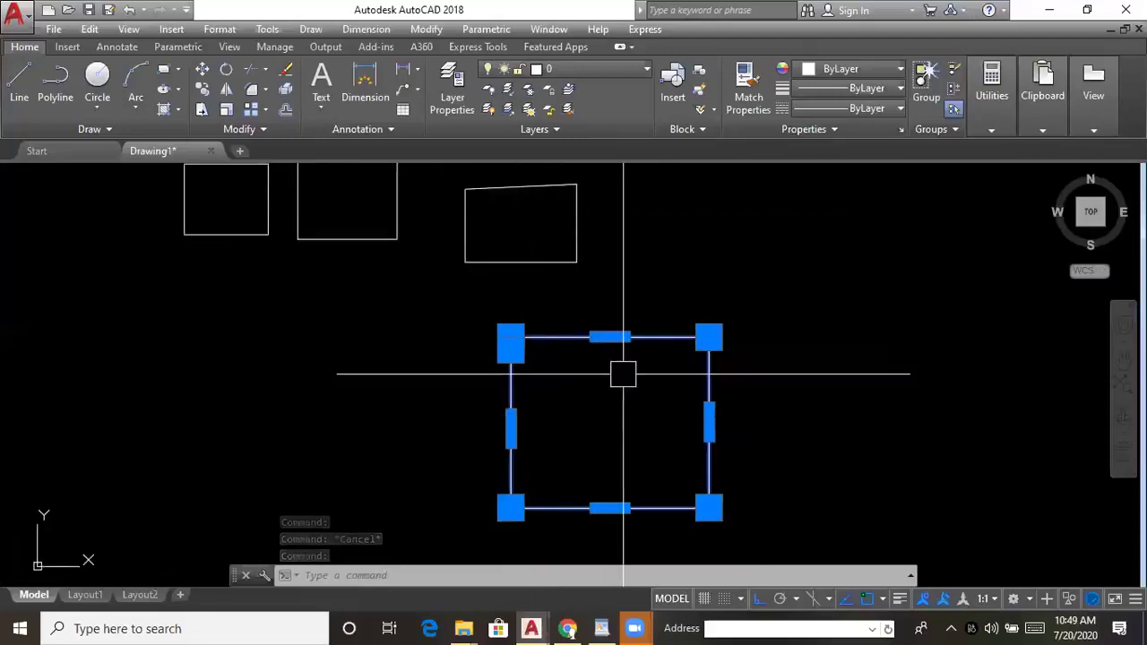
key("Escape")
scroll(614, 356, "down", 4)
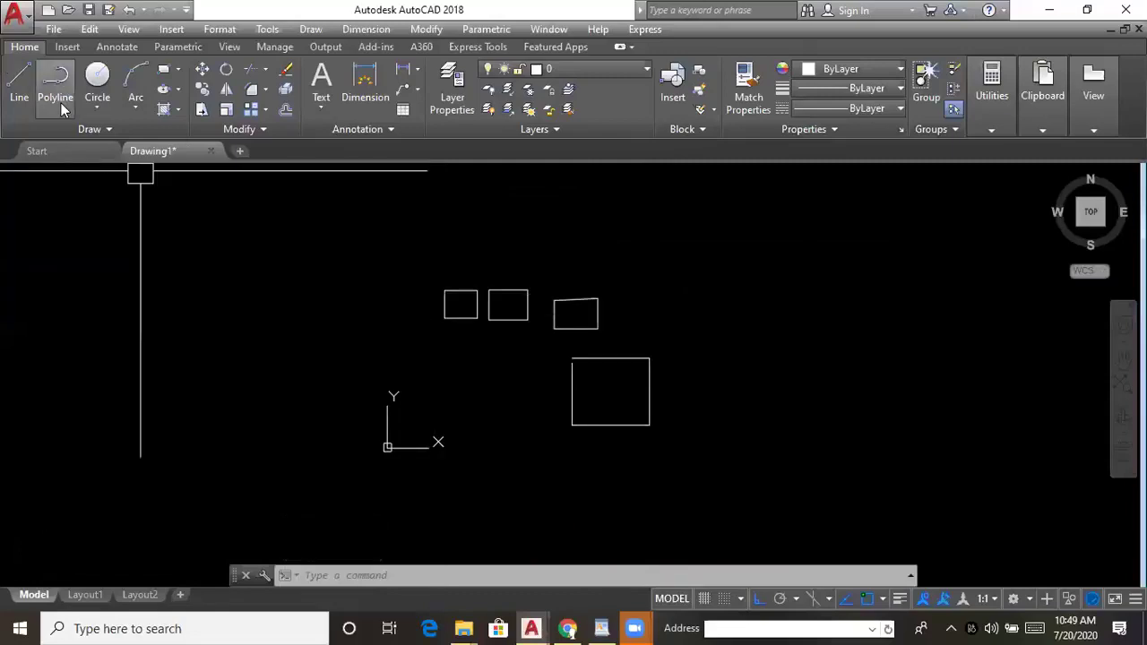
- Look up the Line and Poly Line shortcuts in the WordPad command table, and return to the AutoCAD drawing
left_click(601, 628)
scroll(618, 428, "down", 5)
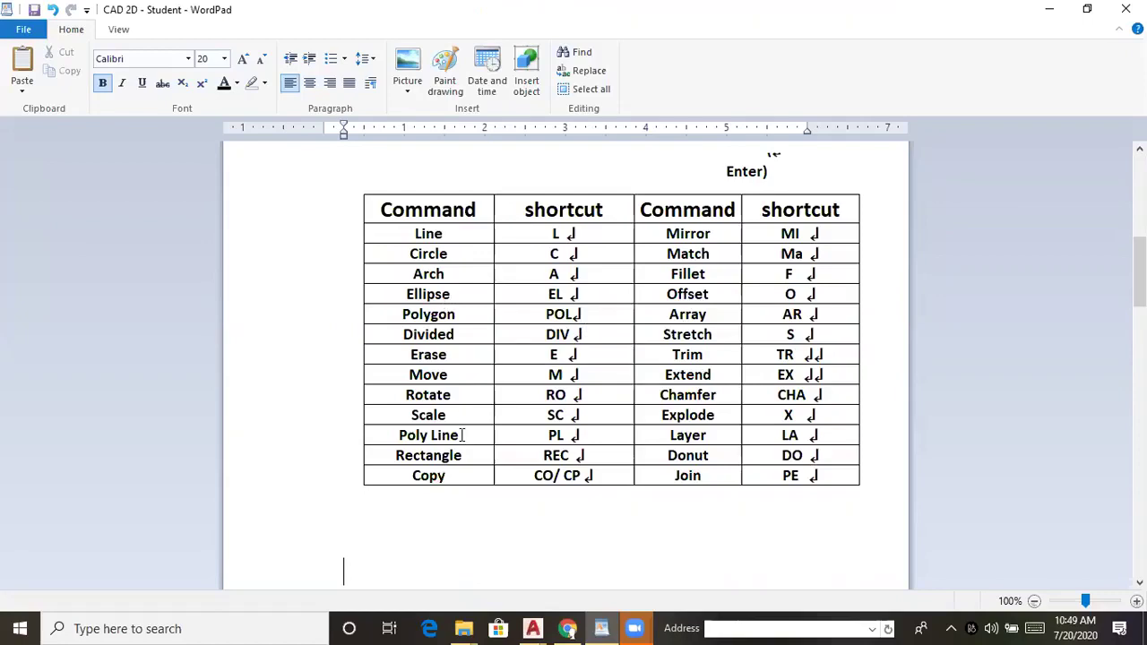
left_click(1045, 9)
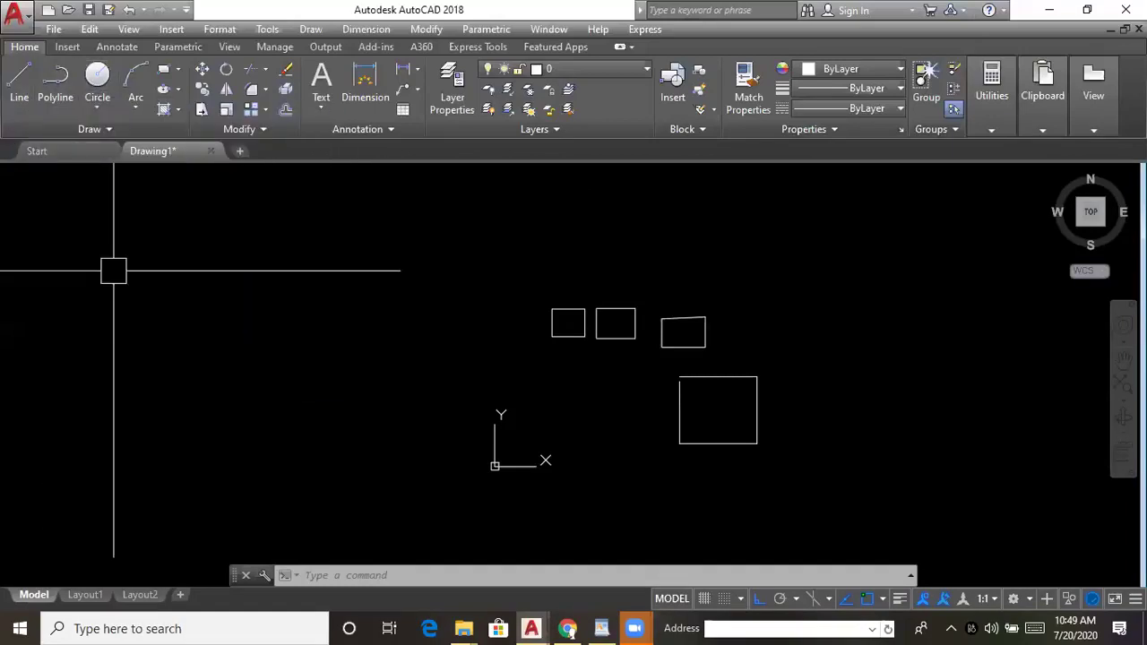
- Draw a single horizontal line with the Line command in the empty area left of the existing shapes
type("l")
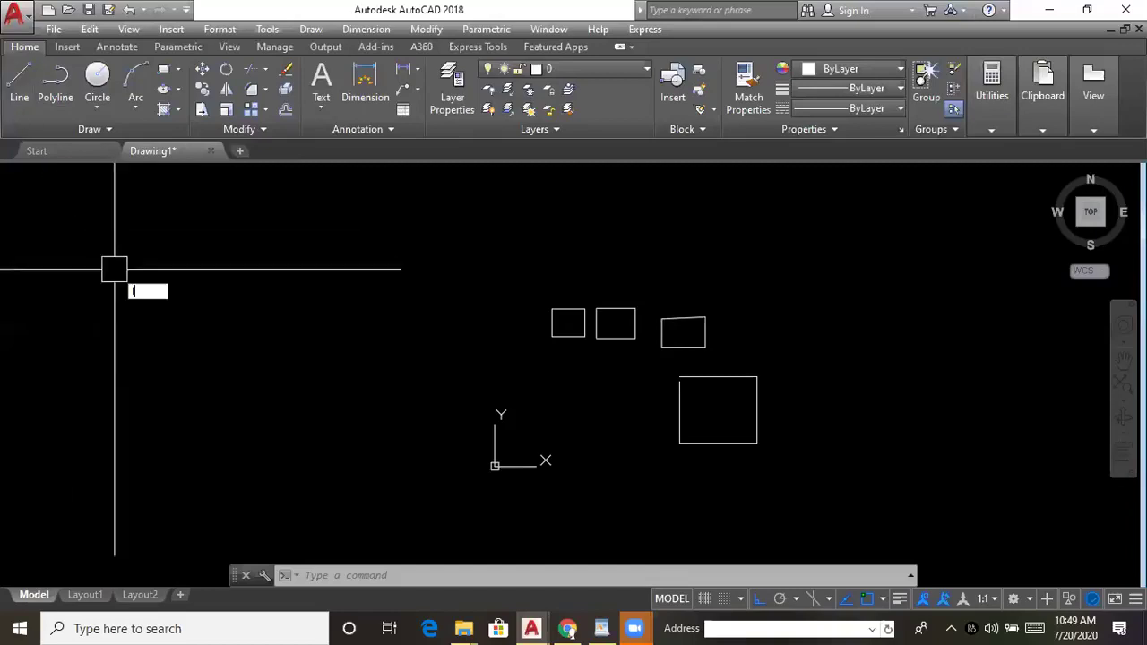
key("Return")
left_click(372, 278)
key("Escape")
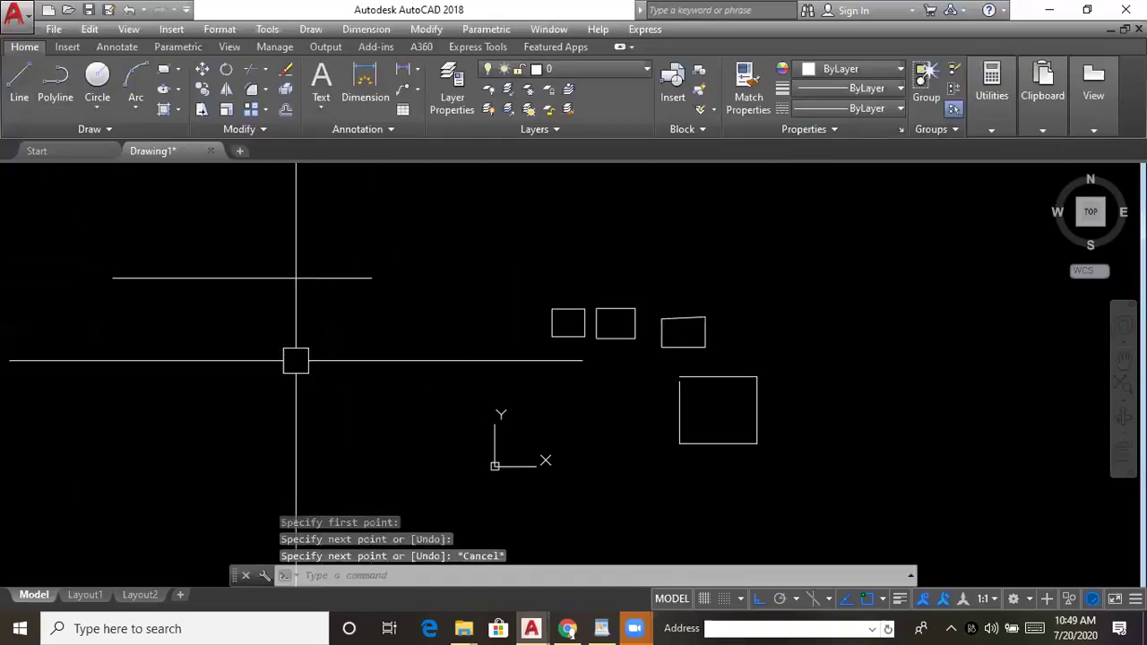
middle_click_drag(295, 359, 351, 359)
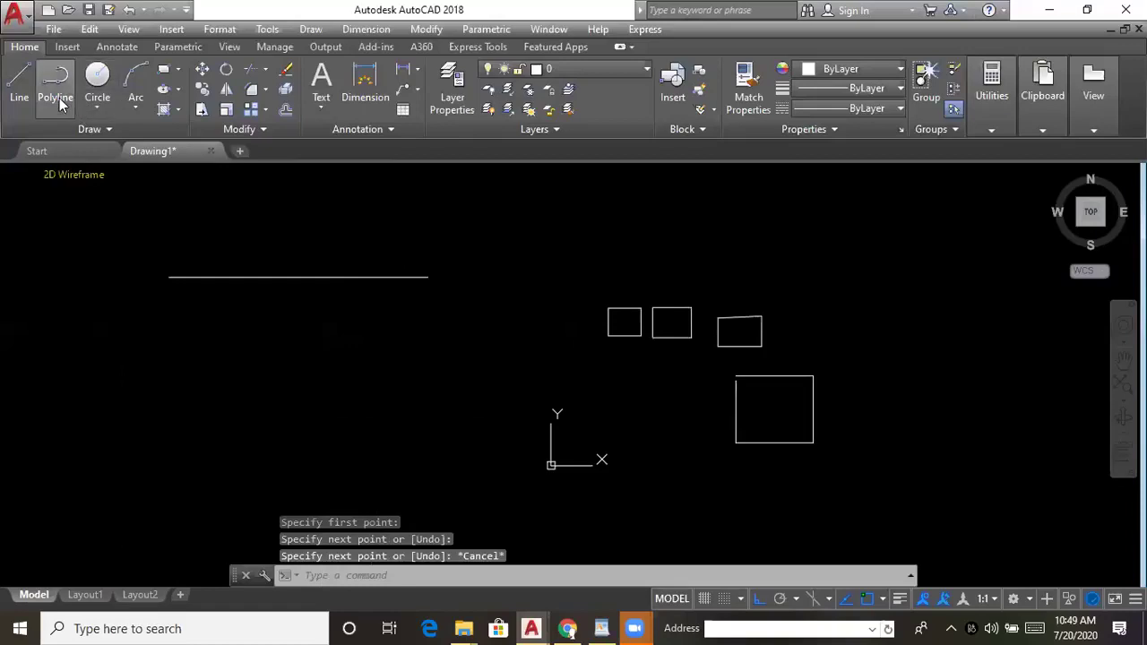
- Draw a four-segment Polyline rectangle below the new horizontal line, ending at its starting corner with a slightly slanted left edge
type("pl")
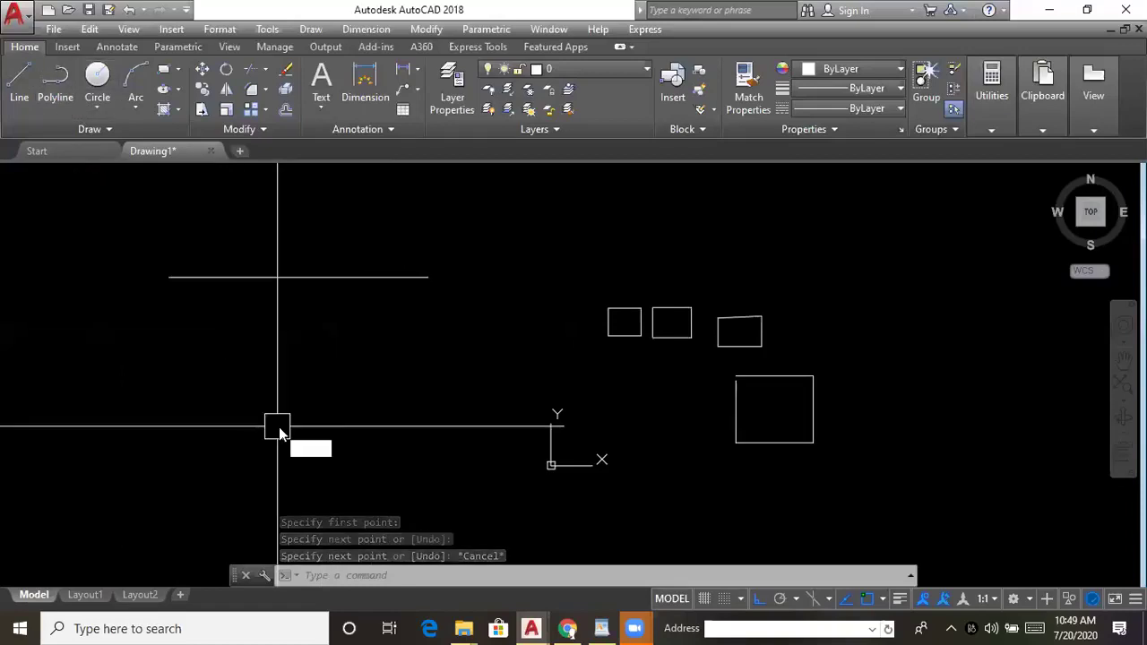
key("Return")
left_click(209, 414)
left_click(439, 448)
middle_click_drag(431, 492, 424, 290)
left_click(412, 349)
left_click(206, 350)
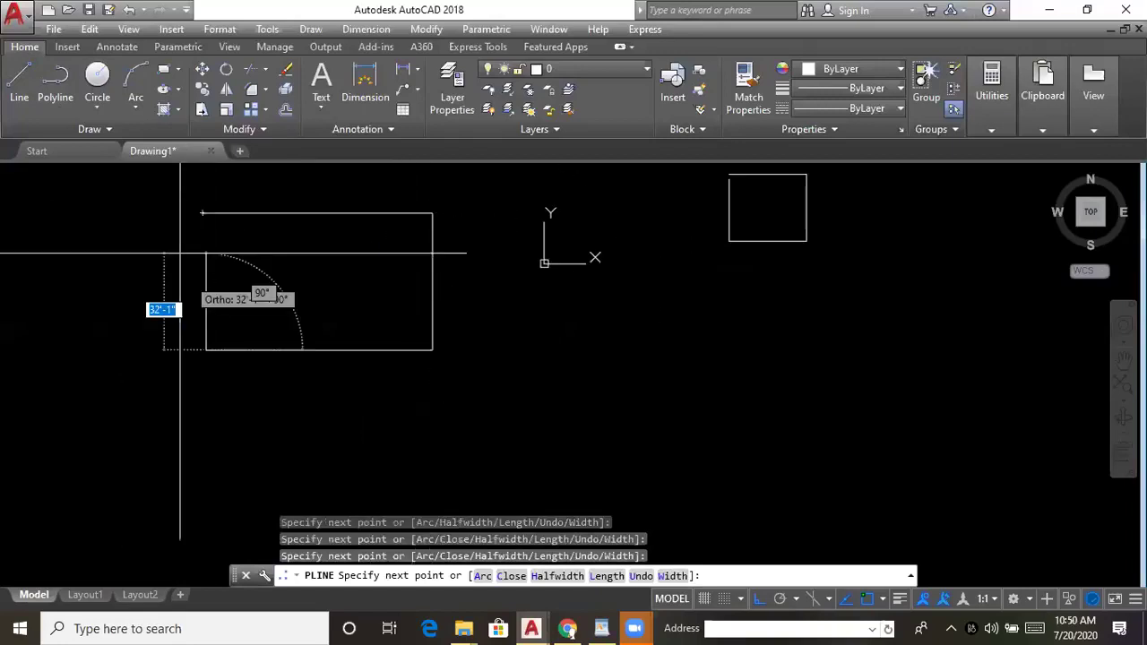
left_click(206, 213)
key("Escape")
mouse_move(268, 267)
middle_mouse_down()
mouse_move(302, 313)
mouse_move(282, 362)
mouse_move(256, 335)
mouse_move(325, 304)
middle_mouse_up()
scroll(287, 338, "down", 3)
middle_click_drag(409, 499, 368, 486)
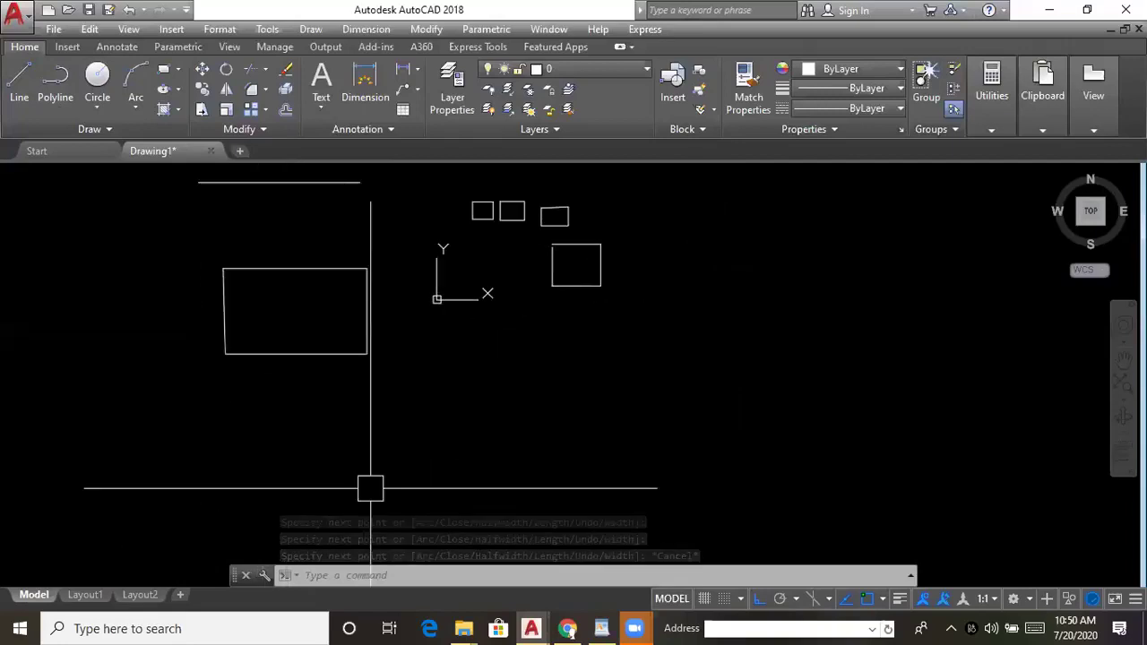
- Check the Poly Line shortcut in the WordPad command table and return to the AutoCAD drawing
left_click(601, 628)
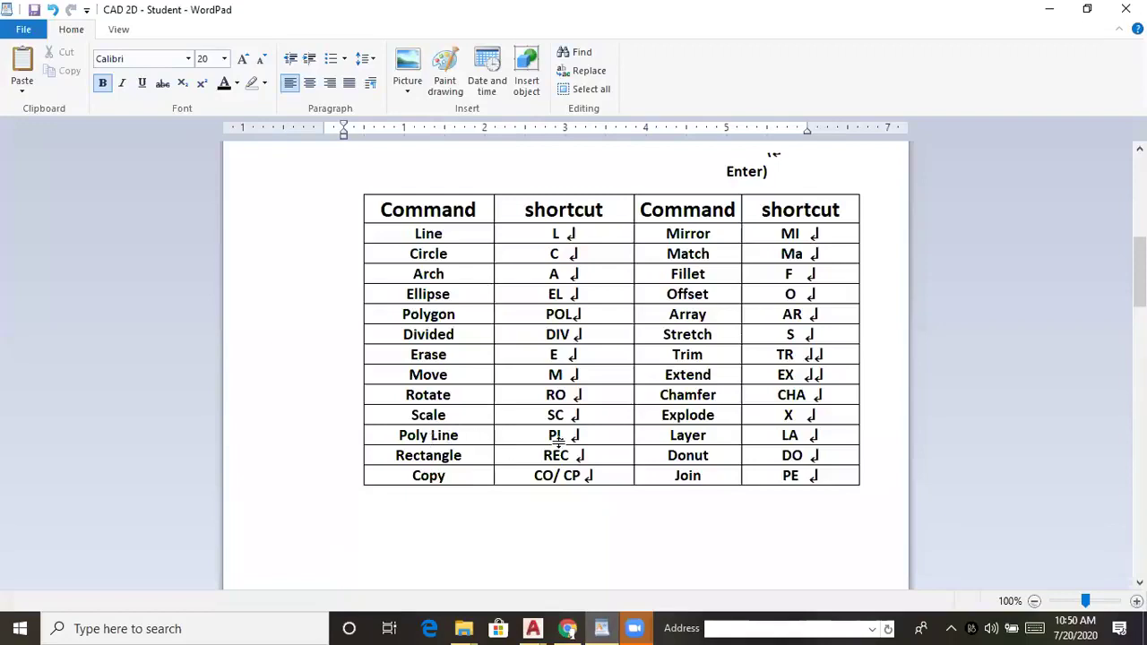
left_click(1049, 9)
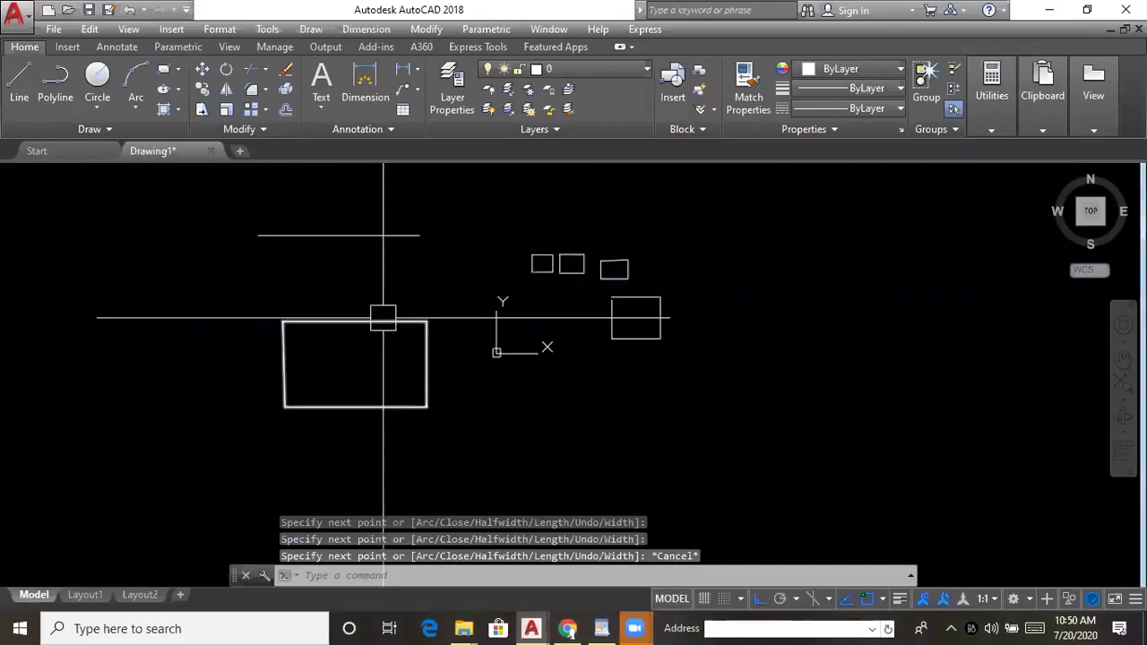
- Draw a Center, Radius circle with a radius of about 70'-3" to the right of the existing shapes
scroll(379, 318, "down", 2)
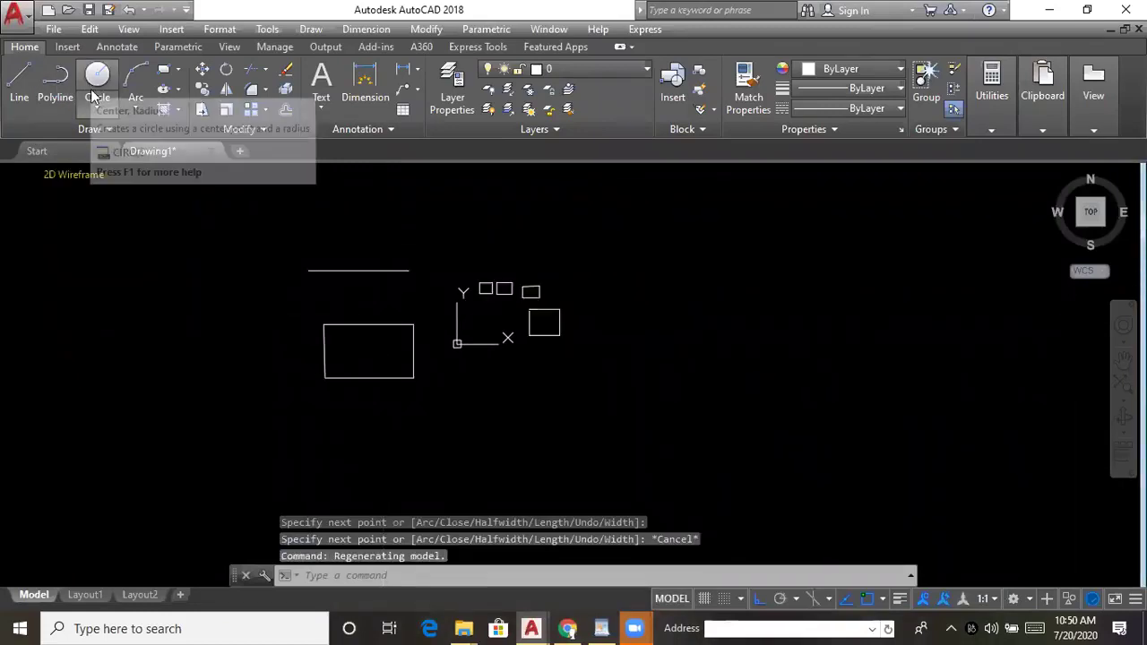
left_click(96, 108)
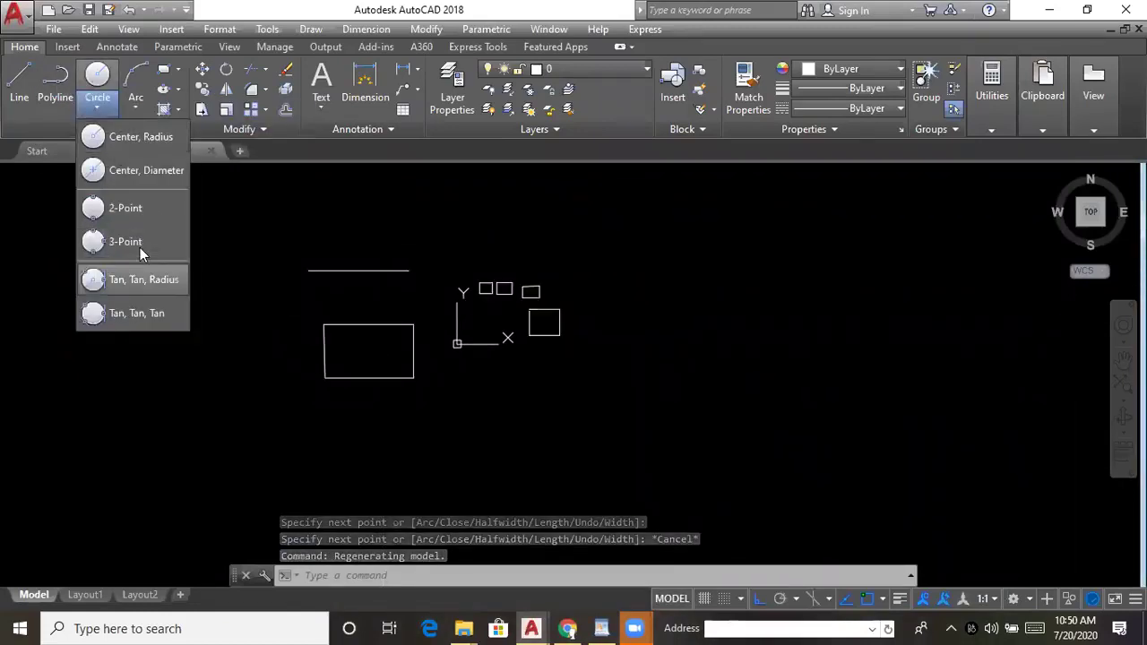
left_click(121, 138)
middle_click_drag(439, 370, 302, 328)
left_click(595, 286)
left_click(595, 357)
- Draw a second Center, Radius circle with a radius of about 56'-9" to the right of the first circle
left_click(99, 107)
left_click(116, 139)
left_click(805, 277)
left_click(847, 318)
middle_click_drag(789, 357, 745, 349)
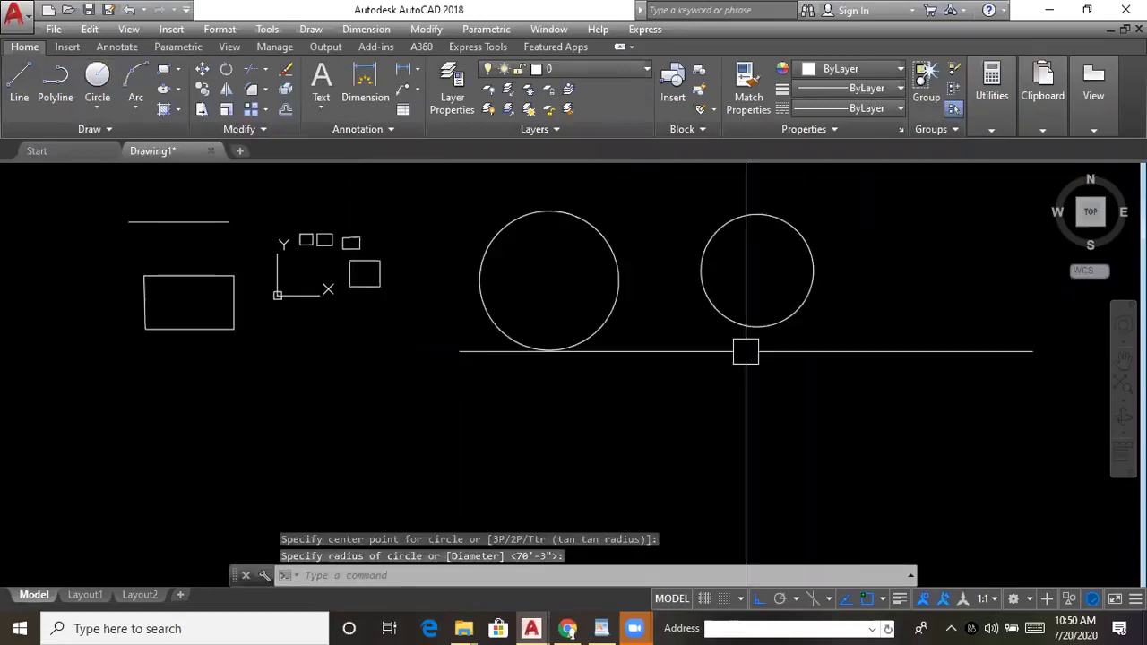
- Draw a third Center, Radius circle with a radius of about 64'-5" below and to the right of the second circle
left_click(93, 116)
left_click(113, 142)
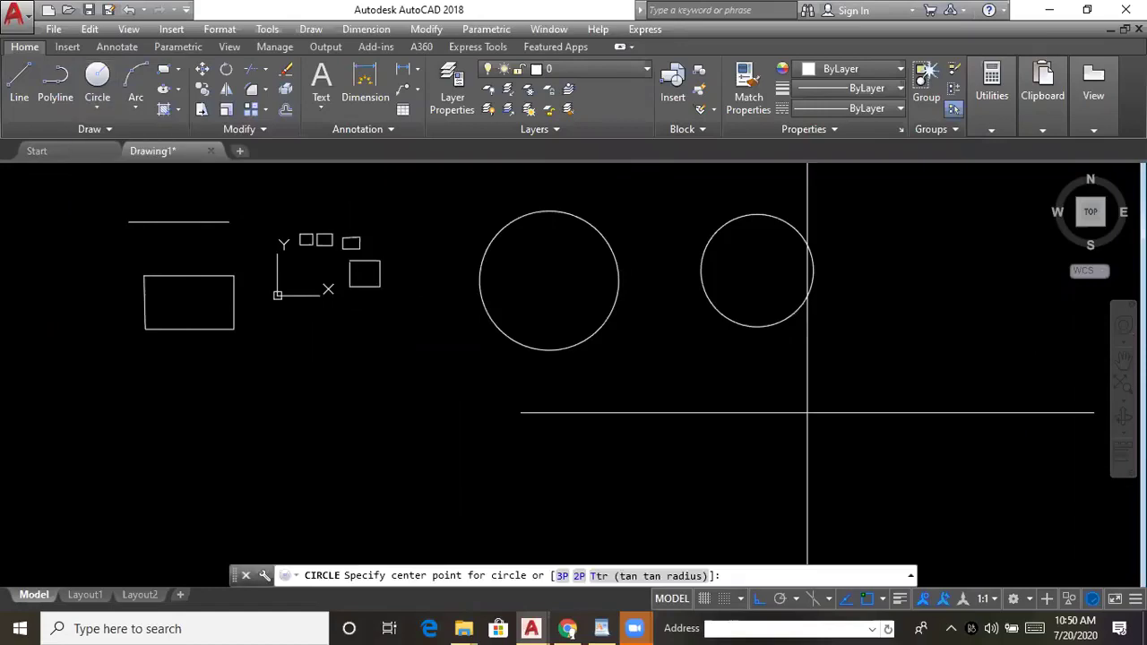
left_click(853, 394)
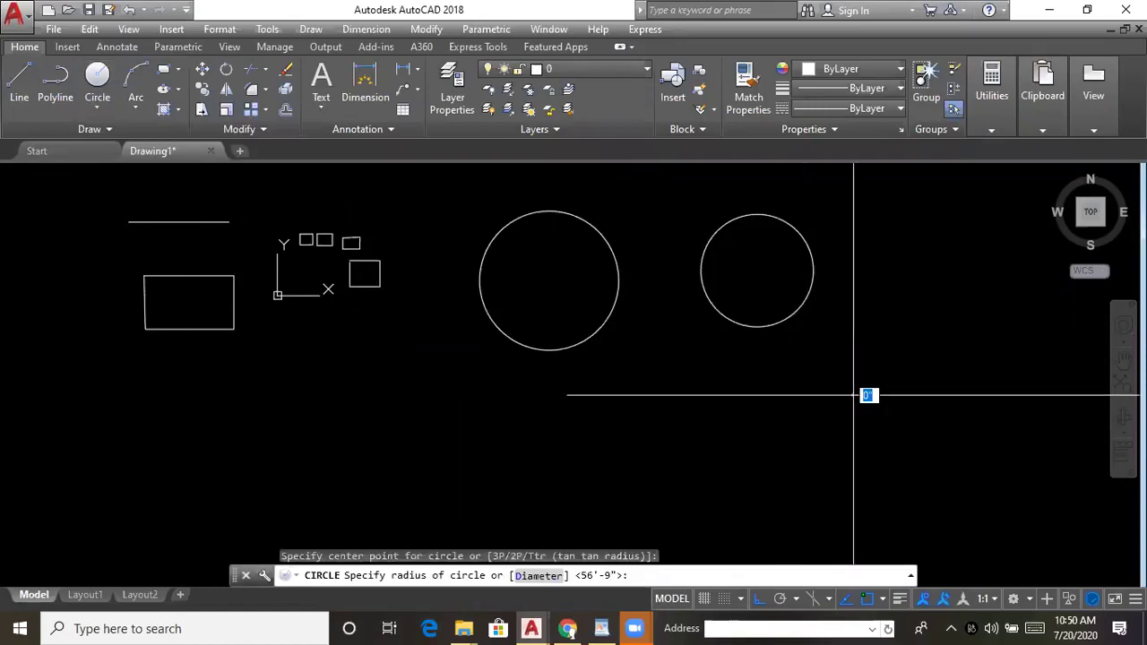
left_click(917, 437)
mouse_move(911, 427)
middle_mouse_down()
mouse_move(774, 415)
mouse_move(764, 357)
middle_mouse_up()
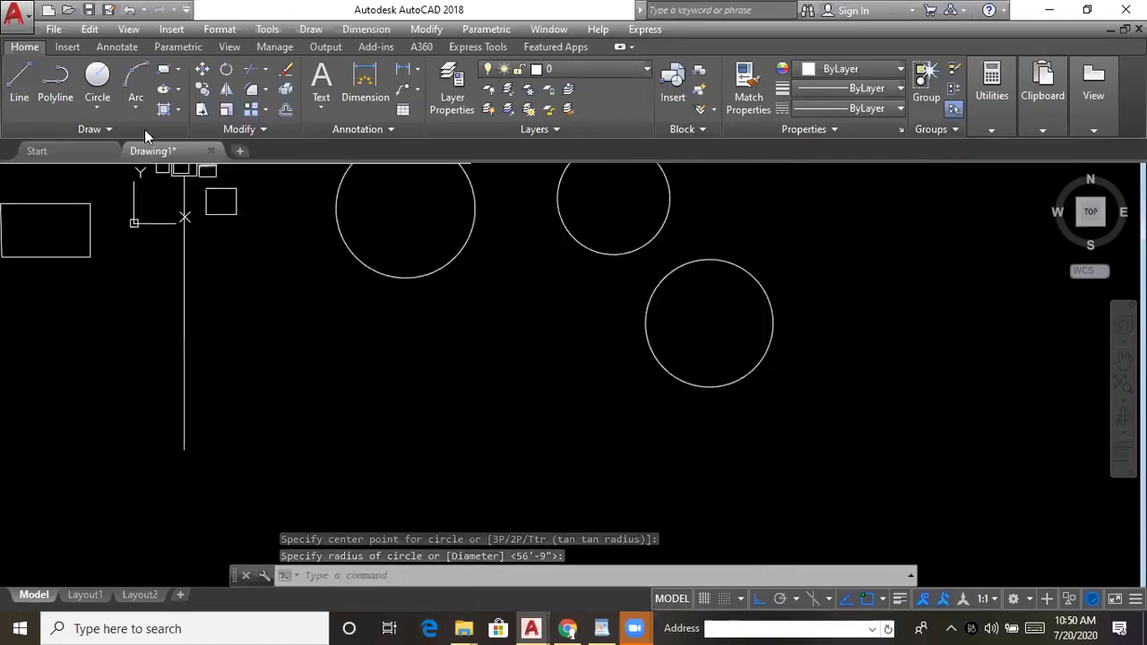
mouse_move(556, 325)
middle_mouse_down()
mouse_move(604, 338)
mouse_move(610, 359)
middle_mouse_up()
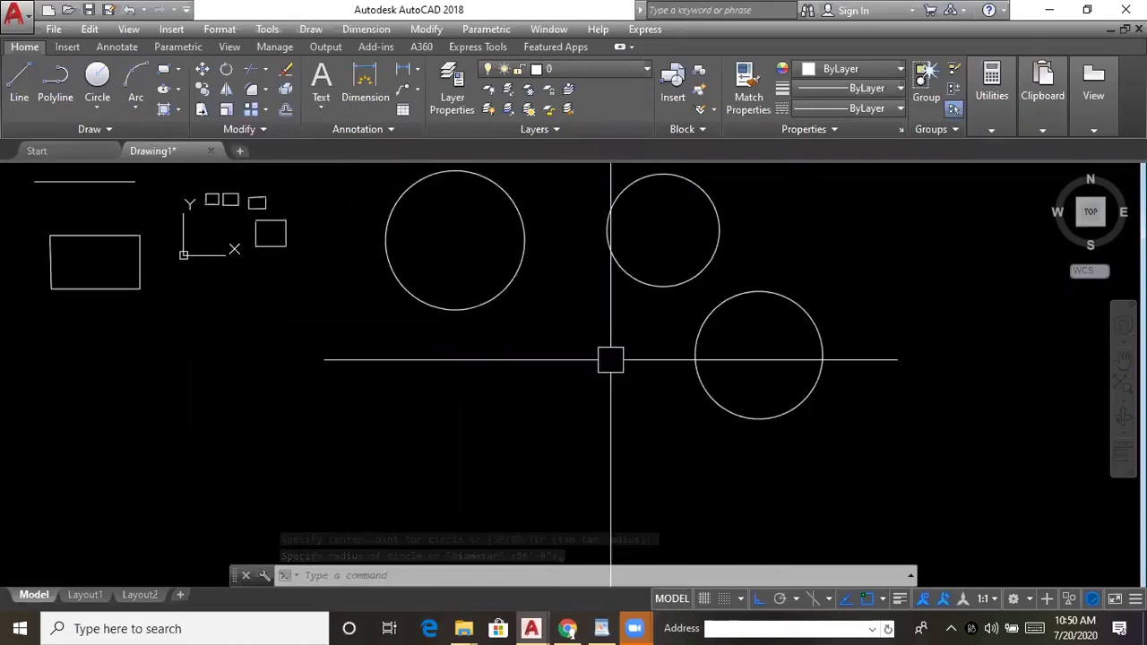
- Draw a fourth Center, Radius circle with a radius of about 75'-5" below the first circle, overlapping its lower part
left_click(102, 109)
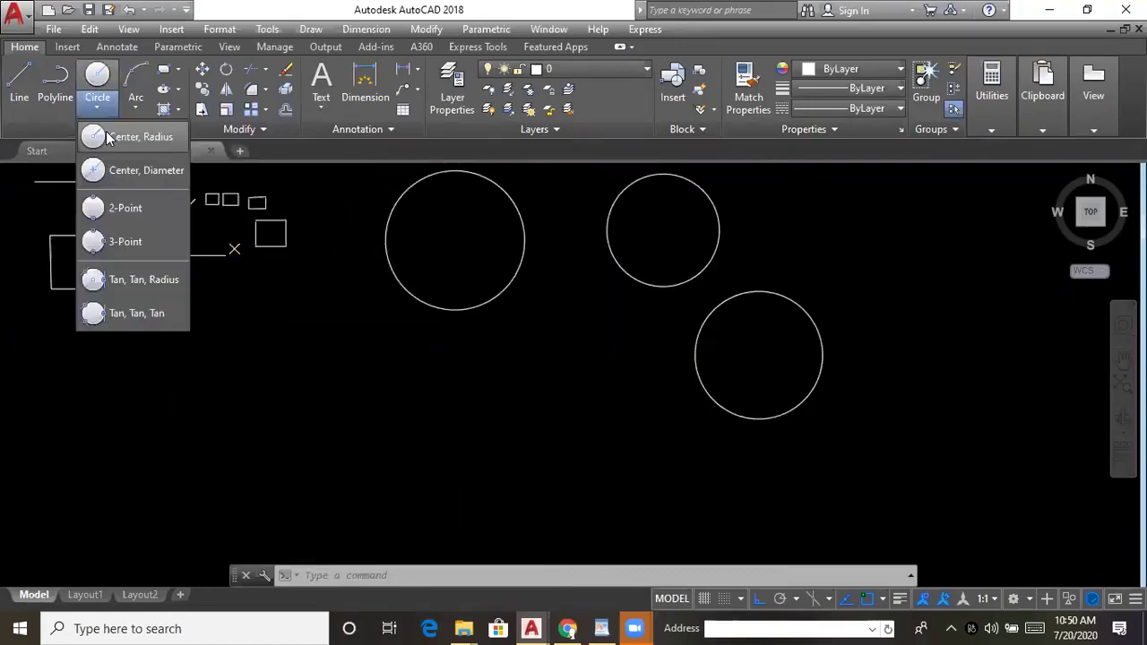
left_click(106, 137)
left_click(484, 355)
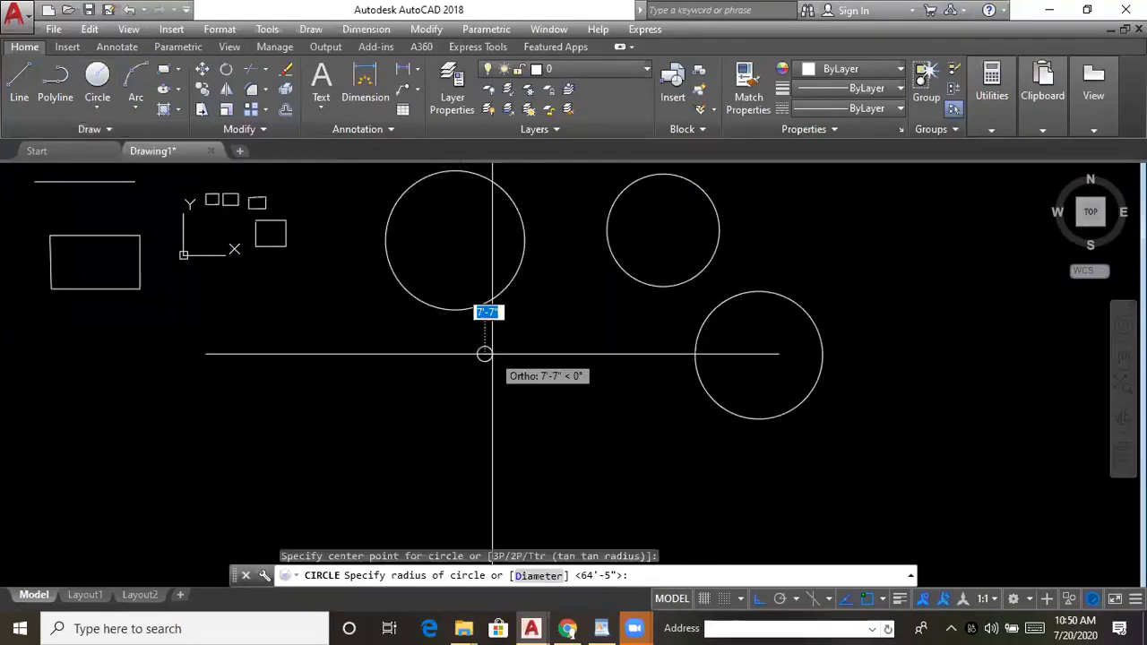
left_click(559, 403)
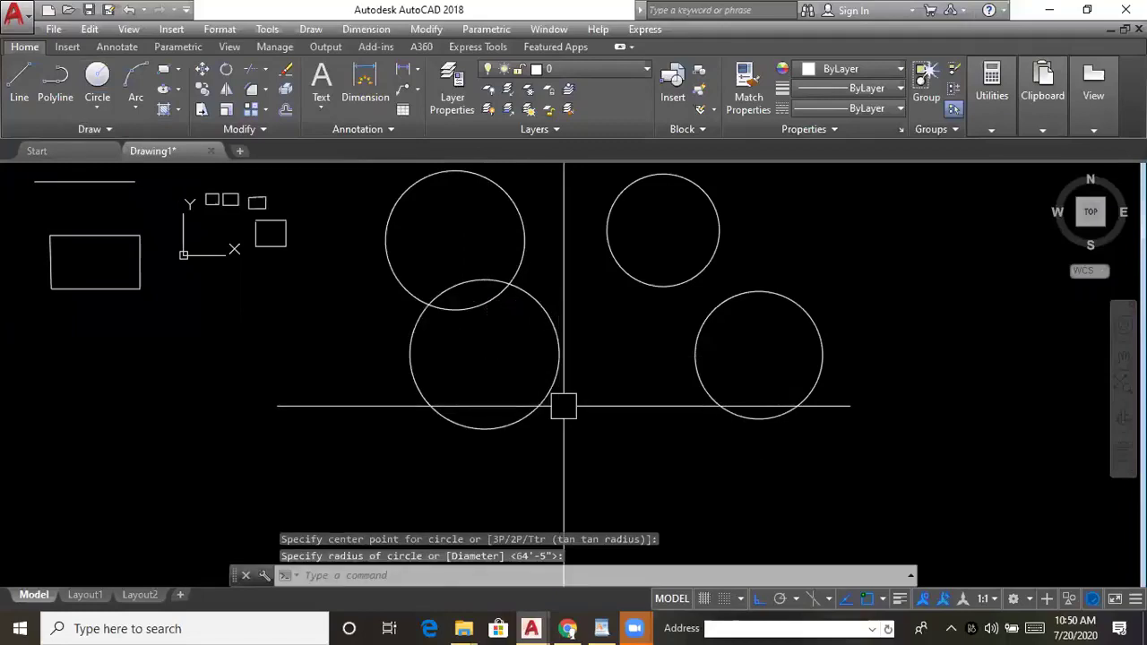
middle_click_drag(564, 406, 545, 395)
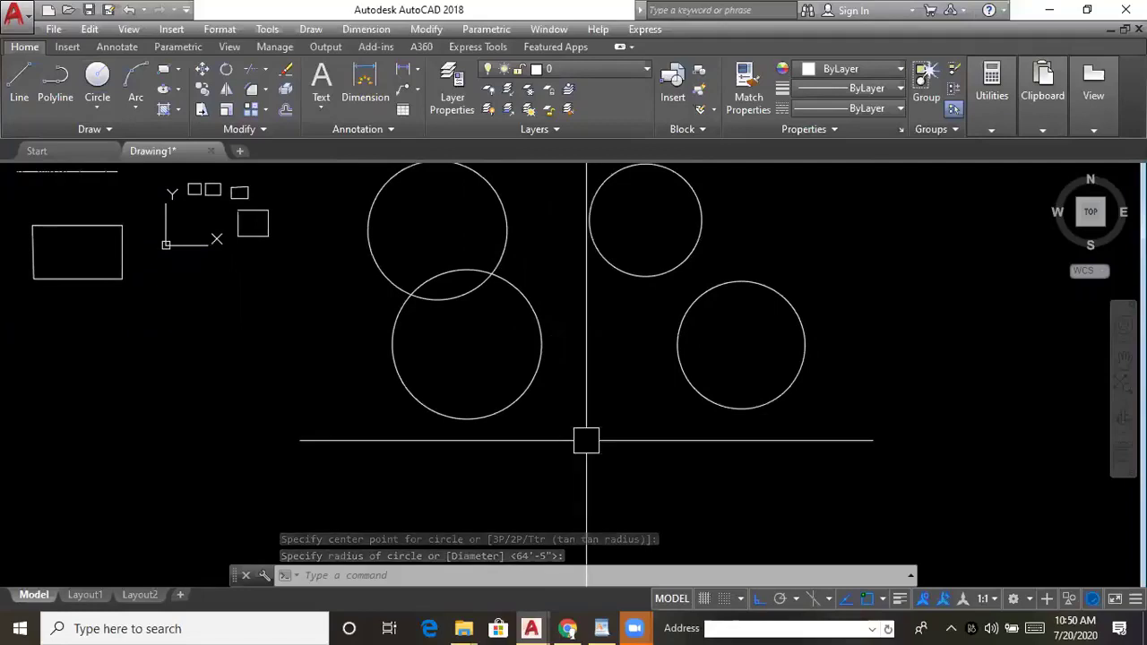
middle_click_drag(543, 423, 631, 404)
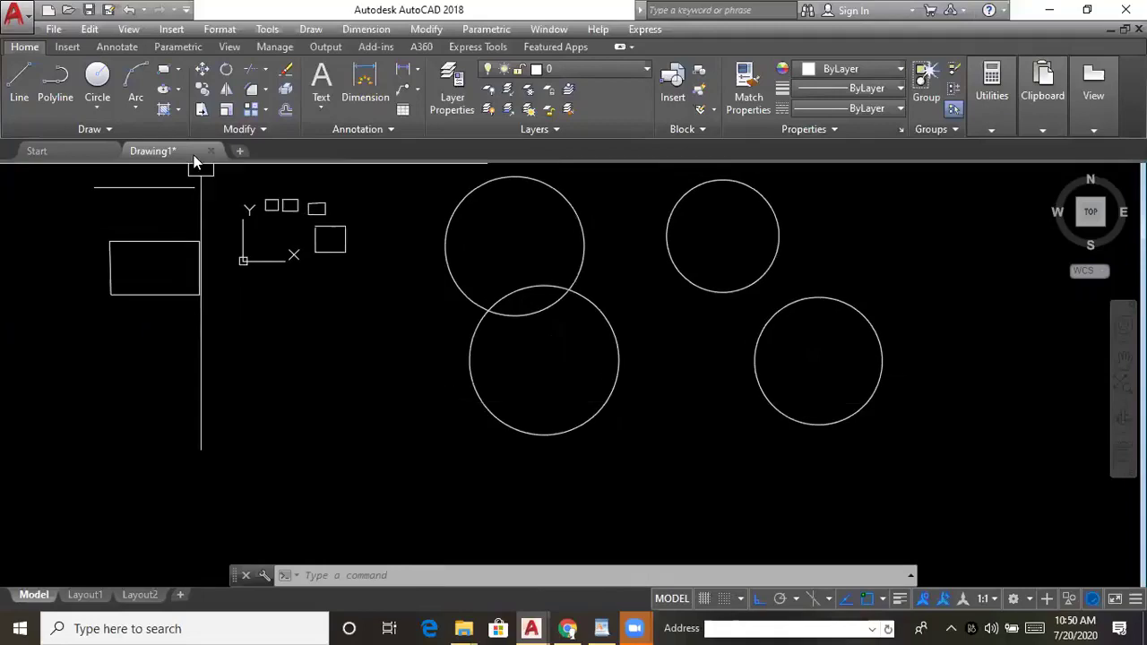
left_click(130, 111)
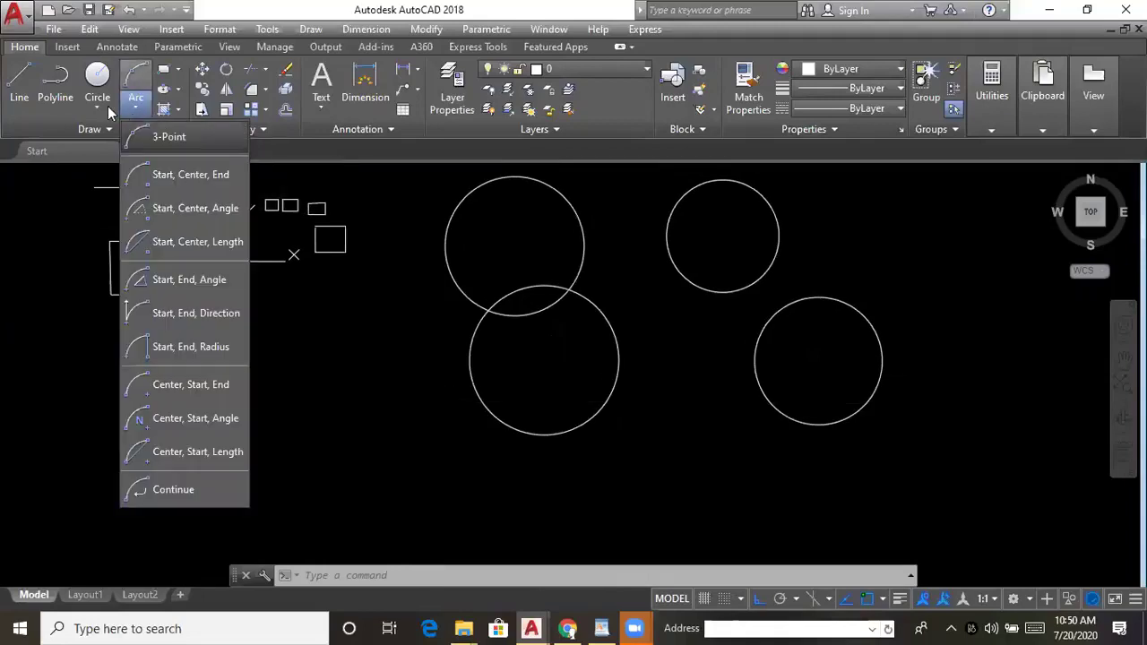
middle_click_drag(401, 363, 427, 351)
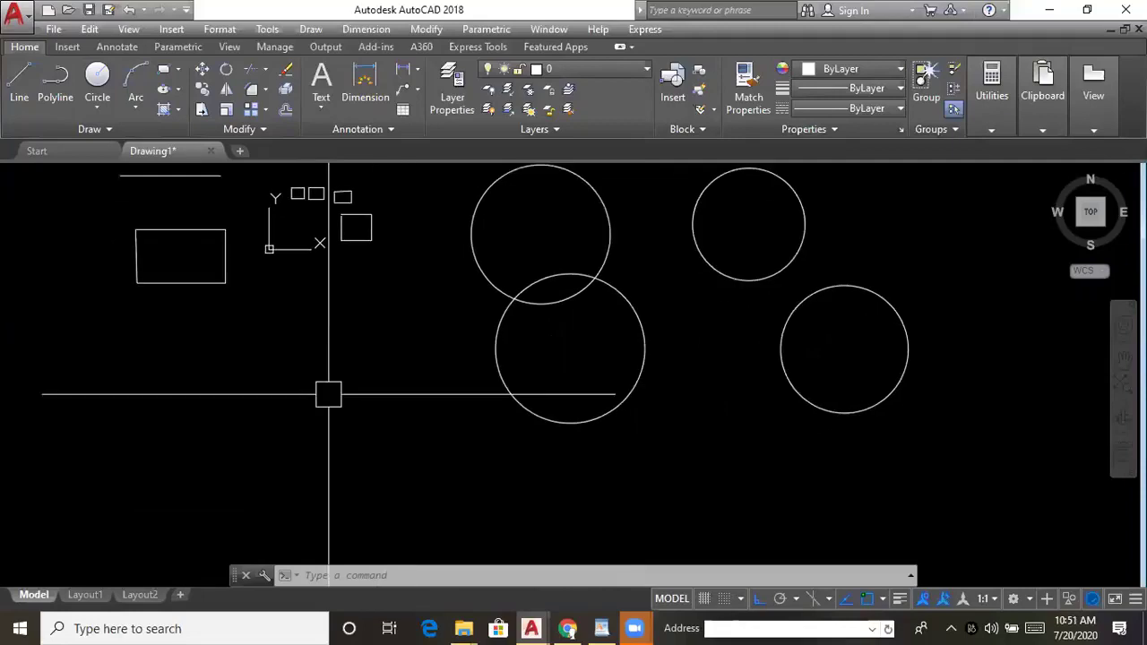
- Draw a fifth circle with a radius of about 133'-10" centred below the polyline rectangle, using the Circle command's shortcut
type("c")
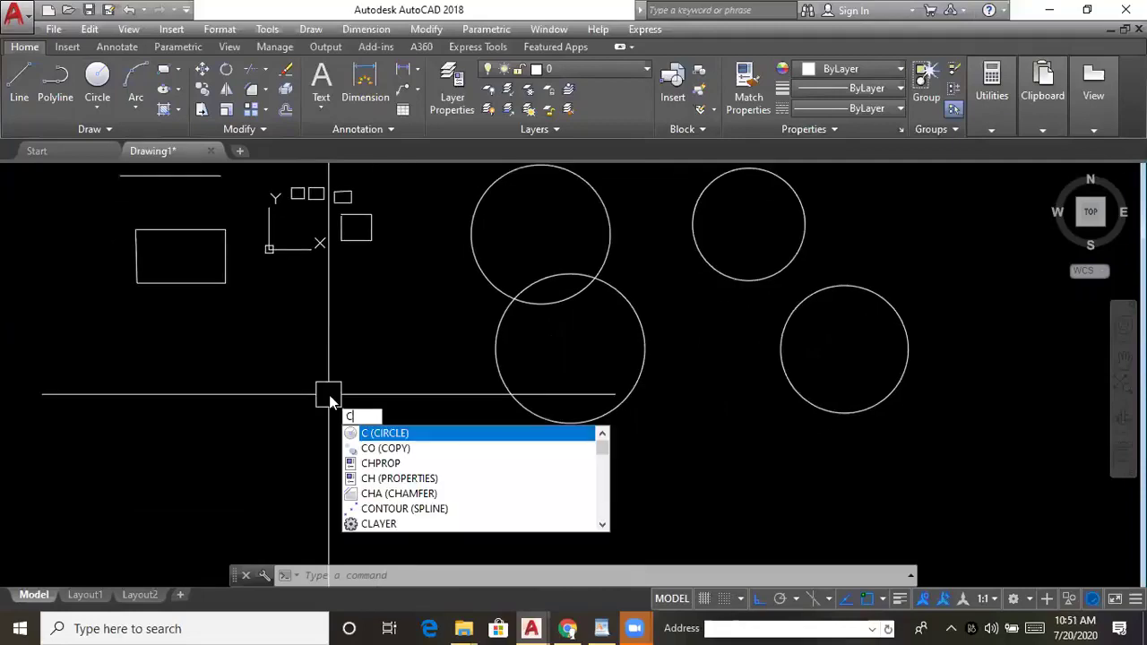
key("Return")
left_click(262, 359)
left_click(386, 405)
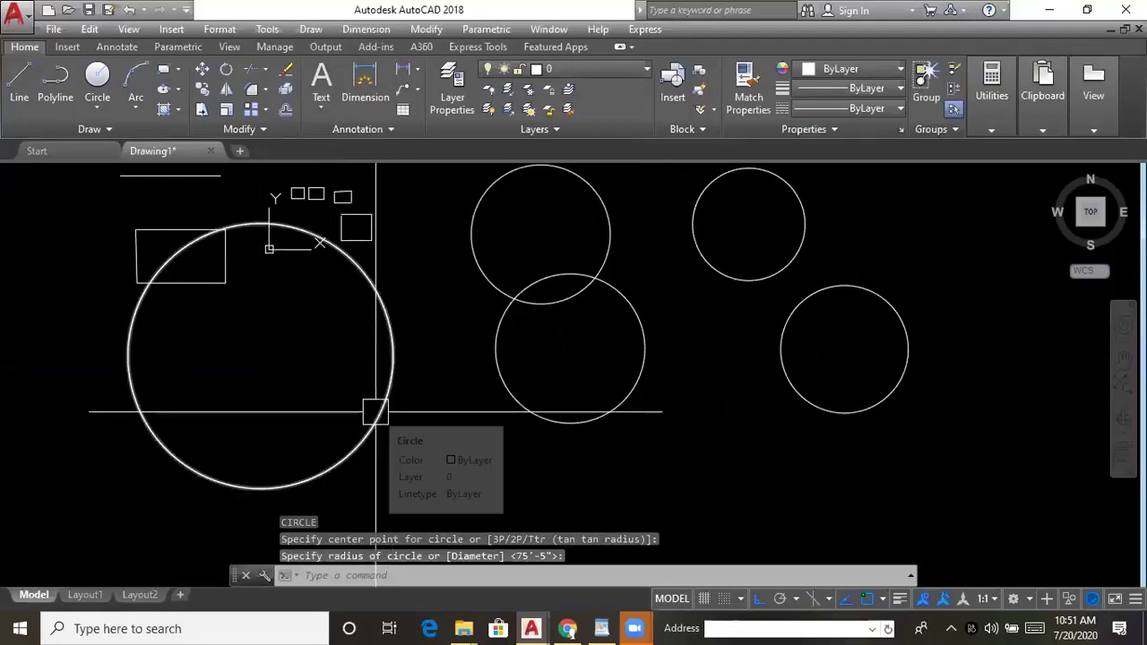
- Erase all five practice circles, starting with the large one over the polyline rectangle
left_click(376, 409)
key("Delete")
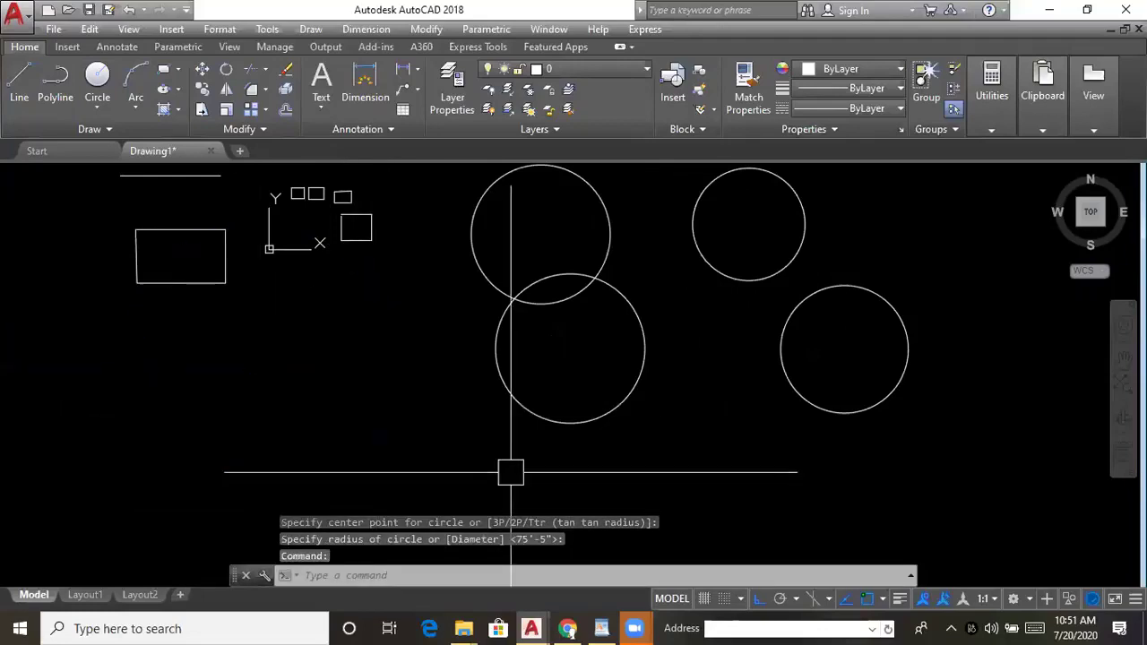
left_click(542, 418)
key("Delete")
left_click(781, 349)
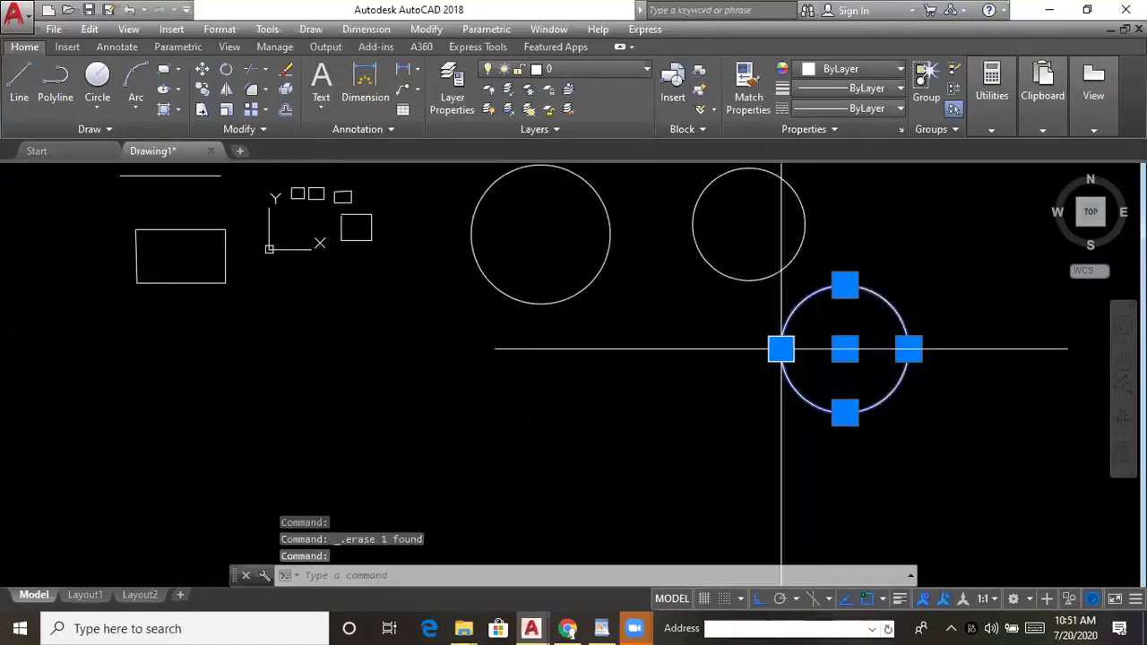
key("Delete")
left_click(751, 280)
left_click(602, 268)
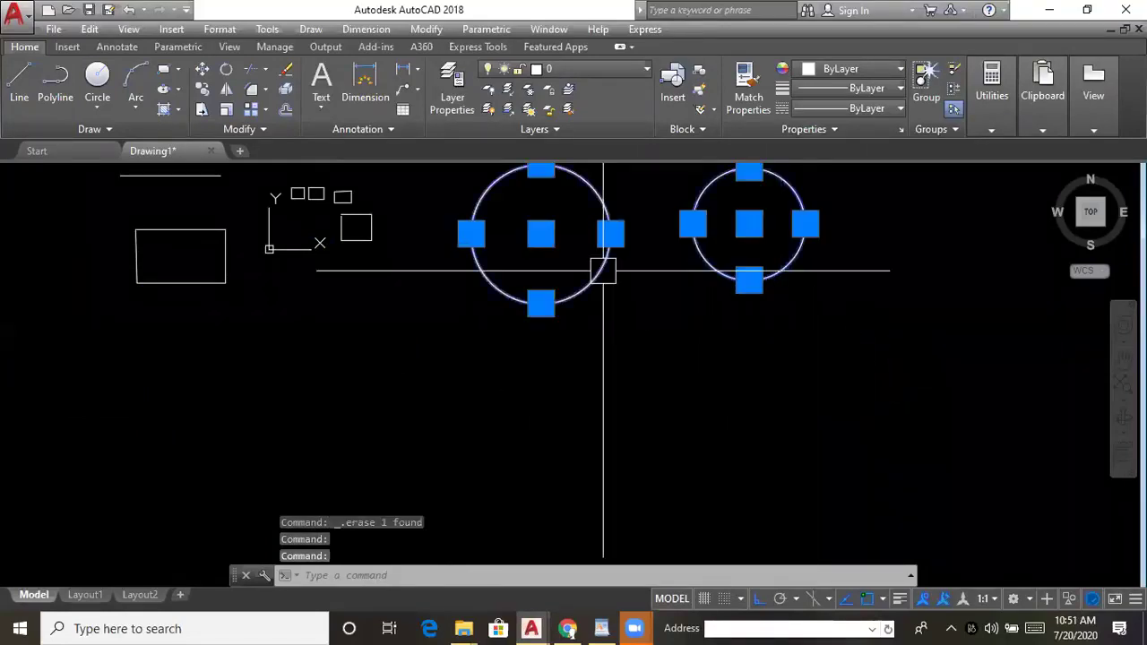
key("Delete")
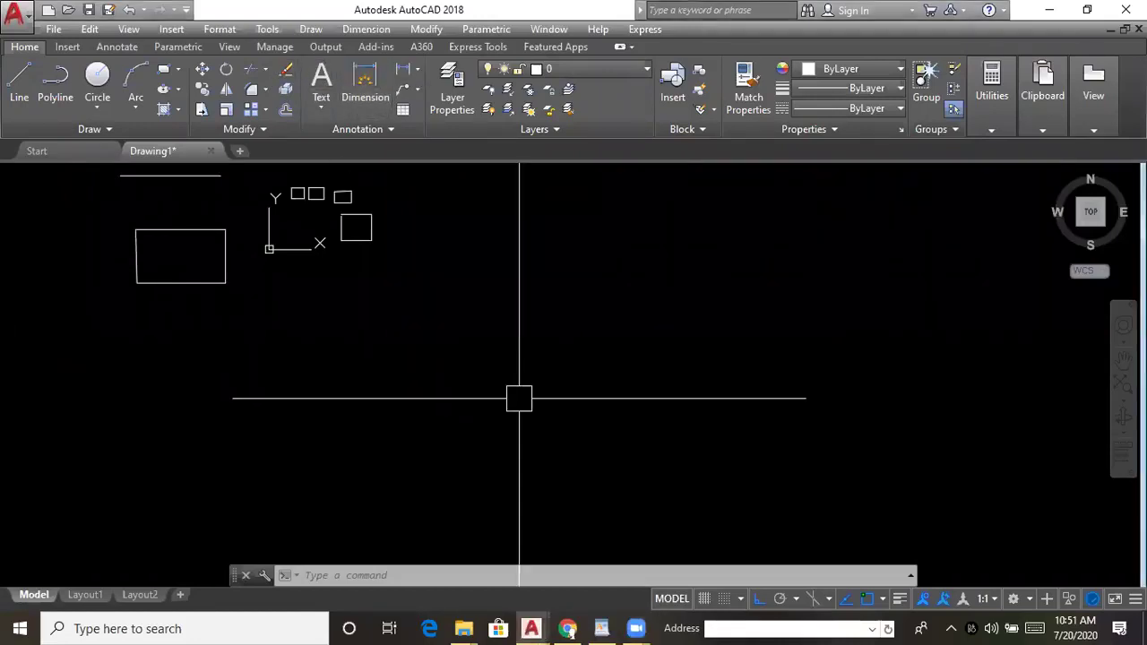
- Draw a circle with a radius of 5' in the empty area below and to the right of the existing shapes
middle_click_drag(517, 397, 543, 359)
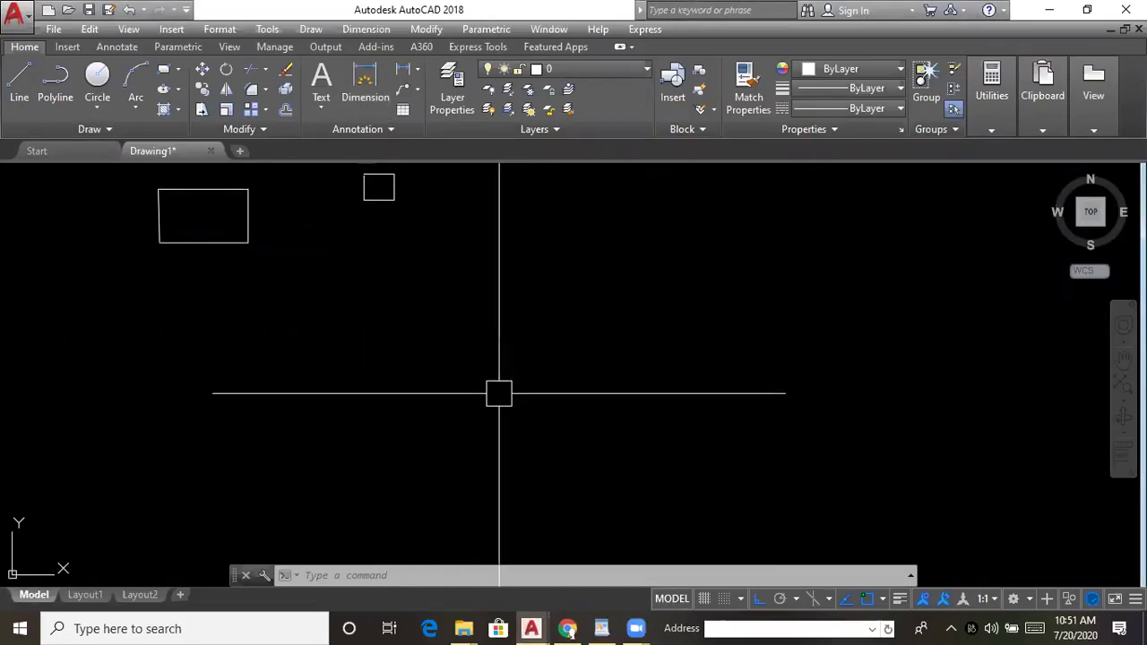
type("c")
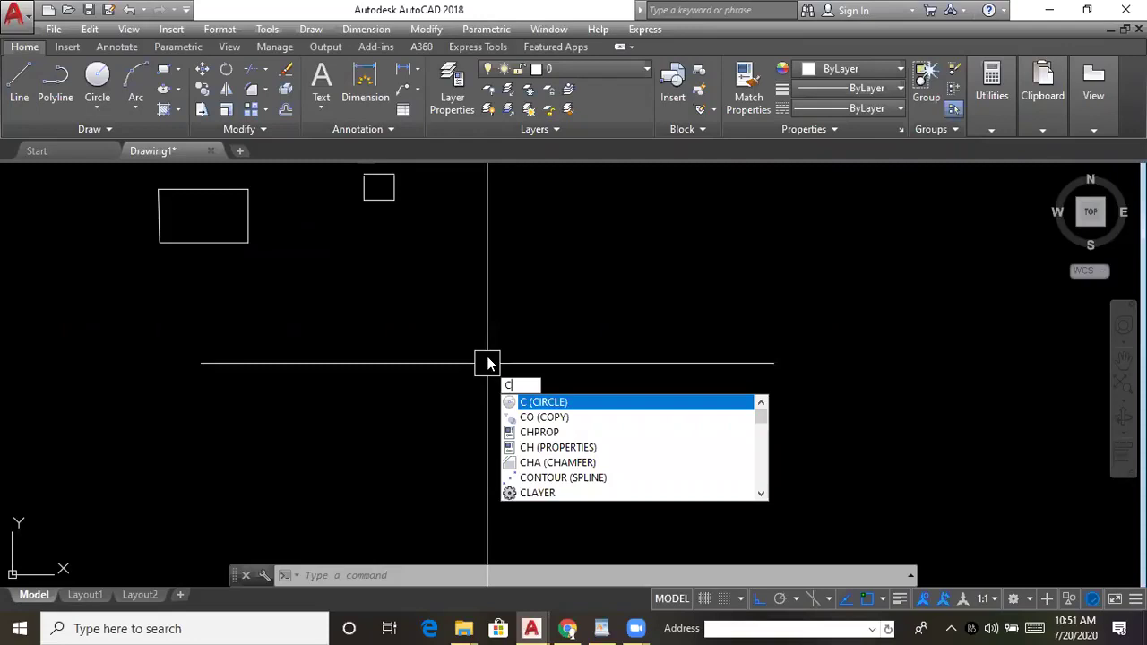
key("Escape")
middle_click_drag(478, 353, 432, 338)
type("c")
key("Return")
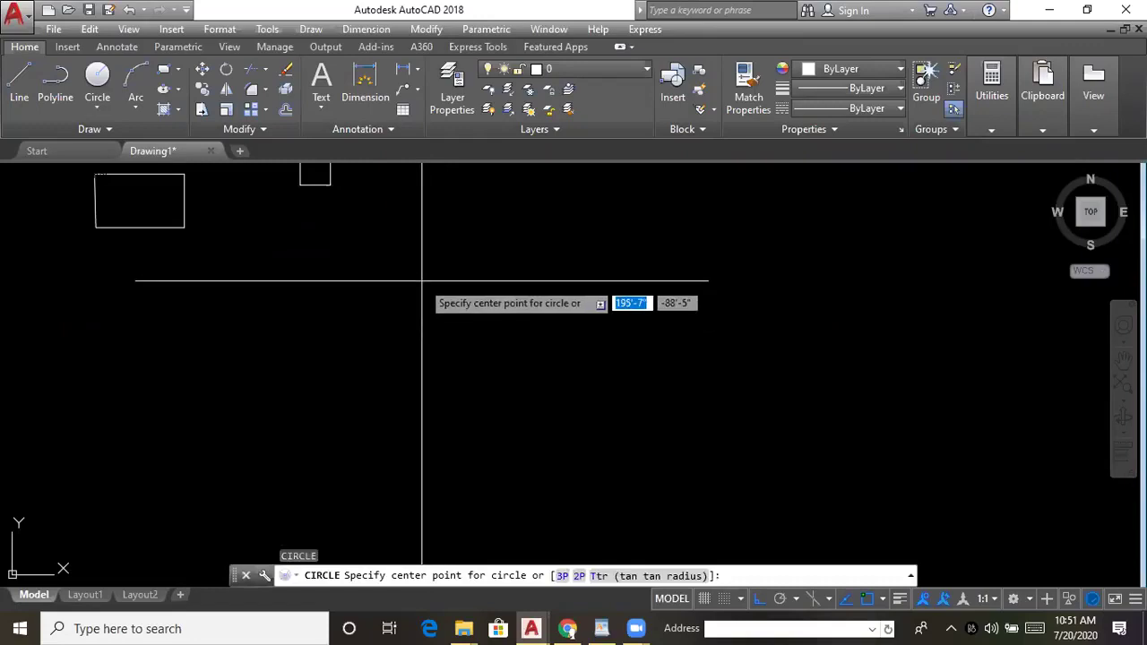
left_click(422, 279)
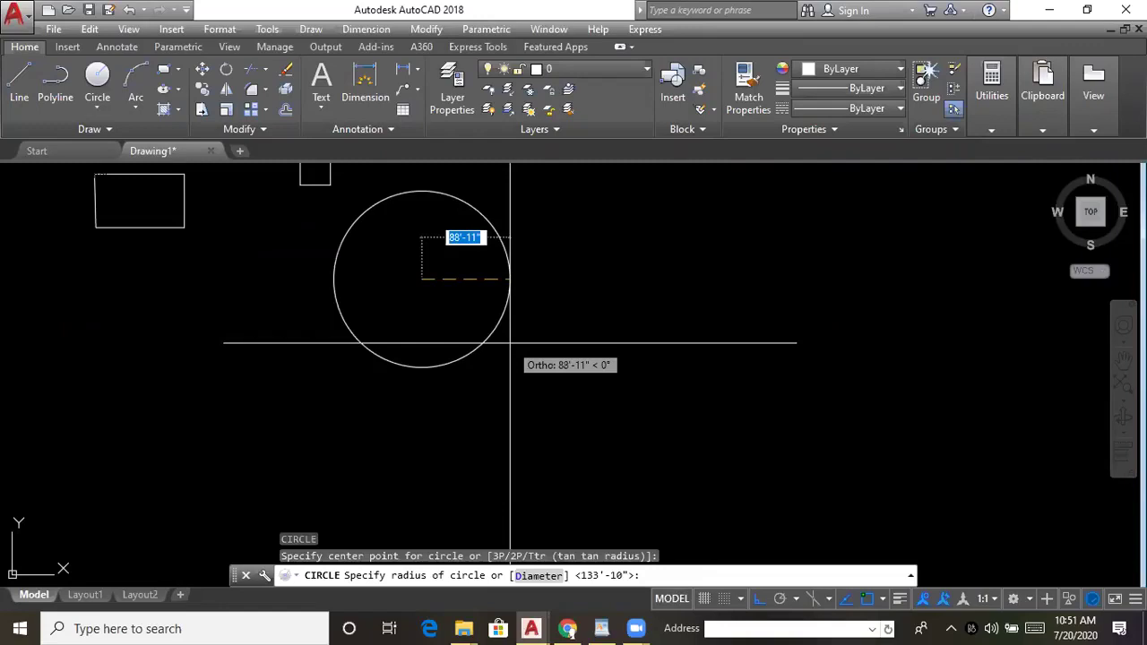
type("10")
key("BackSpace")
key("BackSpace")
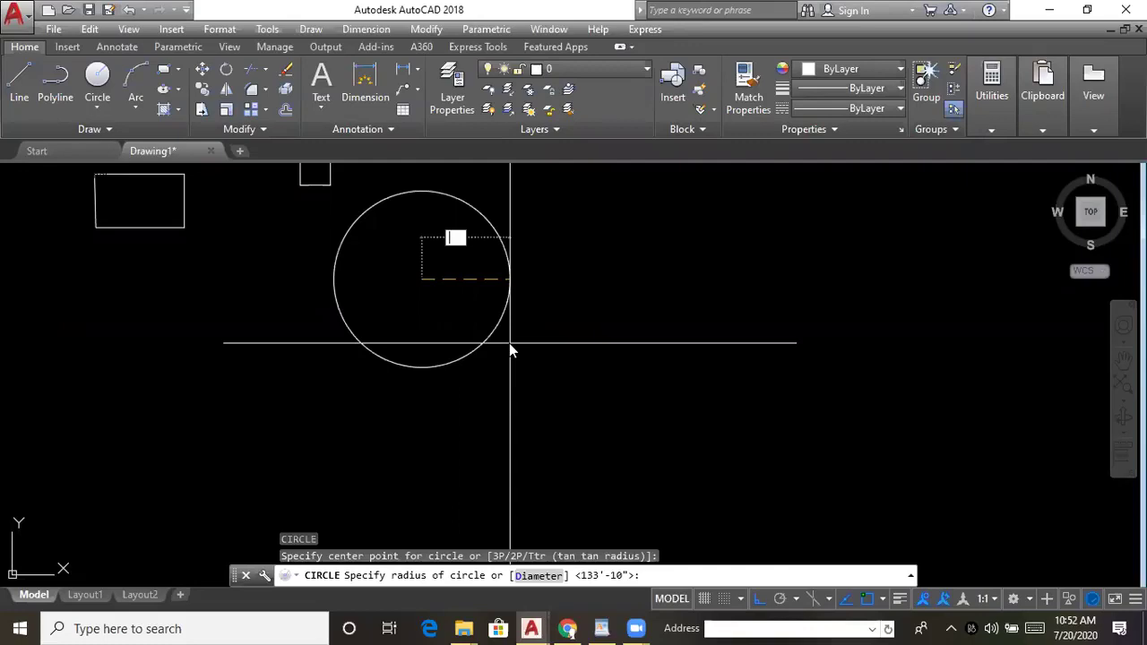
type("5")
key("Return")
- Begin a Center, Radius circle with its center point above and to the right of the 5' circle
scroll(440, 266, "up", 5)
middle_click_drag(342, 352, 385, 353)
scroll(384, 353, "up", 4)
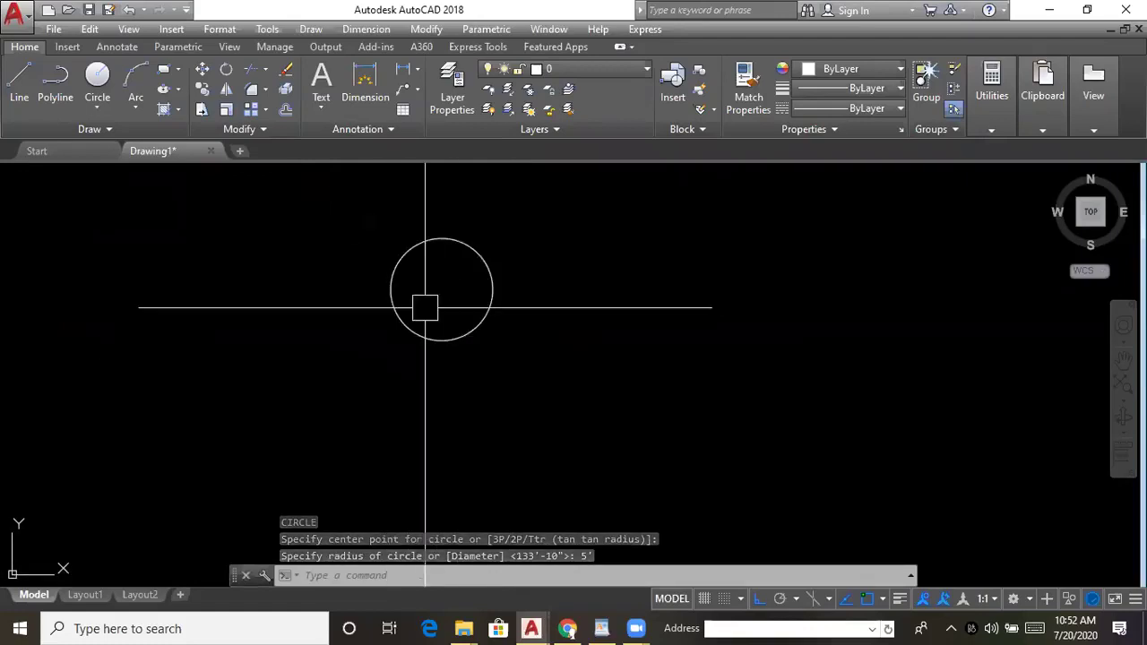
mouse_move(425, 307)
middle_mouse_down()
mouse_move(394, 308)
mouse_move(430, 303)
mouse_move(425, 316)
middle_mouse_up()
scroll(398, 307, "up", 2)
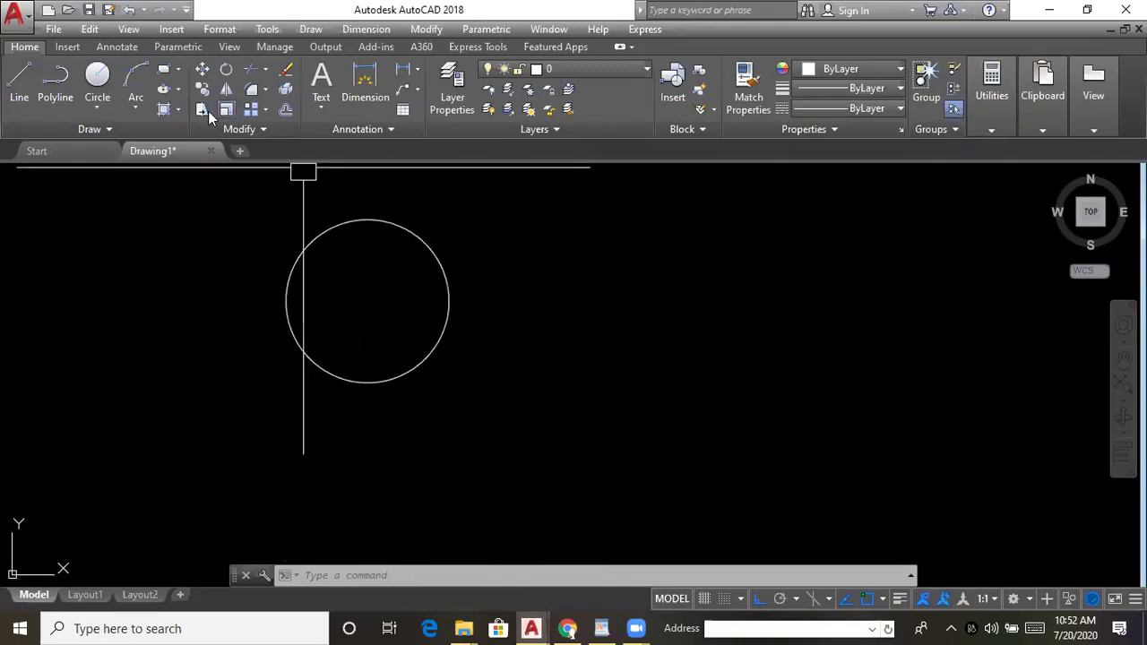
left_click(103, 106)
left_click(116, 134)
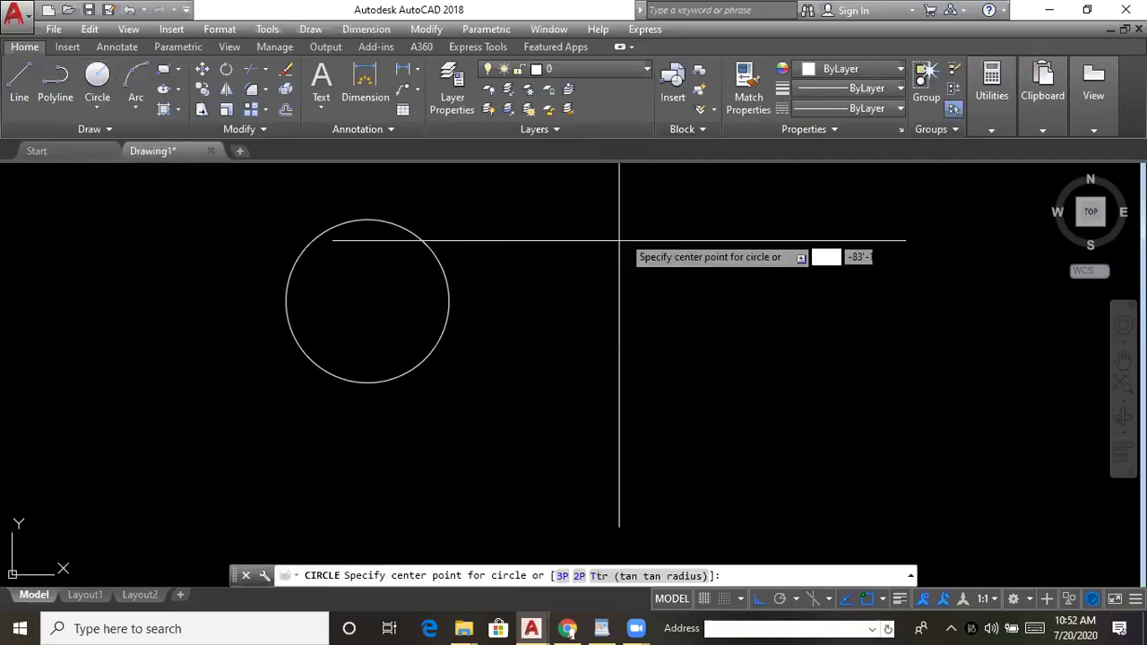
left_click(631, 229)
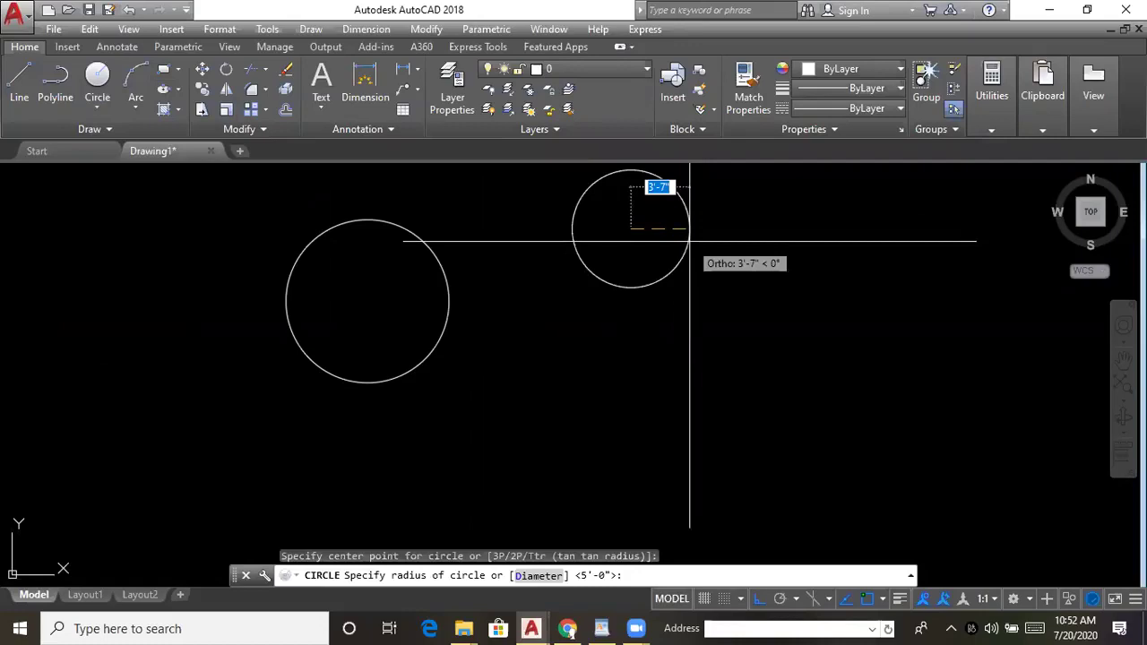
- Draw a second circle with a 5' radius, to the upper right of the existing circle
key("Escape")
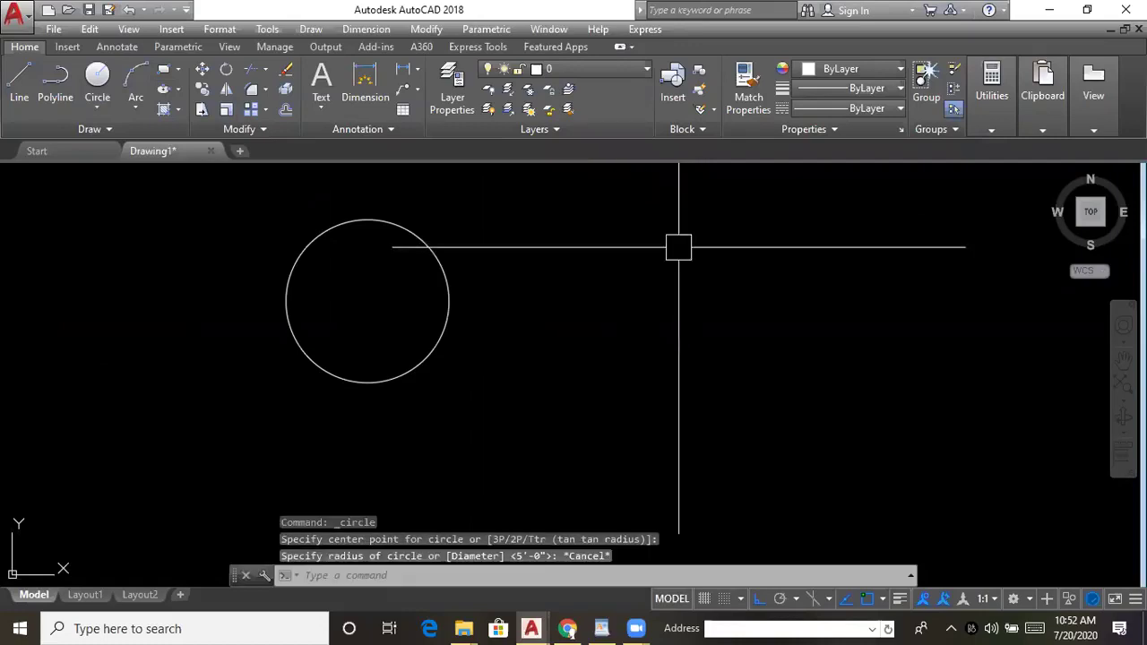
key("Return")
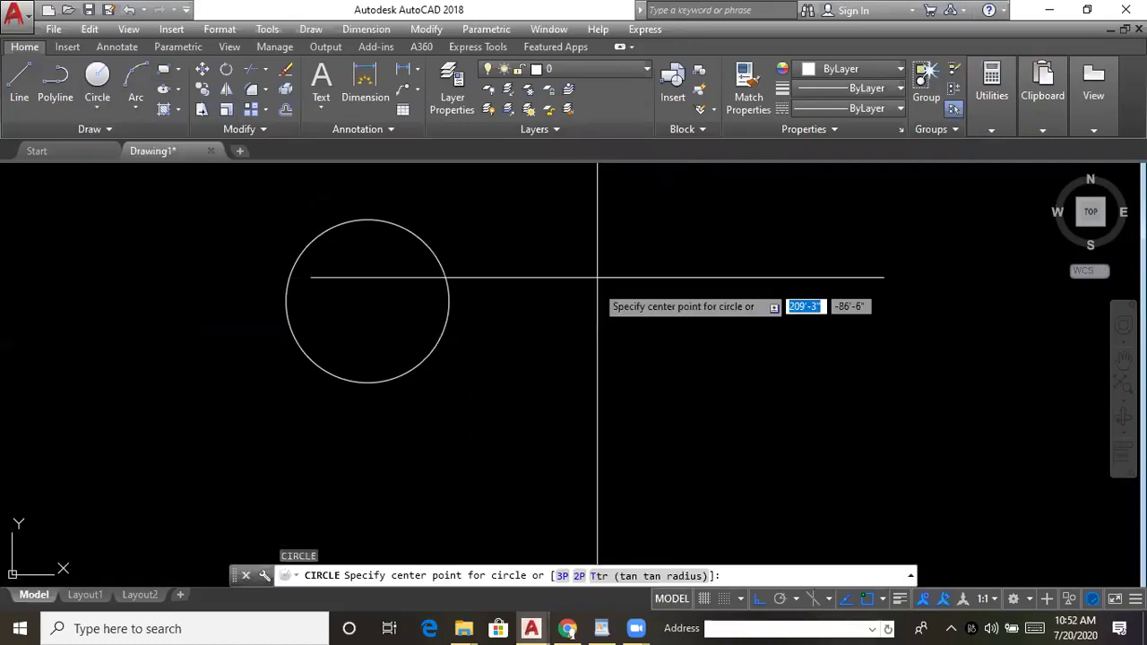
left_click(609, 251)
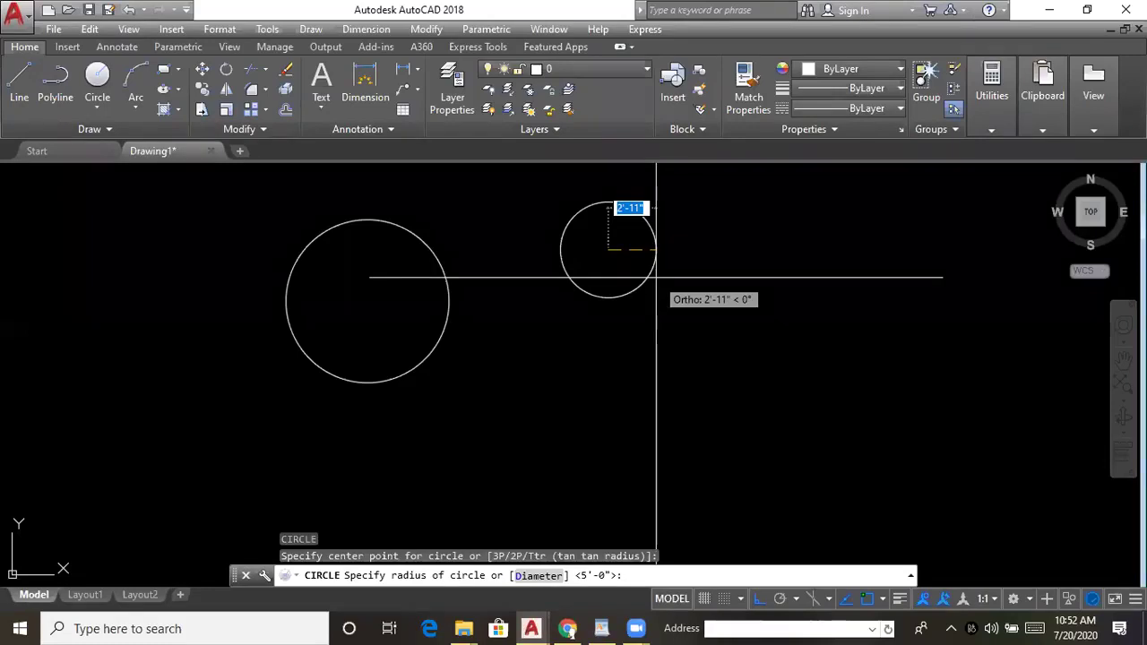
type("5")
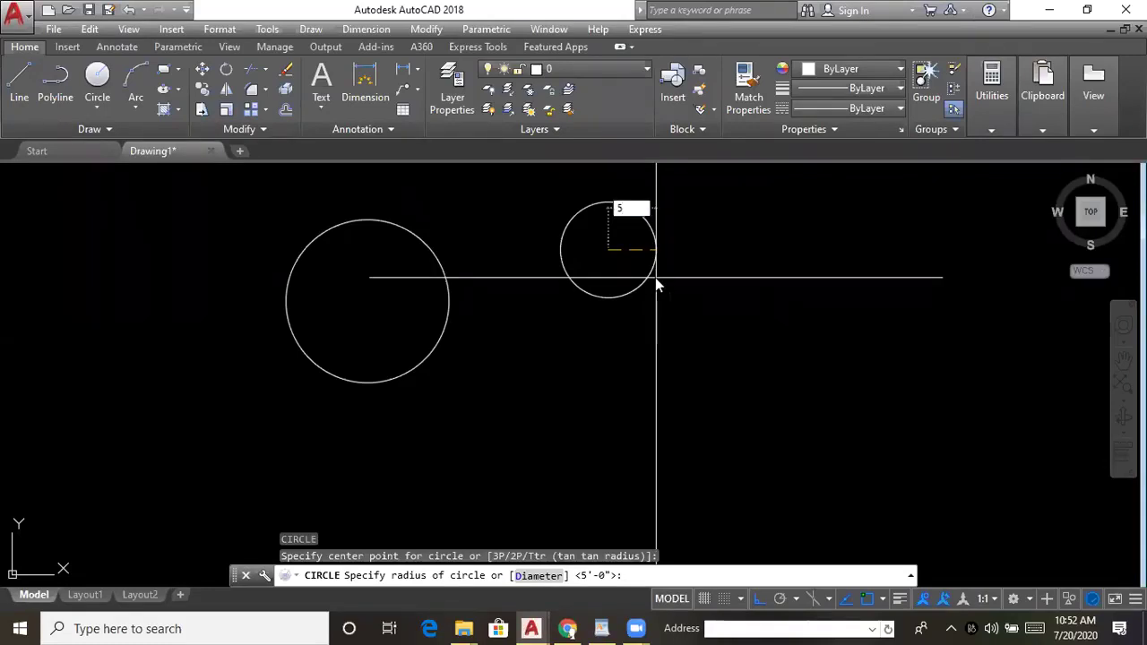
key("Return")
mouse_move(602, 308)
middle_mouse_down()
mouse_move(568, 343)
mouse_move(535, 277)
middle_mouse_up()
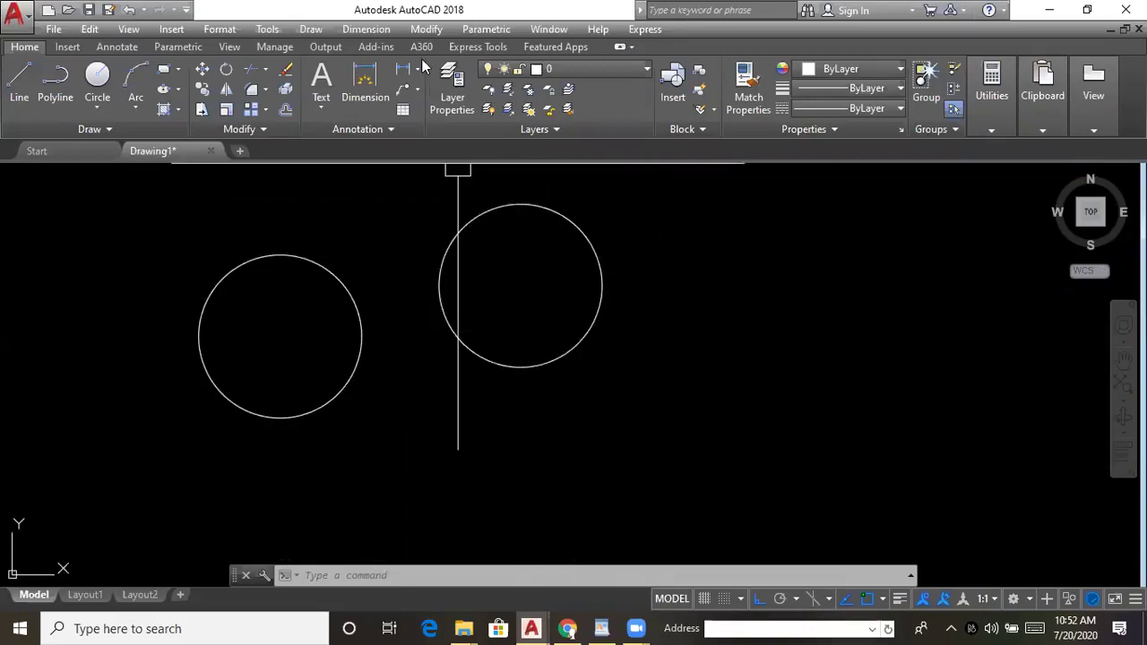
- Add a radius dimension to the new circle, placing its text outside the circle's right side
left_click(417, 69)
left_click(417, 69)
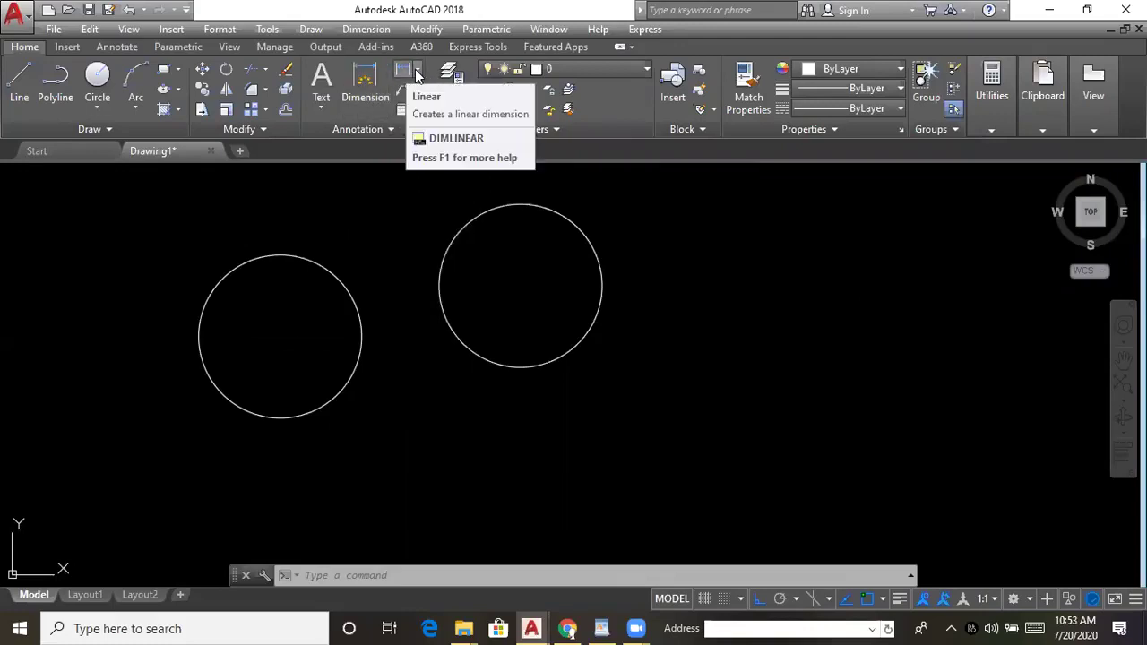
left_click(418, 70)
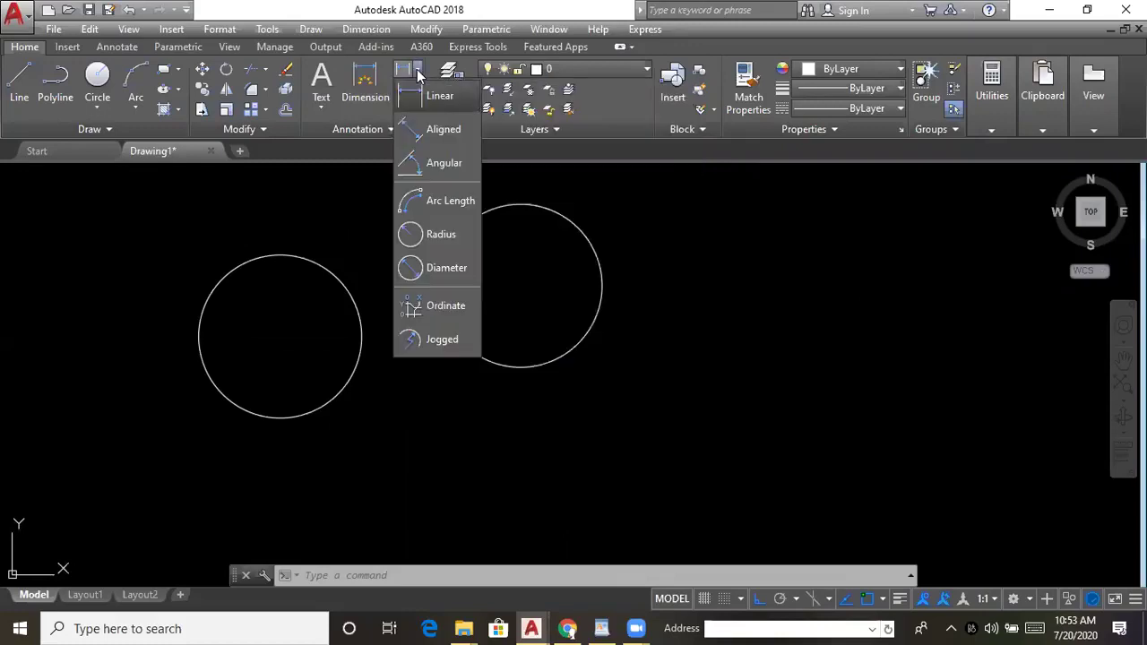
left_click(453, 235)
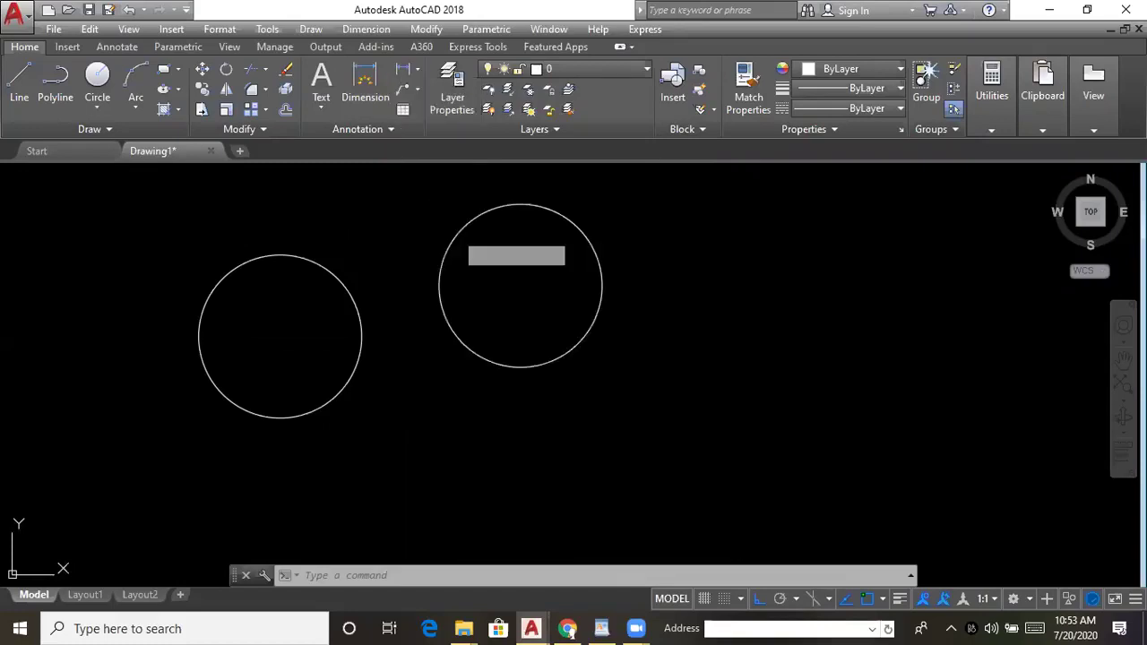
left_click(610, 272)
scroll(676, 254, "up", 4)
scroll(679, 267, "down", 4)
left_click(679, 278)
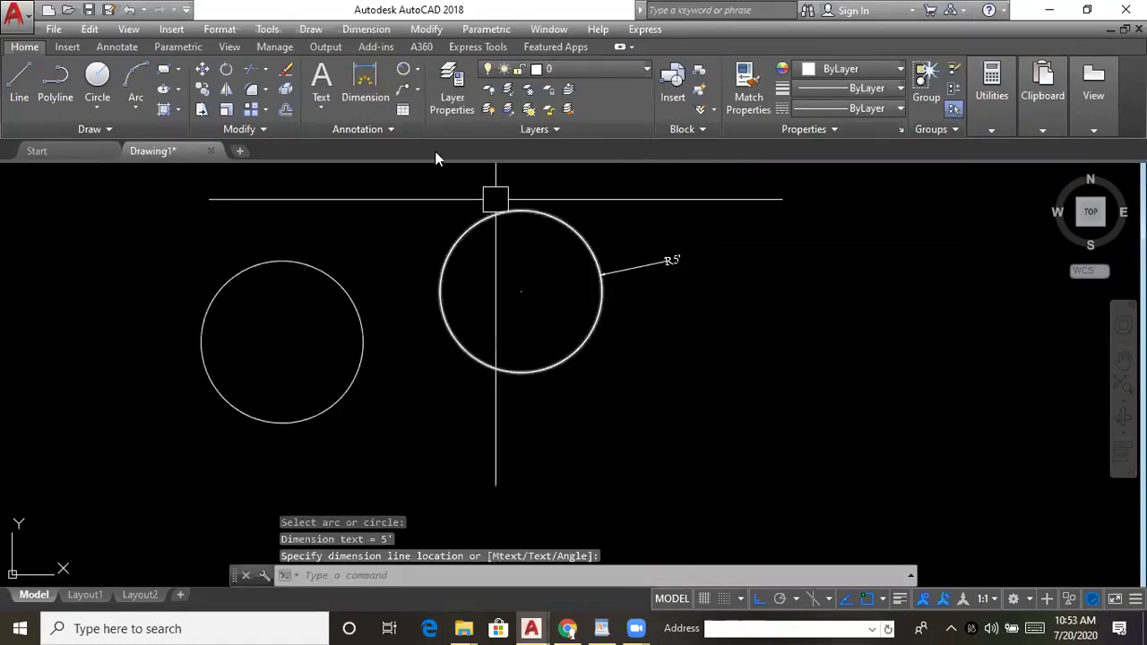
- Add a diameter dimension to the same circle, placing its text outside the upper-left edge
left_click(417, 70)
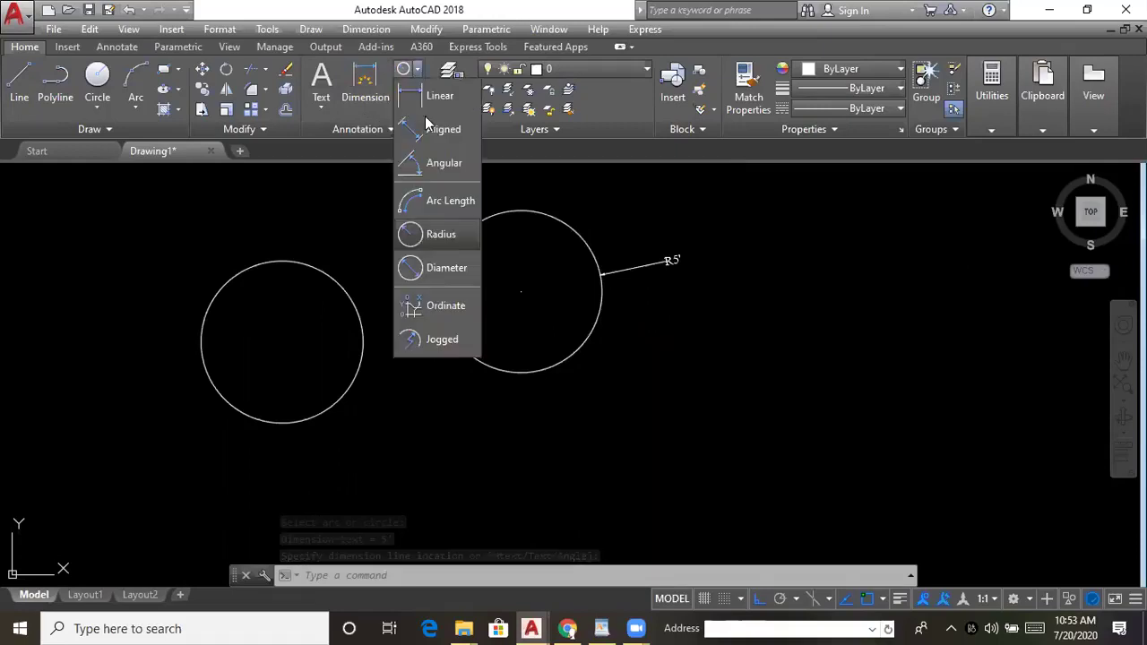
left_click(445, 269)
left_click(441, 251)
scroll(422, 245, "up", 6)
scroll(439, 299, "down", 4)
middle_click_drag(472, 309, 470, 323)
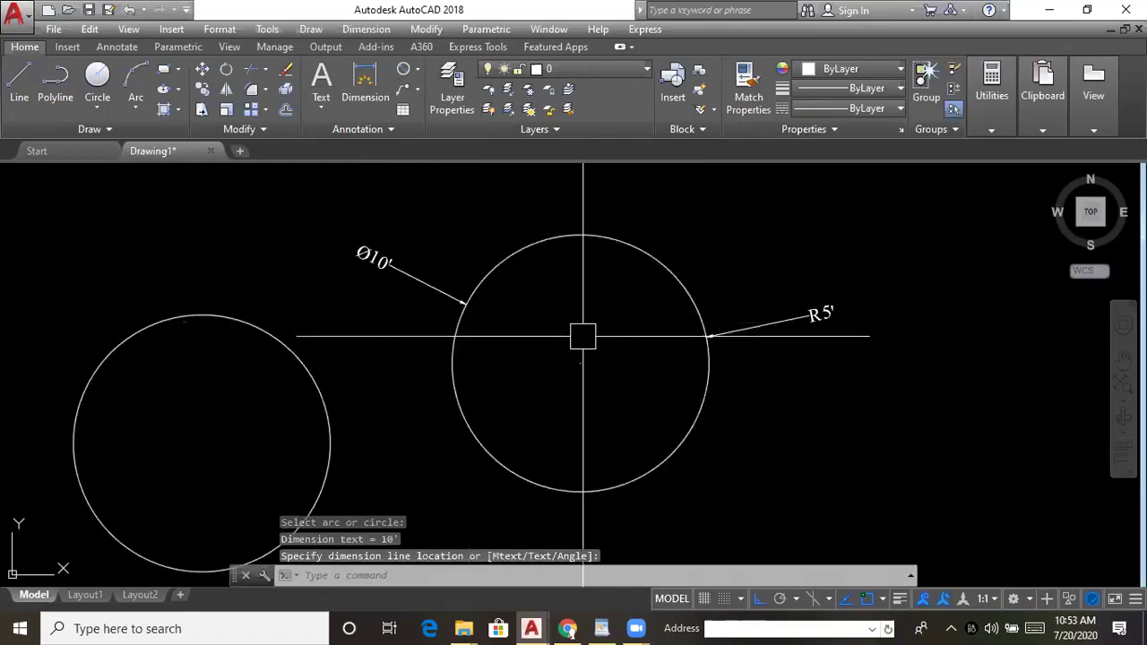
- Examine the radius and diameter dimensions on the circle and the available dimension types
mouse_move(552, 371)
middle_mouse_down()
mouse_move(531, 341)
mouse_move(553, 358)
middle_mouse_up()
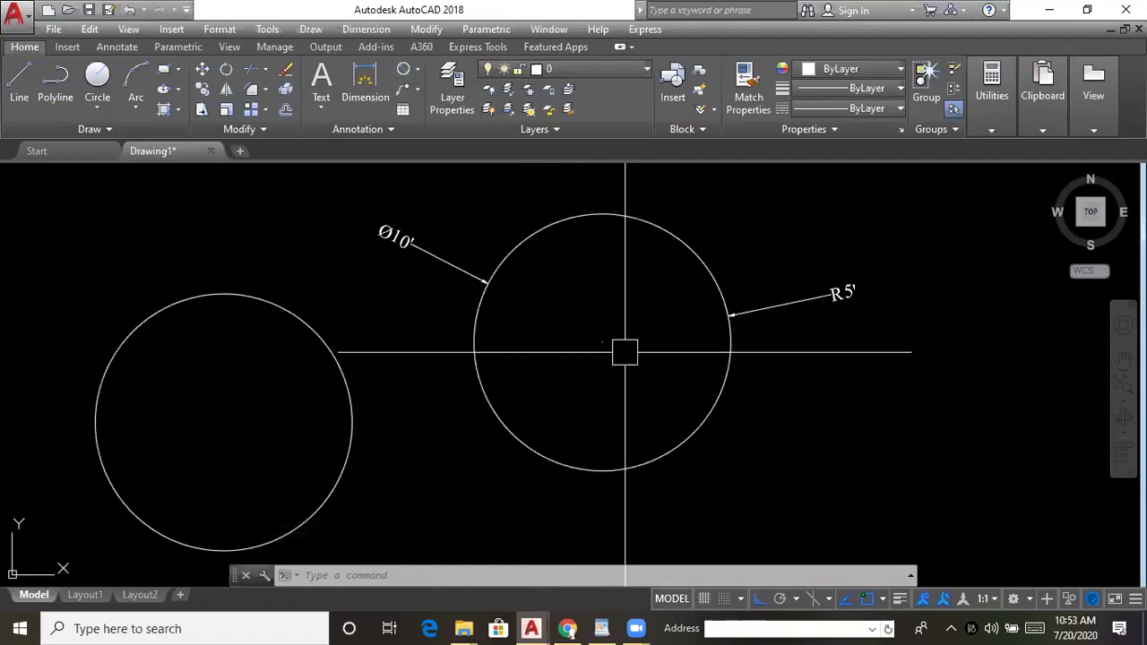
middle_click_drag(625, 353, 662, 373)
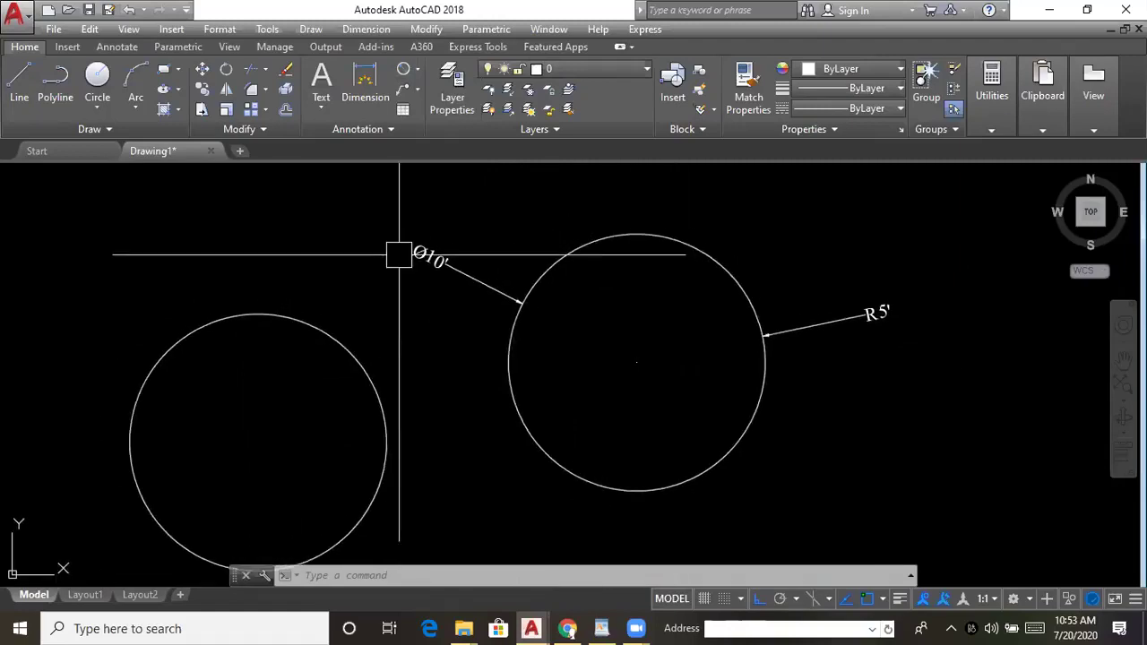
middle_click_drag(520, 297, 527, 290)
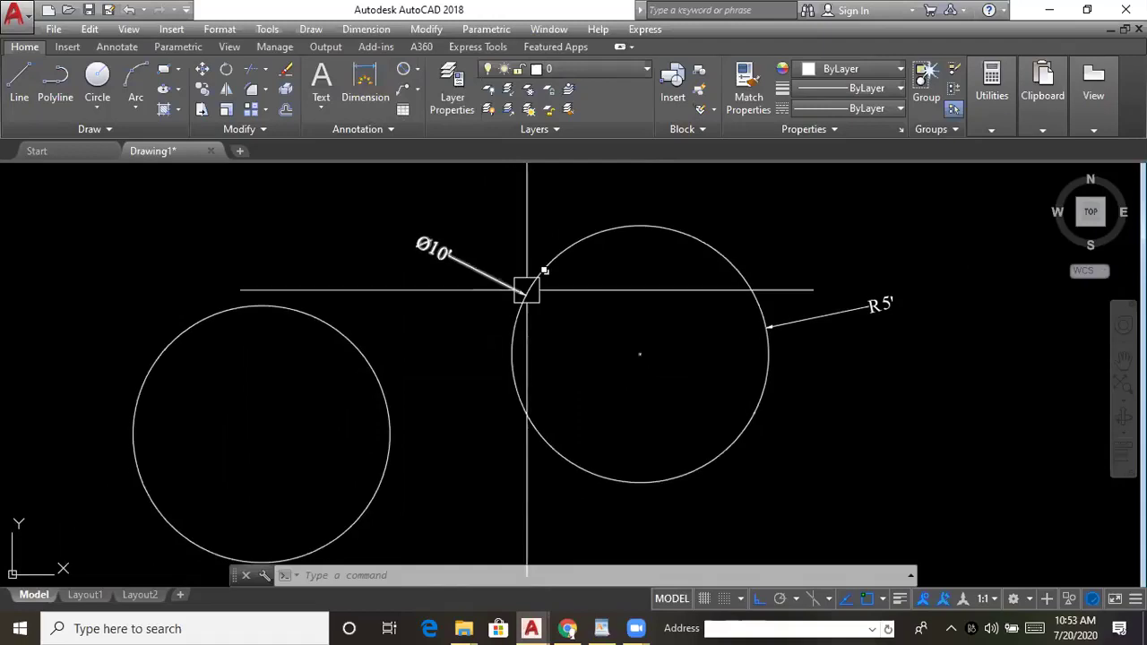
scroll(631, 370, "up", 2)
scroll(631, 369, "down", 2)
mouse_move(579, 341)
middle_mouse_down()
mouse_move(571, 266)
mouse_move(585, 309)
mouse_move(556, 351)
middle_mouse_up()
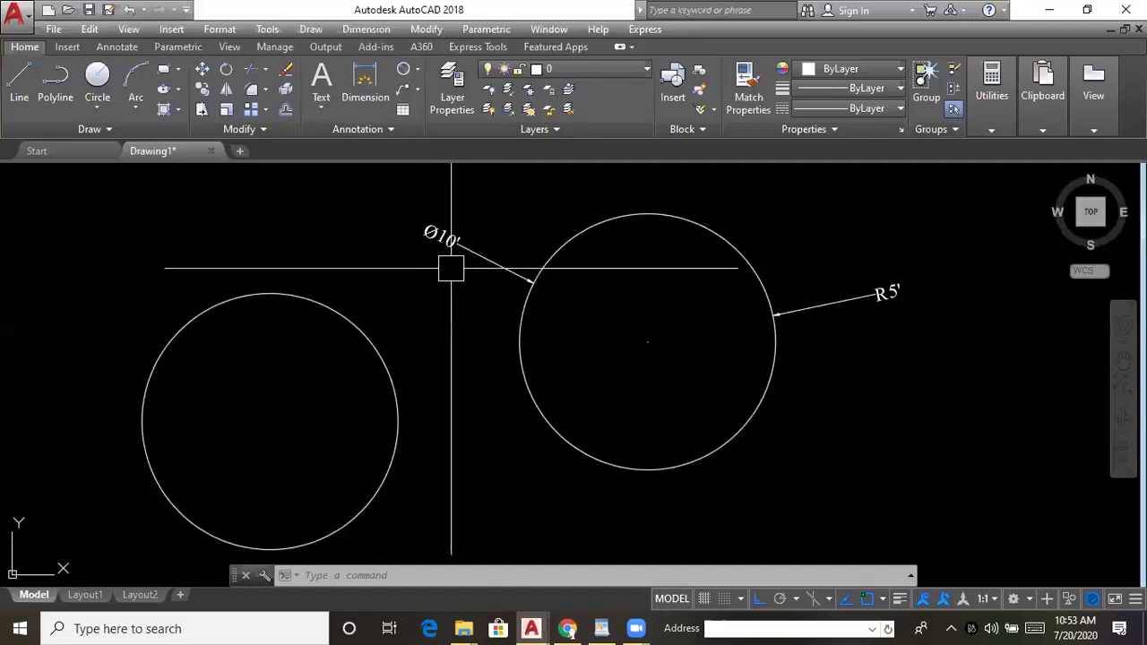
middle_click_drag(621, 320, 563, 320)
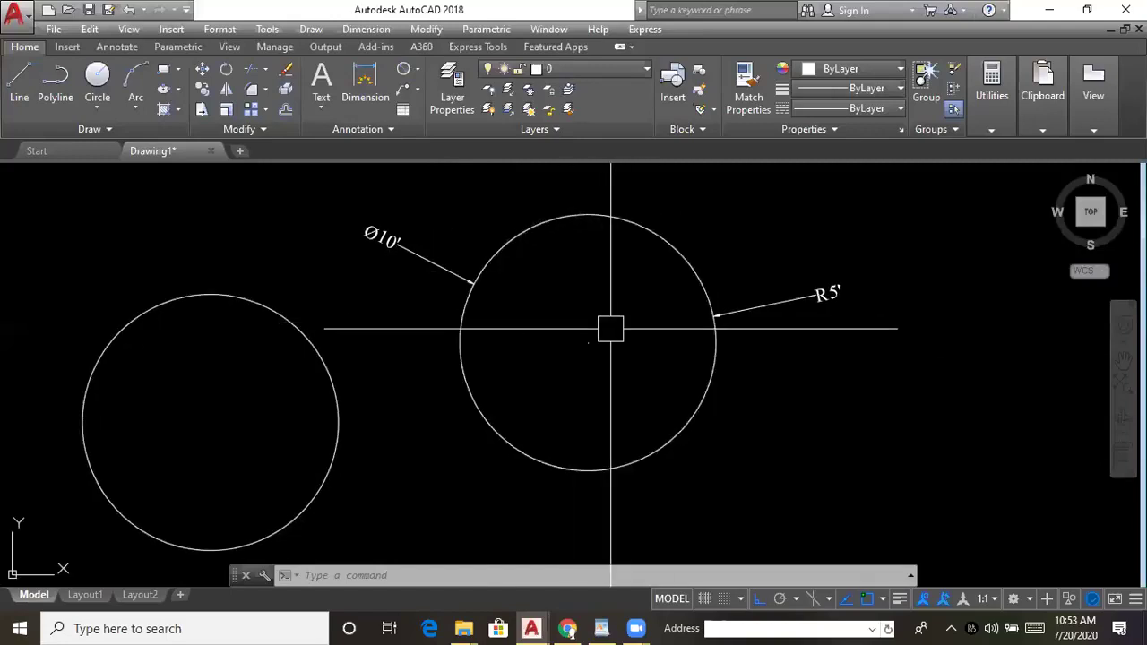
scroll(585, 303, "down", 1)
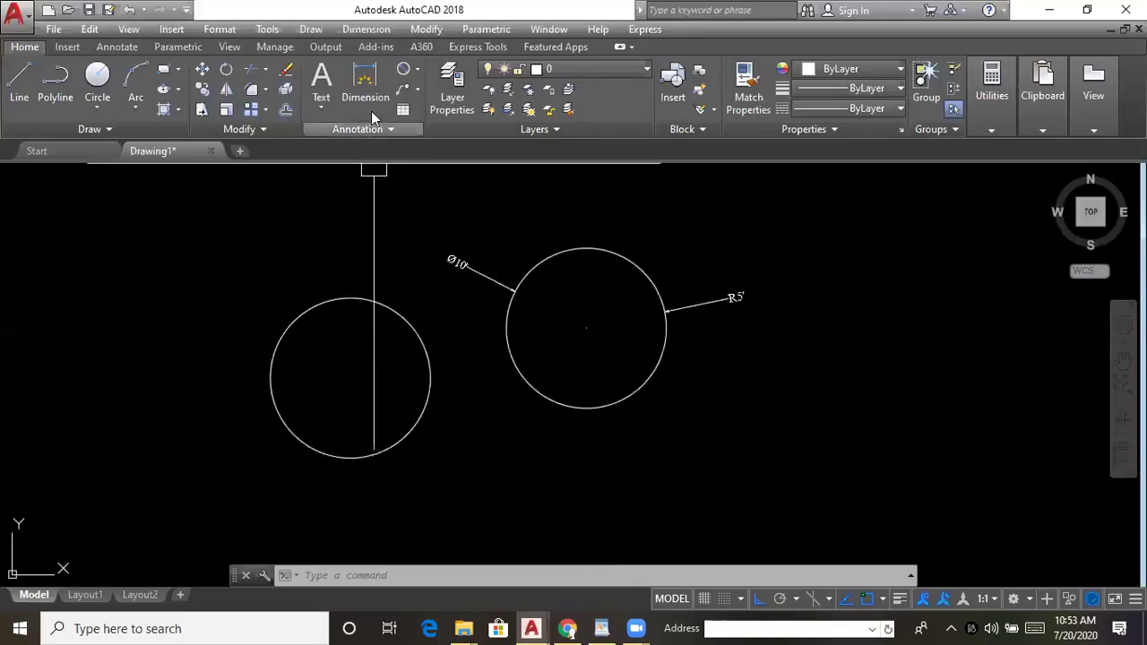
left_click(416, 71)
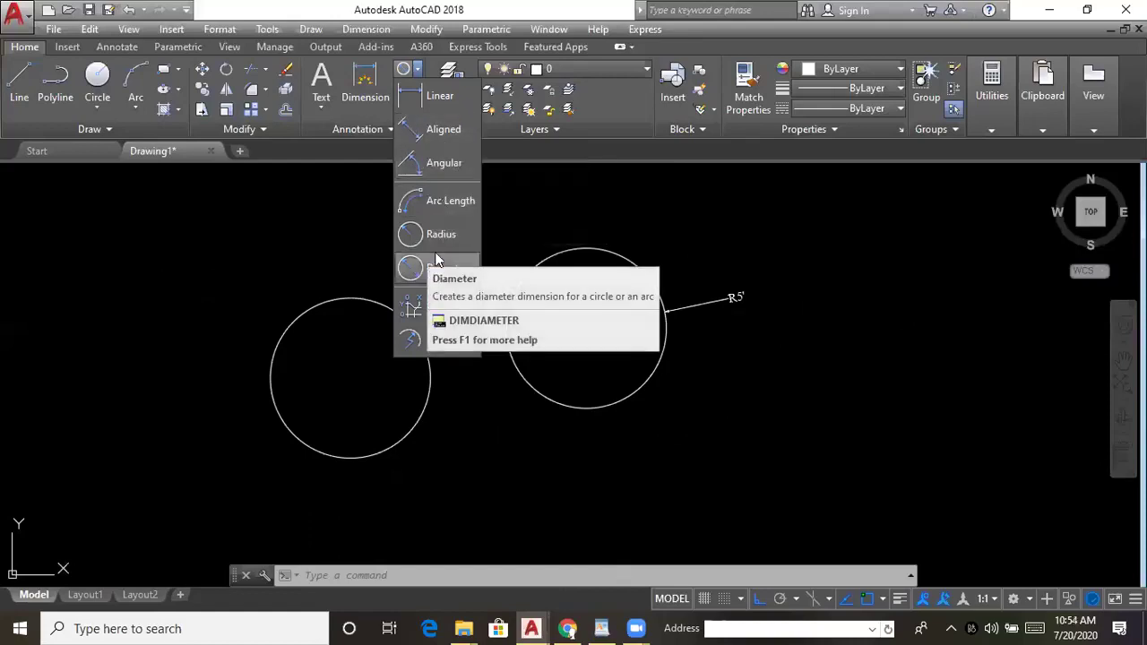
scroll(525, 326, "up", 3)
scroll(486, 282, "down", 3)
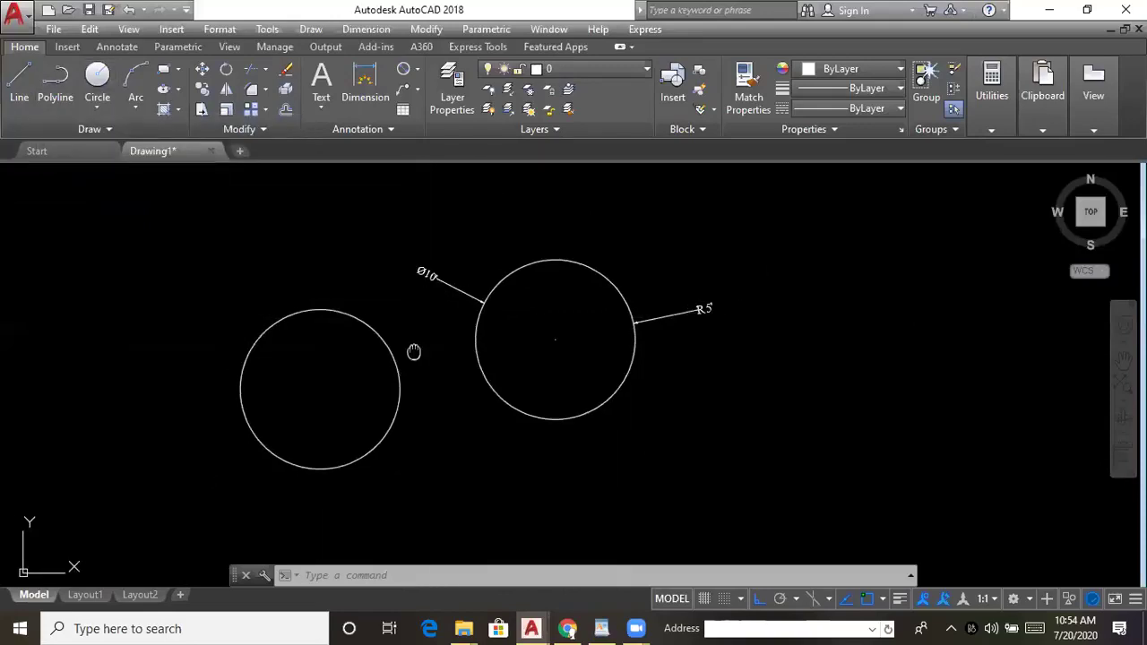
middle_click_drag(415, 350, 448, 337)
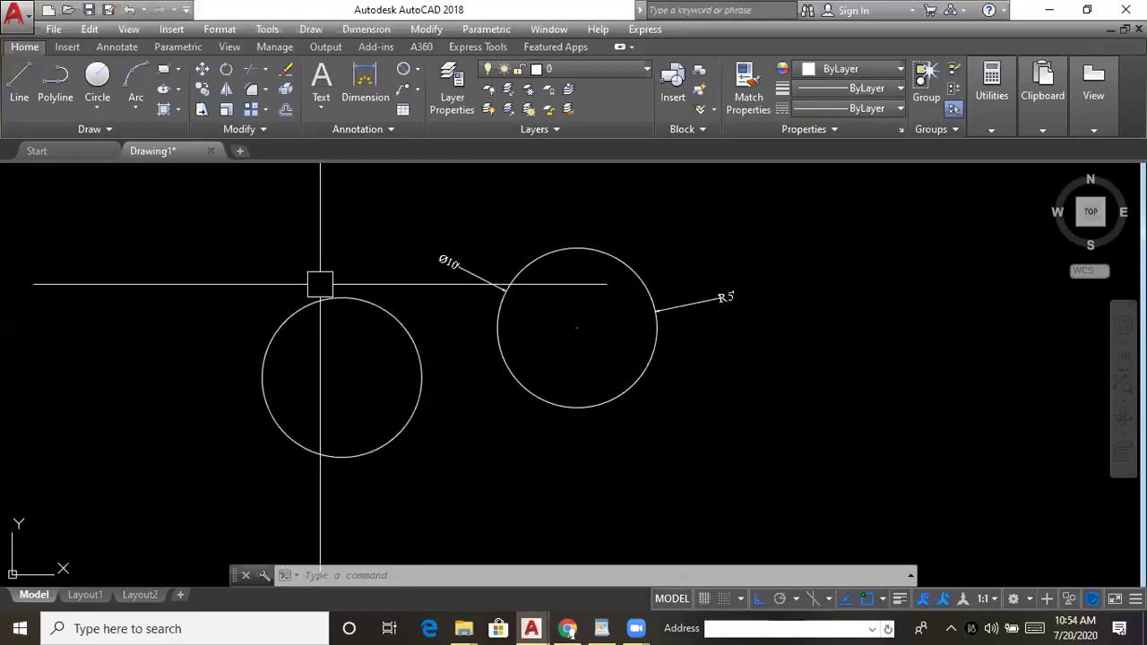
middle_click_drag(433, 313, 431, 312)
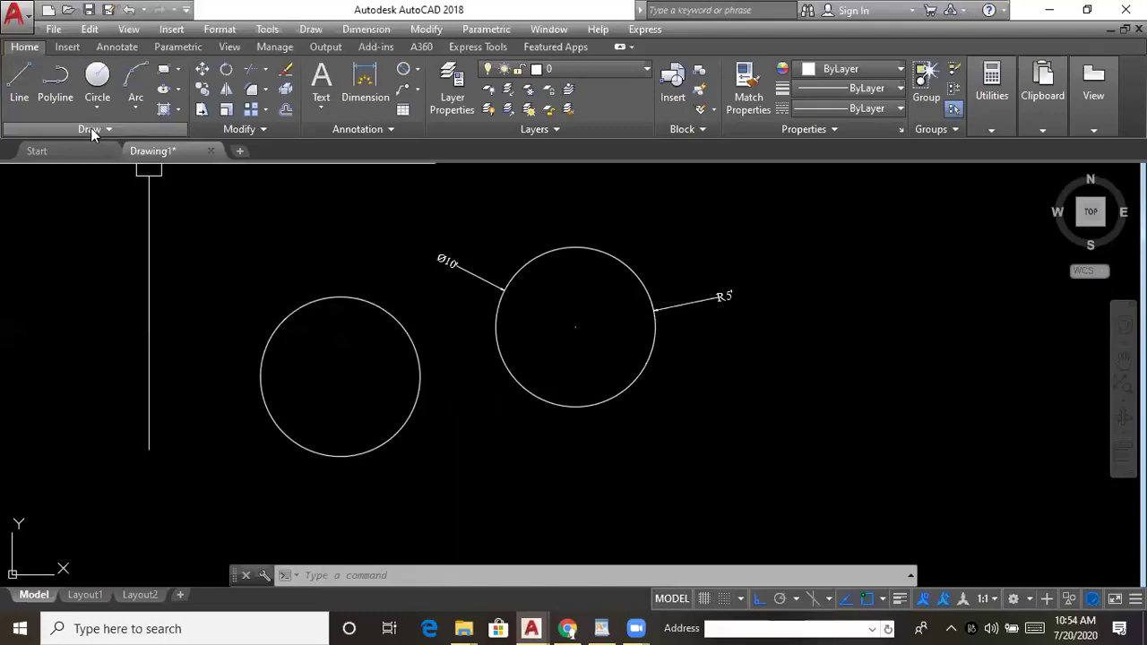
middle_click_drag(454, 362, 482, 352)
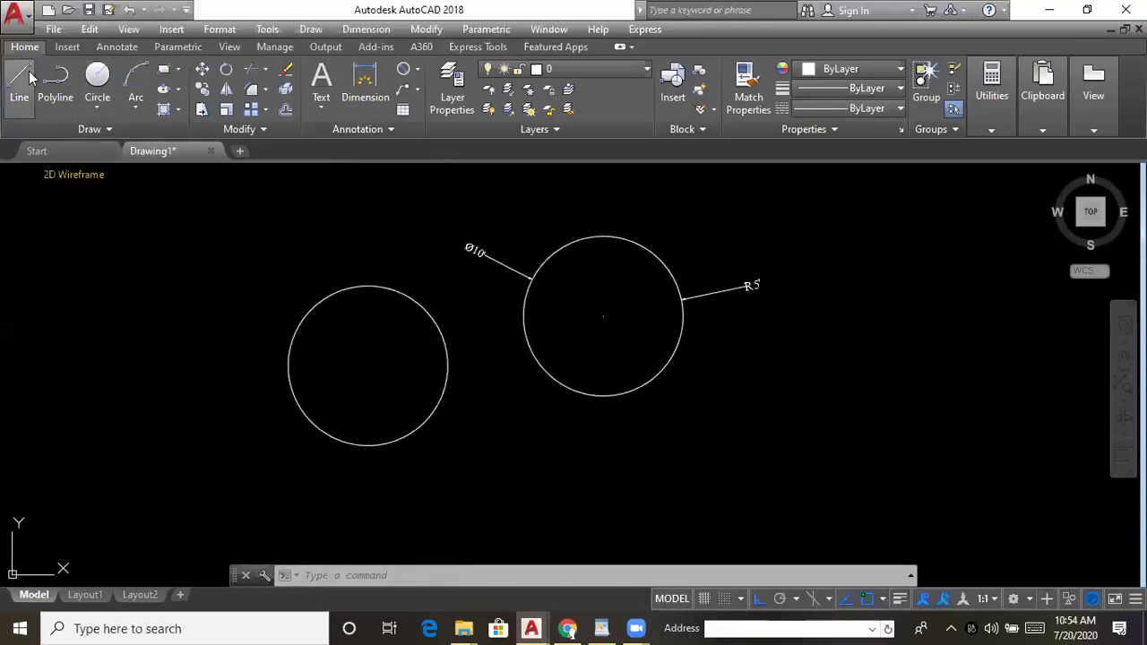
- Start saving the drawing under a new name and enter the file name "1st class -20-7-2020"
left_click(55, 30)
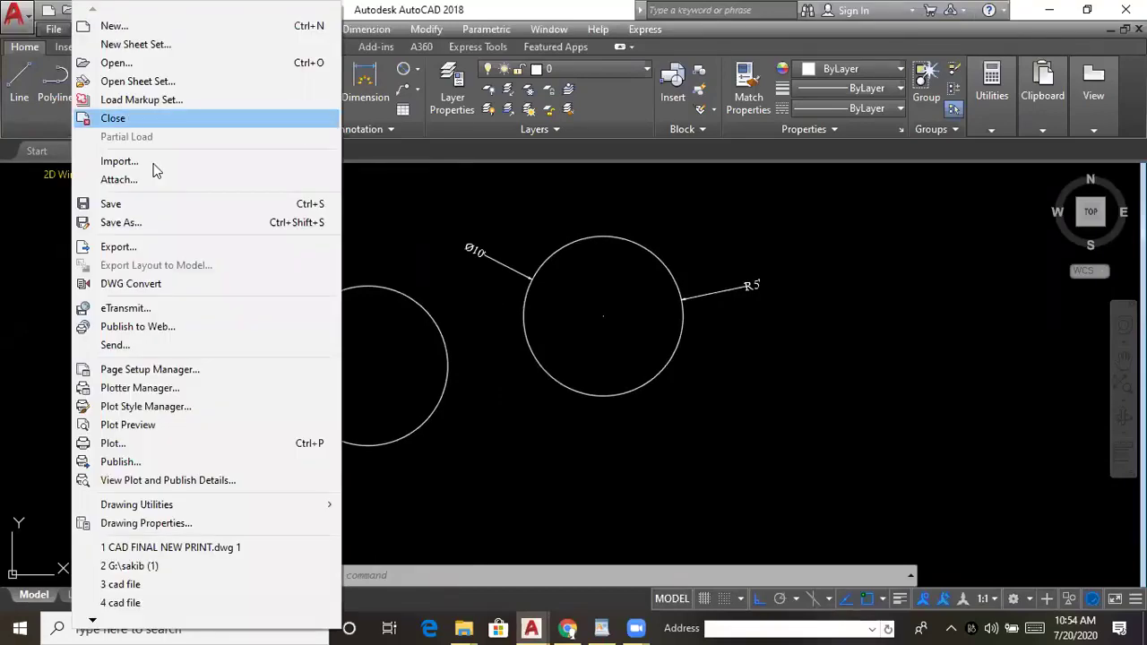
left_click(348, 182)
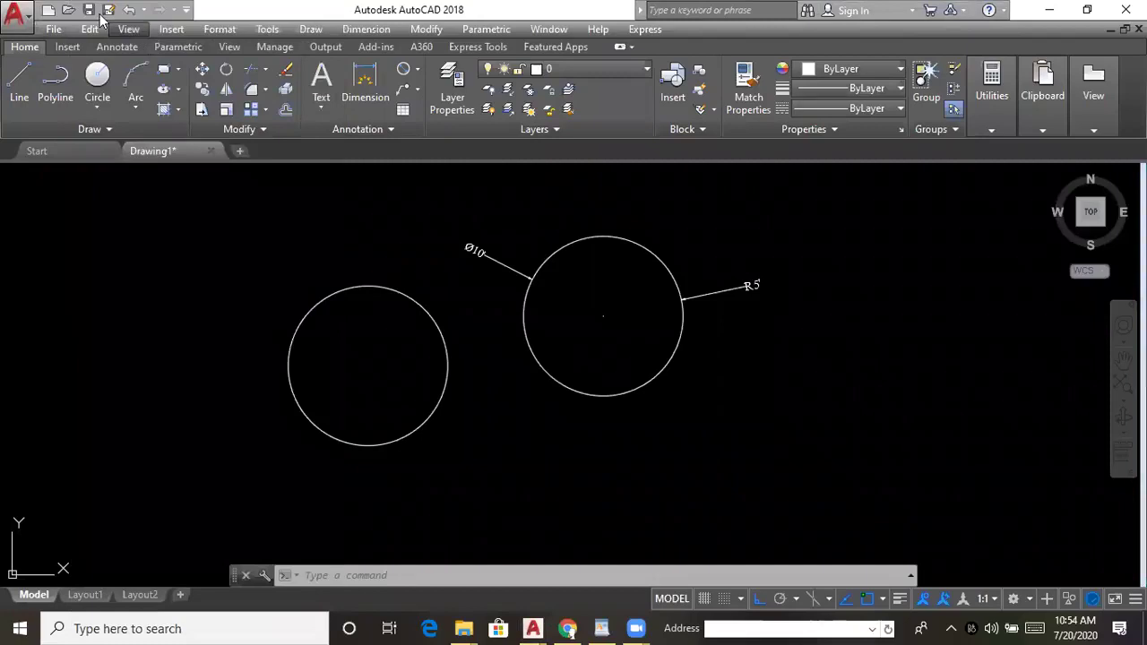
left_click(53, 29)
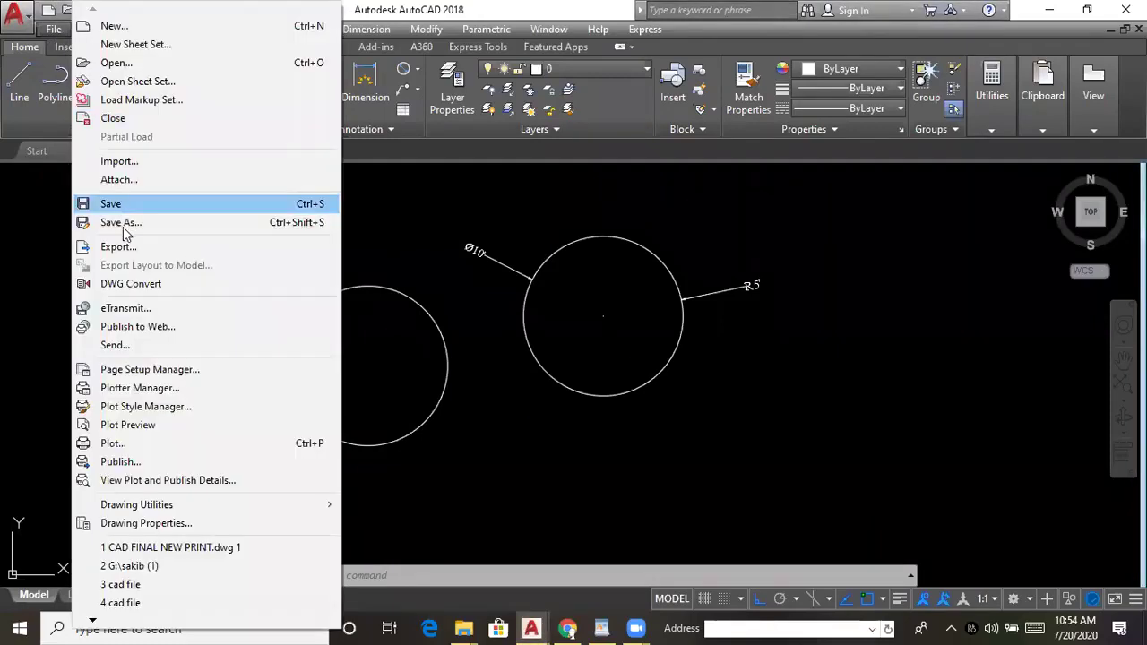
left_click(123, 224)
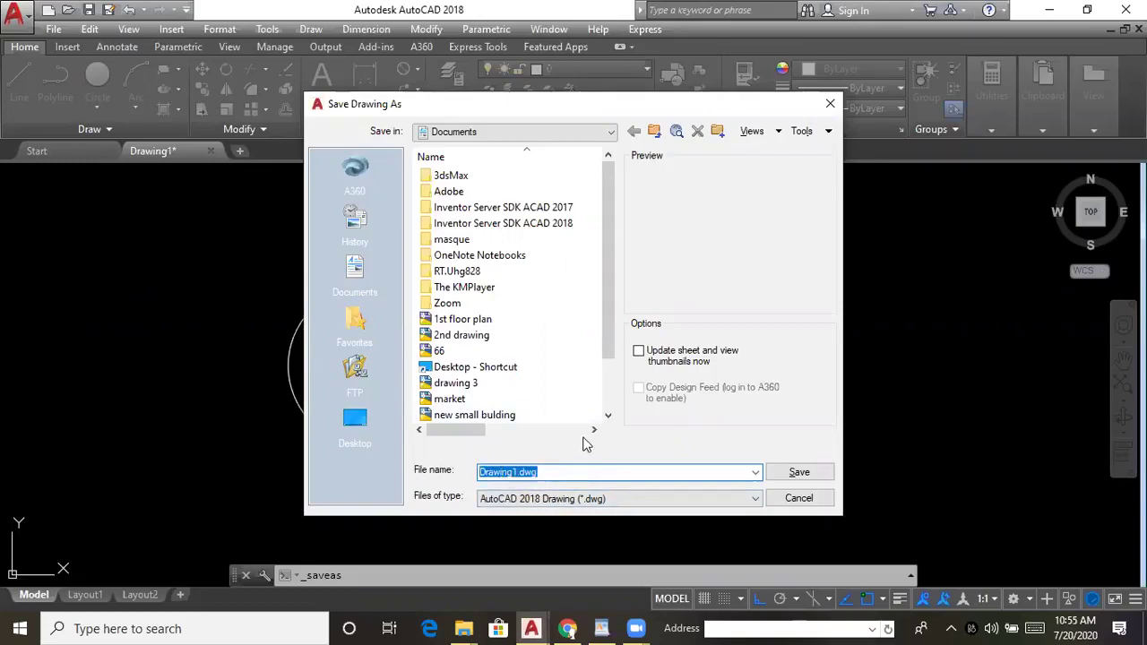
key("BackSpace")
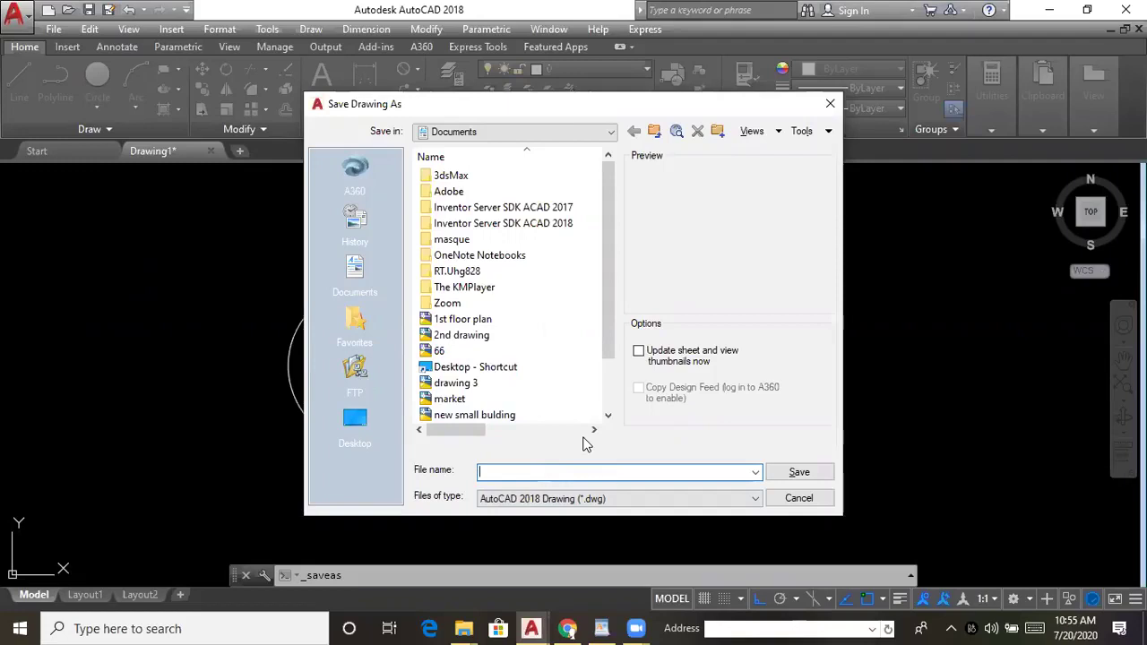
type("1st")
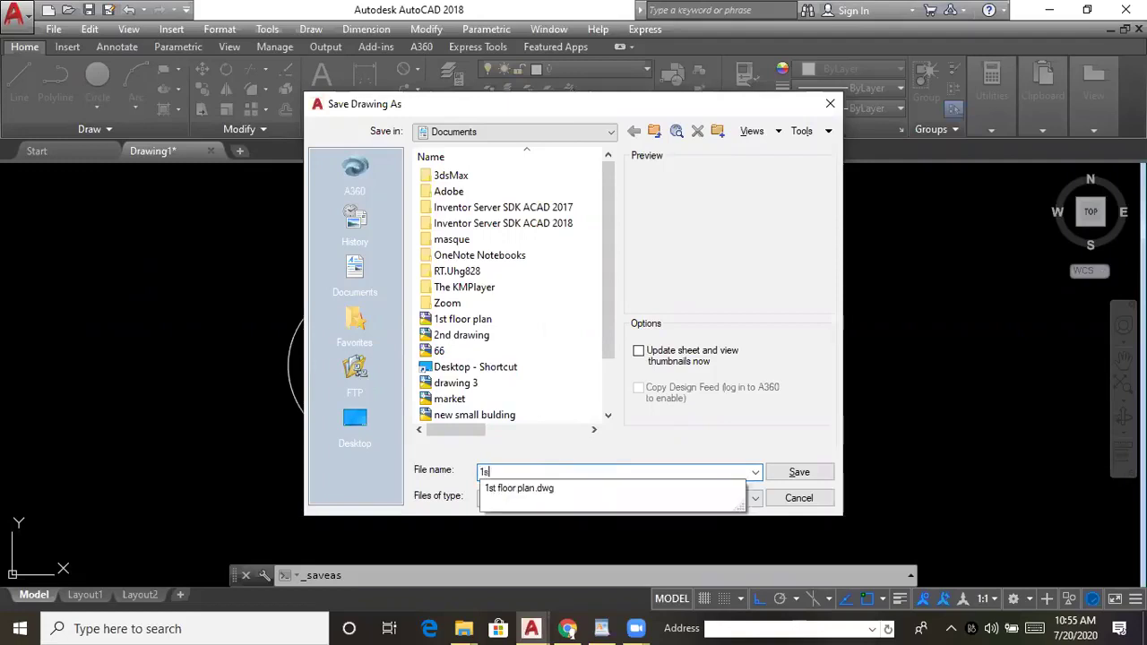
type(" clas")
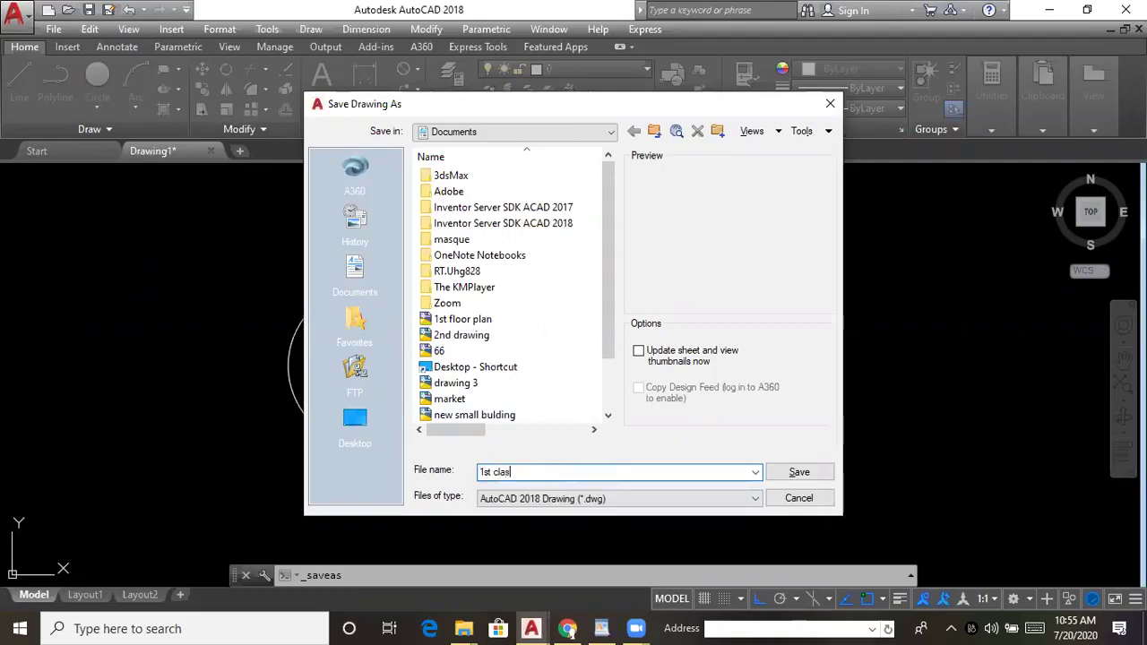
type("s -20")
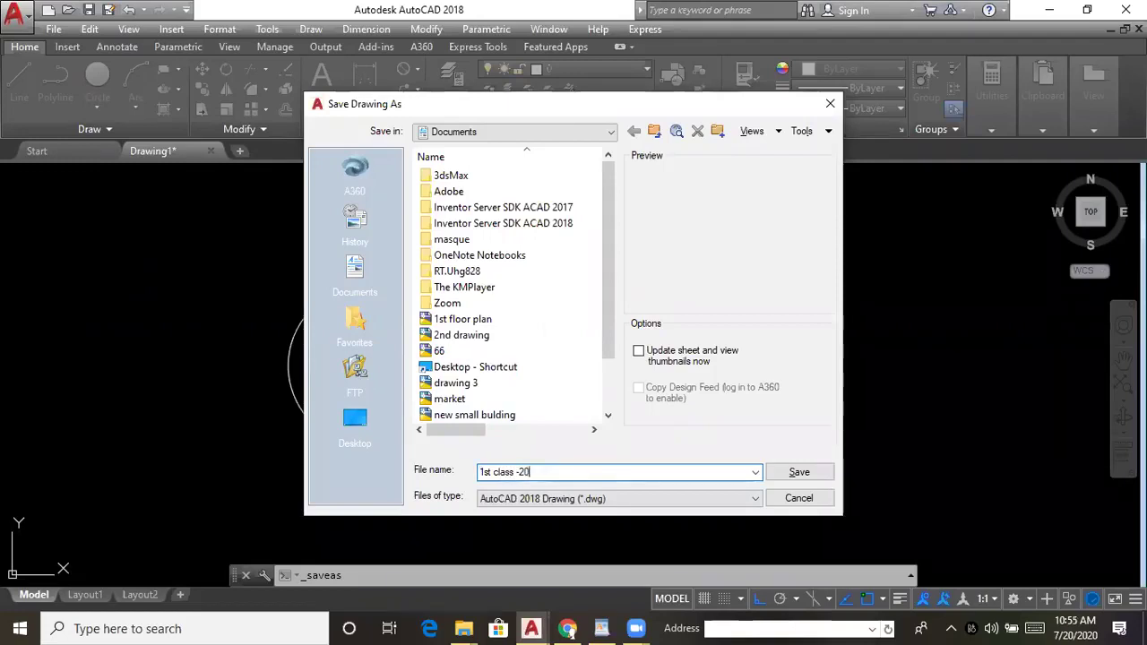
type("7-2020")
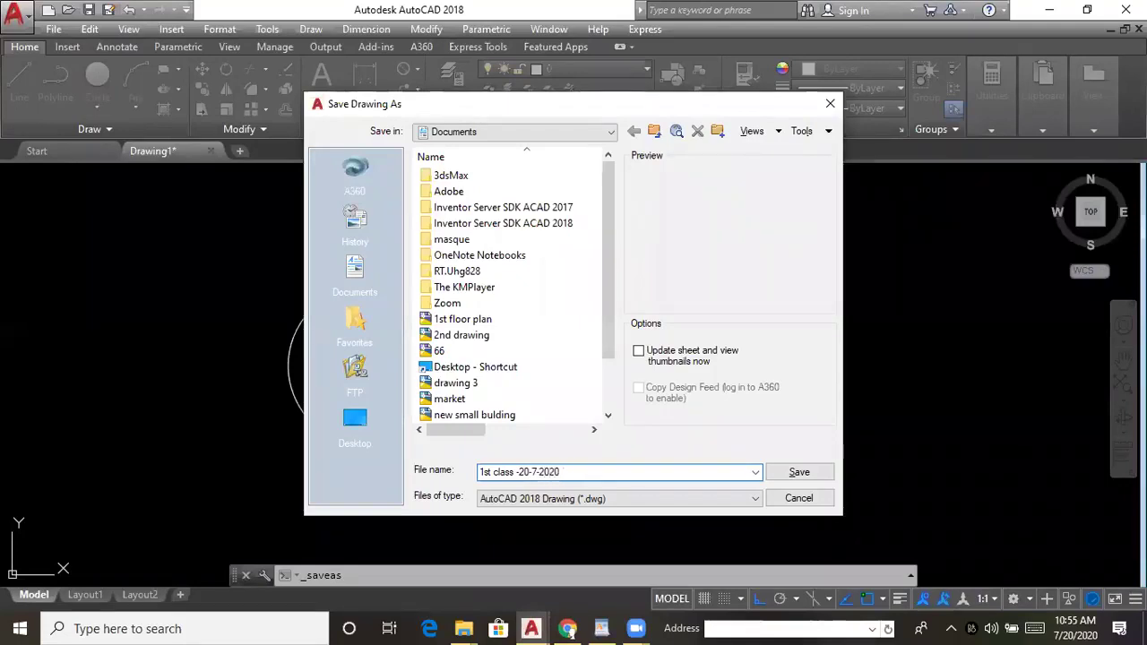
- Browse from the desktop to This PC to find a drive for saving the drawing
left_click(355, 418)
scroll(502, 285, "down", 3)
scroll(502, 285, "up", 3)
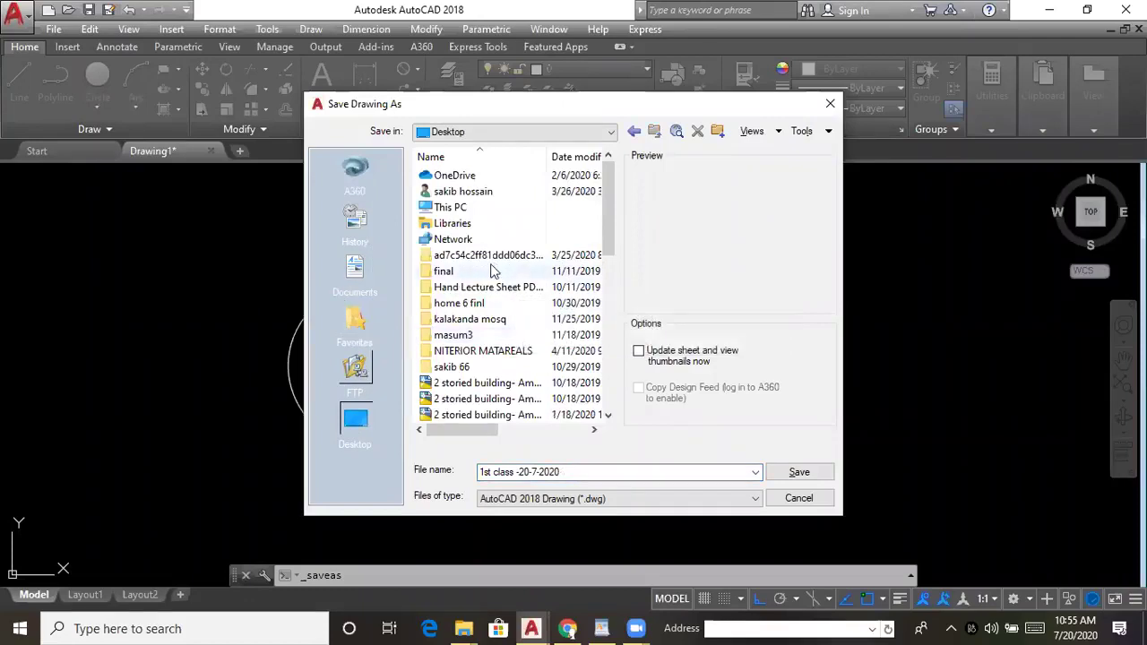
double_click(460, 191)
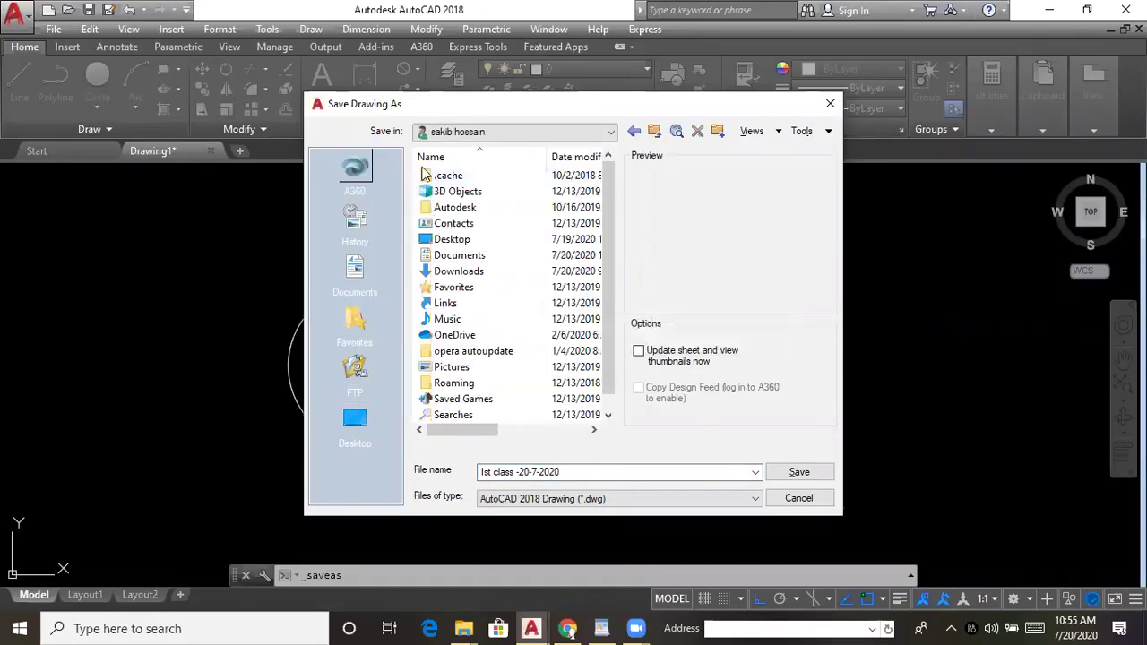
left_click(634, 132)
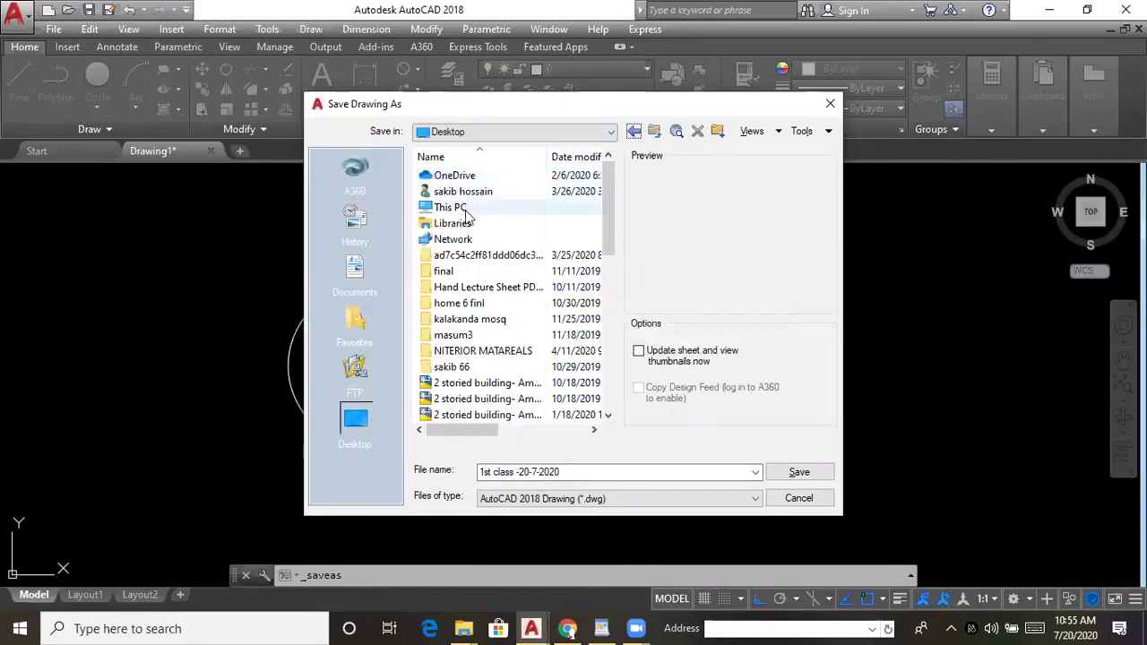
double_click(461, 208)
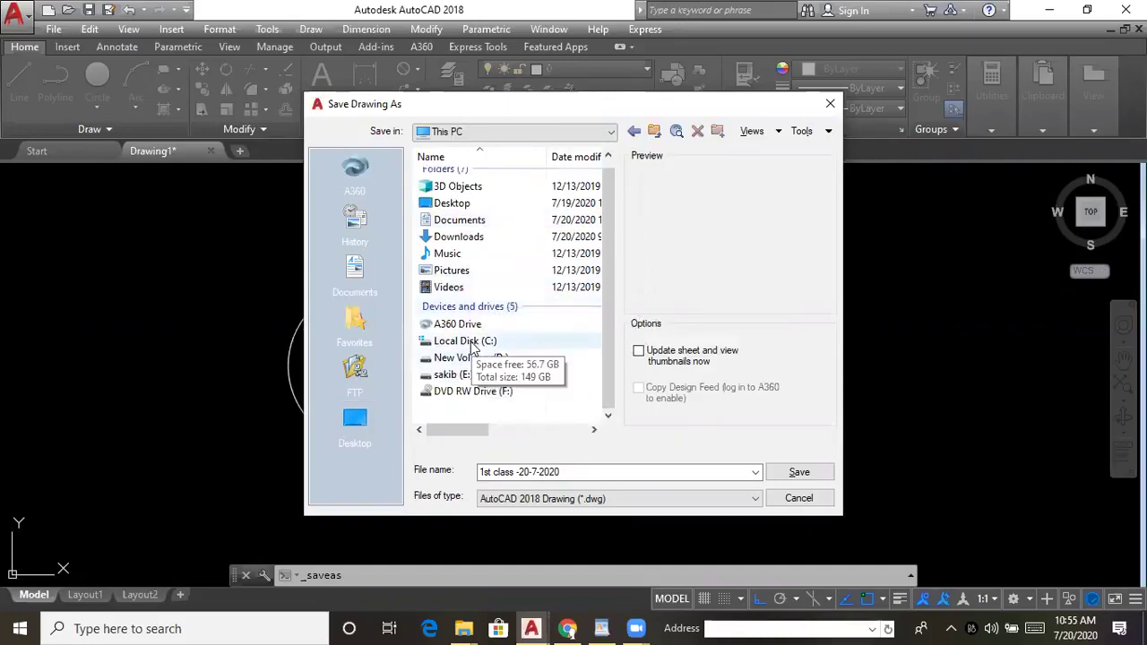
double_click(469, 343)
left_click(632, 132)
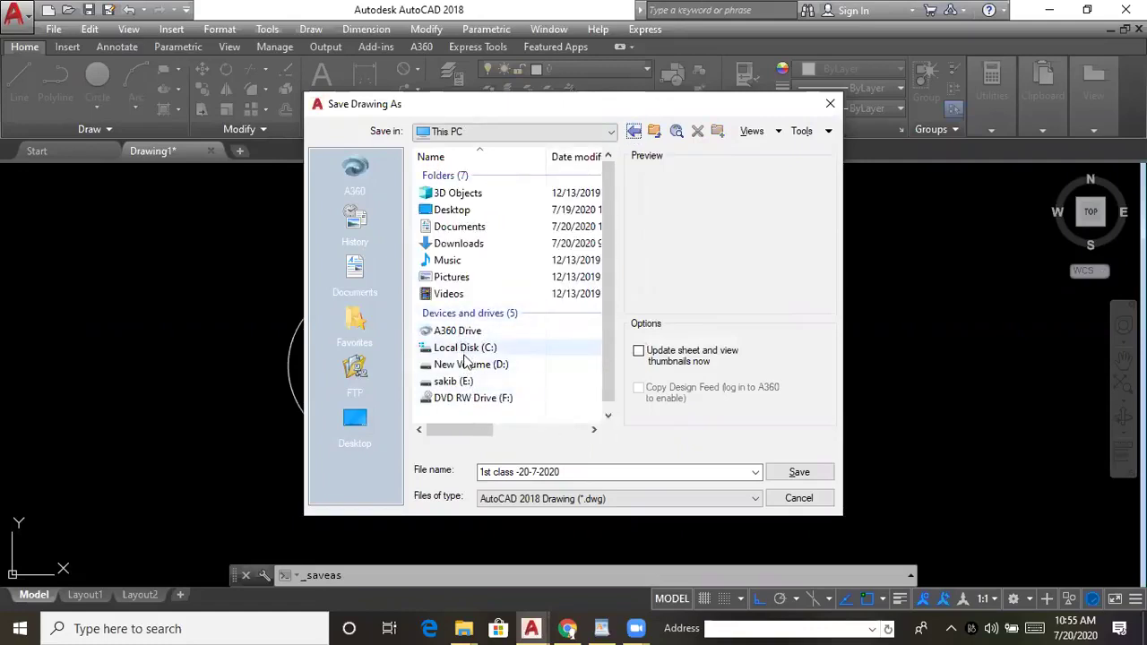
- Save the drawing in the "auto cad" folder inside "online class" on drive D
scroll(462, 355, "down", 1)
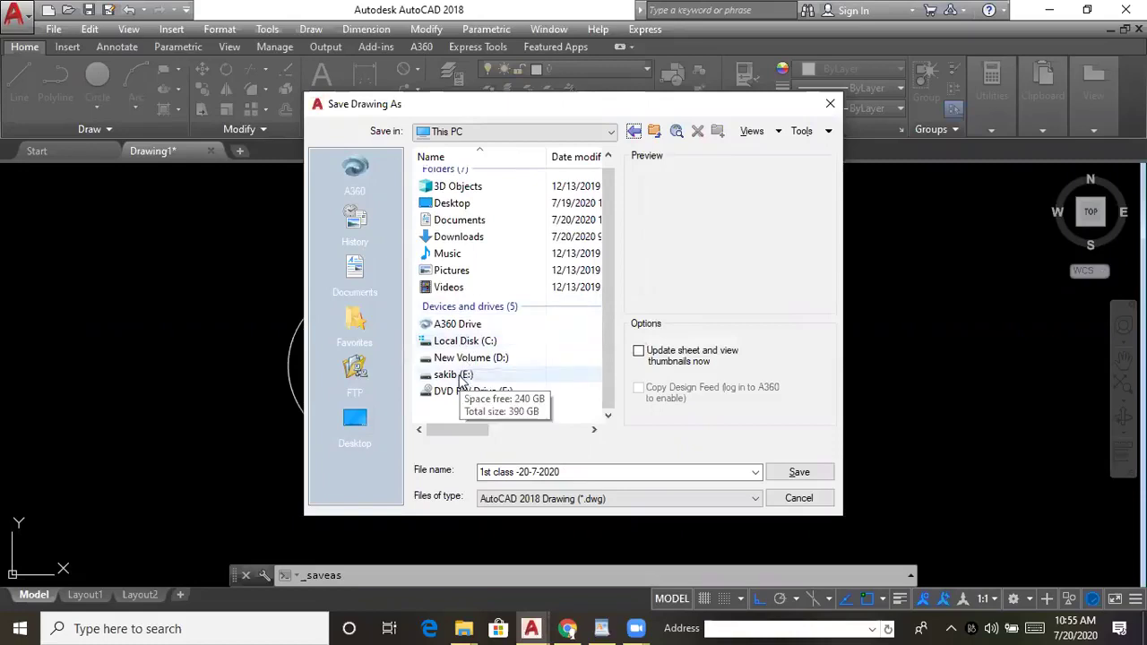
left_click(460, 377)
double_click(460, 359)
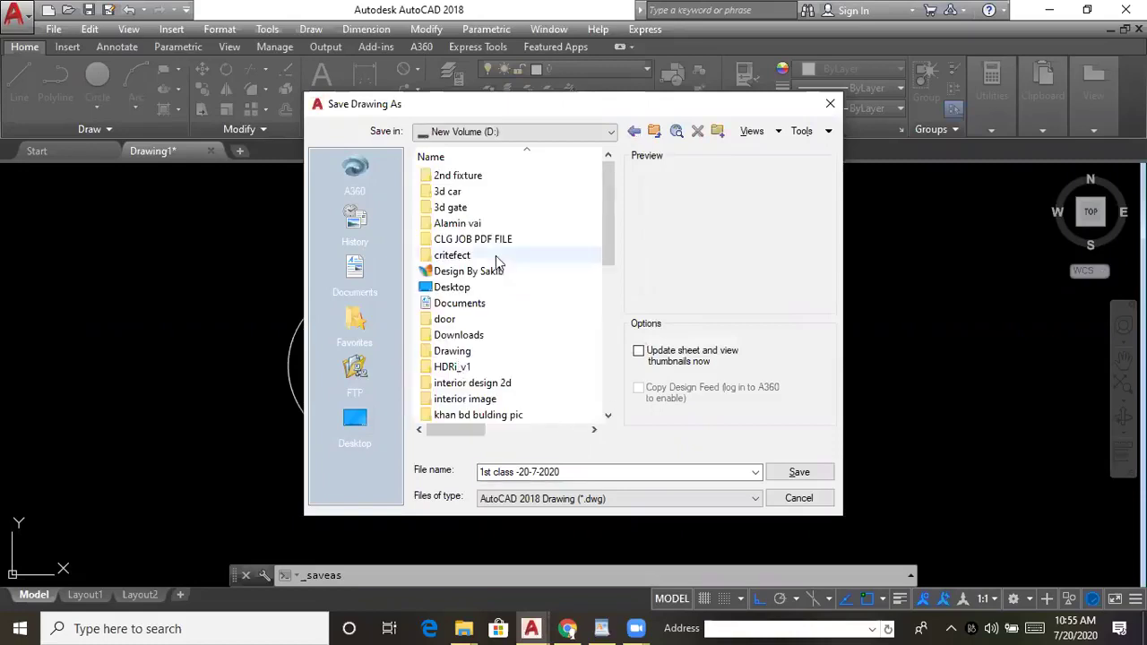
scroll(484, 305, "down", 3)
scroll(475, 357, "down", 1)
left_click(468, 367)
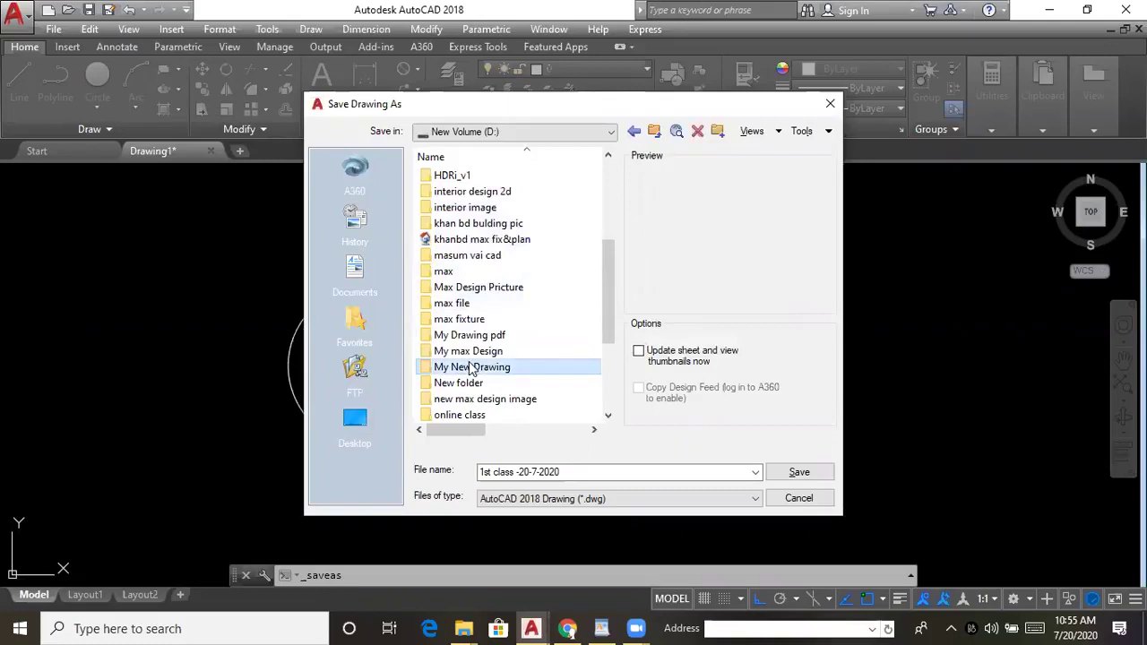
double_click(467, 414)
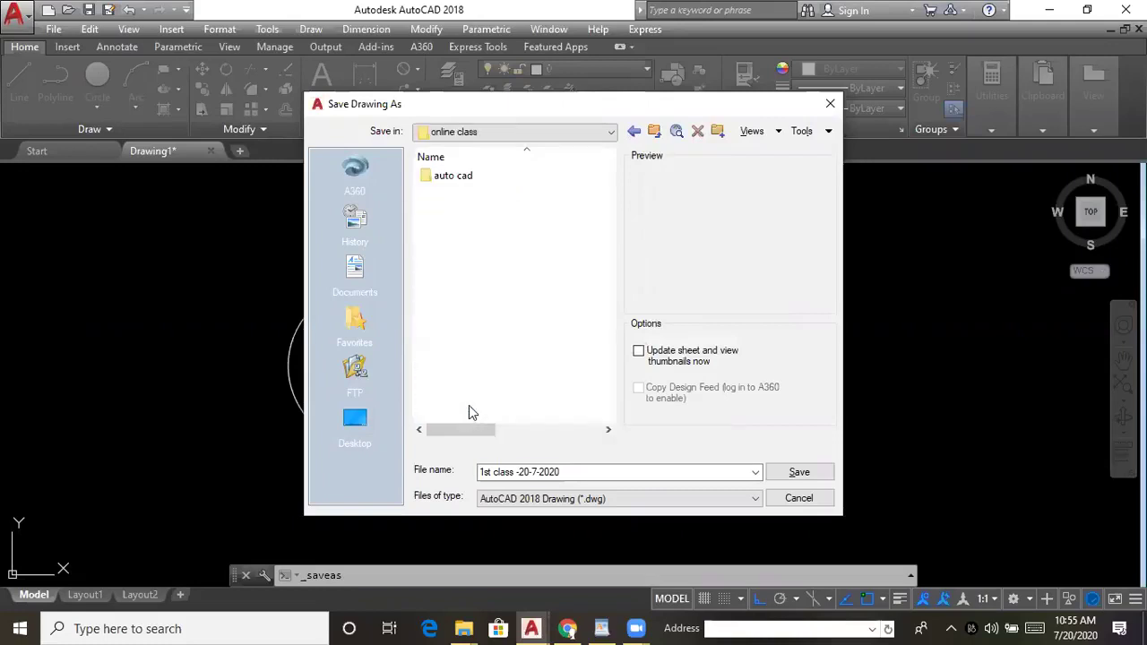
double_click(464, 182)
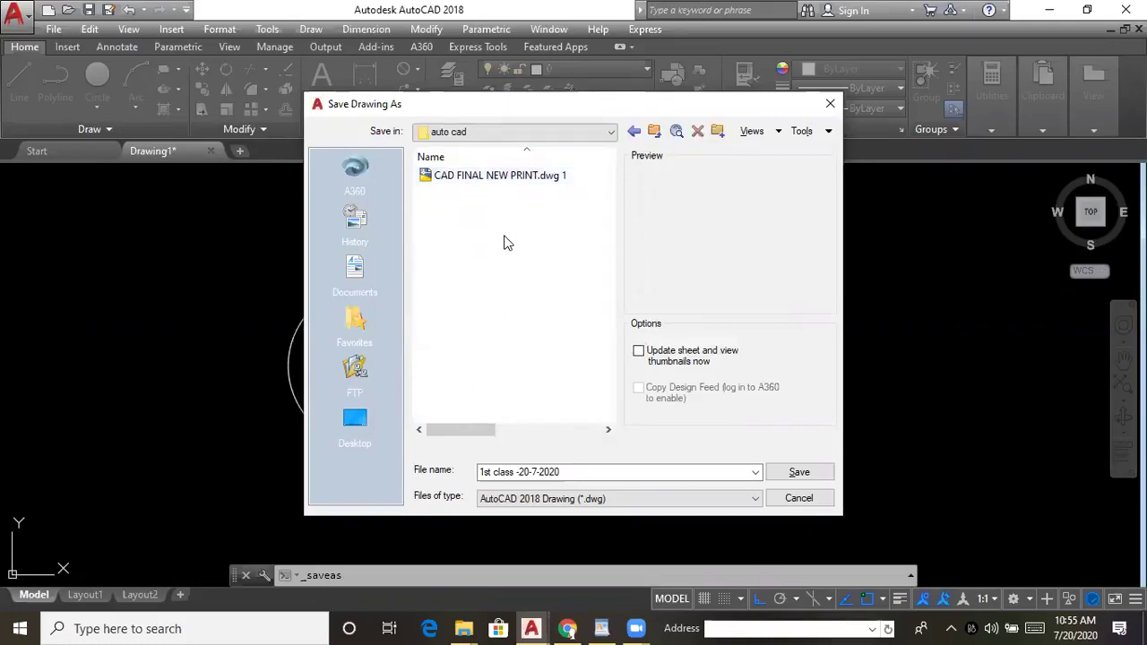
left_click(798, 472)
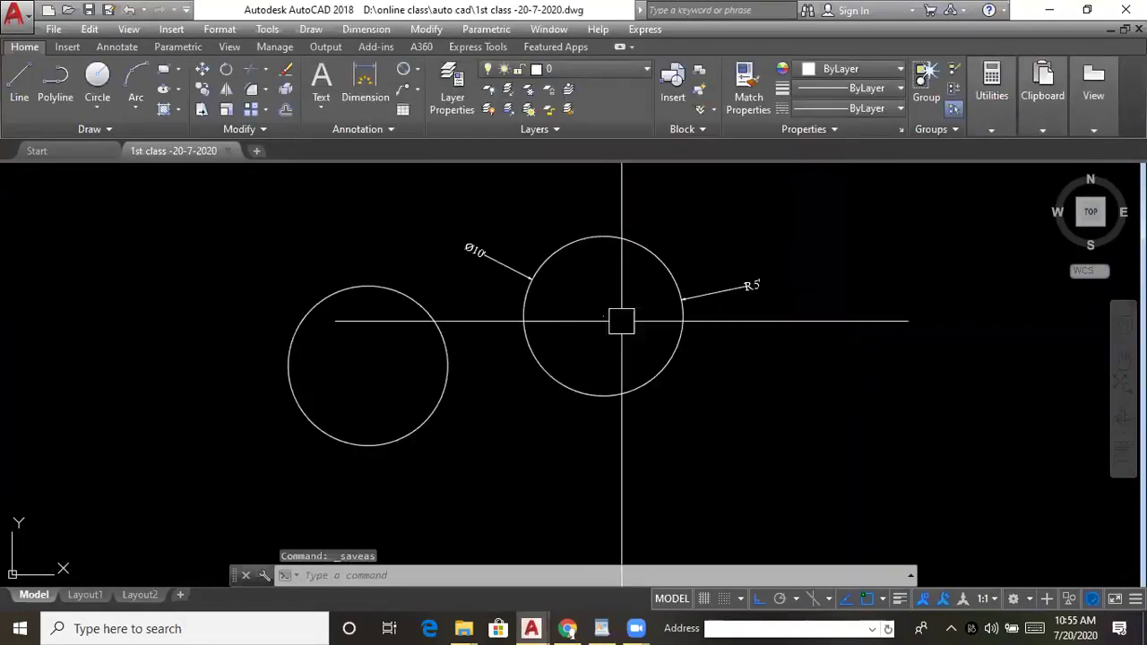
middle_click_drag(595, 334, 591, 333)
scroll(592, 325, "up", 6)
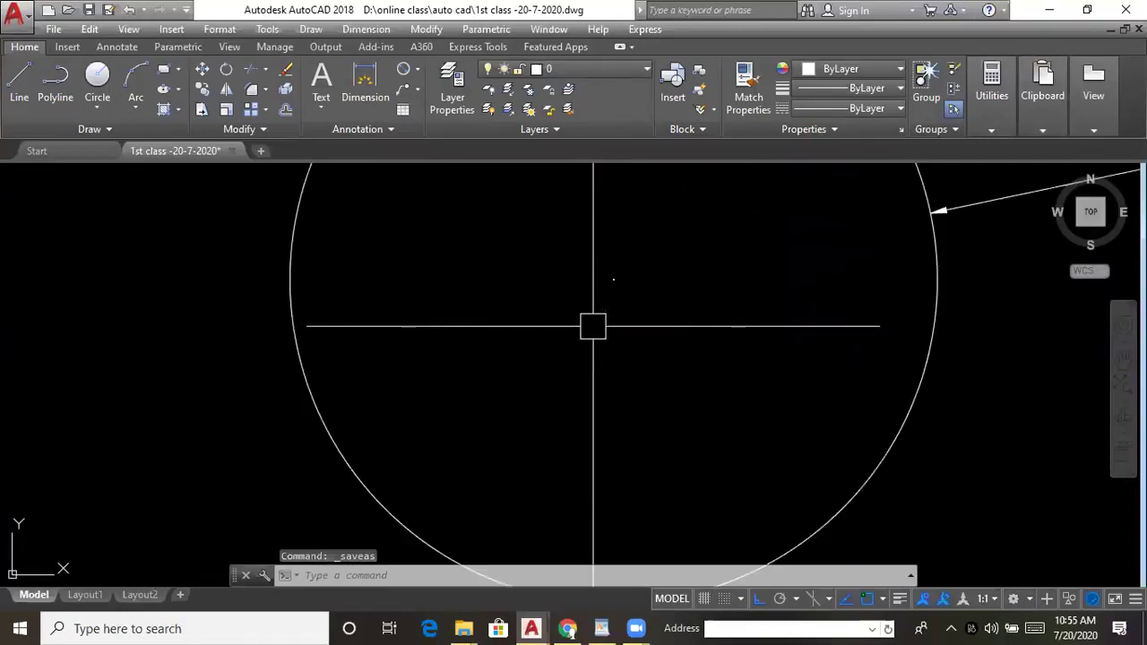
scroll(602, 323, "up", 2)
scroll(601, 320, "down", 2)
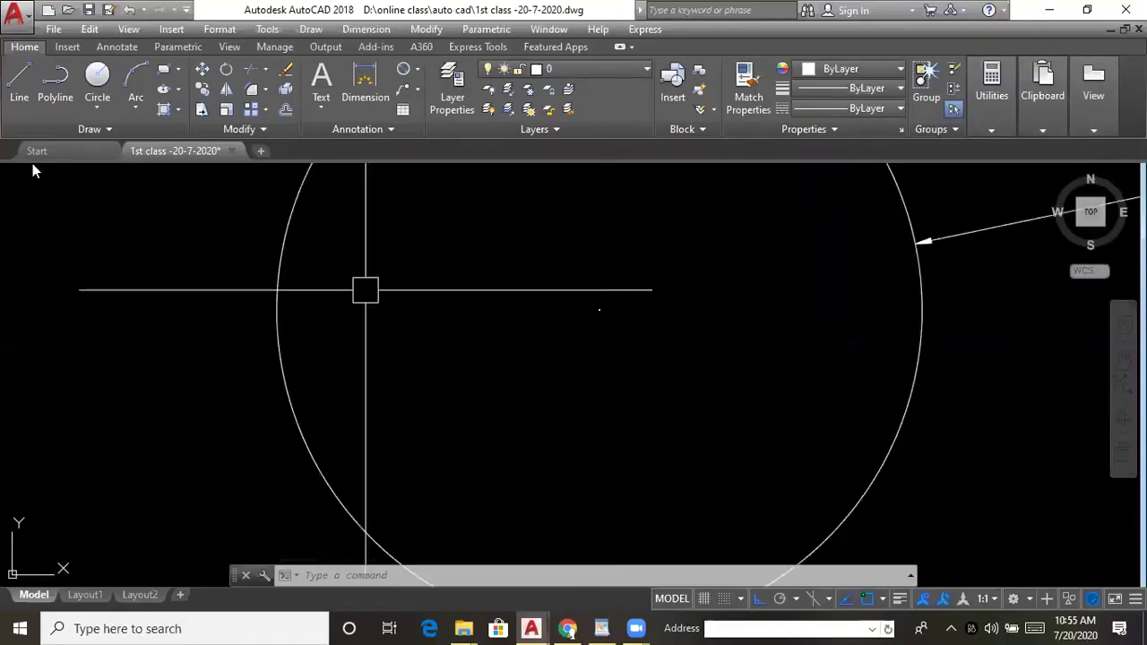
left_click(54, 29)
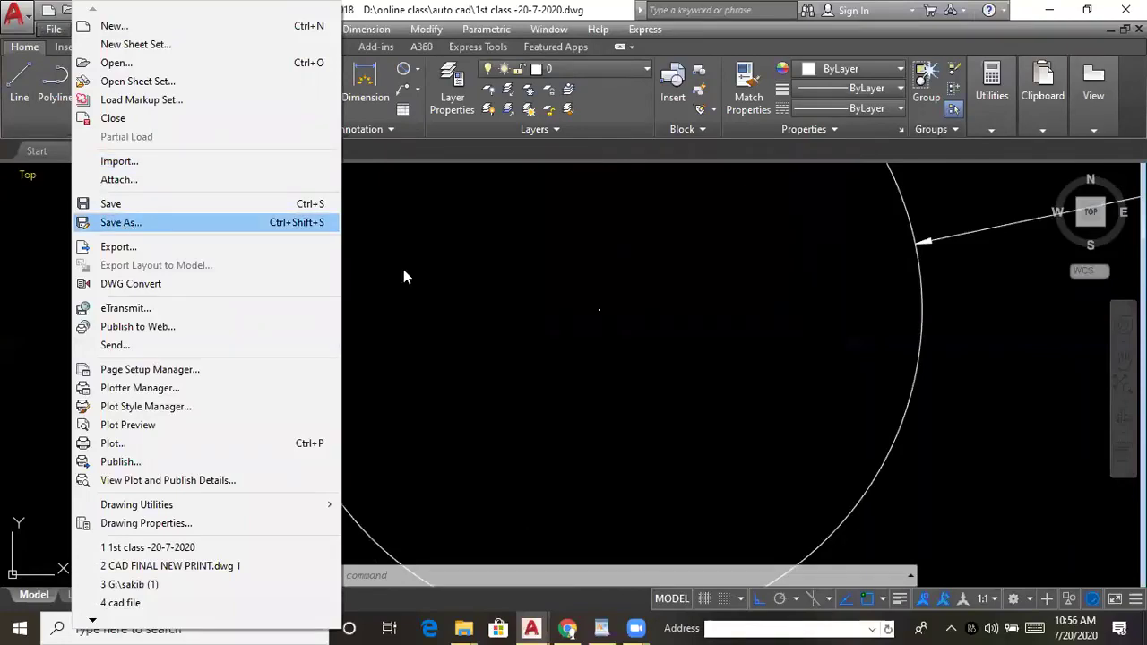
left_click(748, 303)
left_click(717, 331)
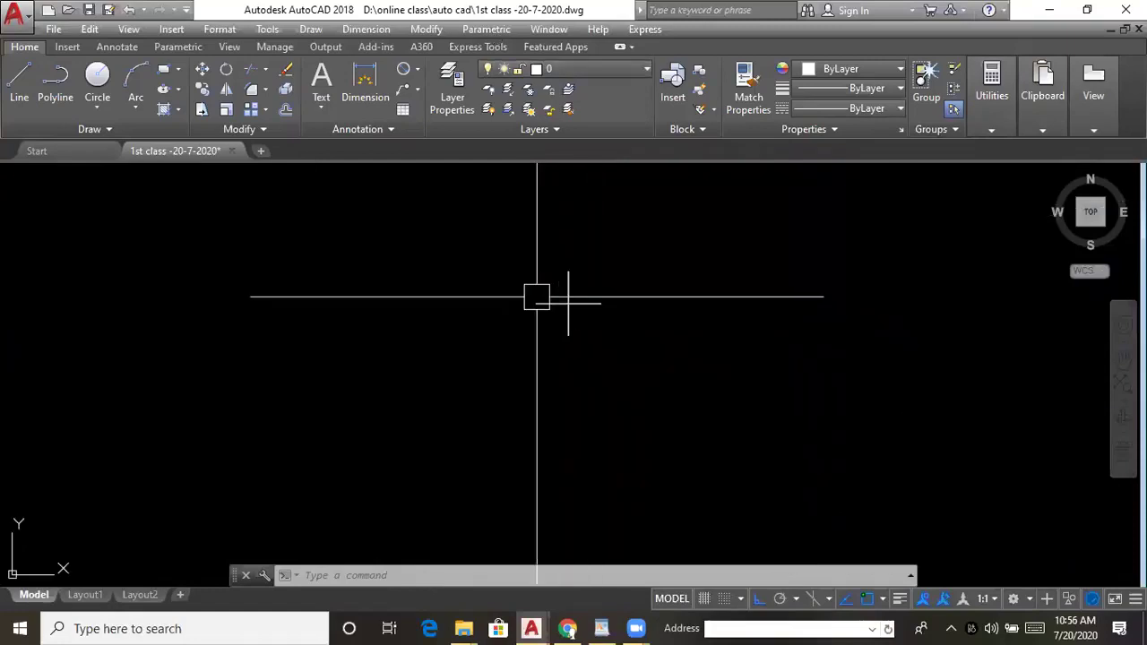
scroll(618, 358, "up", 2)
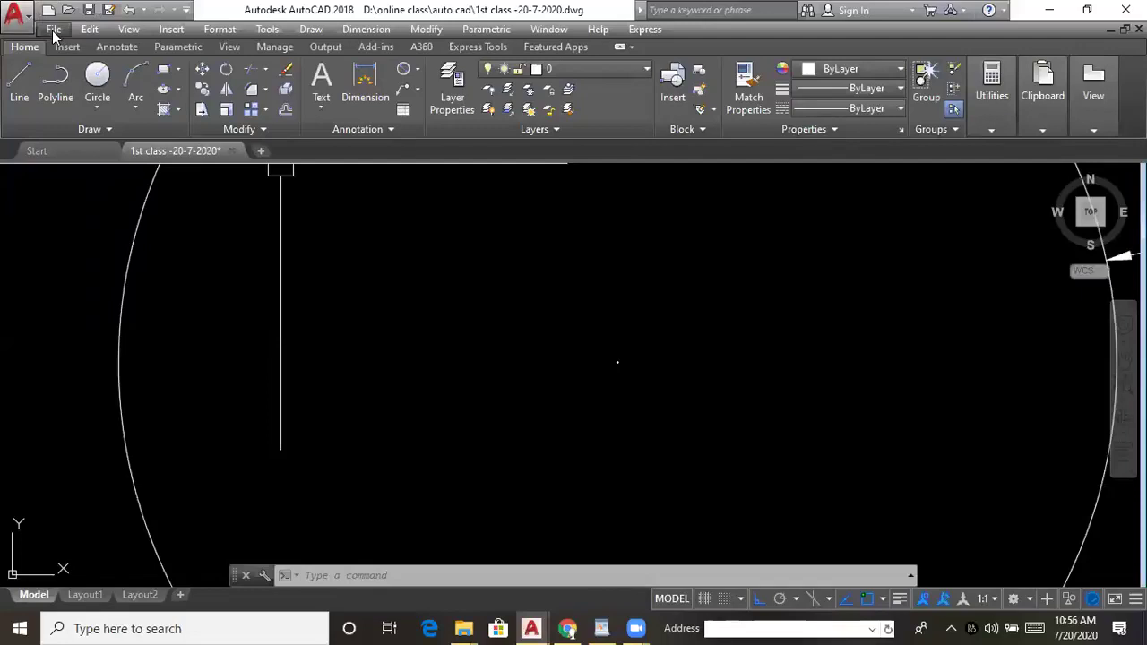
left_click(16, 12)
left_click(122, 223)
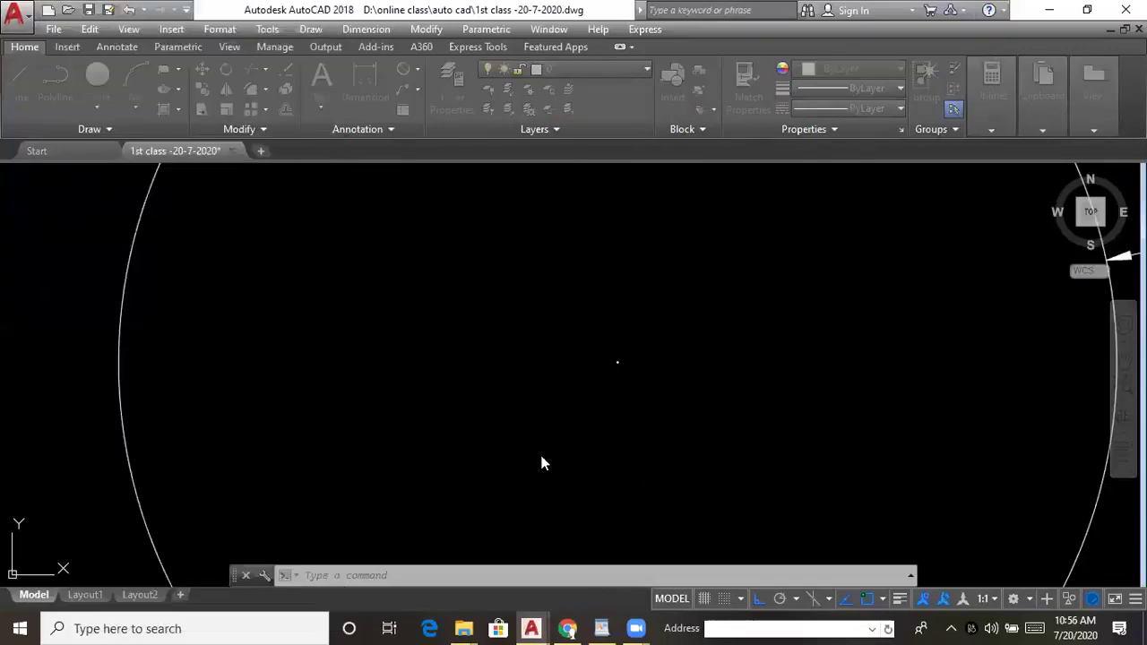
left_click(575, 477)
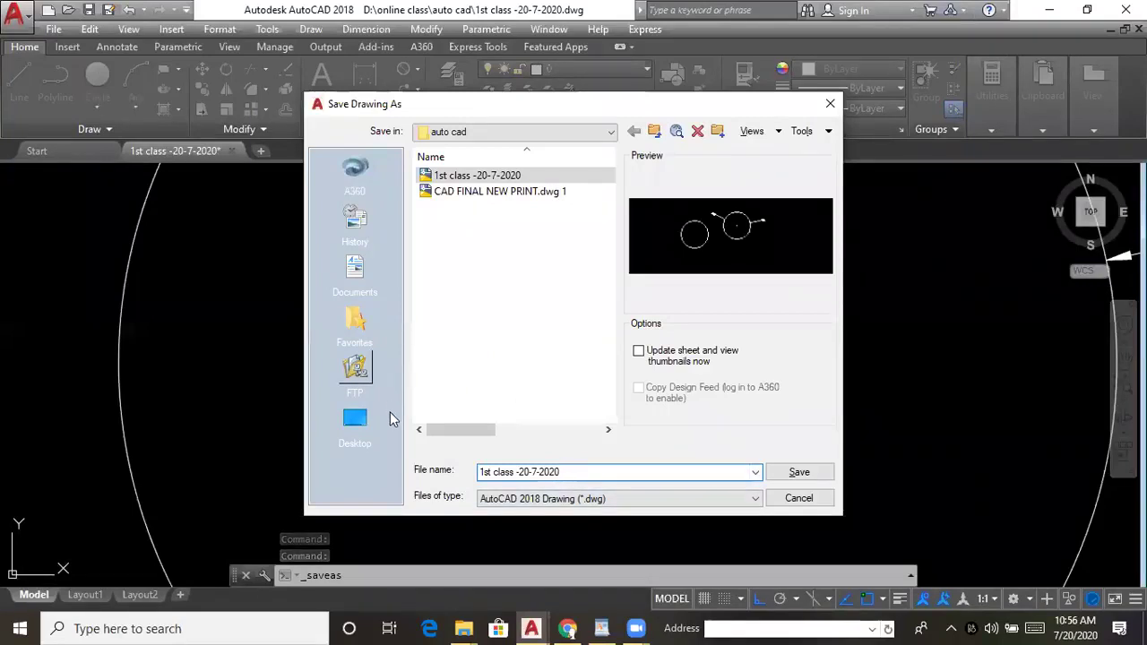
left_click(353, 425)
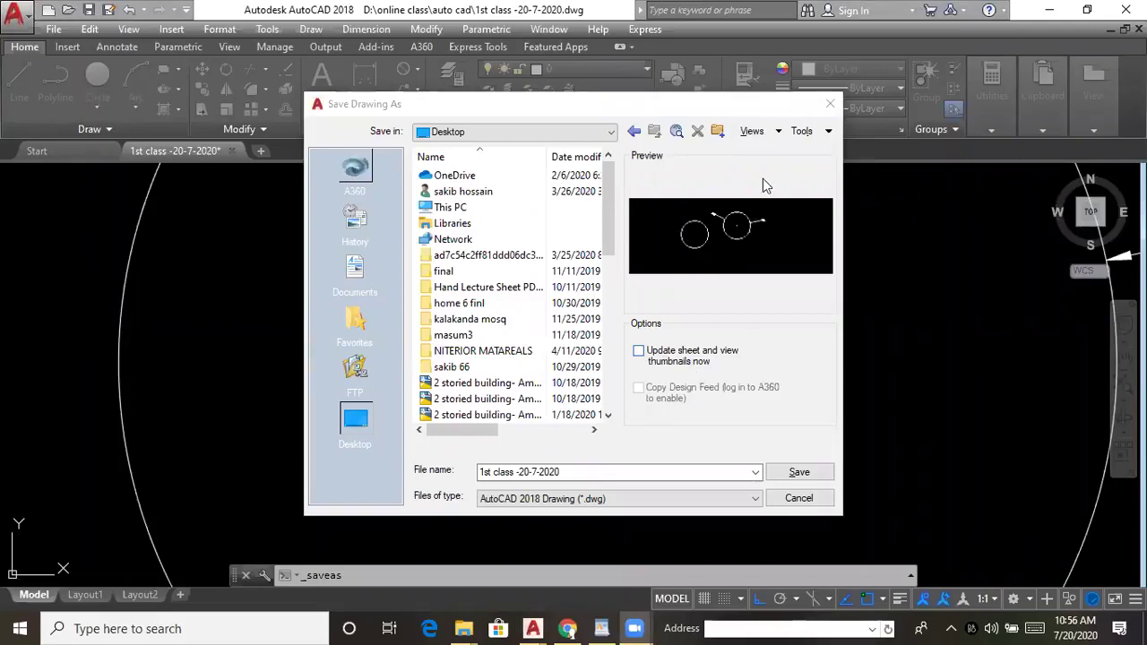
left_click(830, 103)
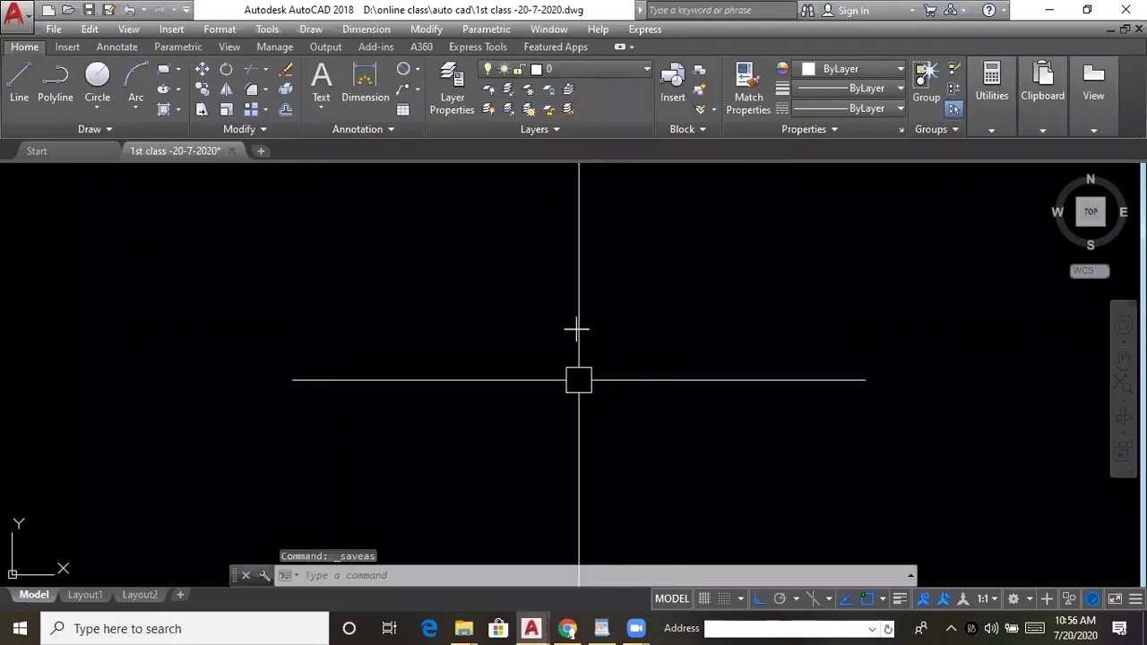
- Start saving the drawing again under the name "1st class -20-7-2020", with the desktop as the save location
scroll(588, 273, "down", 10)
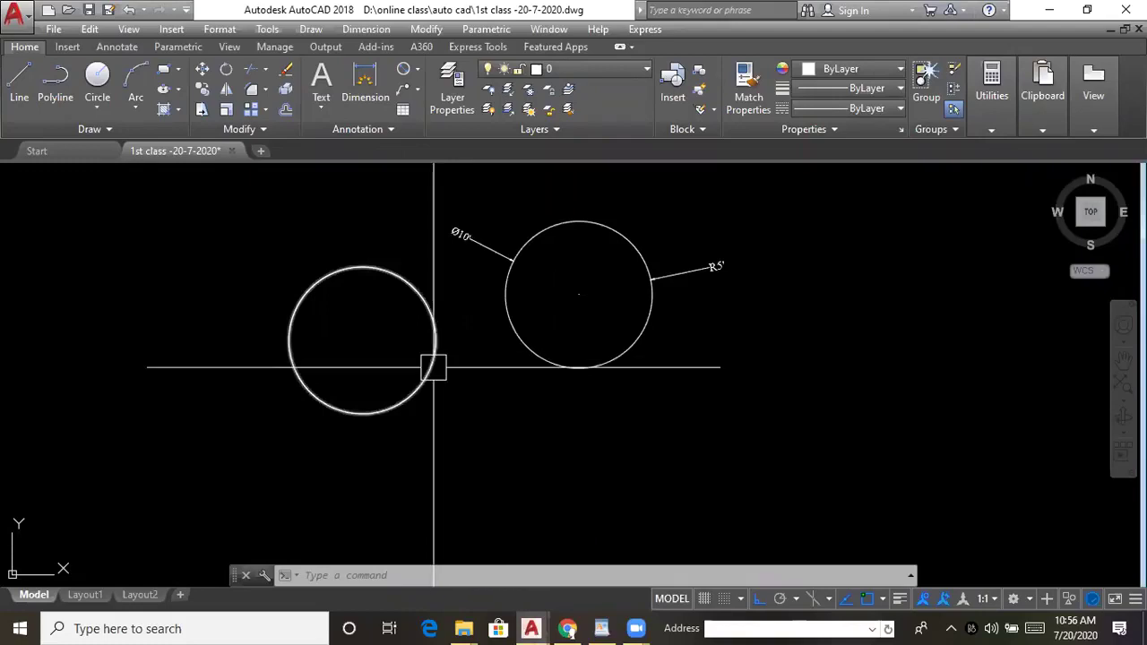
middle_click_drag(331, 377, 380, 375)
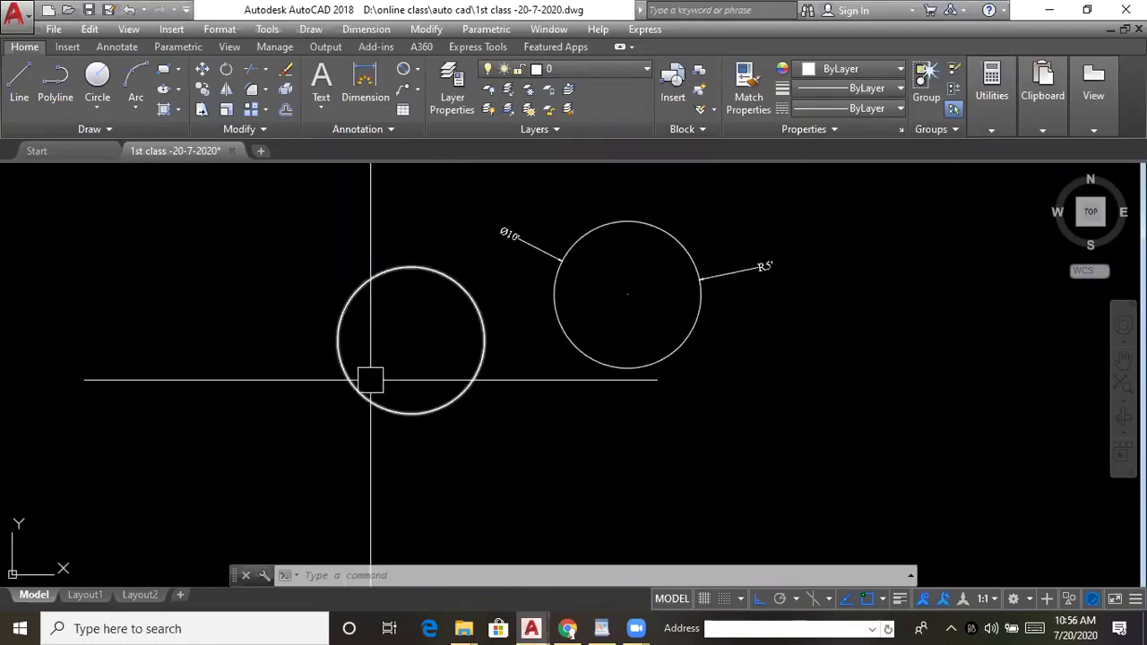
left_click(52, 30)
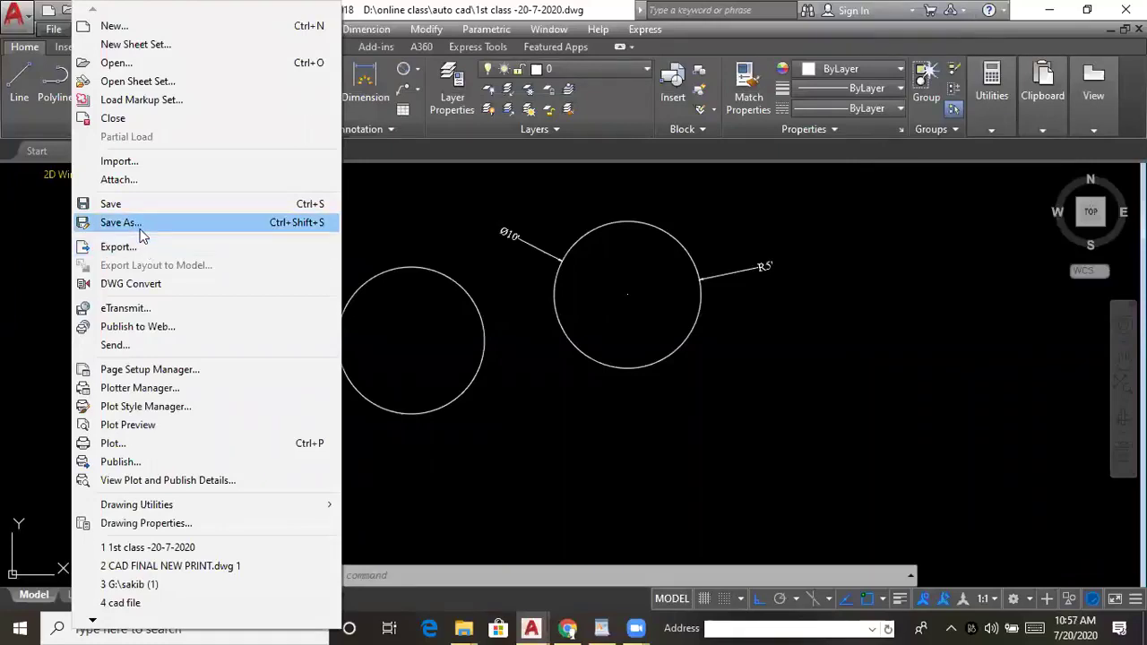
left_click(141, 232)
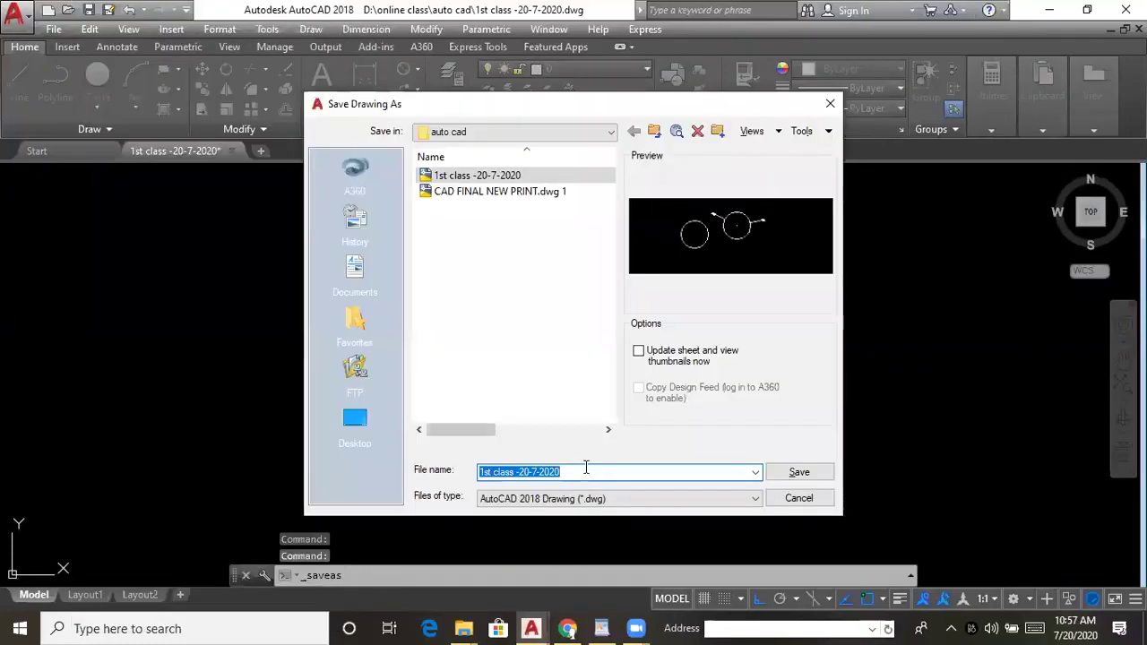
left_click(588, 470)
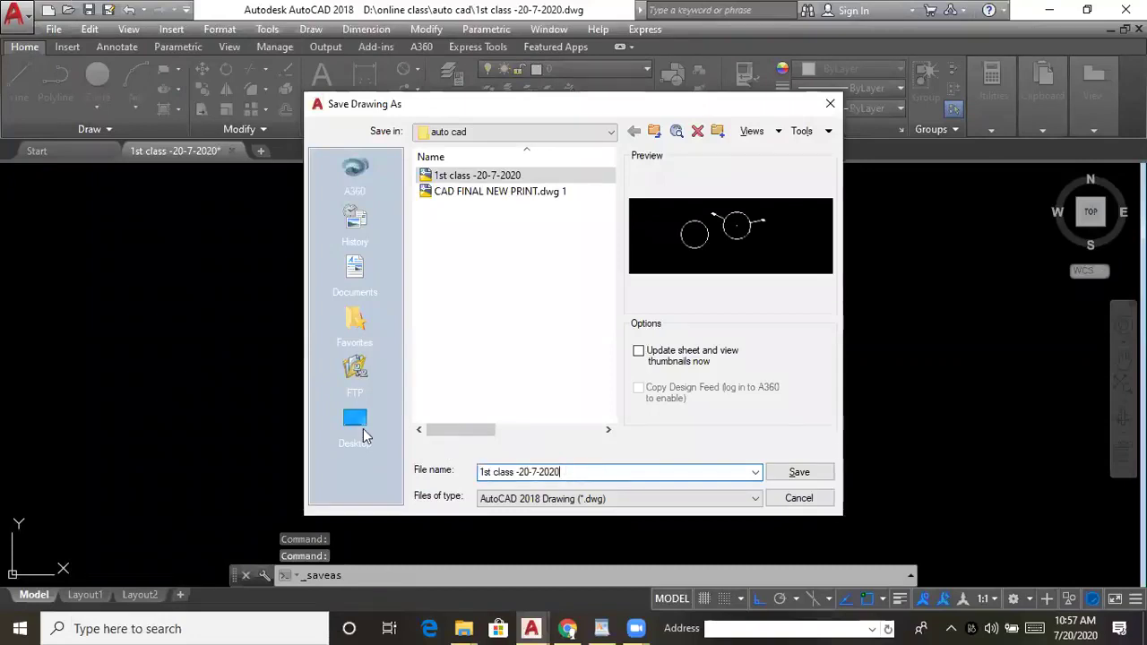
left_click(361, 434)
scroll(464, 359, "down", 2)
scroll(478, 325, "up", 2)
double_click(468, 208)
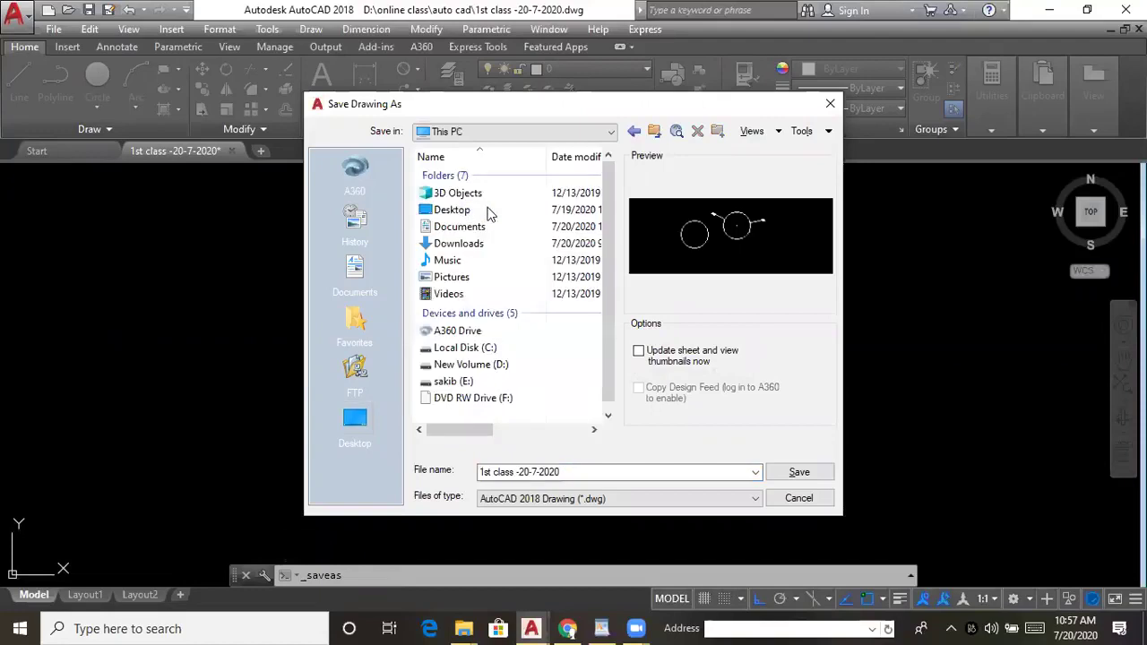
scroll(502, 323, "down", 1)
left_click(633, 132)
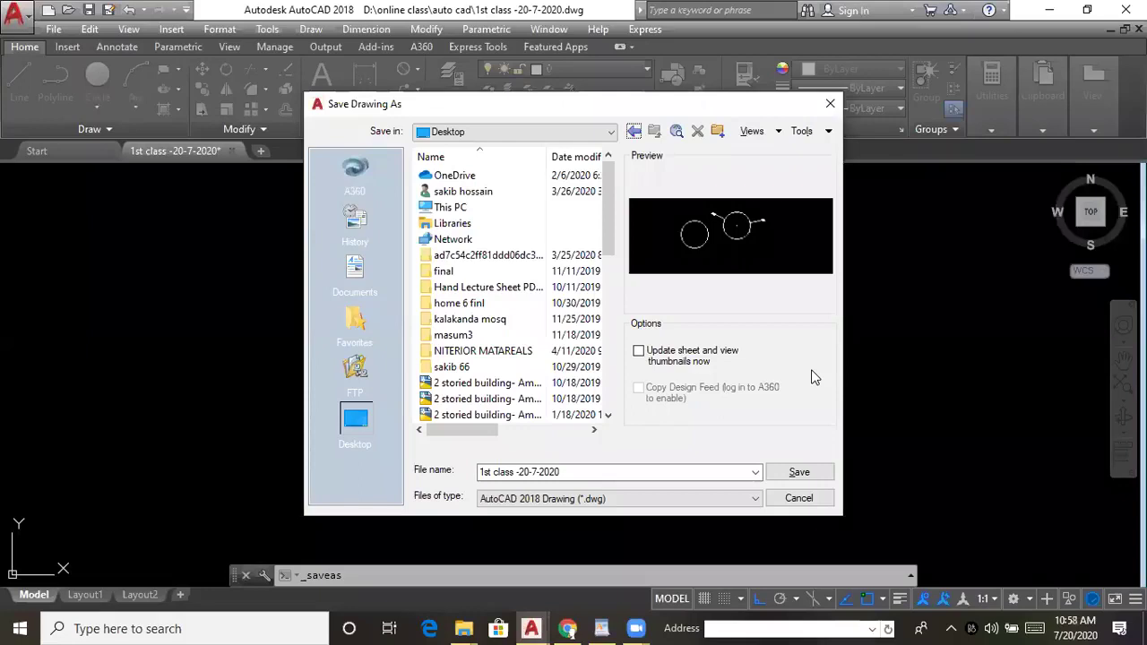
- Examine the file name, the drawing preview and the desktop's folders and drawing files before saving
left_click(567, 473)
double_click(567, 474)
left_click(567, 473)
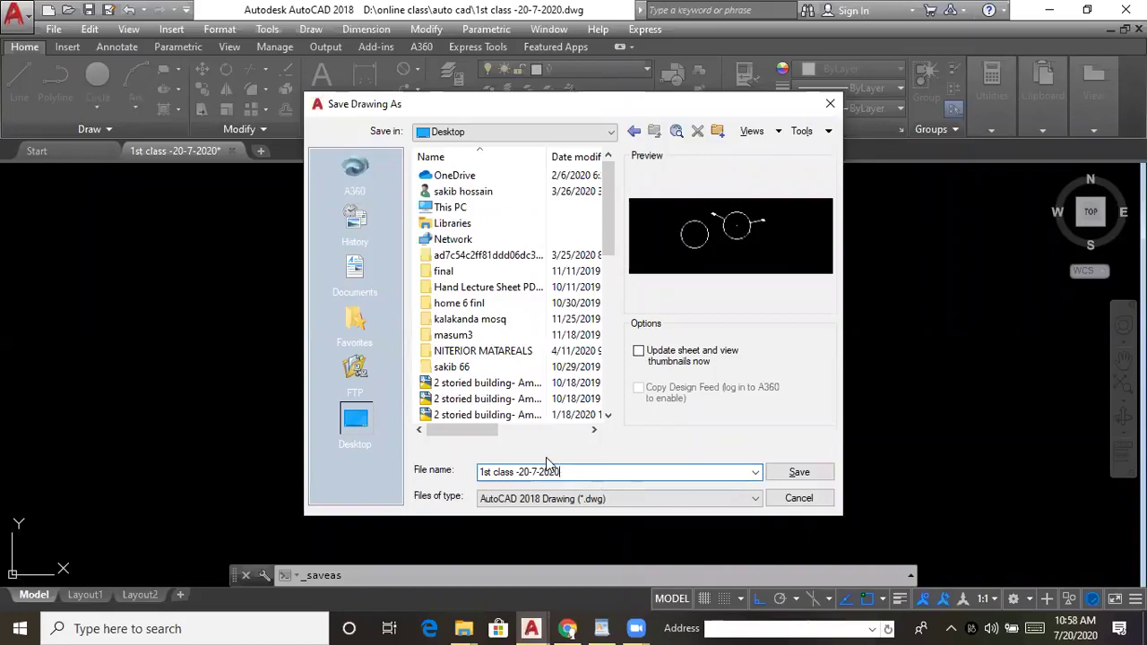
left_click(738, 235)
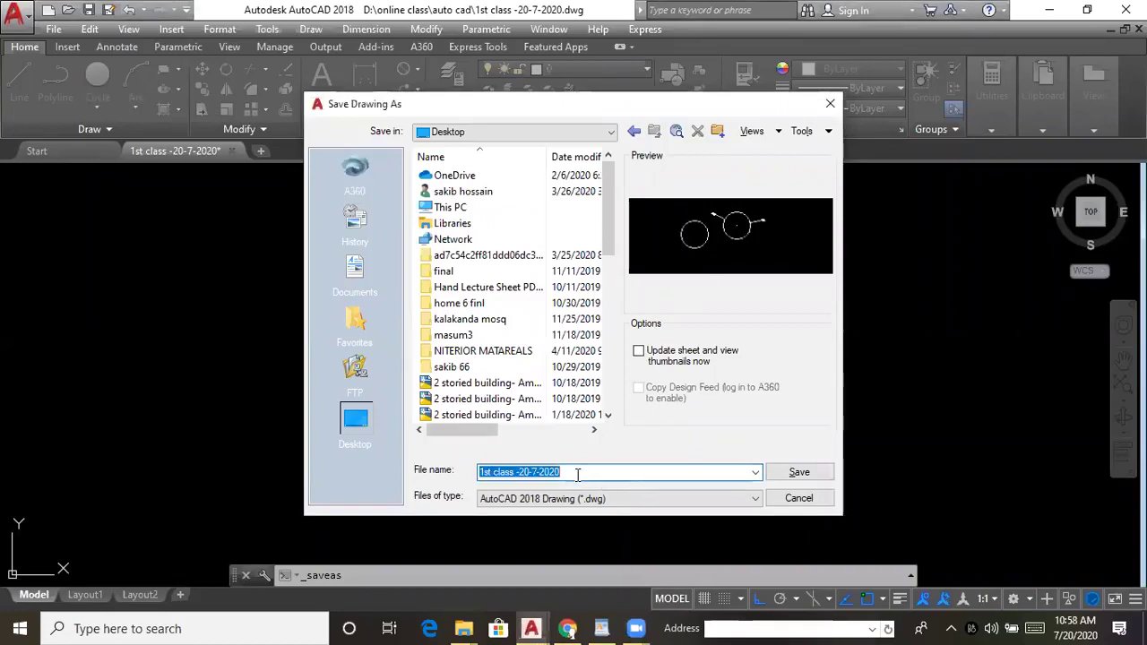
left_click(580, 476)
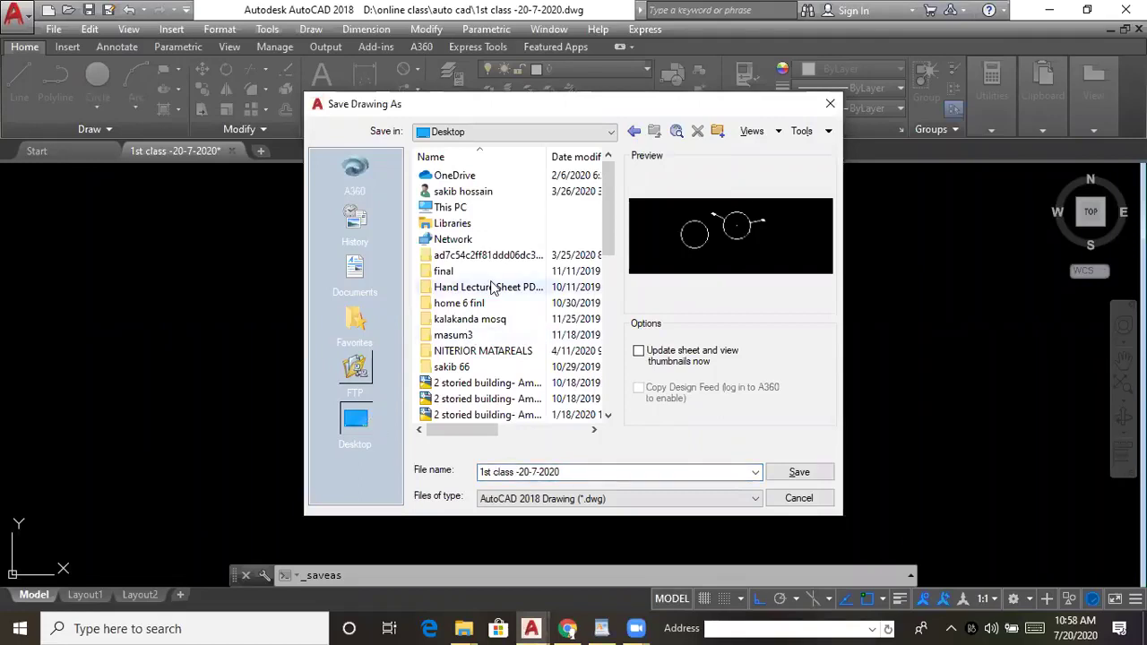
scroll(497, 292, "down", 6)
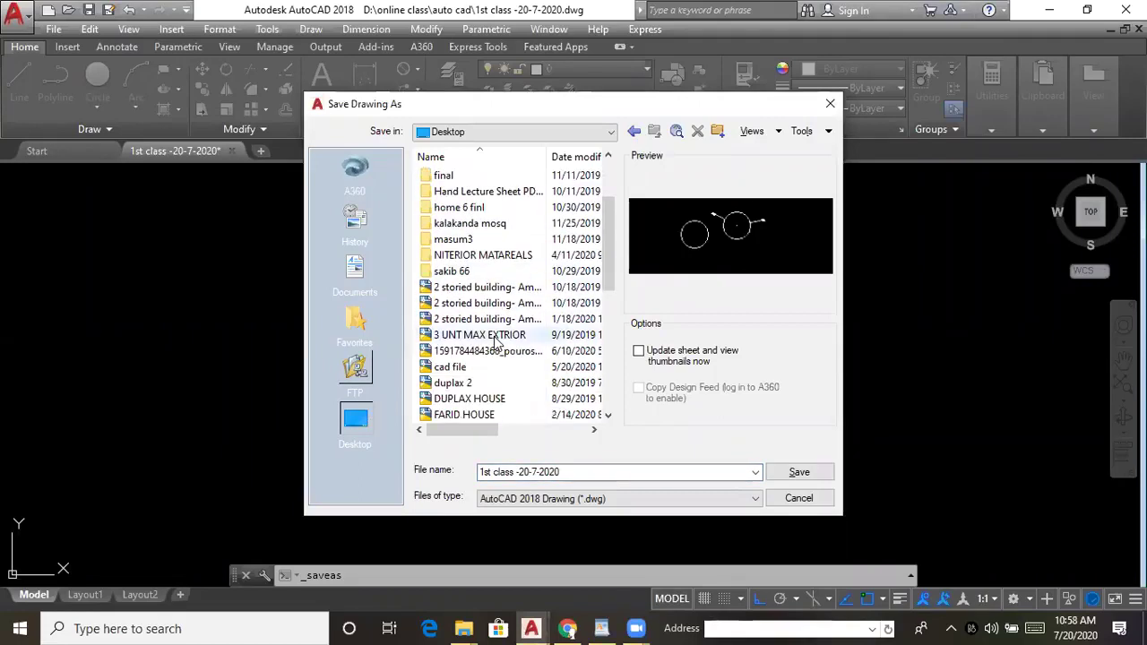
left_click(581, 475)
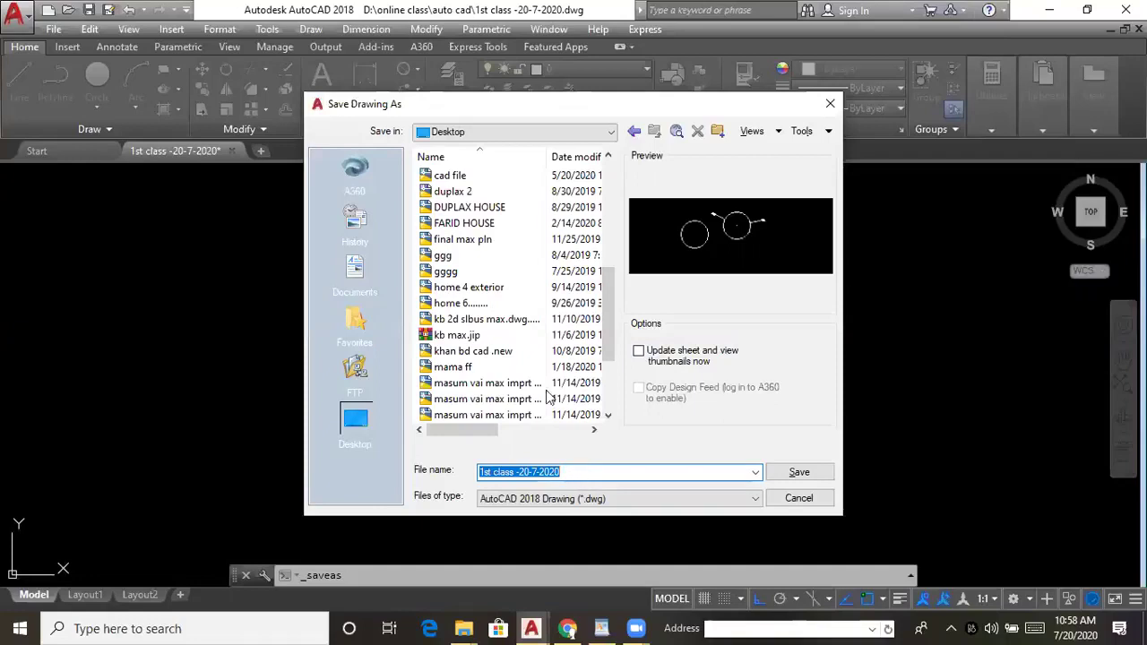
scroll(471, 269, "up", 6)
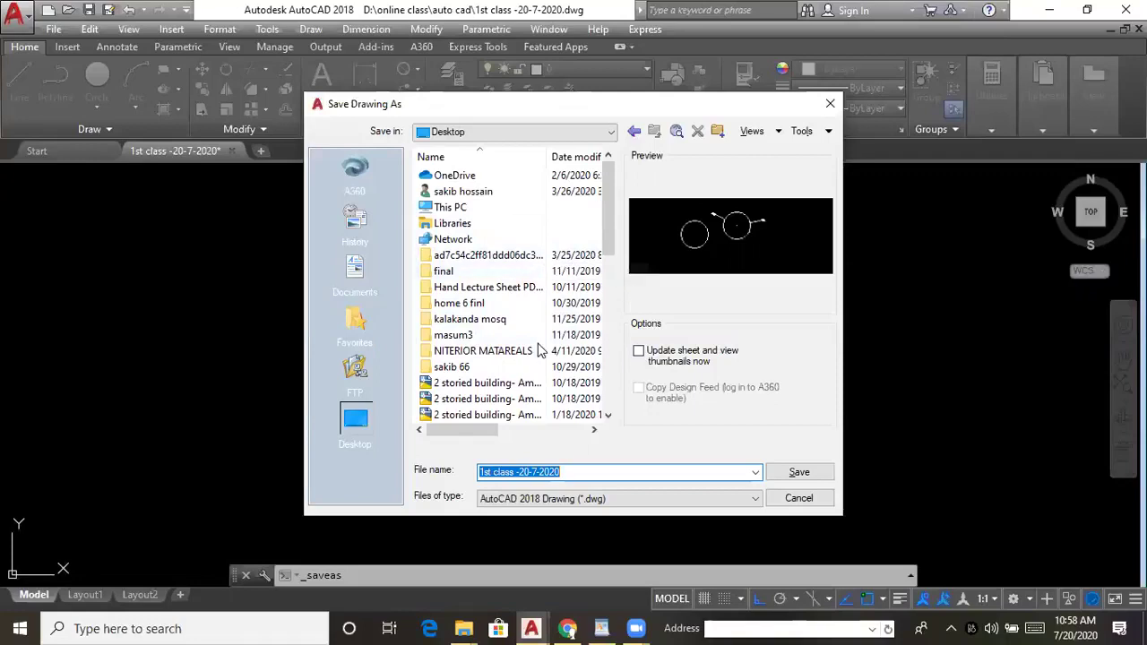
left_click(346, 409)
scroll(422, 344, "down", 5)
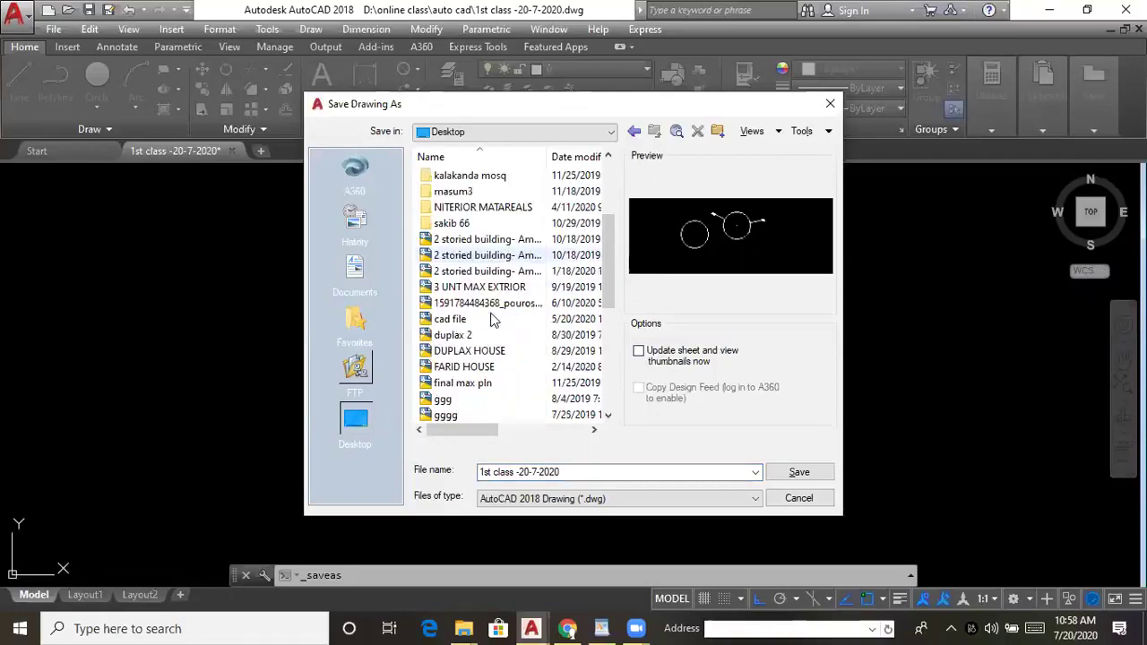
scroll(457, 269, "up", 5)
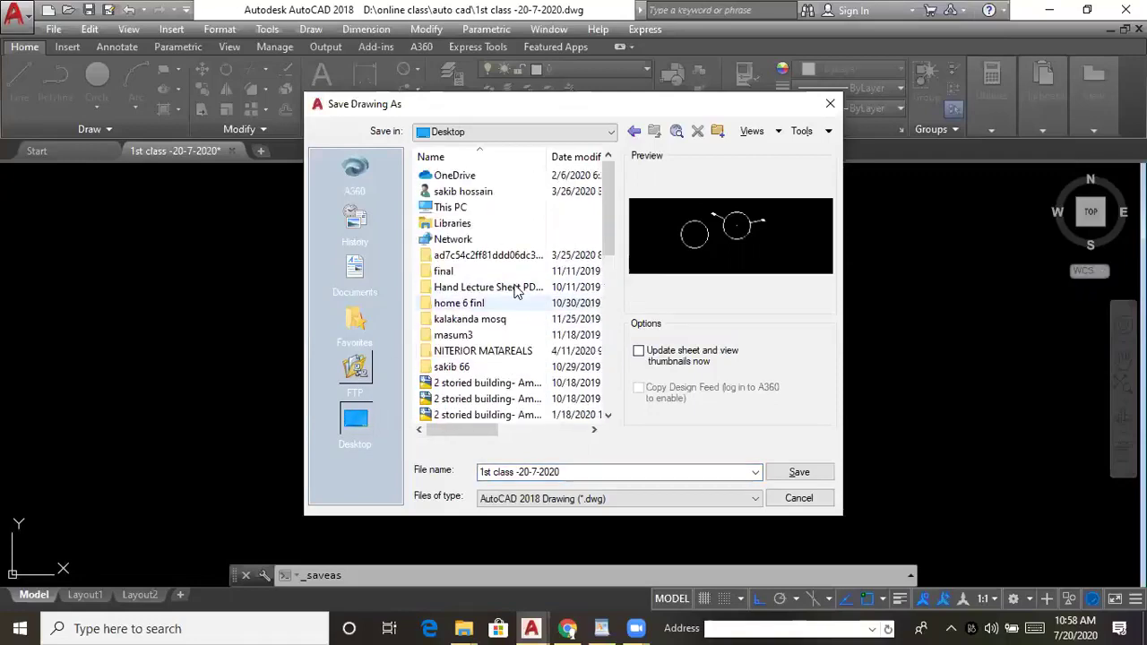
- Create a folder with the default name on the desktop while choosing a save location, and leave without saving the drawing
double_click(451, 210)
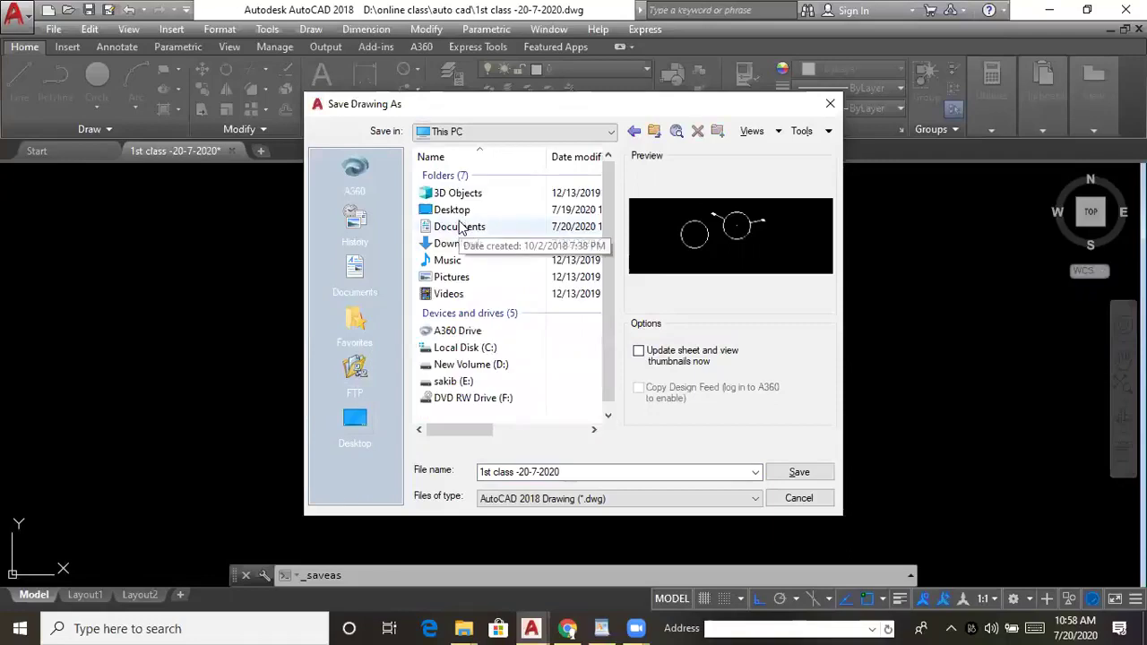
double_click(457, 212)
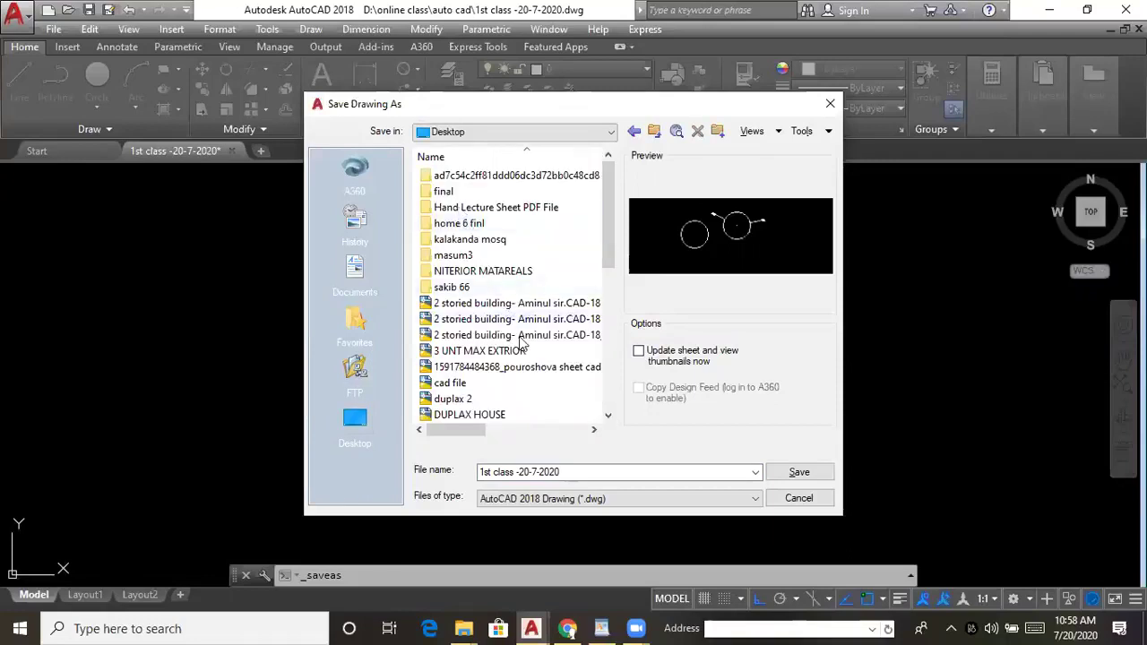
scroll(560, 336, "down", 3)
right_click(557, 322)
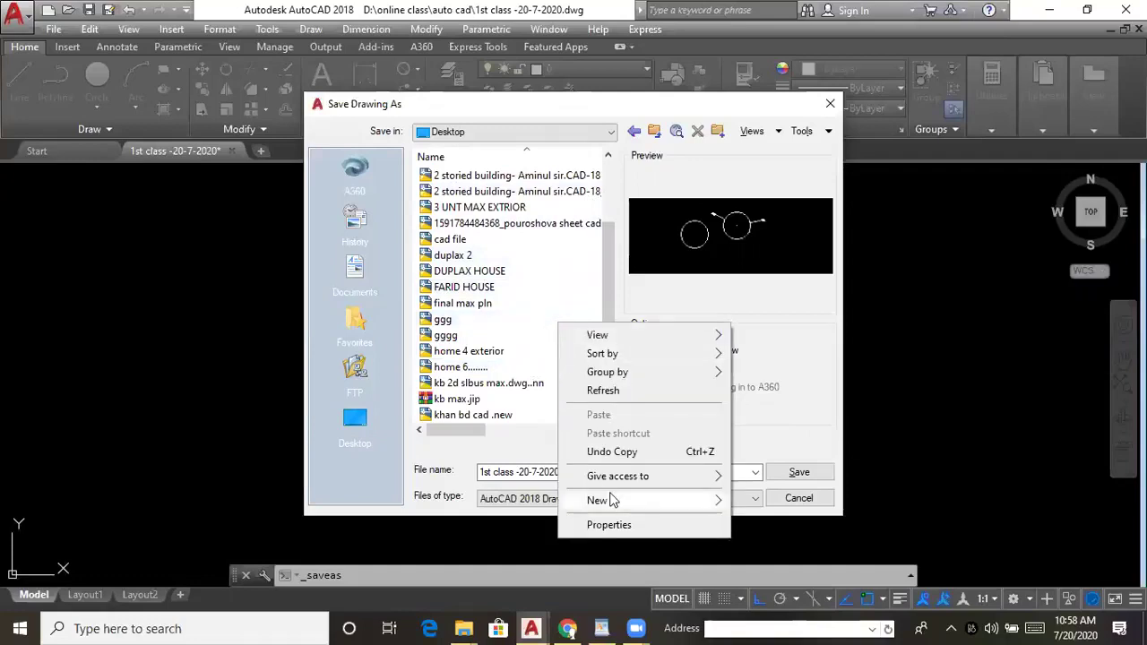
mouse_move(615, 502)
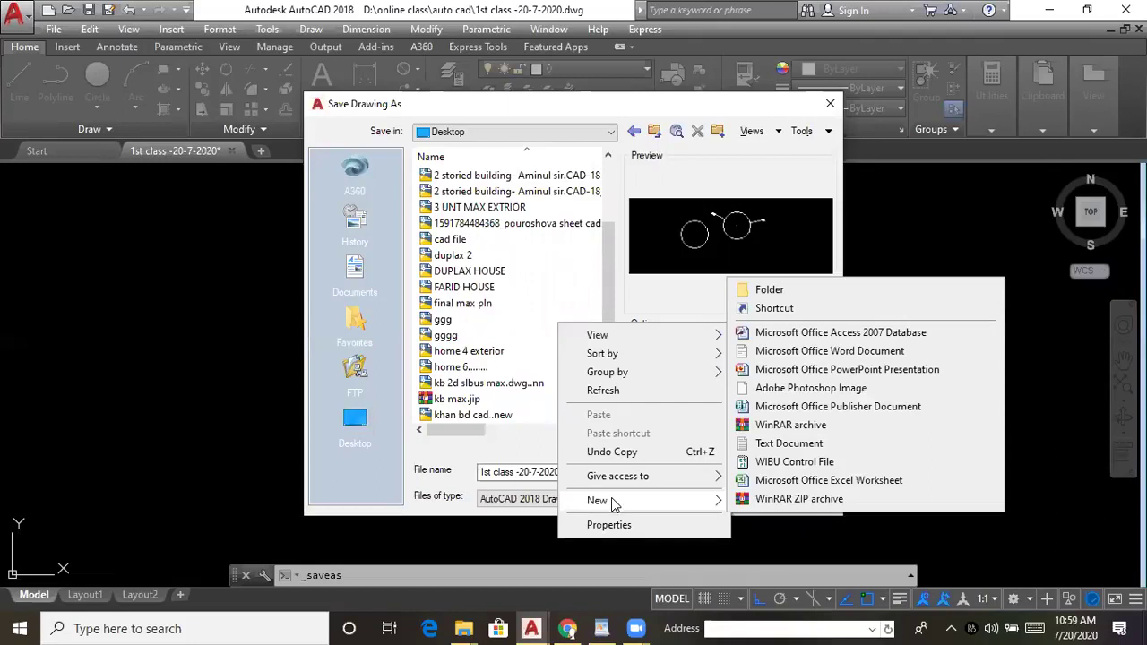
left_click(770, 296)
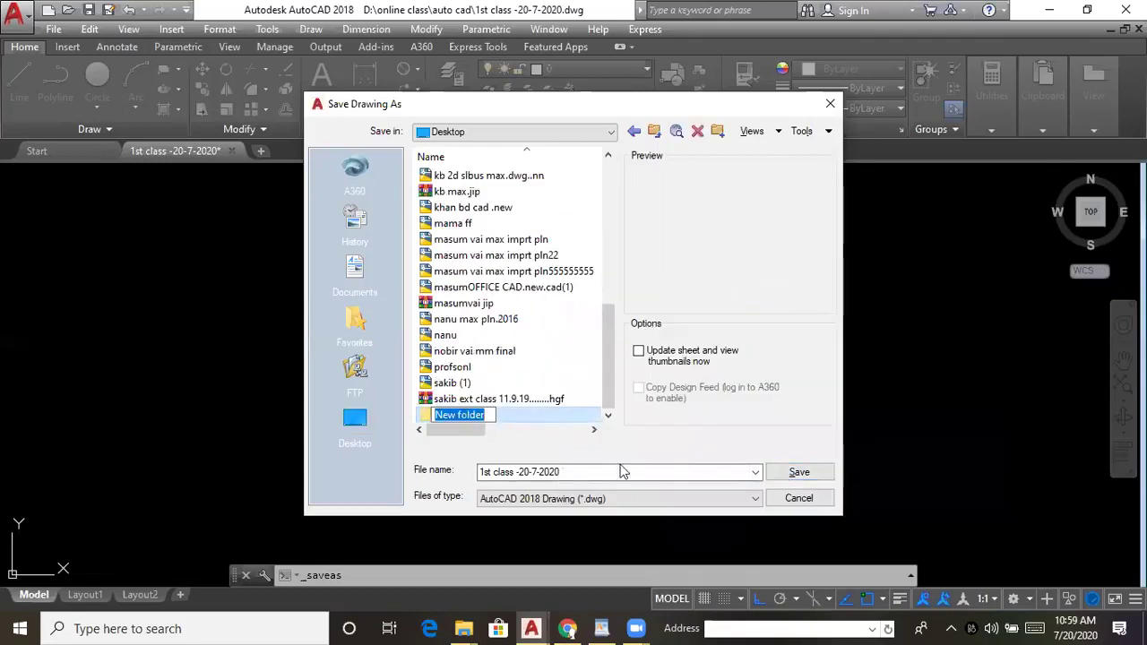
key("Return")
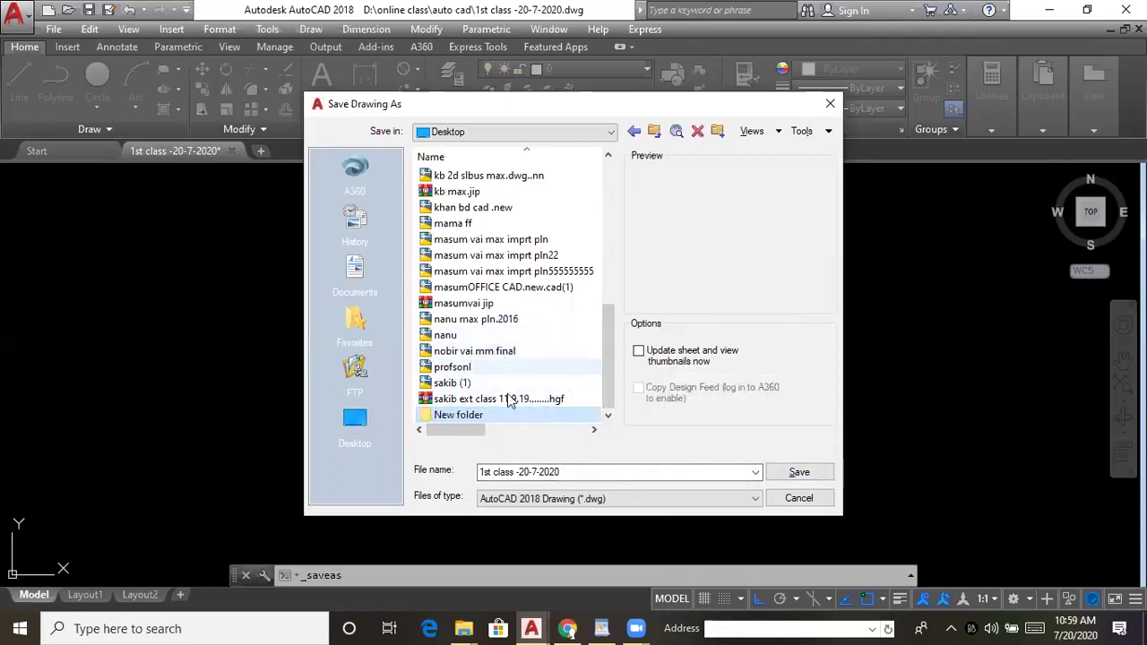
scroll(506, 367, "up", 4)
scroll(500, 373, "up", 3)
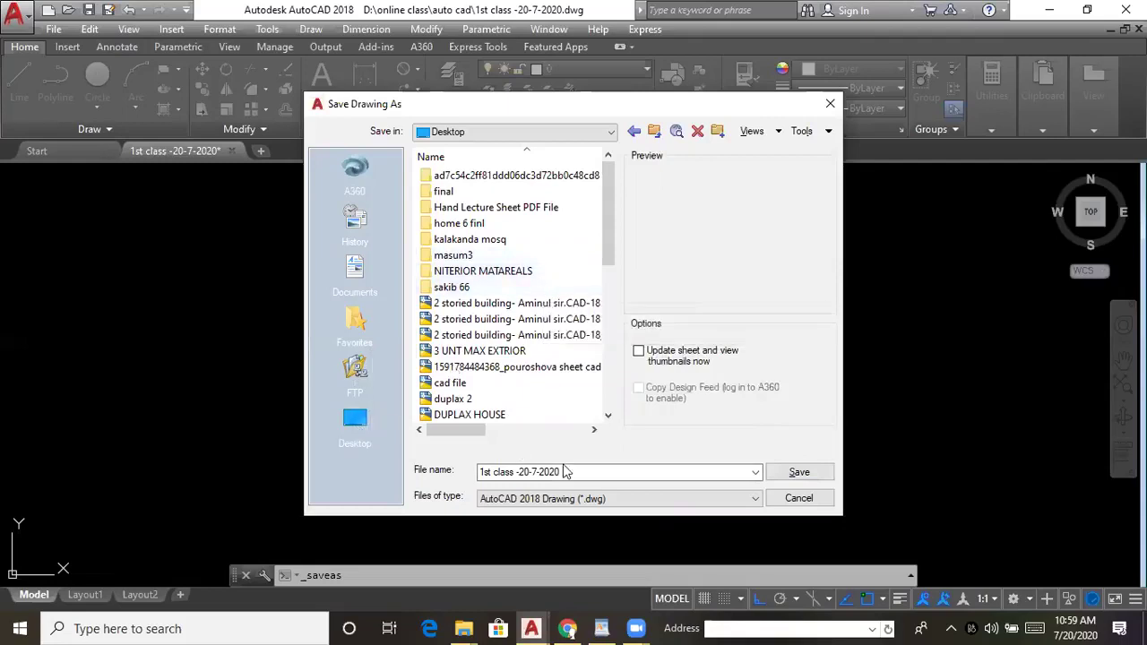
left_click(604, 472)
left_click(831, 106)
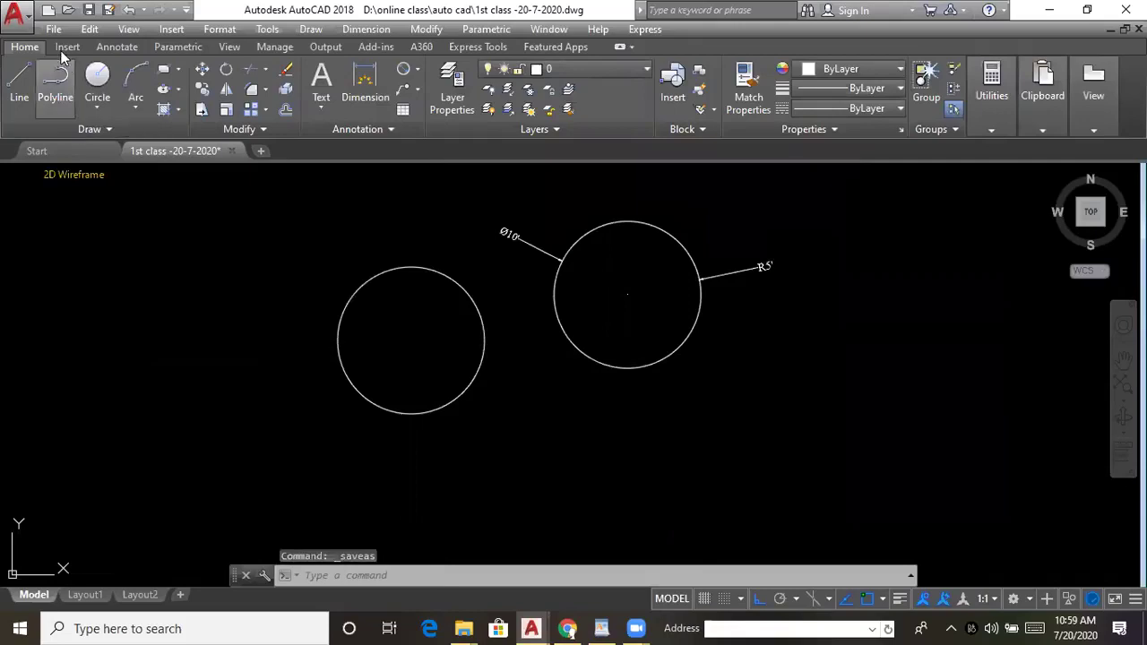
left_click(52, 30)
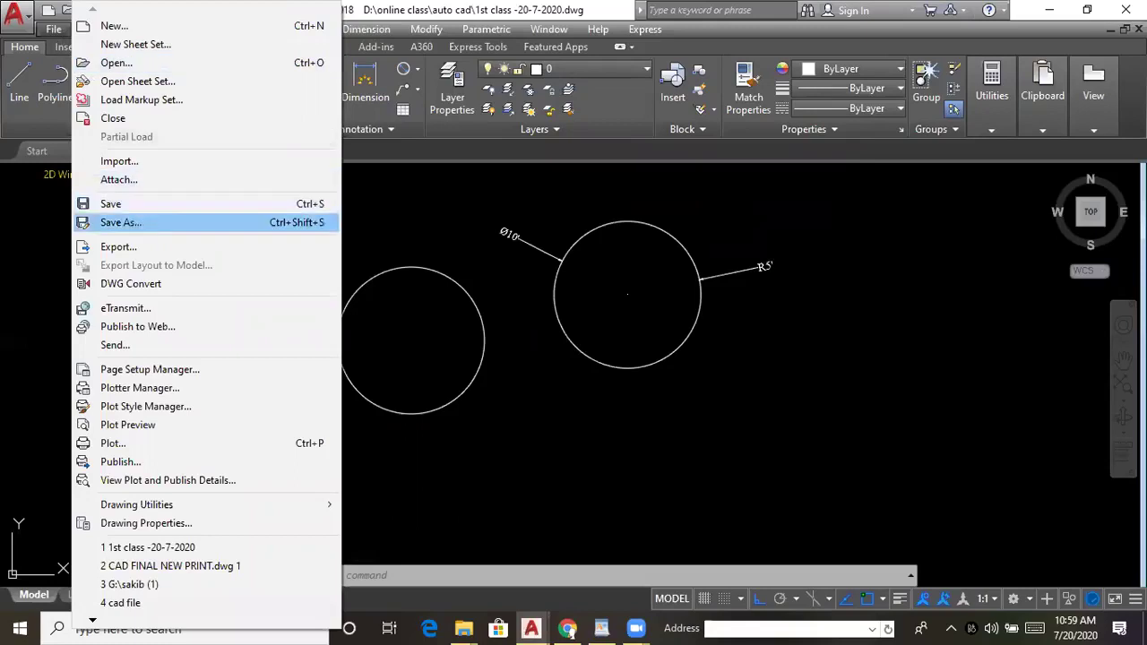
left_click(134, 223)
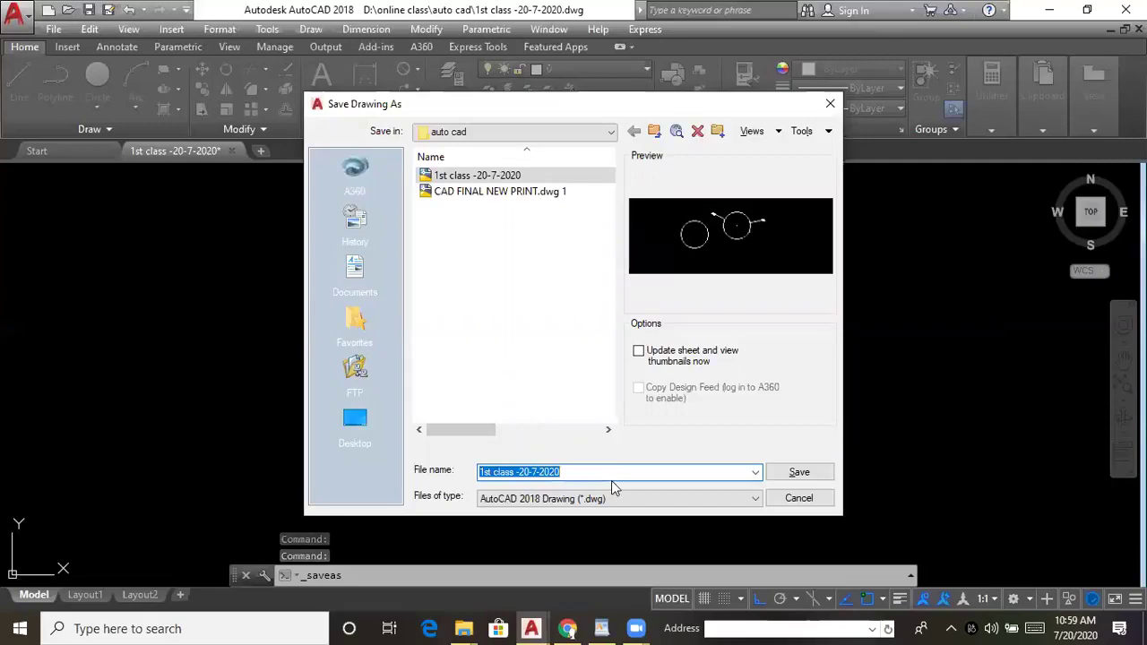
left_click(590, 473)
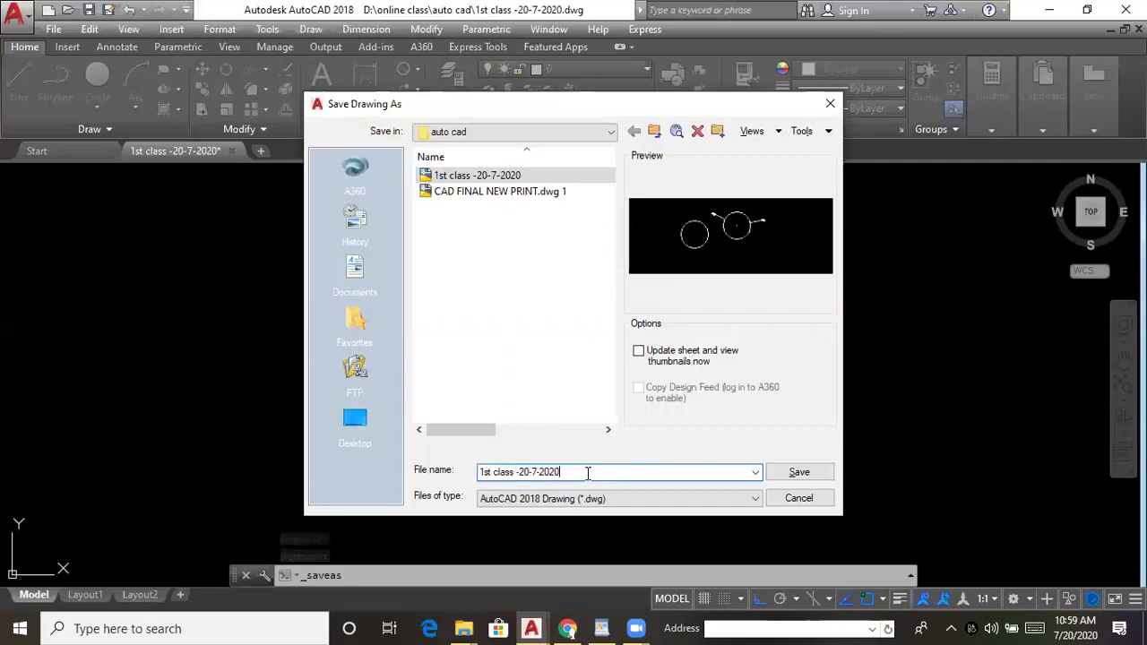
left_click(356, 422)
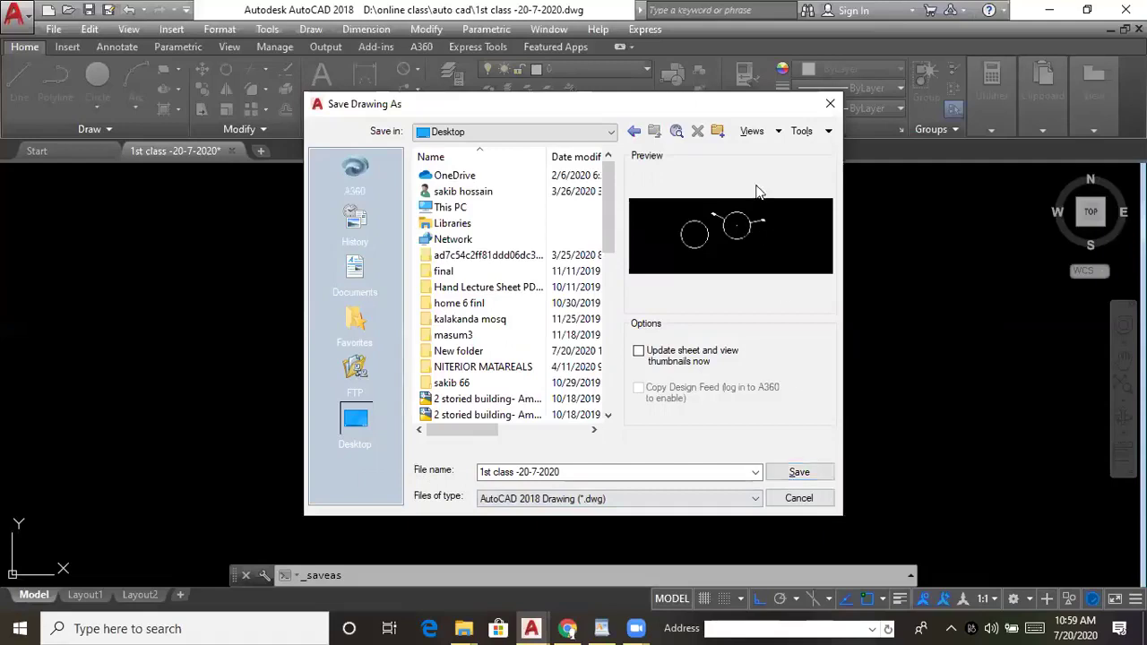
left_click(829, 107)
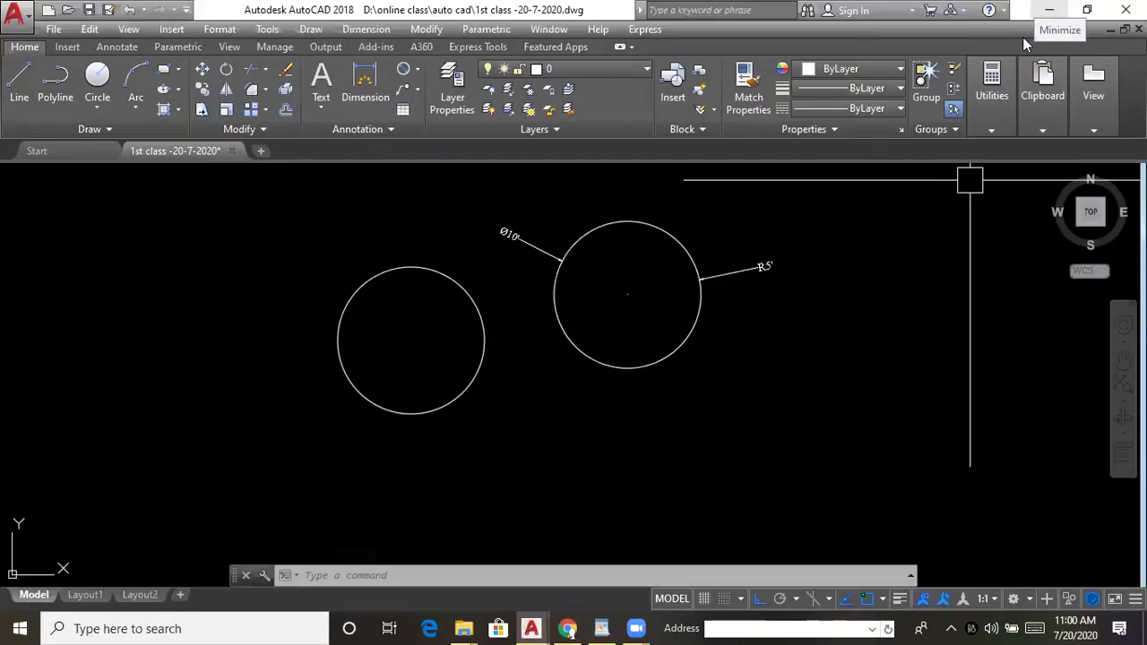
- Minimize the AutoCAD and browser windows, refresh the desktop, and return to the AutoCAD drawing
left_click(1058, 8)
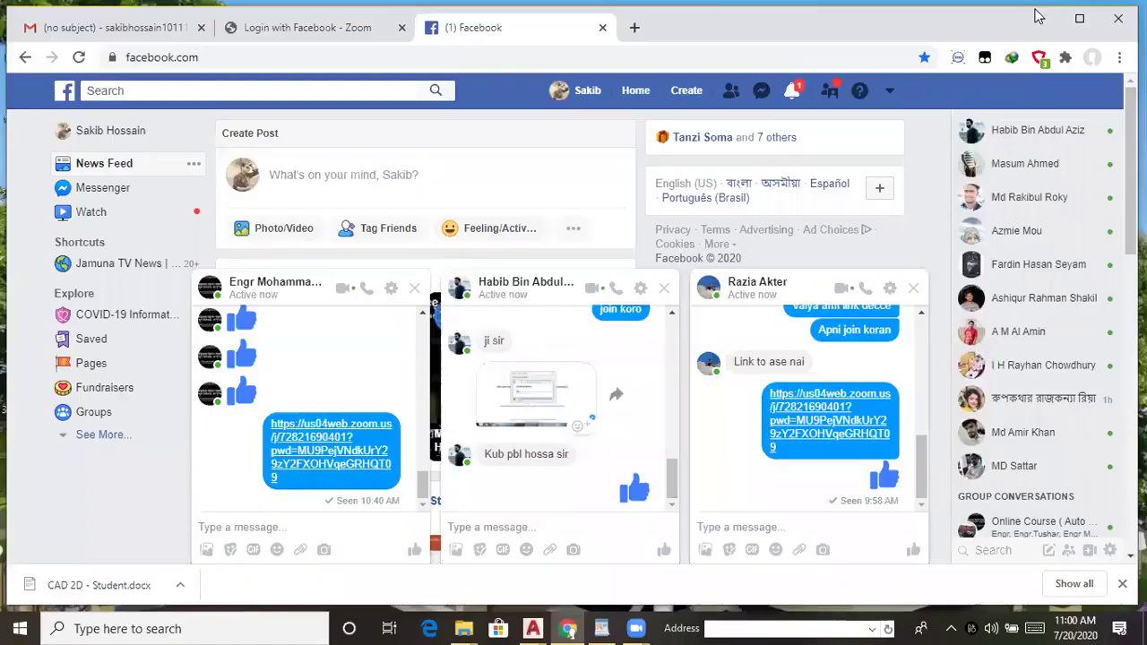
left_click(1035, 12)
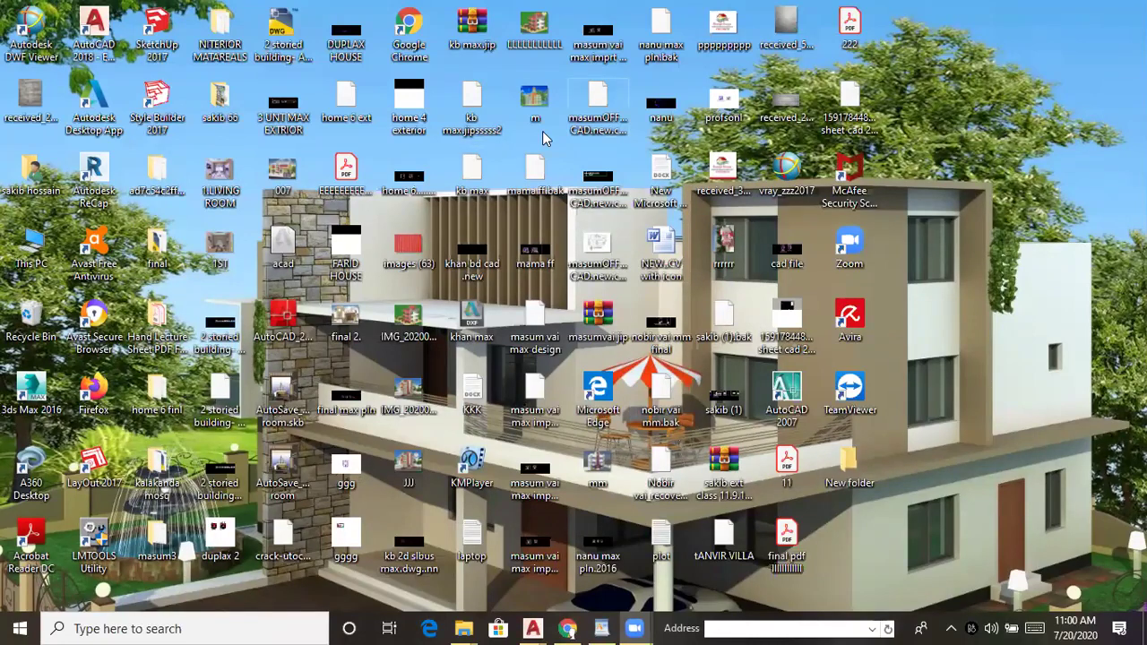
right_click(946, 92)
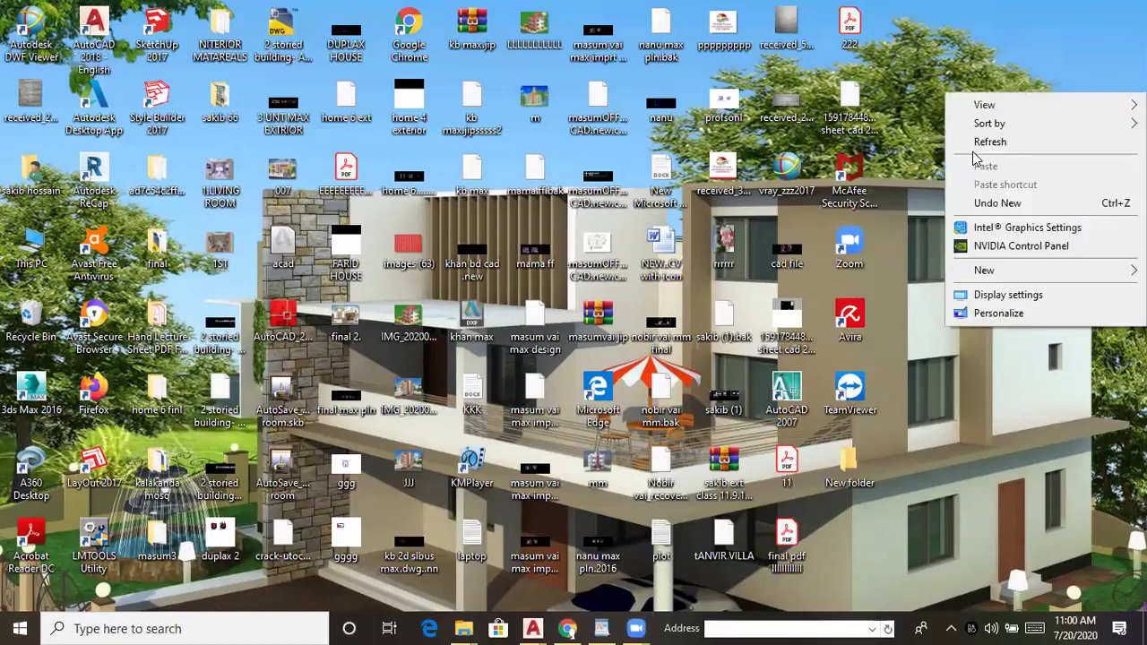
left_click(981, 144)
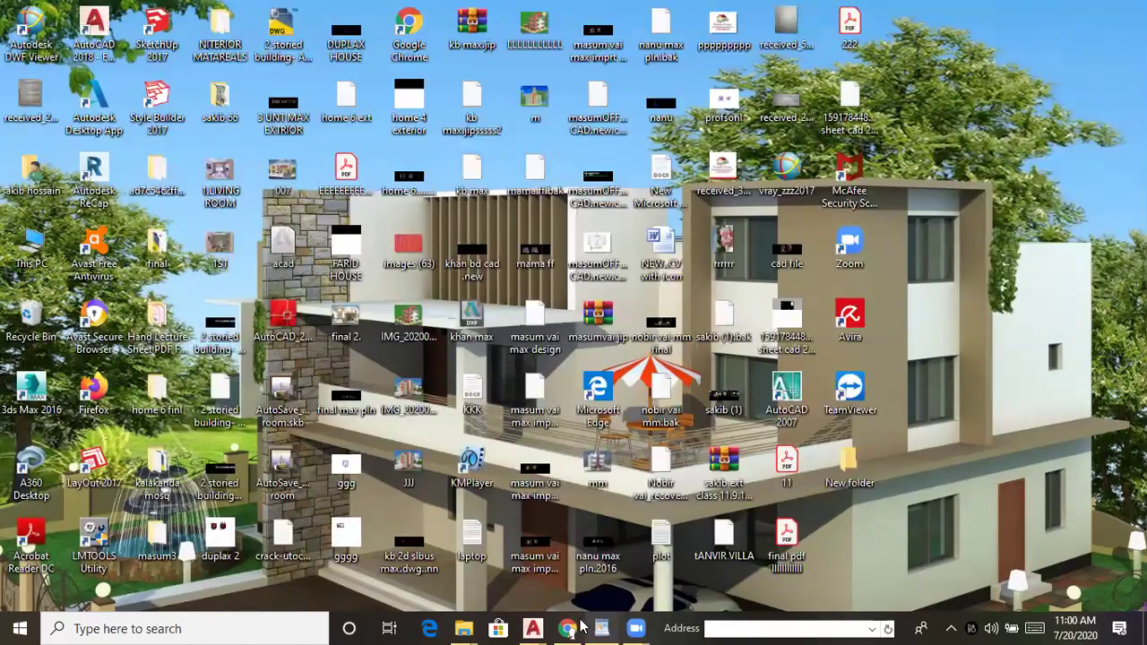
mouse_move(531, 628)
left_click(654, 553)
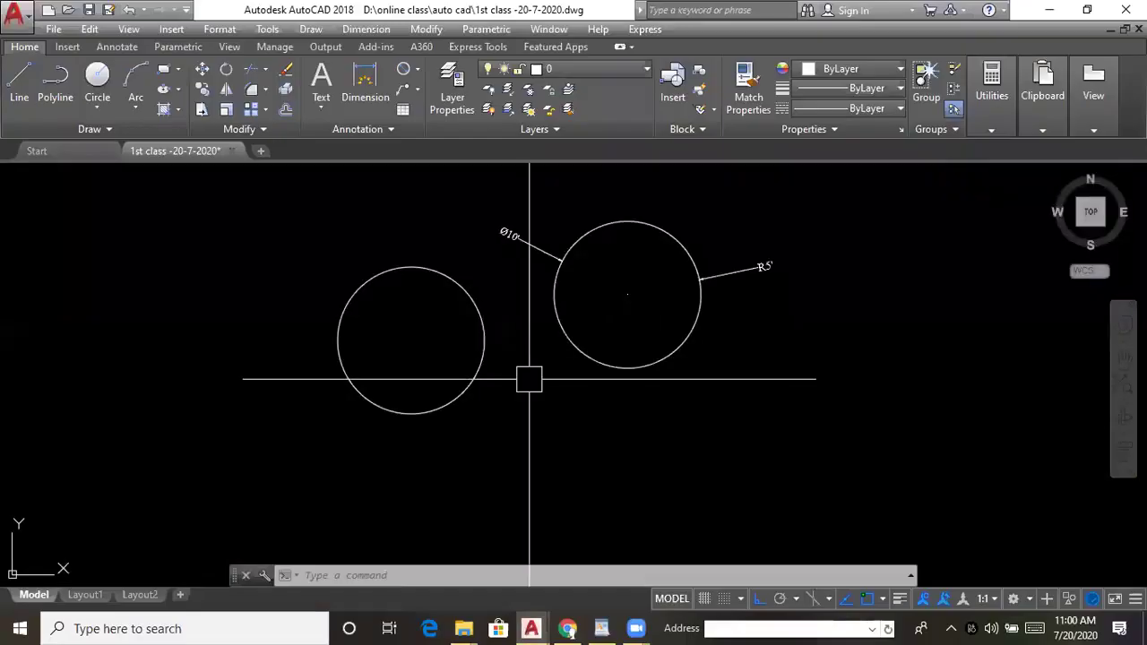
- Save the two-circle drawing to its existing file
middle_click_drag(413, 376, 415, 399)
left_click(53, 29)
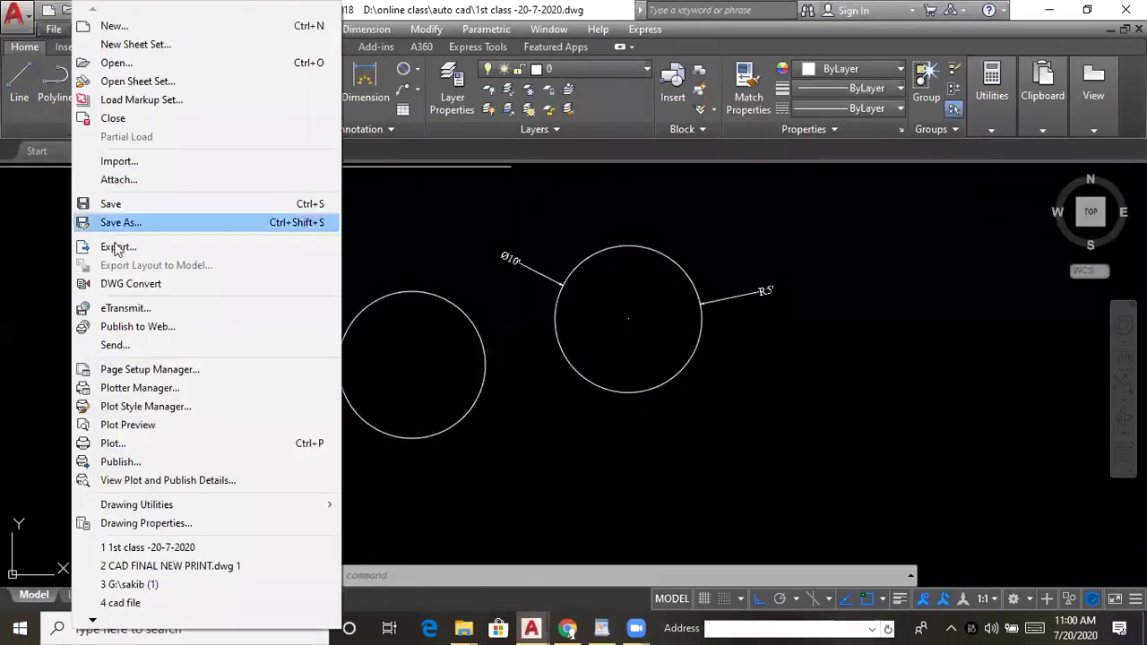
left_click(110, 204)
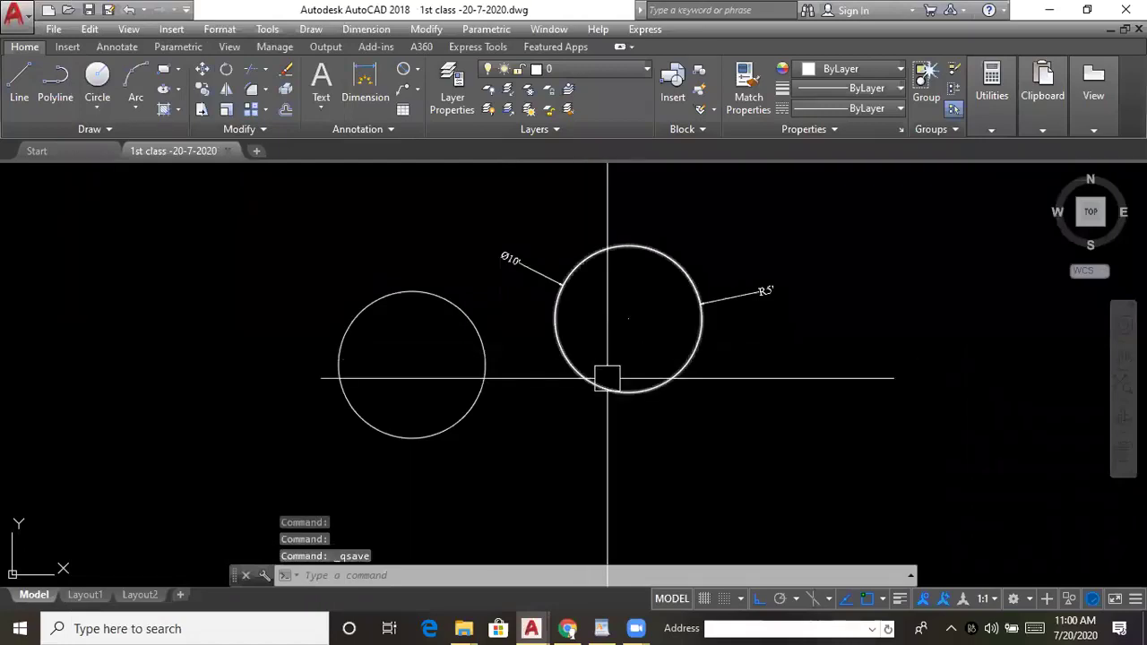
middle_click_drag(566, 375, 541, 368)
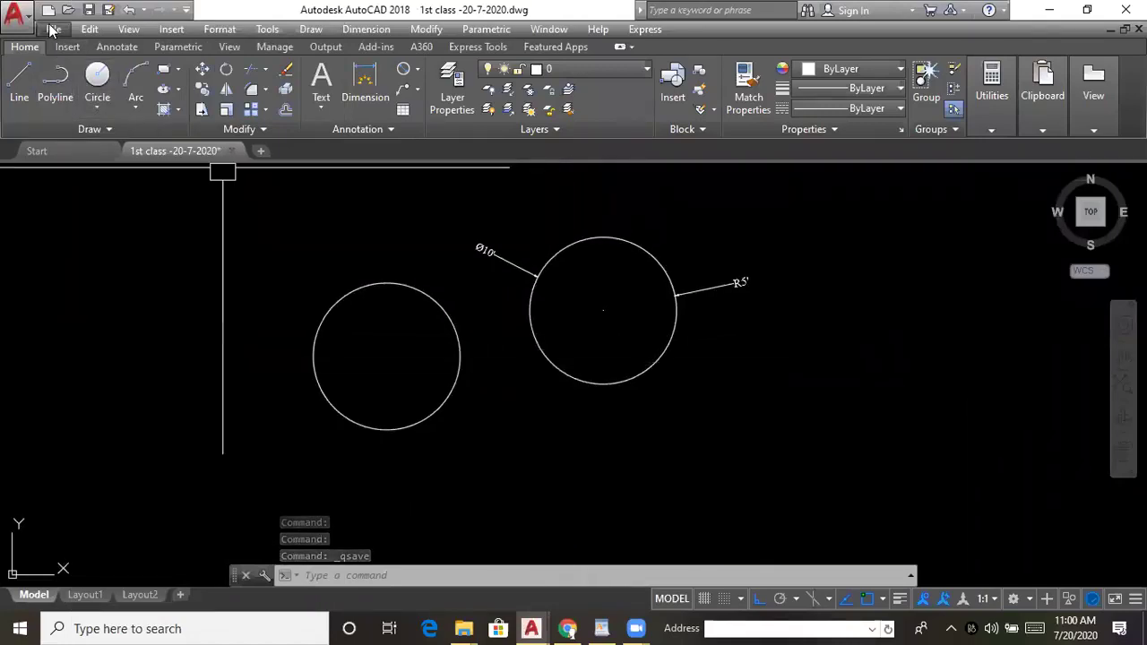
middle_click_drag(193, 324, 228, 334)
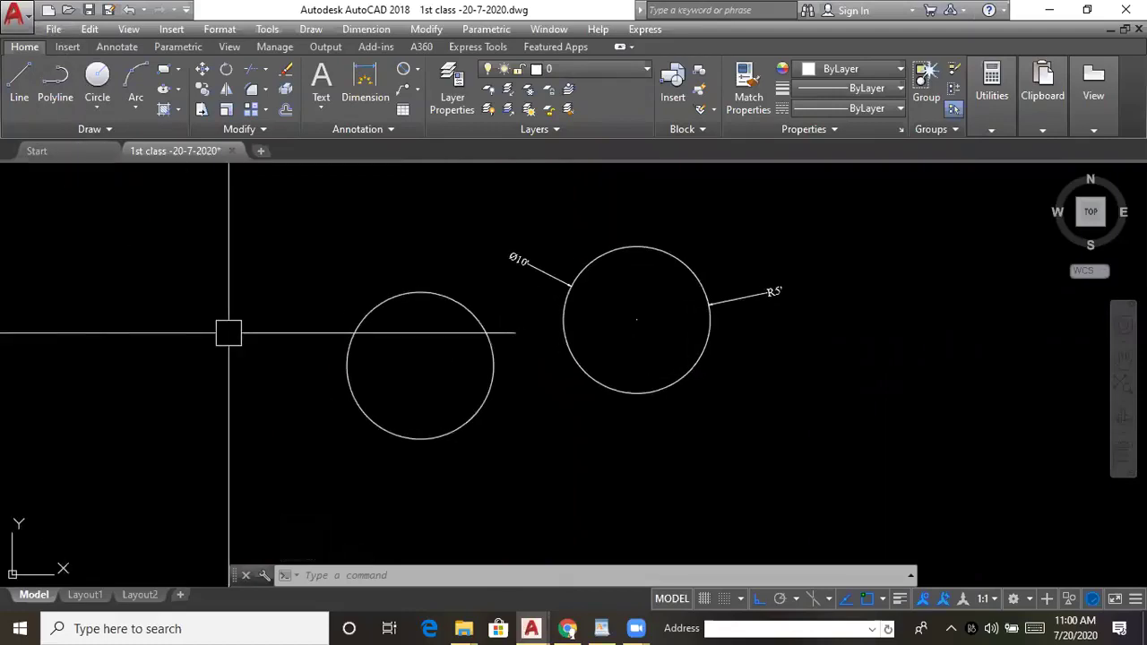
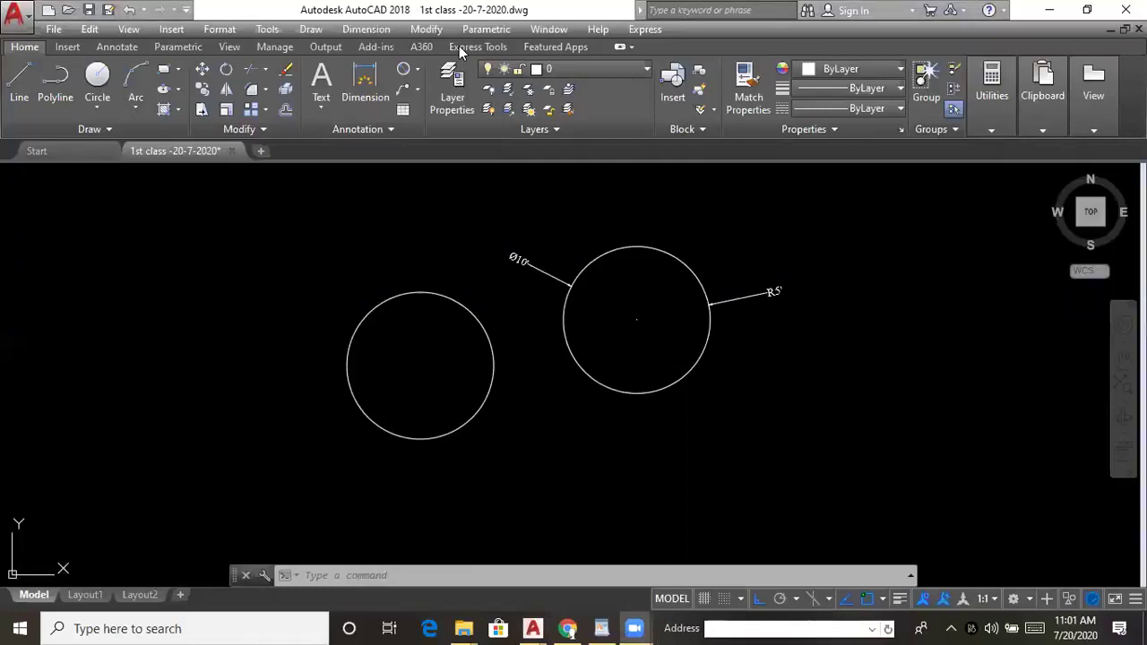
left_click(53, 29)
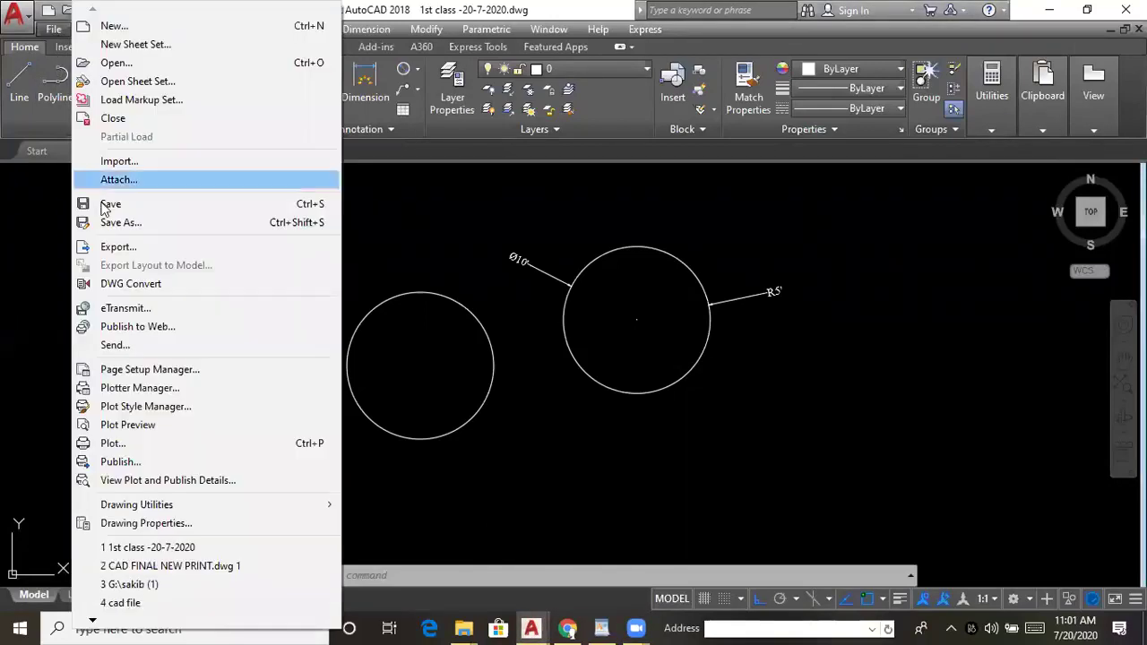
left_click(120, 222)
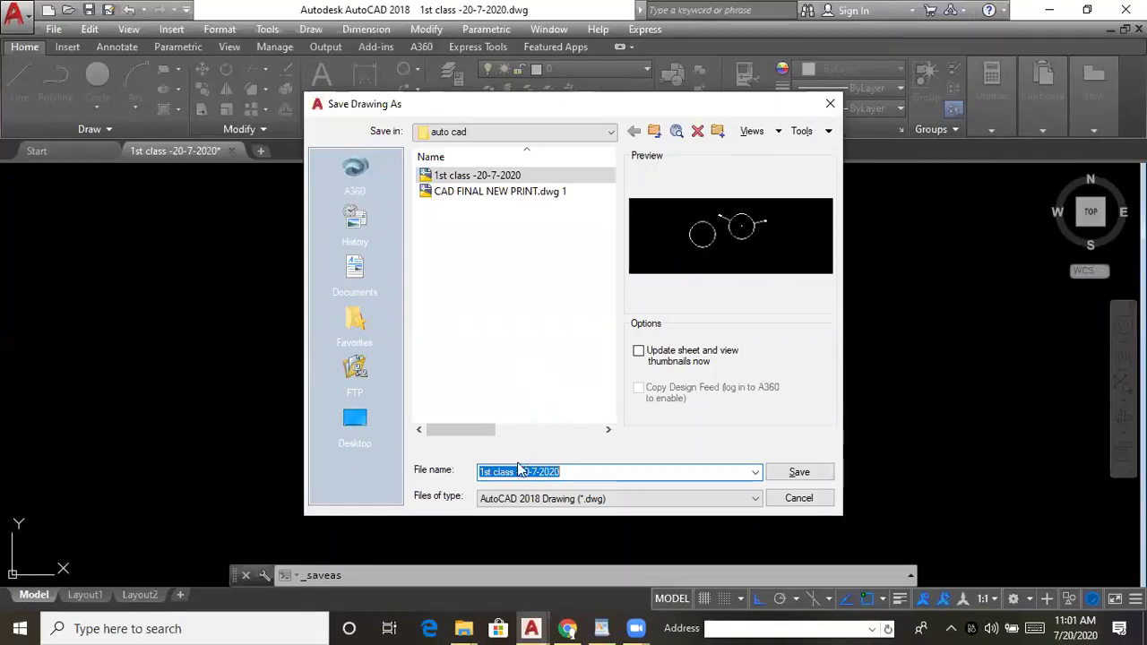
left_click(367, 437)
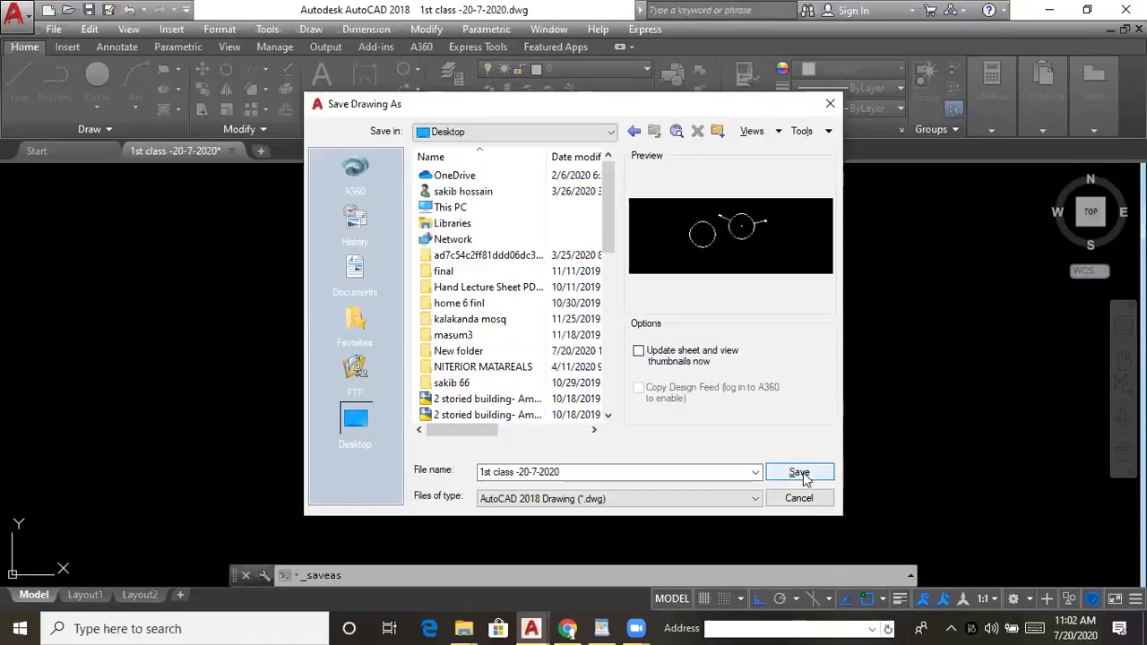
left_click(830, 108)
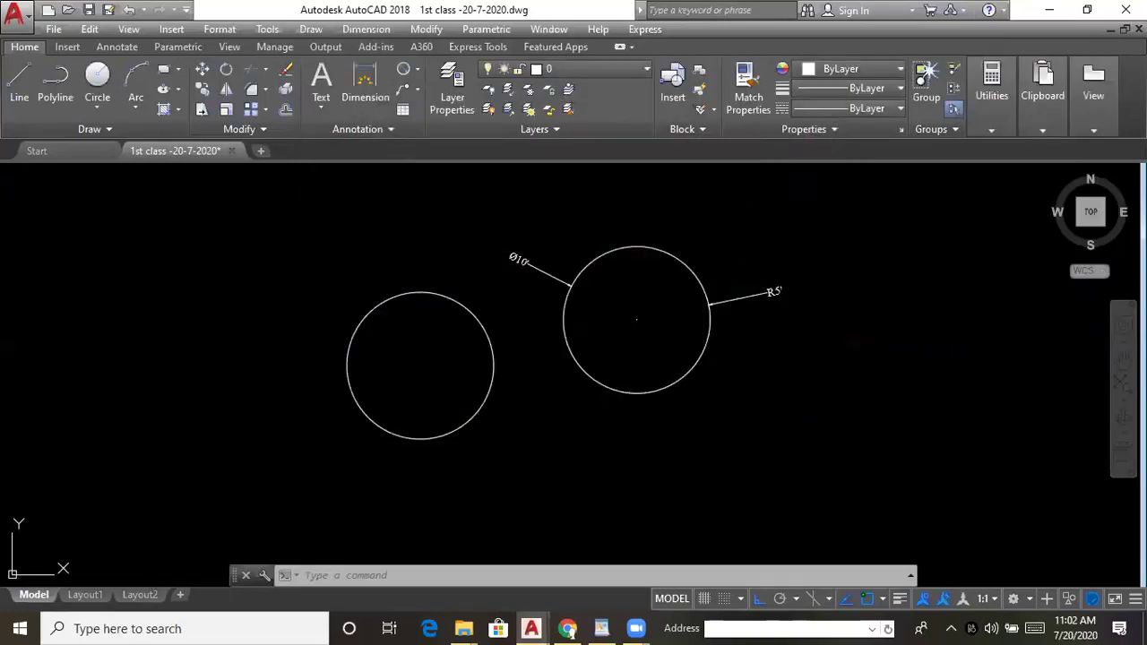
- Save the drawing under its current name, and save it once more after shifting the view
middle_click_drag(346, 397, 442, 398)
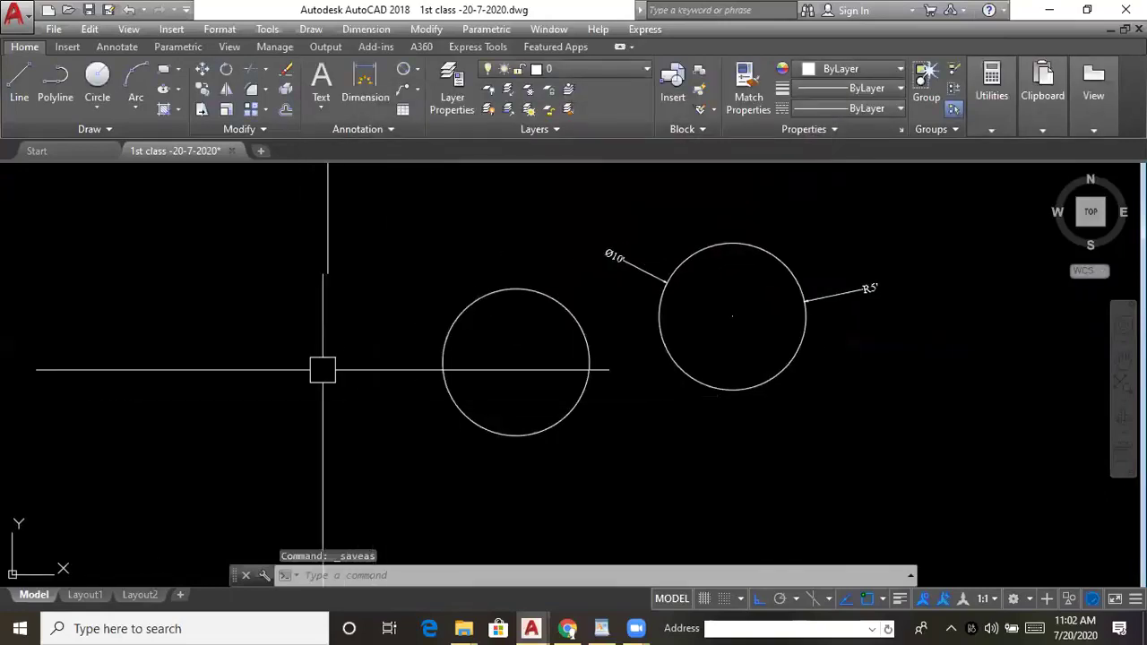
left_click(53, 29)
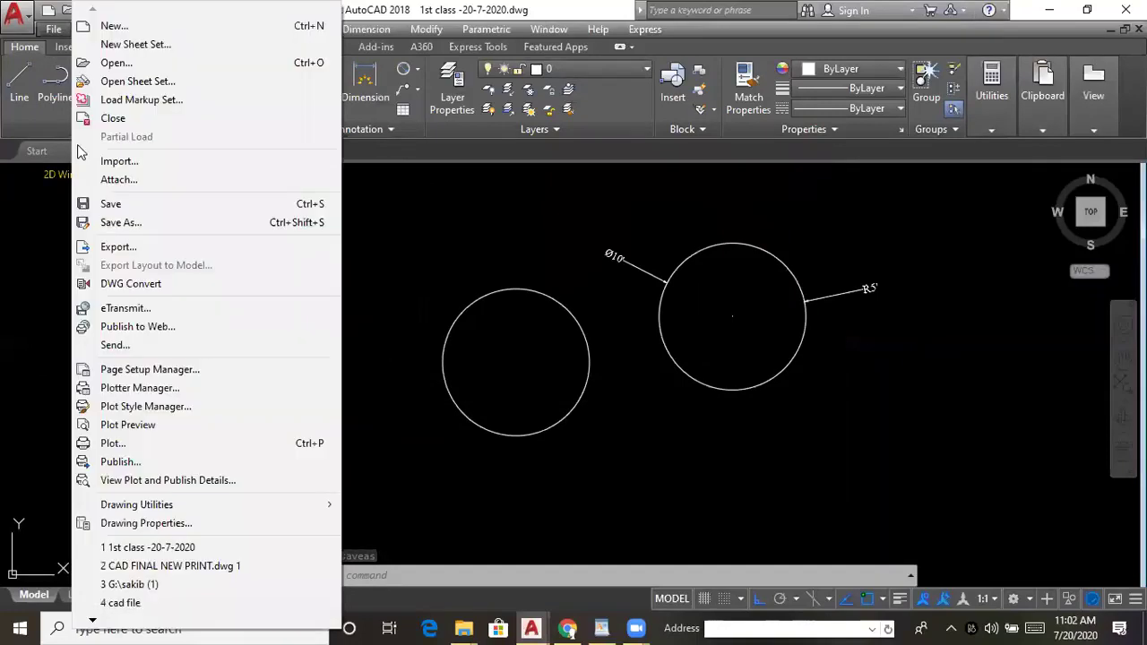
left_click(110, 205)
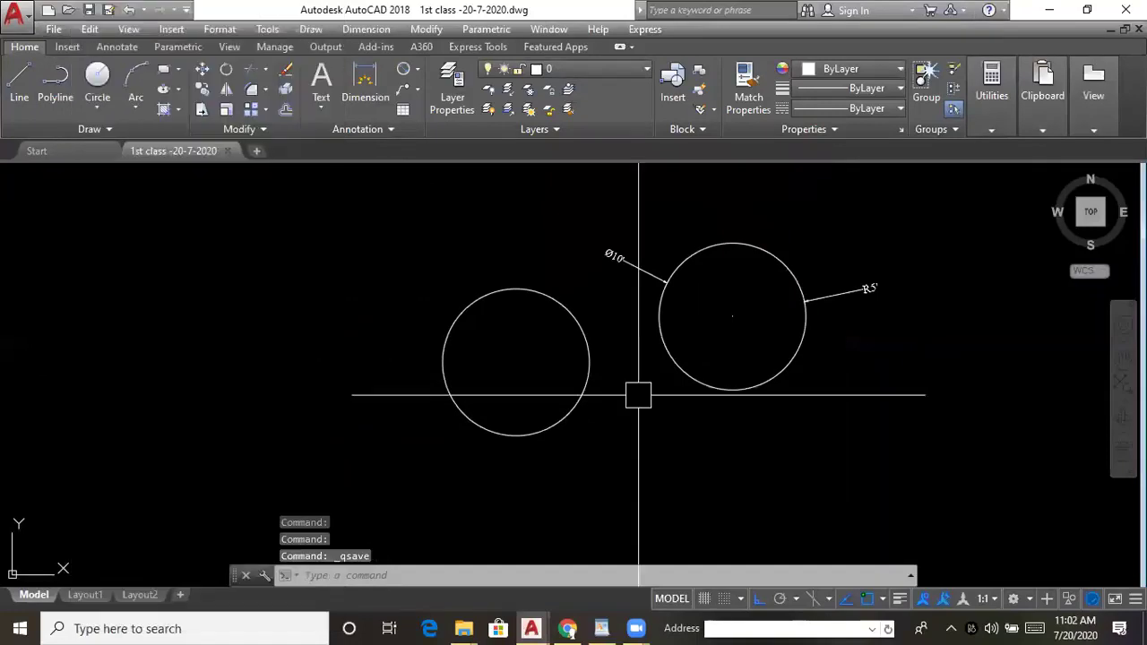
middle_click_drag(615, 415, 589, 403)
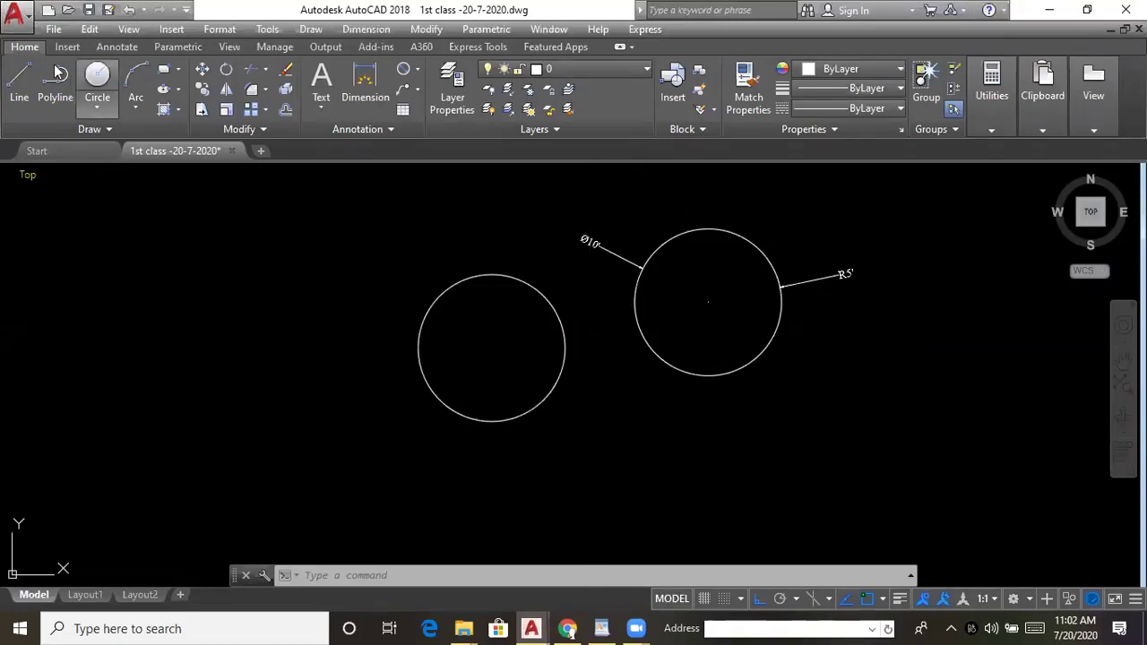
left_click(54, 29)
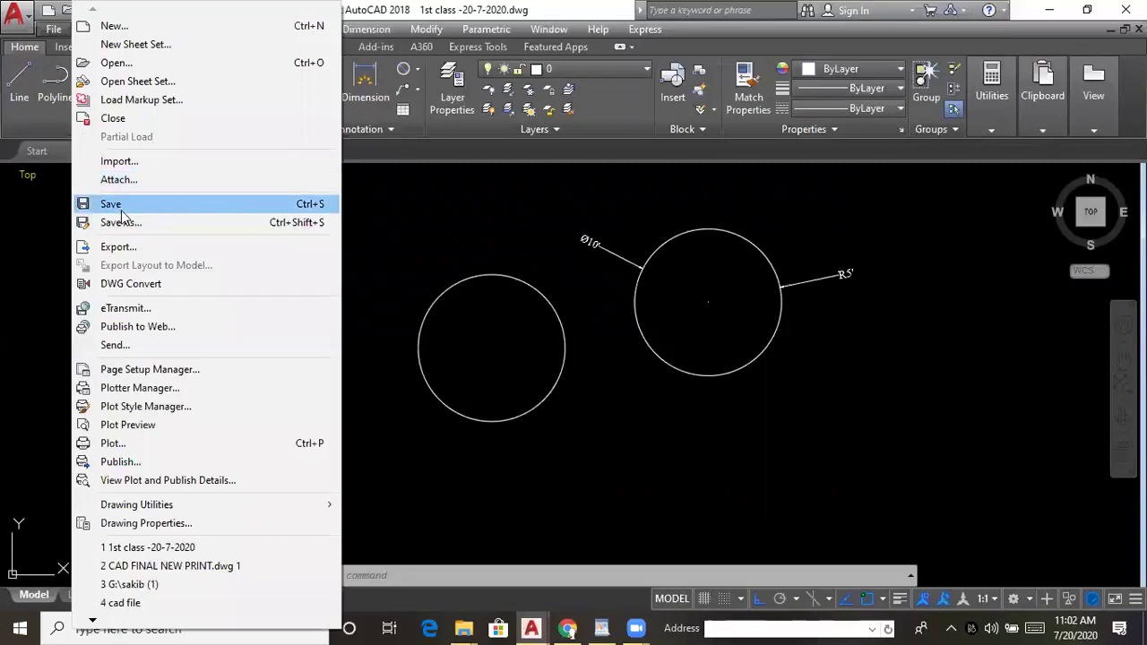
left_click(117, 204)
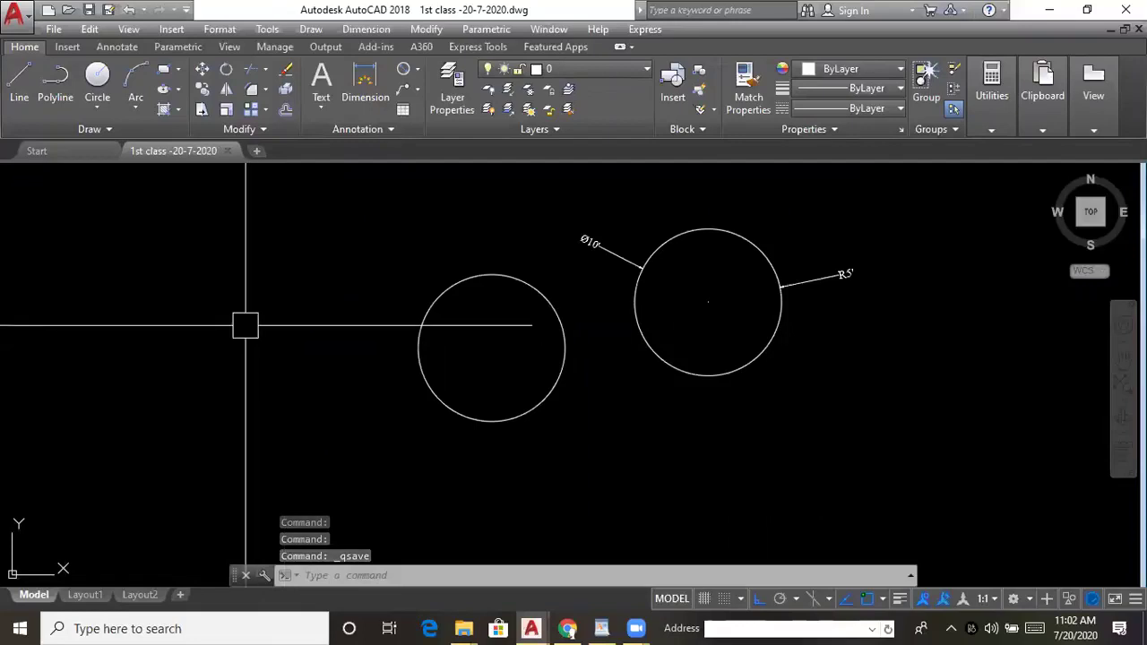
middle_click_drag(295, 351, 268, 344)
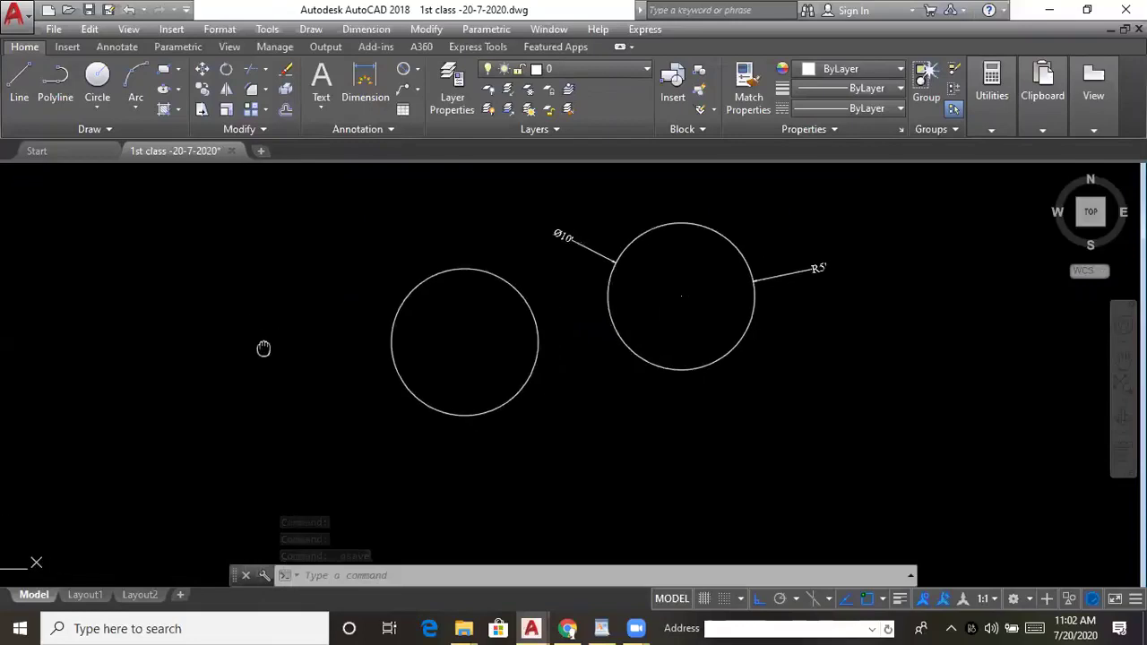
middle_click_drag(412, 358, 380, 350)
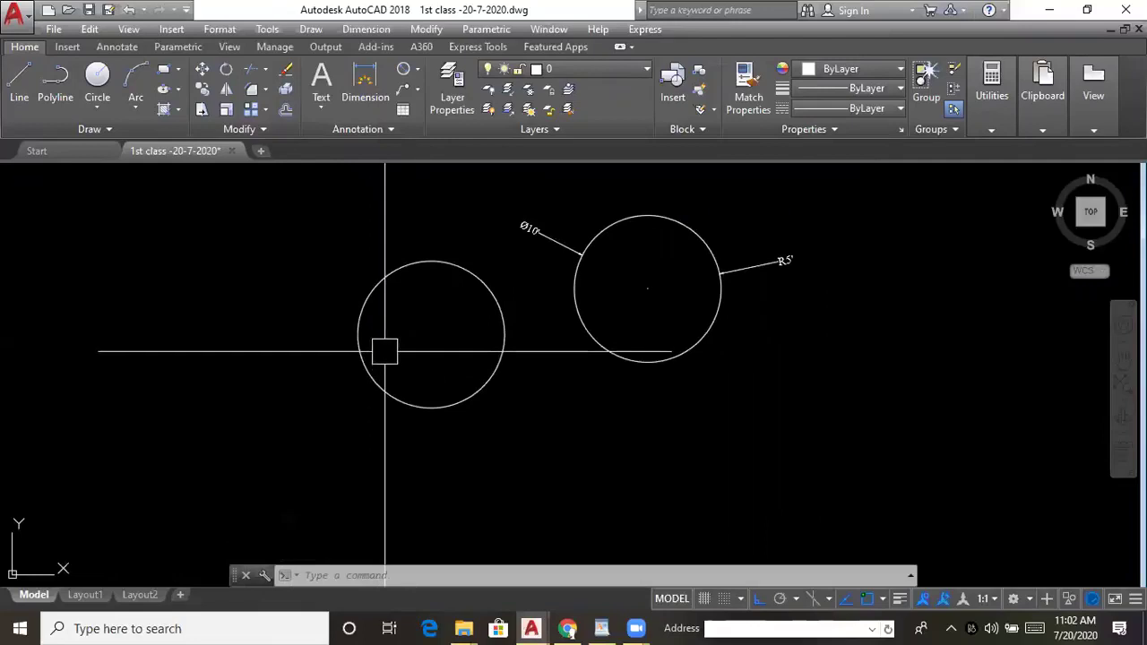
- Save the two-circle drawing again under its existing name
key("ctrl+s")
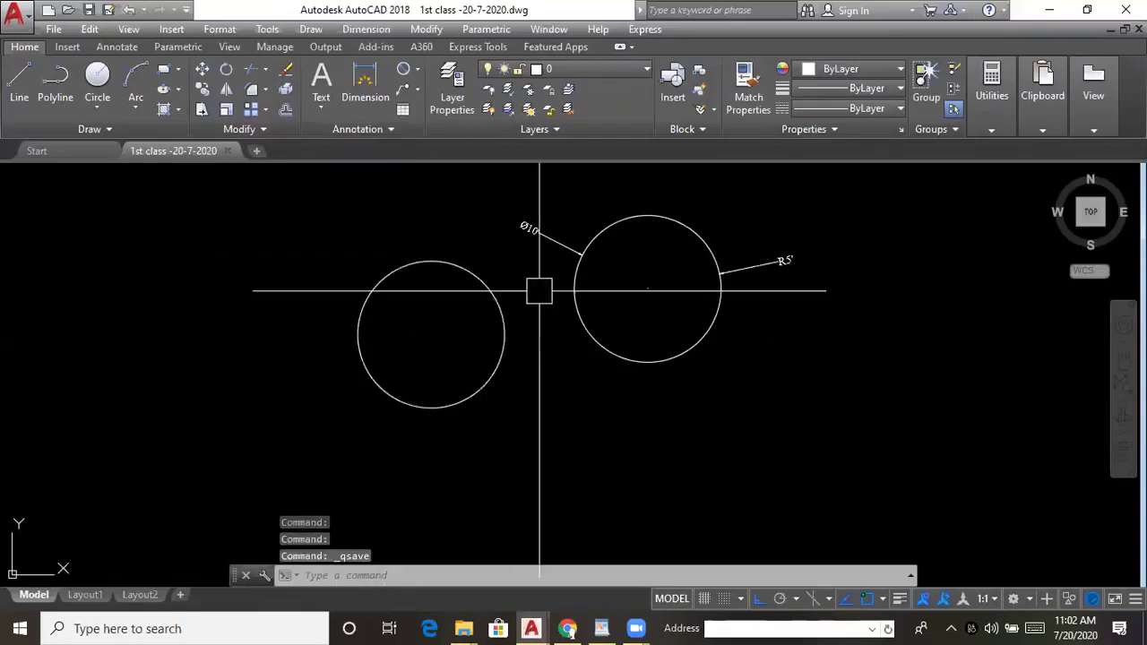
scroll(515, 325, "up", 3)
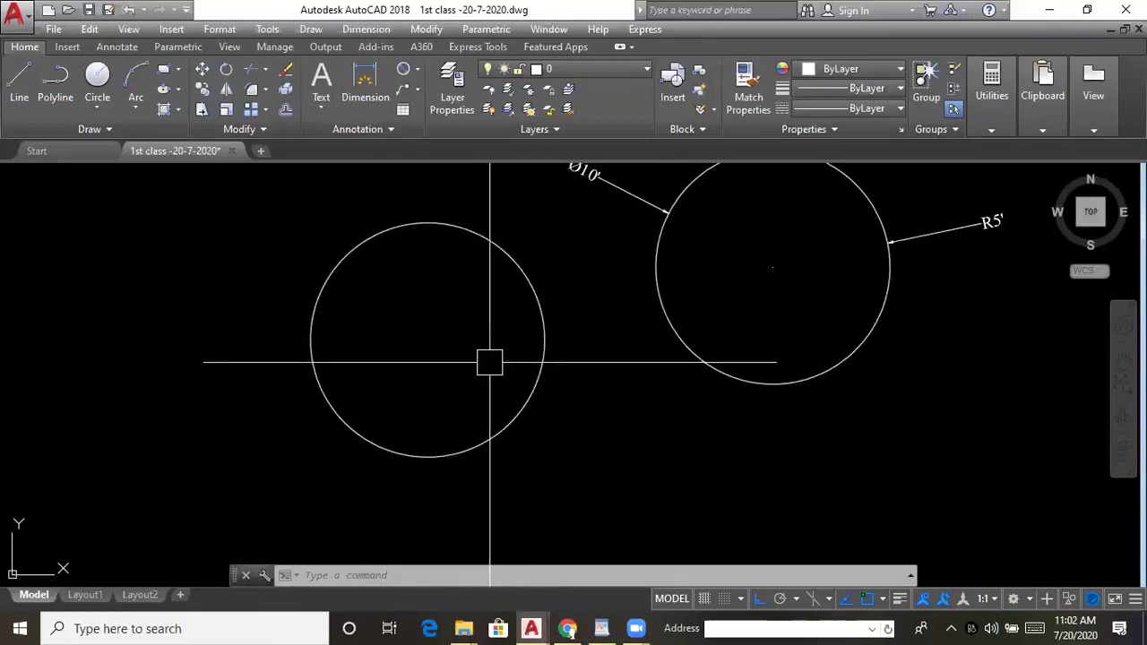
scroll(757, 242, "up", 4)
scroll(778, 235, "down", 3)
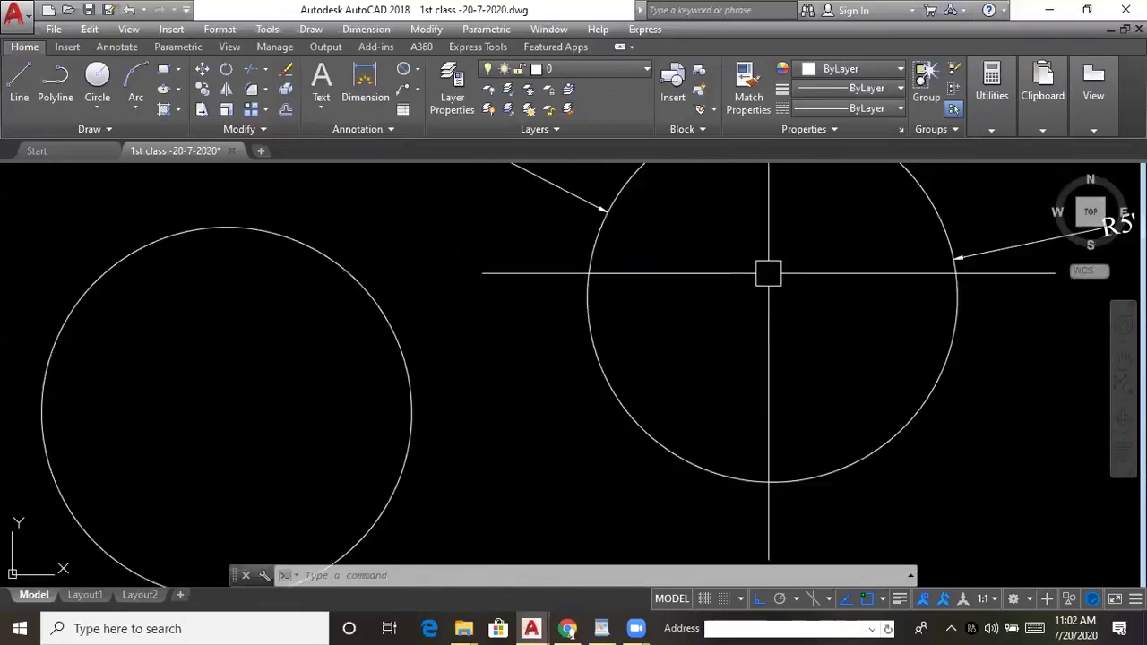
middle_click_drag(776, 290, 763, 321)
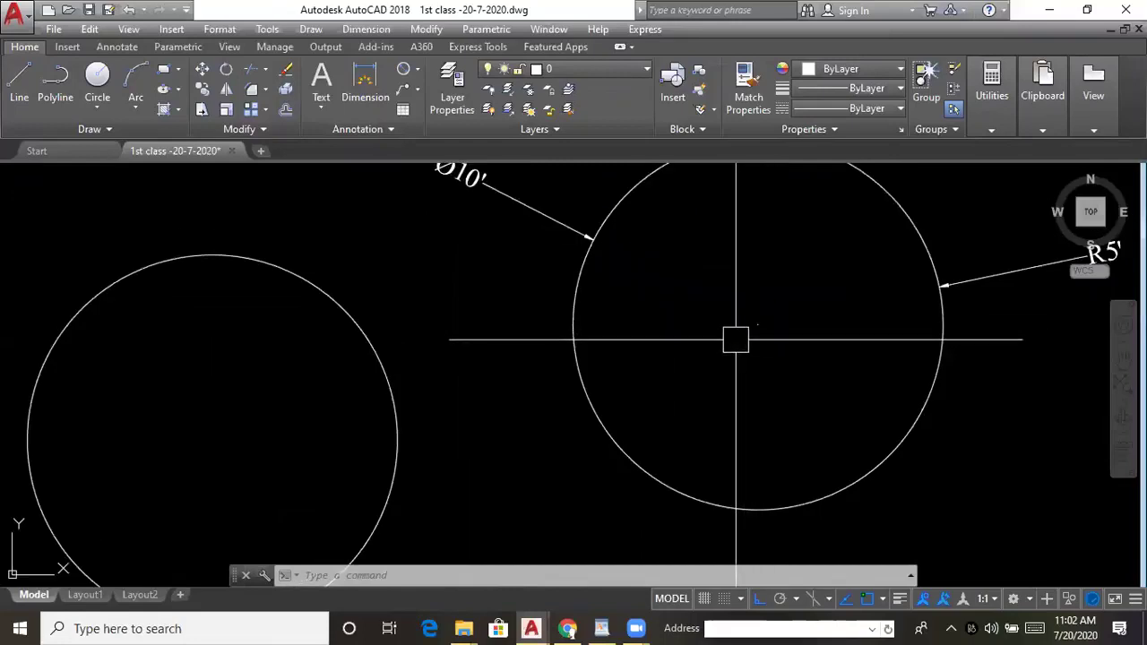
middle_click_drag(735, 343, 735, 344)
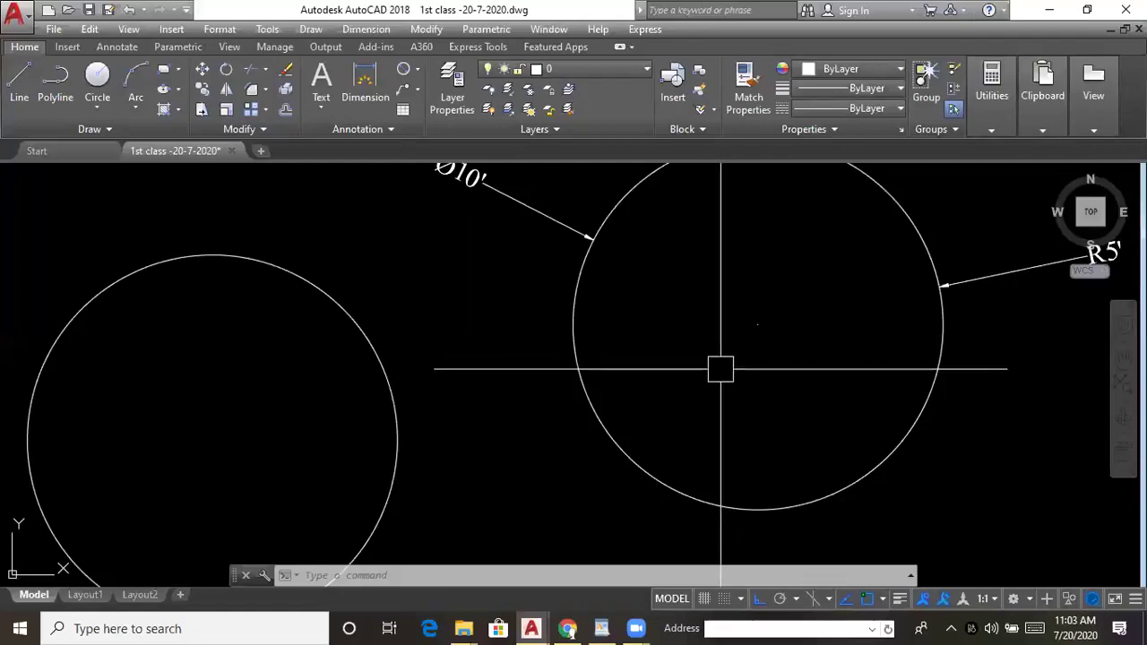
scroll(740, 353, "up", 4)
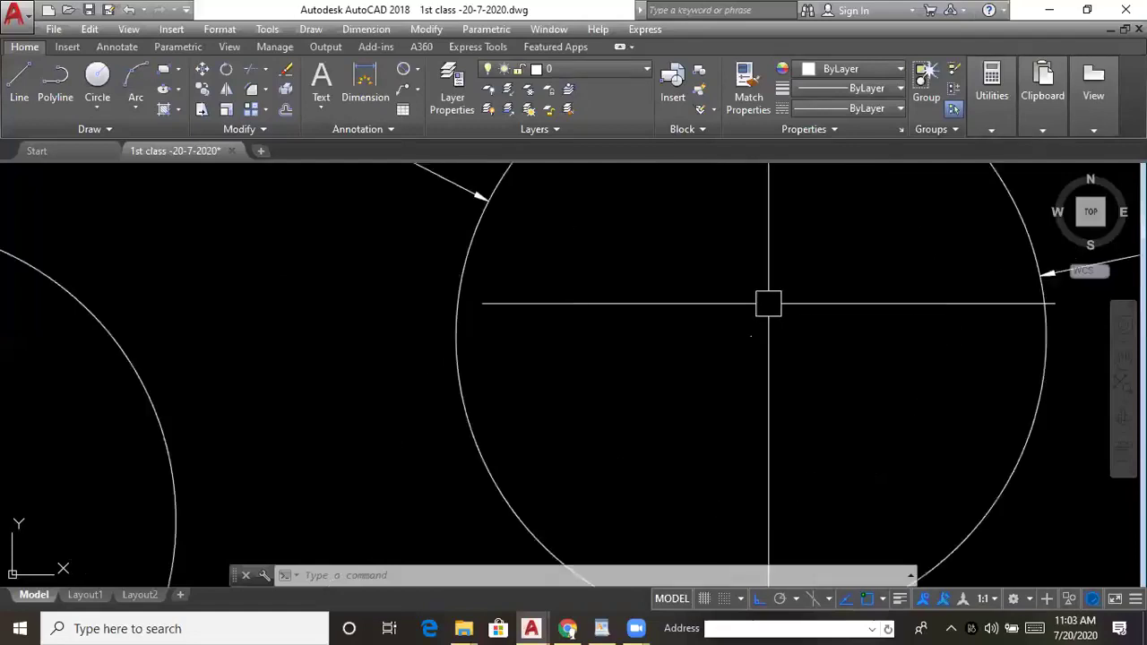
scroll(753, 331, "down", 4)
middle_click_drag(751, 335, 772, 333)
middle_click_drag(733, 372, 732, 376)
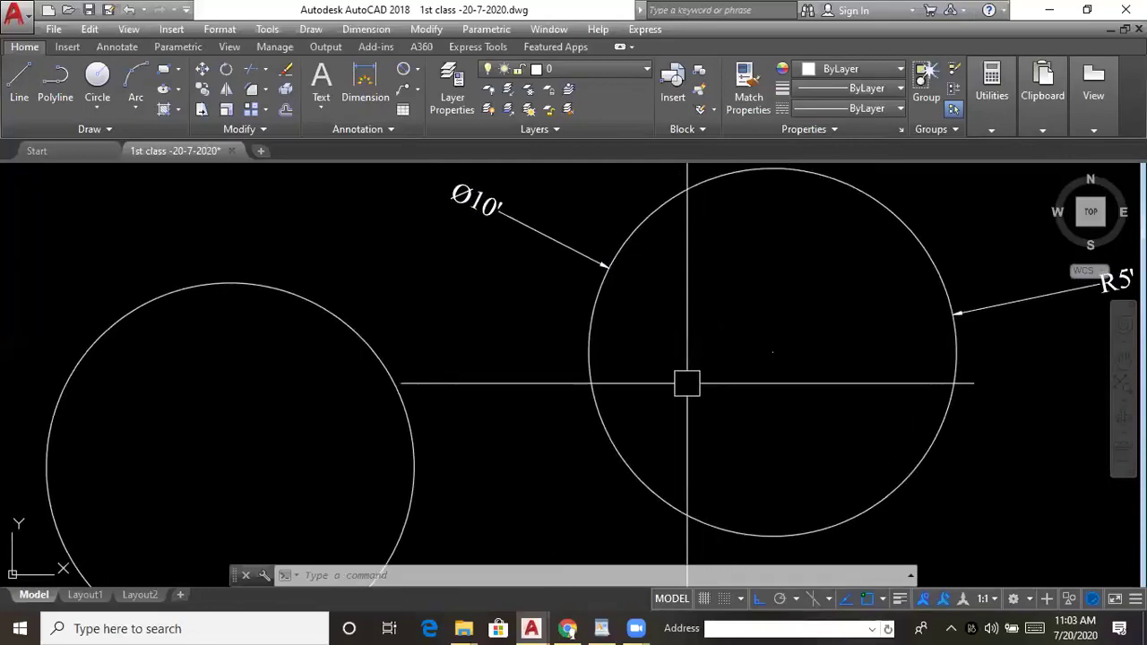
middle_click_drag(389, 371, 449, 339)
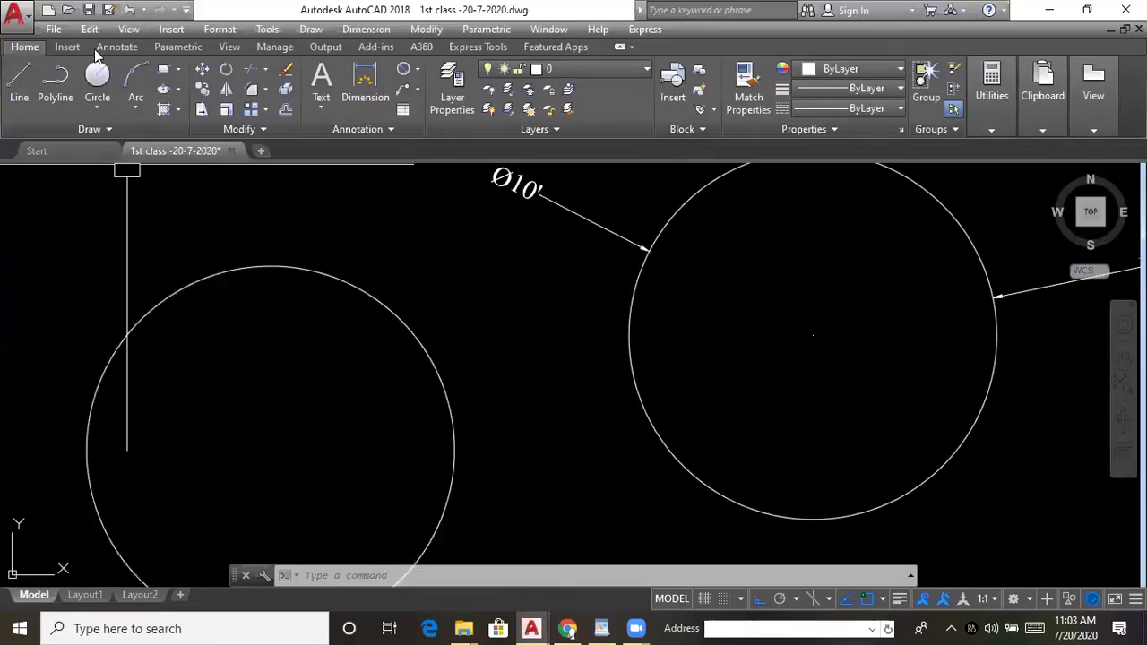
left_click(52, 31)
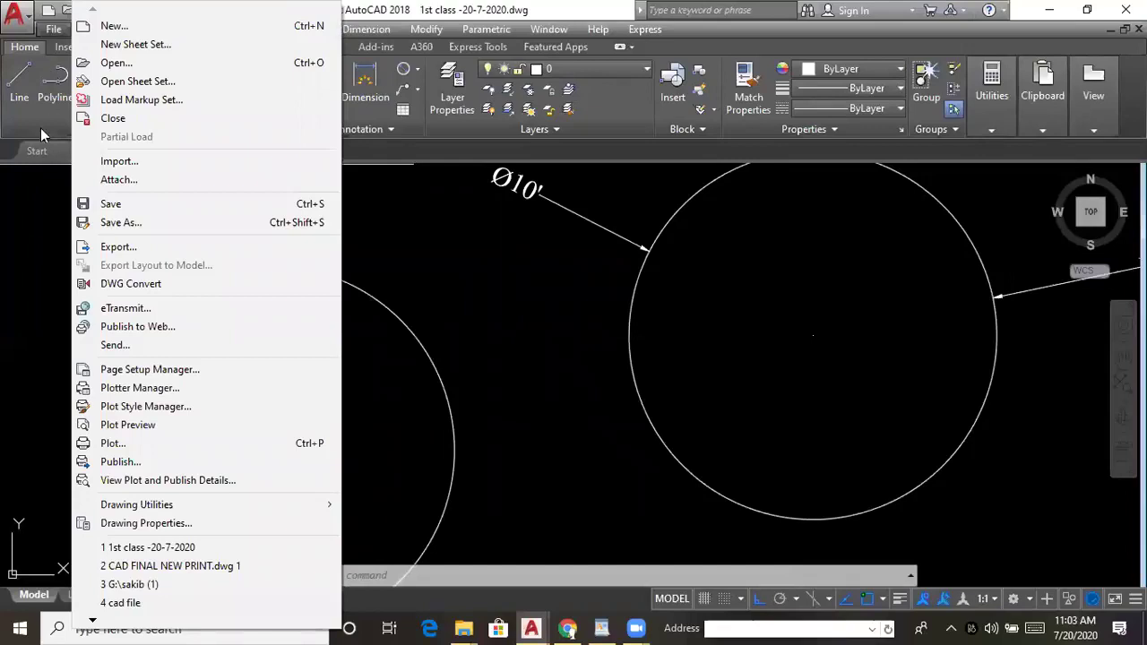
left_click(43, 271)
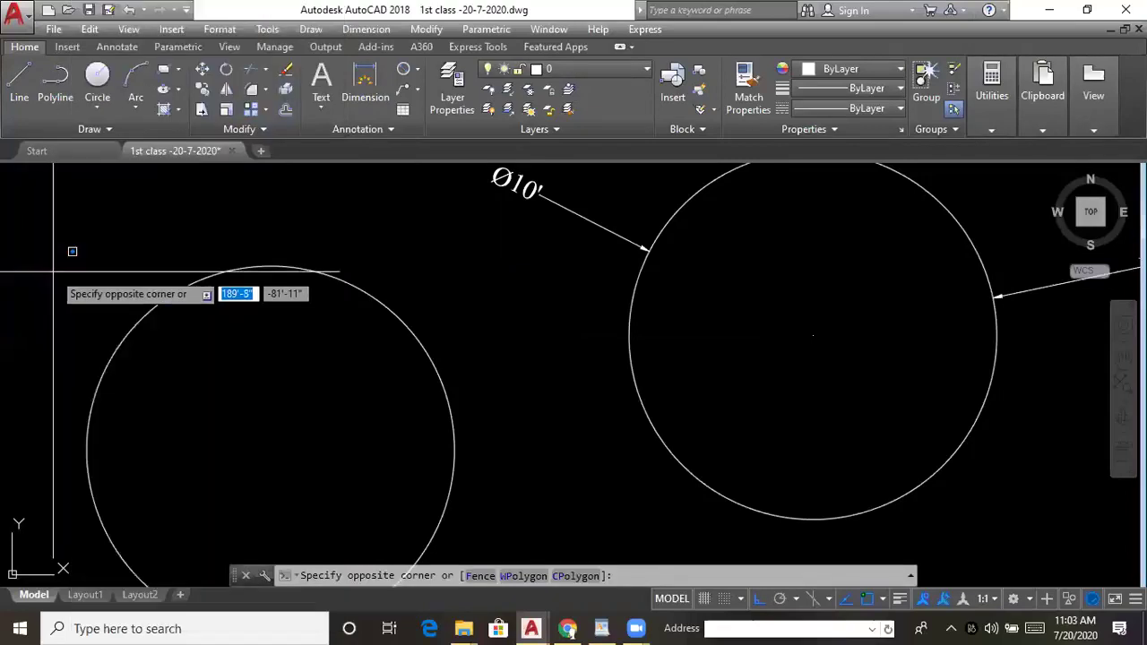
left_click(56, 269)
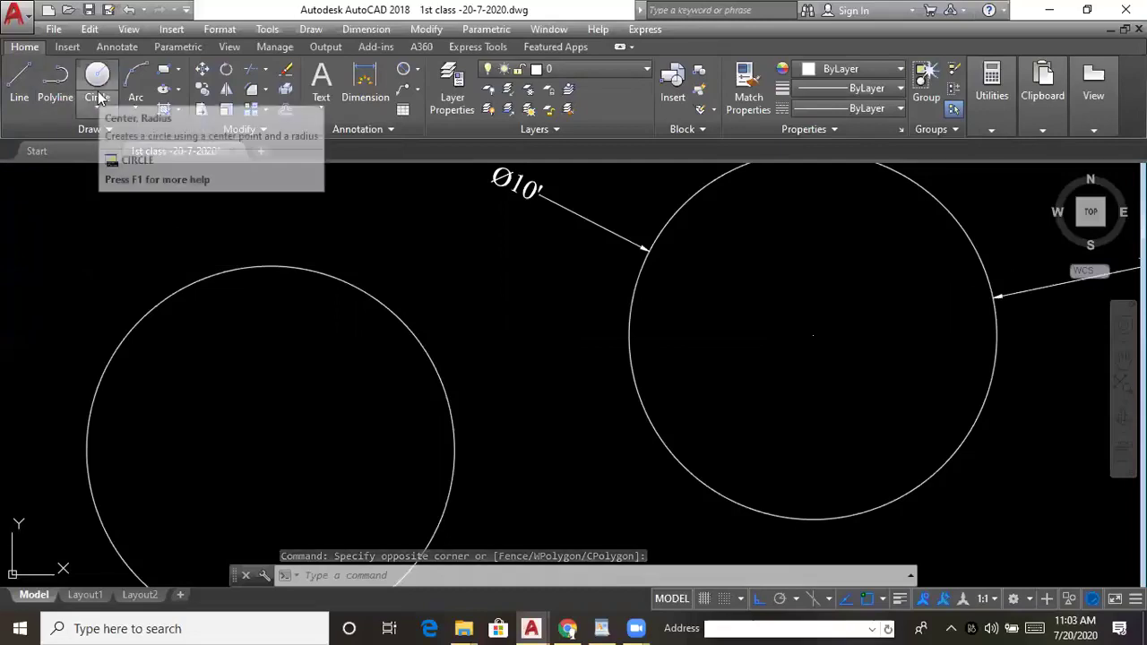
- Locate the UCS icon at the drawing origin, away from the circles and rectangles, and examine it up close
scroll(379, 389, "down", 5)
middle_click_drag(379, 389, 456, 372)
scroll(379, 356, "down", 2)
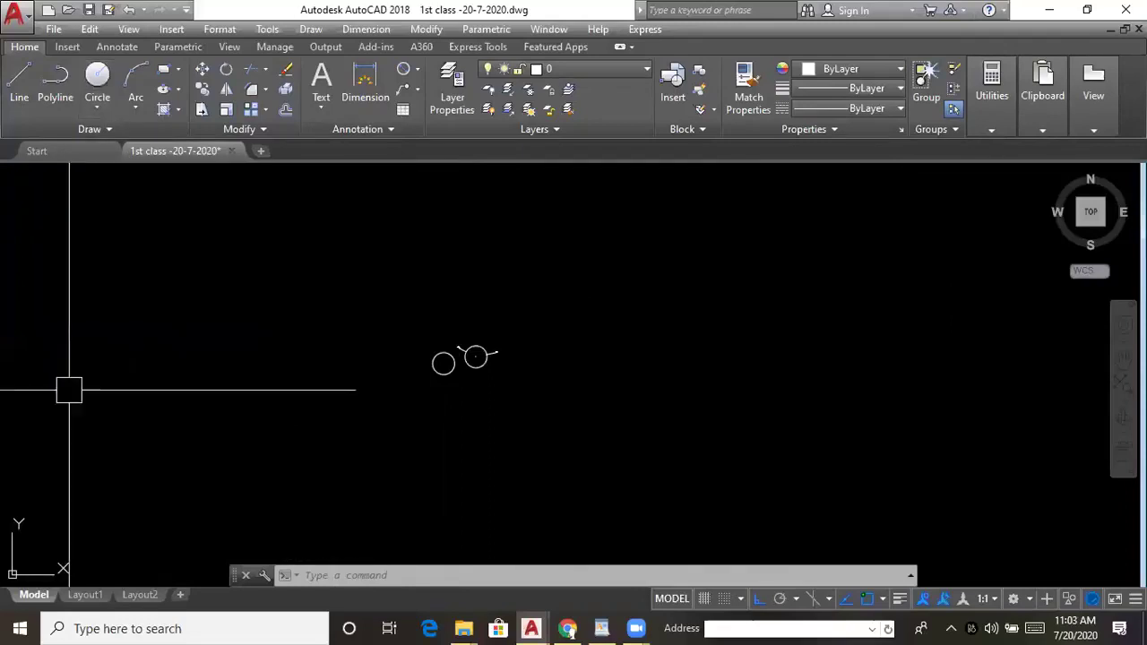
scroll(89, 431, "down", 3)
scroll(99, 305, "up", 3)
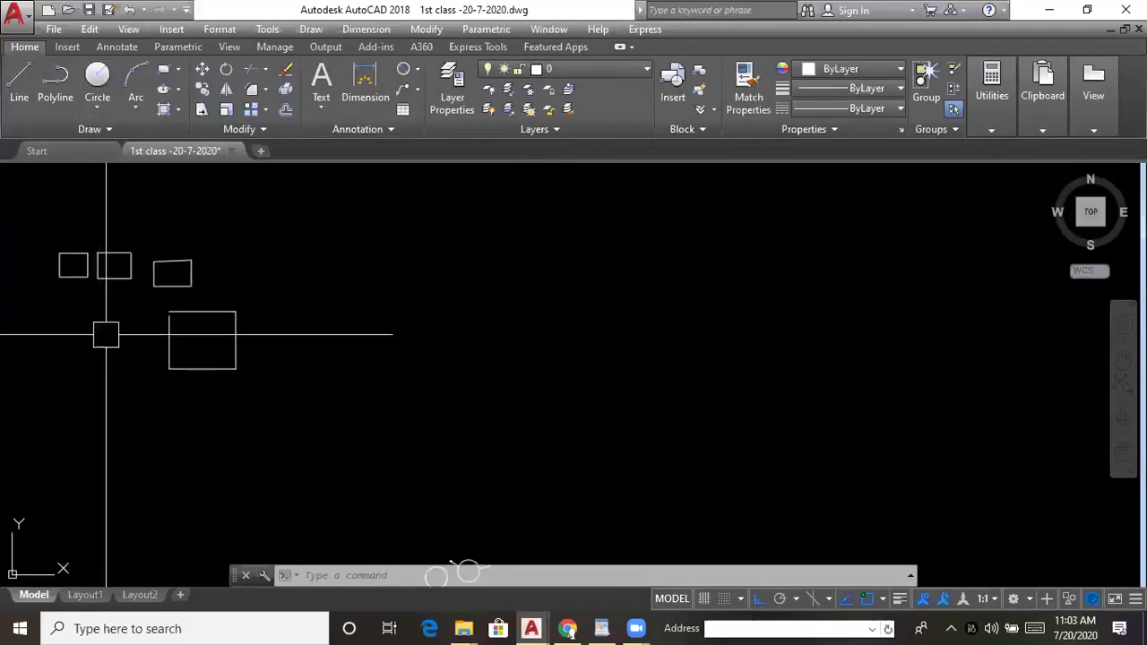
middle_click_drag(133, 515, 229, 431)
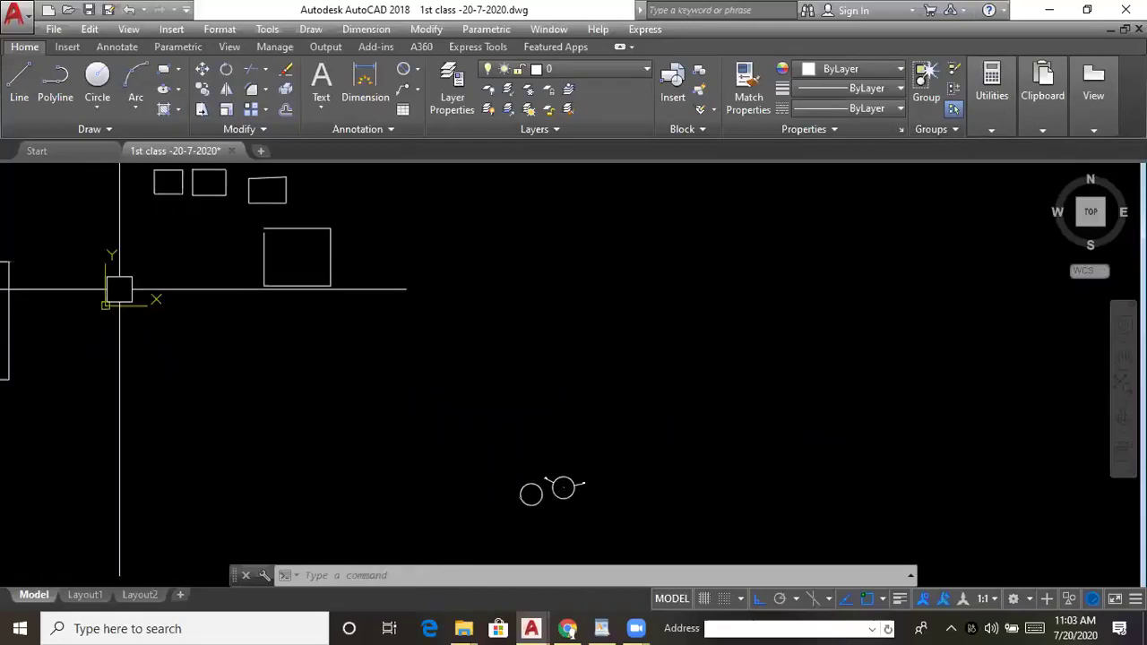
scroll(114, 287, "up", 2)
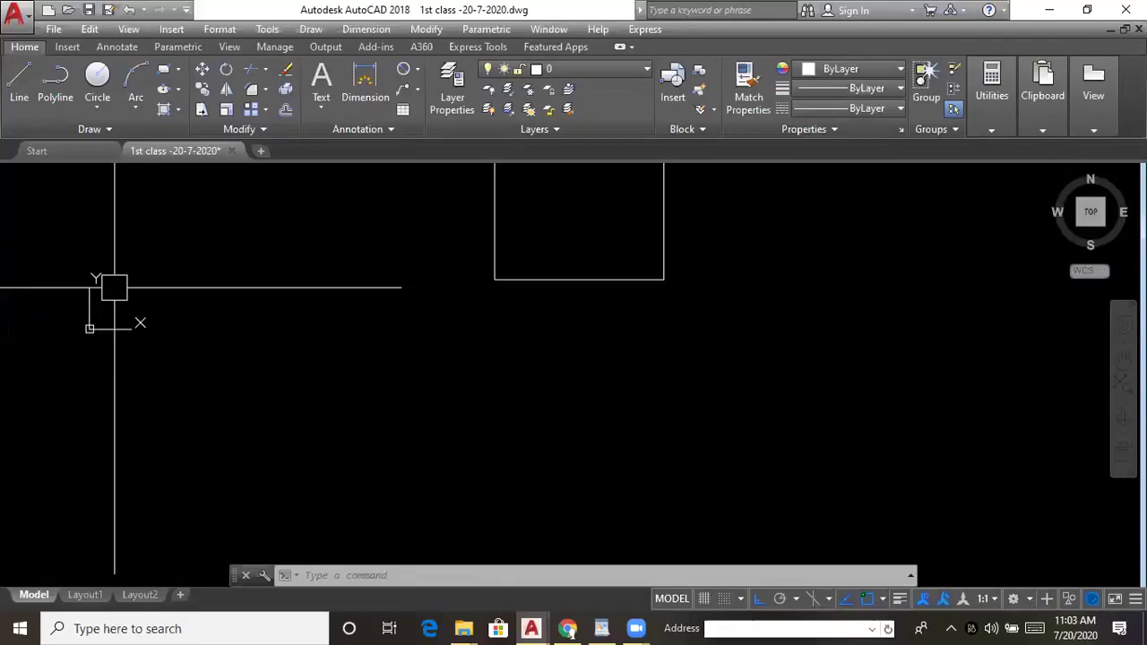
scroll(110, 324, "up", 2)
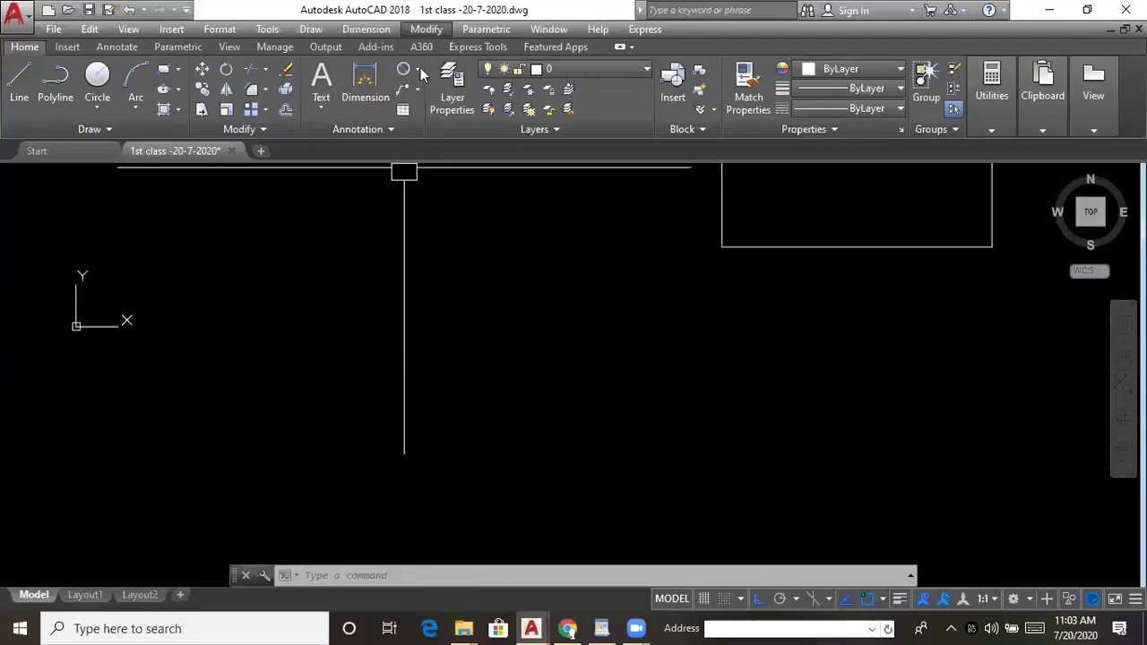
scroll(117, 237, "up", 3)
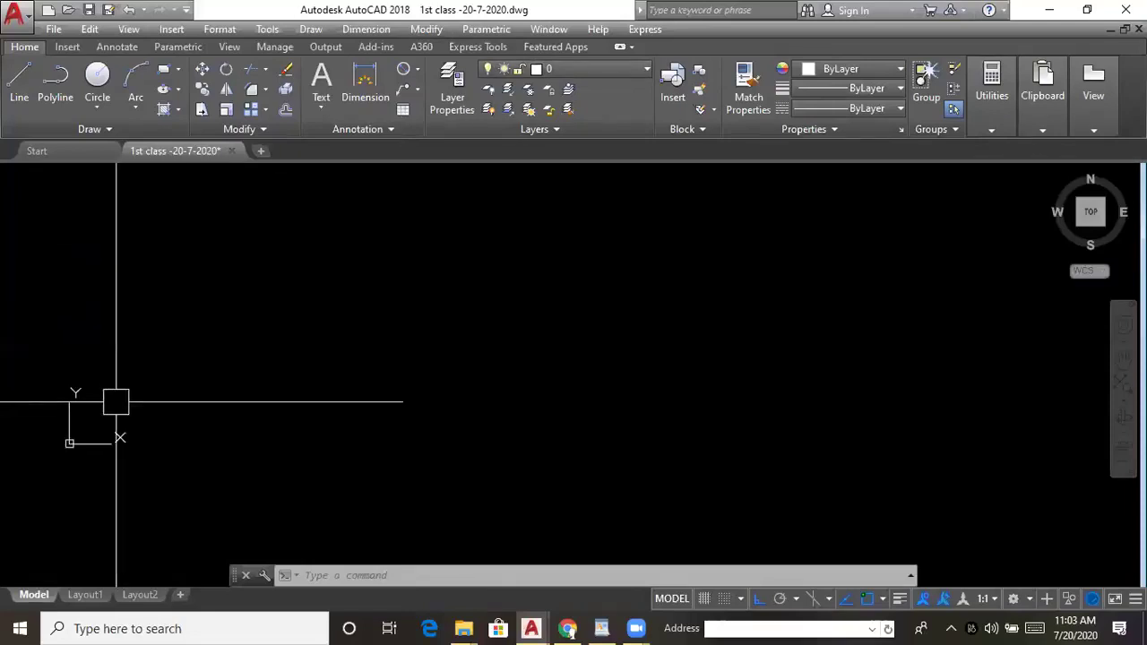
- Look for the UCS icon setting in the Options dialog and close it without changing anything
left_click(235, 30)
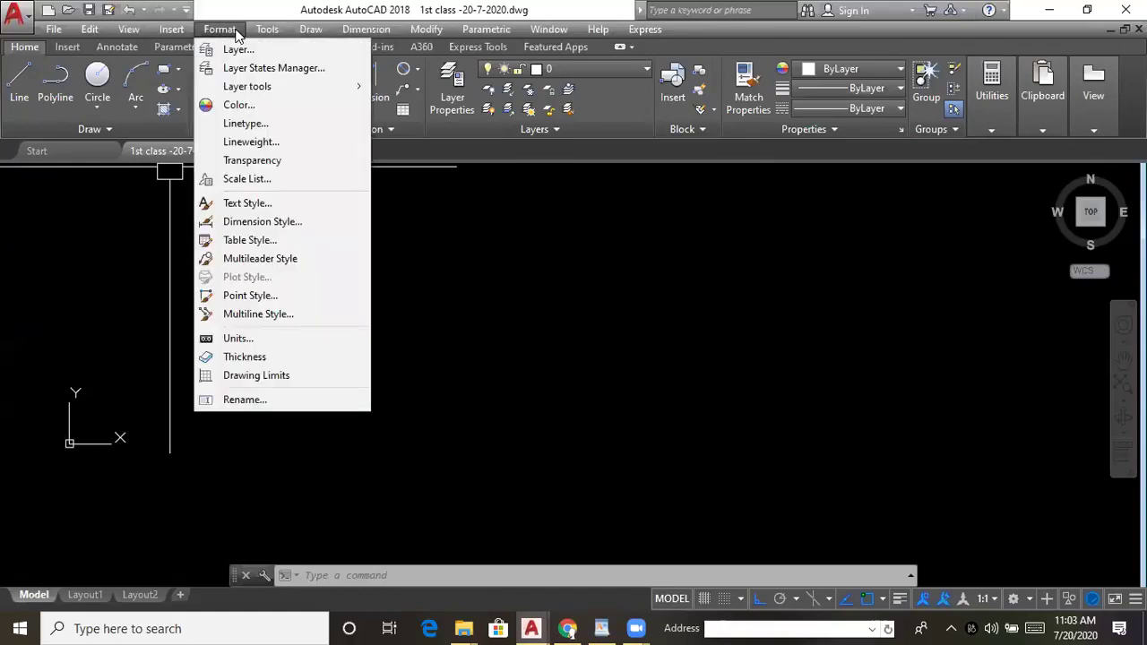
left_click(171, 28)
left_click(265, 31)
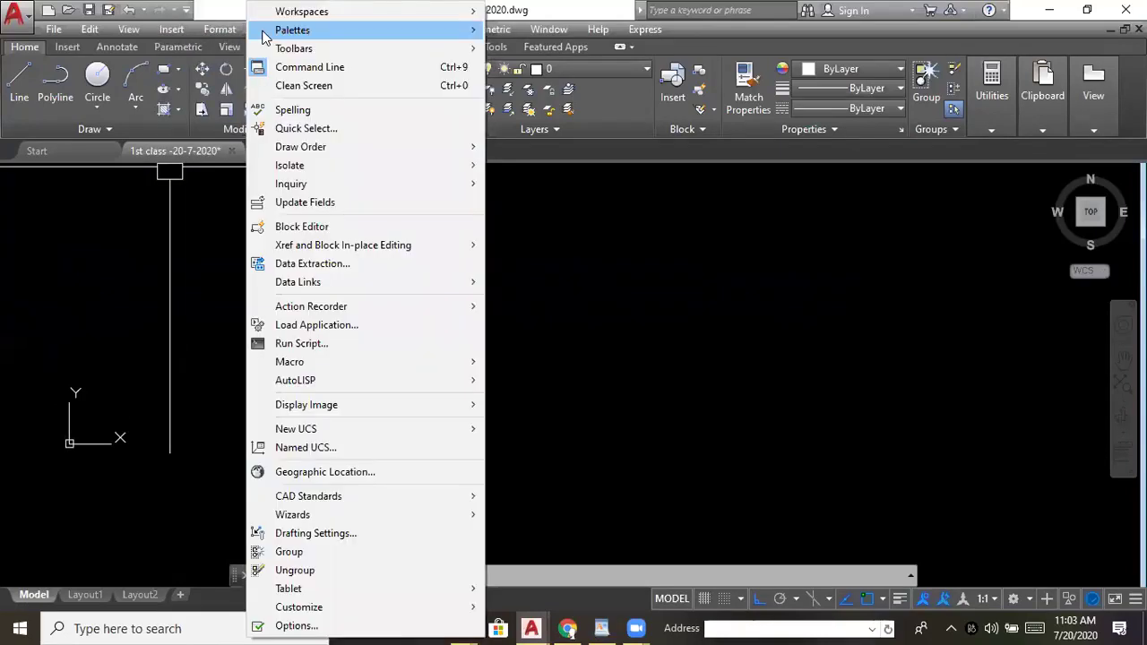
mouse_move(265, 37)
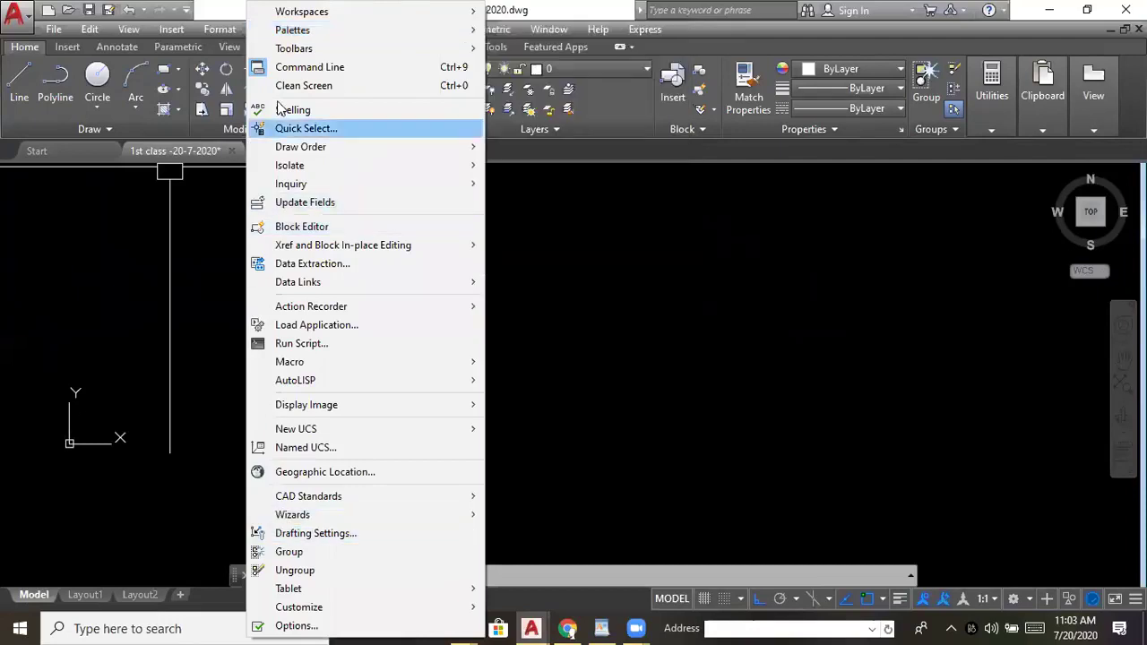
left_click(192, 10)
left_click(264, 29)
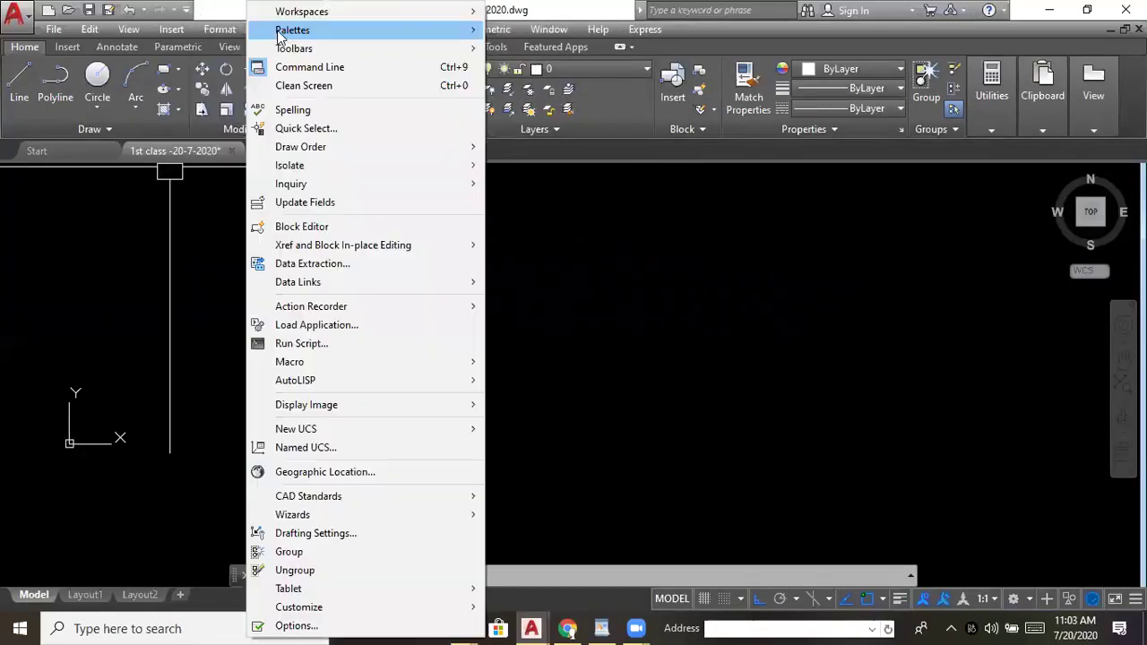
left_click(308, 626)
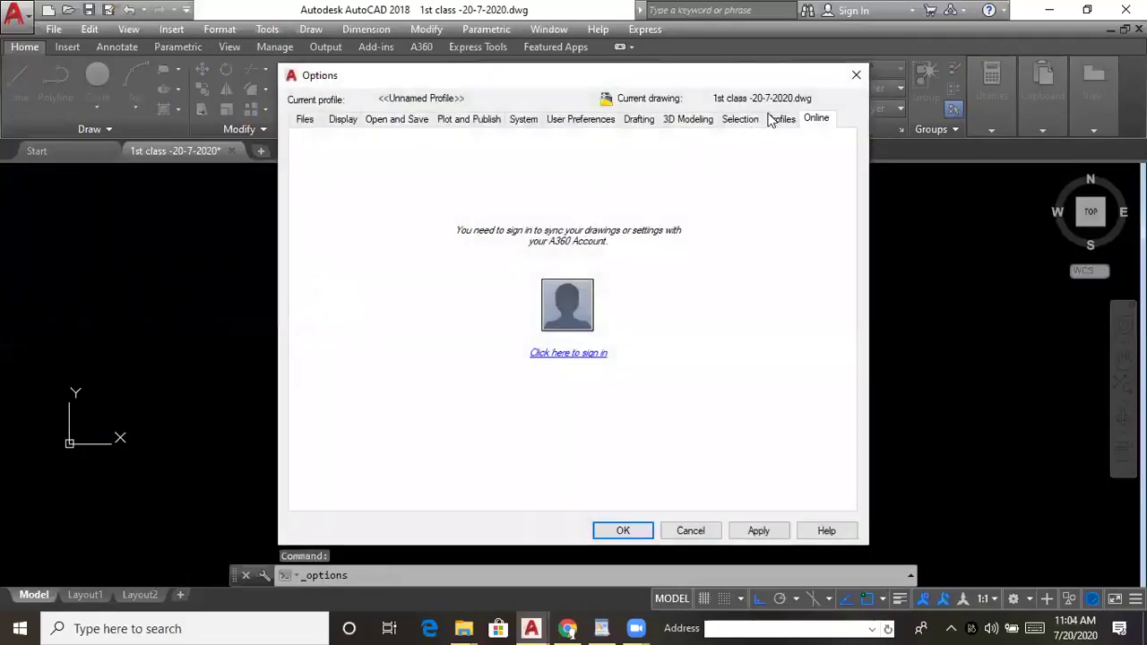
left_click(856, 74)
left_click(267, 30)
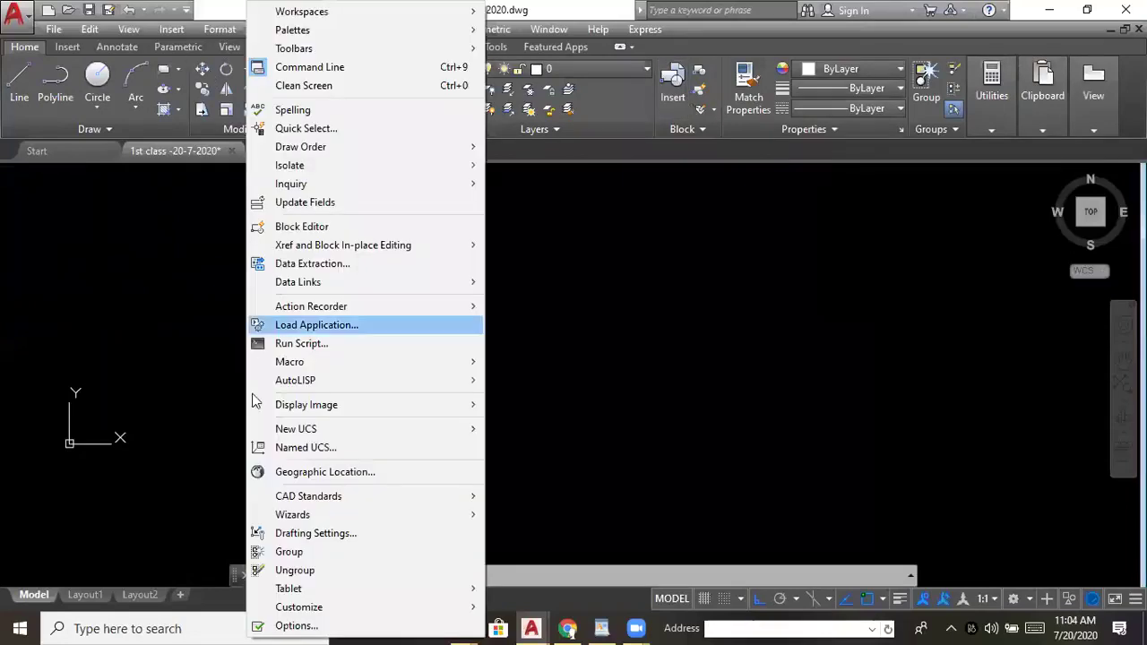
left_click(310, 621)
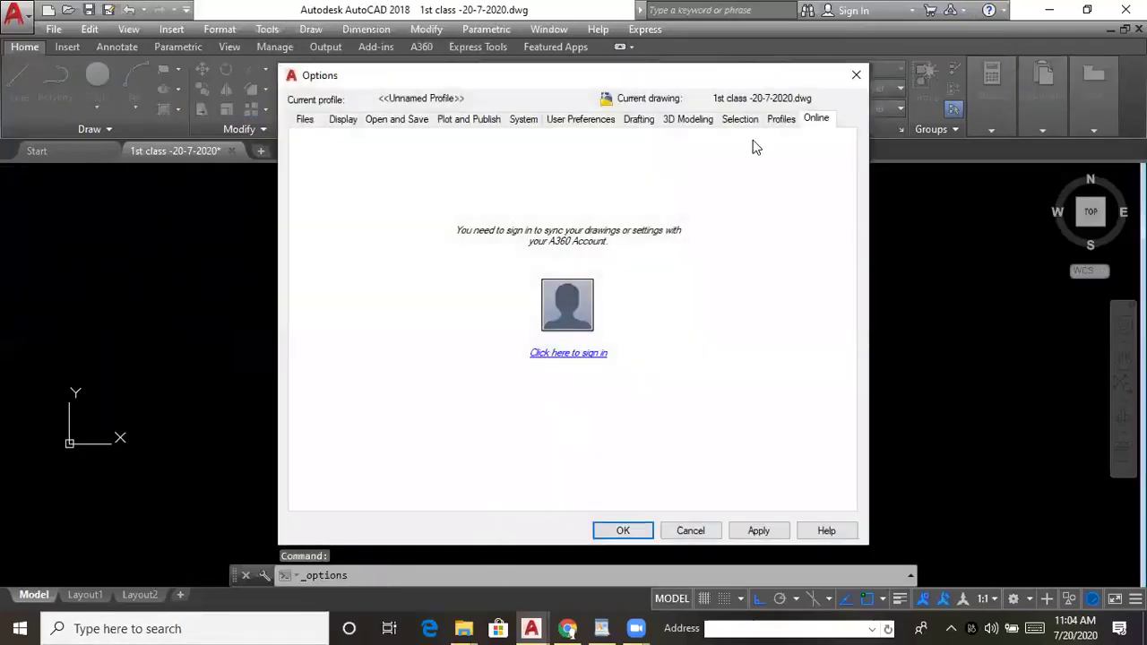
left_click(856, 74)
left_click(311, 29)
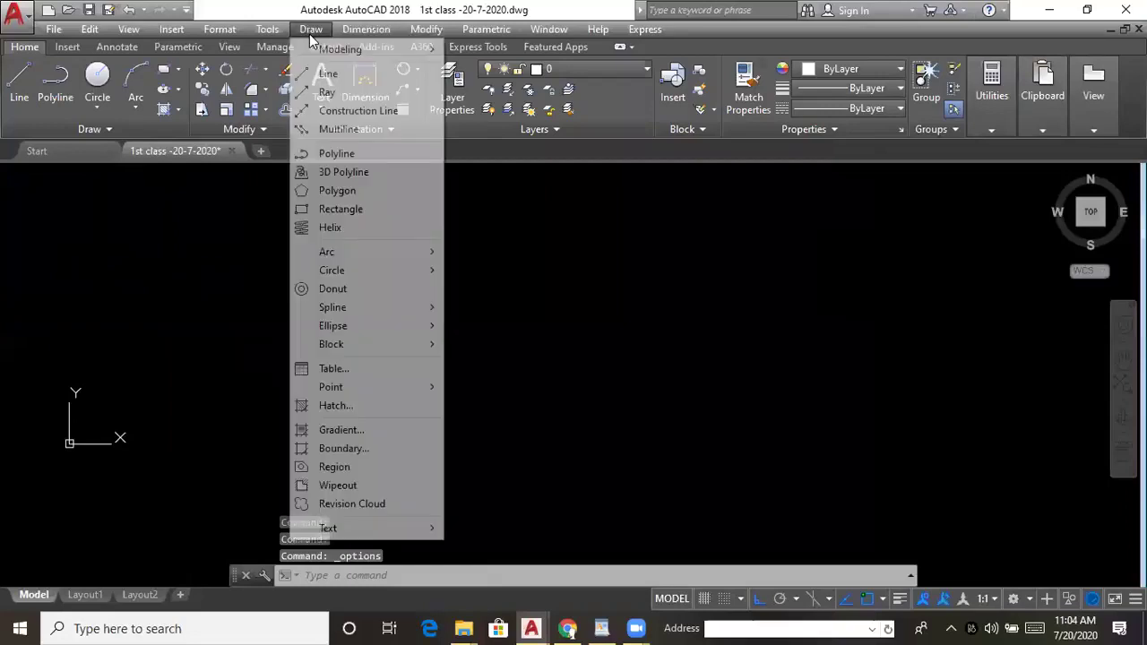
left_click(311, 30)
left_click(222, 30)
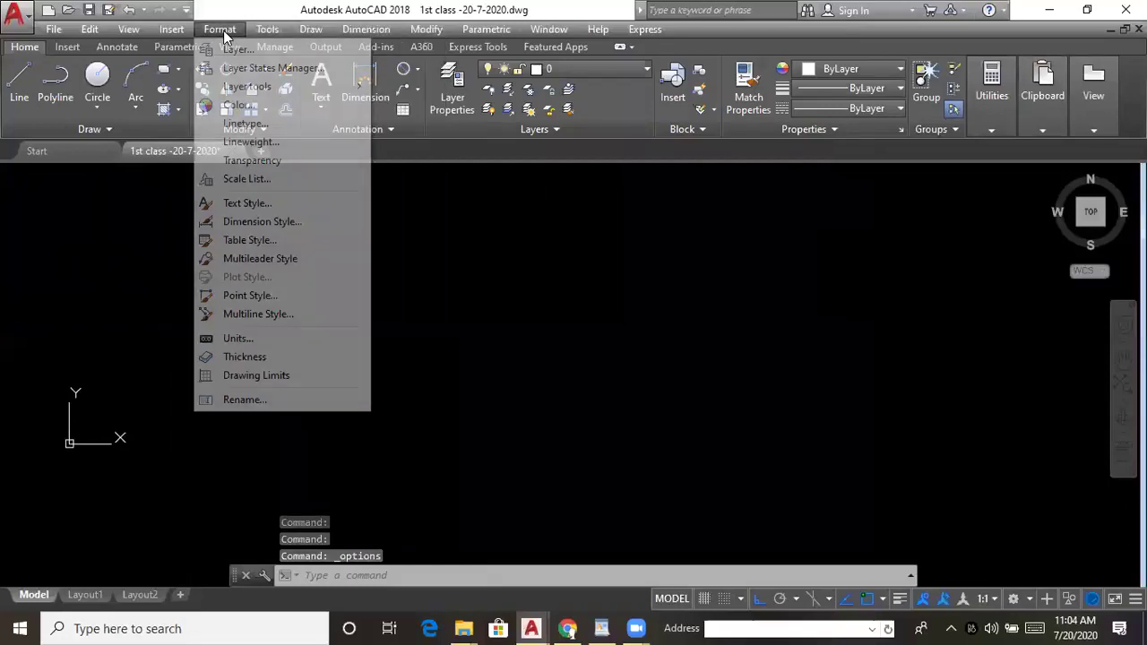
left_click(222, 30)
left_click(174, 30)
left_click(179, 32)
- Open the Properties palette with nothing selected and review its General, View and Misc settings
middle_click_drag(265, 390, 257, 435)
type("pr")
key("Return")
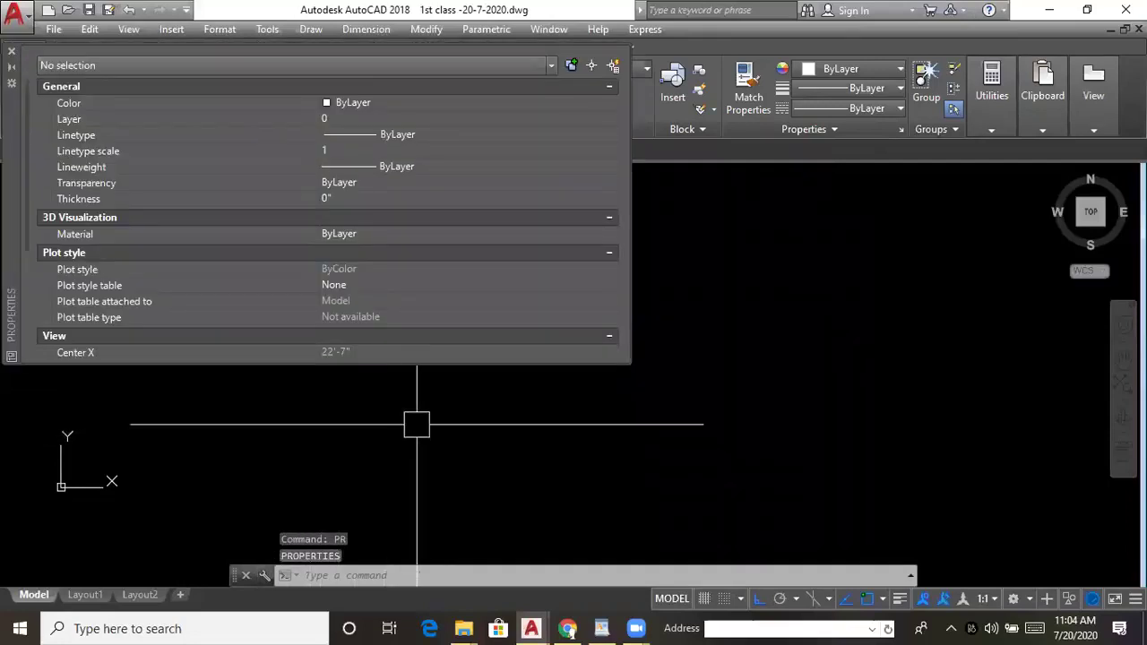
scroll(476, 282, "down", 3)
scroll(476, 283, "down", 3)
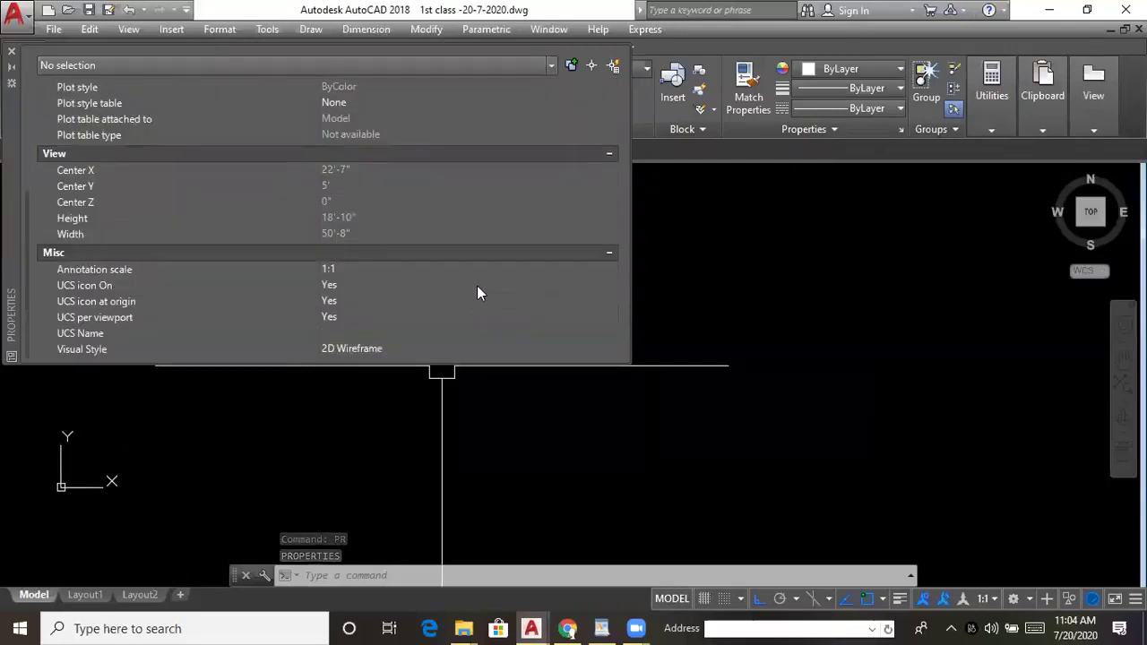
scroll(479, 289, "up", 6)
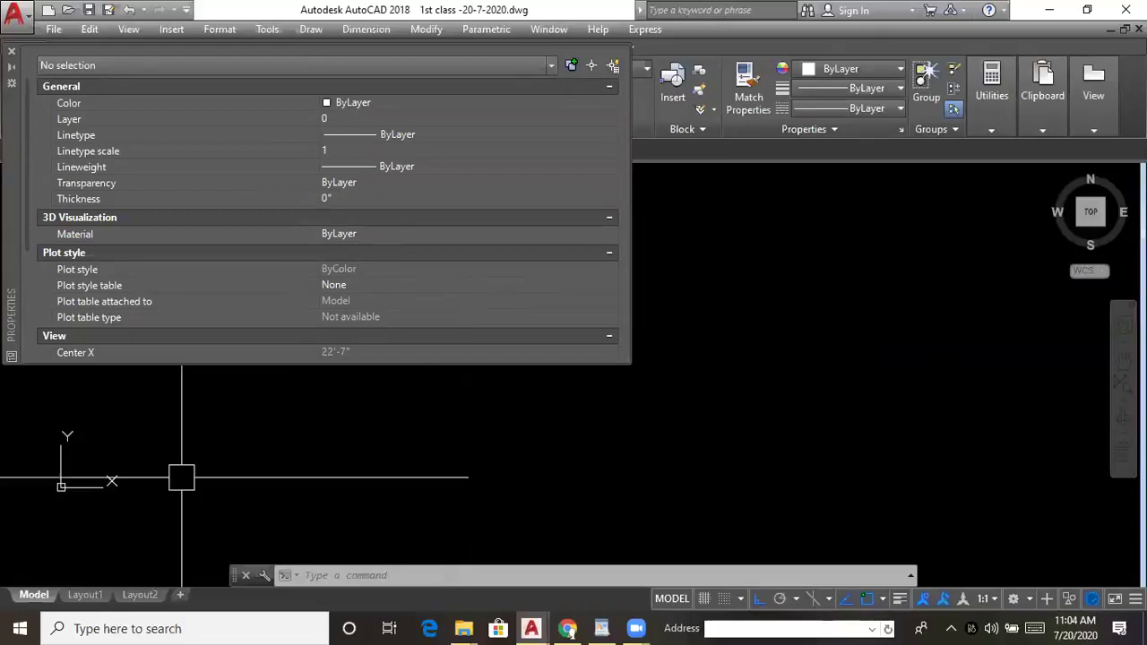
middle_click_drag(115, 471, 98, 489)
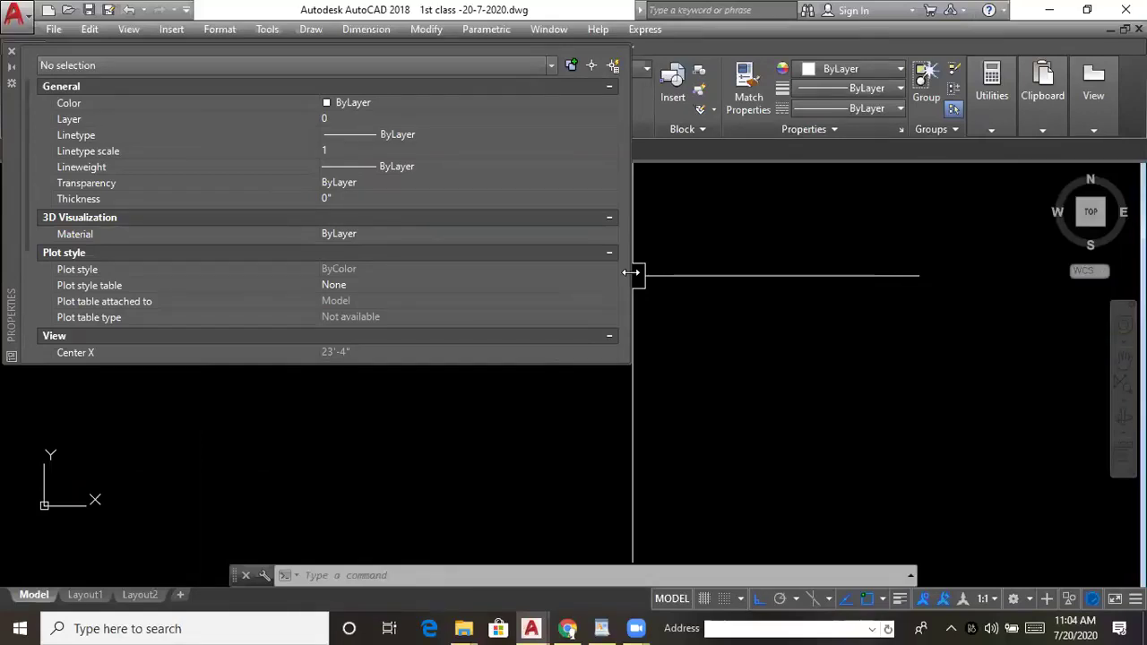
- Narrow the Properties palette and set UCS icon On to No in its Misc settings
left_click_drag(632, 272, 453, 270)
scroll(341, 267, "down", 5)
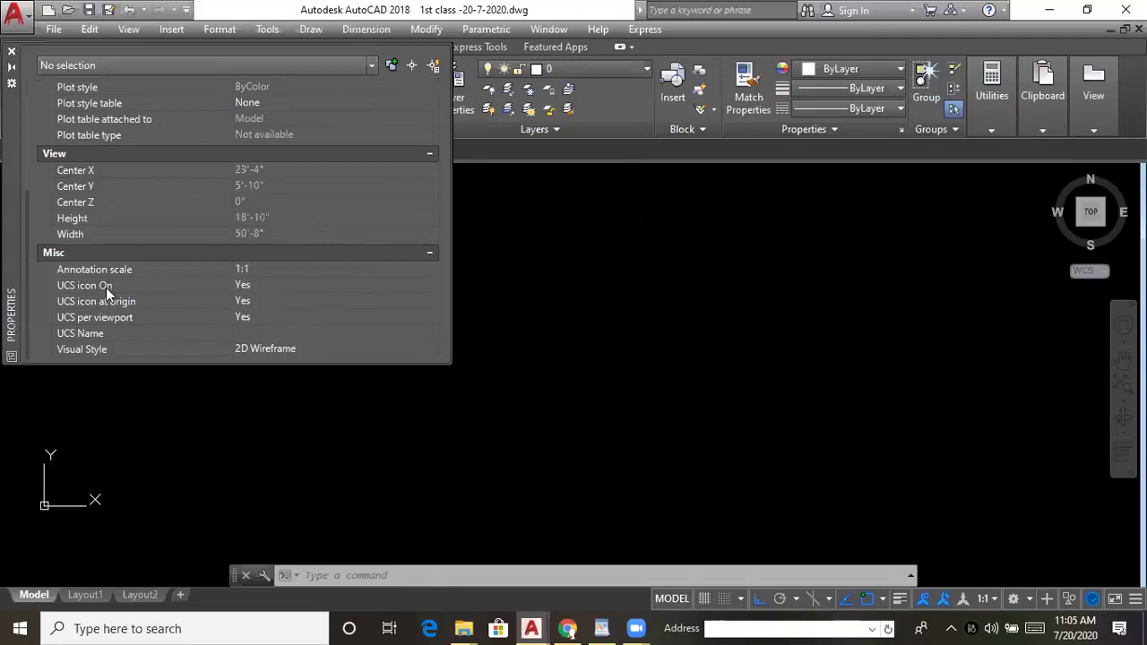
left_click(271, 286)
left_click(432, 285)
left_click(259, 314)
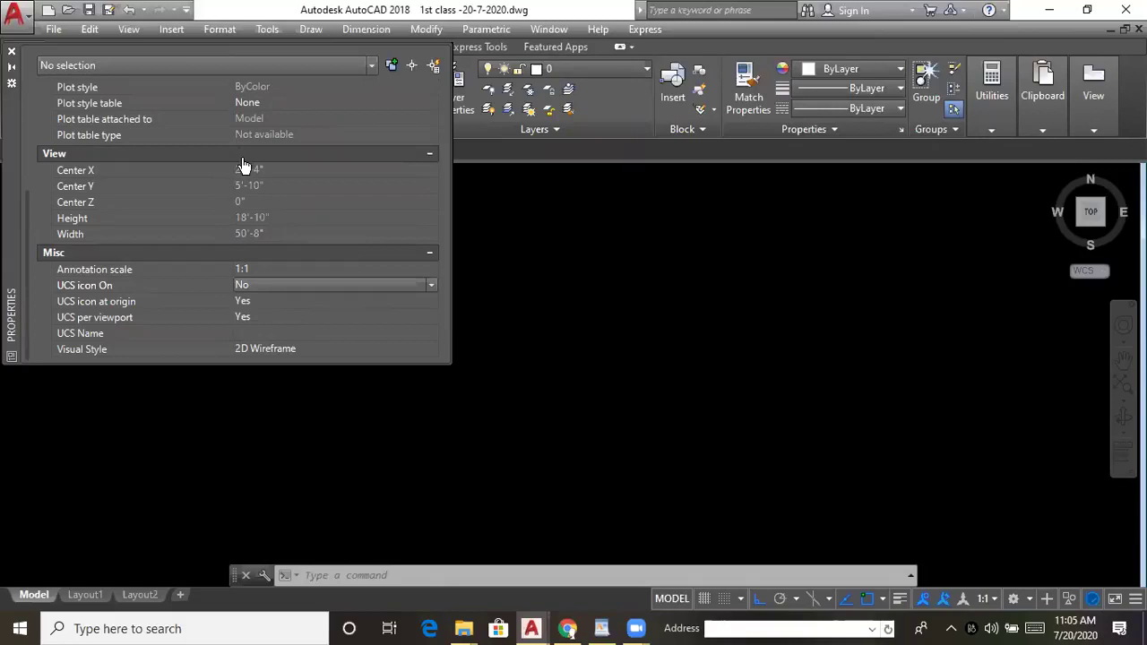
- Review the Properties palette from General to Misc to show where the UCS icon On setting is located
scroll(242, 165, "up", 4)
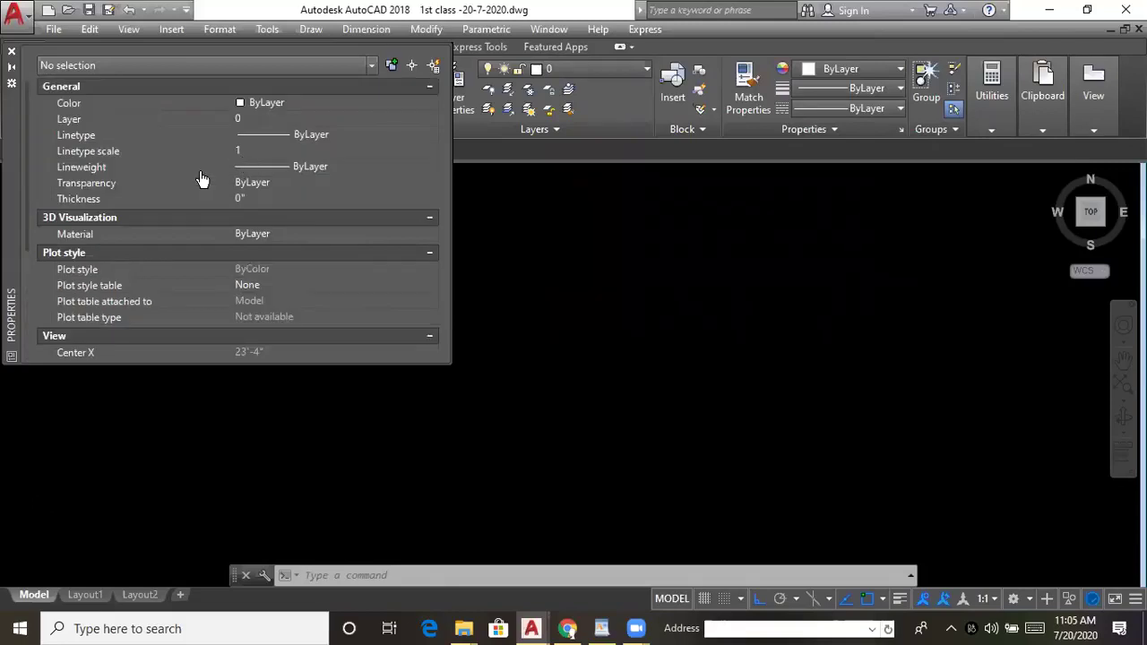
scroll(206, 183, "down", 4)
scroll(230, 222, "up", 4)
scroll(251, 231, "down", 4)
scroll(304, 235, "up", 4)
scroll(346, 238, "down", 3)
scroll(344, 238, "down", 3)
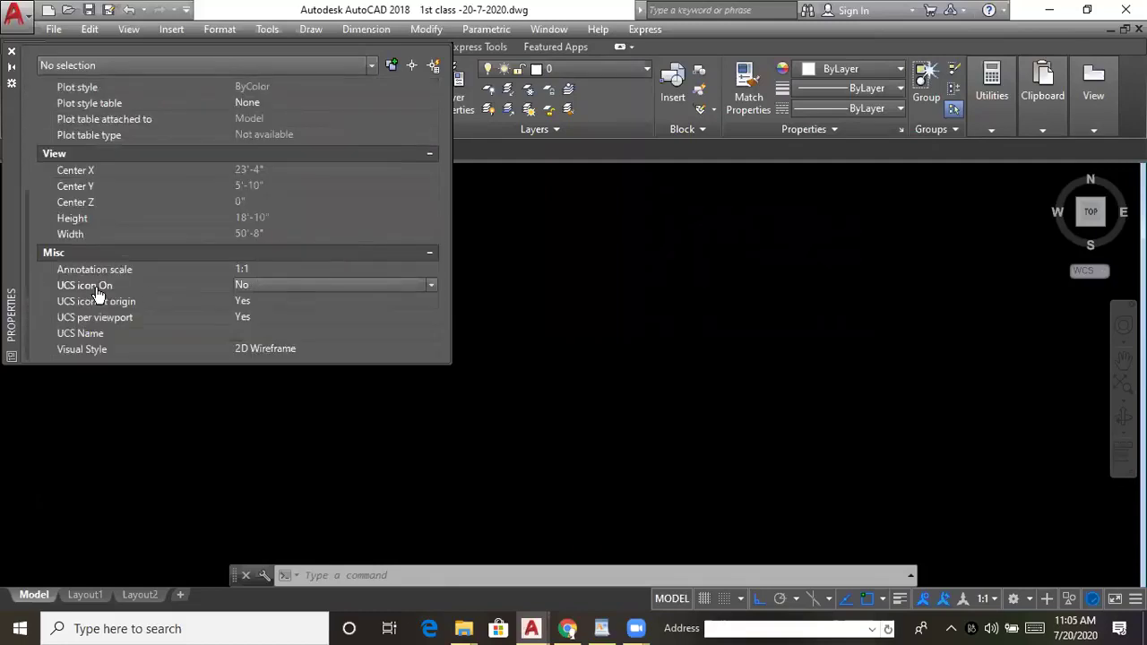
scroll(323, 217, "up", 6)
scroll(323, 217, "down", 6)
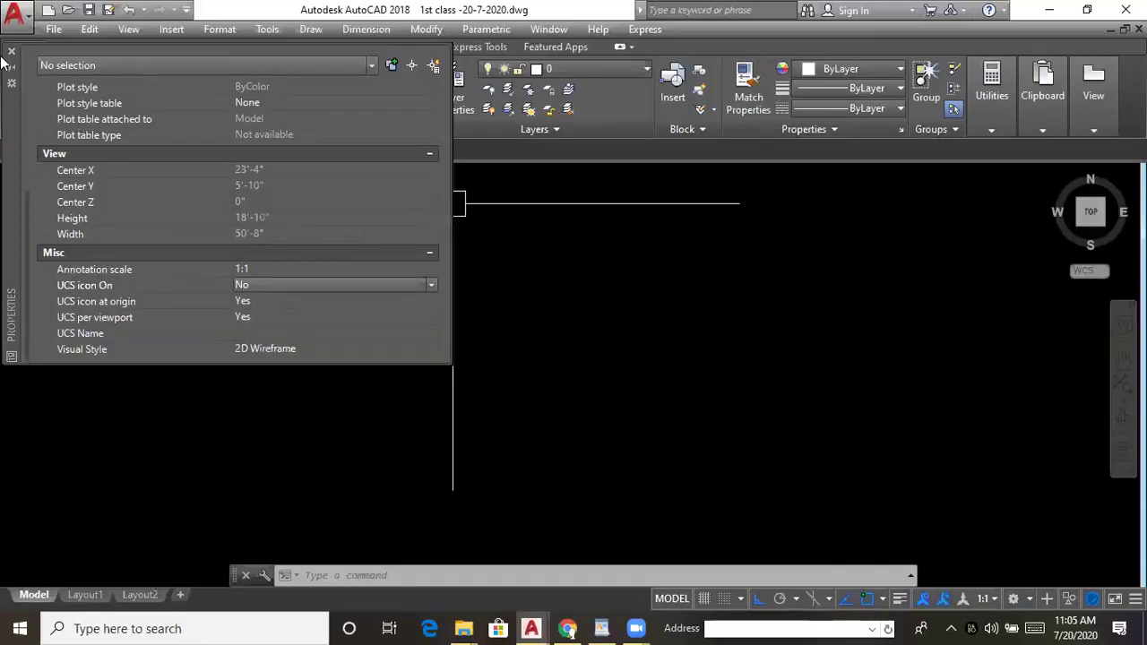
- Look through the Format, Tools, Edit and View commands for the UCS icon display option and close the Properties palette
left_click(201, 31)
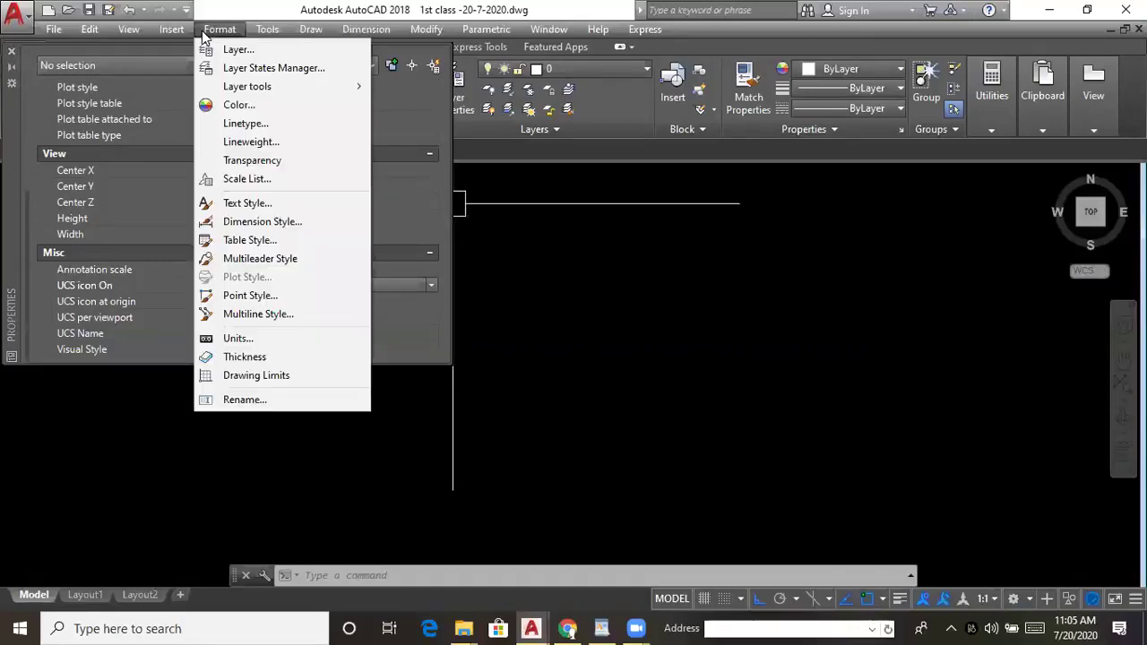
left_click(201, 32)
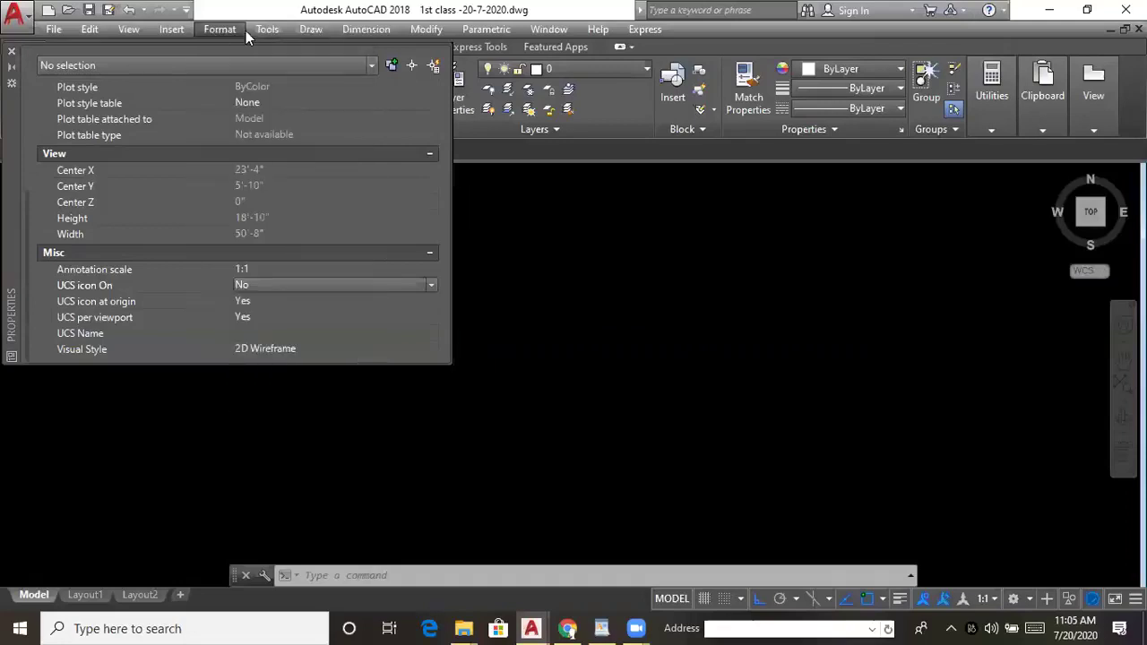
left_click(265, 32)
mouse_move(262, 34)
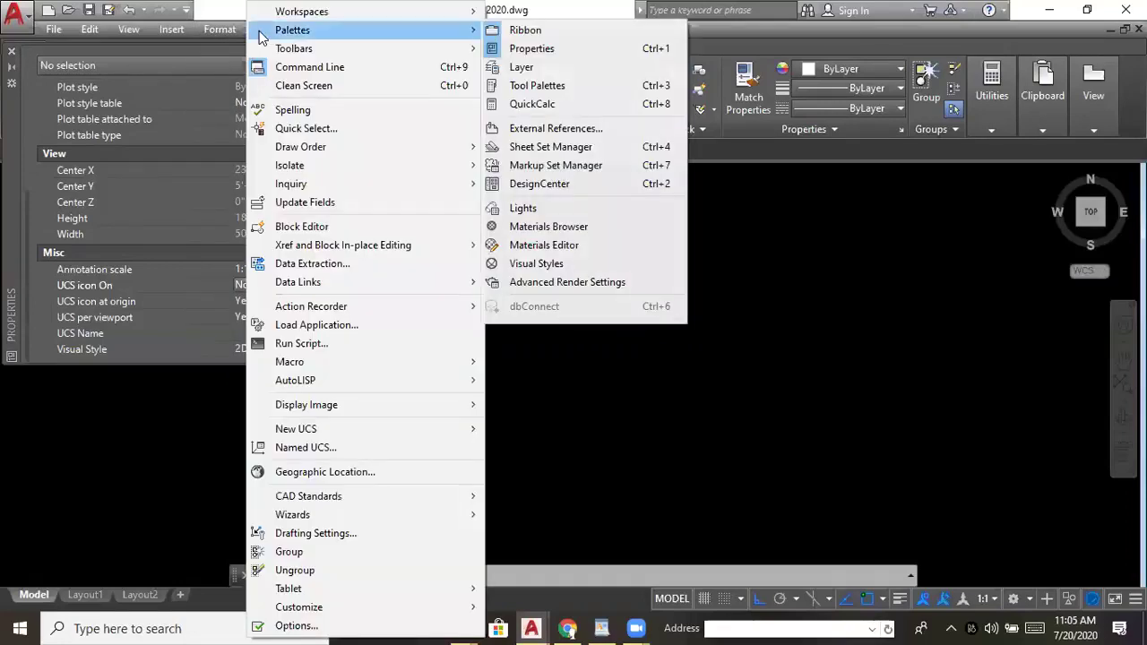
mouse_move(204, 30)
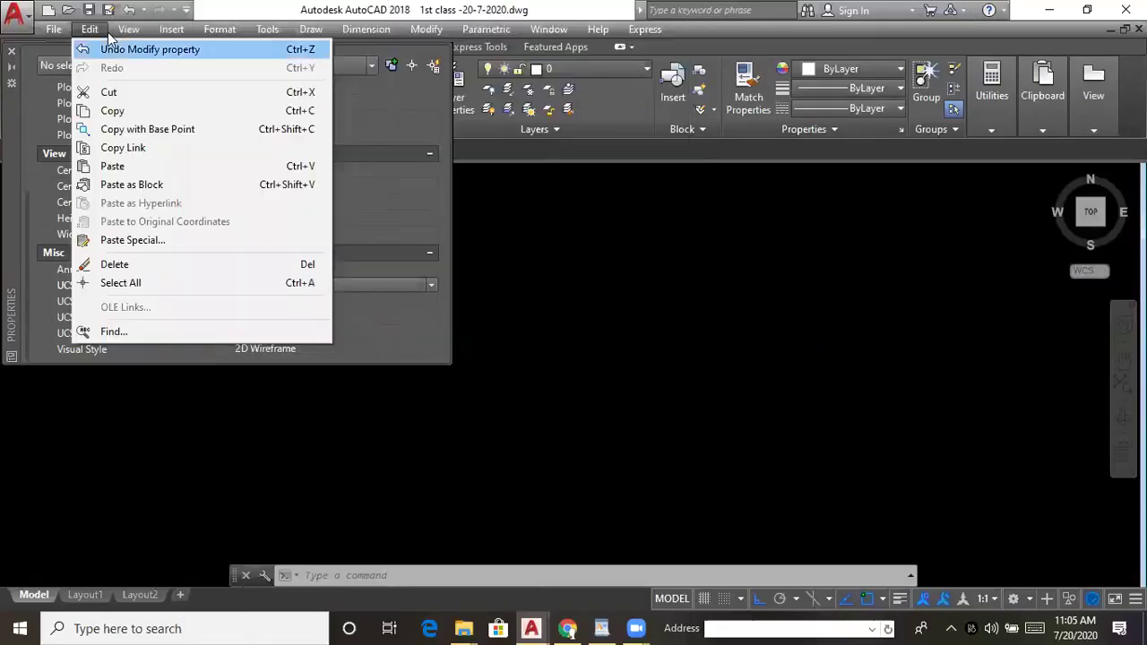
mouse_move(124, 28)
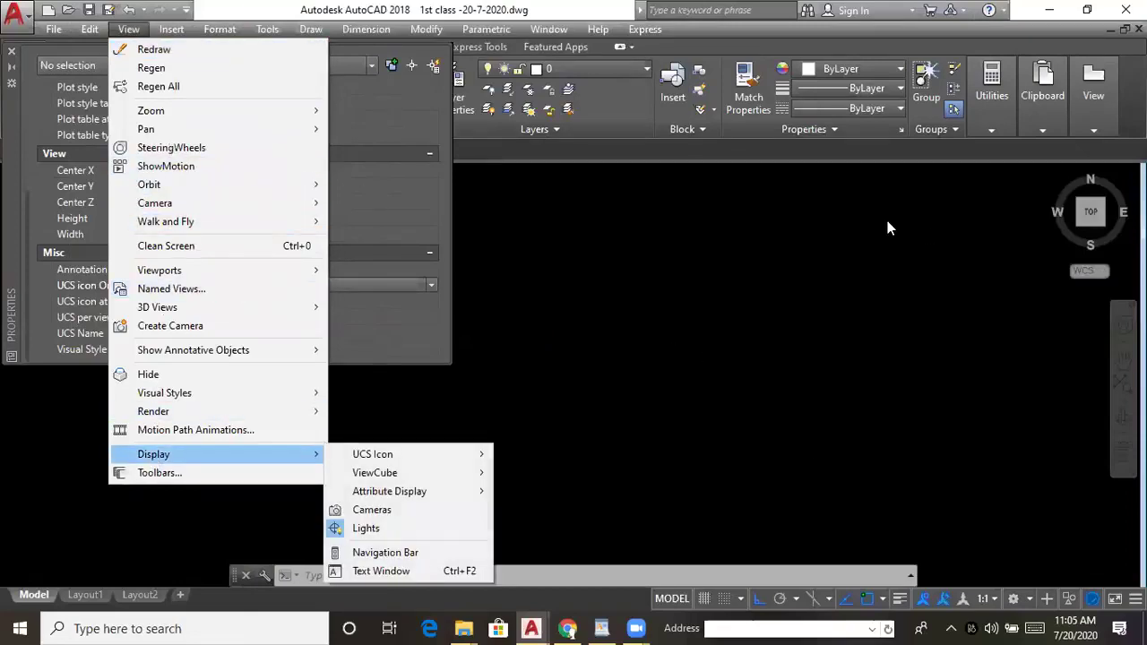
left_click(859, 222)
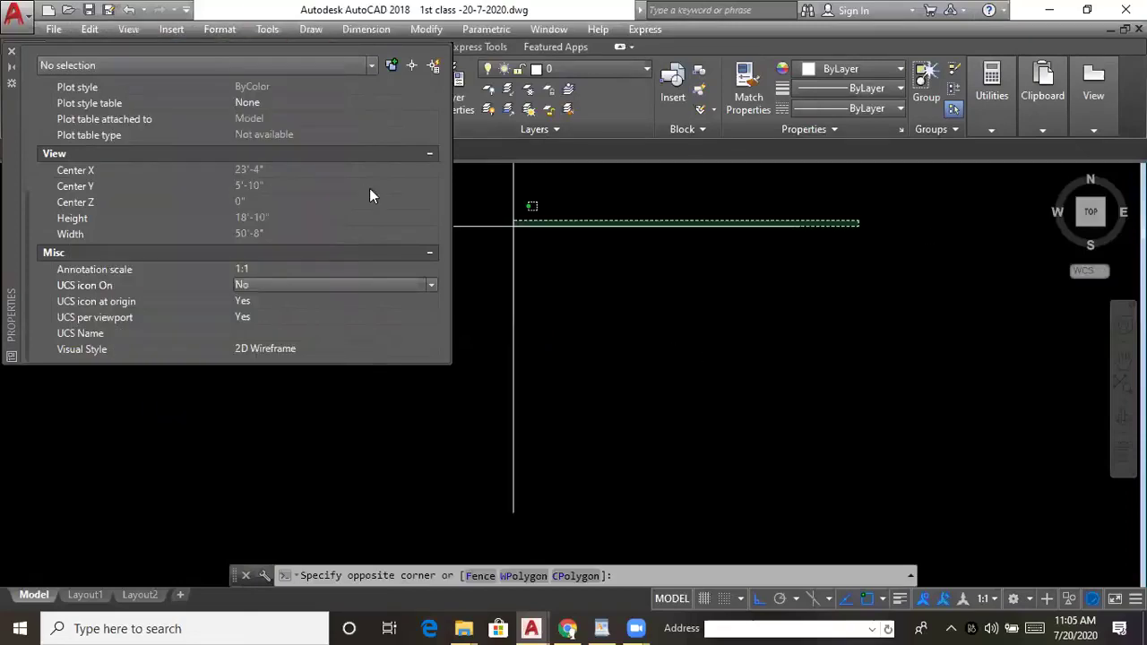
left_click(12, 52)
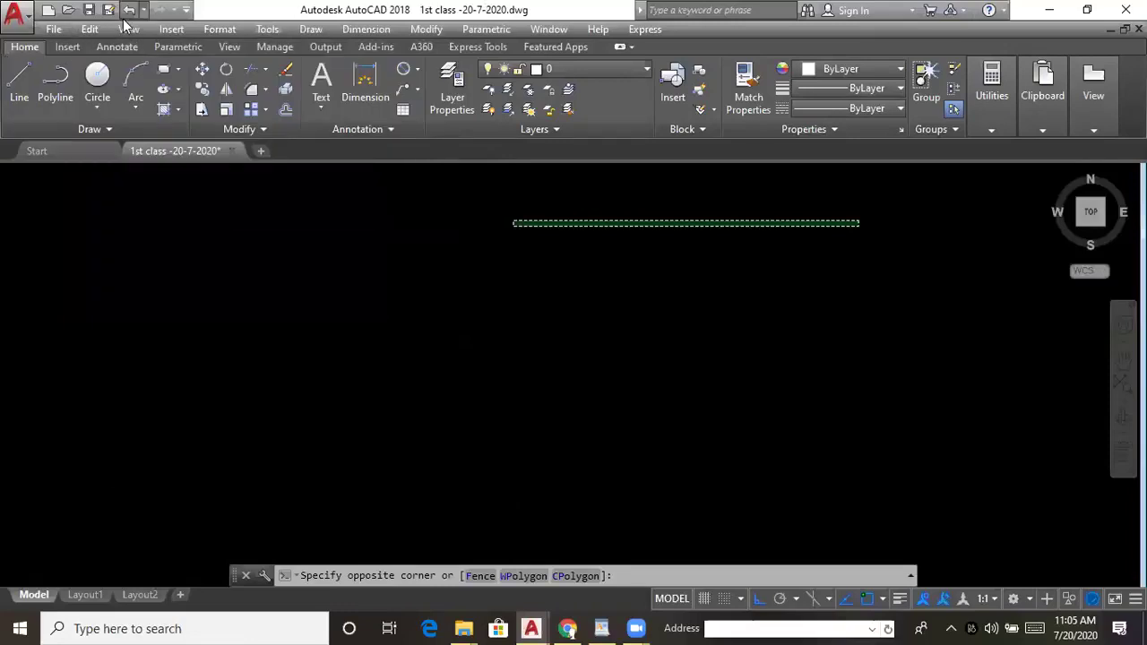
left_click(326, 220)
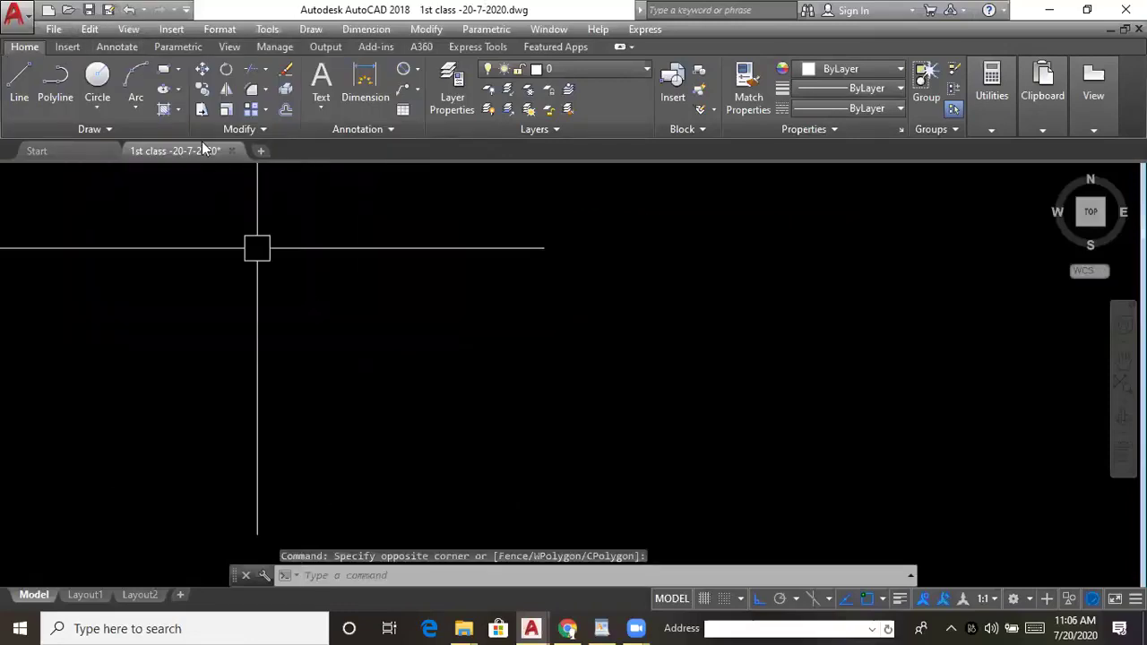
- Turn off the Origin option of the UCS icon display
left_click(130, 29)
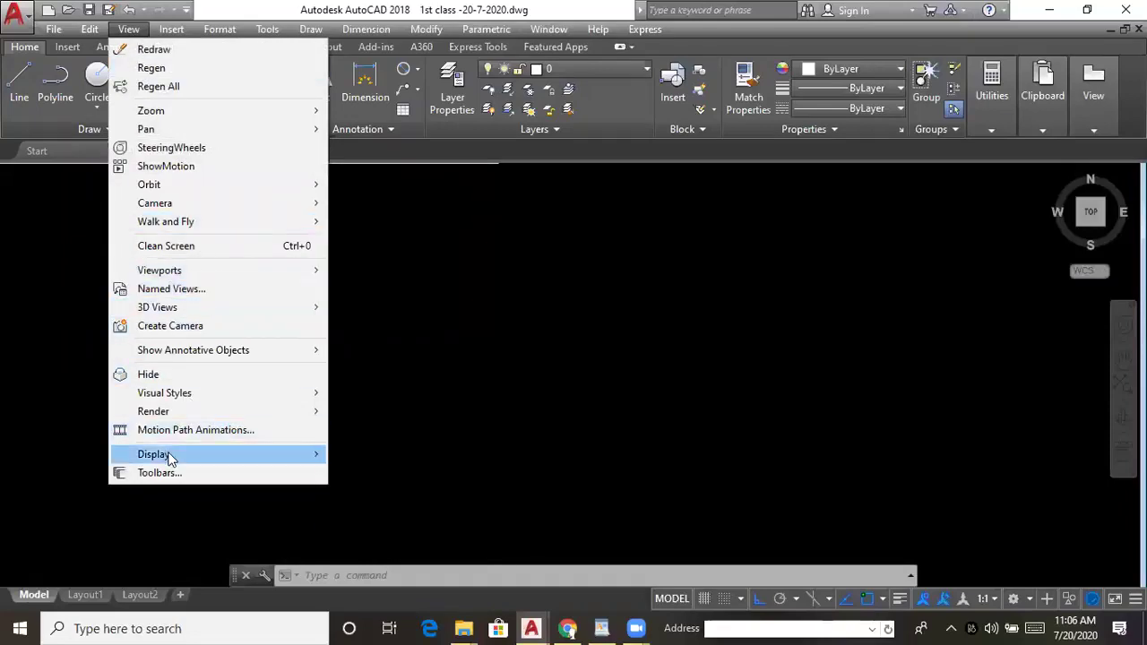
mouse_move(171, 459)
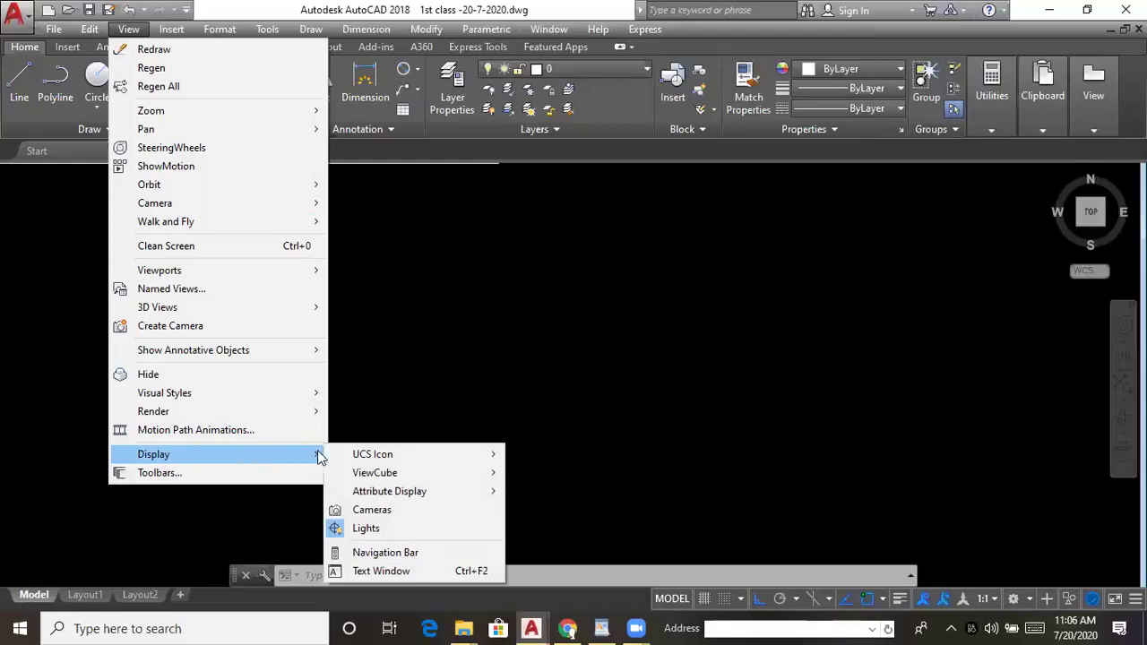
mouse_move(356, 459)
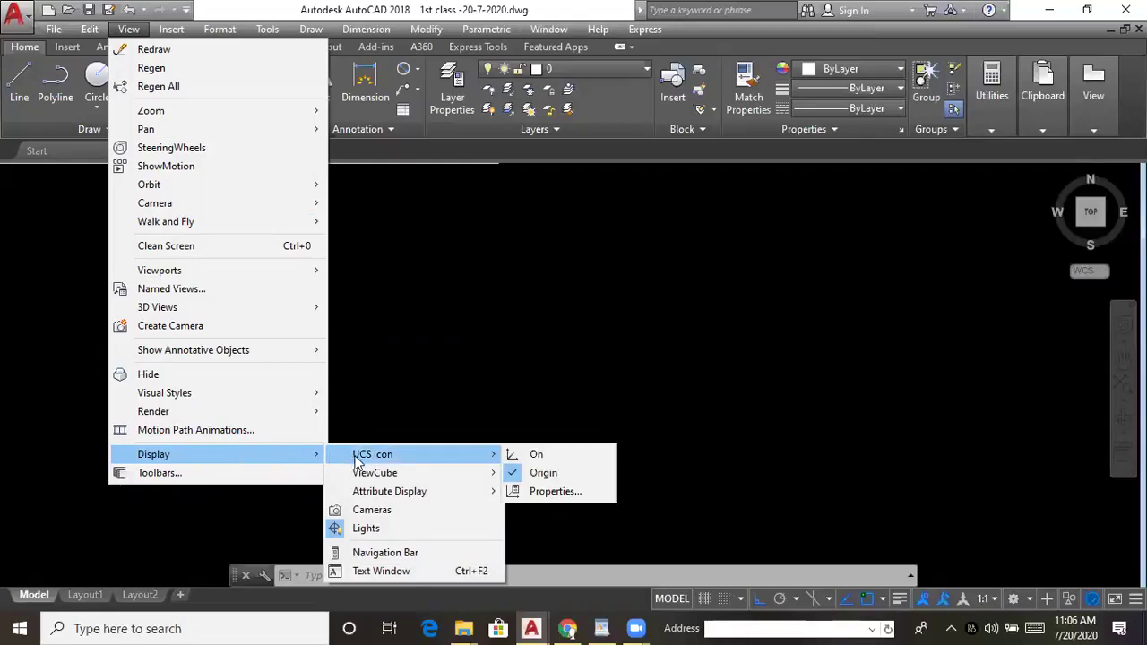
left_click(542, 473)
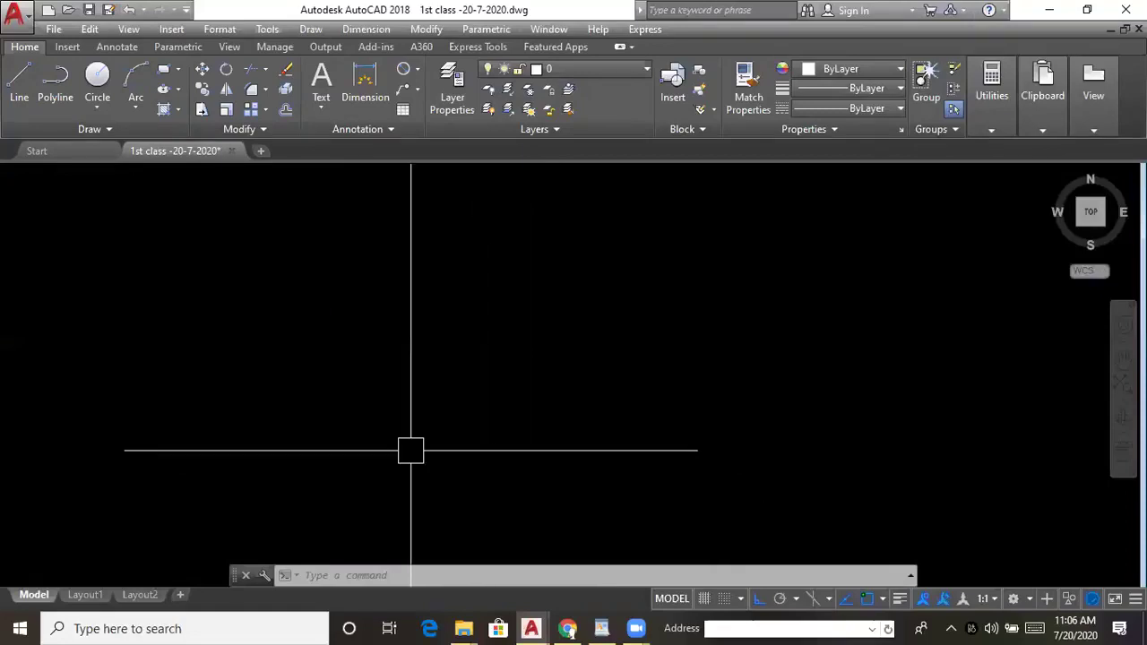
left_click(206, 30)
mouse_move(128, 30)
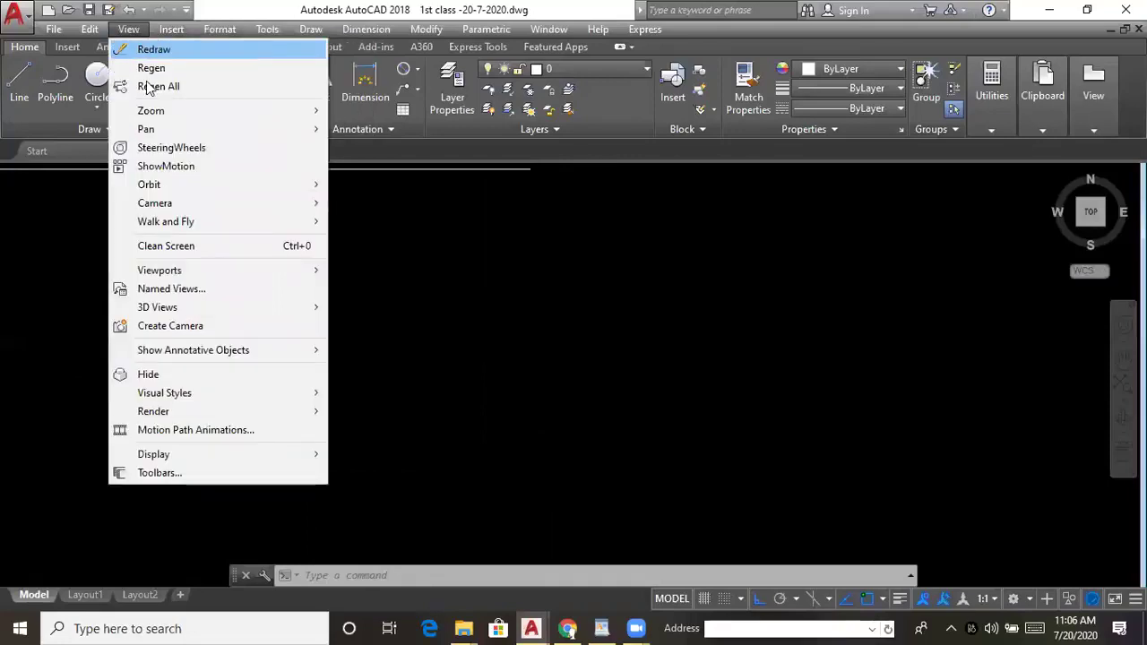
left_click(505, 405)
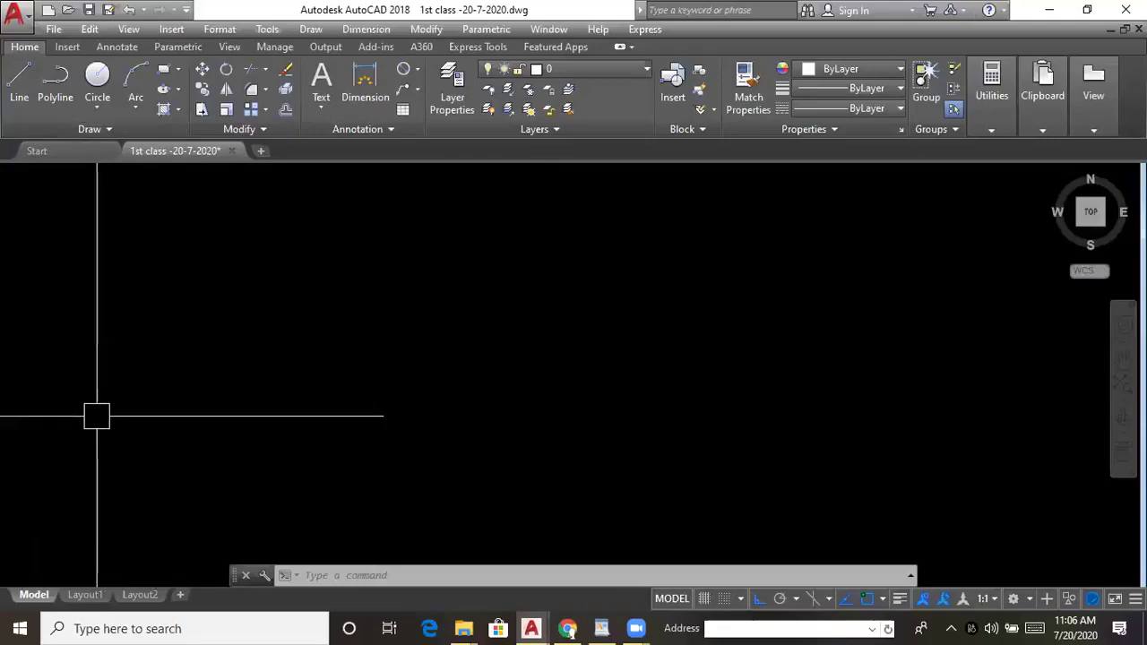
left_click(128, 30)
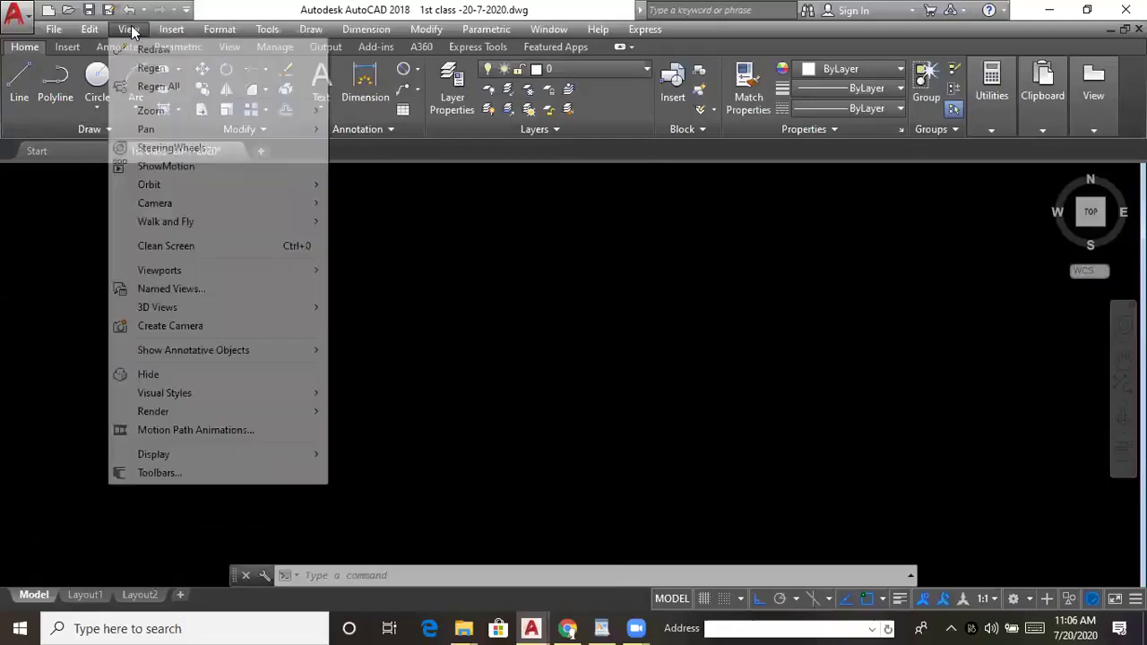
left_click(473, 381)
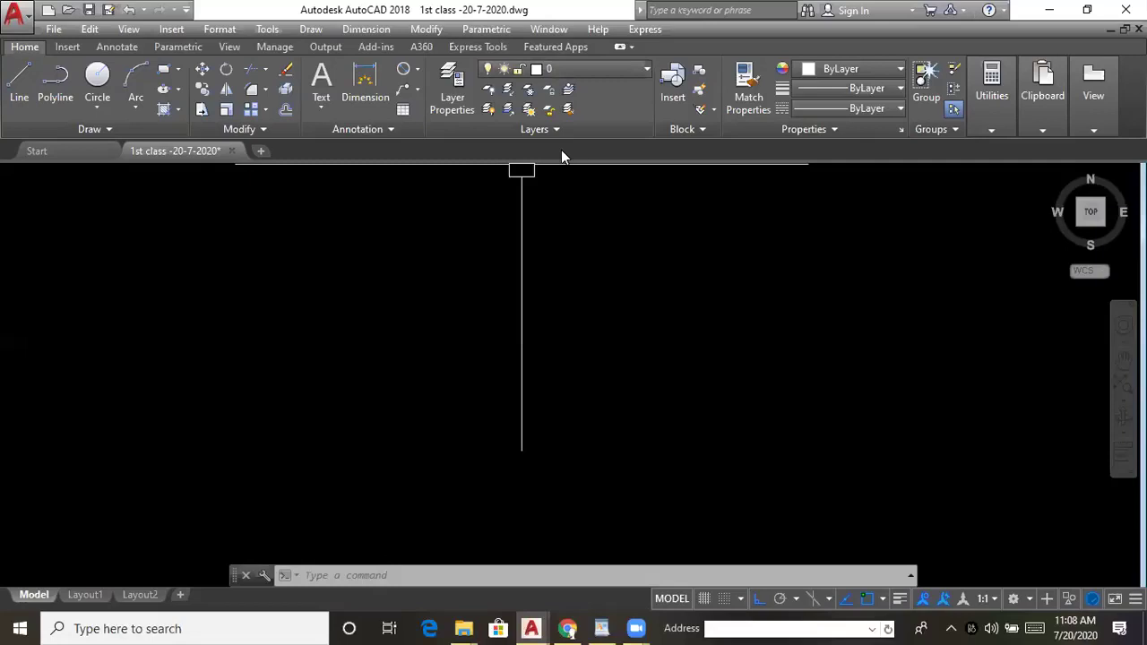
- Examine the open corner of the large square up close, and the overall arrangement of the line, rectangles and circles
scroll(489, 348, "down", 4)
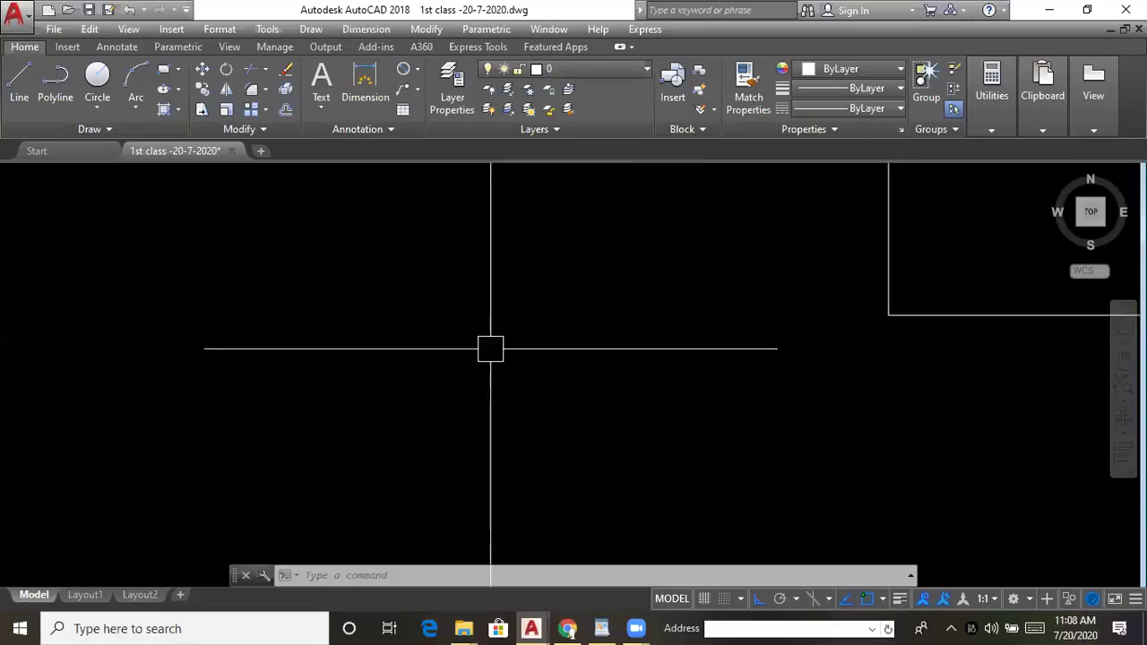
mouse_move(481, 374)
middle_mouse_down()
mouse_move(604, 379)
mouse_move(573, 379)
mouse_move(561, 356)
middle_mouse_up()
scroll(599, 379, "down", 2)
scroll(694, 284, "up", 5)
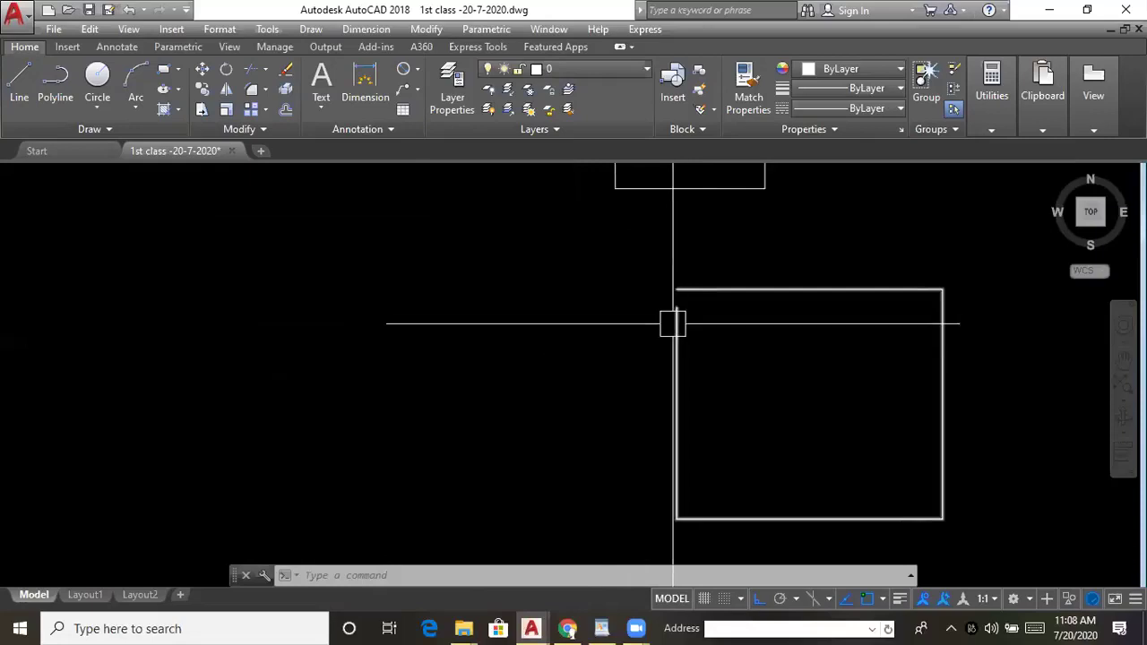
scroll(678, 323, "up", 3)
scroll(678, 331, "down", 3)
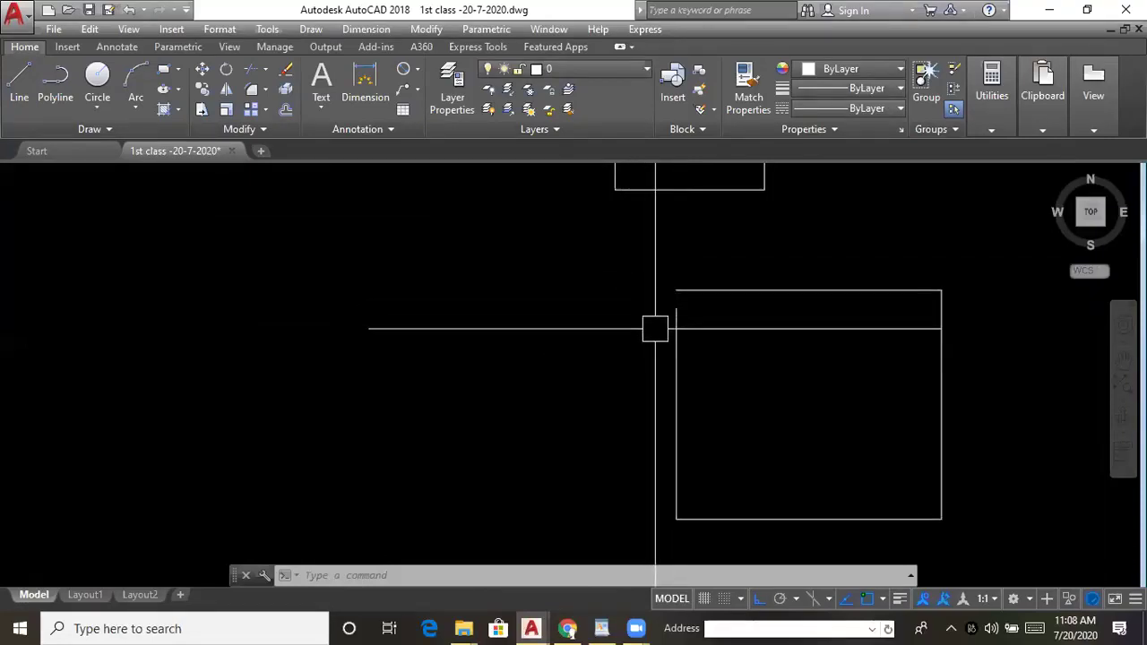
scroll(672, 357, "down", 3)
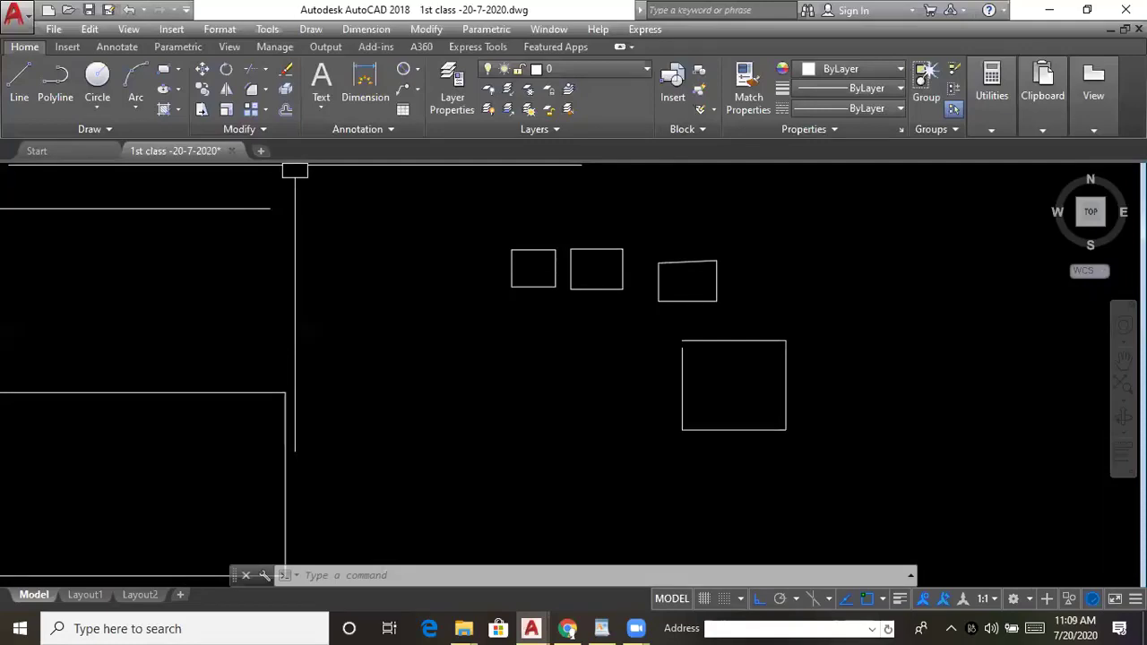
scroll(456, 394, "down", 4)
mouse_move(456, 394)
middle_mouse_down()
mouse_move(576, 360)
mouse_move(546, 382)
middle_mouse_up()
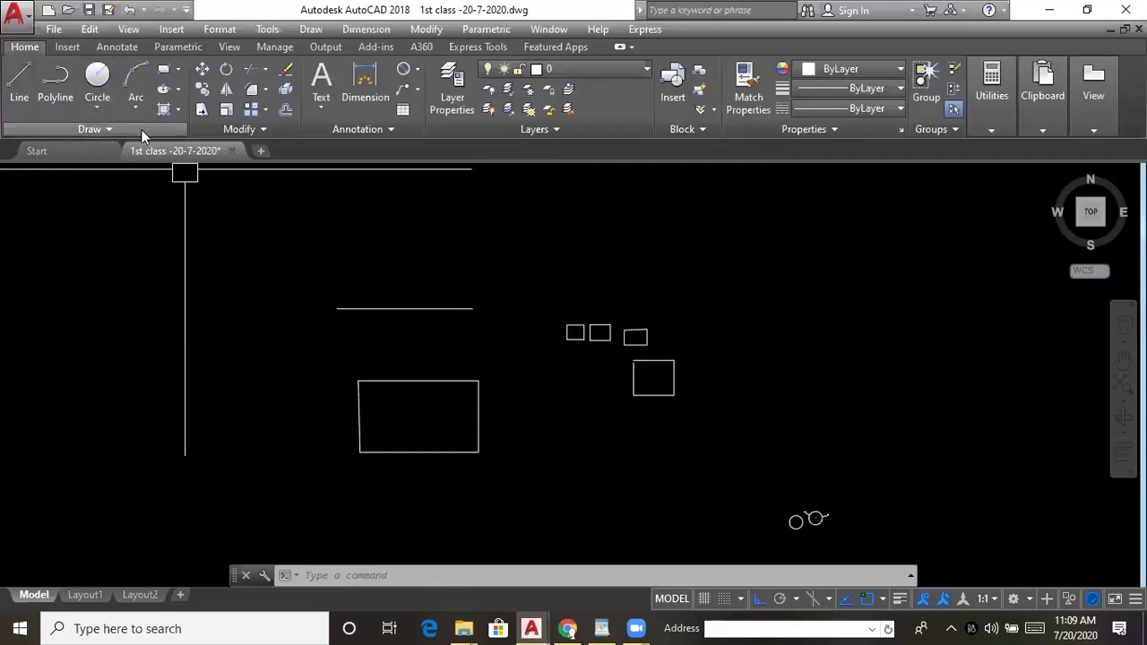
- Switch to WordPad to check the command shortcut table in "CAD 2D - Student", and return to the AutoCAD drawing
left_click(598, 628)
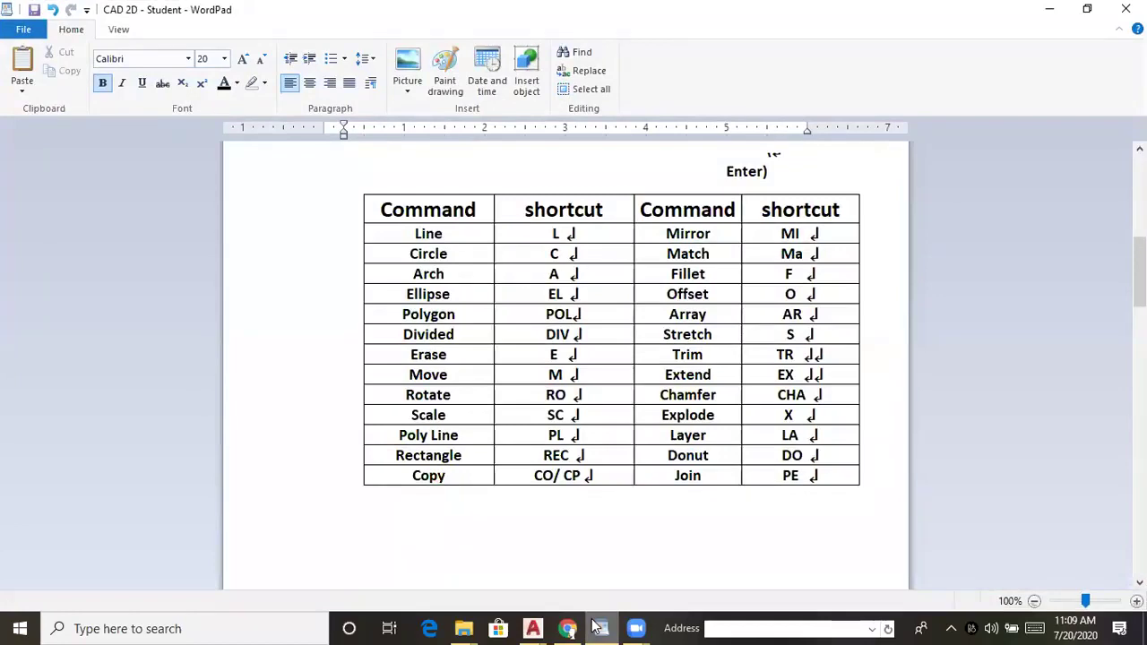
left_click(1050, 9)
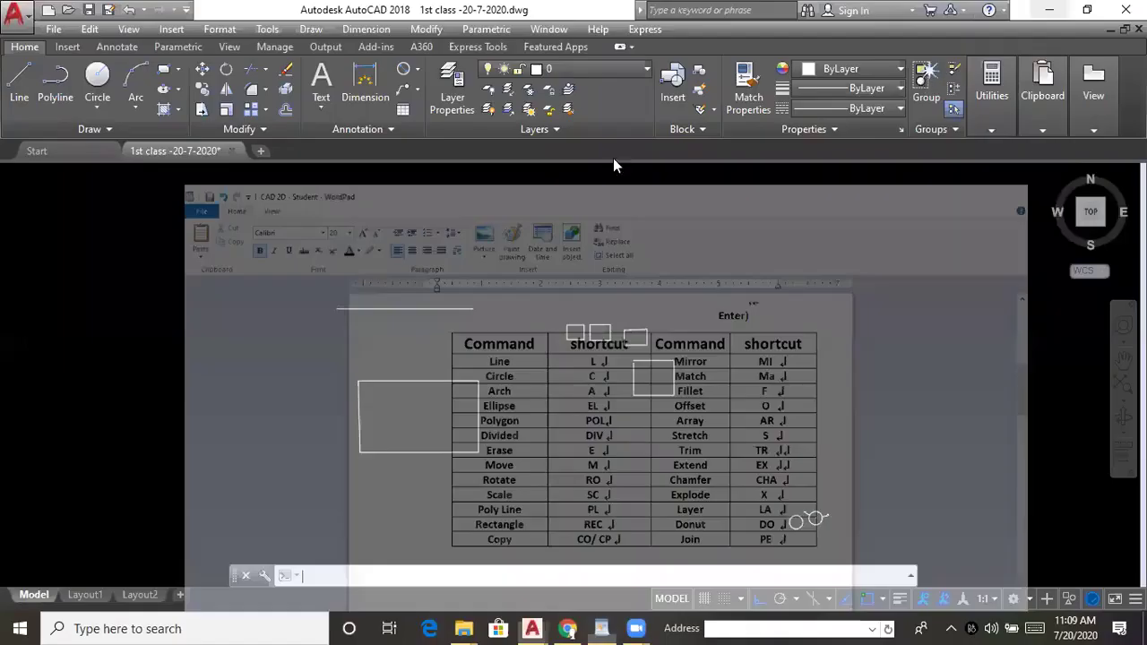
left_click(128, 30)
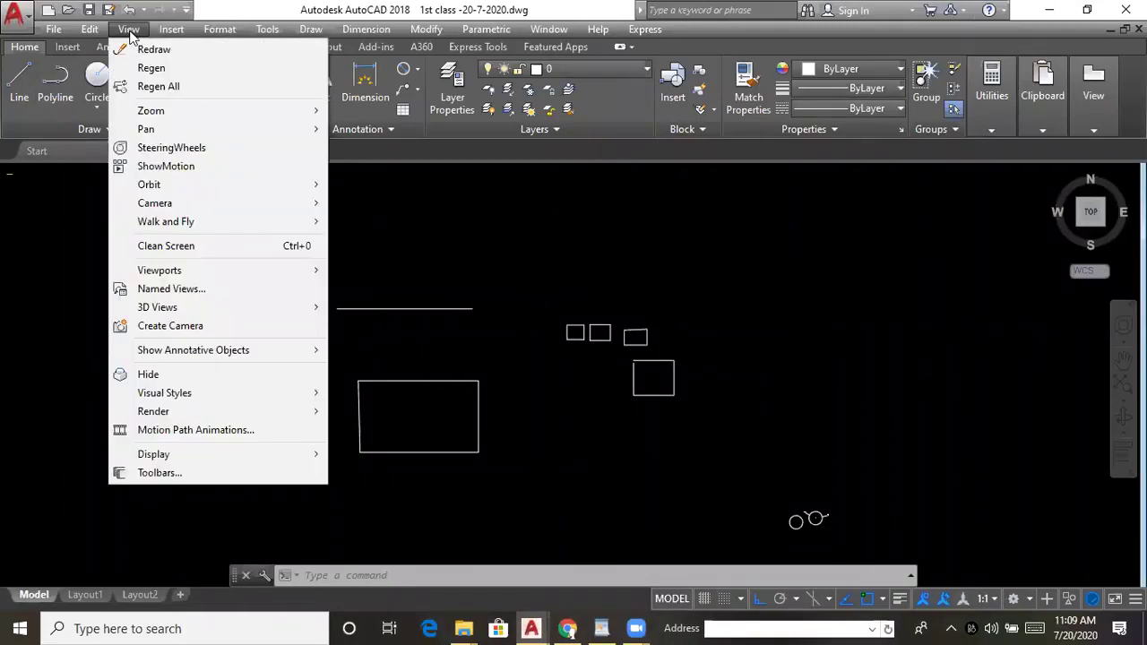
left_click(130, 33)
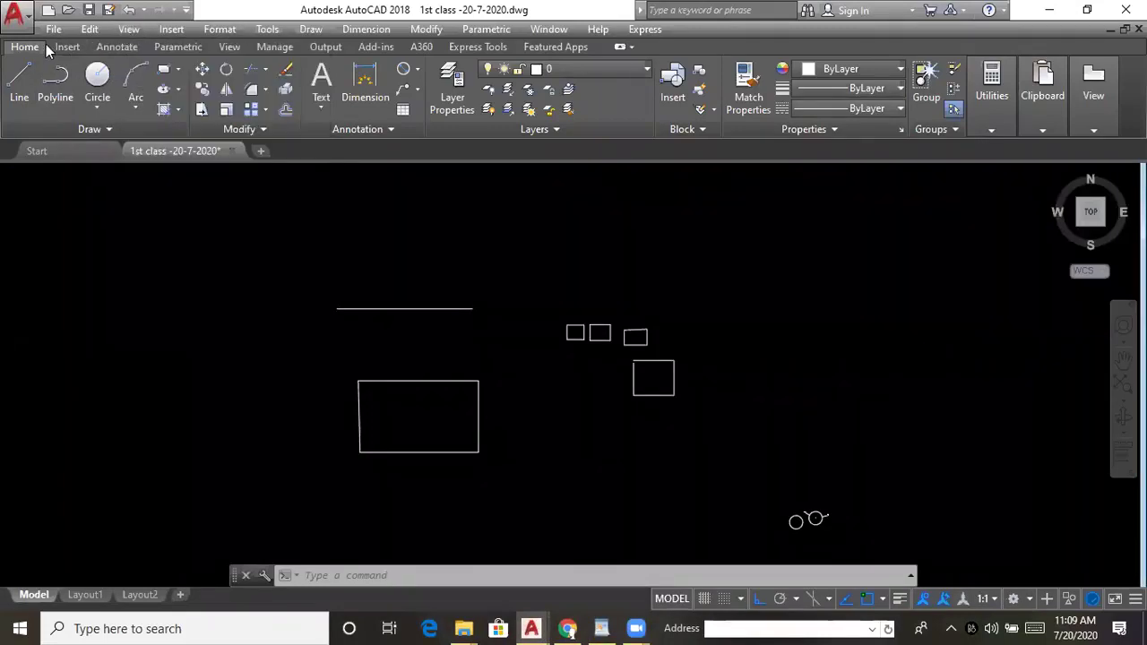
- Open the Properties palette with the PR command and review its settings from General down to Misc
type("p")
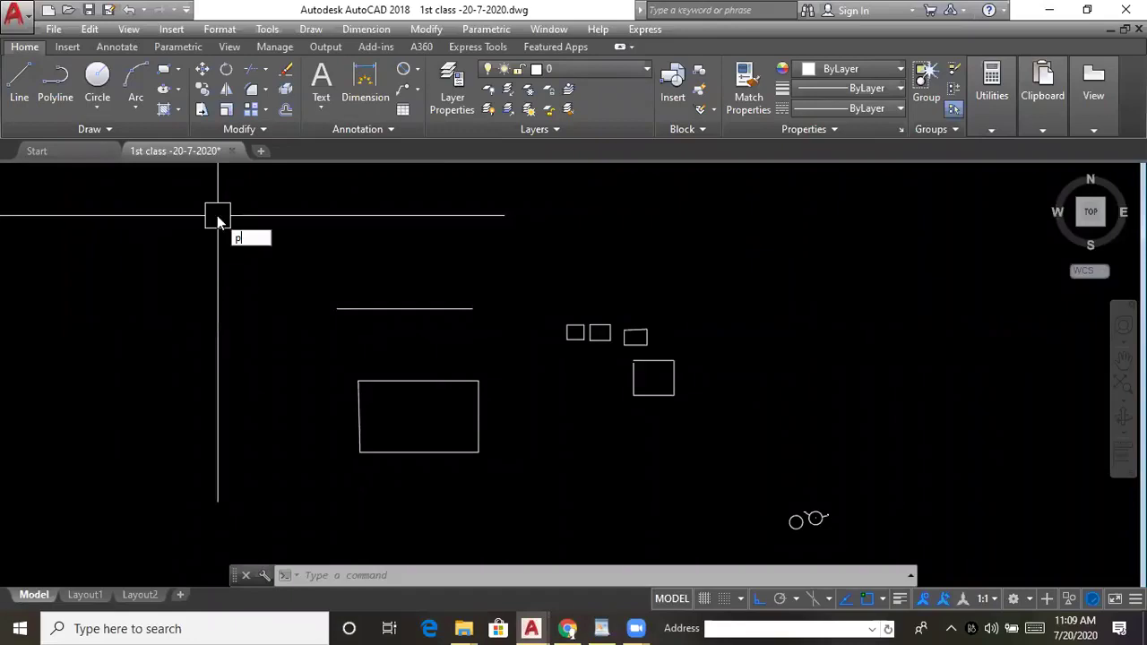
type("r")
key("Return")
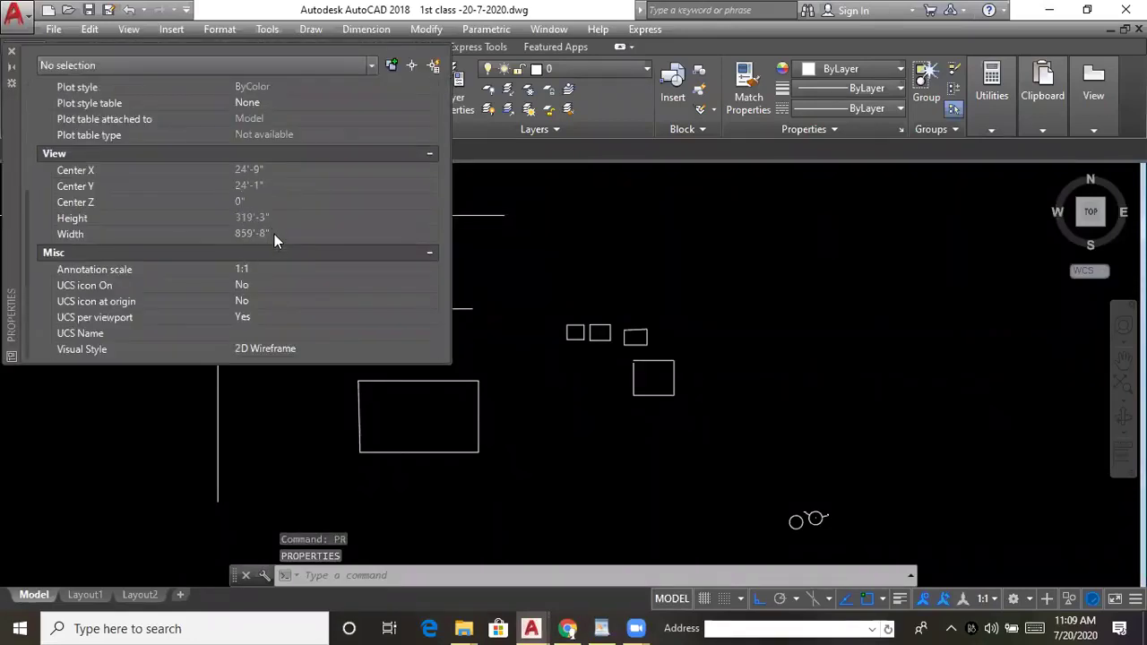
scroll(268, 235, "up", 4)
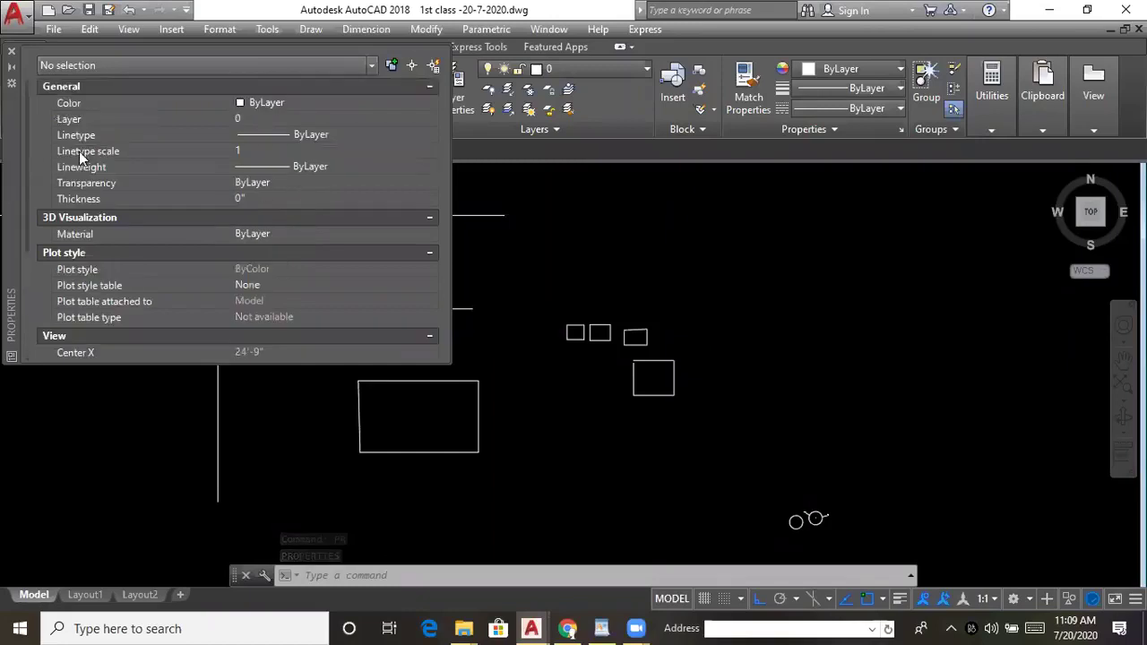
scroll(267, 150, "down", 4)
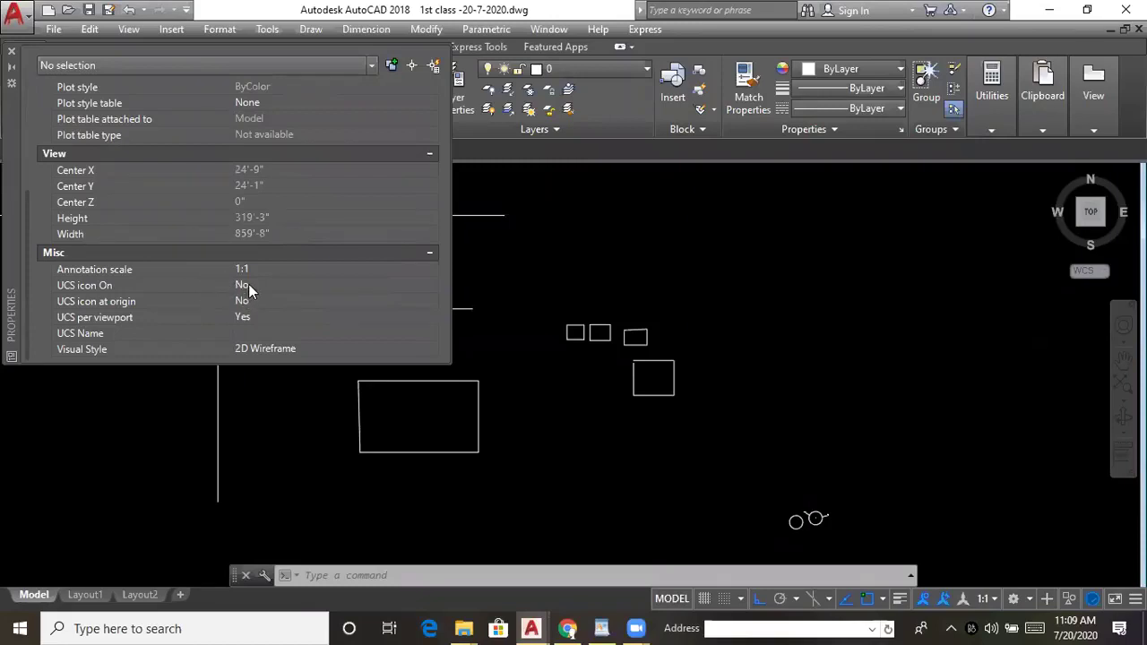
scroll(305, 233, "up", 4)
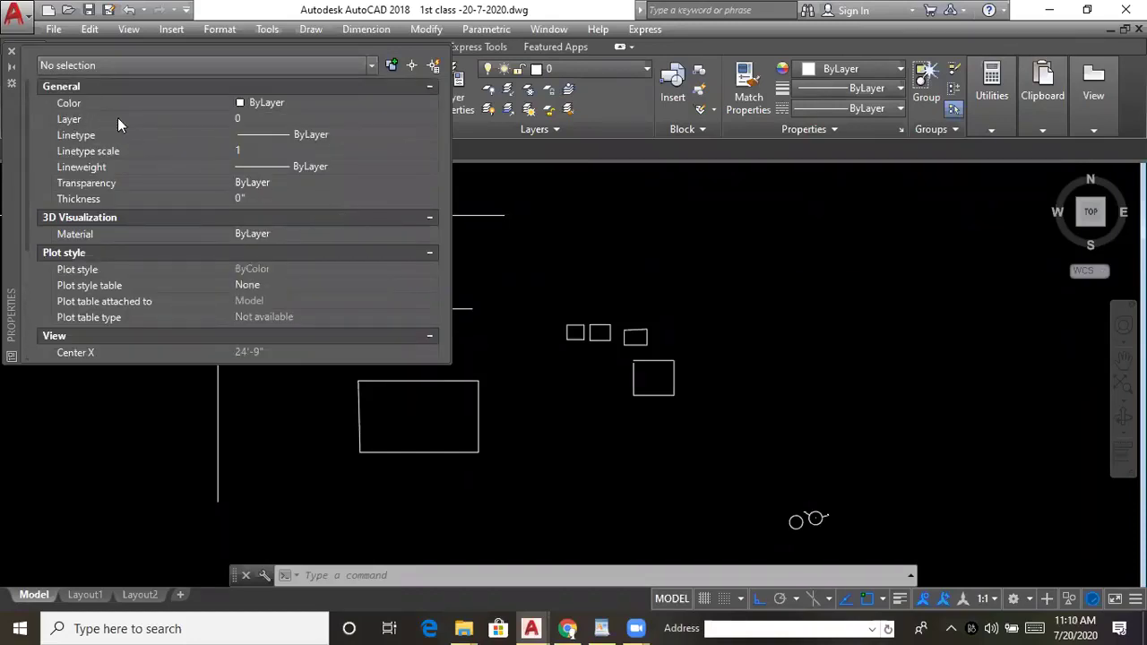
left_click_drag(25, 106, 25, 286)
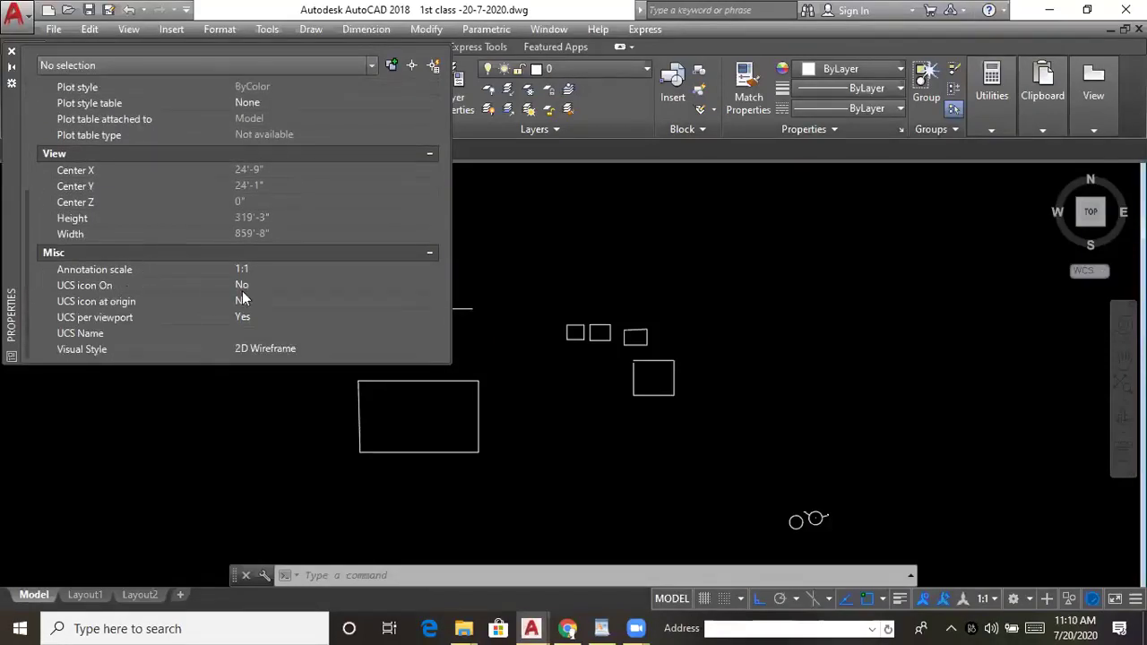
- Show the choices for UCS icon On in the Misc settings, keep No, and close the Properties palette
left_click(269, 287)
left_click(269, 287)
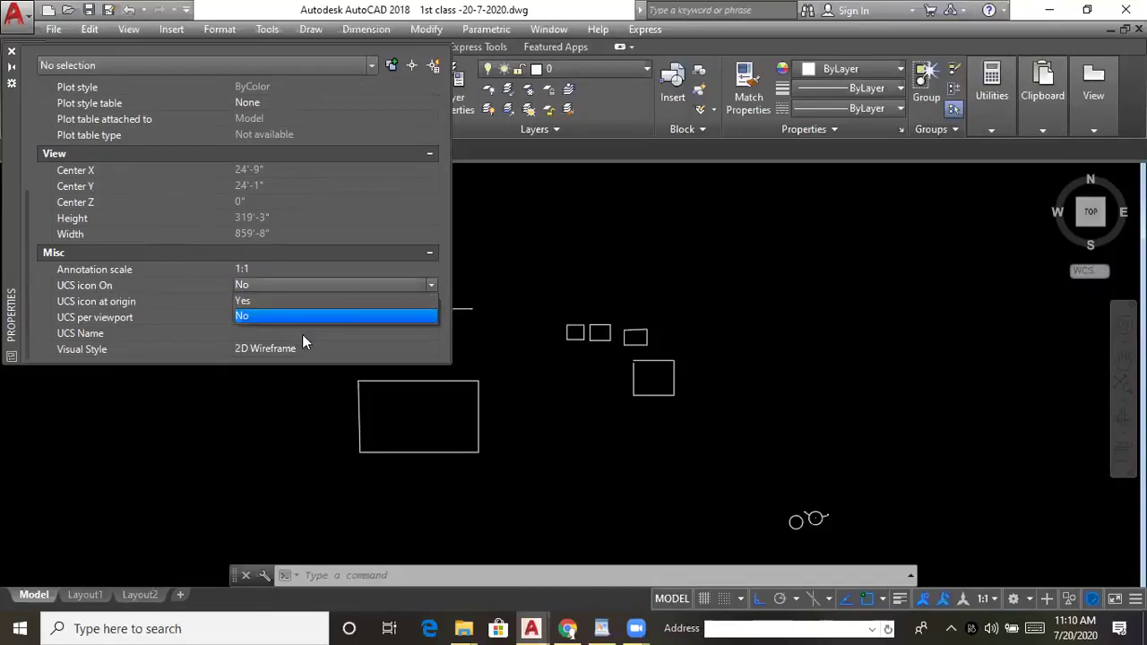
left_click(269, 287)
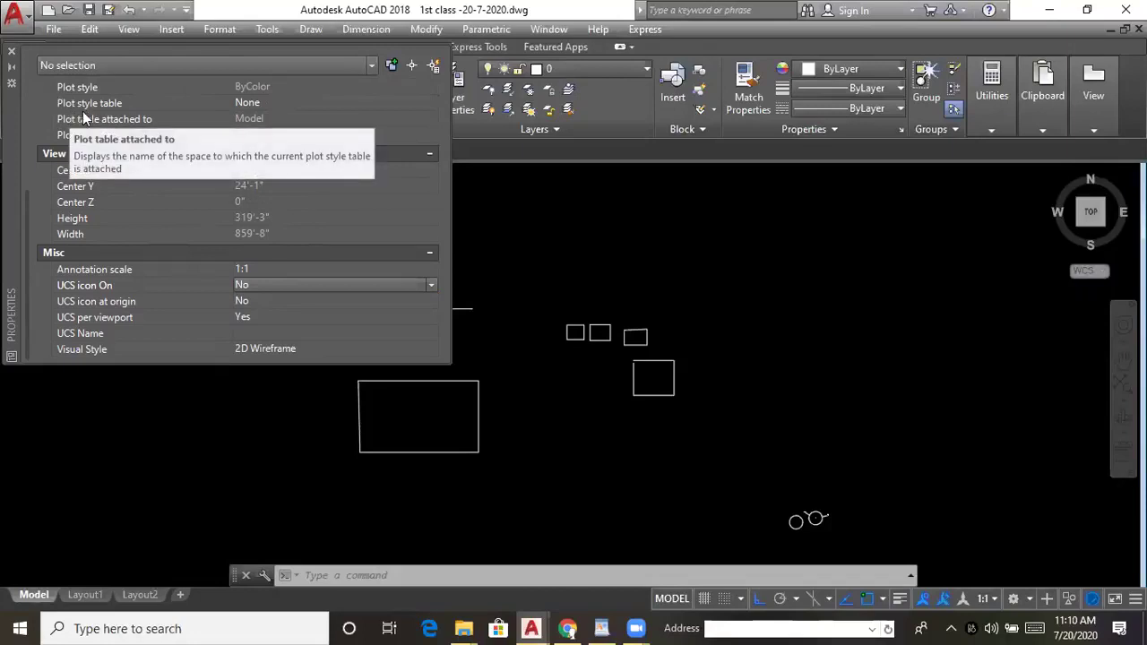
left_click(12, 54)
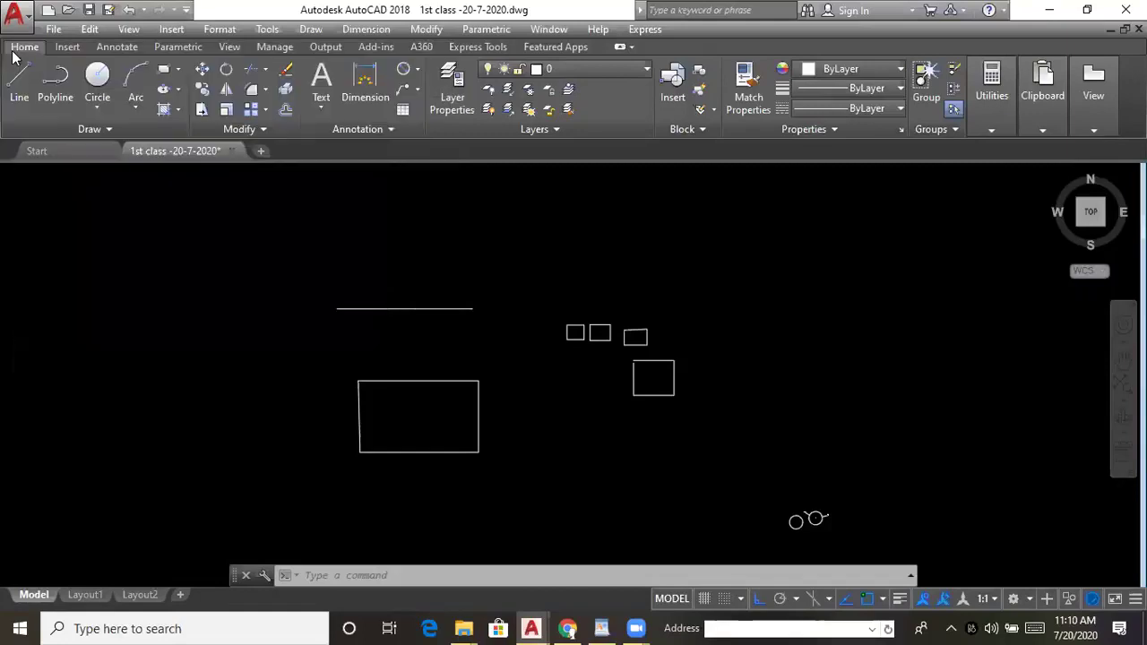
scroll(421, 386, "down", 3)
middle_click_drag(438, 394, 496, 399)
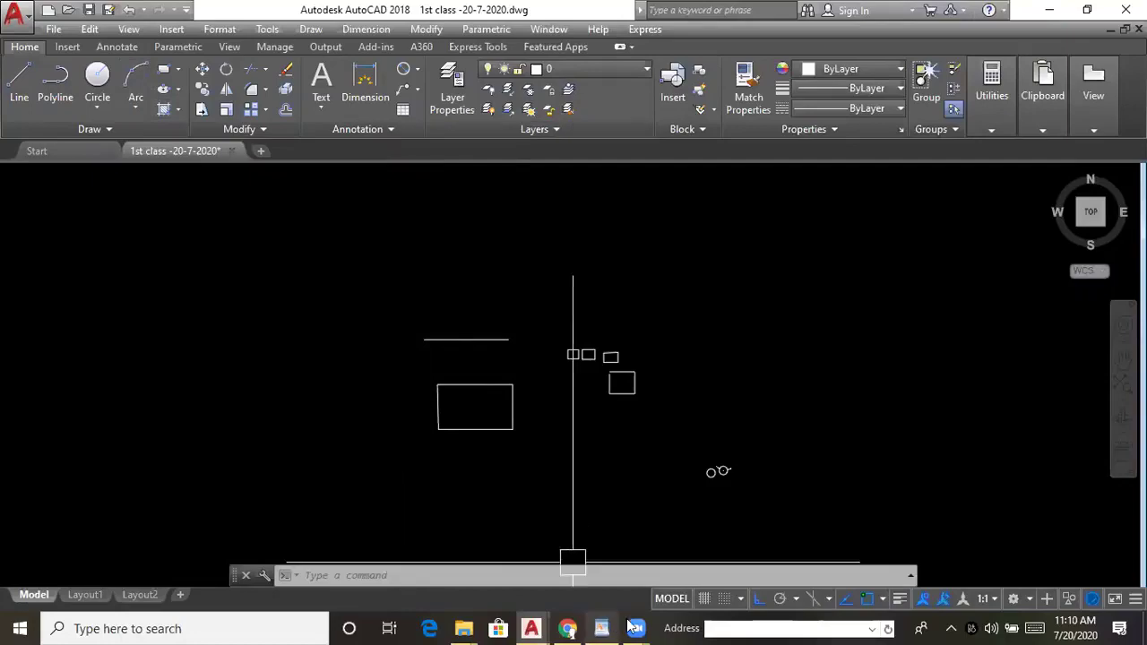
- Check the command shortcut table in WordPad, return to AutoCAD, and draw a three-point arc left of the horizontal line
left_click(601, 629)
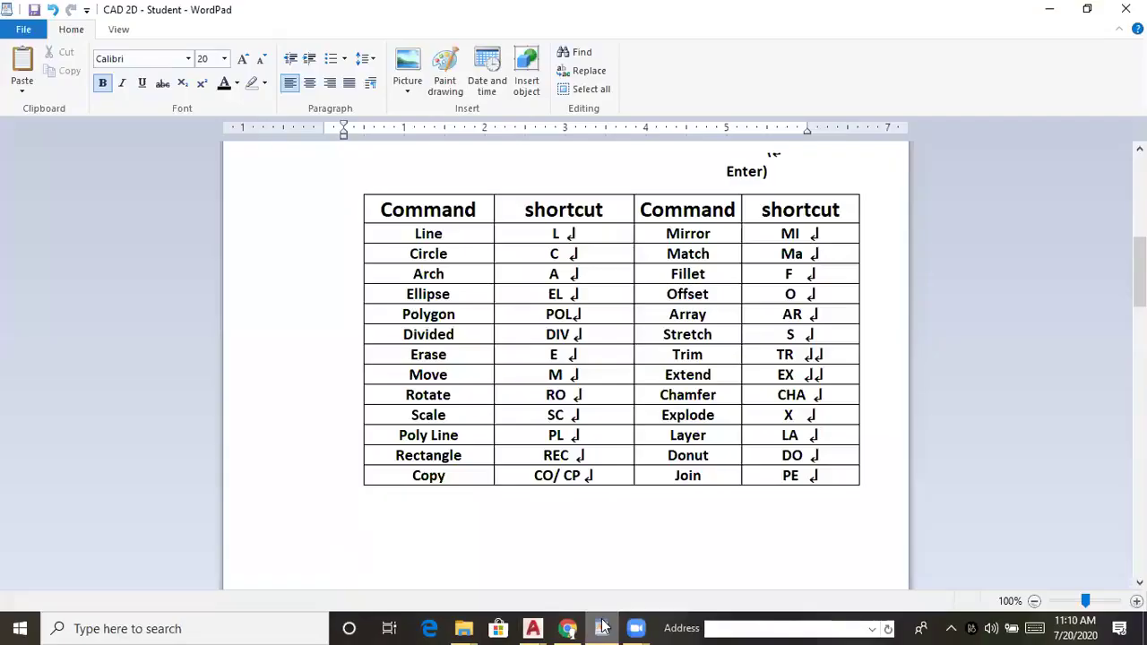
left_click(532, 629)
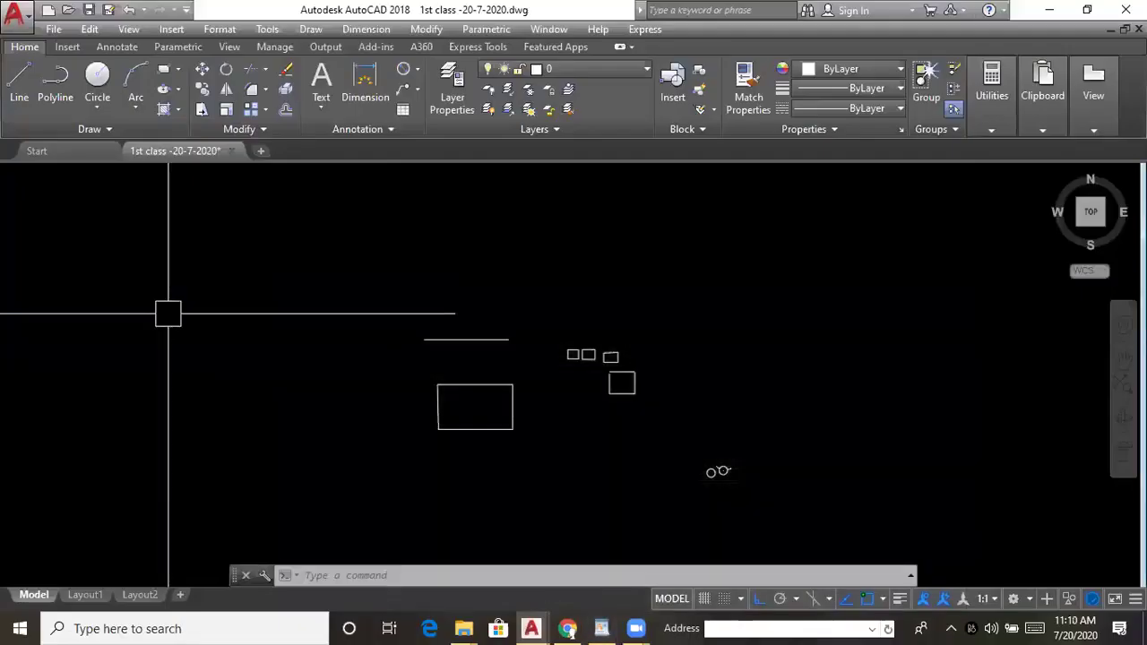
left_click(135, 109)
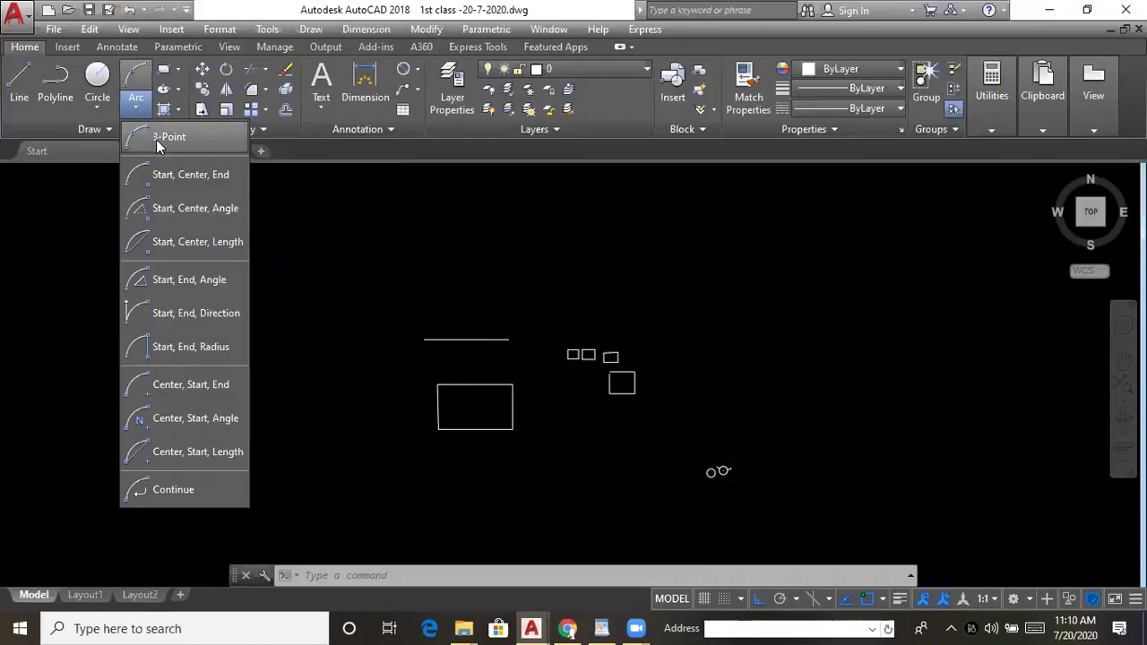
left_click(156, 139)
left_click(135, 107)
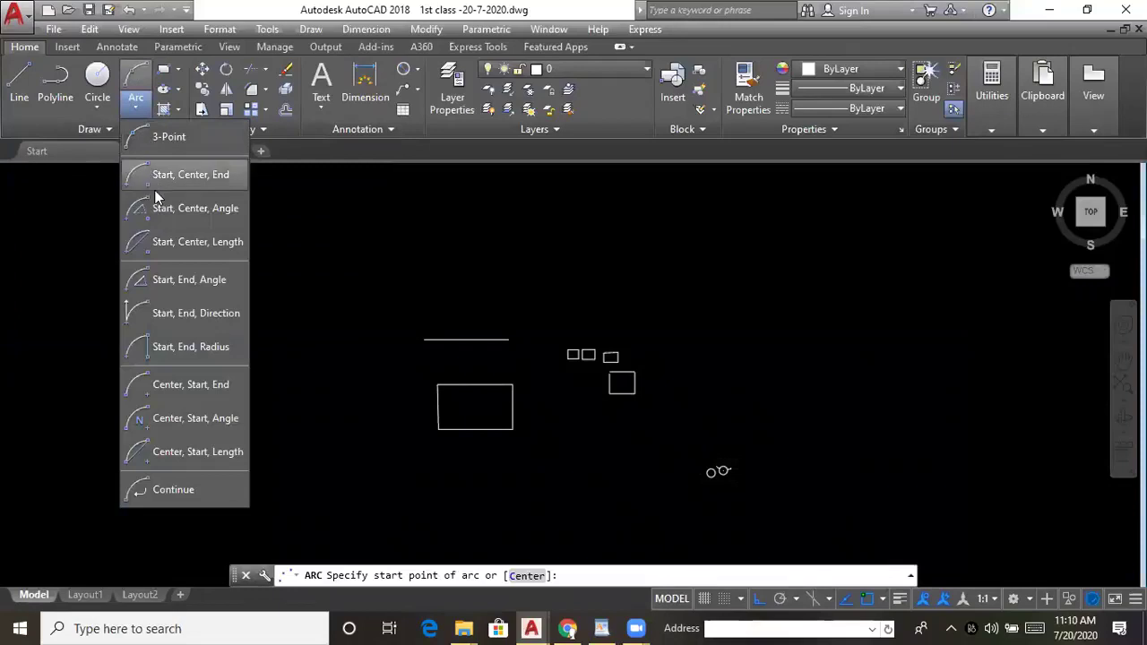
left_click(171, 143)
left_click(179, 333)
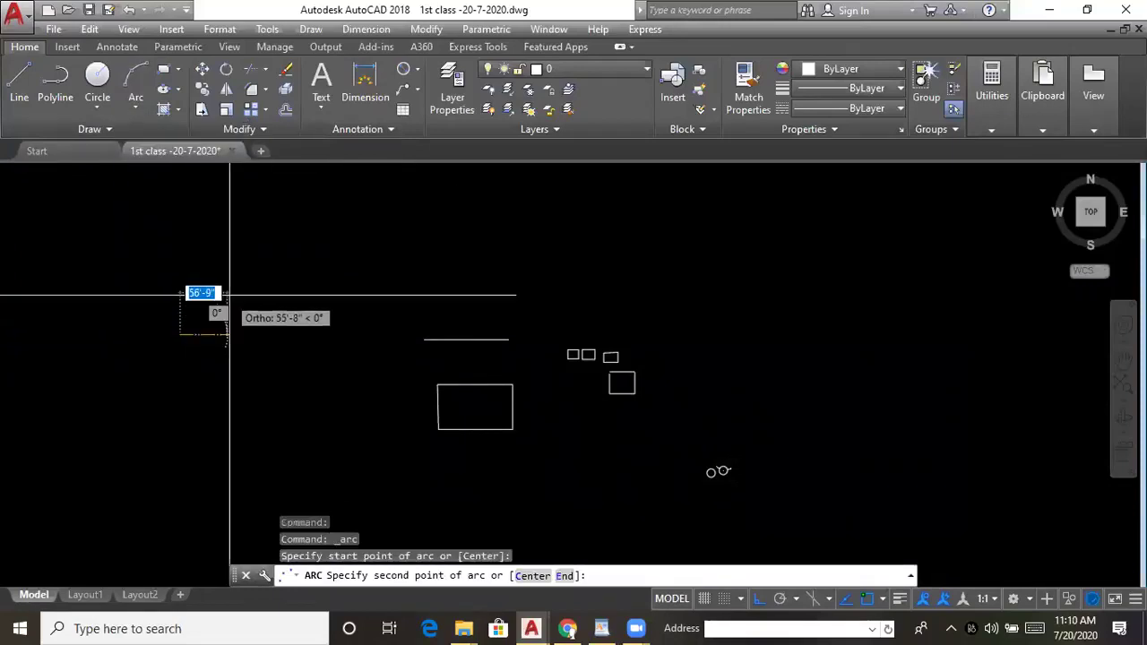
left_click(232, 299)
left_click(257, 266)
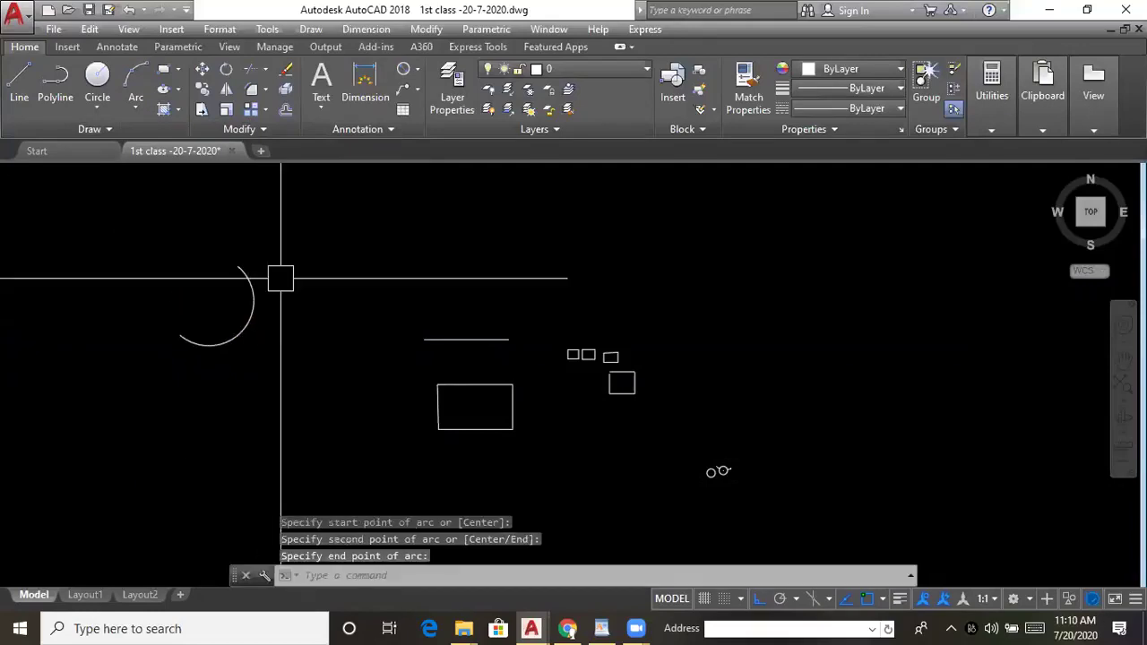
- Draw a second three-point arc above the horizontal line, bulging downward and to the left
left_click(135, 110)
left_click(158, 143)
left_click(545, 260)
left_click(511, 275)
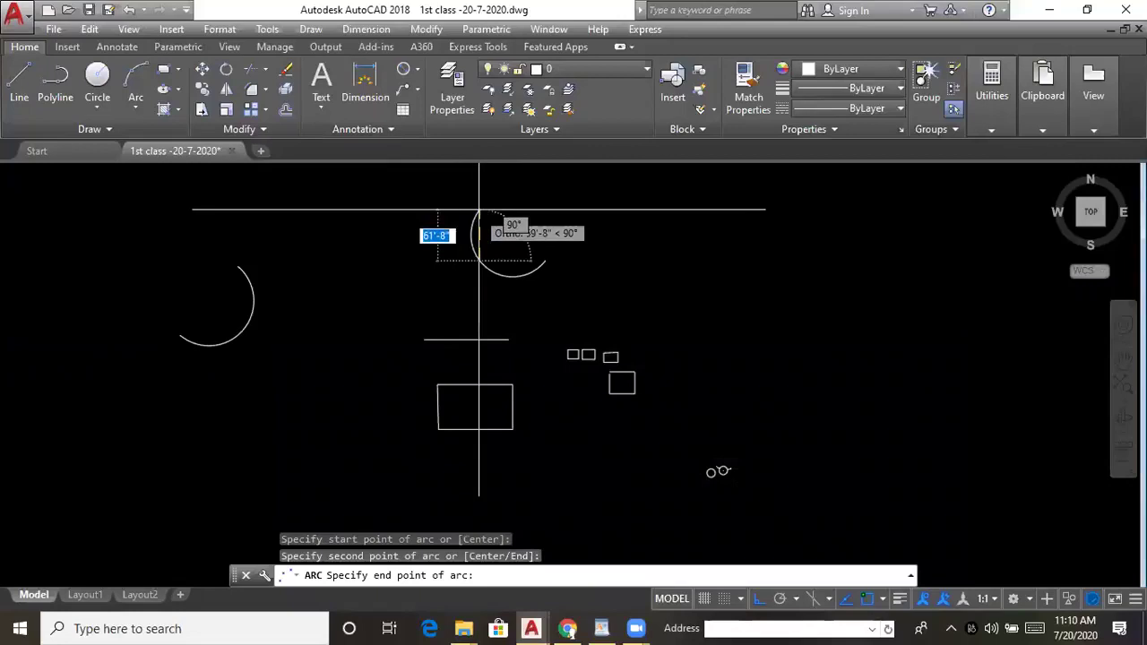
left_click(479, 208)
- Draw a third three-point arc above the small rectangles, bulging upward and to the right
left_click(135, 110)
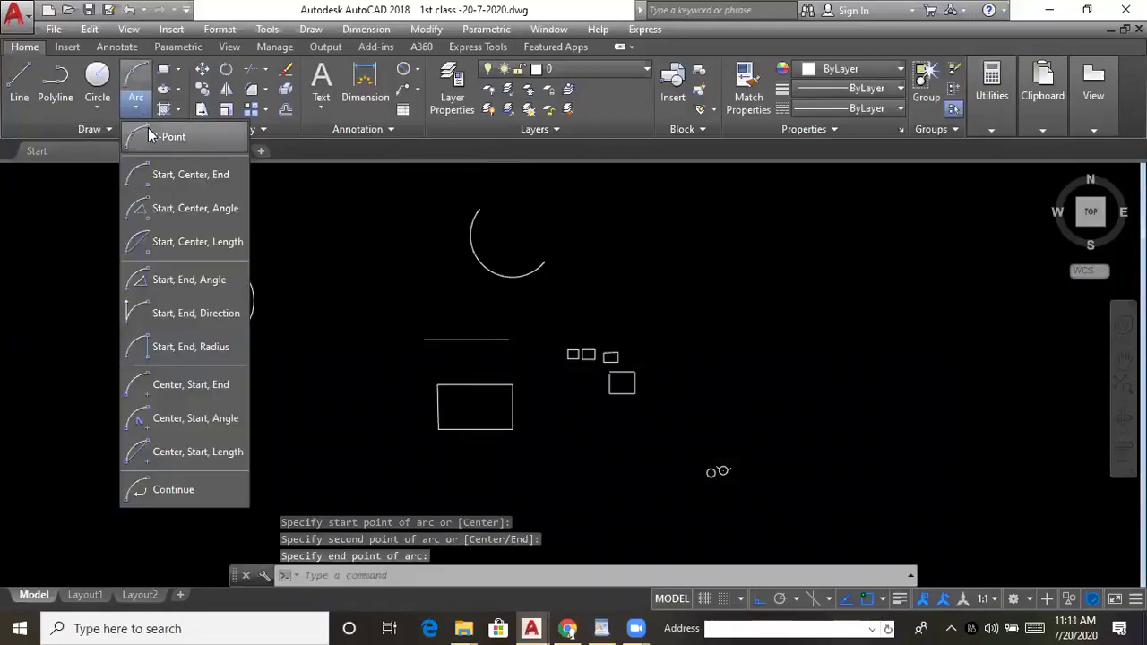
left_click(150, 134)
left_click(623, 242)
left_click(703, 229)
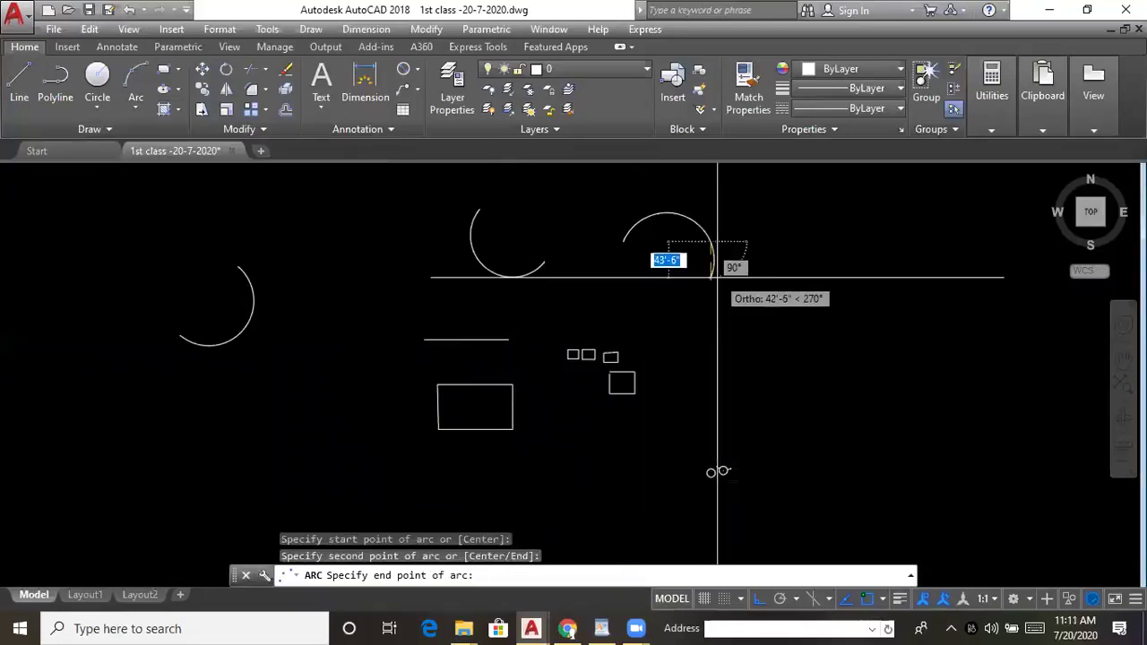
left_click(718, 277)
- Examine the three arcs up close, along with the line and rectangles below them
middle_click_drag(201, 347, 228, 343)
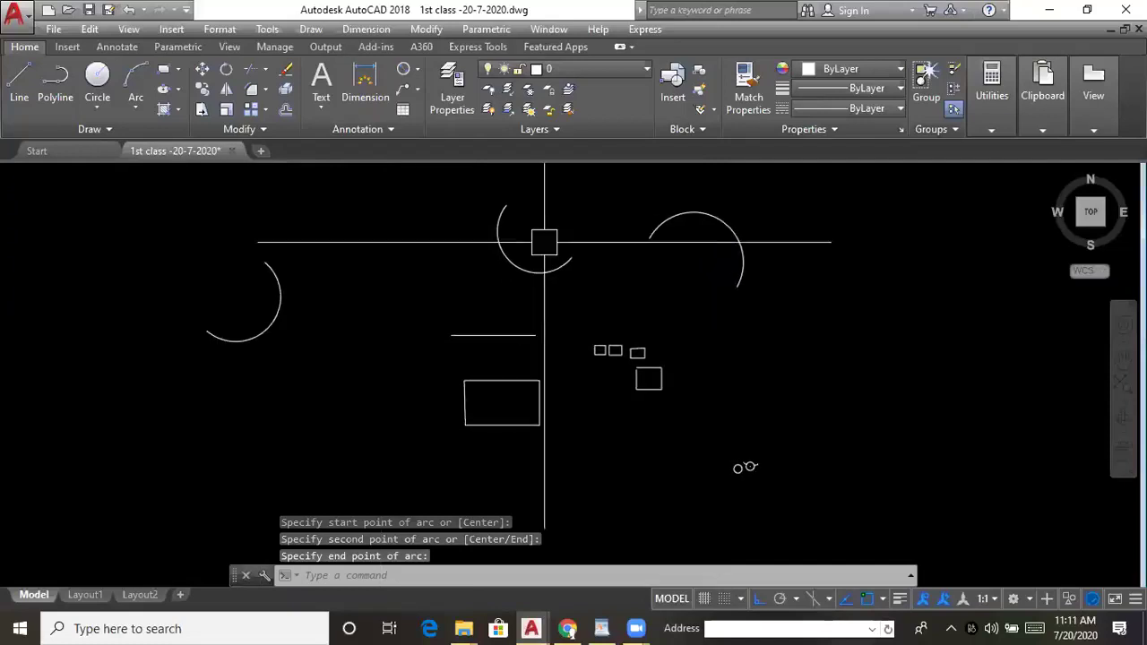
scroll(664, 223, "up", 2)
scroll(622, 300, "down", 4)
scroll(631, 270, "up", 4)
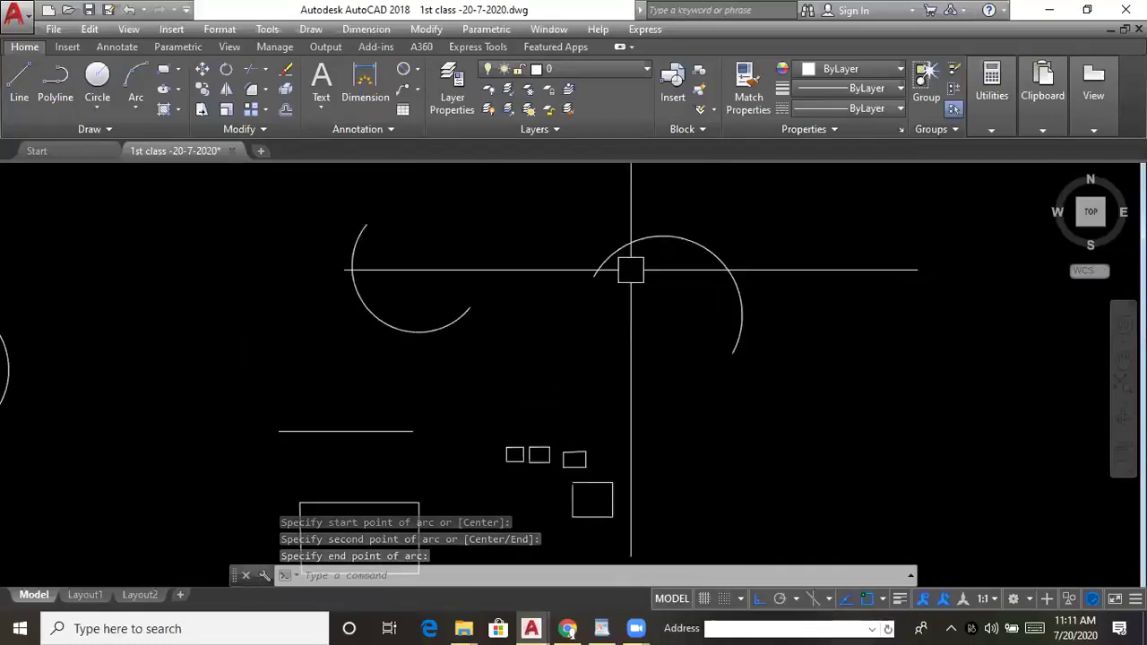
middle_click_drag(582, 355, 650, 320)
scroll(649, 321, "down", 2)
middle_click_drag(374, 378, 448, 307)
scroll(612, 397, "up", 4)
middle_click_drag(554, 384, 528, 405)
mouse_move(295, 327)
middle_mouse_down()
mouse_move(356, 304)
mouse_move(303, 377)
middle_mouse_up()
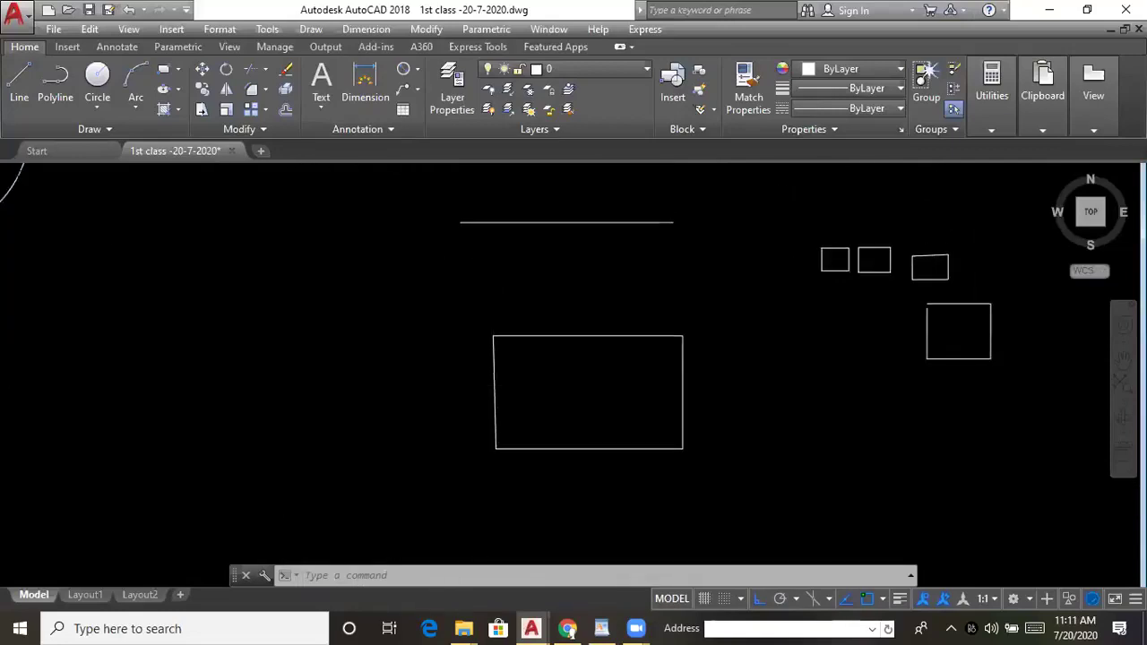
- Draw a rectangle with the REC command to the left of the large rectangle, leaving nothing selected
type("rec")
key("Return")
left_click(225, 361)
left_click(350, 416)
middle_click_drag(283, 418, 317, 422)
scroll(317, 421, "up", 2)
left_click(317, 409)
left_click(318, 411)
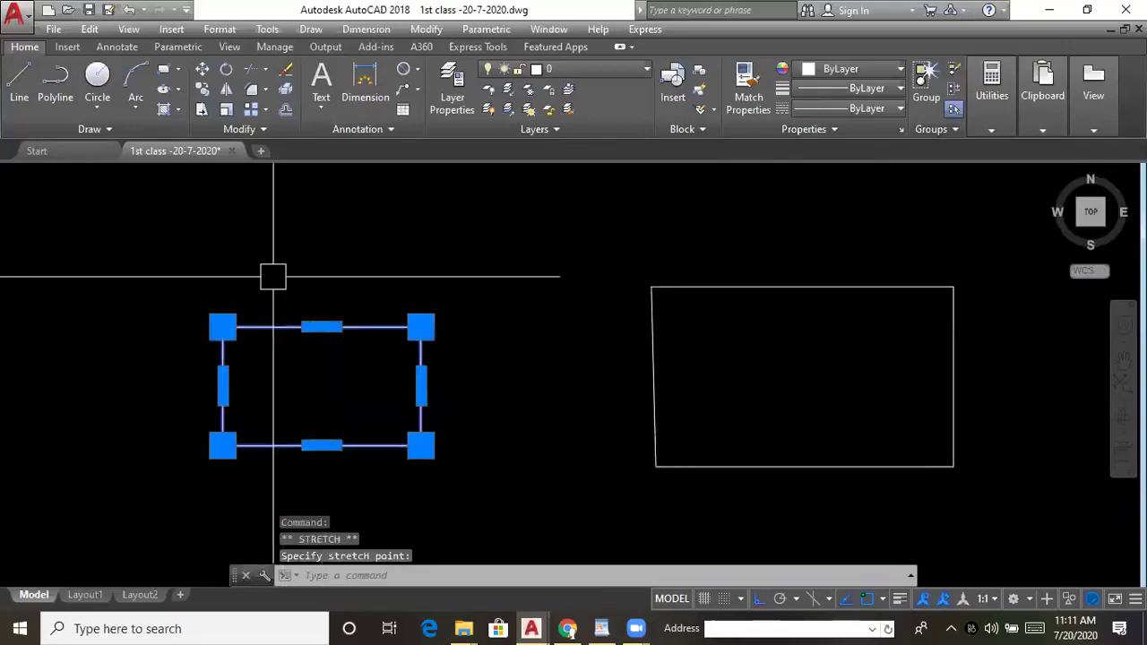
key("Escape")
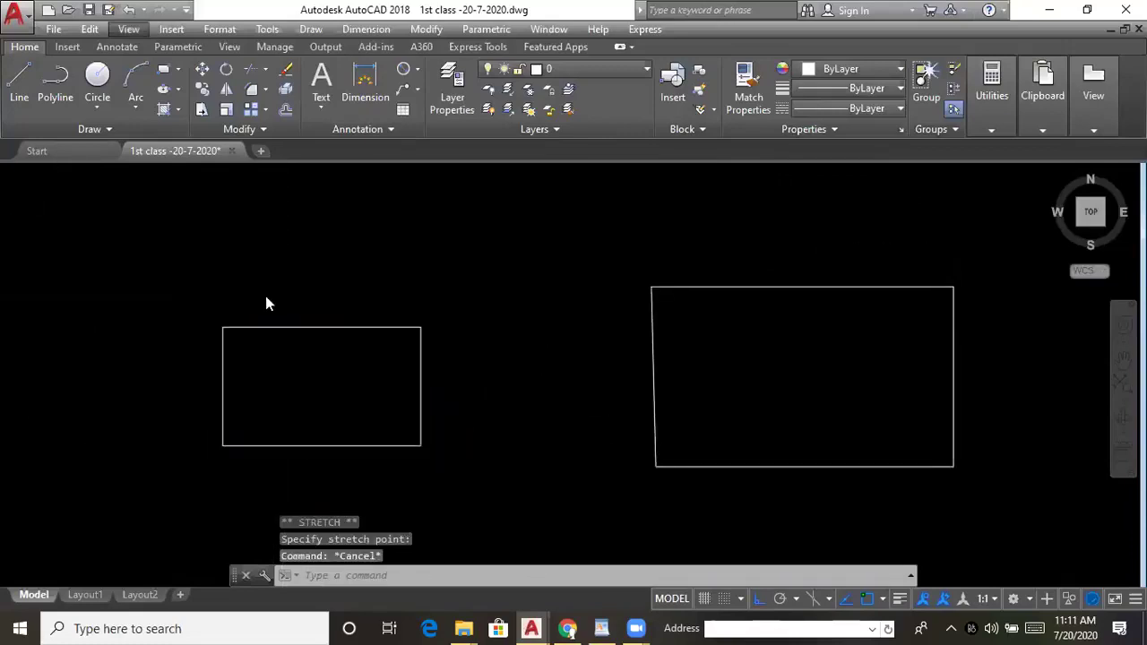
- Draw a three-point arc through the new rectangle's lower-left corner, top midpoint and lower-right corner, and delete the rectangle
left_click(135, 106)
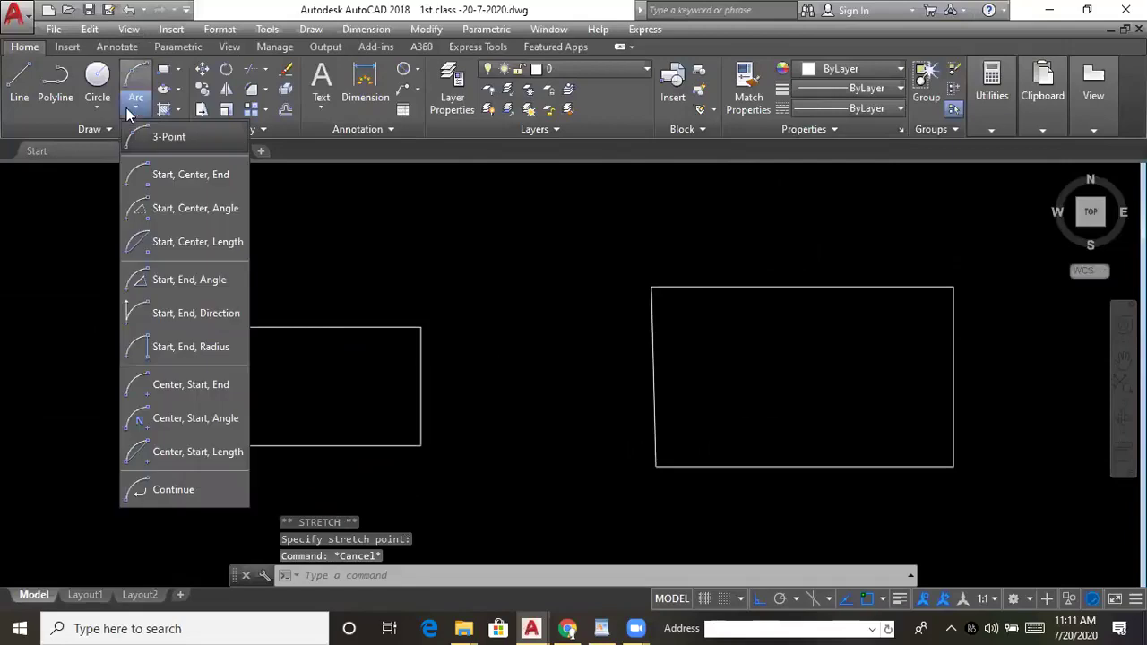
left_click(169, 139)
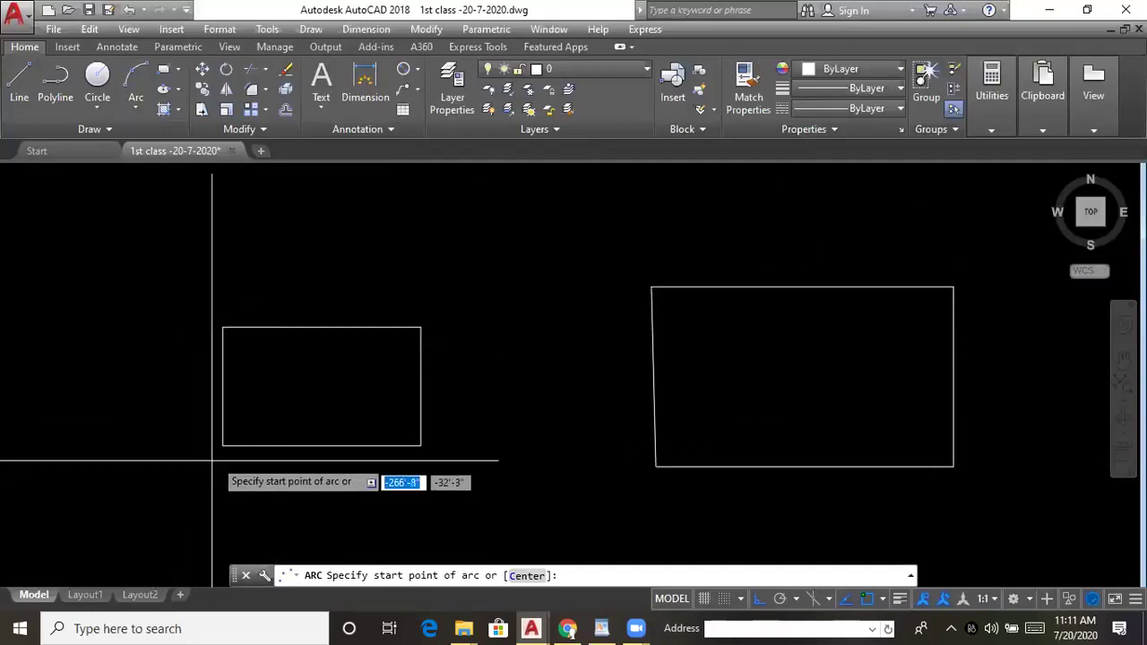
left_click(222, 445)
left_click(321, 327)
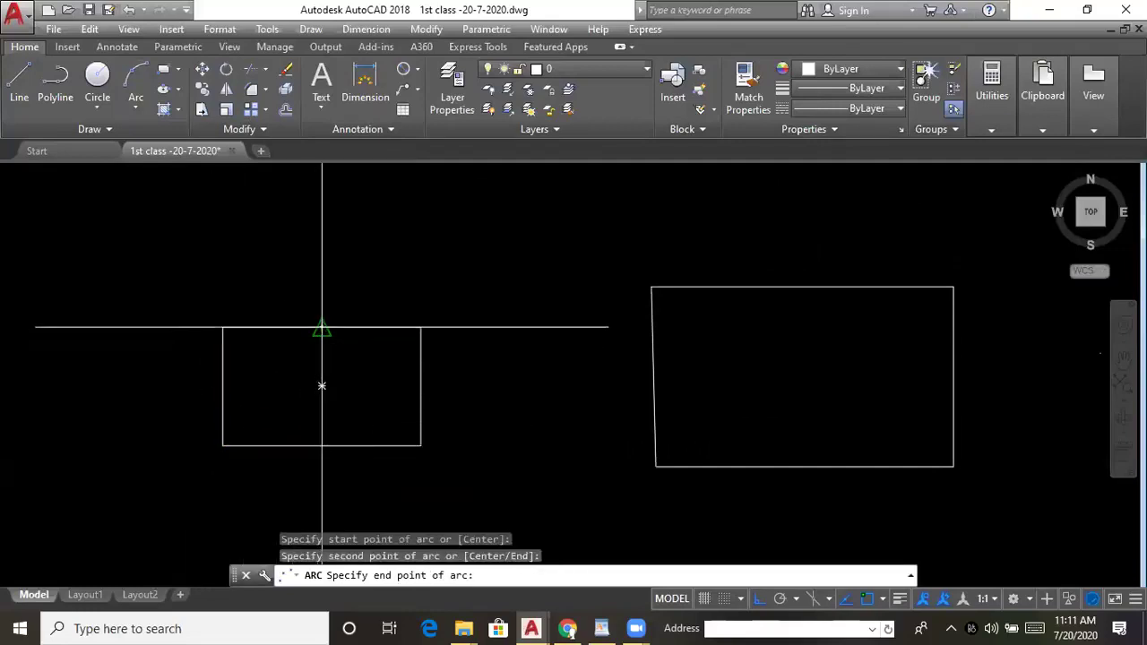
left_click(421, 446)
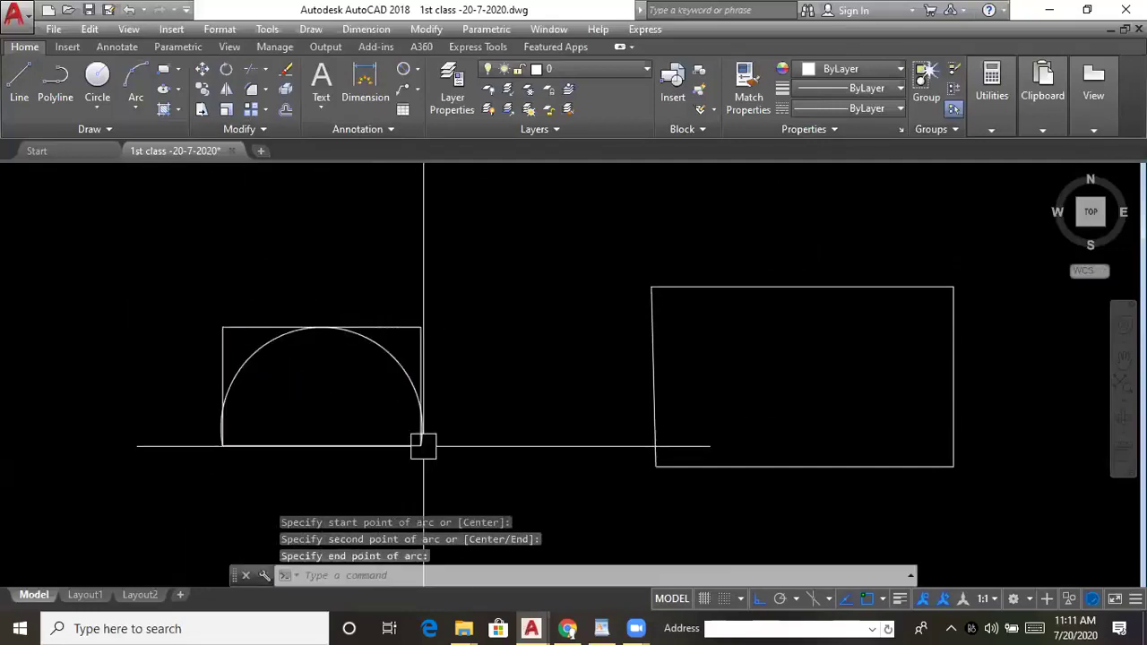
left_click(420, 341)
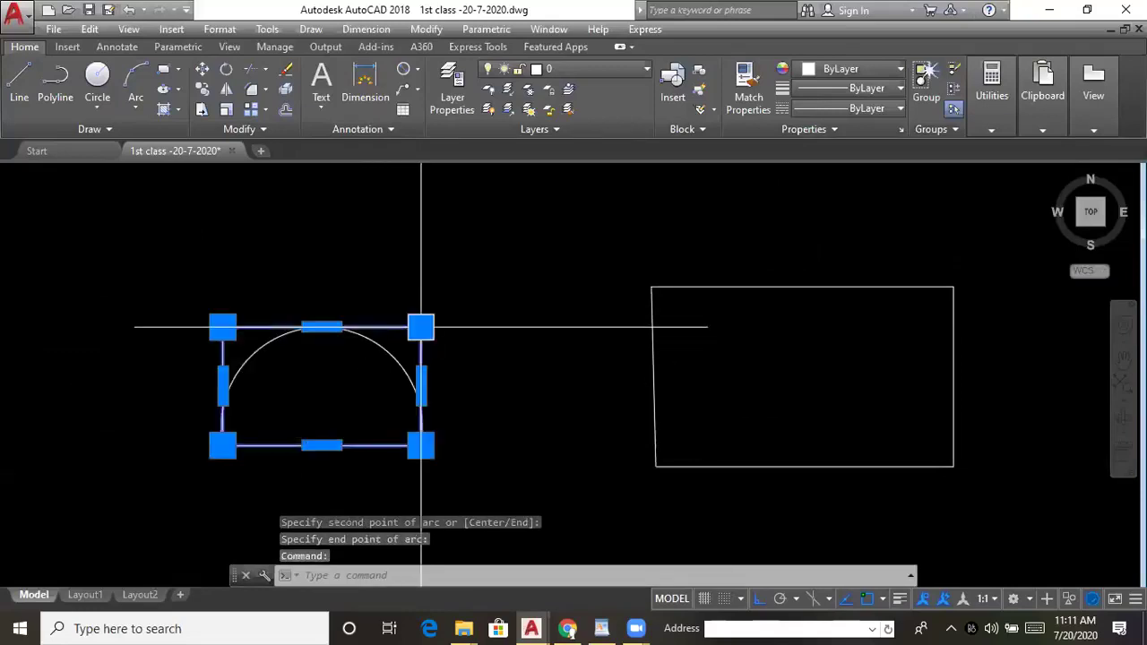
key("Delete")
- Examine the semicircle-like arc beside the large rectangle, both up close and in the overall drawing
scroll(401, 376, "up", 2)
scroll(400, 377, "down", 4)
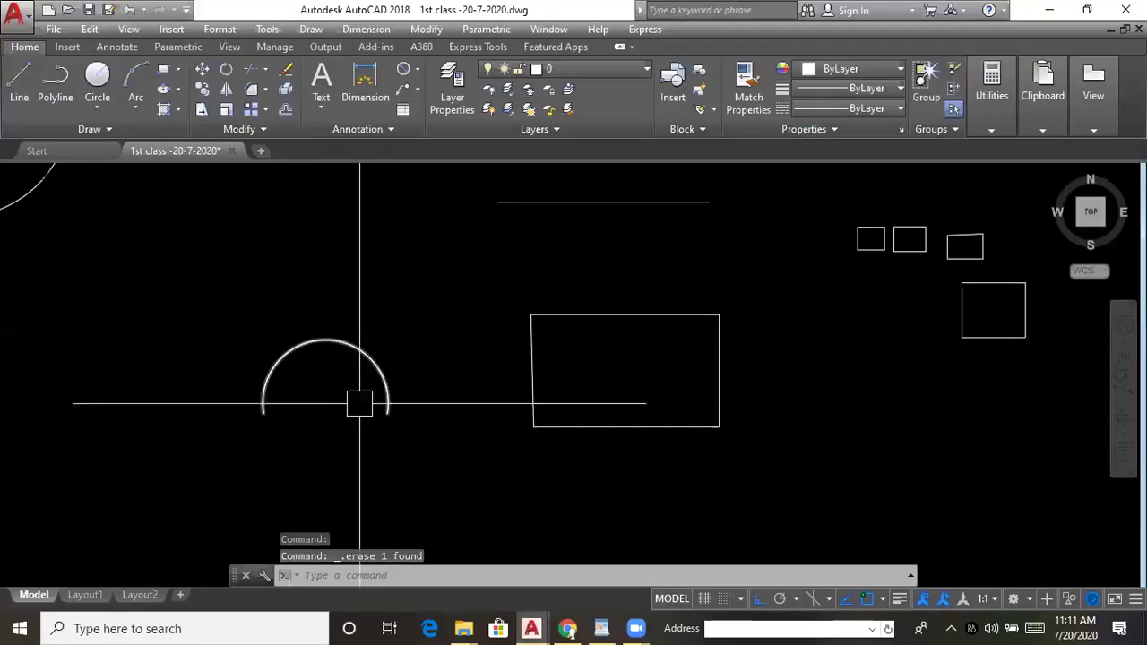
scroll(363, 365, "down", 2)
scroll(340, 385, "up", 4)
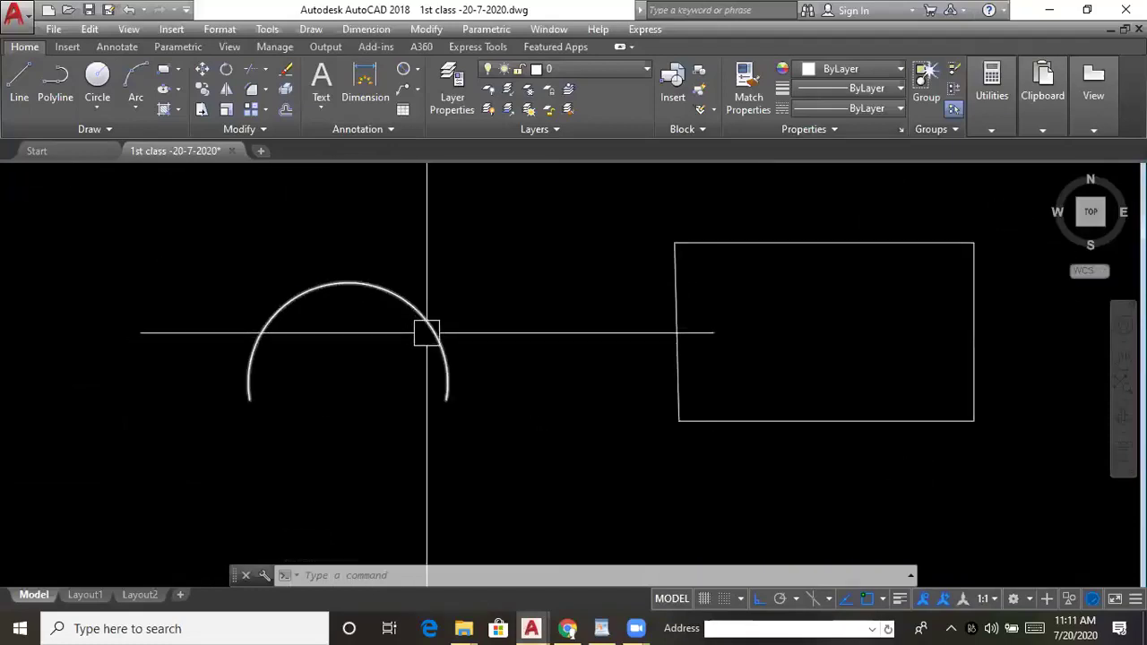
scroll(392, 358, "down", 4)
scroll(398, 389, "up", 4)
scroll(398, 389, "down", 6)
scroll(399, 358, "up", 6)
middle_click_drag(402, 387, 361, 381)
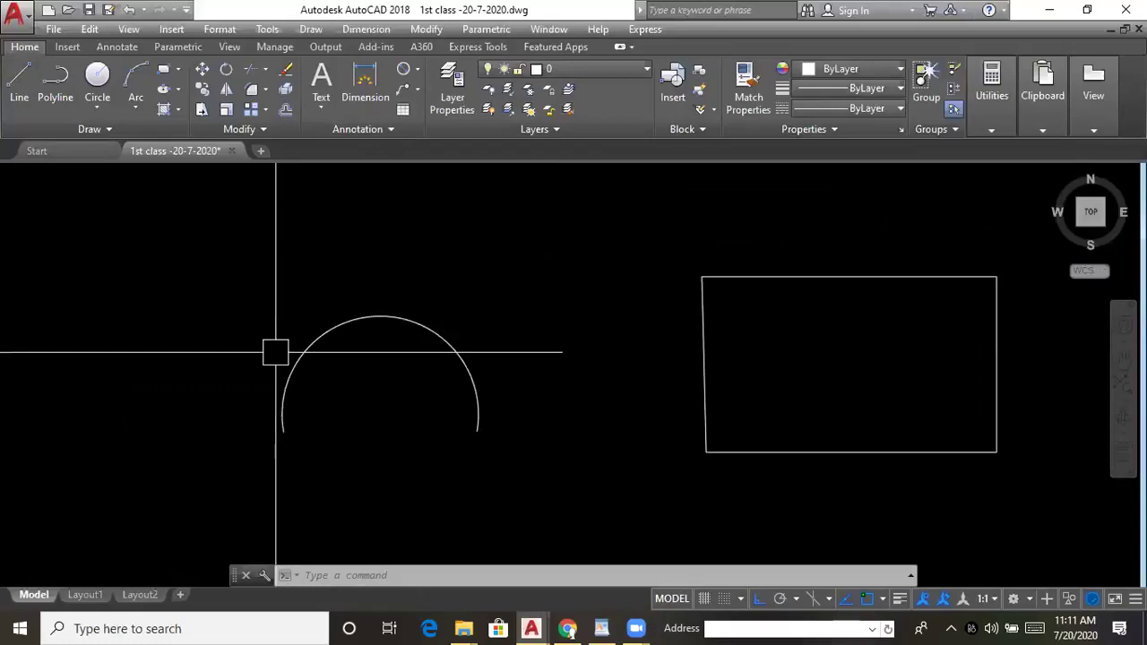
- Draw a smaller three-point arc with the A command, above and to the left of the semicircle-like arc
type("a")
key("Return")
left_click(200, 321)
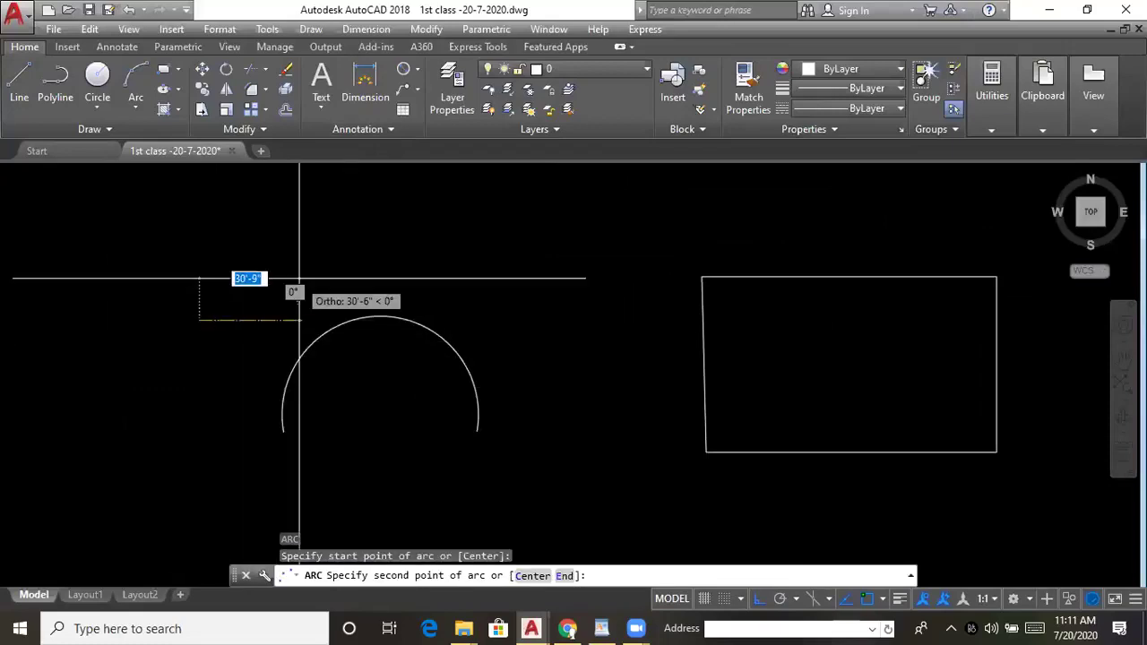
left_click(300, 277)
left_click(278, 232)
scroll(484, 323, "down", 4)
scroll(480, 338, "up", 4)
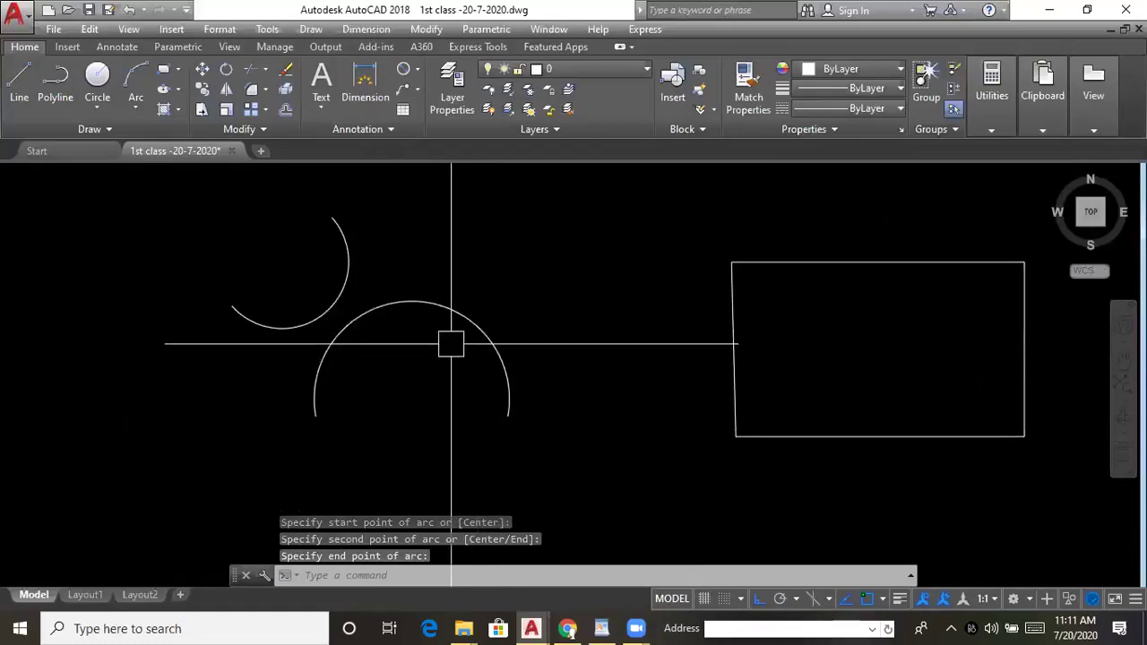
scroll(451, 340, "down", 3)
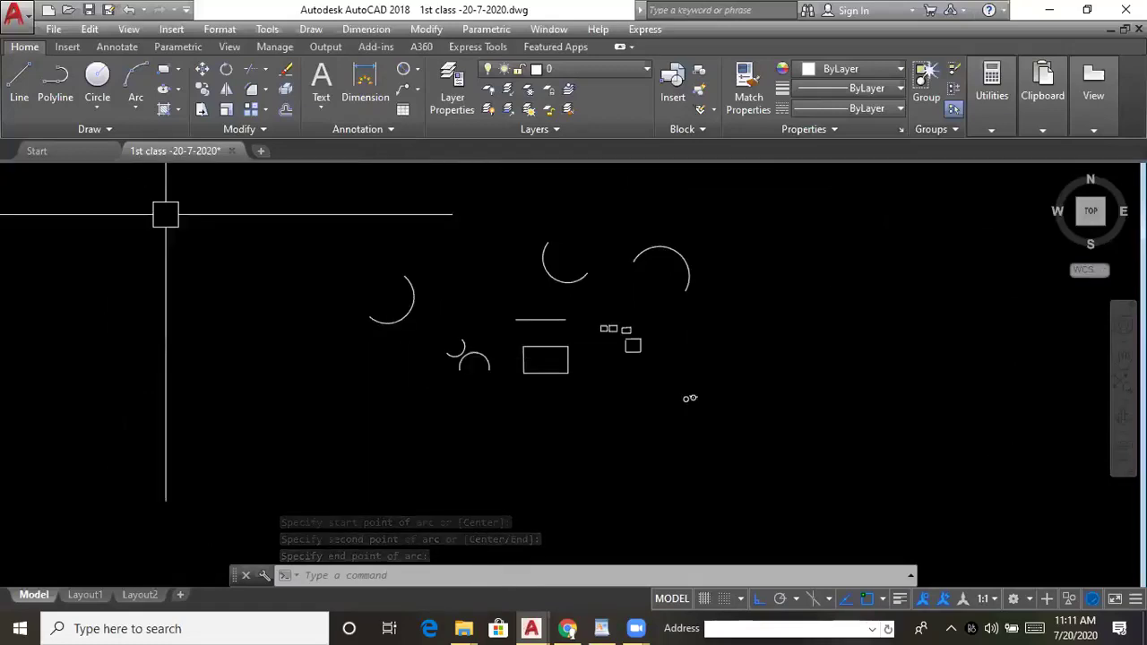
- Review the list of arc methods, from 3-Point to Continue, without starting one
left_click(136, 109)
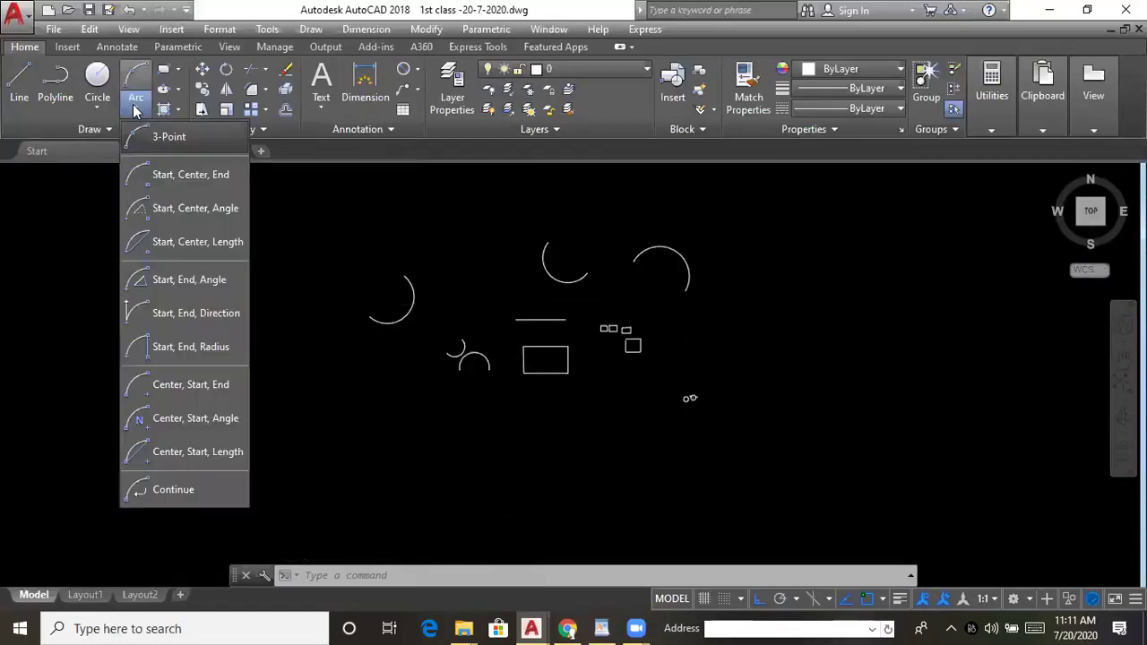
left_click(135, 108)
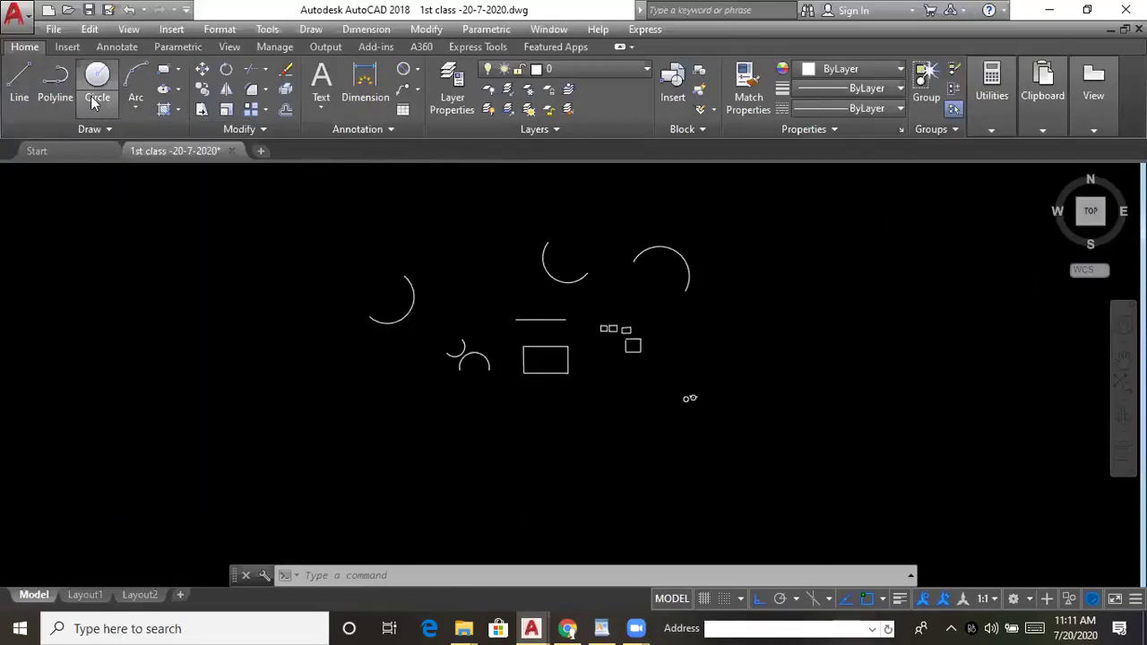
left_click(140, 107)
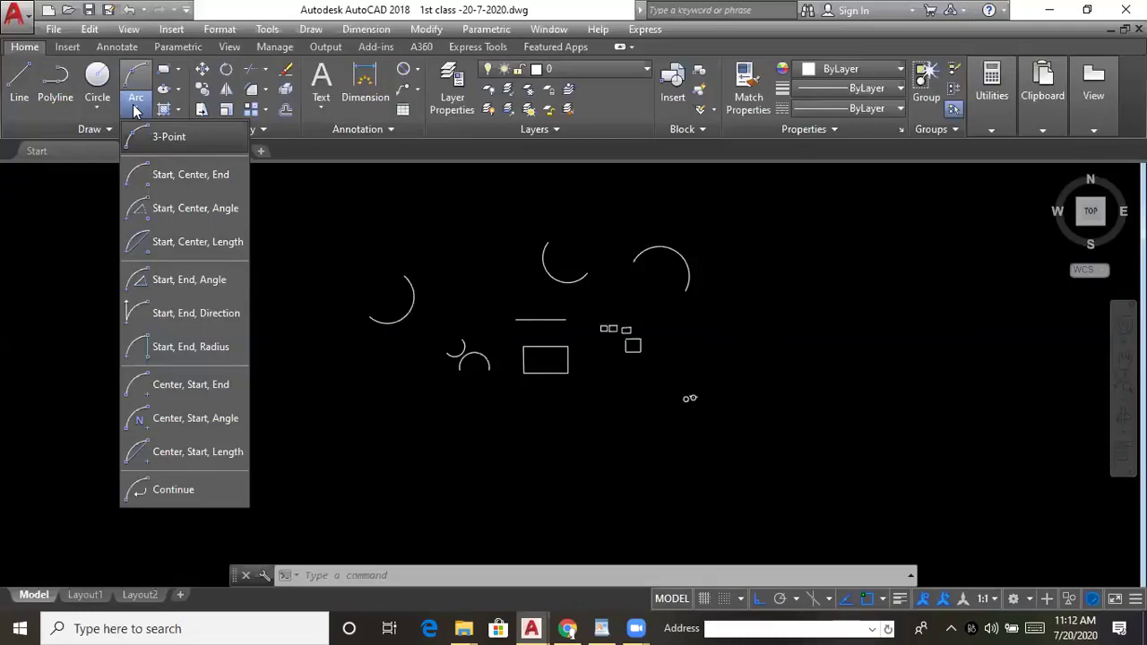
left_click(418, 294)
key("Escape")
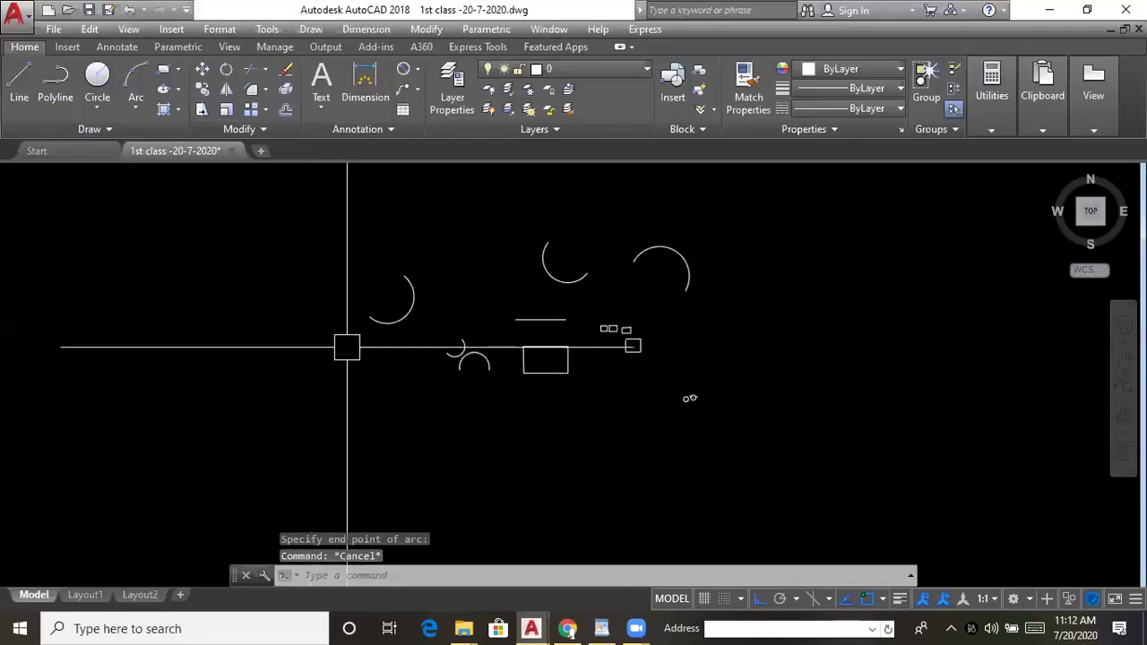
- Examine the two neighbouring small arcs up close, and their position among the surrounding shapes
scroll(468, 333, "up", 2)
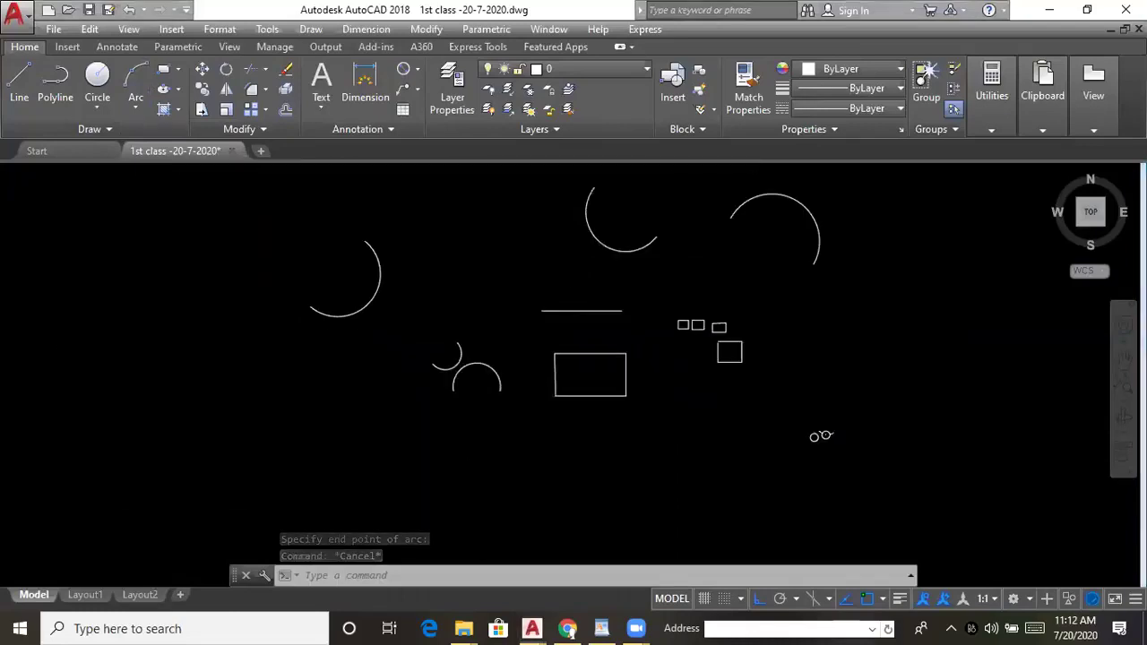
scroll(478, 374, "up", 4)
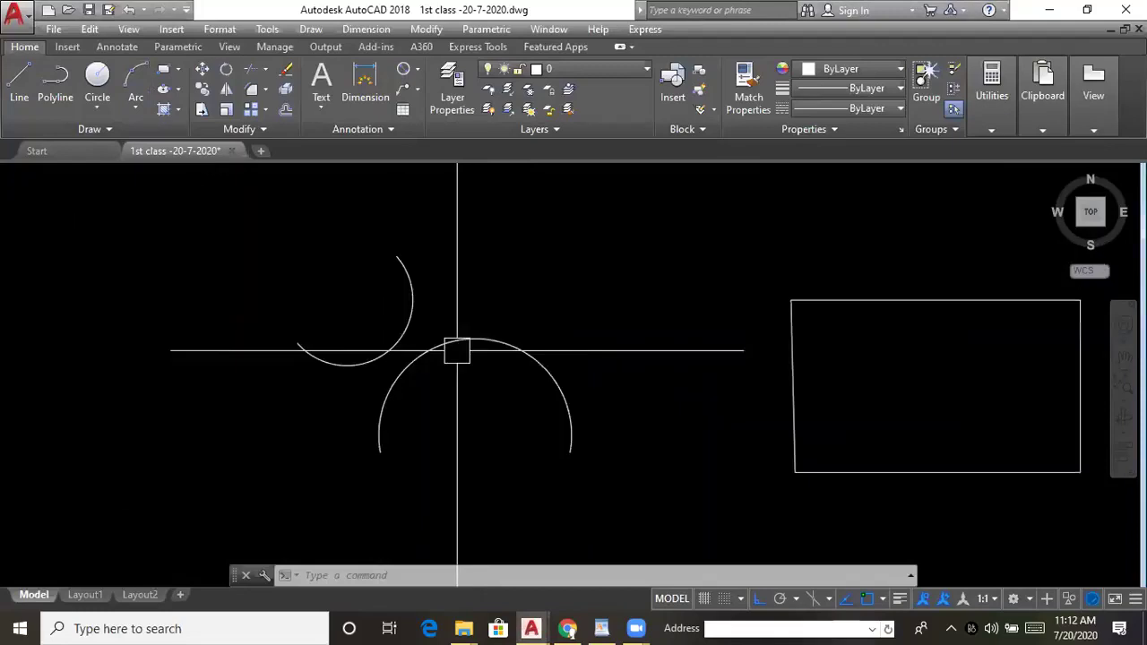
scroll(457, 346, "up", 4)
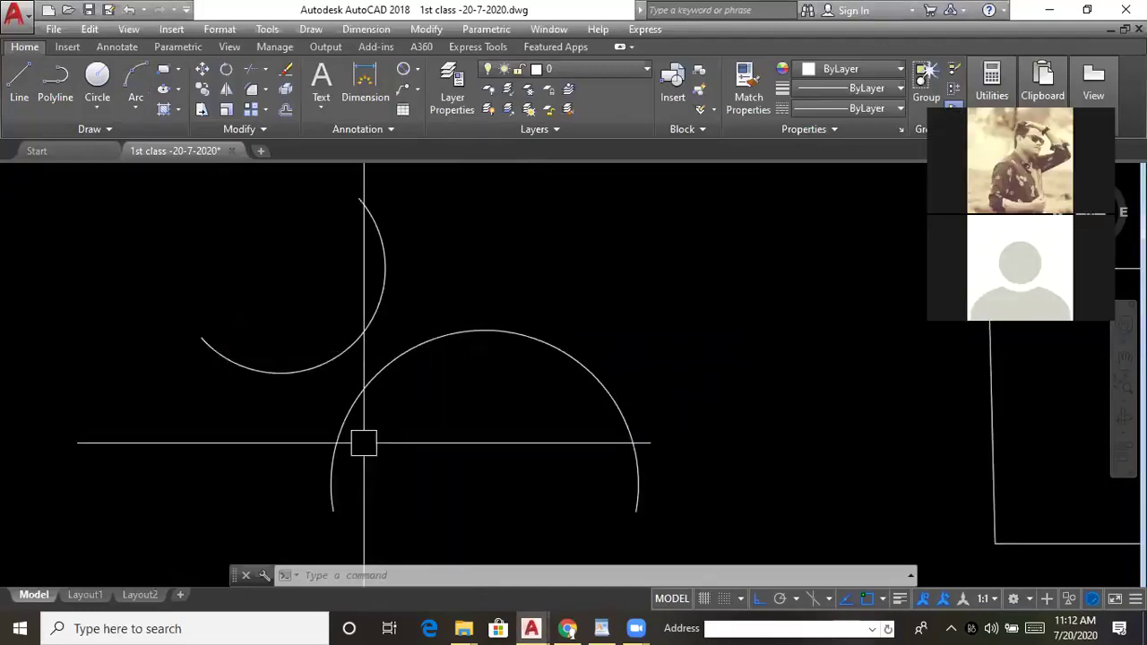
middle_click_drag(364, 443, 293, 378)
middle_click_drag(471, 353, 541, 378)
scroll(456, 414, "down", 6)
scroll(477, 421, "up", 2)
middle_click_drag(612, 408, 509, 395)
middle_click_drag(343, 384, 516, 479)
mouse_move(282, 259)
middle_mouse_down()
mouse_move(364, 313)
mouse_move(348, 268)
middle_mouse_up()
scroll(359, 271, "down", 4)
scroll(418, 427, "up", 2)
middle_click_drag(418, 427, 415, 444)
- Draw a rectangle with the REC command below the two small arcs, clearing any mistyped command first
key("Escape")
key("Escape")
type("RED")
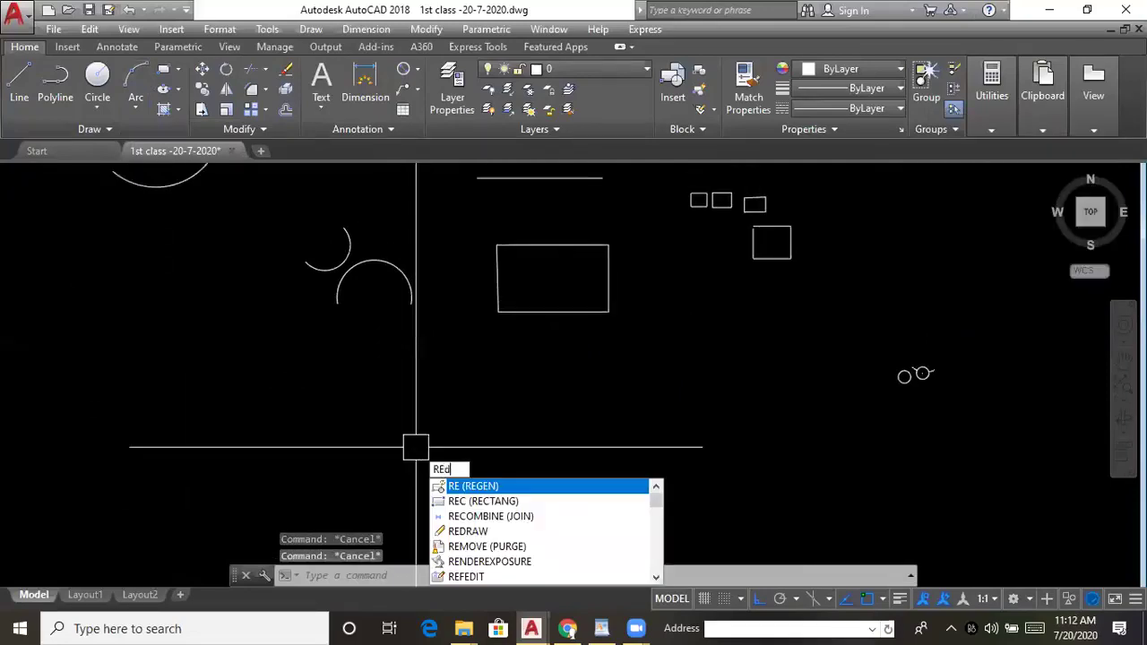
key("Escape")
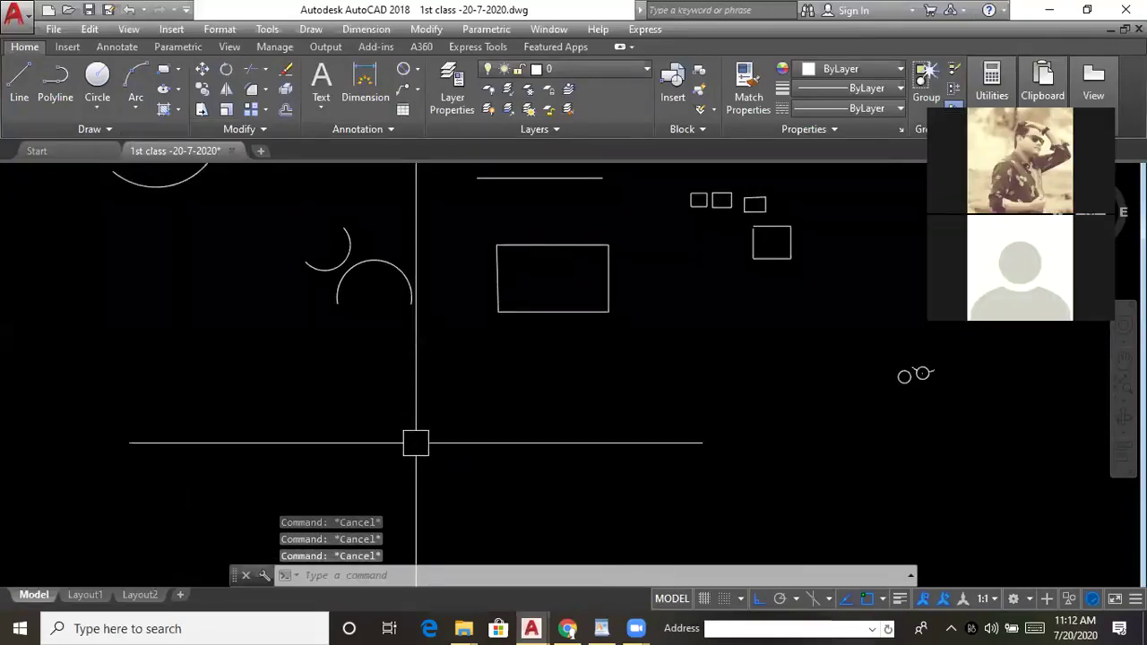
type("rec")
key("Return")
left_click(318, 387)
left_click(415, 443)
middle_click_drag(356, 422, 325, 414)
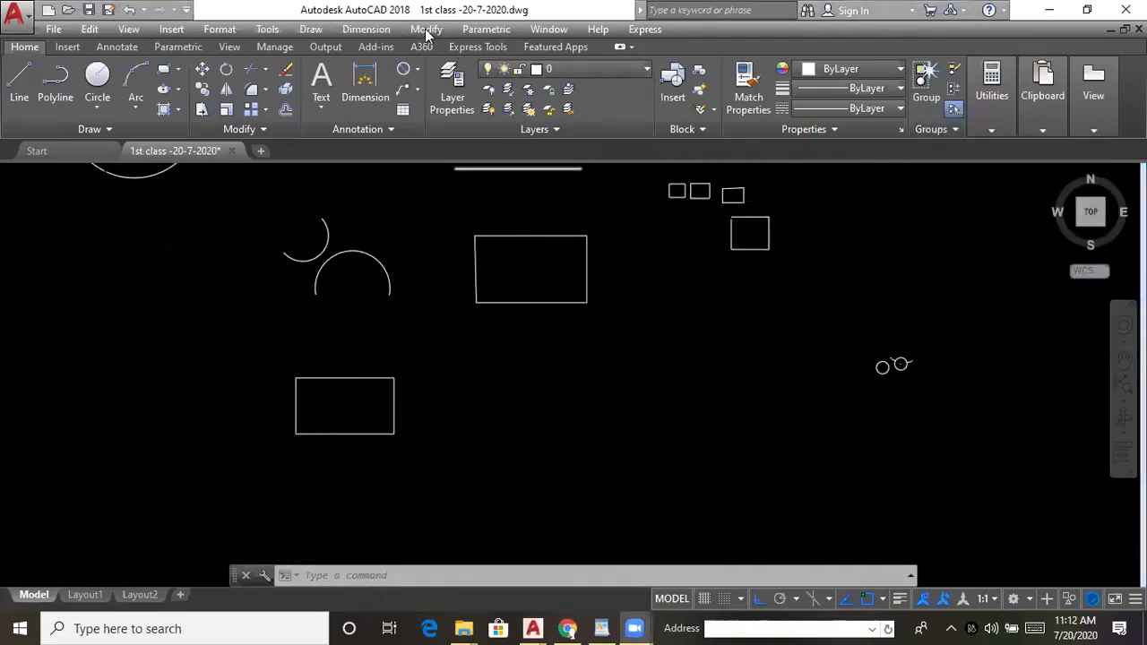
left_click(743, 376)
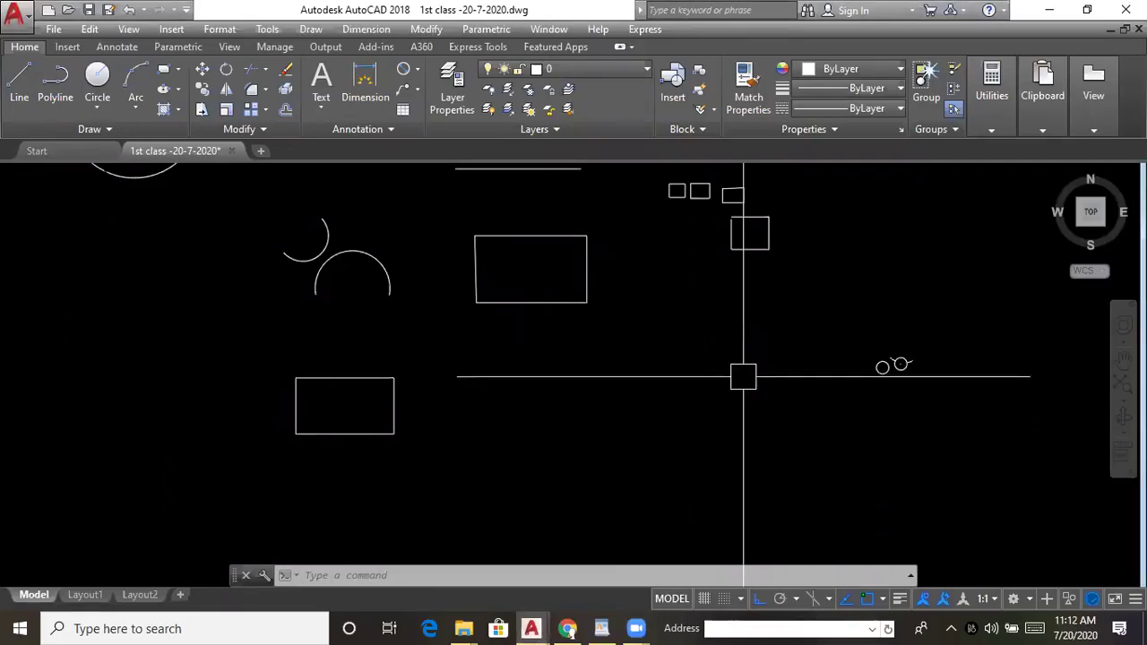
key("Escape")
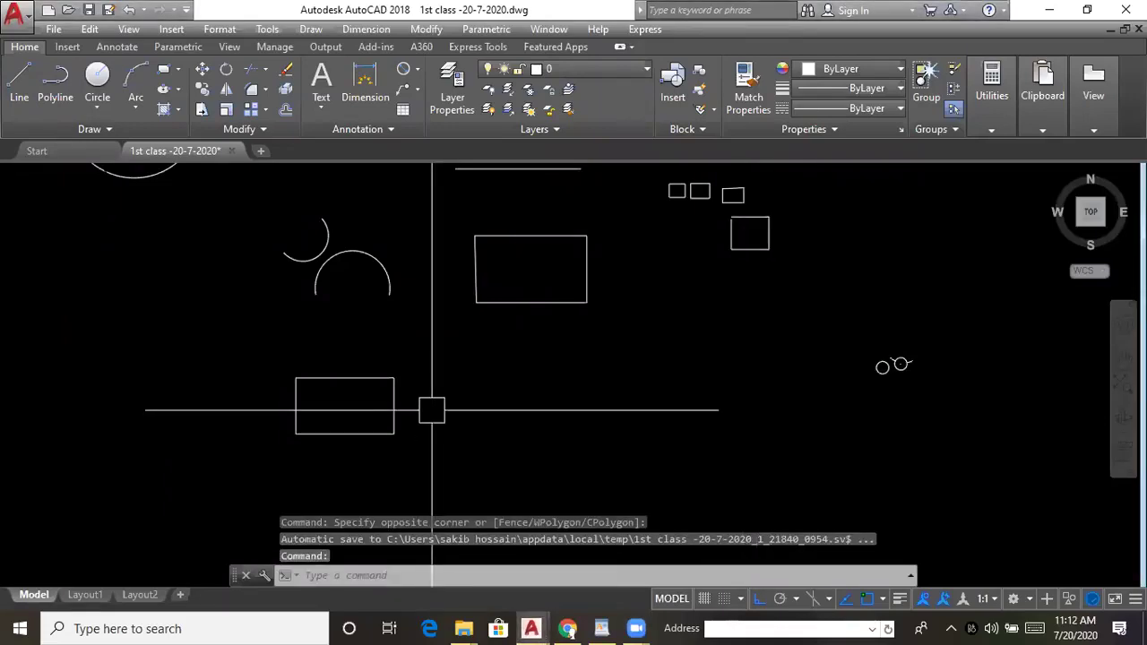
mouse_move(367, 414)
middle_mouse_down()
mouse_move(441, 384)
mouse_move(403, 392)
middle_mouse_up()
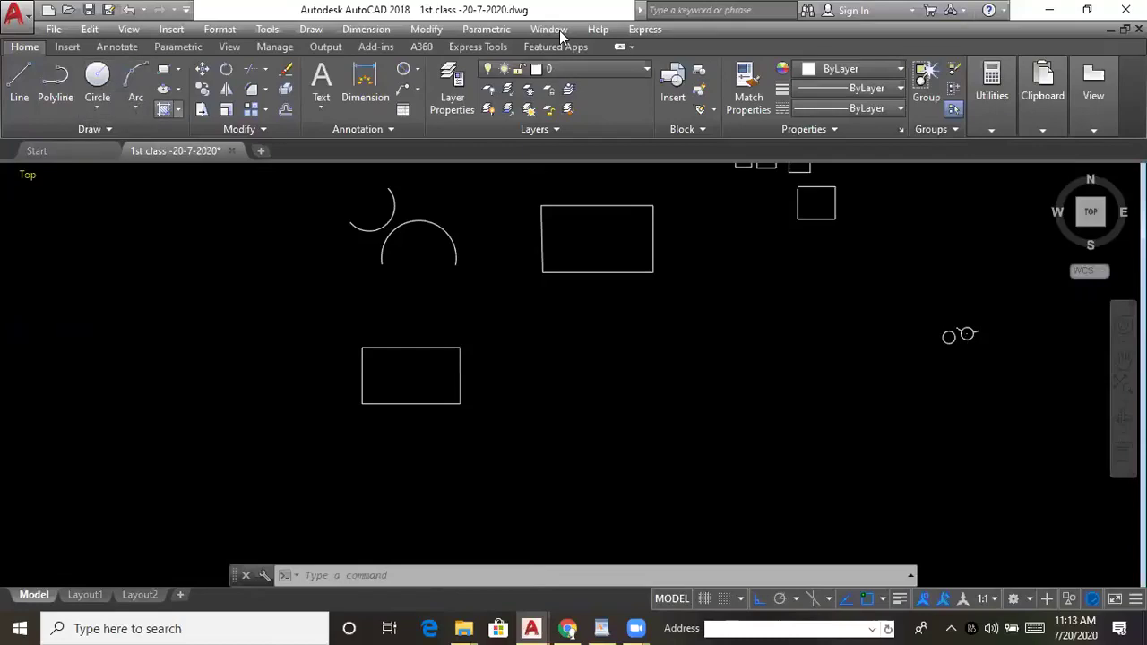
left_click(789, 377)
left_click(748, 357)
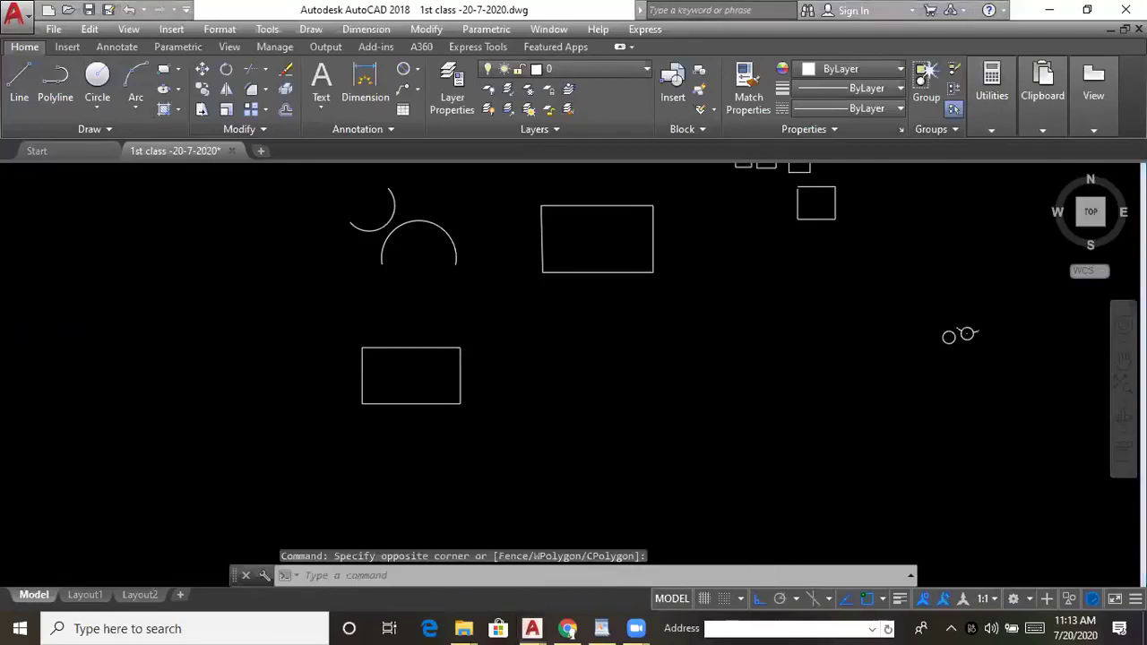
scroll(402, 375, "up", 4)
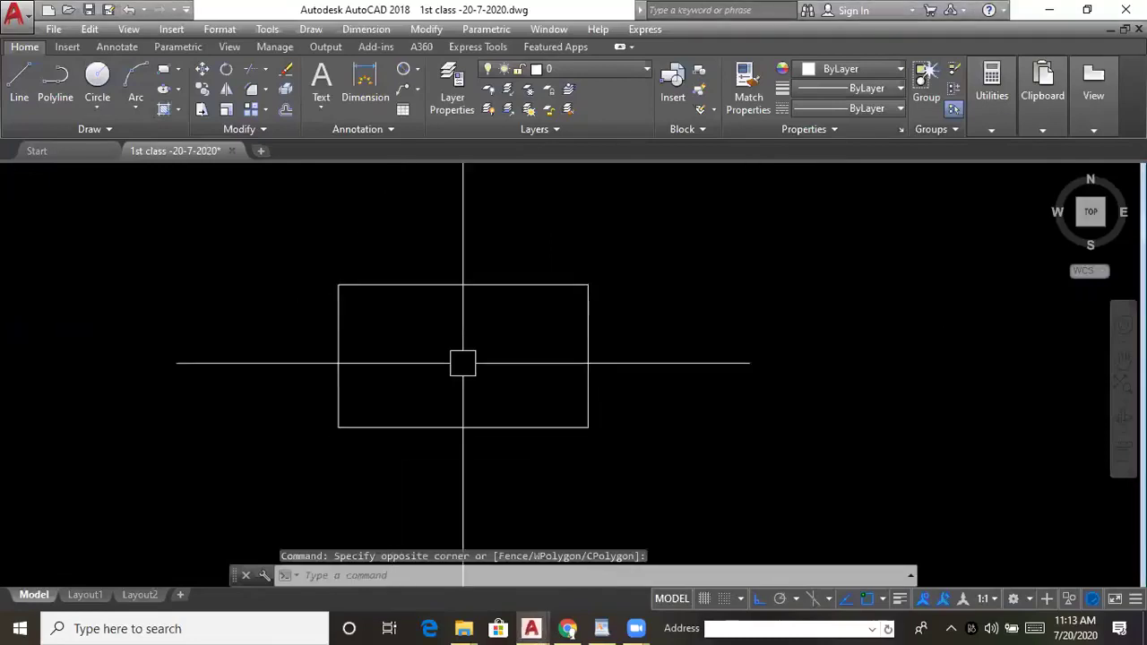
middle_click_drag(460, 356, 475, 351)
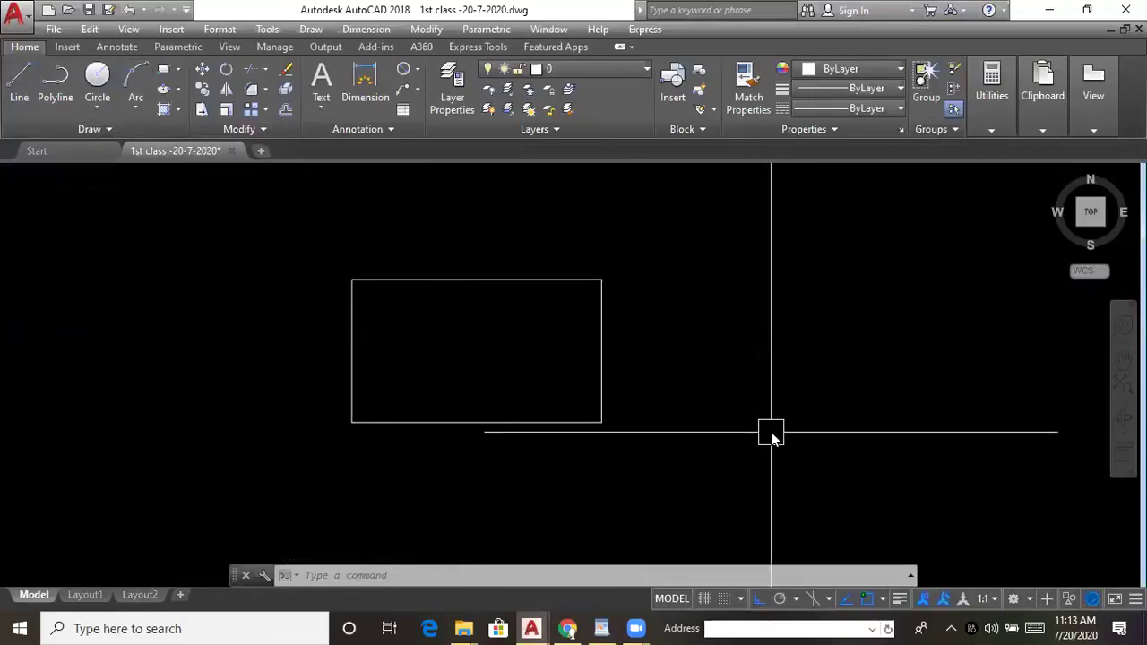
- Draw a smaller rectangle with the REC command beside the existing one, starting level with its upper edge
type("c")
key("Return")
left_click(707, 280)
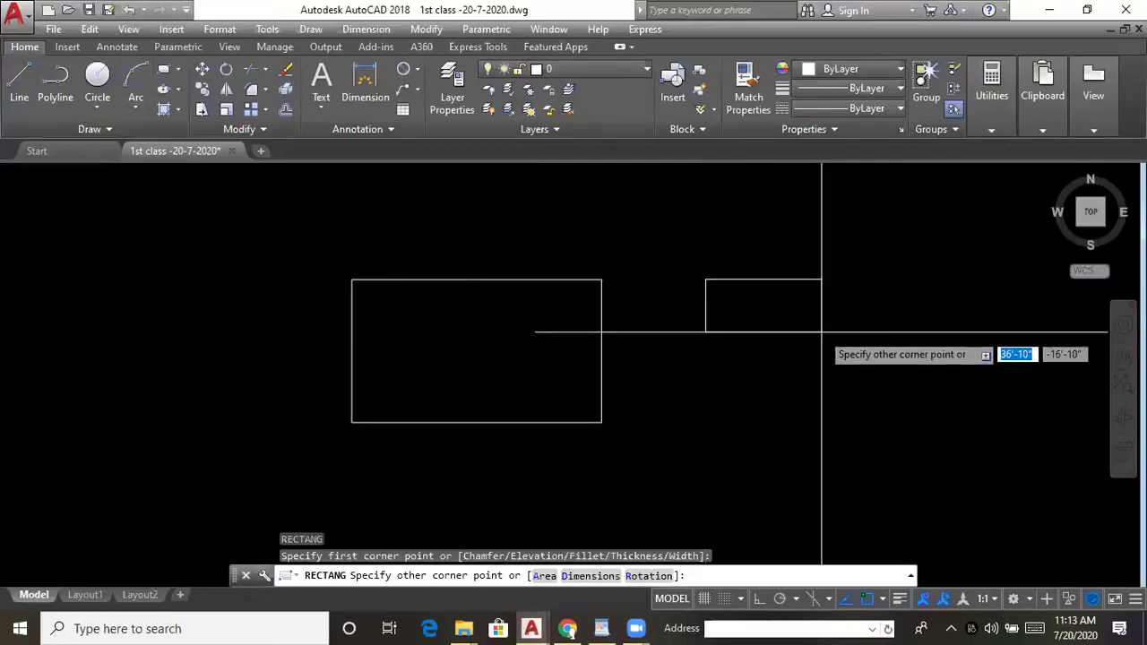
left_click(877, 381)
scroll(896, 323, "up", 3)
middle_click_drag(897, 322, 834, 346)
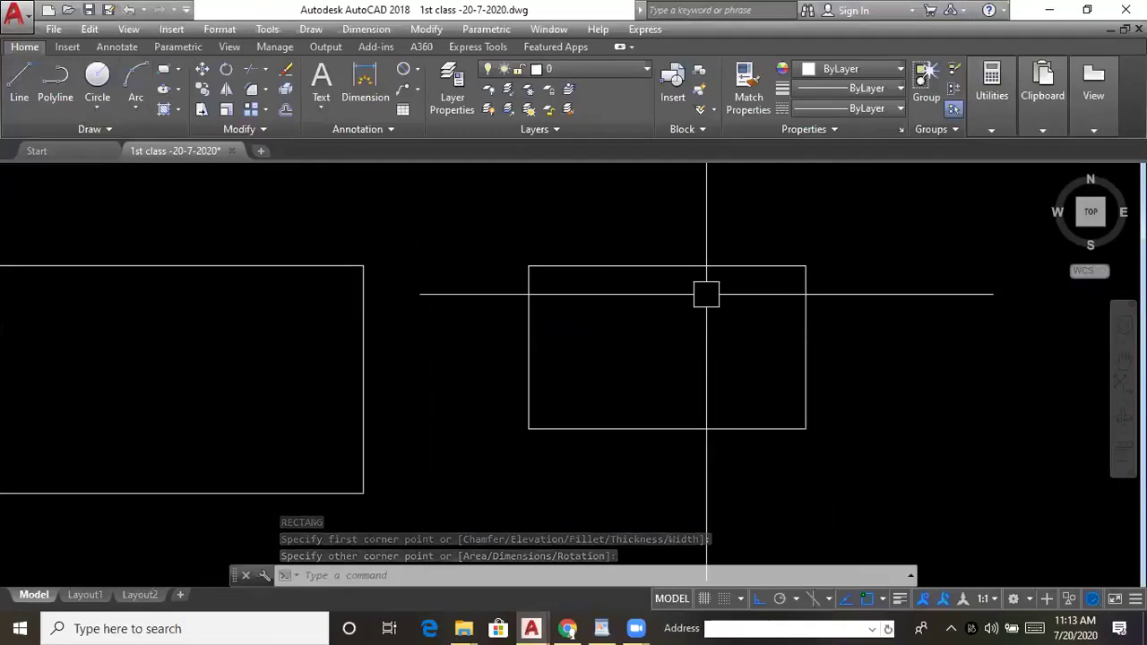
- Draw a three-point arc from the new rectangle's lower-left corner through its upper edge's midpoint to its lower-right corner
left_click(136, 108)
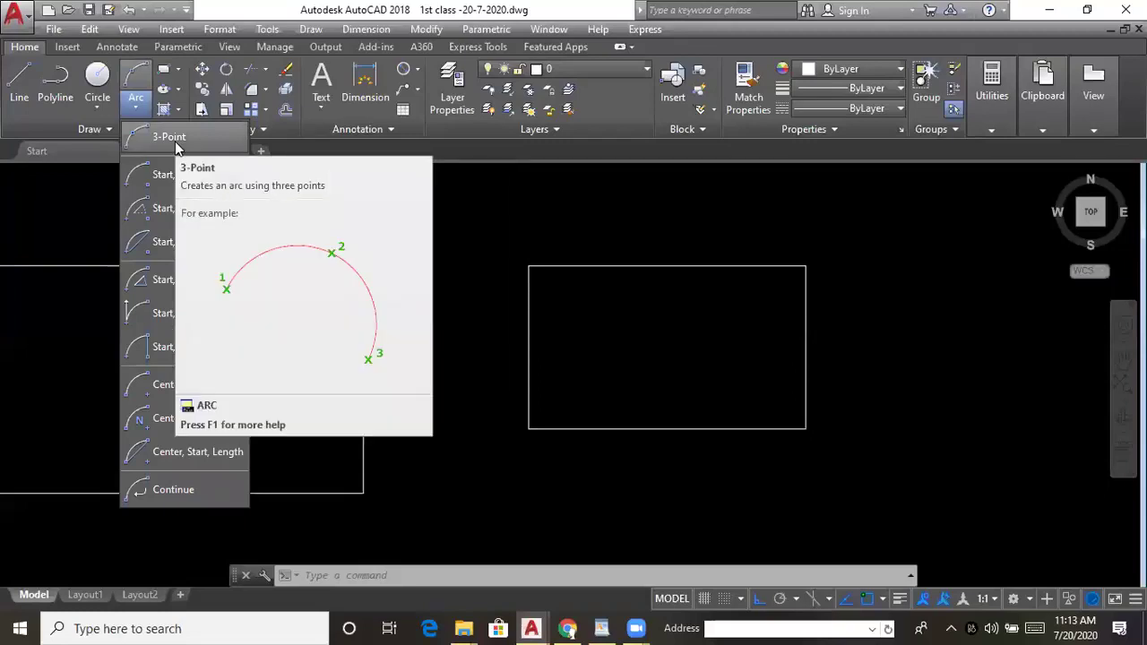
left_click(170, 139)
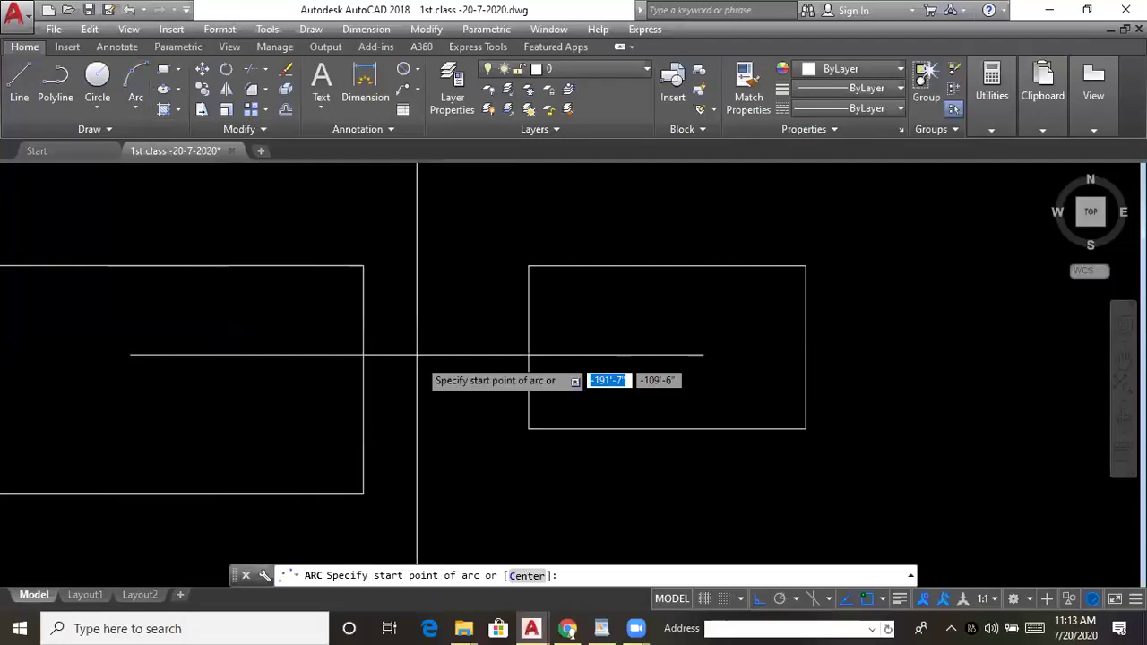
left_click(529, 429)
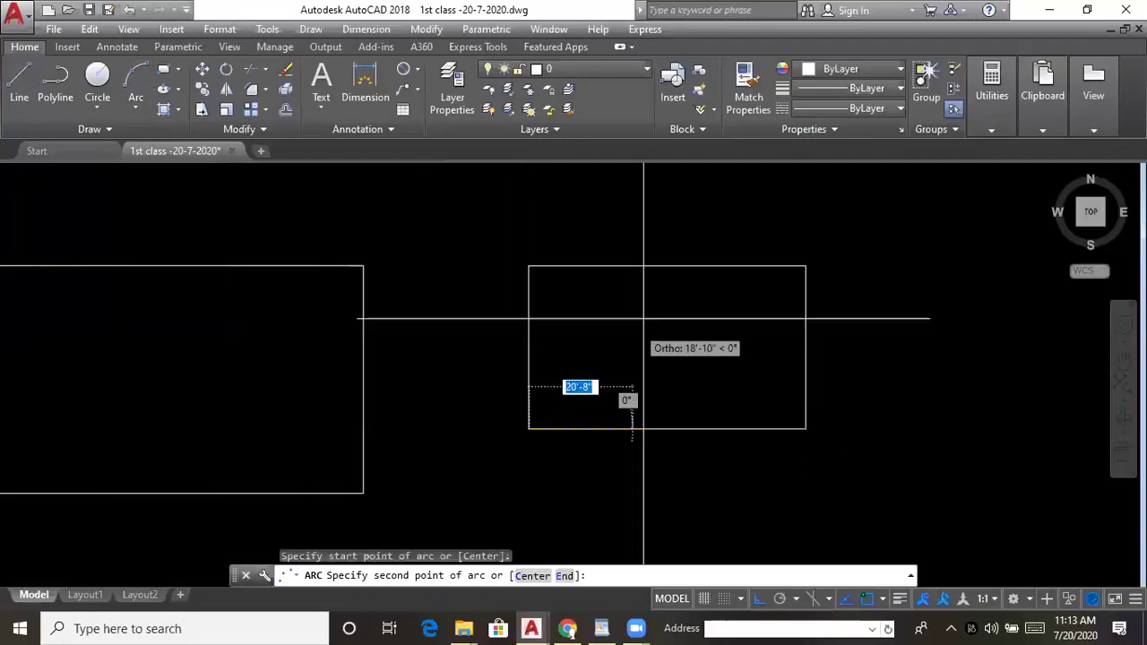
left_click(667, 267)
left_click(806, 422)
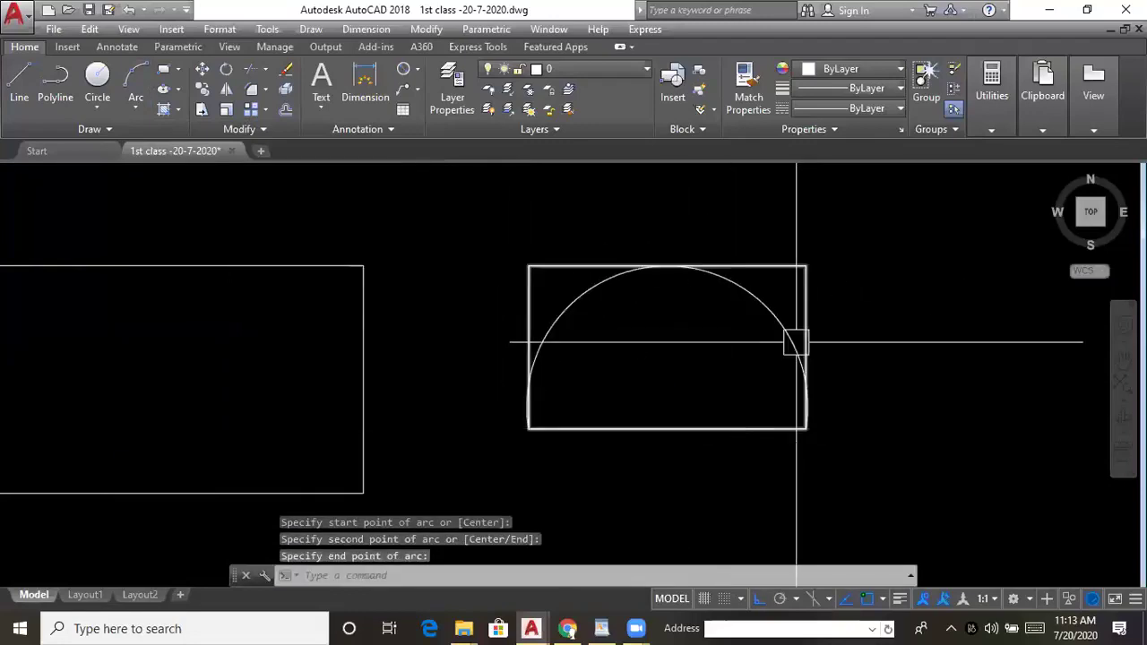
- Delete the rectangle surrounding the new arc, keeping only the arc
left_click(815, 295)
key("Delete")
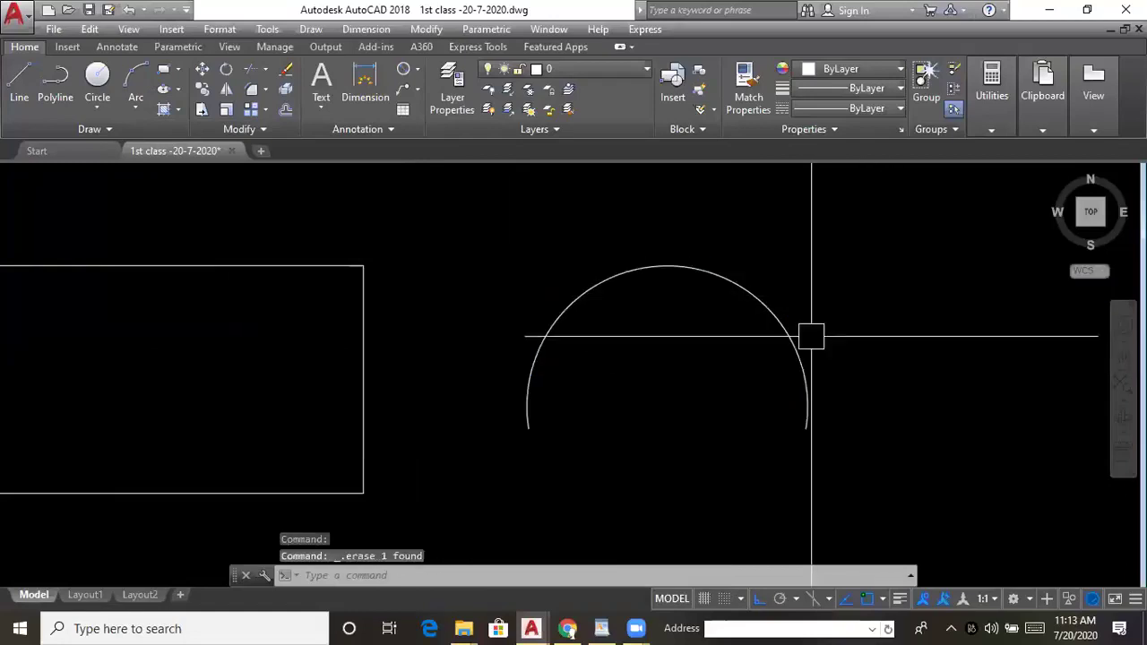
middle_click_drag(701, 340, 668, 289)
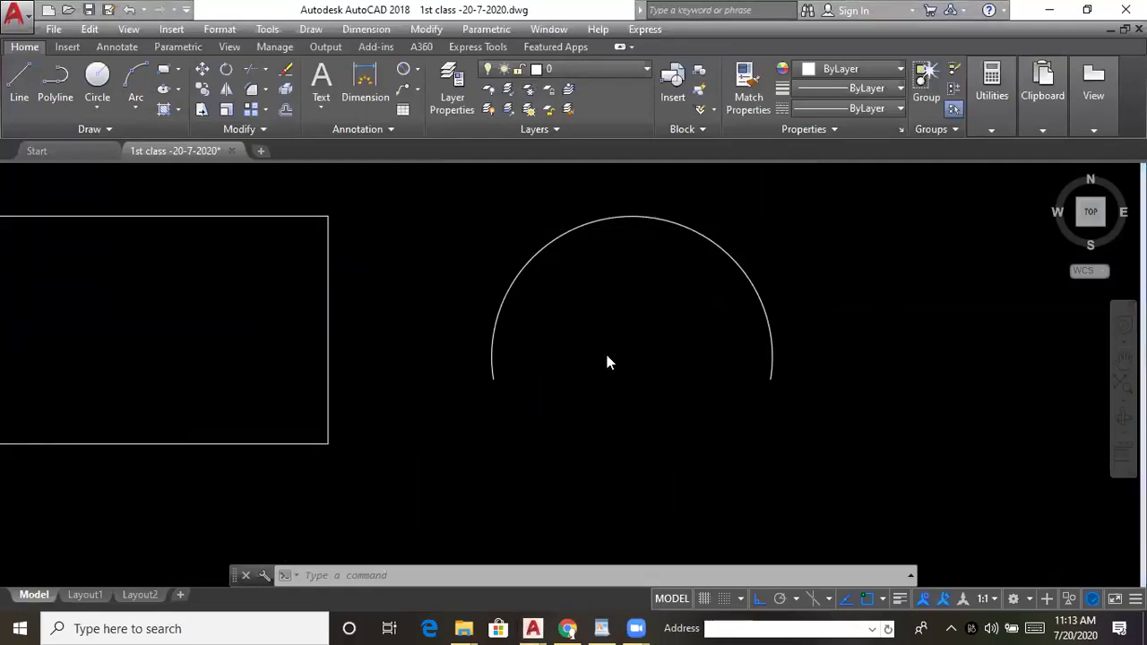
left_click(133, 110)
left_click(133, 110)
middle_click_drag(399, 318, 406, 350)
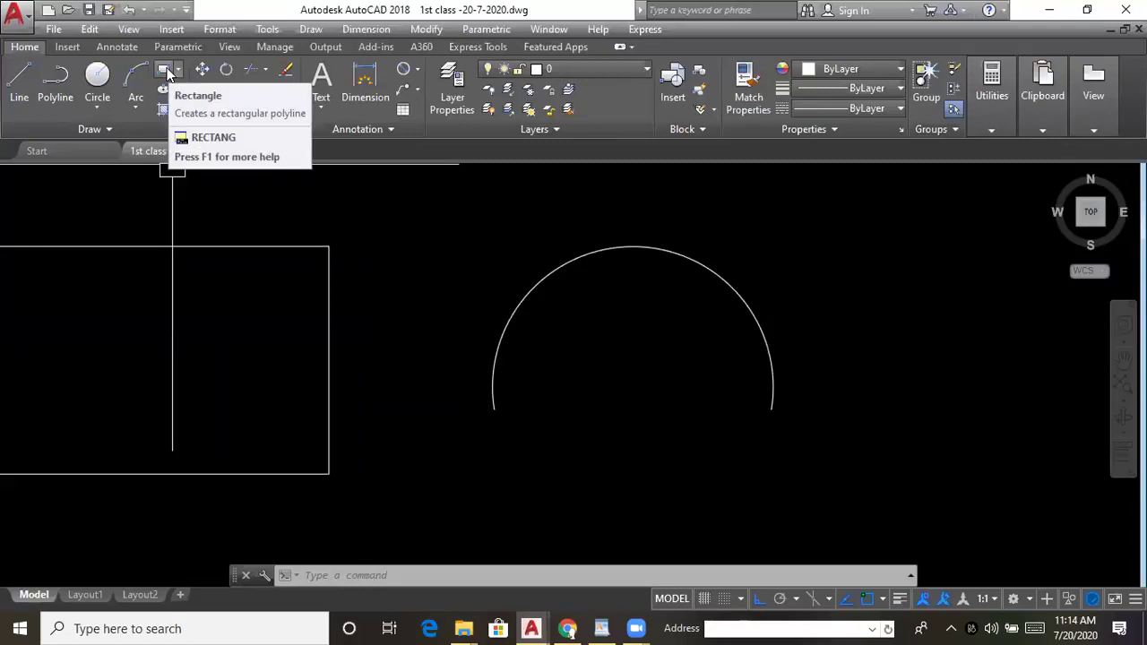
- Draw a rectangle with the Rectangle tool in the empty space below the arc
left_click(179, 69)
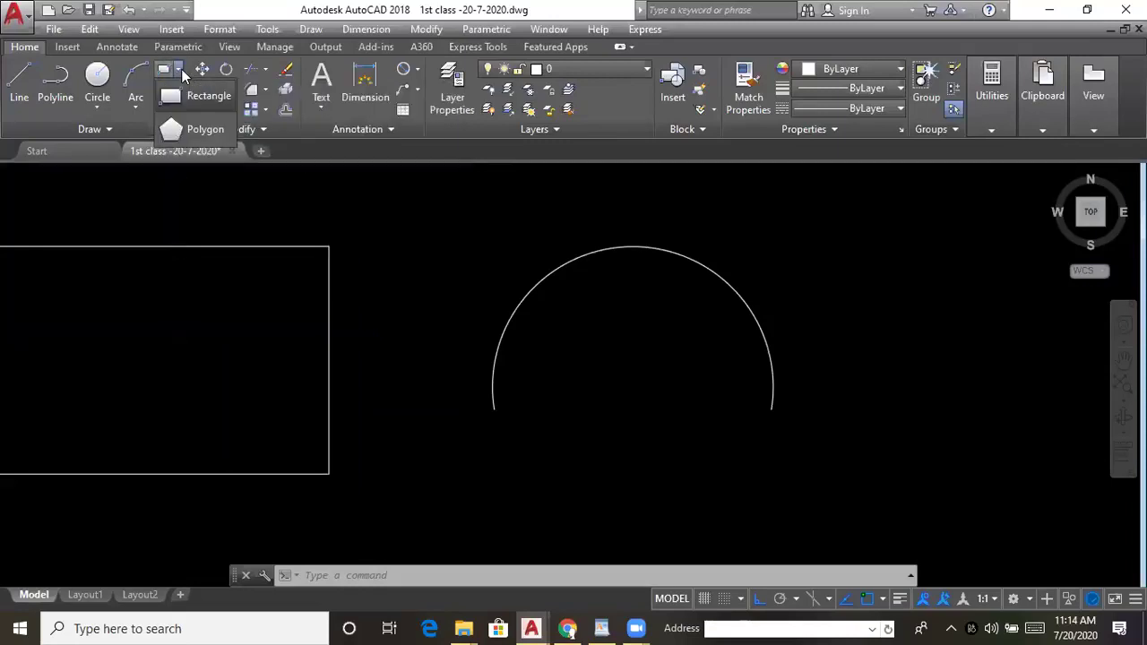
left_click(198, 99)
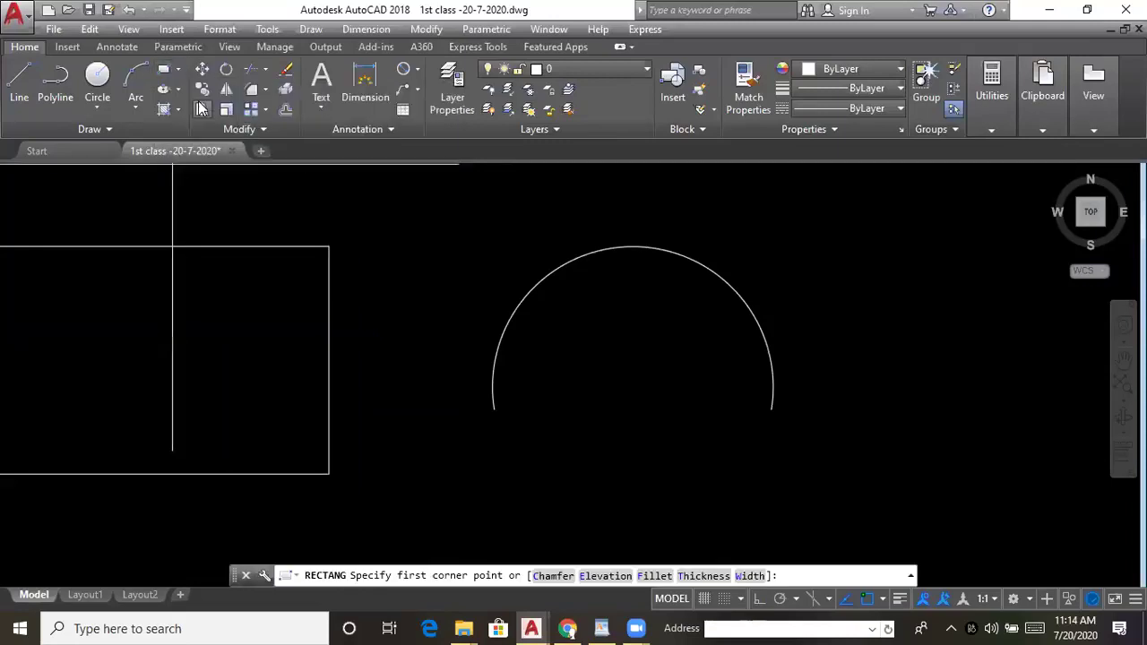
middle_click_drag(578, 387, 476, 271)
left_click(507, 377)
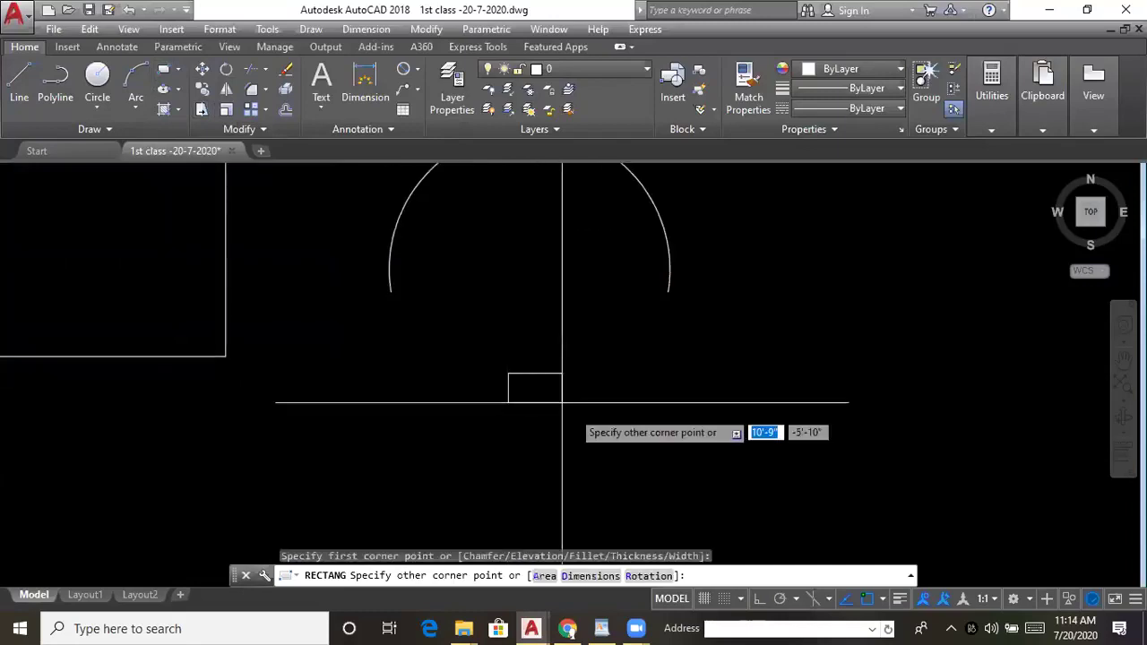
left_click(696, 468)
scroll(692, 366, "up", 2)
middle_click_drag(448, 333, 404, 404)
- Draw a smaller rectangle with the REC command to the right of the one below the arc
left_click(178, 70)
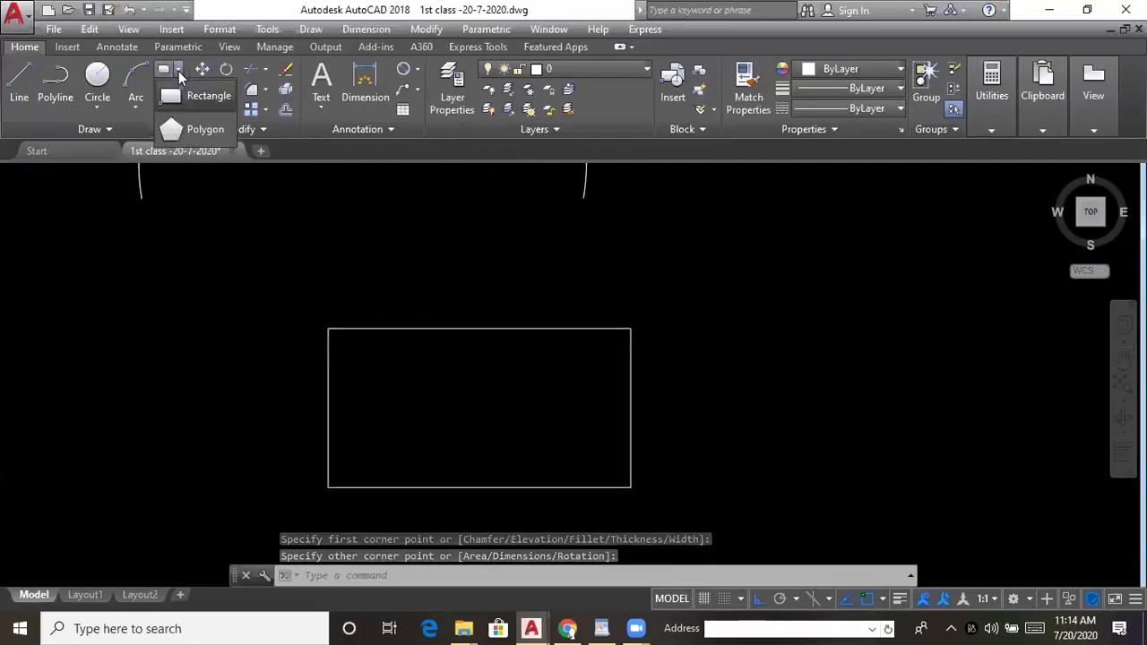
scroll(761, 396, "up", 2)
key("Escape")
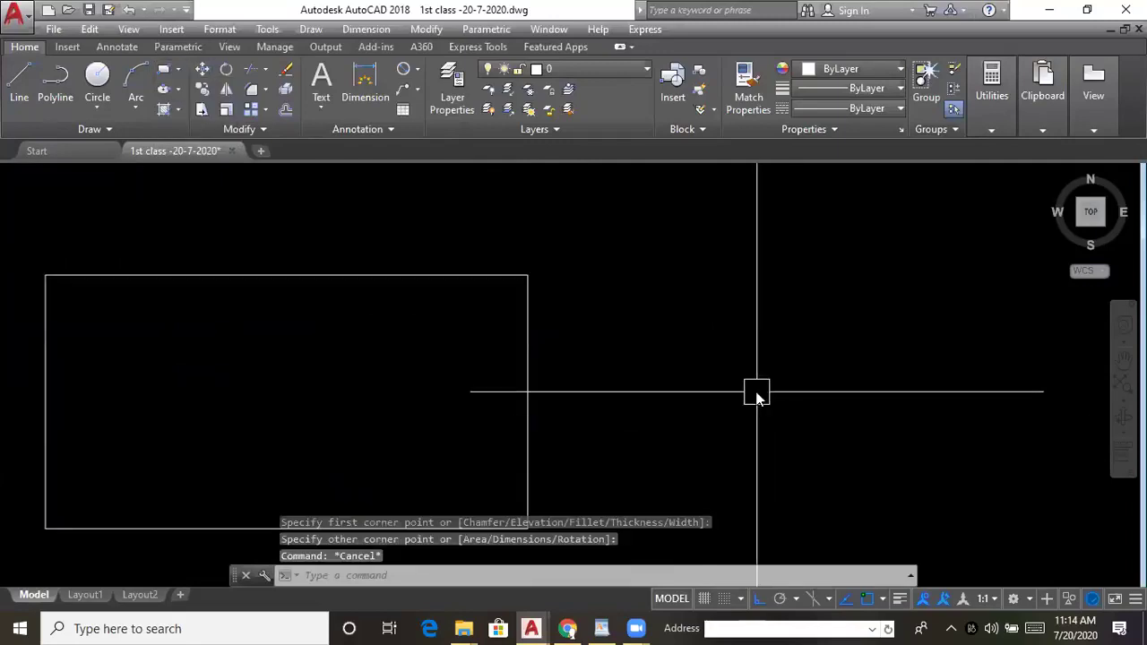
type("rec")
key("Return")
left_click(700, 282)
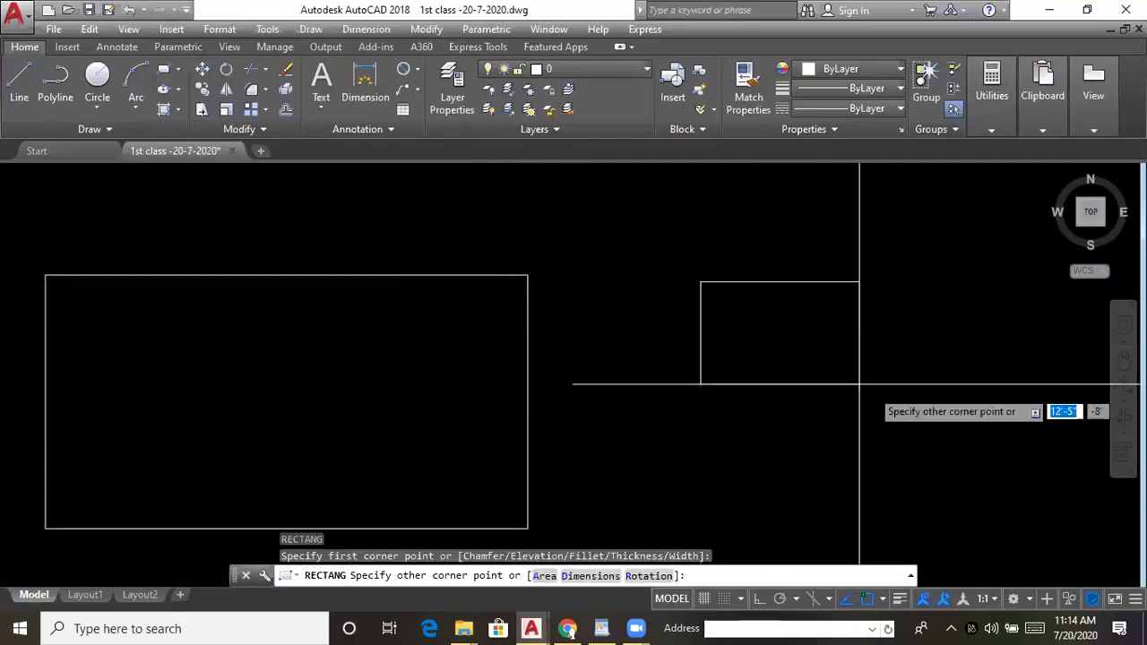
mouse_move(848, 466)
middle_mouse_down()
mouse_move(784, 440)
mouse_move(758, 444)
middle_mouse_up()
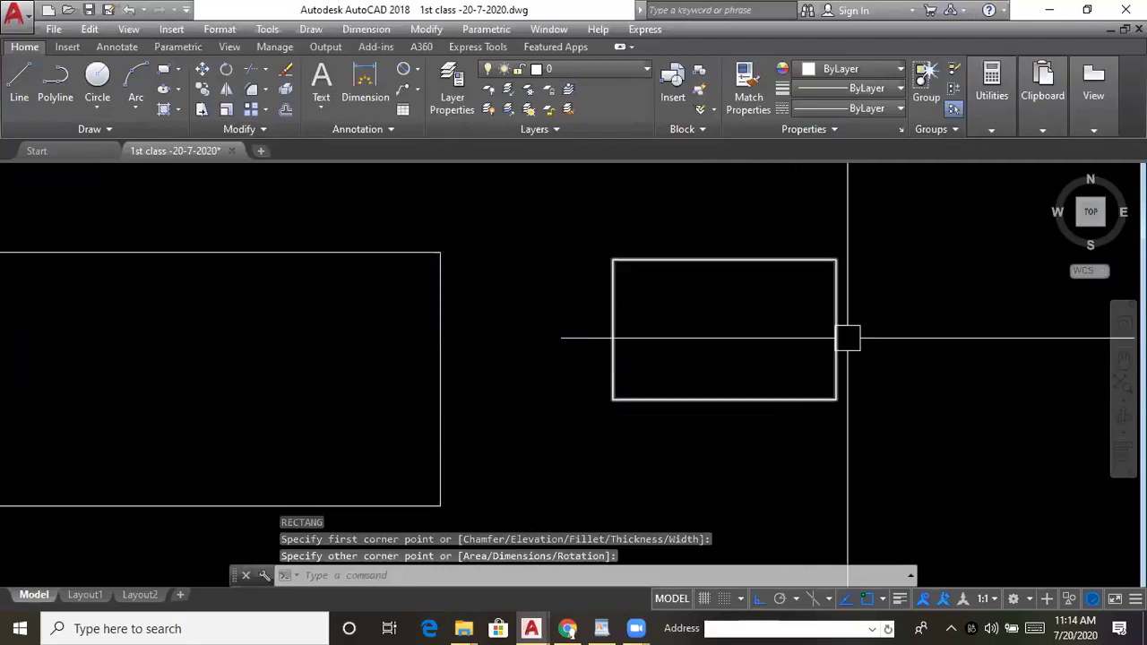
- Examine the small rectangle up close, and its position relative to the neighbouring rectangle and the arc
scroll(780, 361, "down", 4)
middle_click_drag(707, 391, 692, 404)
scroll(812, 346, "up", 4)
middle_click_drag(751, 376, 743, 368)
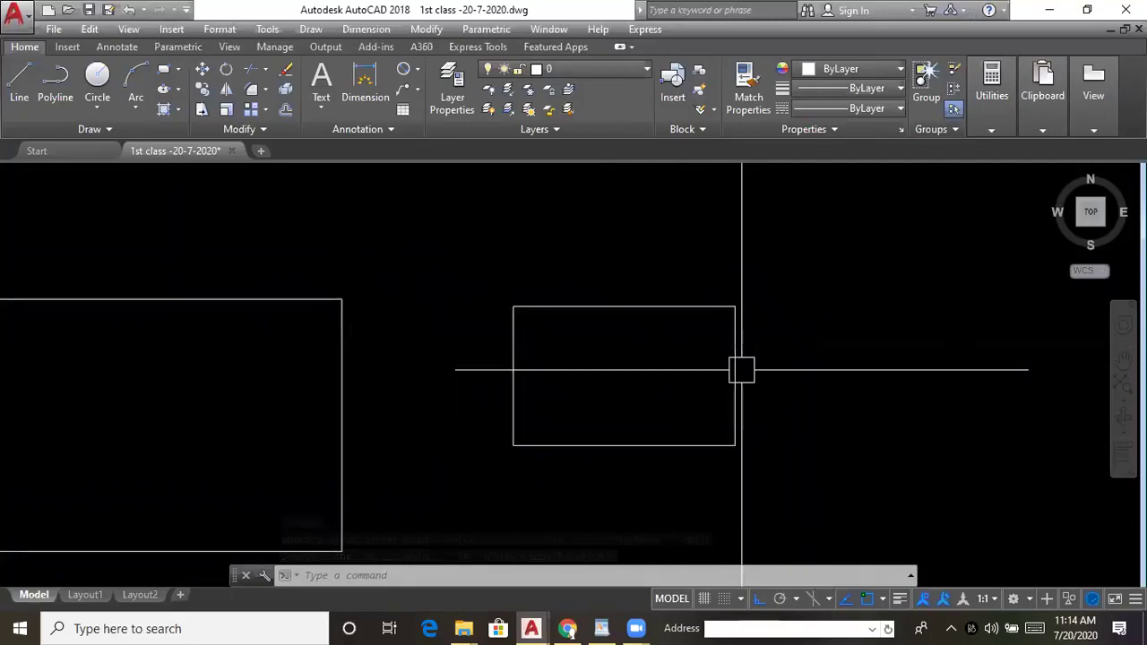
middle_click_drag(788, 415, 761, 392)
scroll(760, 389, "down", 3)
middle_click_drag(669, 402, 694, 401)
scroll(685, 416, "down", 2)
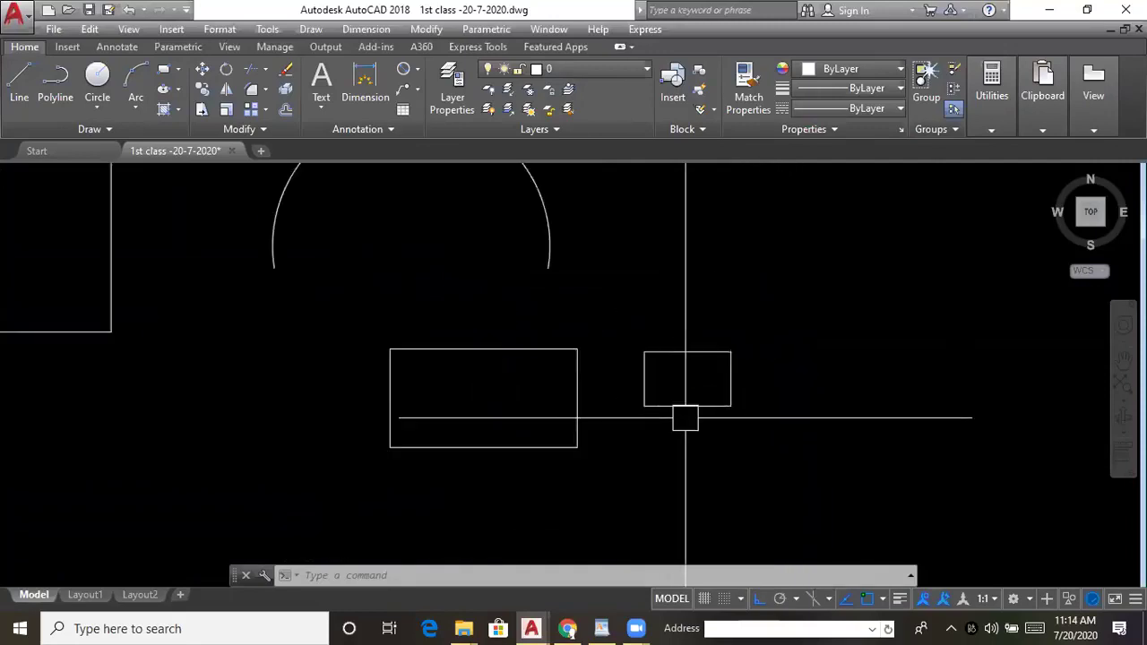
scroll(762, 370, "up", 2)
middle_click_drag(703, 403, 648, 397)
scroll(756, 395, "up", 2)
scroll(430, 318, "up", 2)
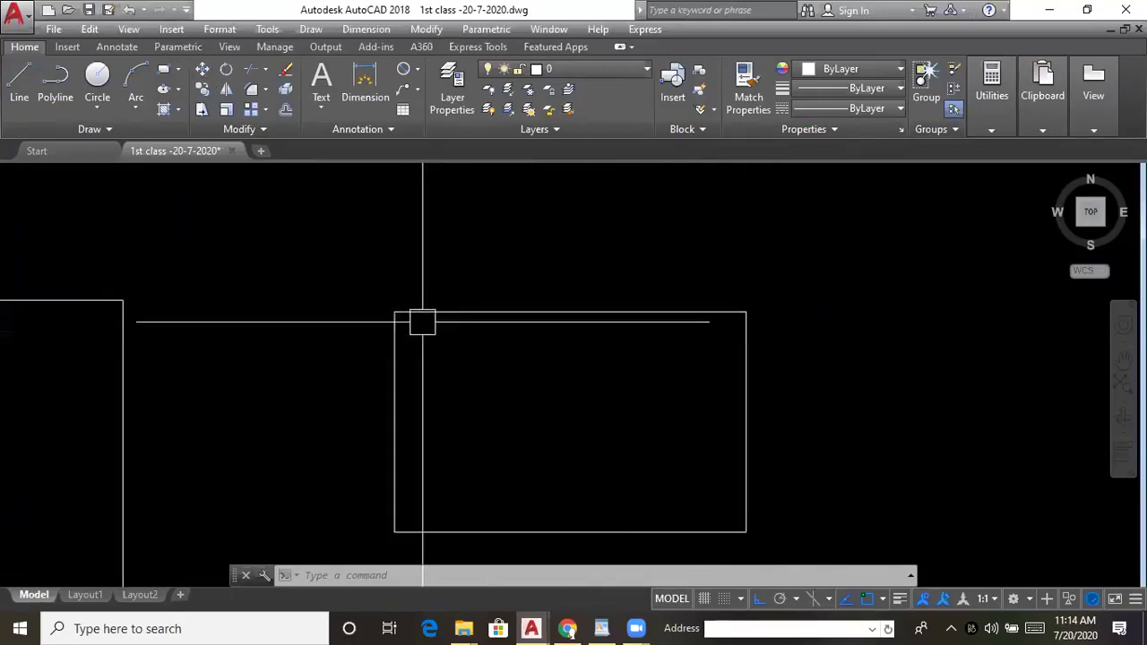
mouse_move(762, 455)
middle_mouse_down()
mouse_move(703, 394)
mouse_move(675, 391)
middle_mouse_up()
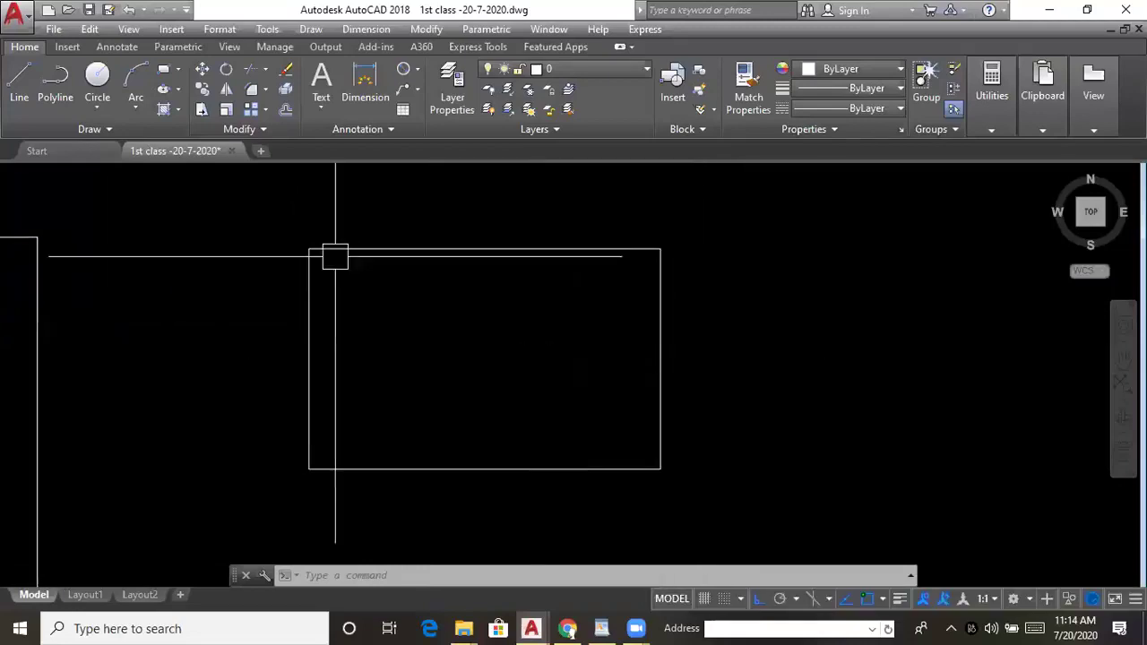
- Draw a rectangle 30' wide and 20' high to the right of the small rectangle
left_click(178, 69)
left_click(201, 95)
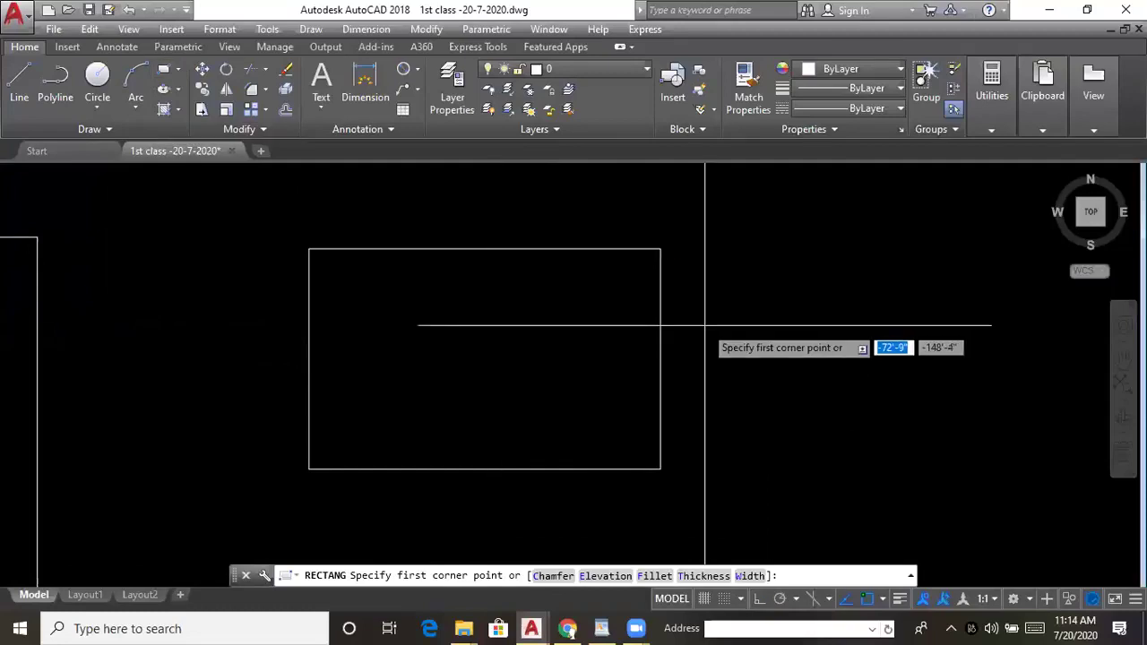
middle_click_drag(761, 338, 575, 300)
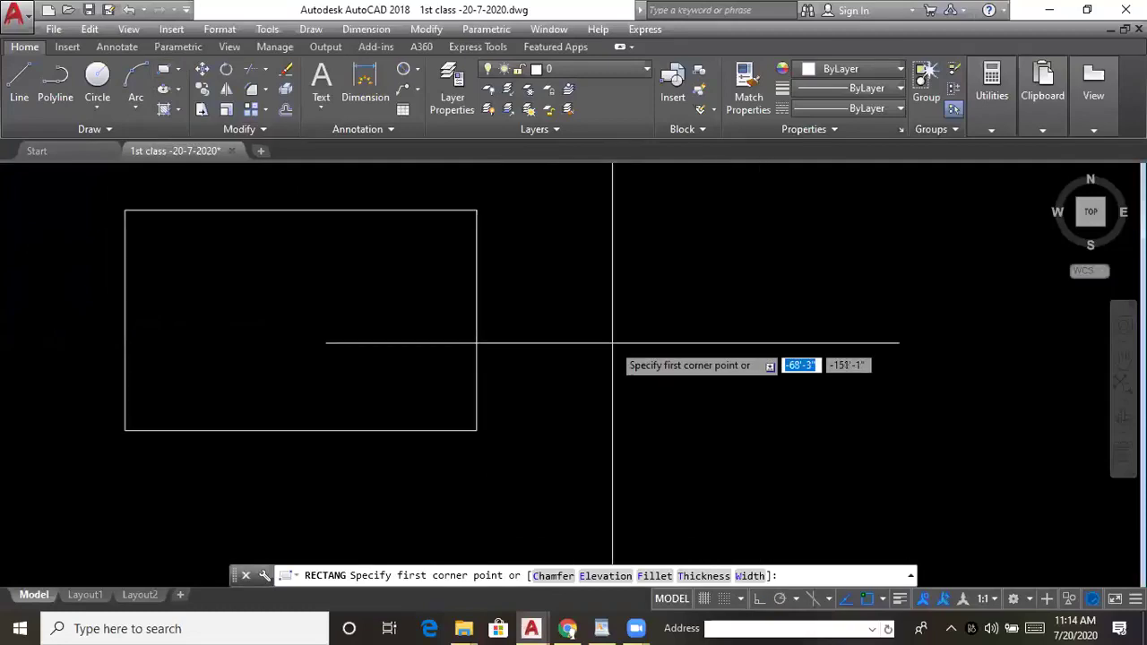
left_click(603, 298)
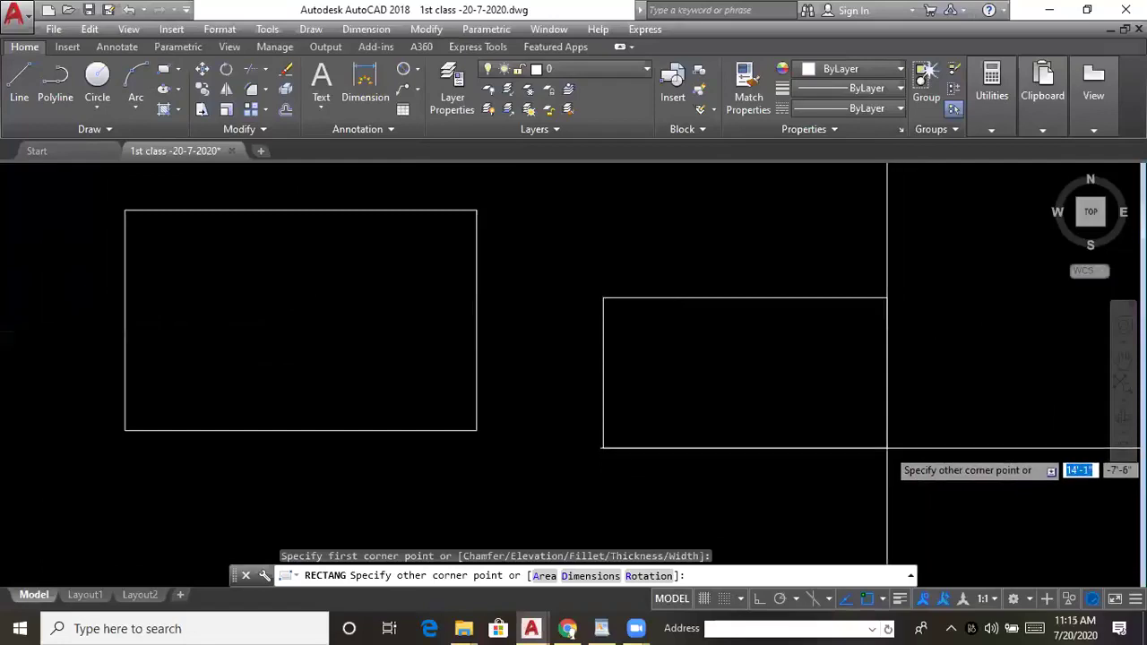
key("Tab")
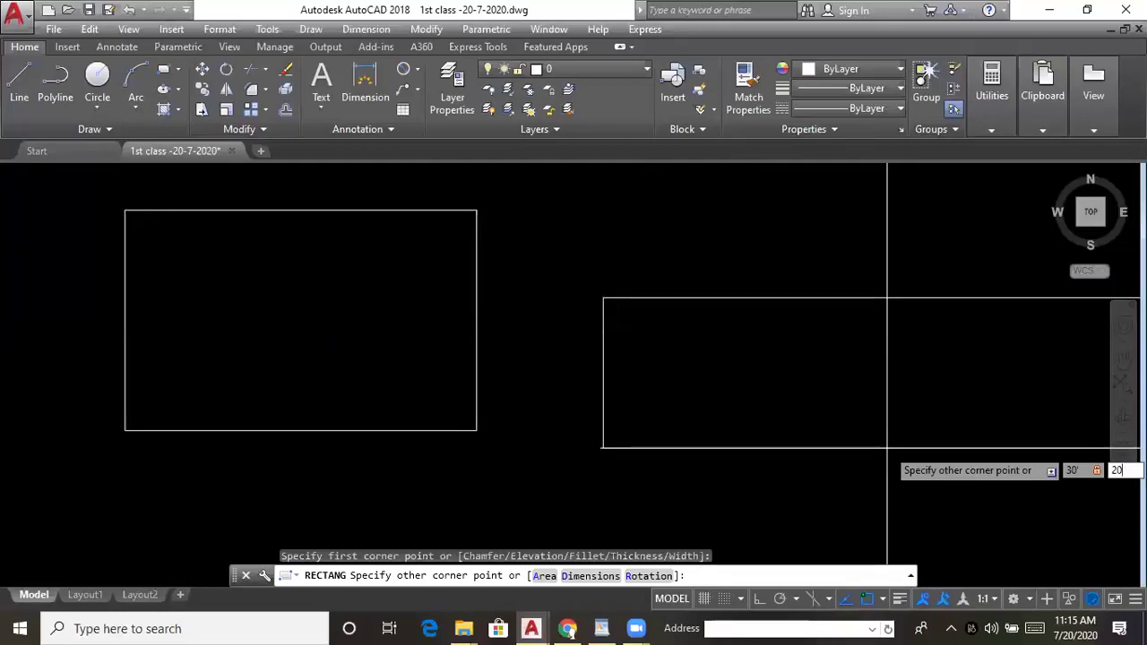
key("Return")
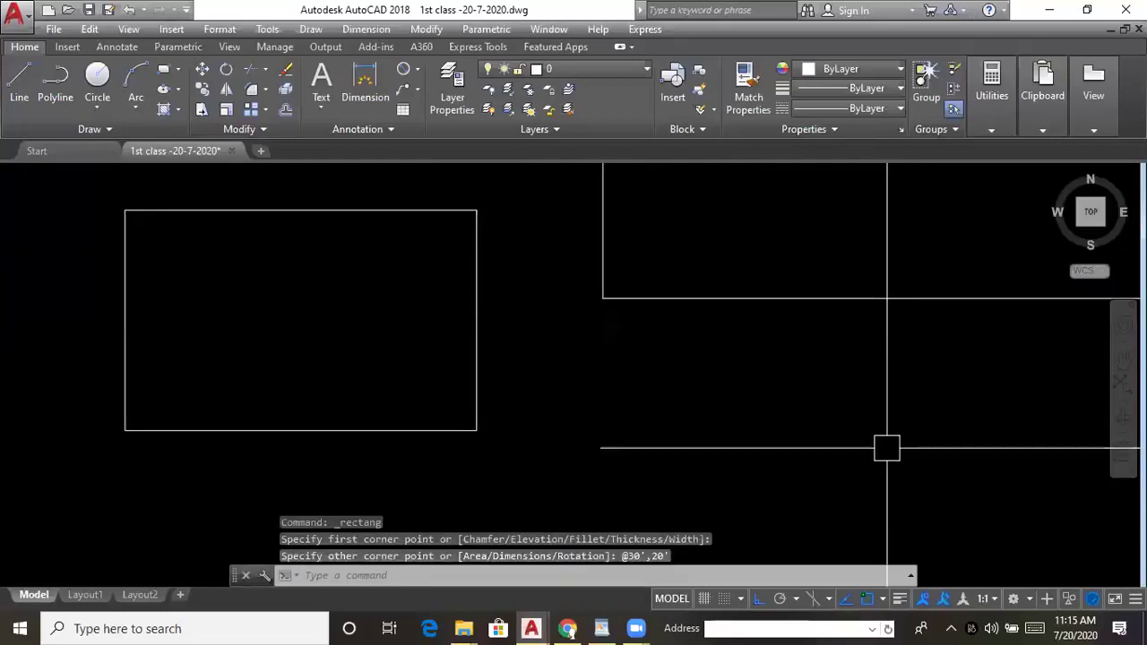
- Add a linear dimension for the width of the 30' by 20' rectangle, placed just above its top edge
scroll(594, 389, "down", 2)
middle_click_drag(594, 389, 598, 358)
scroll(604, 335, "up", 2)
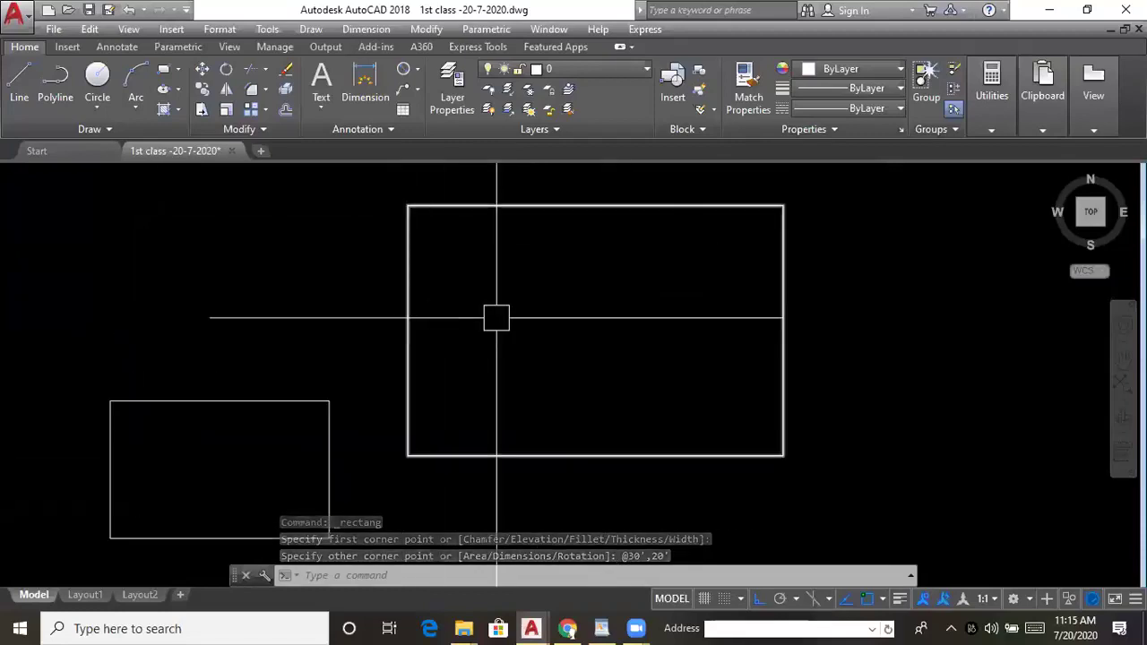
left_click(417, 70)
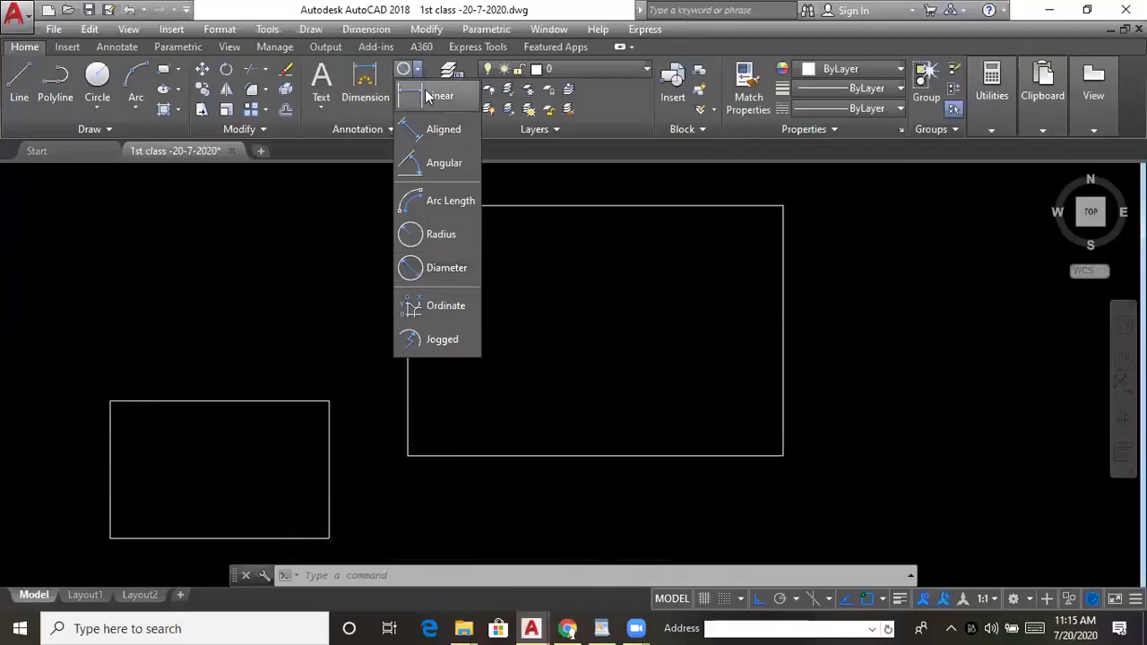
left_click(408, 206)
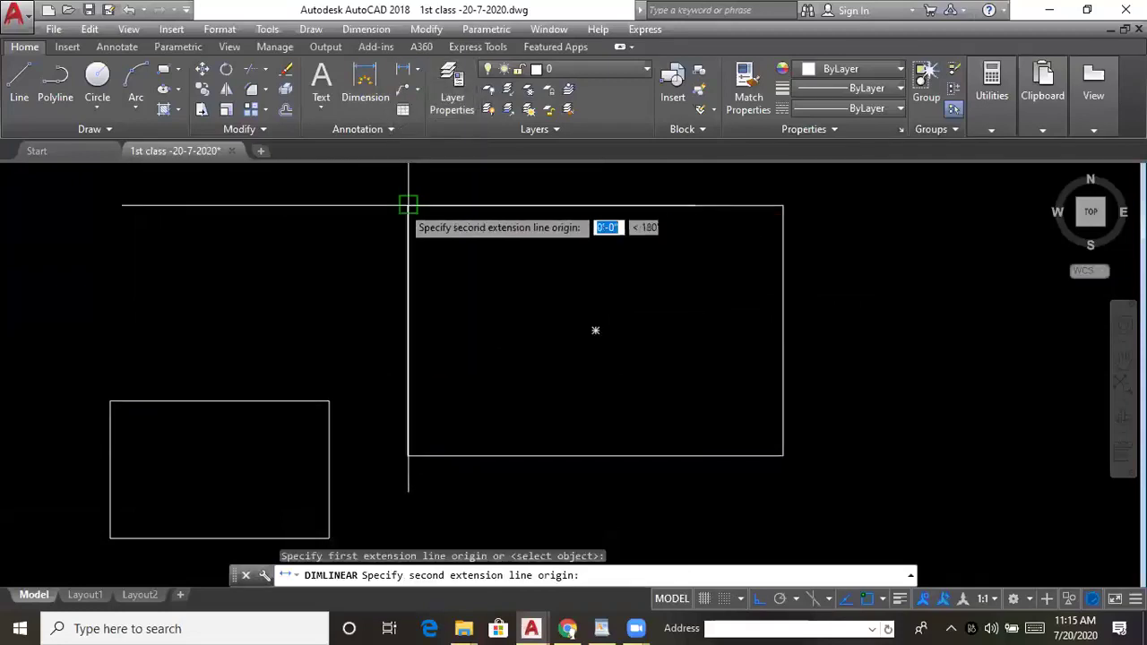
left_click(783, 206)
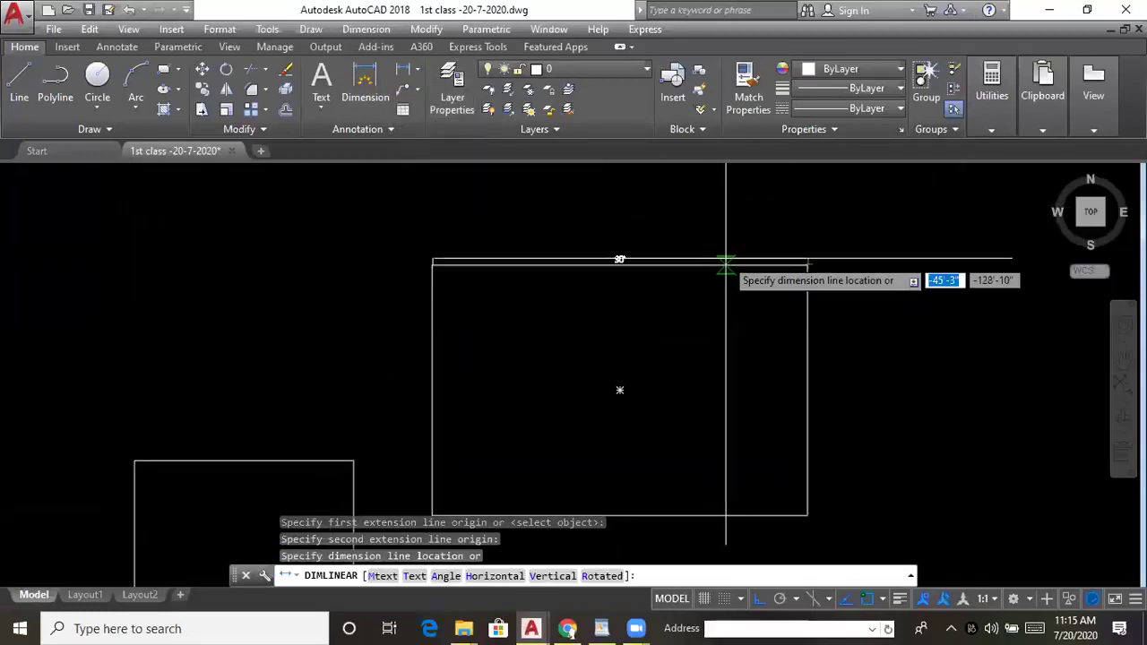
left_click(724, 241)
- Add a linear dimension for the same rectangle's height, placed just outside its right edge
scroll(724, 241, "up", 4)
key("Return")
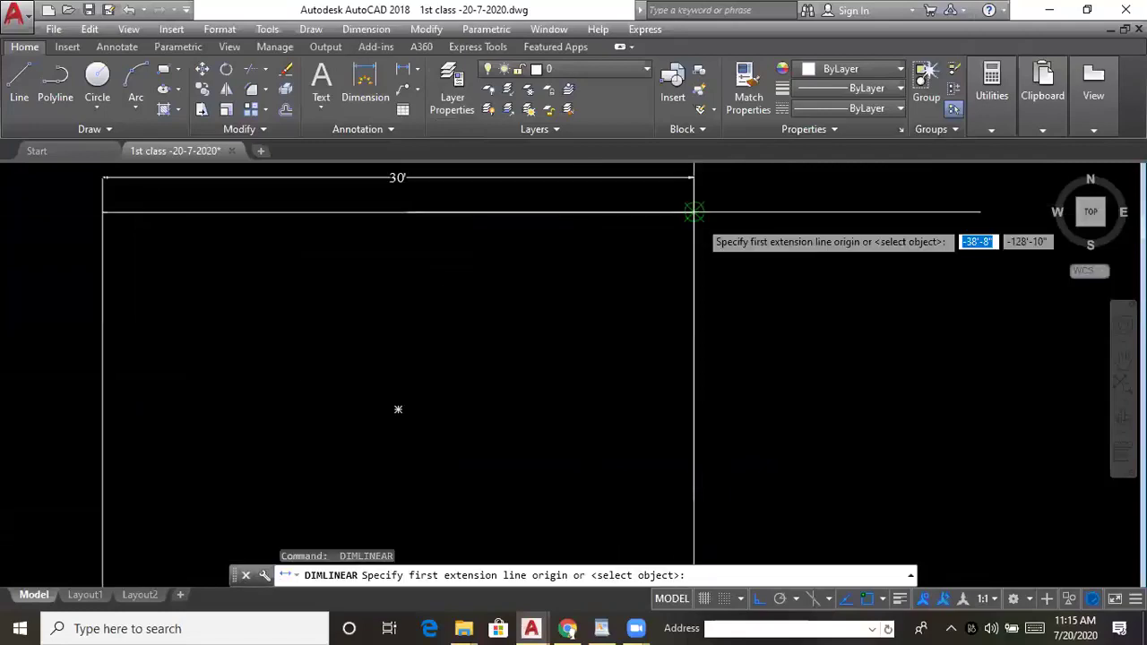
left_click(691, 210)
scroll(694, 244, "down", 2)
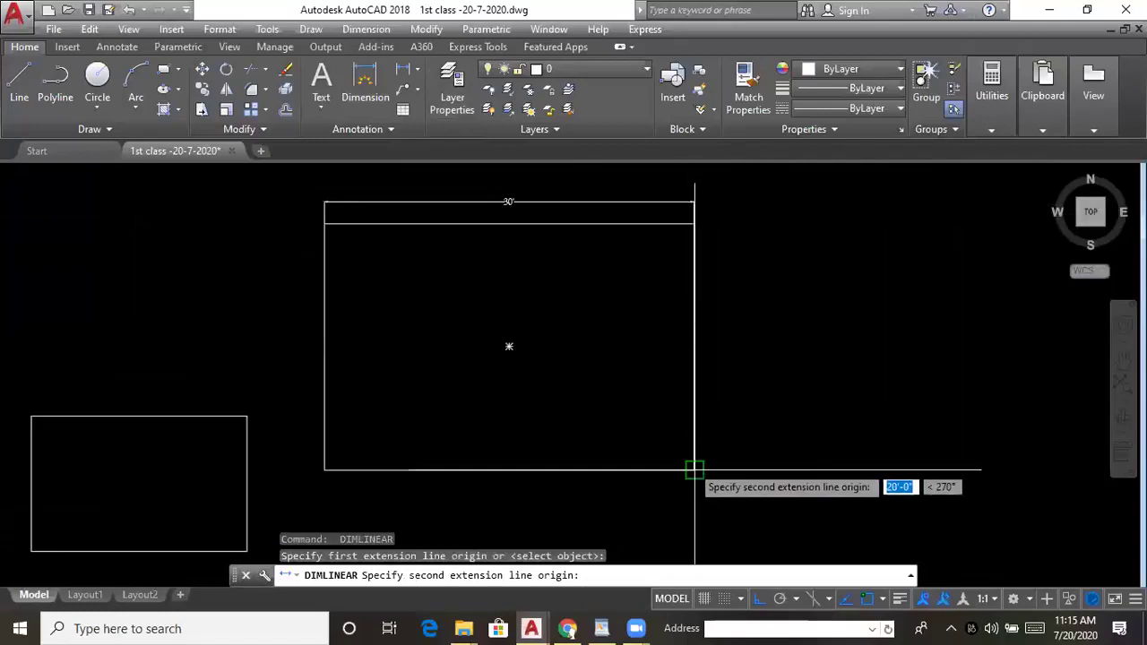
left_click(694, 457)
left_click(720, 453)
scroll(735, 368, "up", 5)
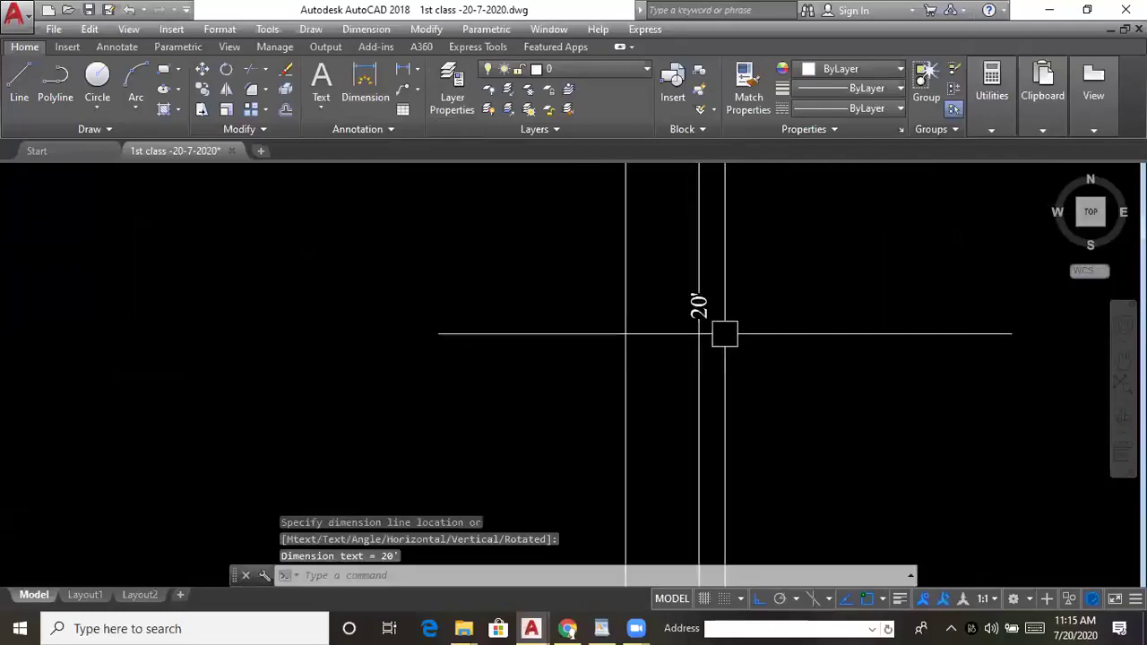
scroll(735, 335, "down", 5)
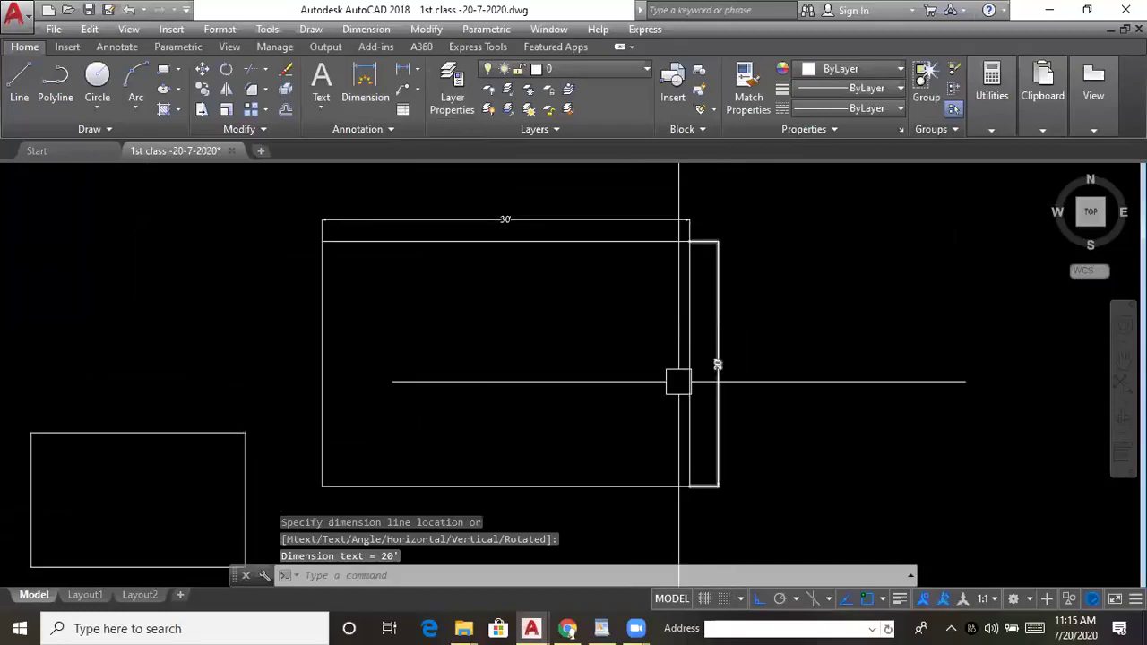
scroll(468, 207, "up", 3)
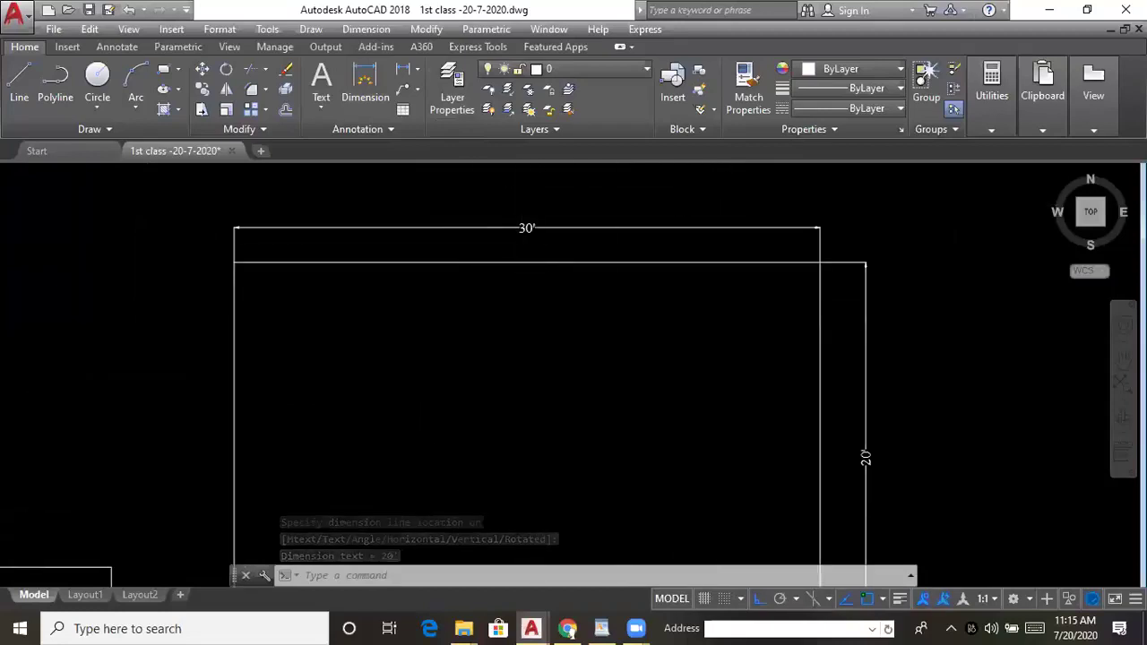
scroll(592, 269, "down", 3)
- Draw another rectangle 30' wide and 20' high with the REC command, to the right of the dimensioned rectangle
mouse_move(579, 302)
middle_mouse_down()
mouse_move(495, 290)
mouse_move(377, 326)
middle_mouse_up()
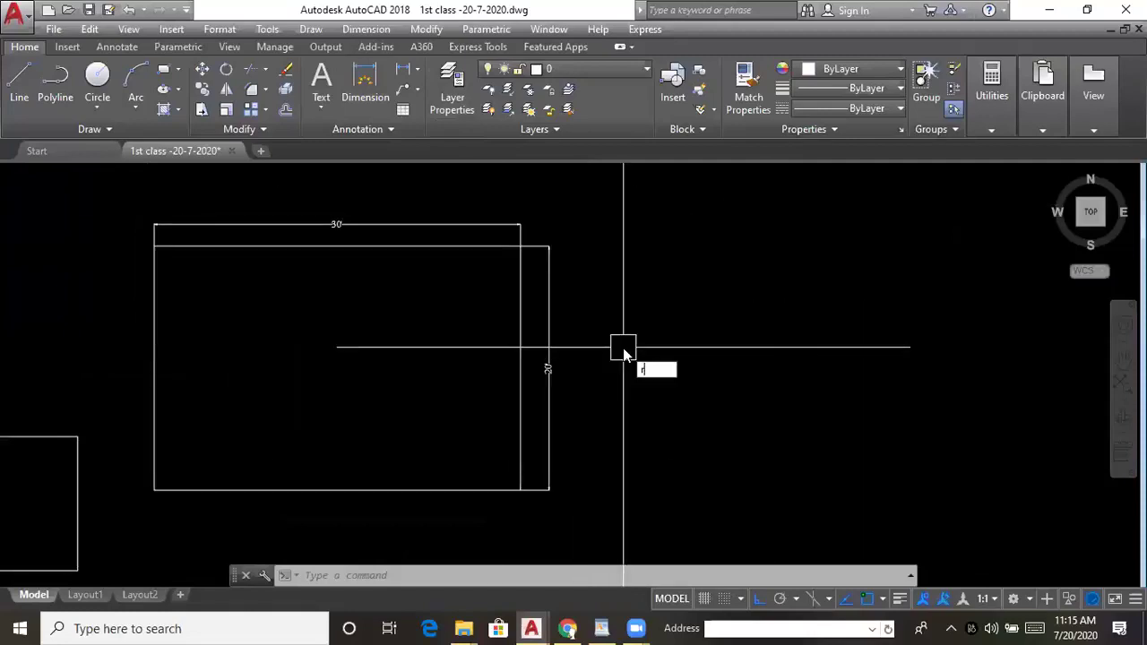
type("e")
key("Escape")
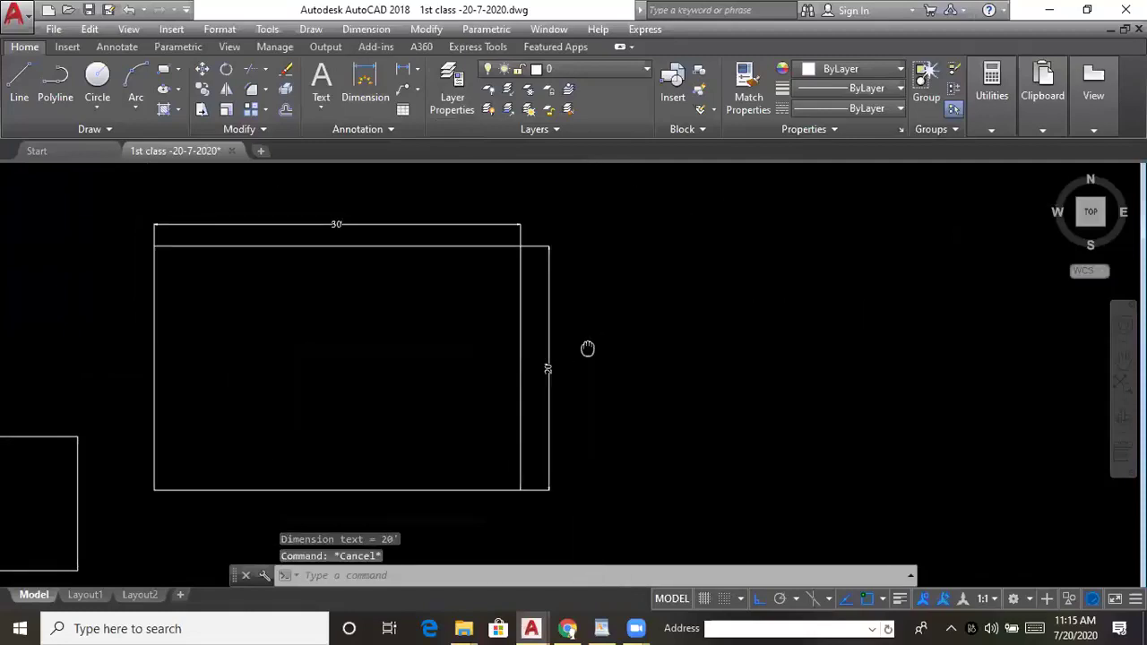
middle_click_drag(586, 349, 594, 345)
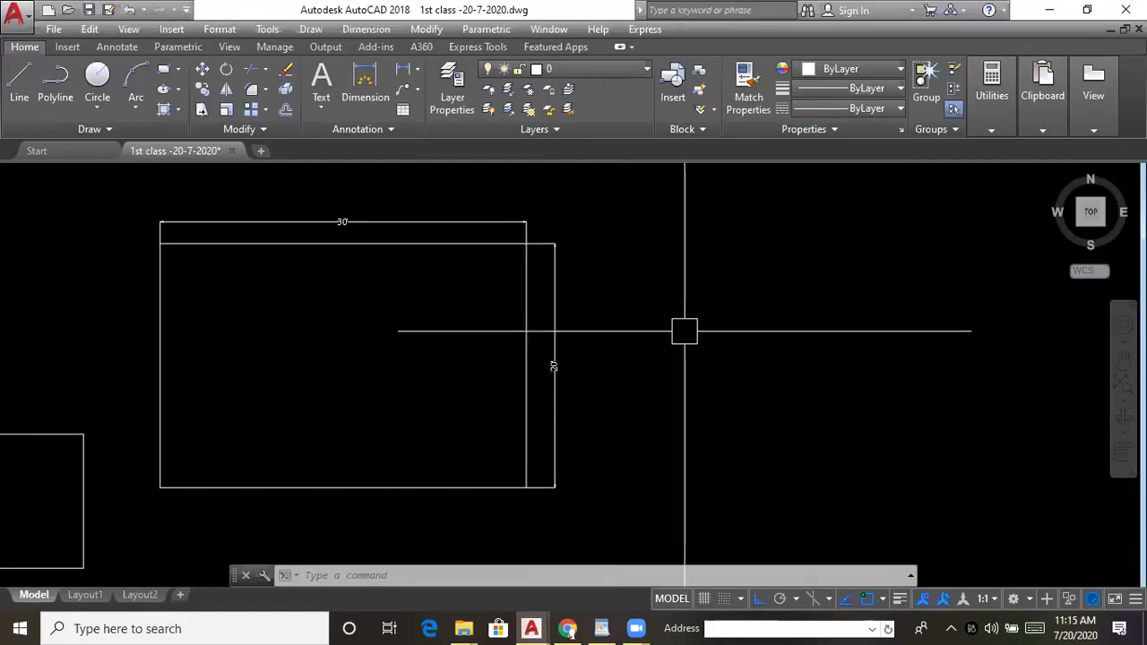
middle_click_drag(670, 319, 636, 317)
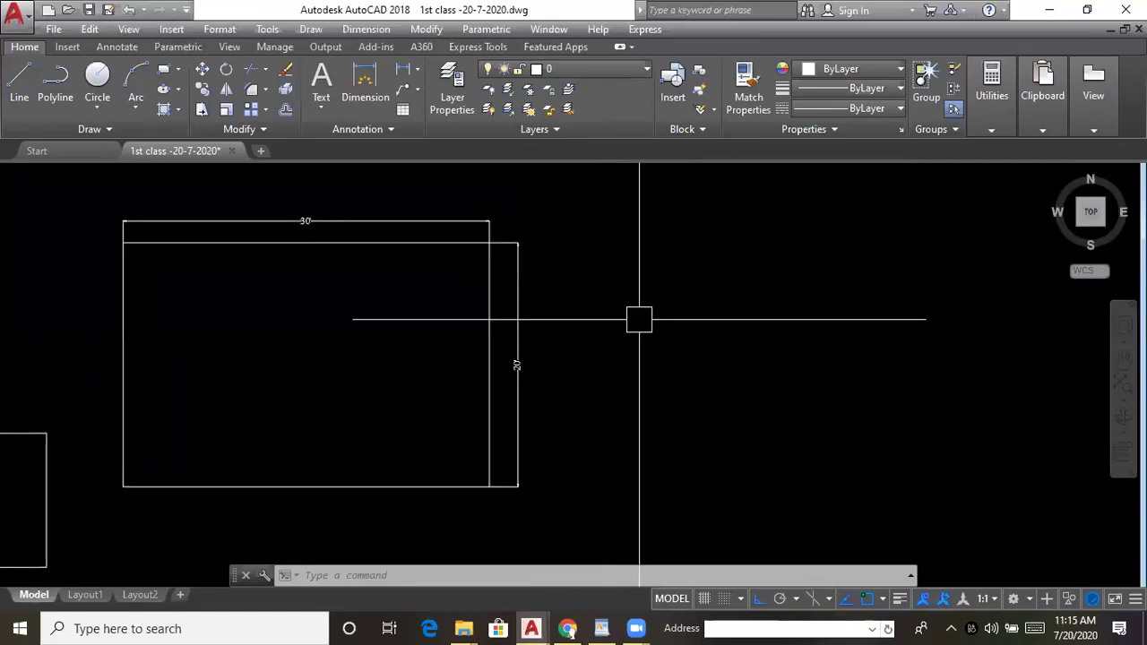
type("c")
key("Return")
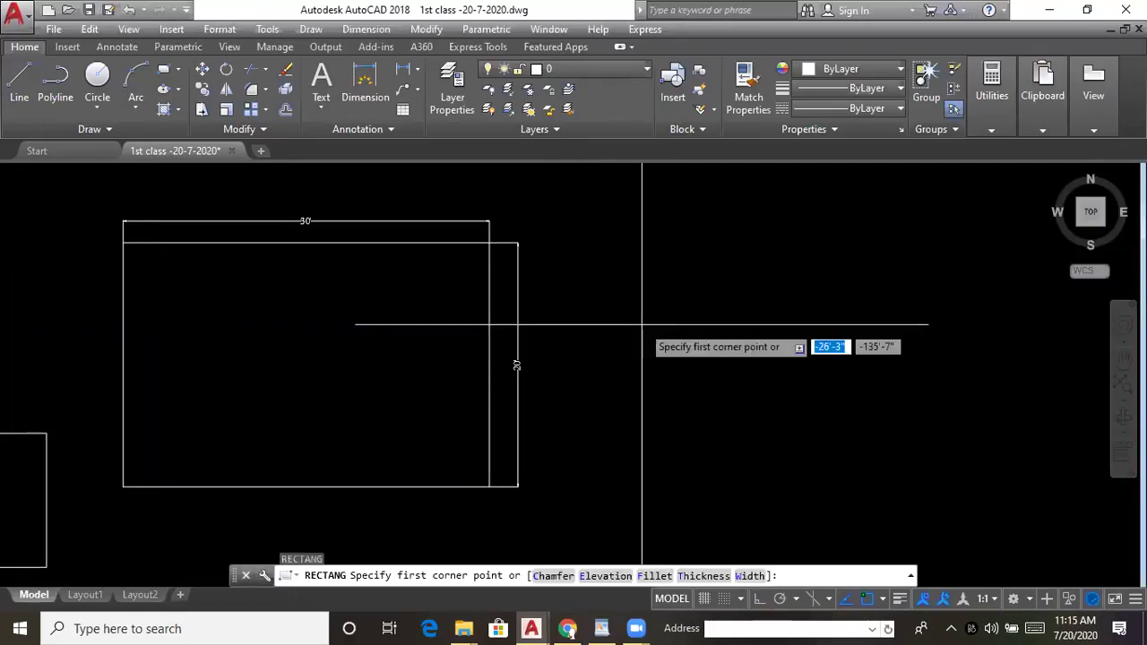
left_click(657, 241)
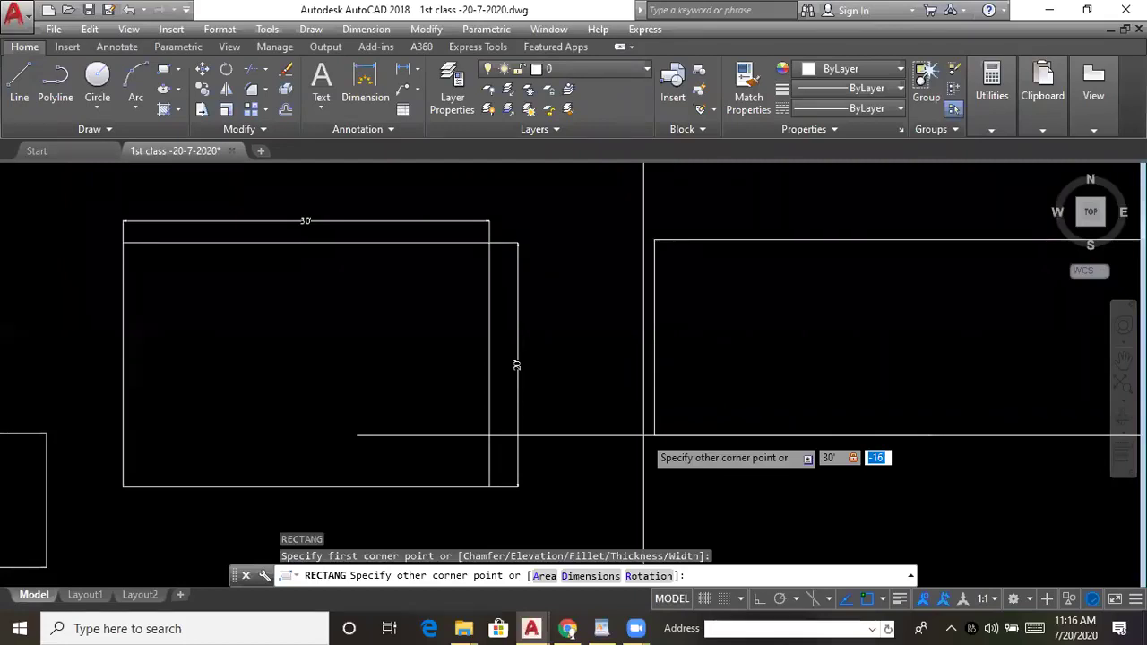
type("0")
key("Return")
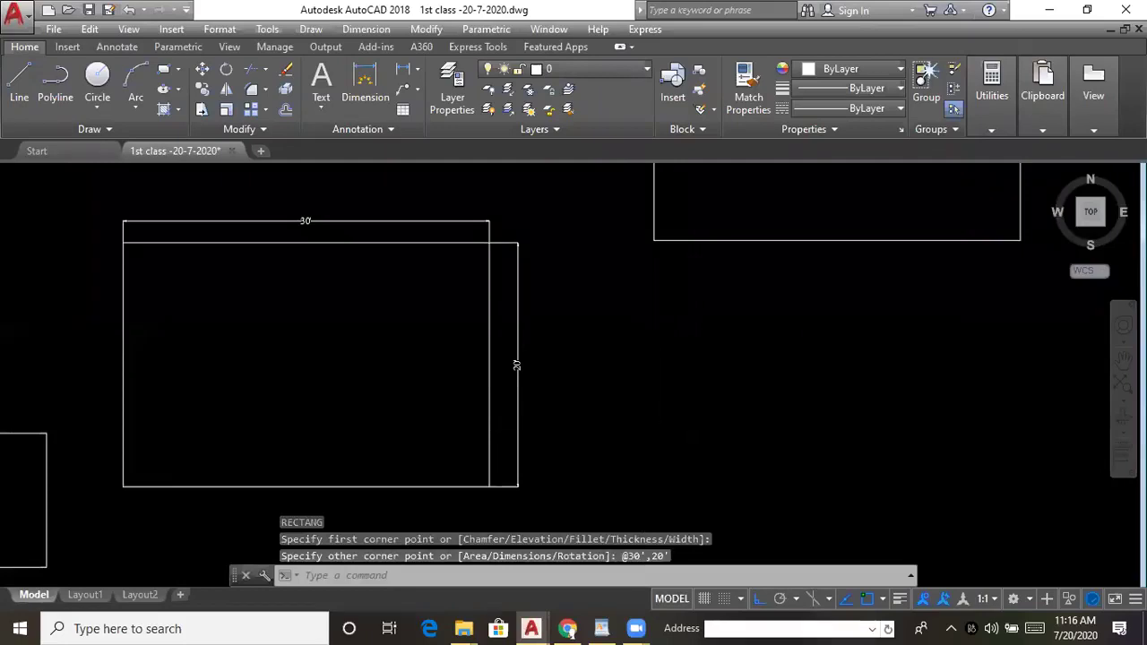
- Add a linear dimension above the top edge of the new 30' by 20' rectangle
scroll(702, 385, "down", 2)
middle_click_drag(725, 343, 630, 397)
mouse_move(637, 305)
middle_mouse_down()
mouse_move(594, 342)
mouse_move(558, 290)
mouse_move(512, 331)
middle_mouse_up()
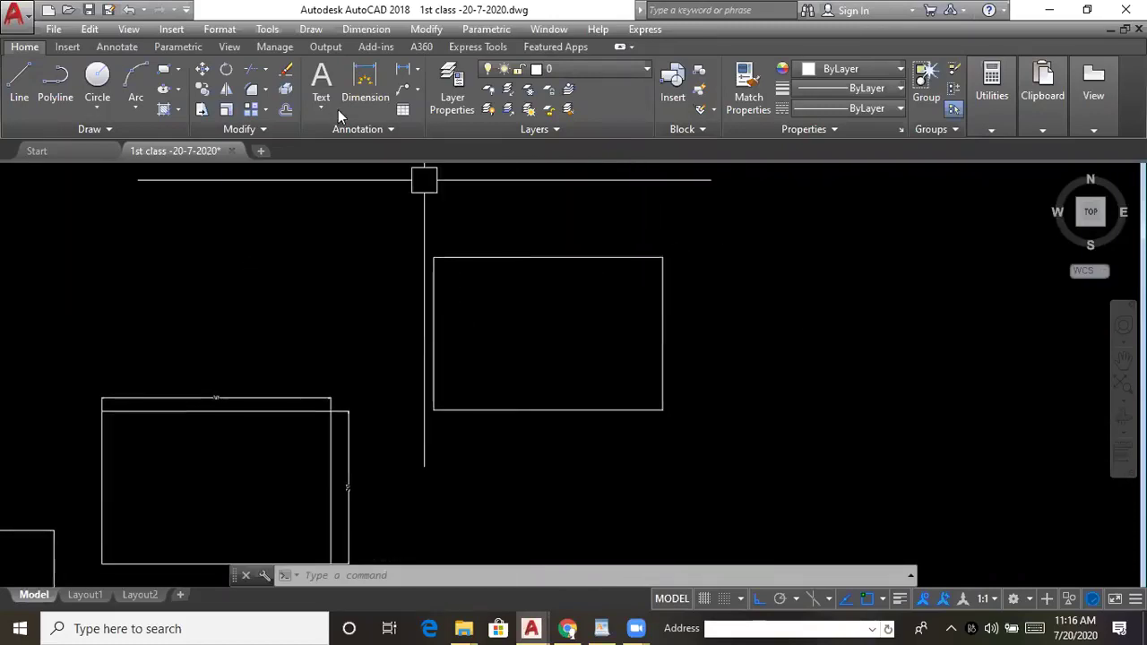
left_click(401, 76)
left_click(434, 257)
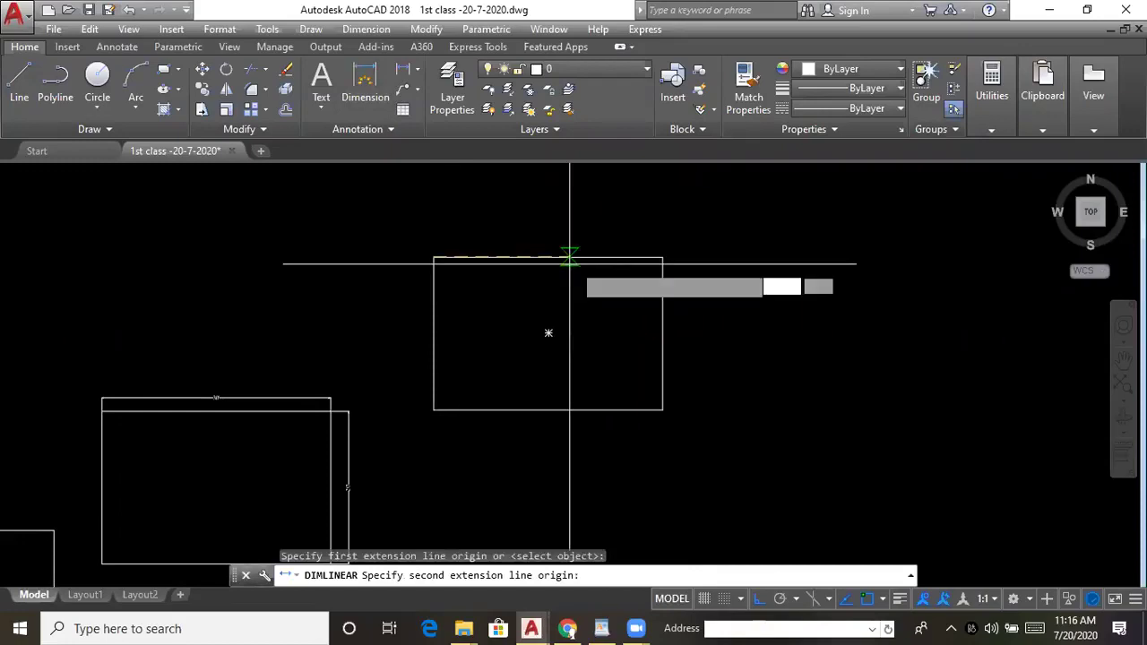
left_click(662, 257)
left_click(650, 225)
scroll(487, 272, "up", 5)
scroll(493, 301, "down", 3)
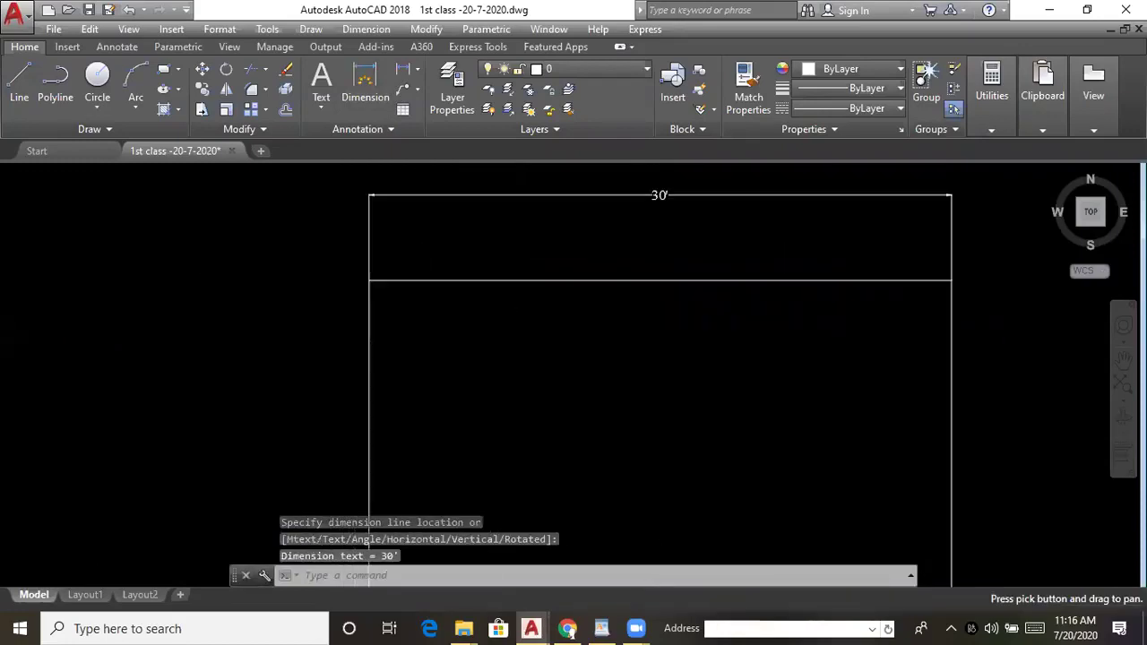
- Add a linear dimension for the new rectangle's height, placed outside its left edge
key("space")
left_click(425, 300)
middle_click_drag(447, 339, 466, 235)
left_click(443, 439)
left_click(414, 390)
scroll(394, 296, "up", 2)
scroll(572, 316, "down", 2)
middle_click_drag(572, 316, 546, 387)
scroll(686, 234, "up", 2)
scroll(629, 281, "down", 2)
middle_click_drag(673, 382, 651, 332)
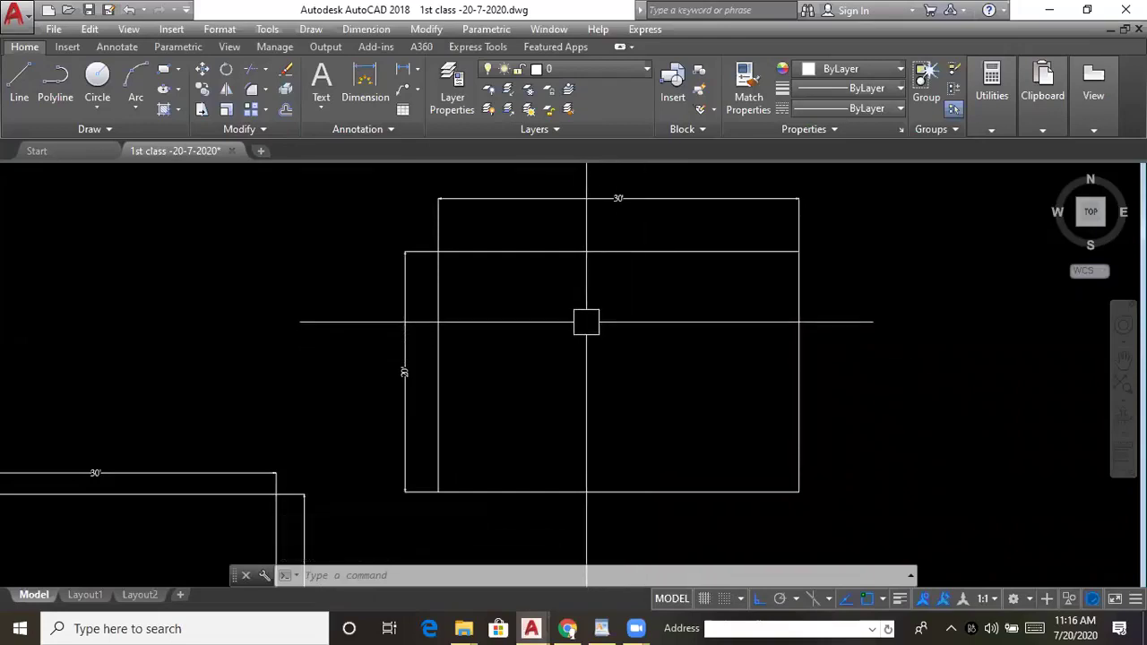
scroll(583, 320, "down", 2)
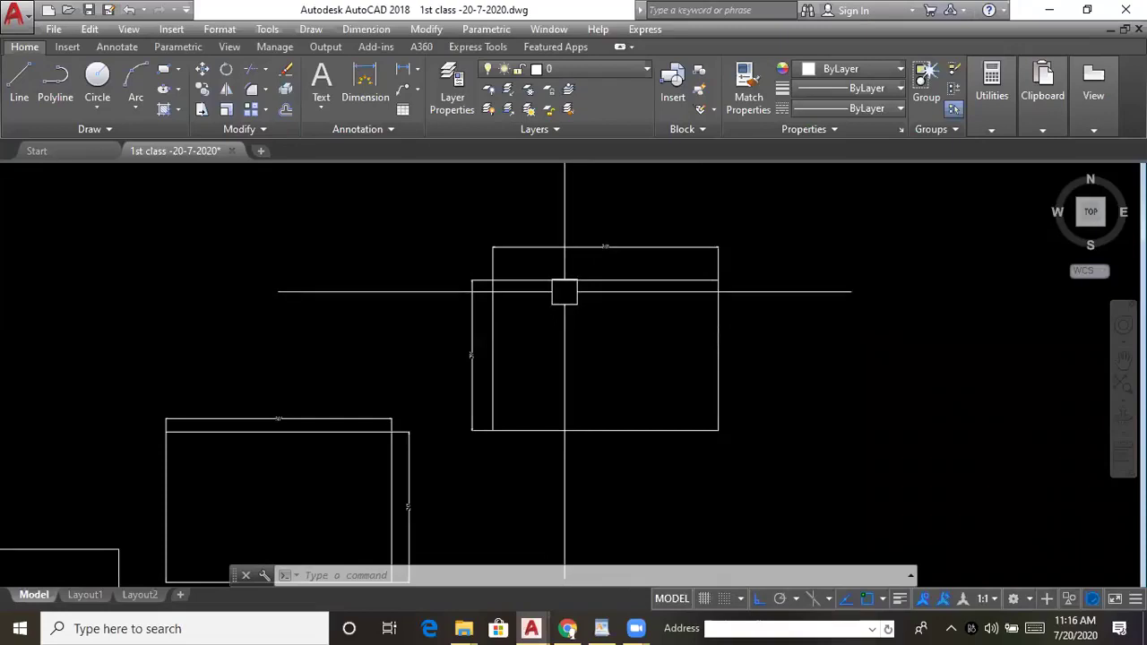
middle_click_drag(564, 293, 494, 297)
scroll(439, 328, "up", 2)
middle_click_drag(607, 349, 479, 331)
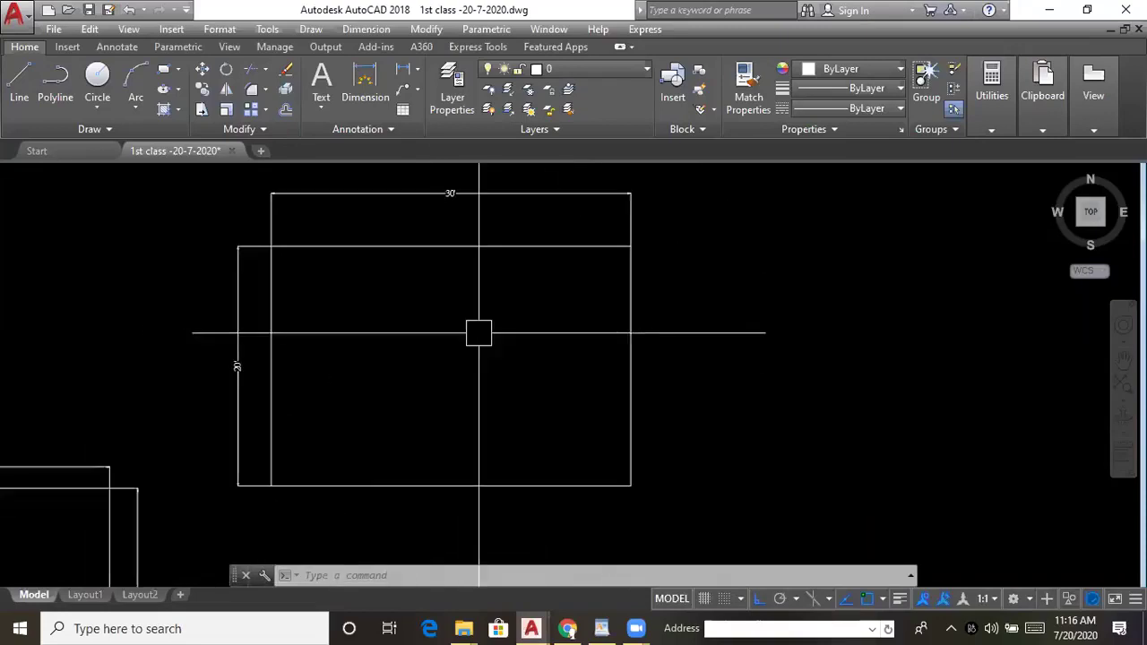
mouse_move(717, 368)
middle_mouse_down()
mouse_move(617, 310)
mouse_move(568, 315)
middle_mouse_up()
key("Escape")
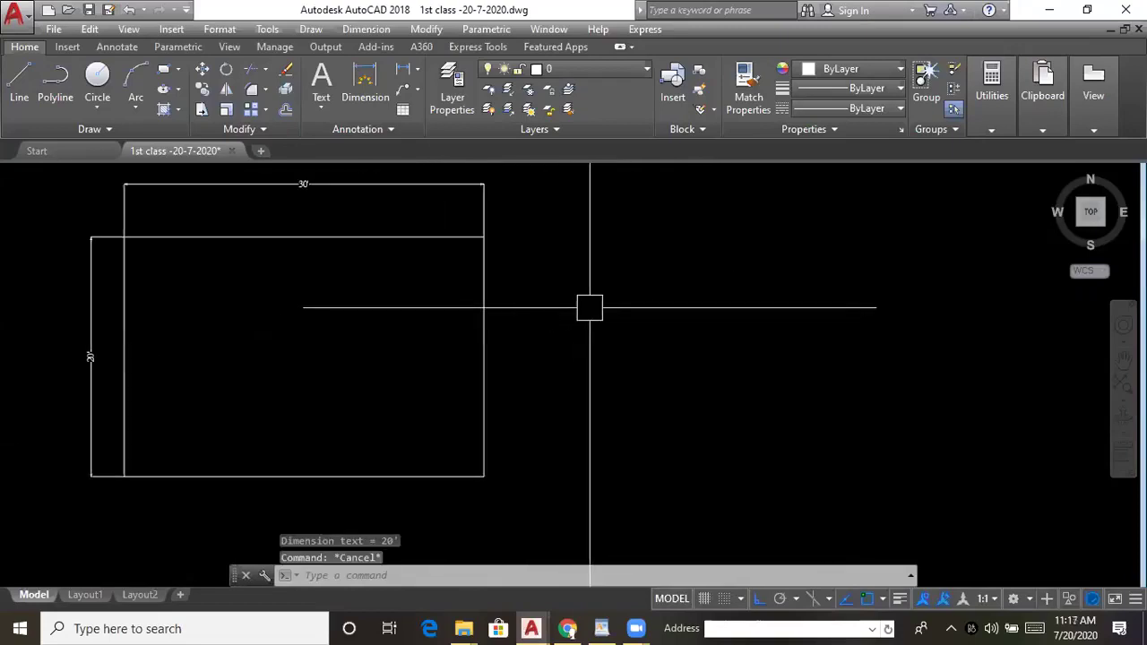
type("l")
key("Return")
left_click(632, 359)
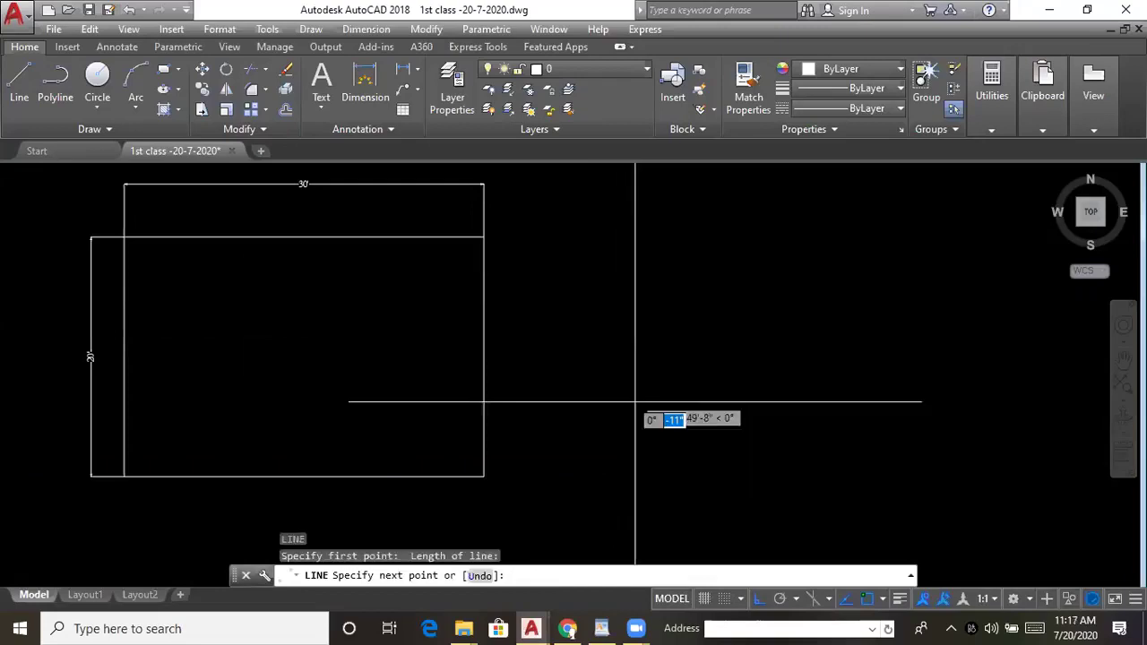
key("Escape")
- Draw a vertical line 20' long, running downward in the empty space right of the second dimensioned rectangle
type("l")
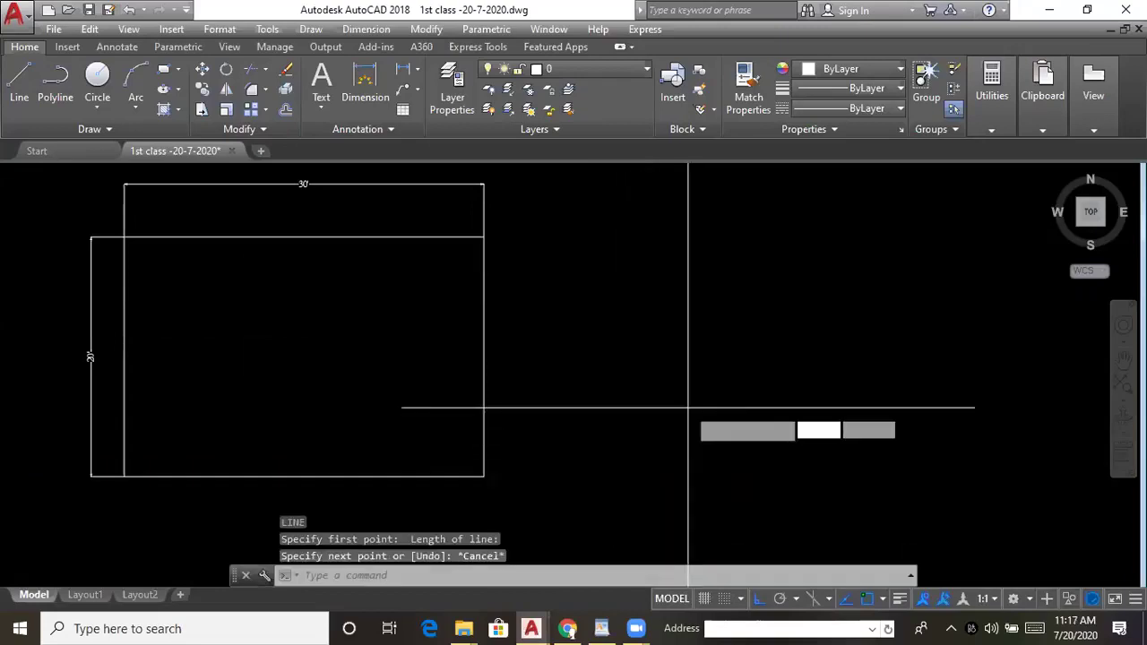
key("Return")
left_click(650, 282)
type("20'")
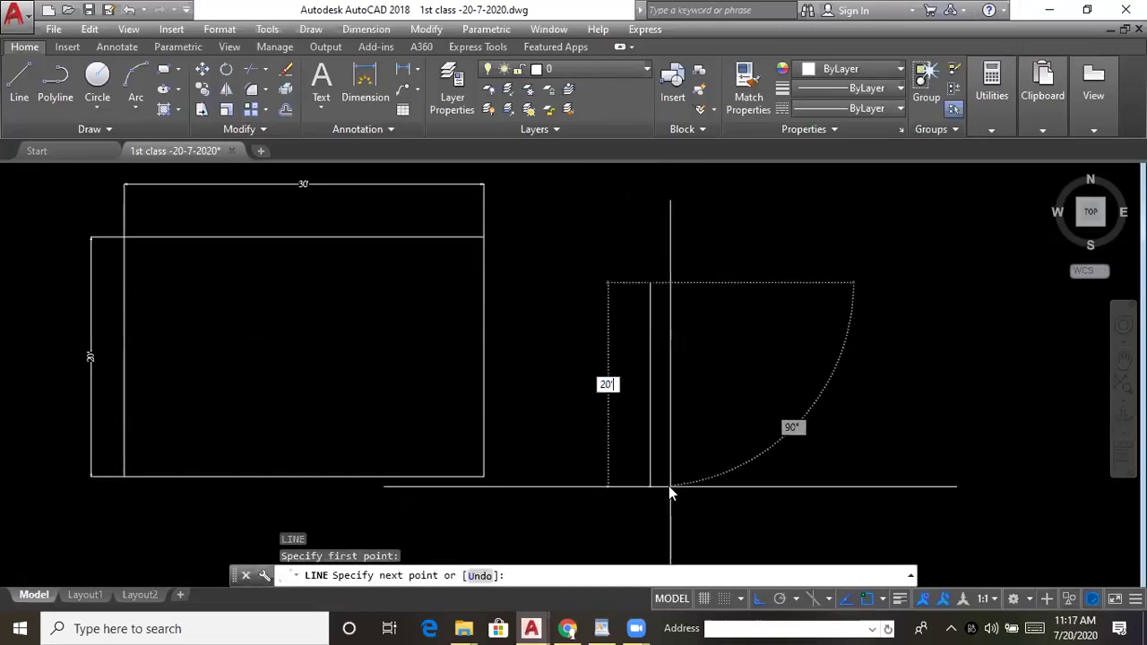
key("Return")
key("Return")
- Draw a horizontal line 30' long to the right from the lower end of the vertical line
middle_click_drag(663, 481, 593, 377)
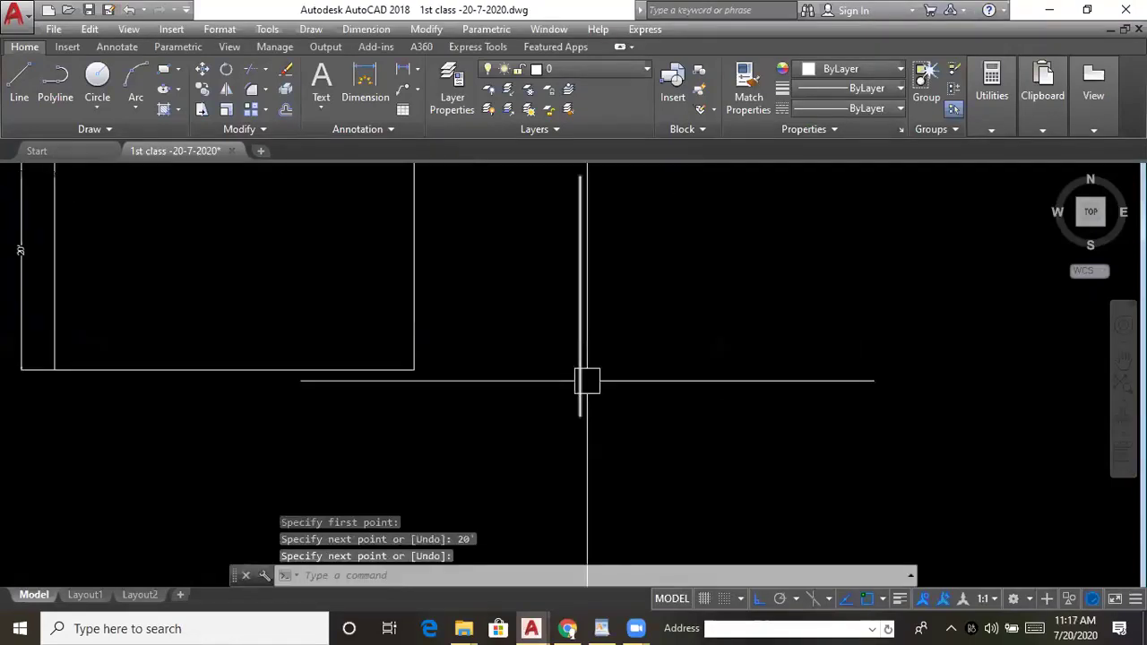
type("l")
key("Return")
left_click(579, 415)
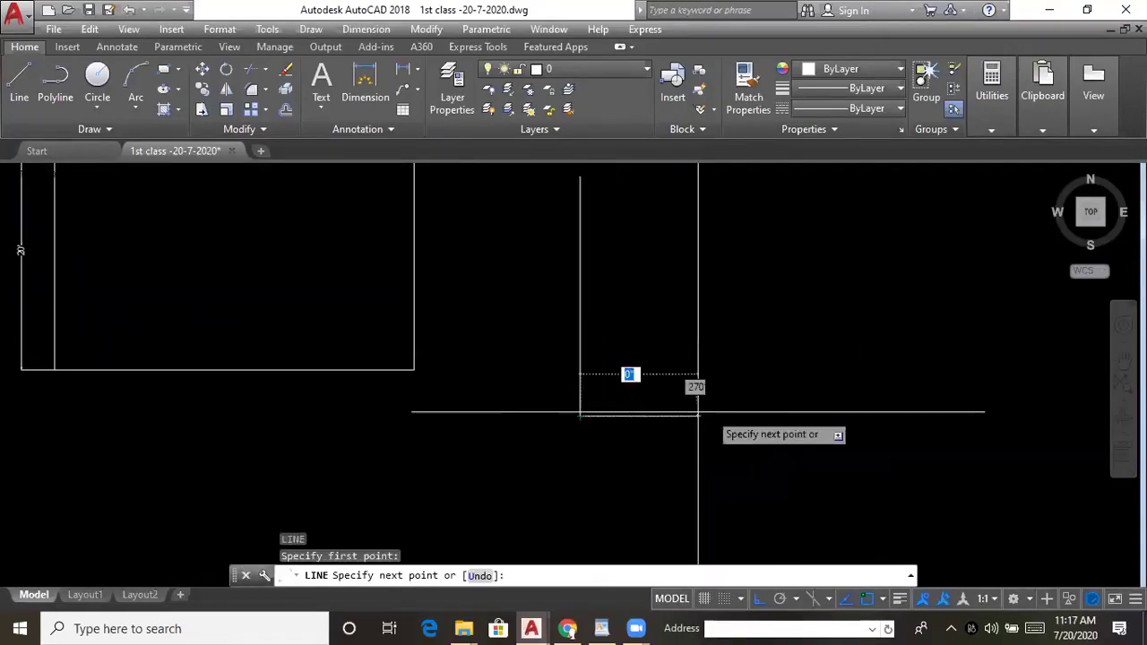
type("30'")
key("Return")
key("Return")
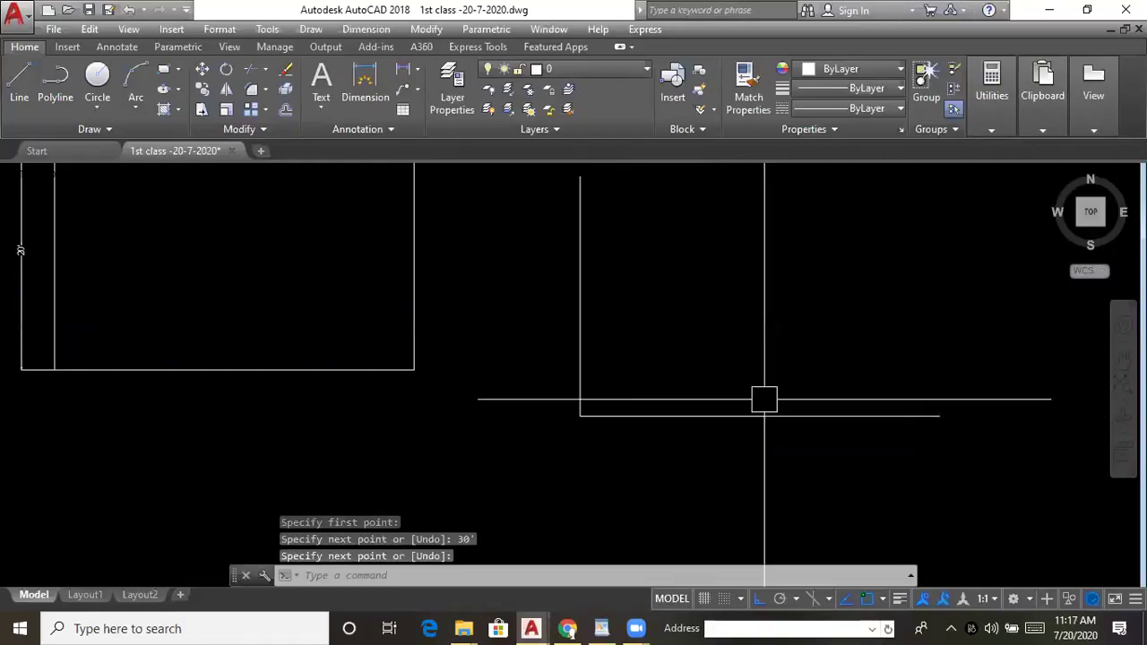
- Draw a vertical line 20' long upward from the right end of the horizontal line
scroll(528, 470, "down", 2)
key("Escape")
key("Return")
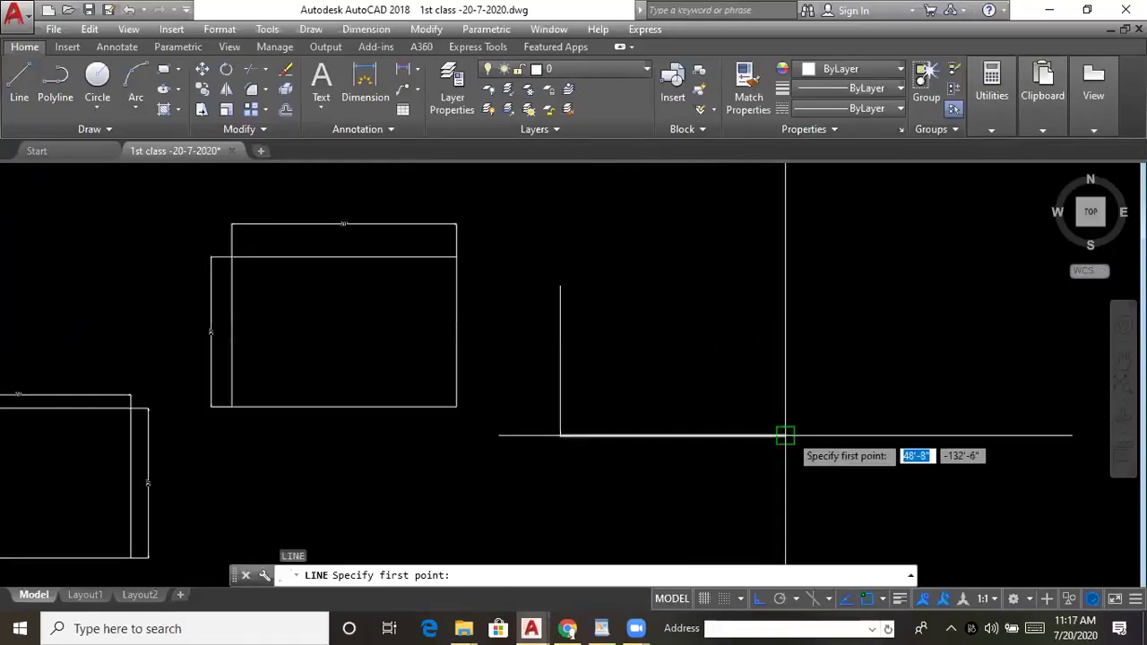
left_click(785, 435)
type("20")
key("Return")
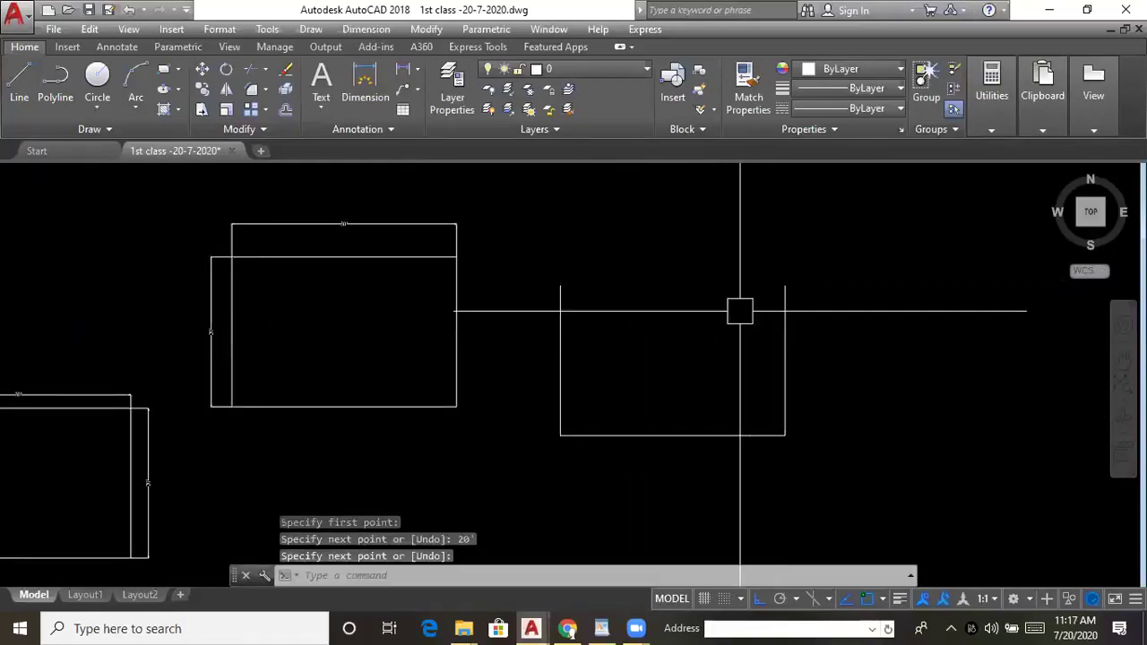
key("Return")
- Close the rectangle with a line joining the upper ends of the two vertical lines
key("Return")
left_click(785, 285)
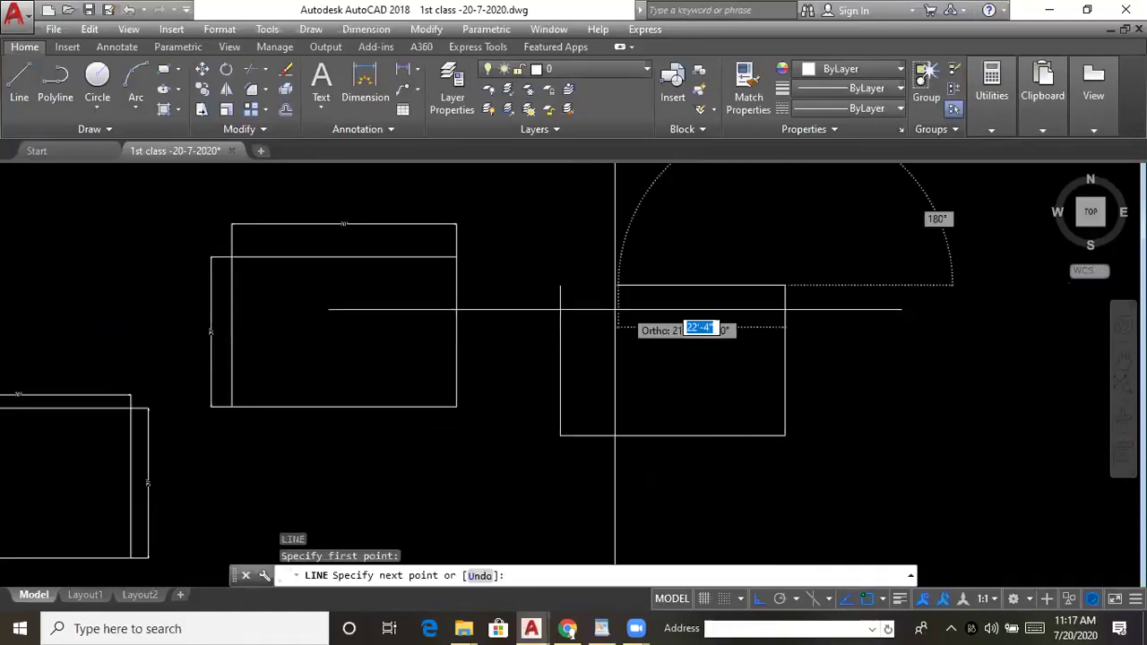
left_click(560, 285)
key("Return")
middle_click_drag(663, 358, 604, 340)
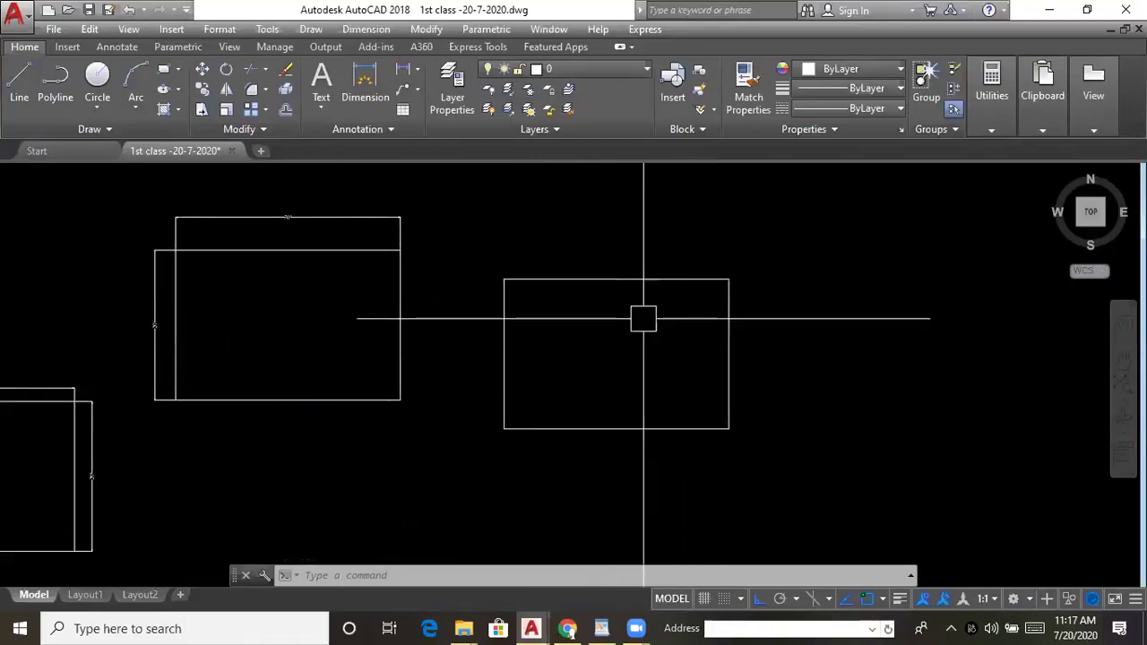
middle_click_drag(639, 336, 628, 337)
scroll(628, 337, "down", 2)
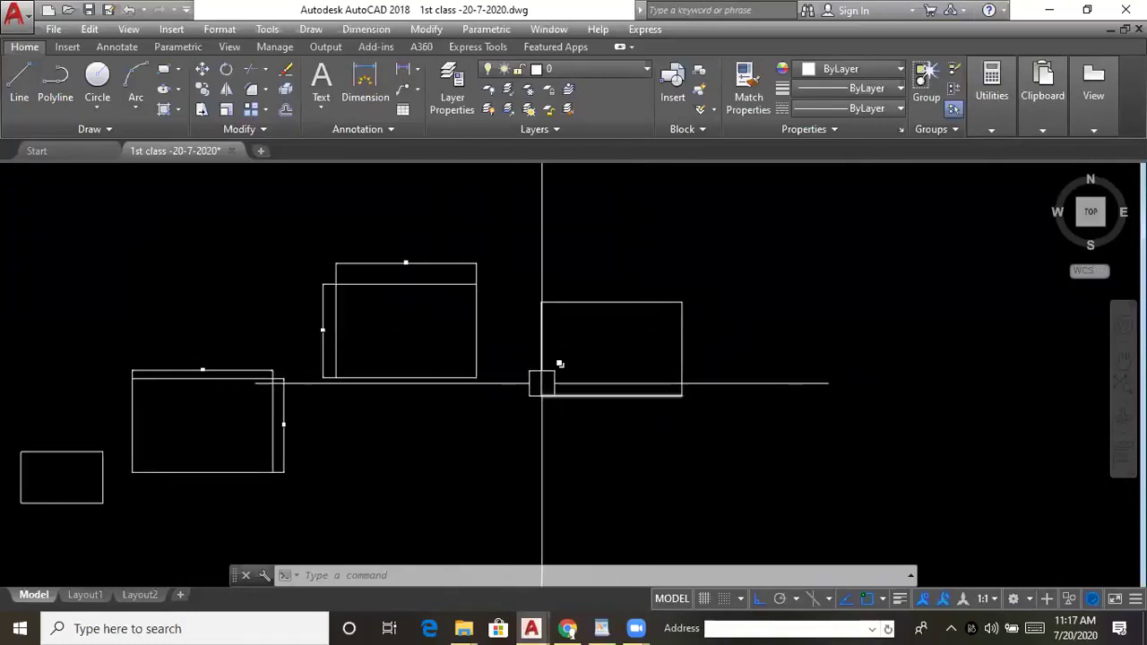
middle_click_drag(575, 363, 570, 354)
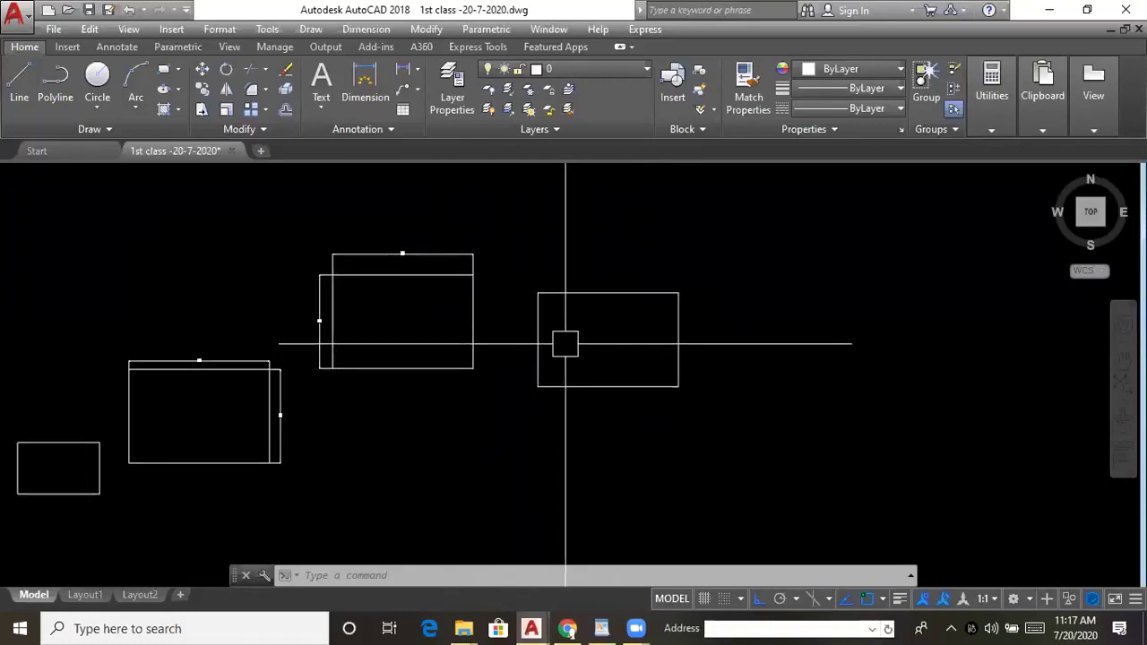
- Draw a small rectangle with the Rectangle tool in the empty space right of the rectangle built from lines
middle_click_drag(471, 340, 445, 325)
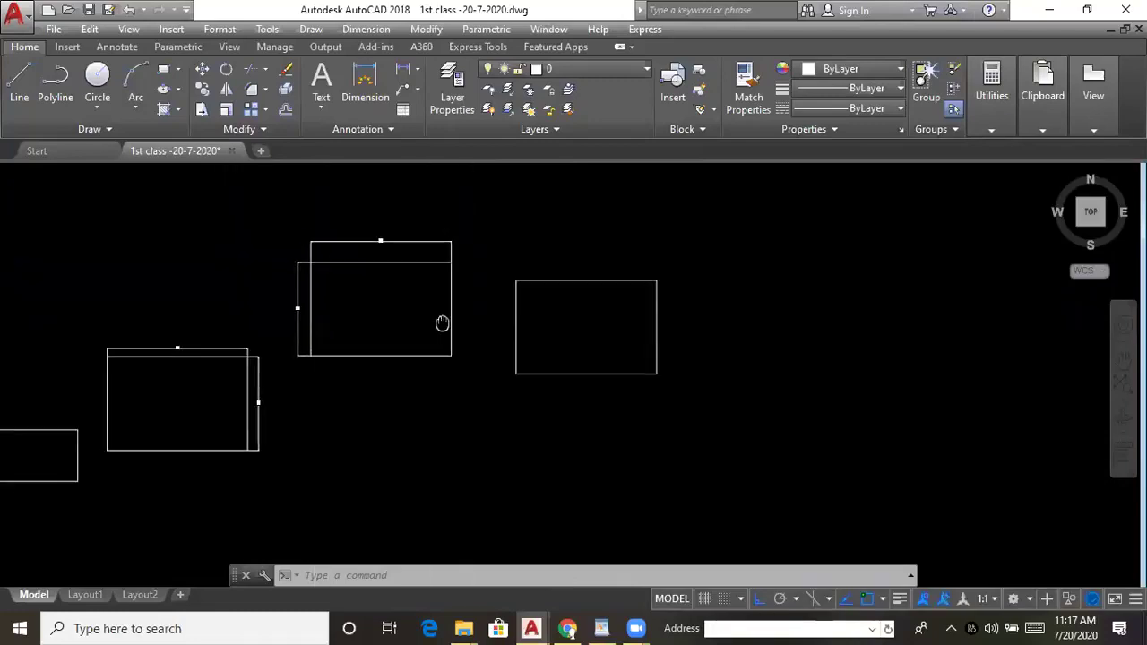
type("rec")
key("Return")
left_click(726, 303)
left_click(805, 373)
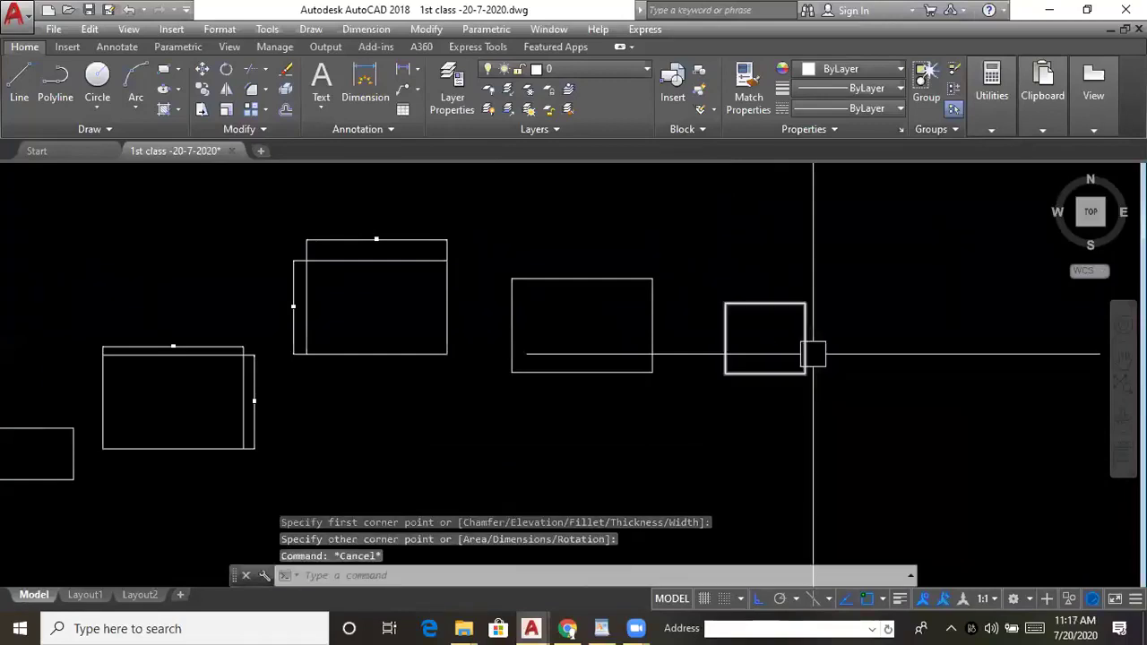
- Select the small rectangle, then the right side of the line-built rectangle, to compare their selections, and clear each selection
left_click(806, 351)
key("Escape")
left_click(654, 325)
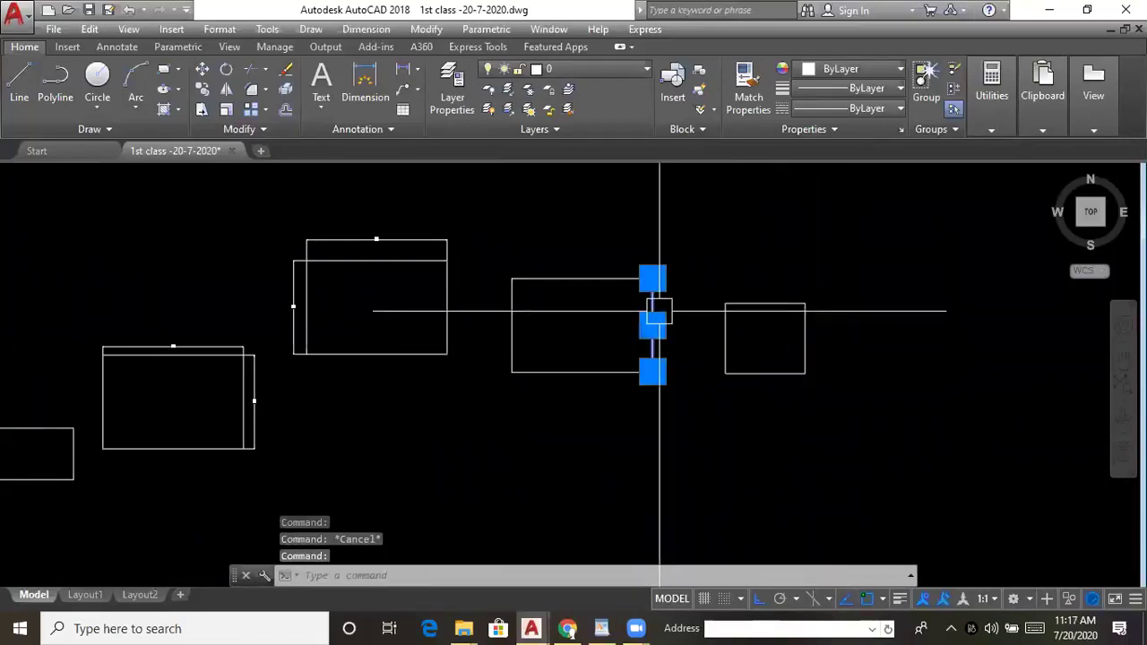
key("Escape")
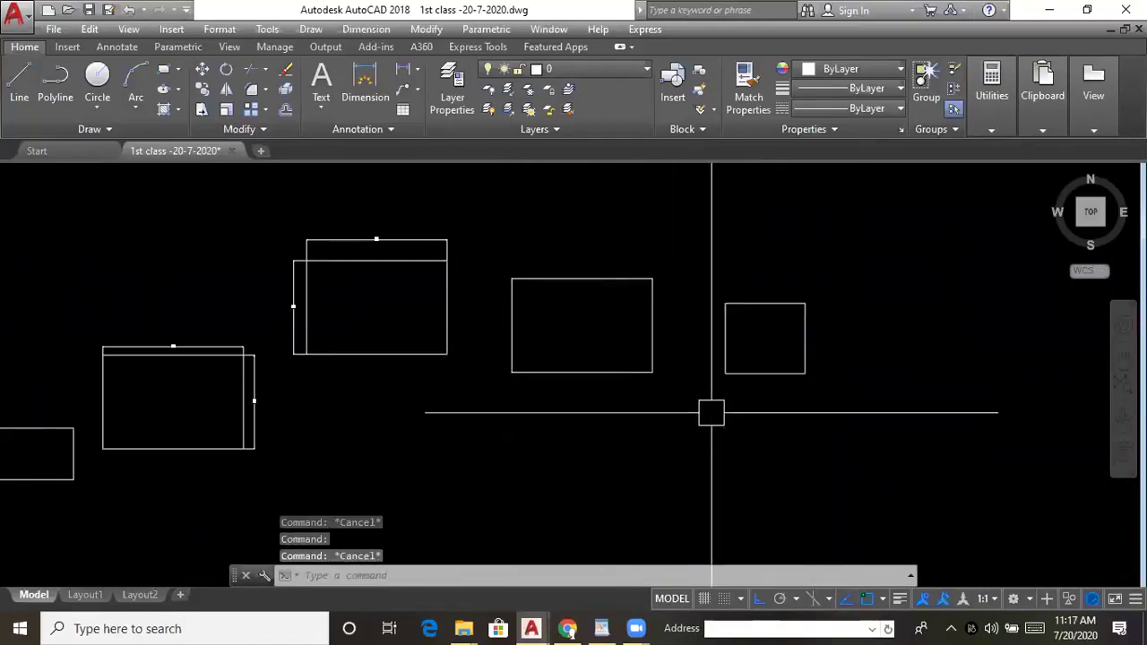
- Erase the long slanted line running down from the right end of the arc
scroll(710, 412, "down", 5)
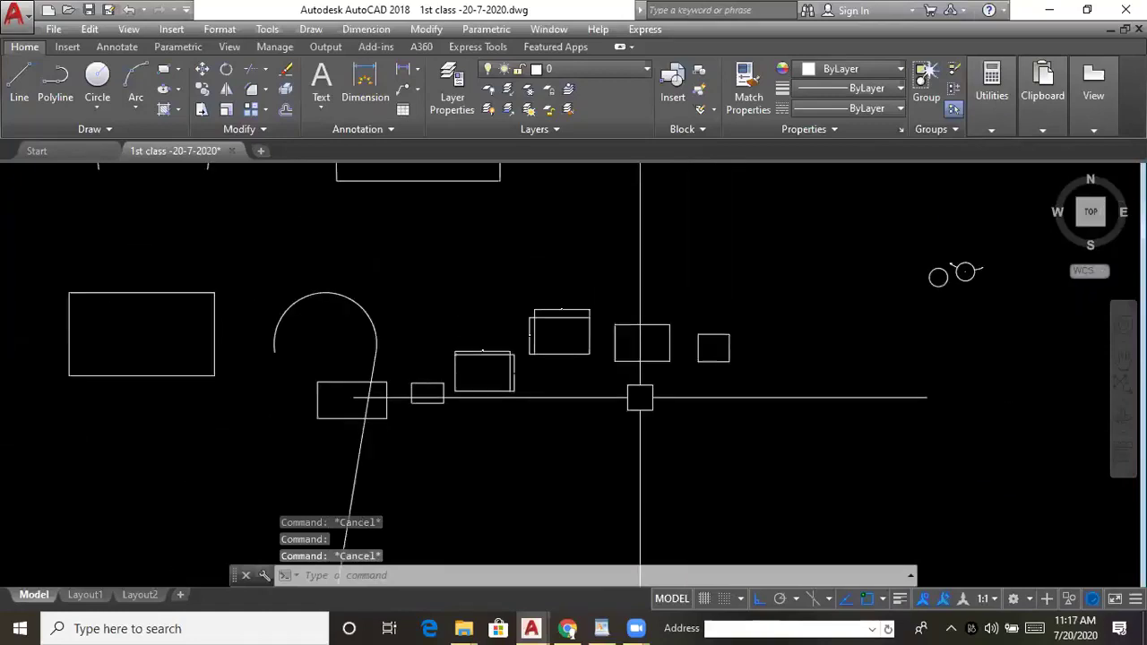
left_click(544, 345)
key("Delete")
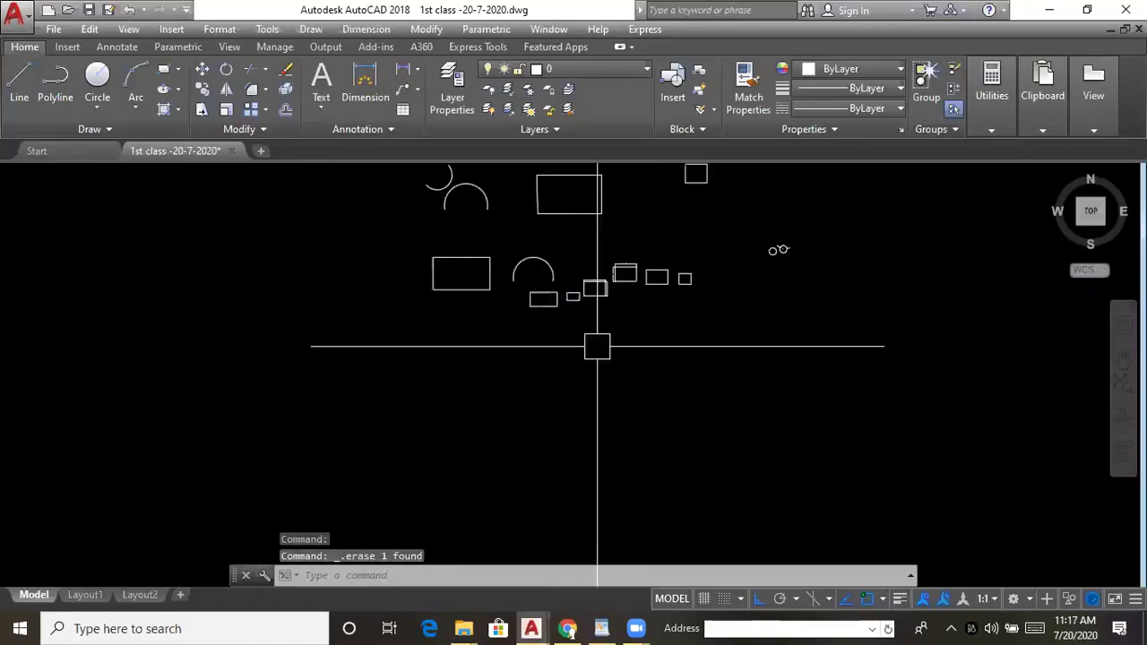
middle_click_drag(690, 271, 579, 325)
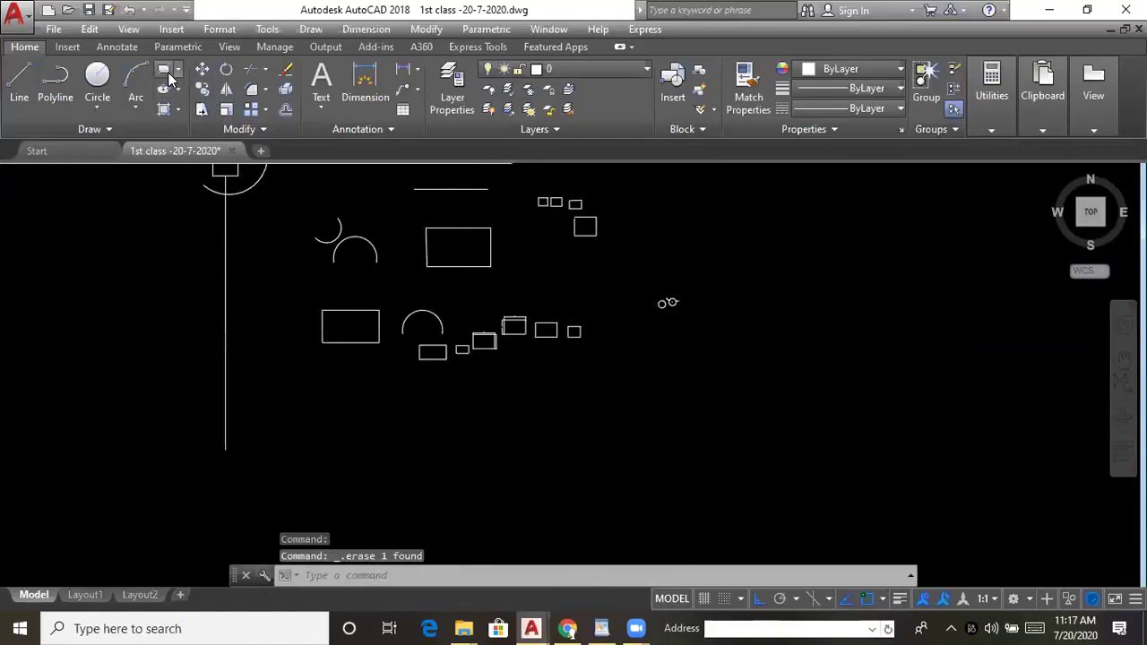
left_click(177, 108)
left_click(179, 91)
left_click(178, 90)
left_click(178, 90)
left_click(179, 90)
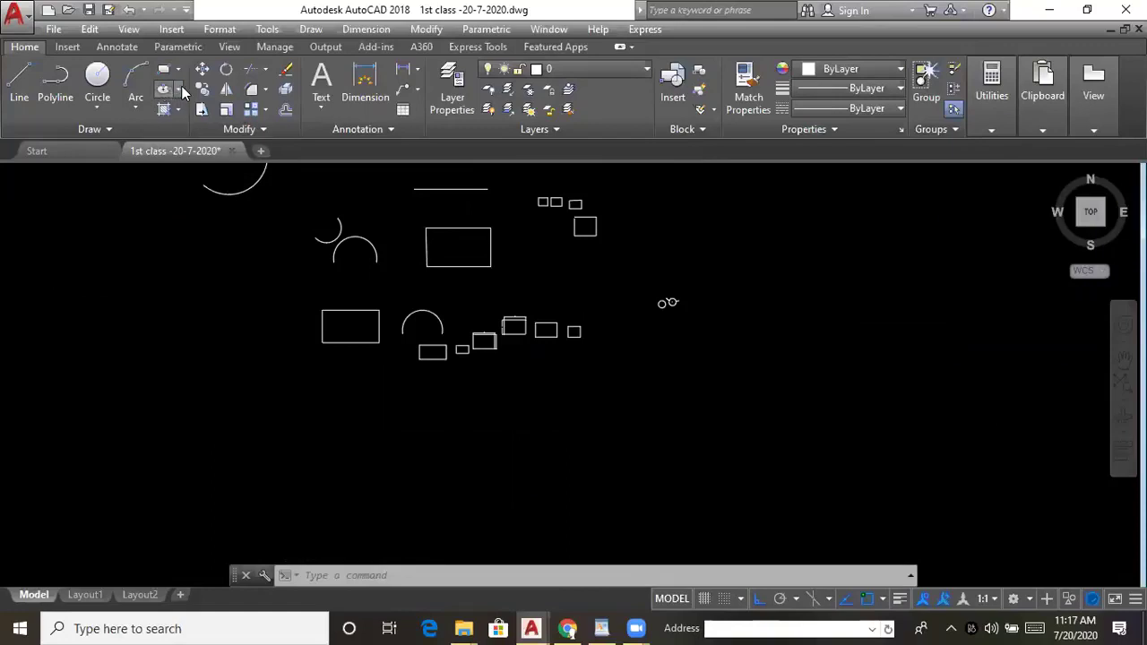
left_click(180, 91)
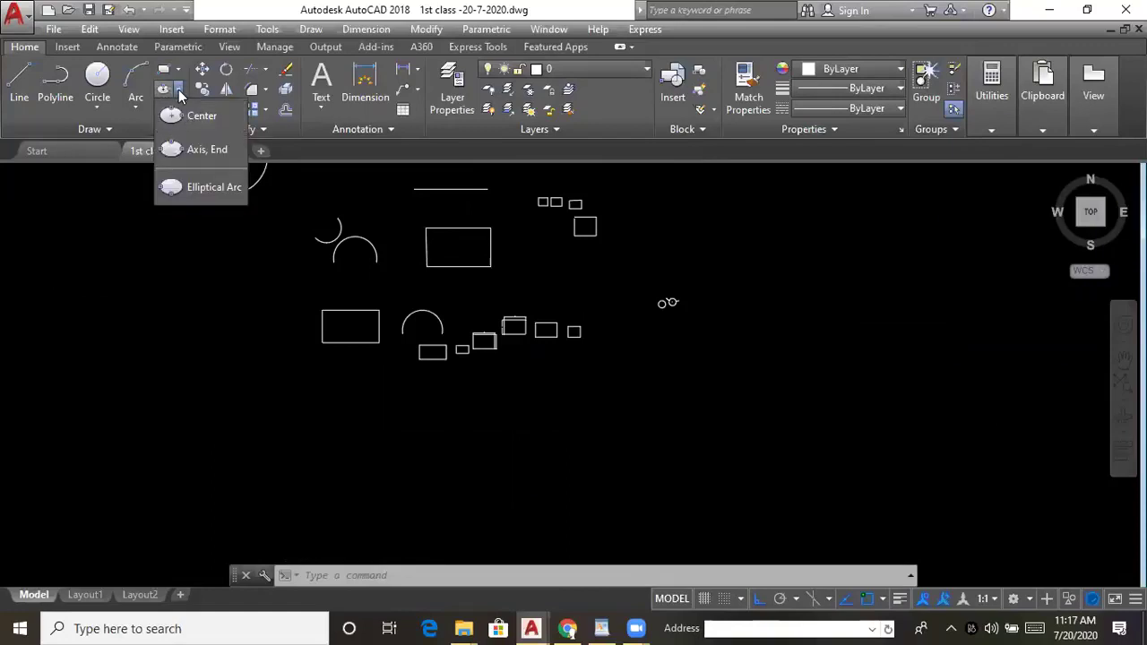
left_click(178, 91)
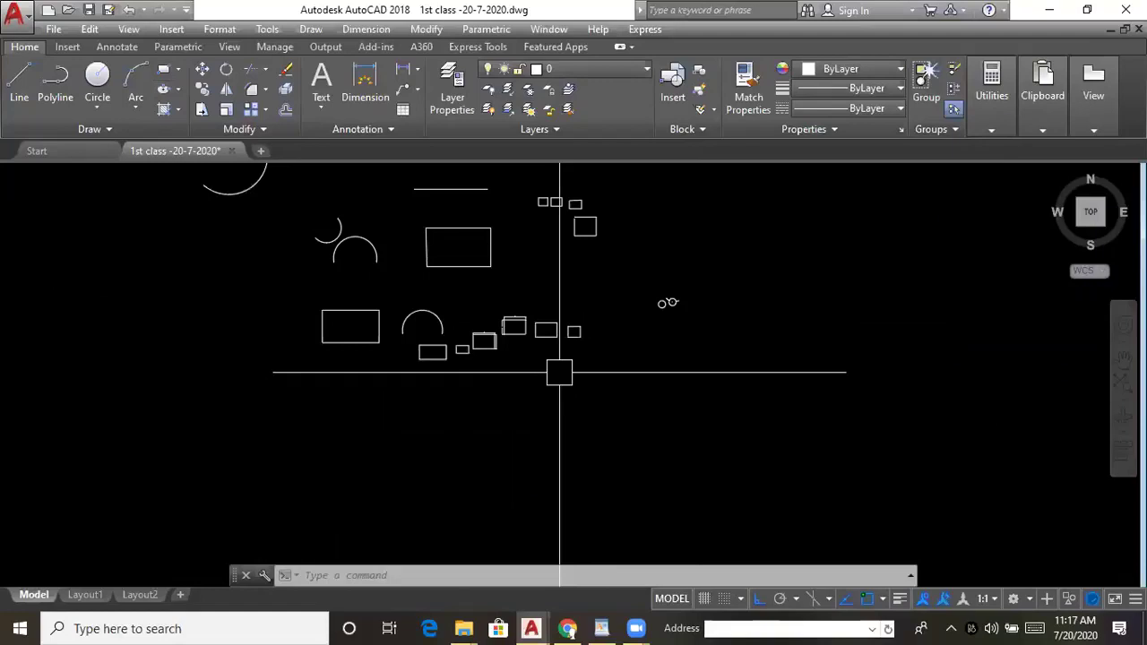
- Explode the large rectangle located right of the two arcs
middle_click_drag(561, 369, 528, 375)
scroll(555, 233, "up", 4)
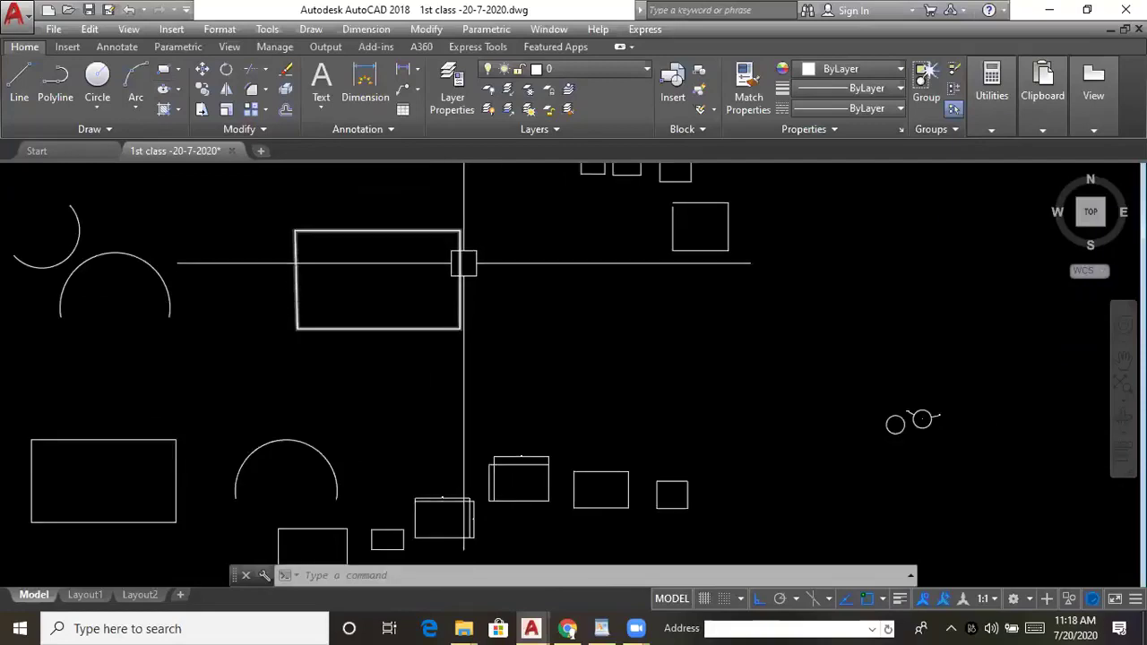
left_click(463, 262)
key("Return")
- Draw a rectangle in the empty space right of the large exploded rectangle and explode it
middle_click_drag(565, 332, 417, 353)
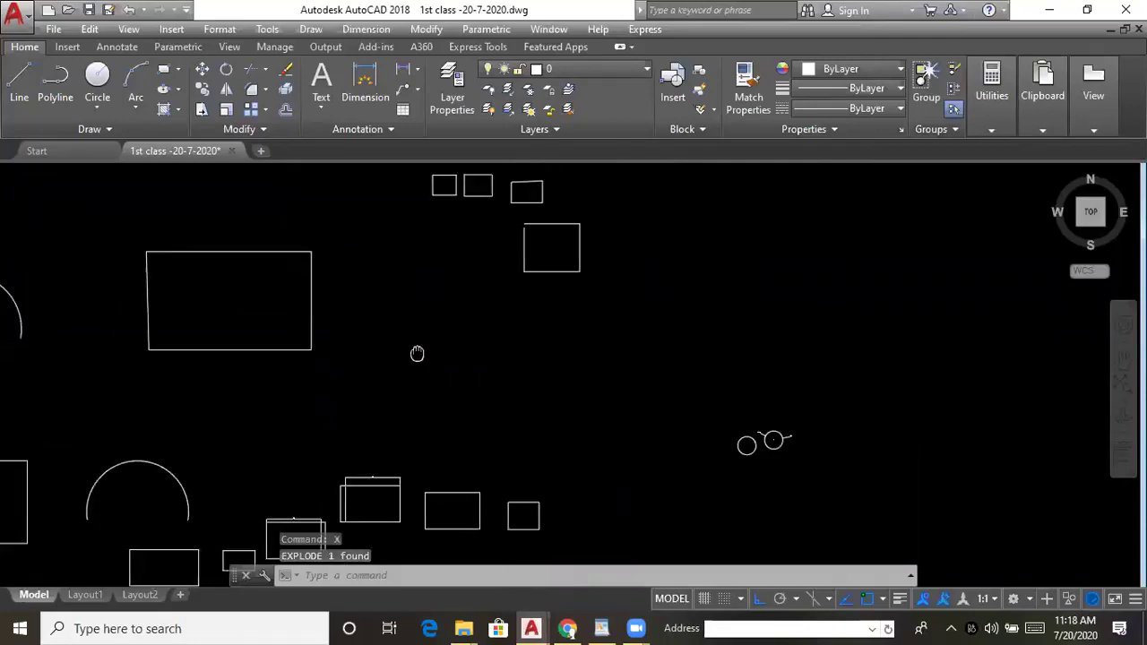
type("re")
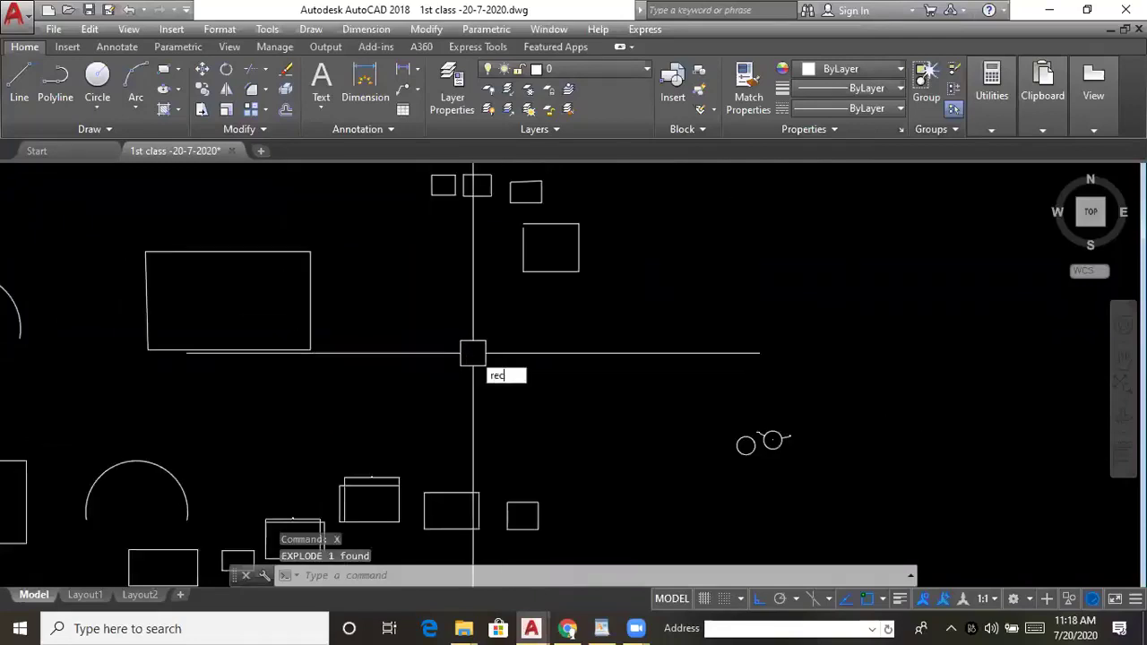
type("c")
key("Return")
left_click(430, 306)
left_click(542, 399)
left_click(543, 398)
type("x")
key("Return")
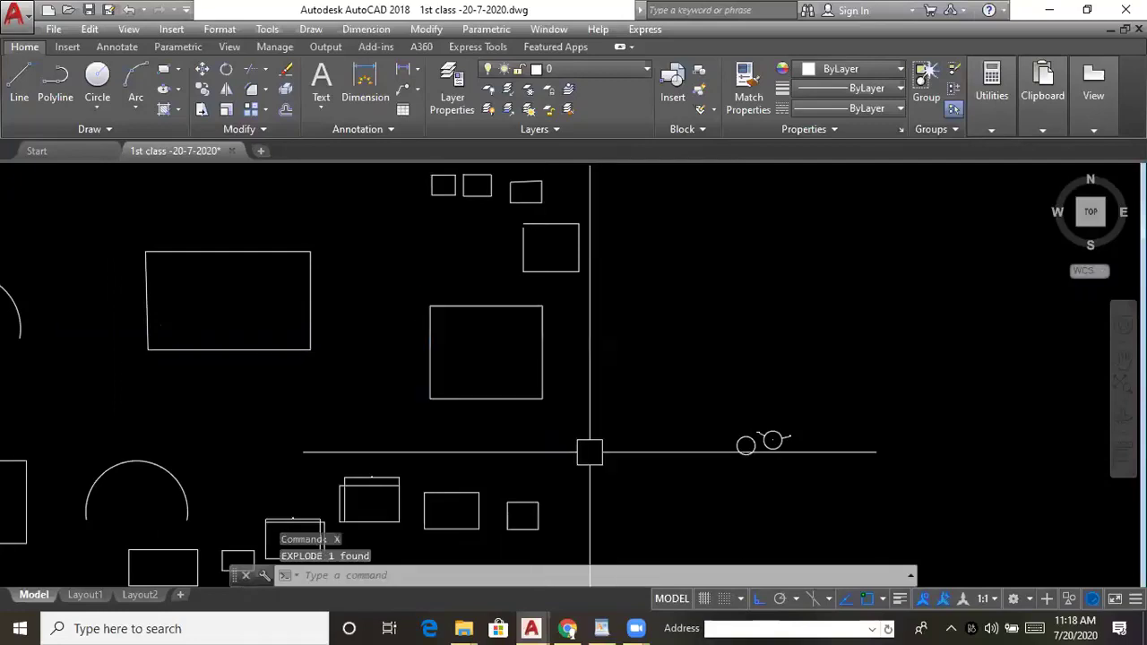
- Switch to the CAD 2D - Student document in WordPad, check the Explode shortcut in the command table, and return to AutoCAD
left_click(603, 627)
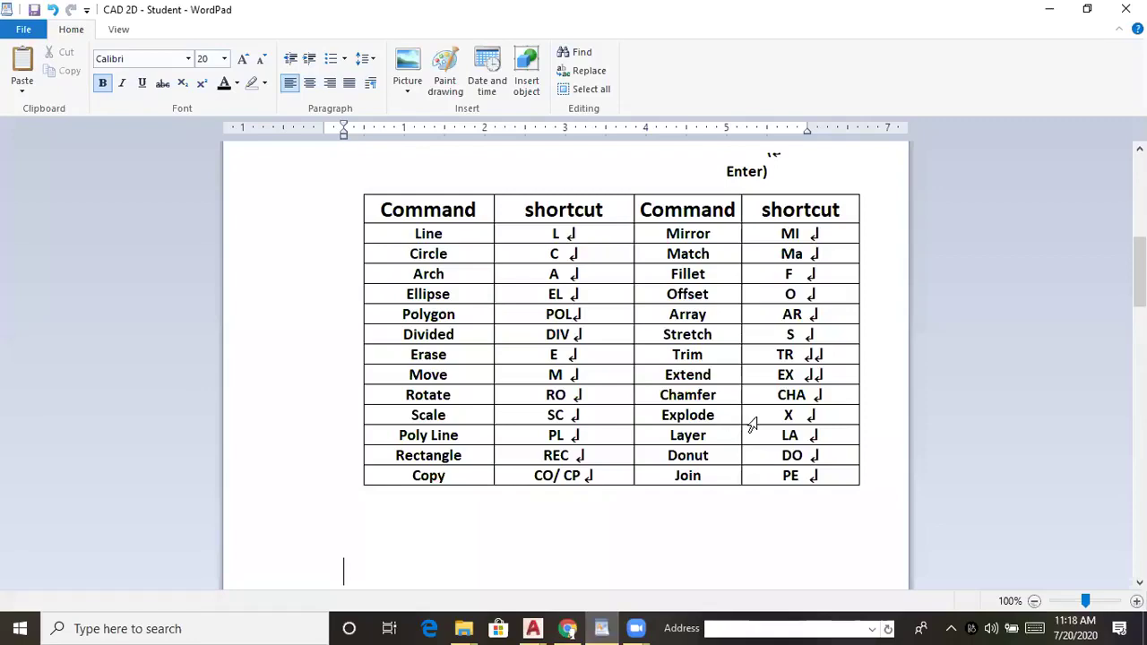
left_click(1045, 7)
- Select the right side of the newly exploded rectangle to inspect it as a separate object, and clear the selection
middle_click_drag(310, 375, 404, 335)
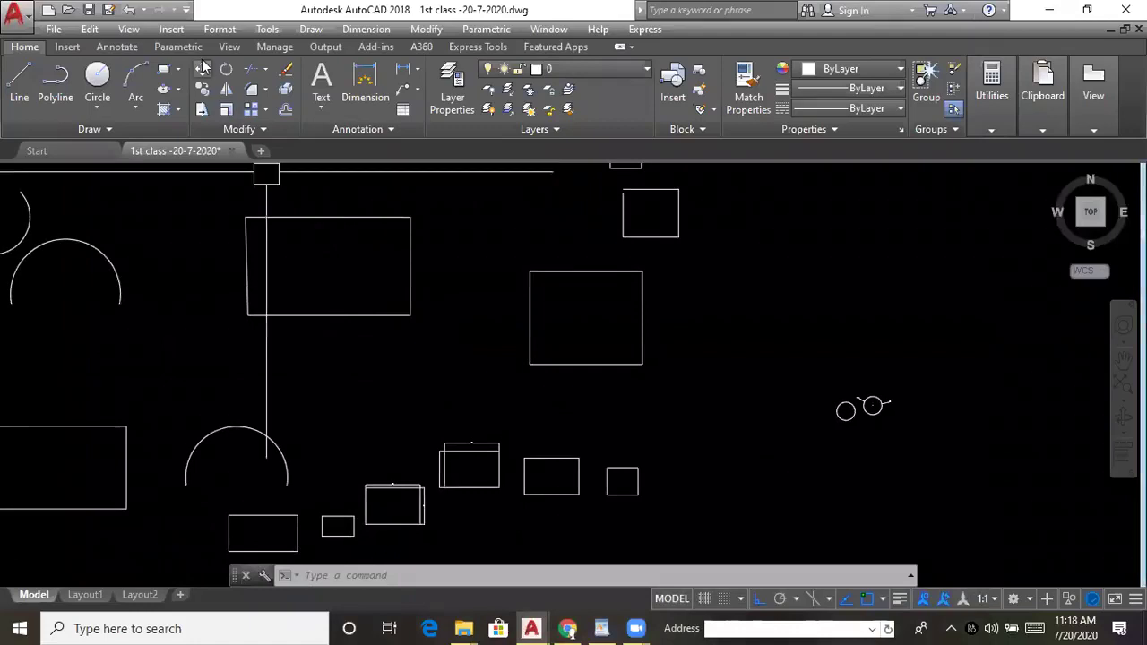
scroll(610, 325, "up", 2)
left_click(674, 318)
key("Escape")
key("Escape")
- Draw another rectangle in the empty space right of the last exploded rectangle
middle_click_drag(640, 350, 541, 342)
type("re")
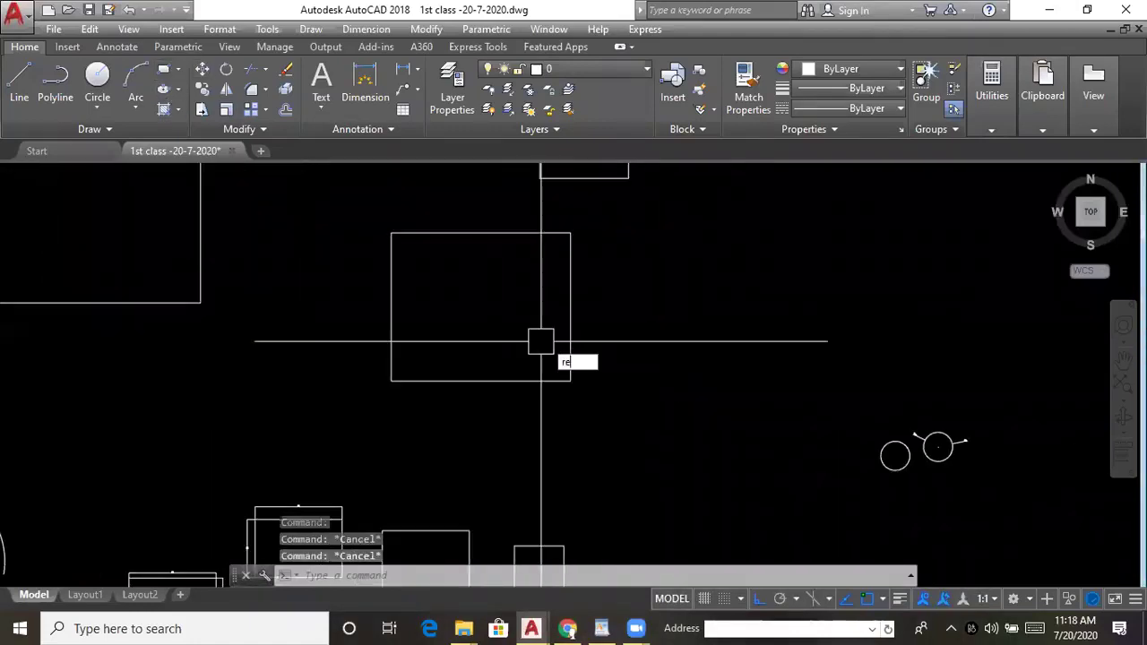
type("c")
key("Return")
left_click(670, 222)
left_click(818, 383)
key("Escape")
- Explode the newly drawn rectangle into separate lines
left_click(818, 302)
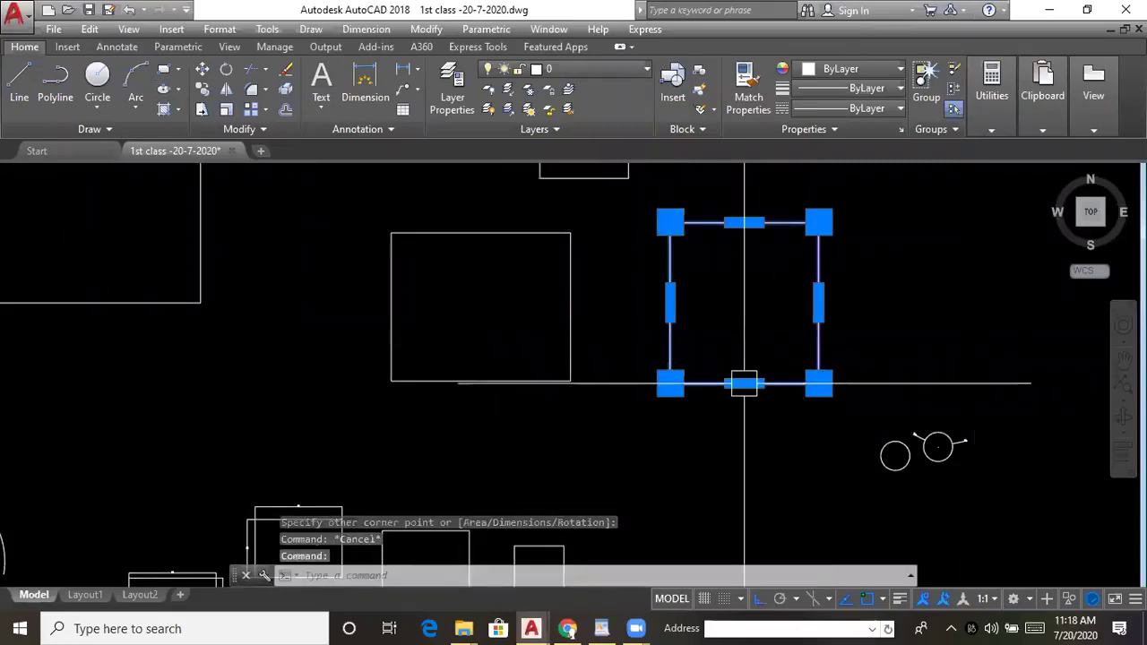
type("x")
key("Return")
key("Escape")
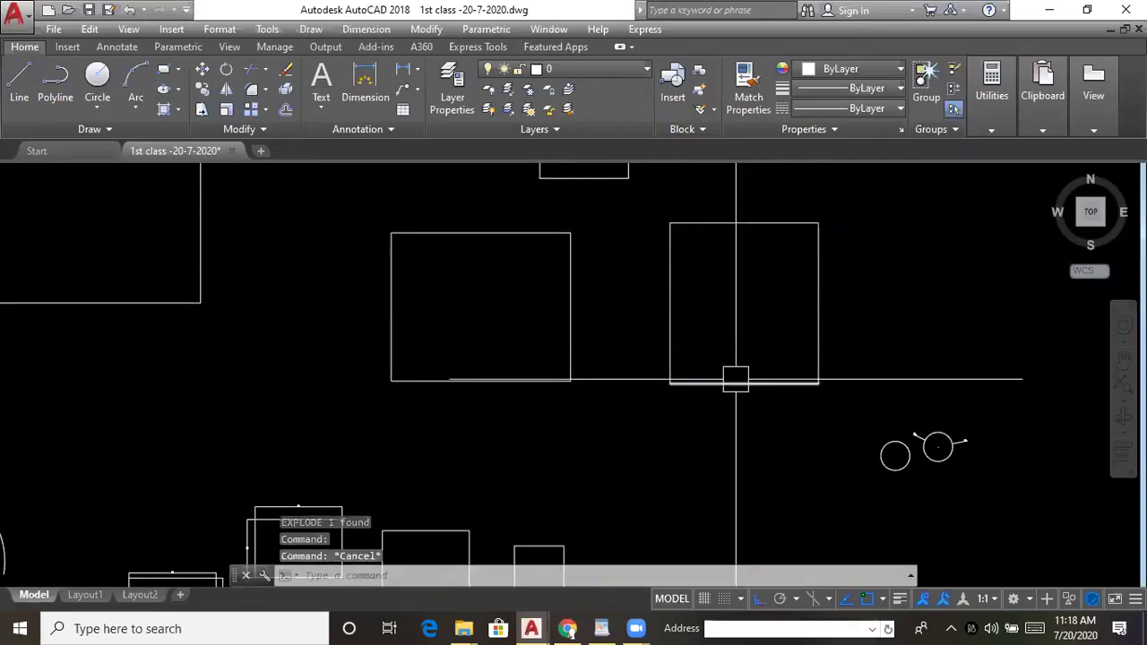
- Select the bottom and left sides of the exploded rectangle individually to inspect them, and clear the selection
left_click(735, 383)
left_click(676, 253)
left_click(666, 243)
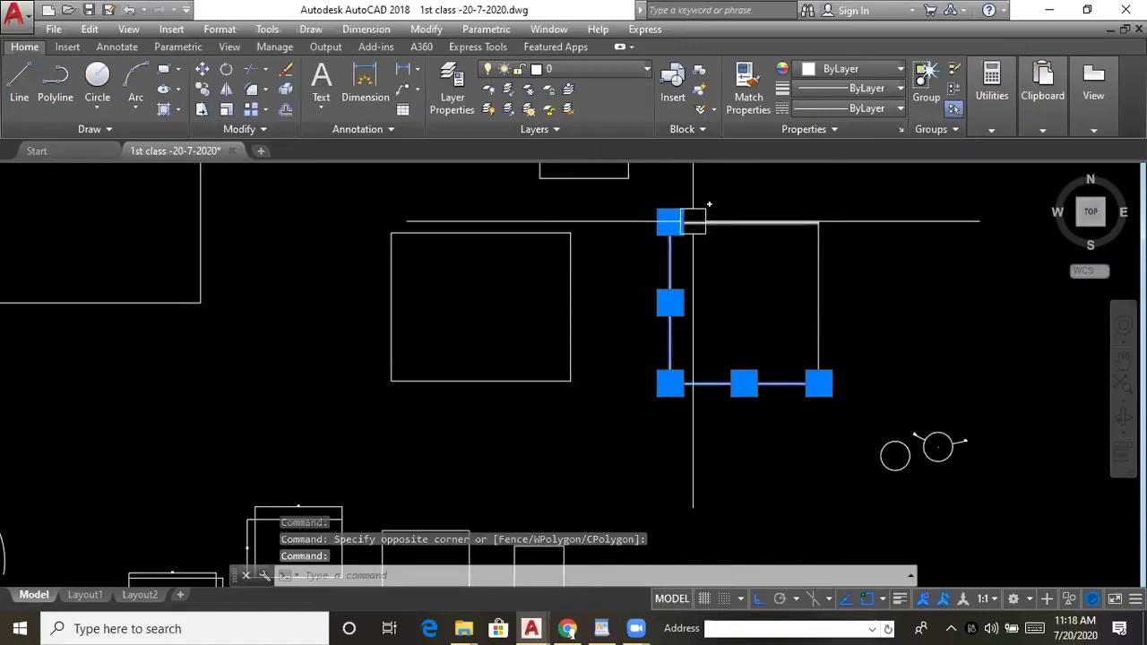
key("Escape")
- Review the Quick Access Toolbar customization options, including the one for hiding the menu bar, without changing any
scroll(631, 313, "up", 2)
middle_click_drag(630, 313, 530, 384)
scroll(501, 403, "down", 2)
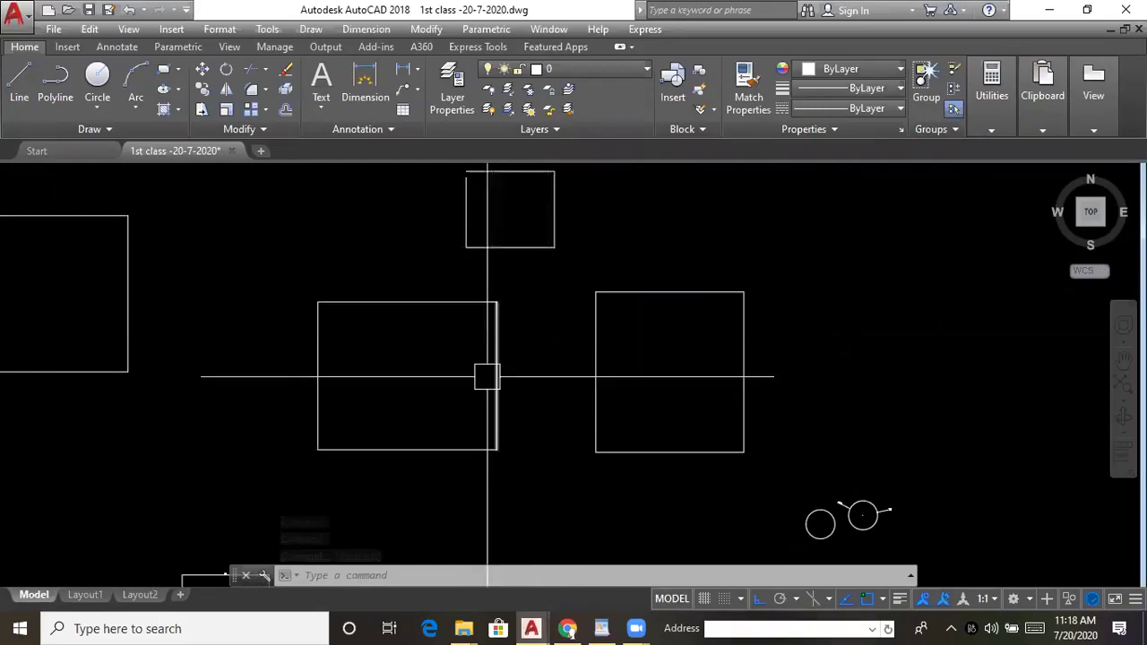
middle_click_drag(418, 366, 445, 359)
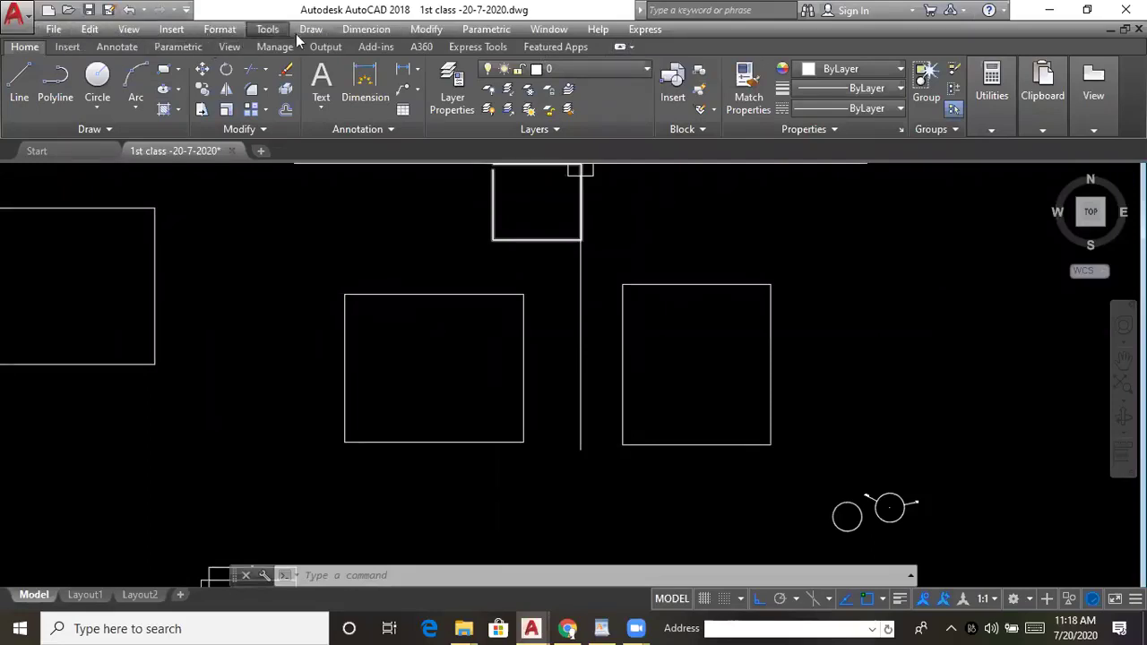
left_click(186, 11)
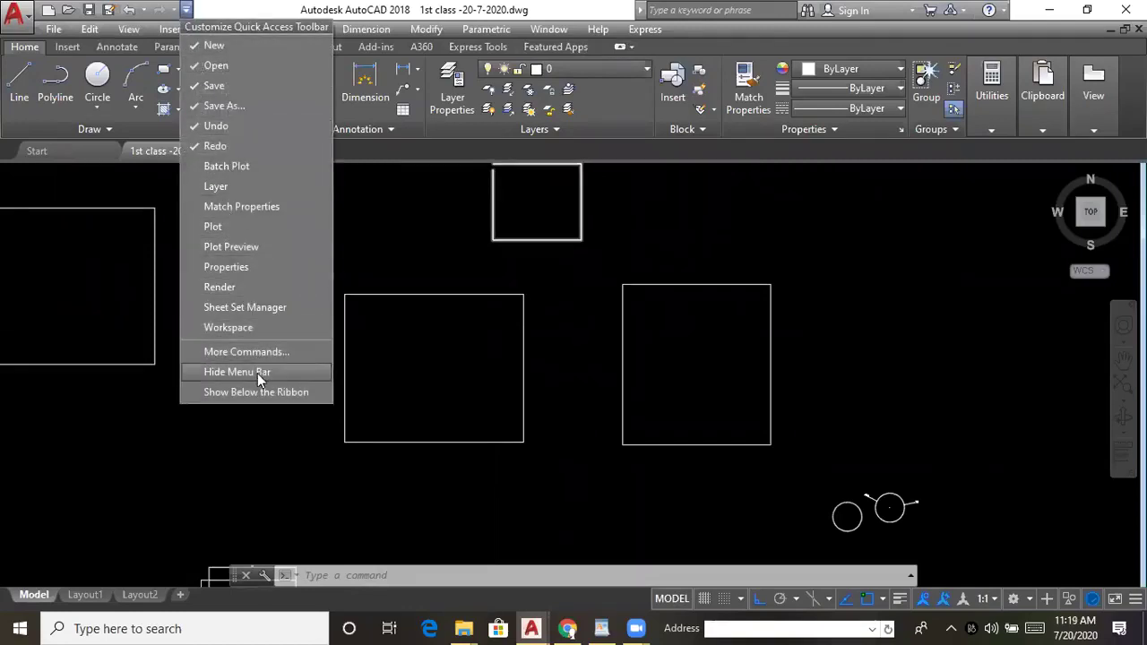
left_click(179, 414)
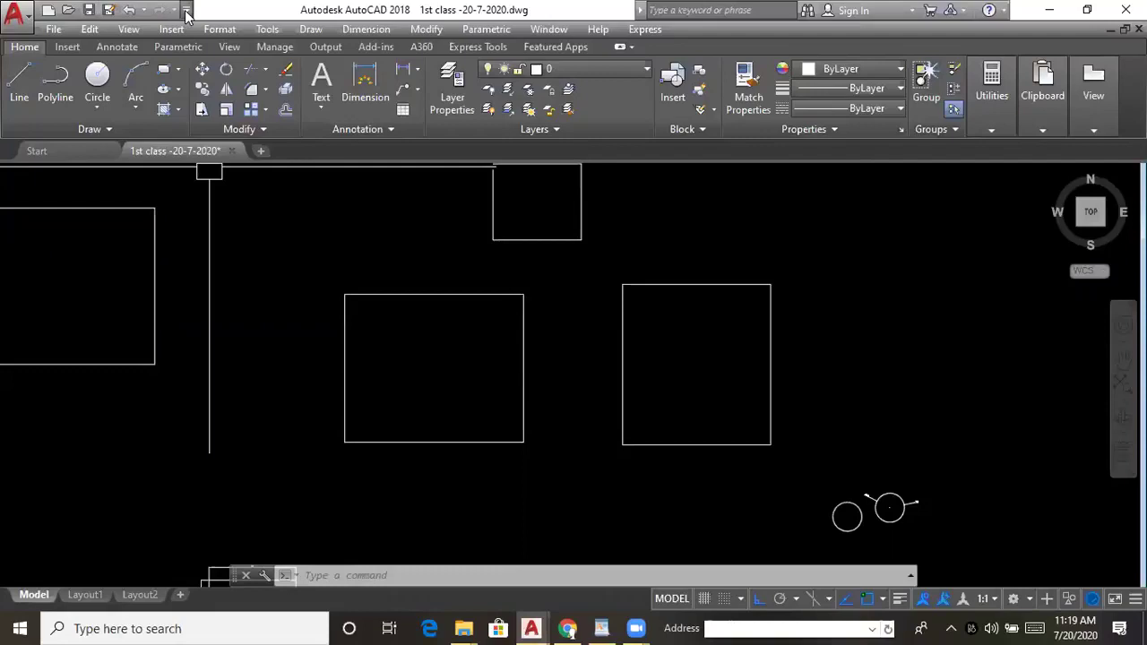
left_click(186, 12)
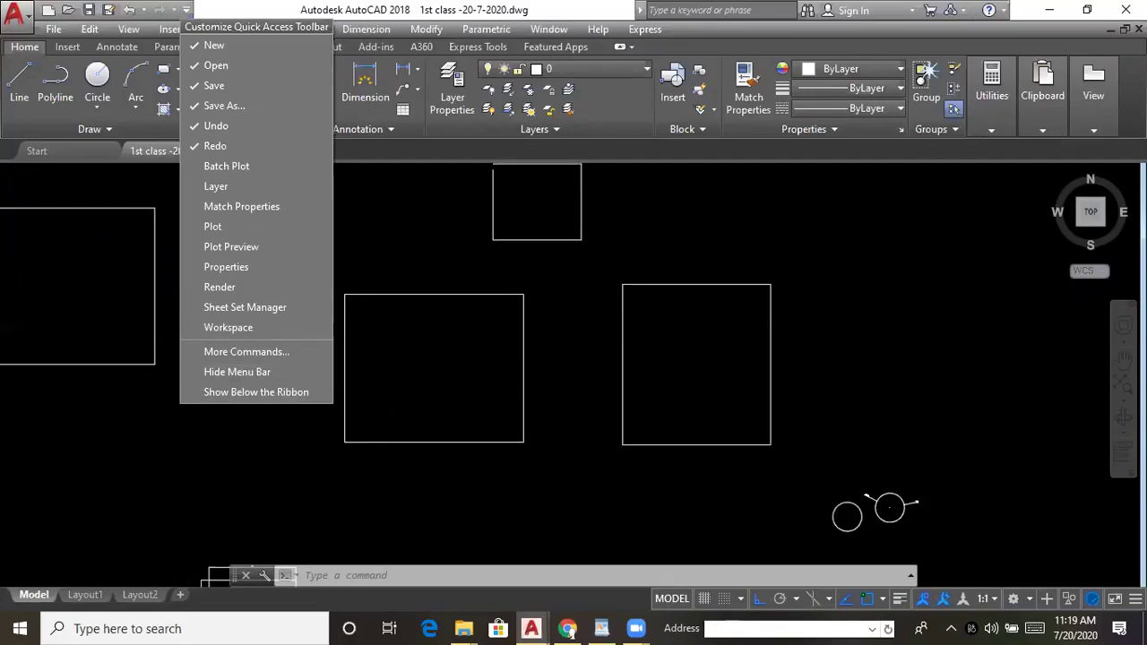
left_click(421, 262)
key("Escape")
key("Escape")
- Draw a wide horizontal ellipse using the Center method, centered just below the two small circles
middle_click_drag(165, 196, 221, 202)
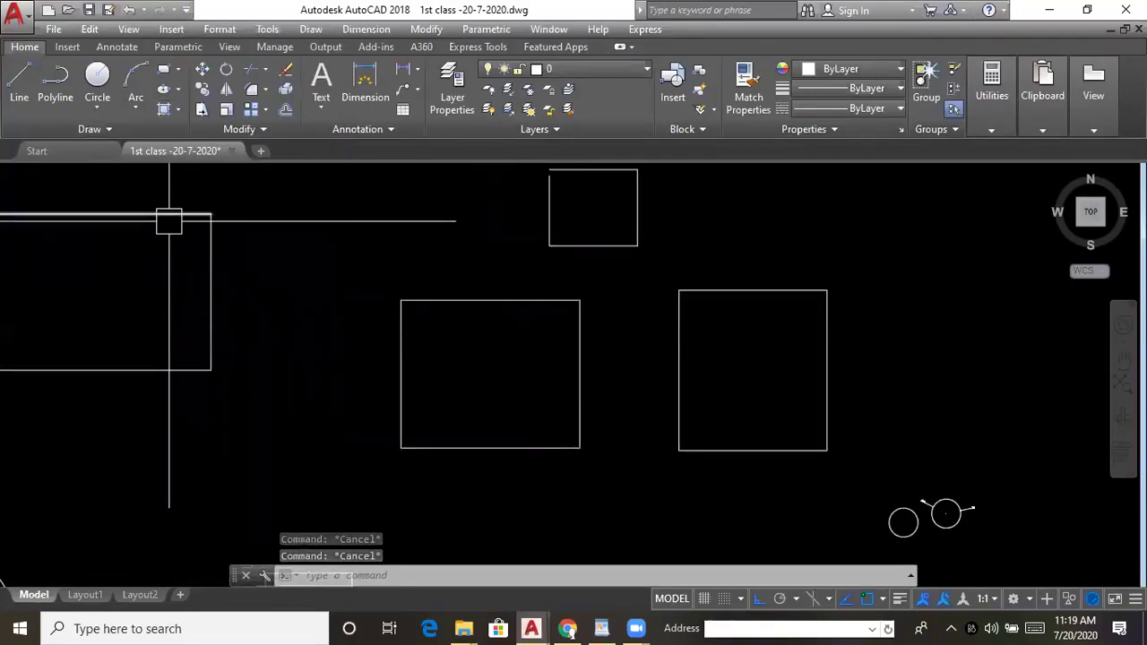
left_click(180, 91)
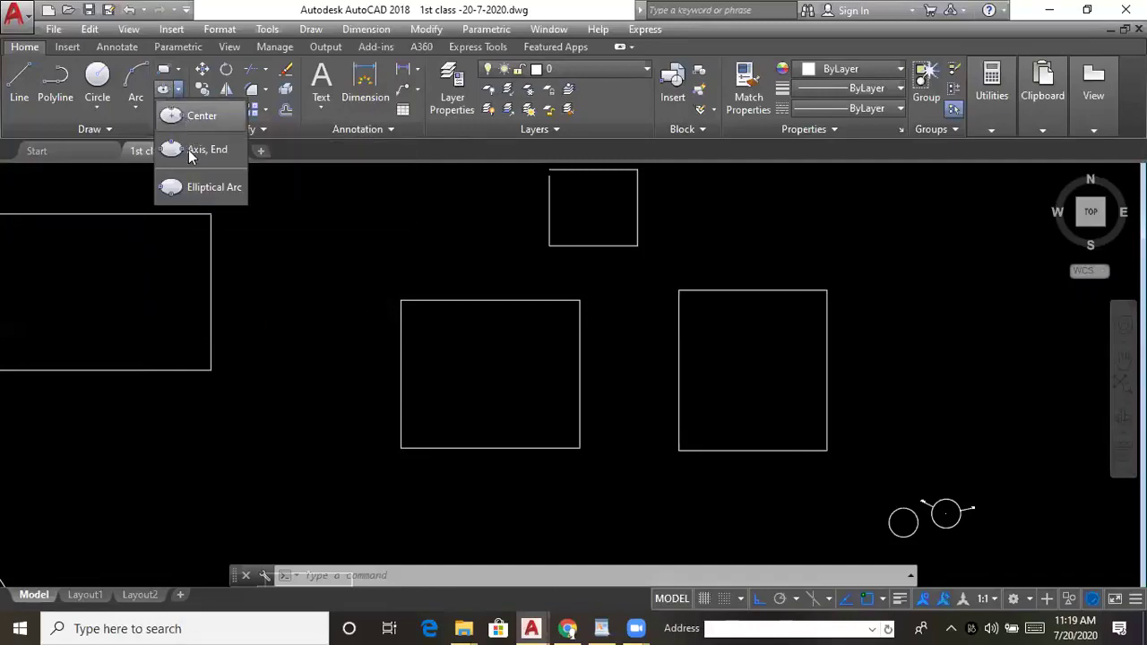
left_click(190, 118)
scroll(386, 284, "down", 6)
middle_click_drag(496, 409, 456, 364)
left_click(466, 360)
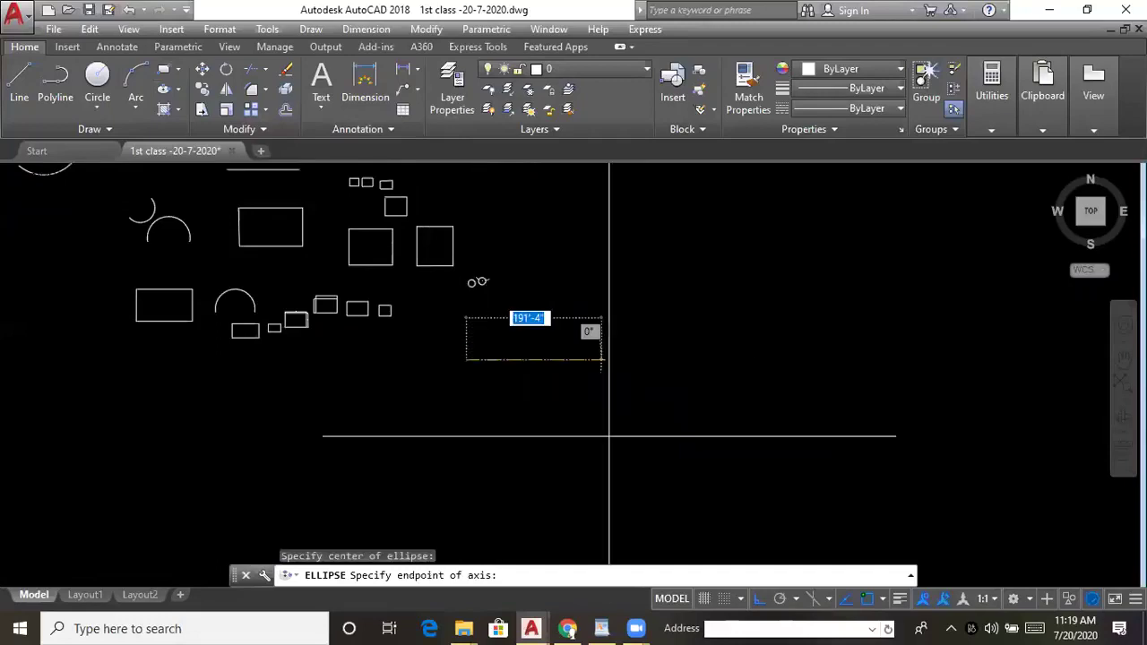
left_click(639, 433)
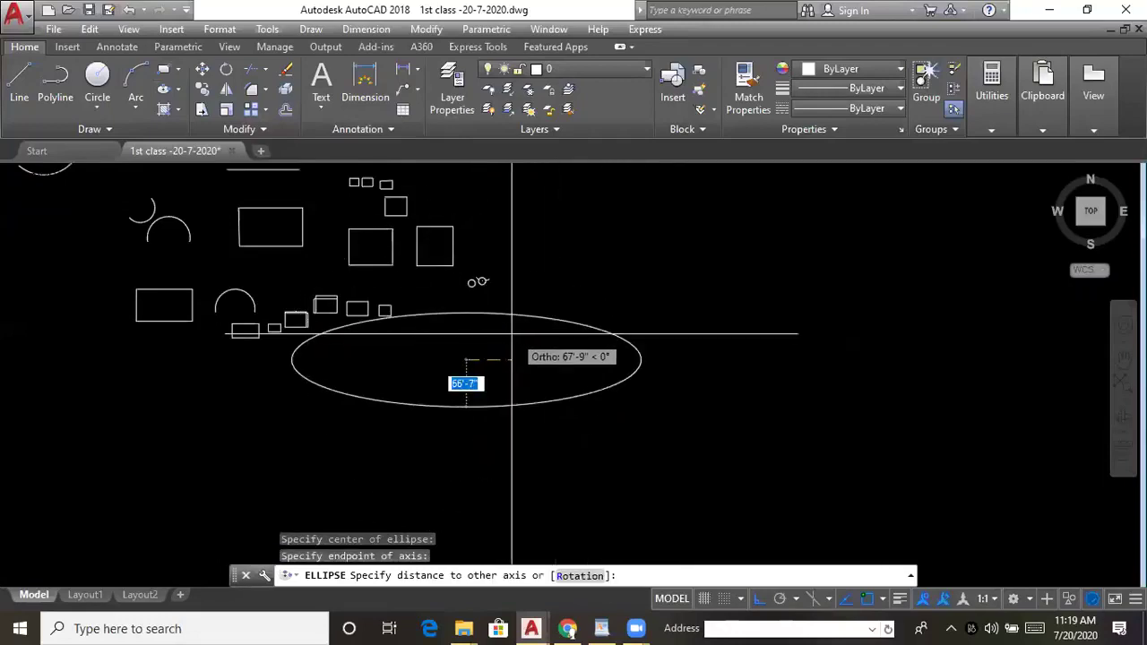
left_click(549, 426)
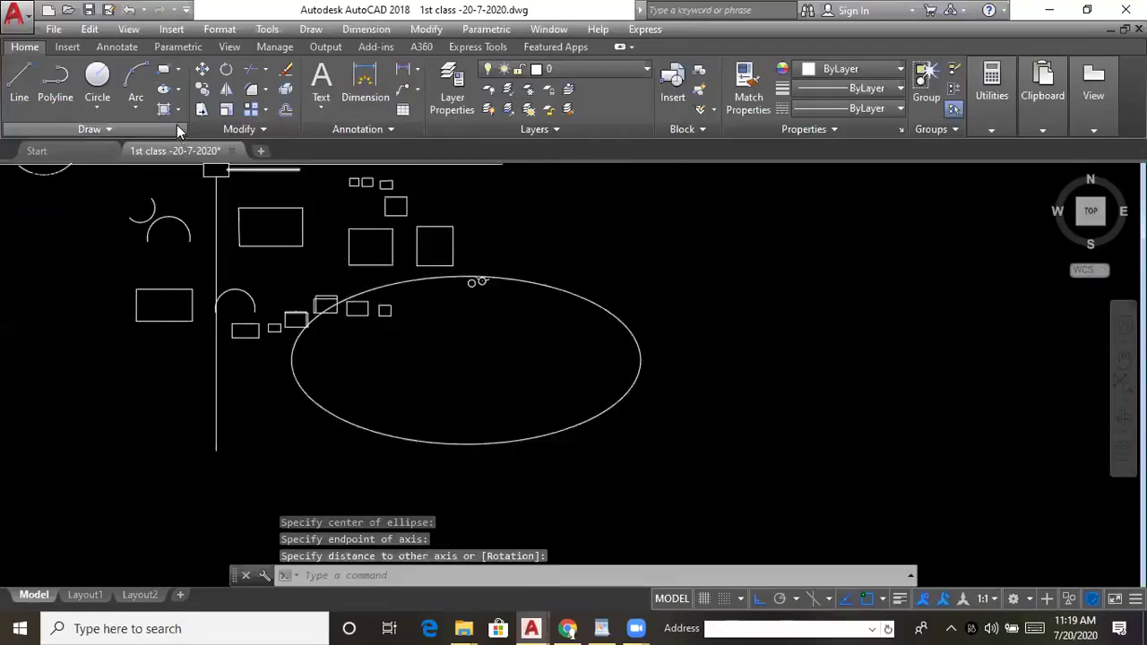
- Draw a larger Center-method ellipse up and to the right of the first, with a vertical half-axis of about 166'
left_click(179, 92)
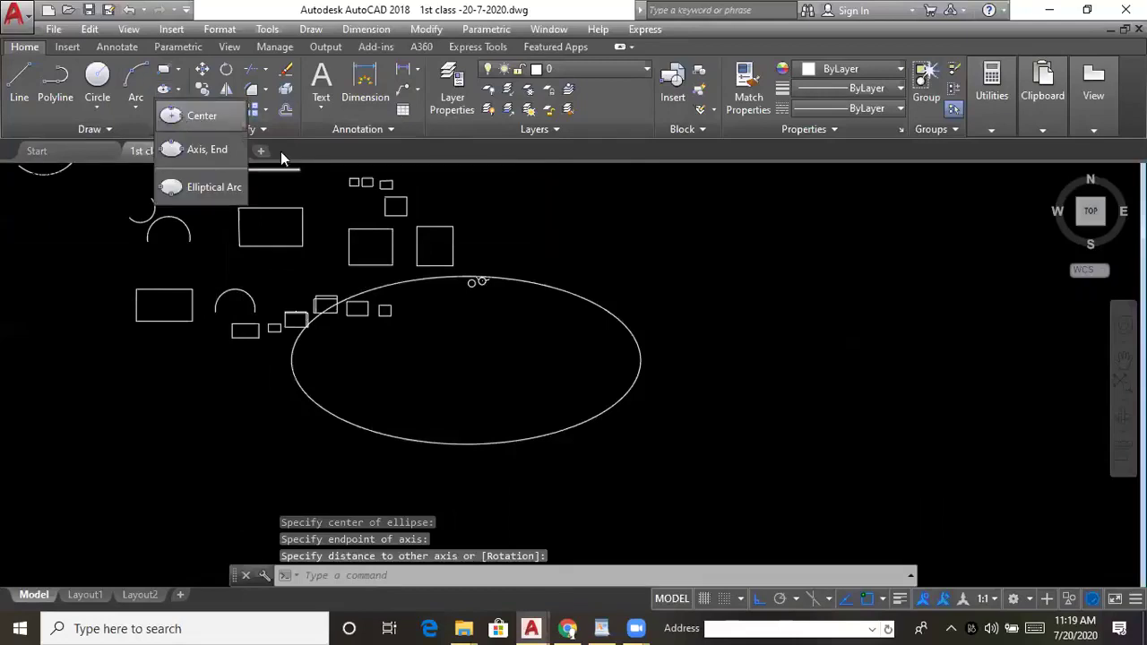
left_click(202, 116)
middle_click_drag(646, 310, 508, 294)
left_click(638, 220)
left_click(901, 303)
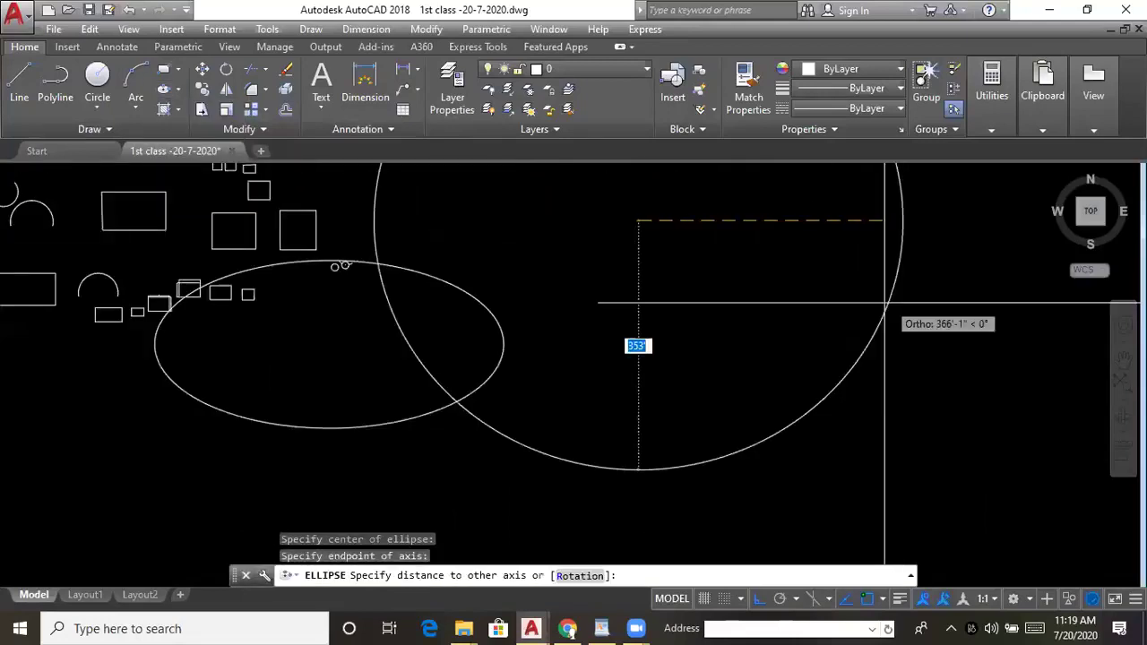
scroll(762, 255, "down", 1)
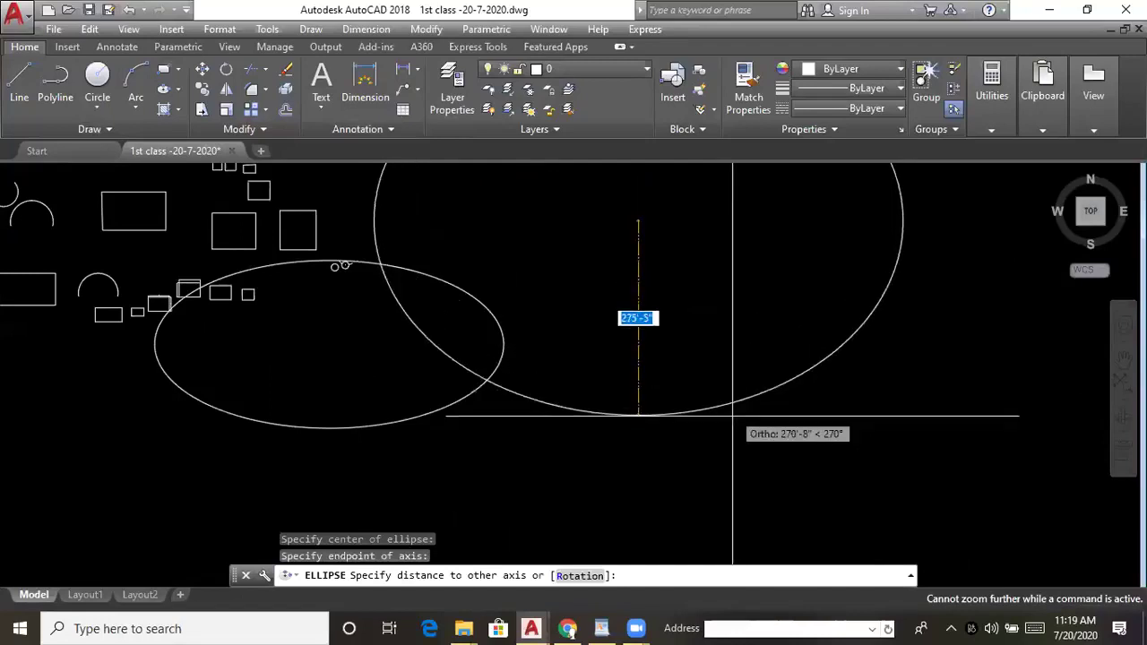
middle_click_drag(691, 430, 617, 448)
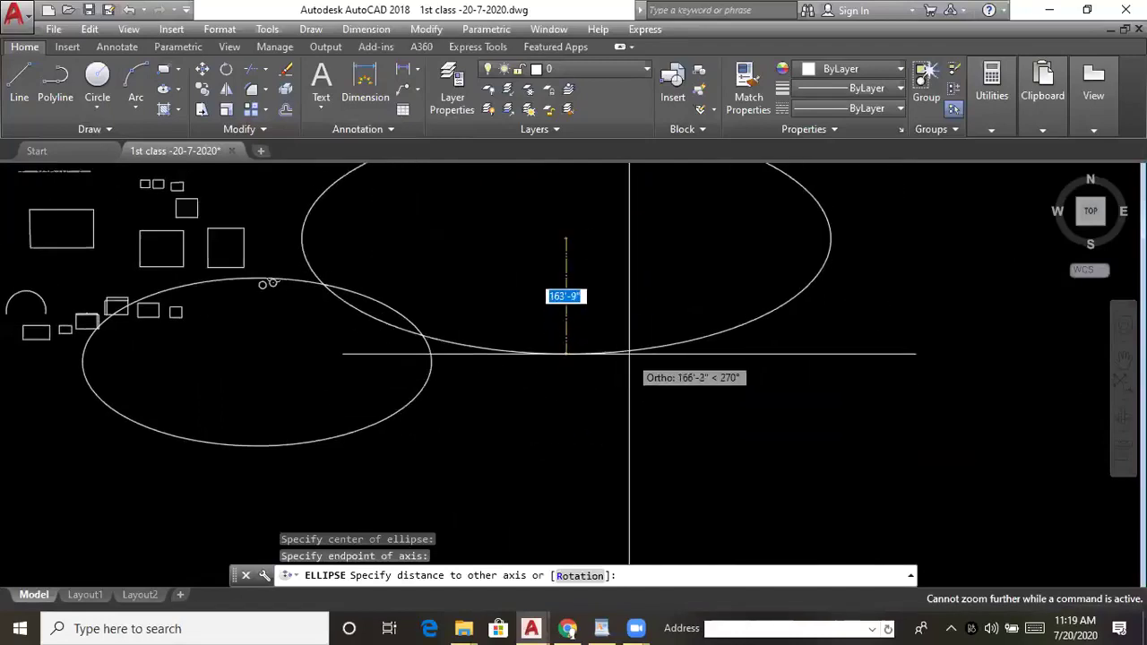
left_click(629, 353)
- Stretch the larger ellipse horizontally by its right quadrant grip into a long, flat ellipse spanning the small shapes
scroll(627, 350, "down", 3)
left_click(626, 336)
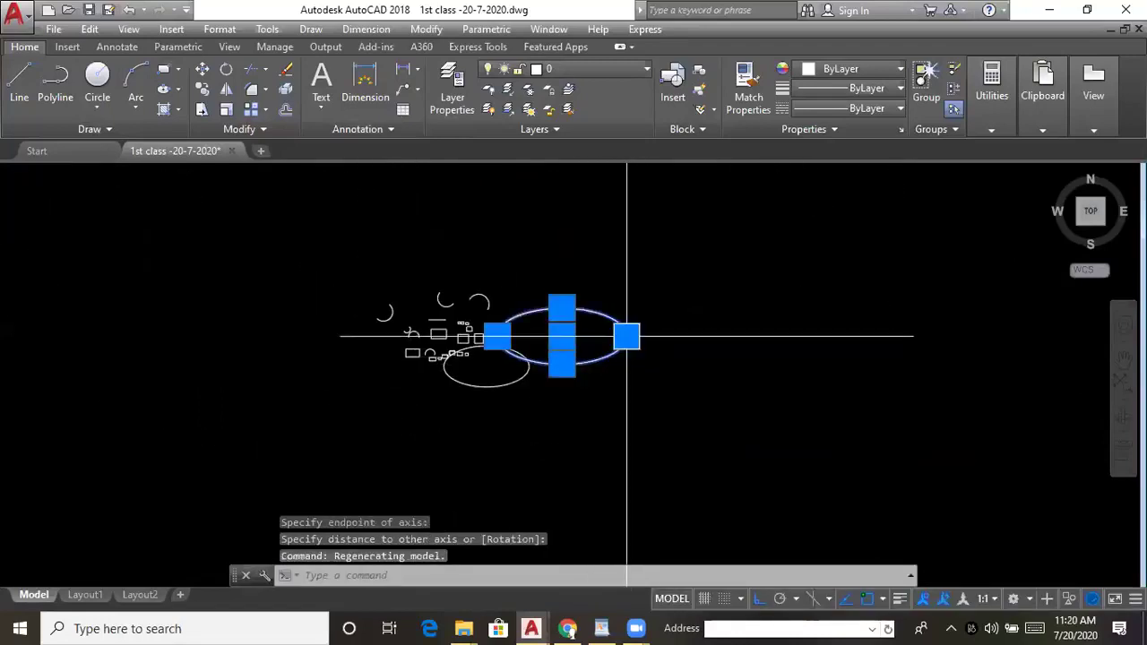
left_click(626, 336)
left_click(791, 336)
middle_click_drag(615, 366, 583, 364)
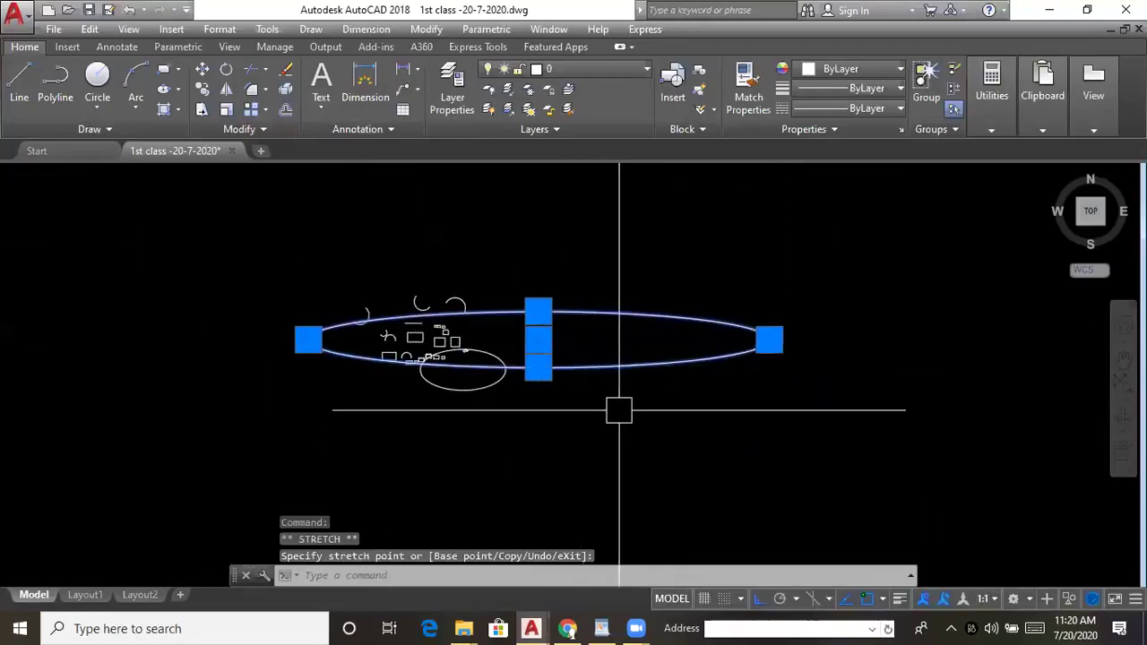
middle_click_drag(574, 417, 538, 409)
- Select the stretched, flat ellipse and erase it from the drawing
left_click(643, 254)
left_click(527, 396)
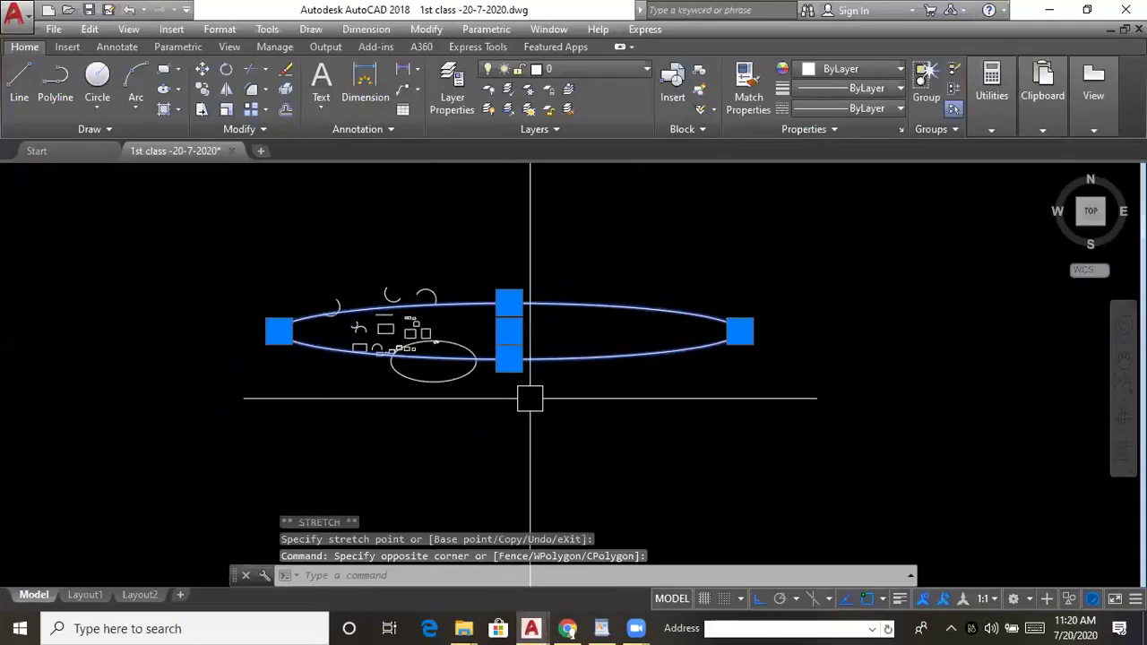
key("Delete")
- Draw a much larger ellipse using the Center method, centered up and to the right of the remaining ellipse, with a horizontal first axis
left_click(178, 95)
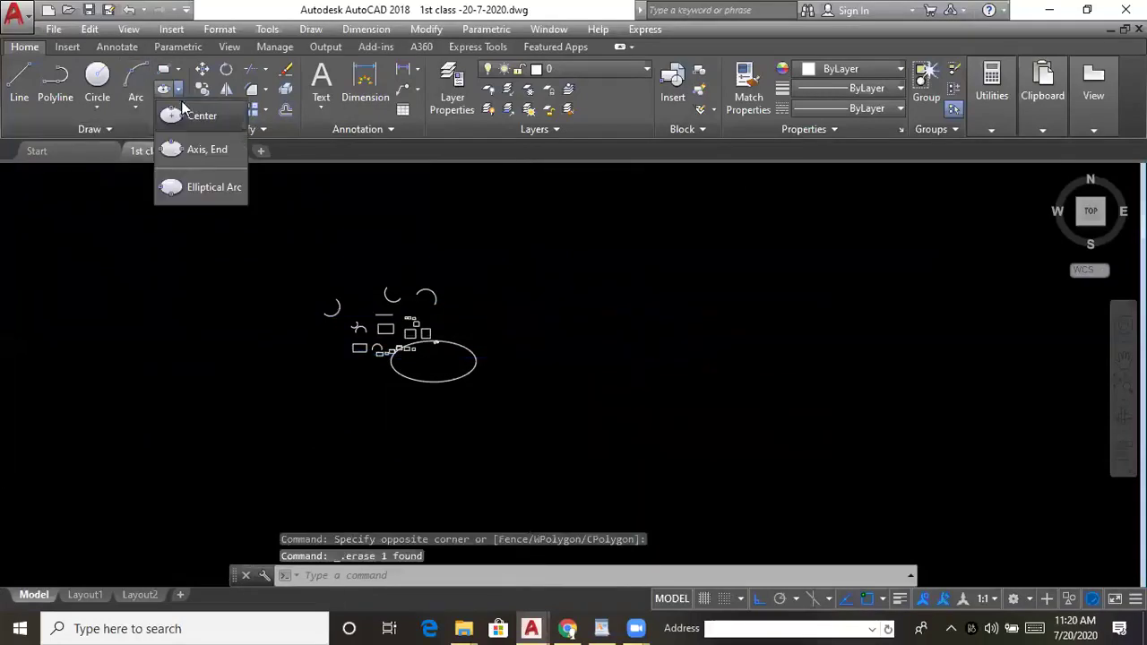
left_click(193, 119)
left_click(652, 313)
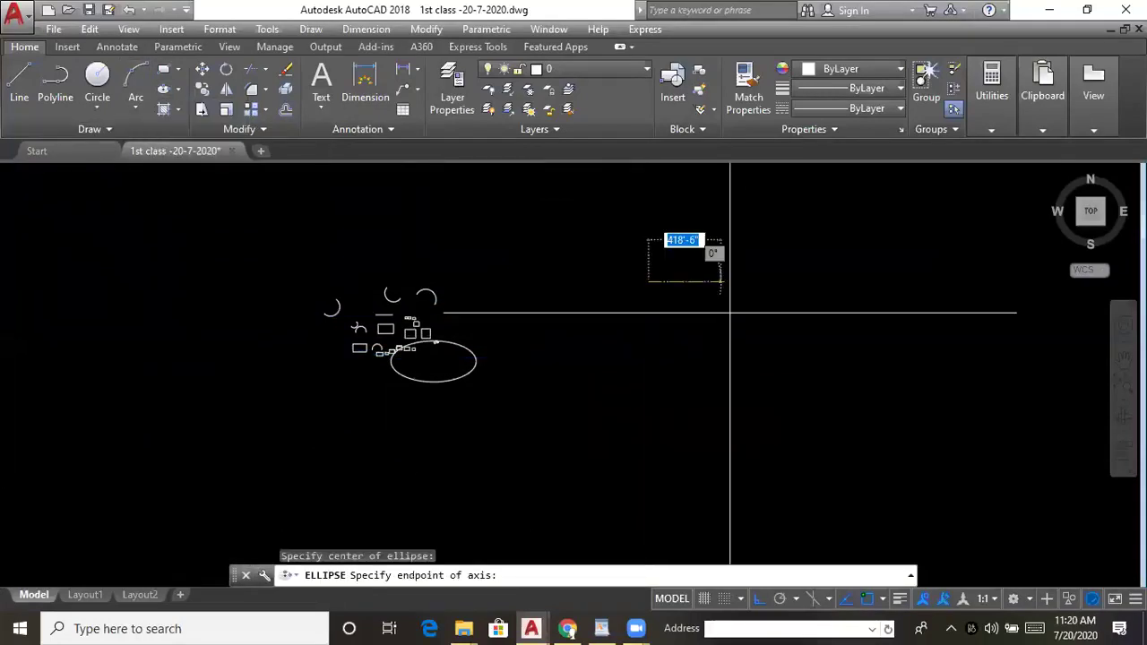
left_click(909, 351)
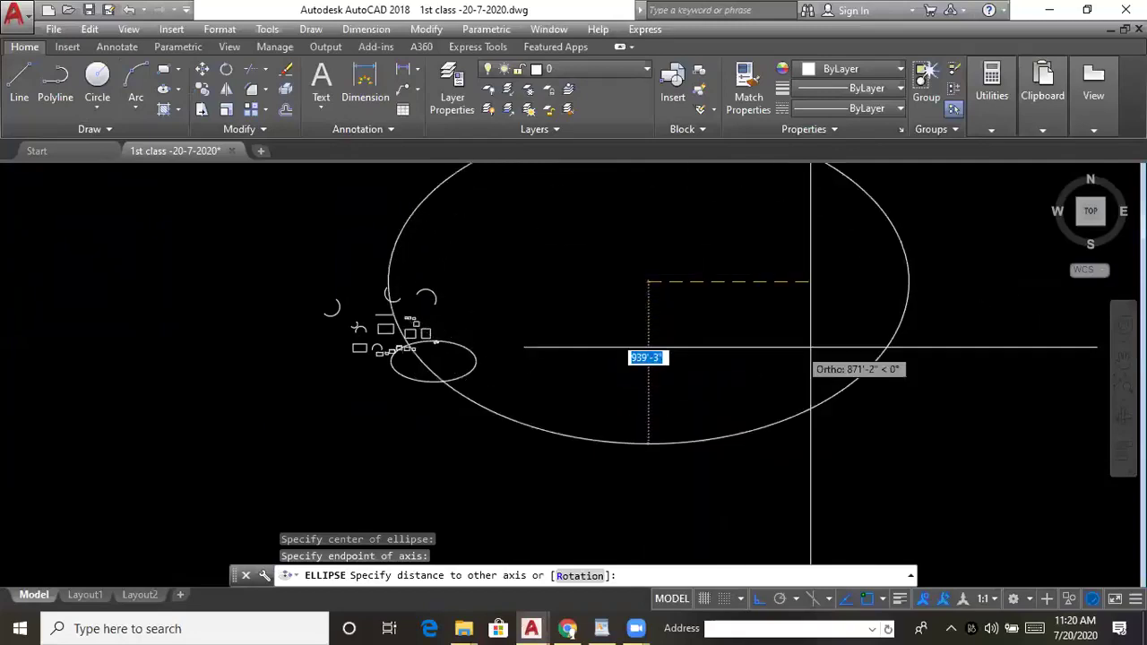
scroll(830, 350, "down", 2)
middle_click_drag(751, 410, 538, 416)
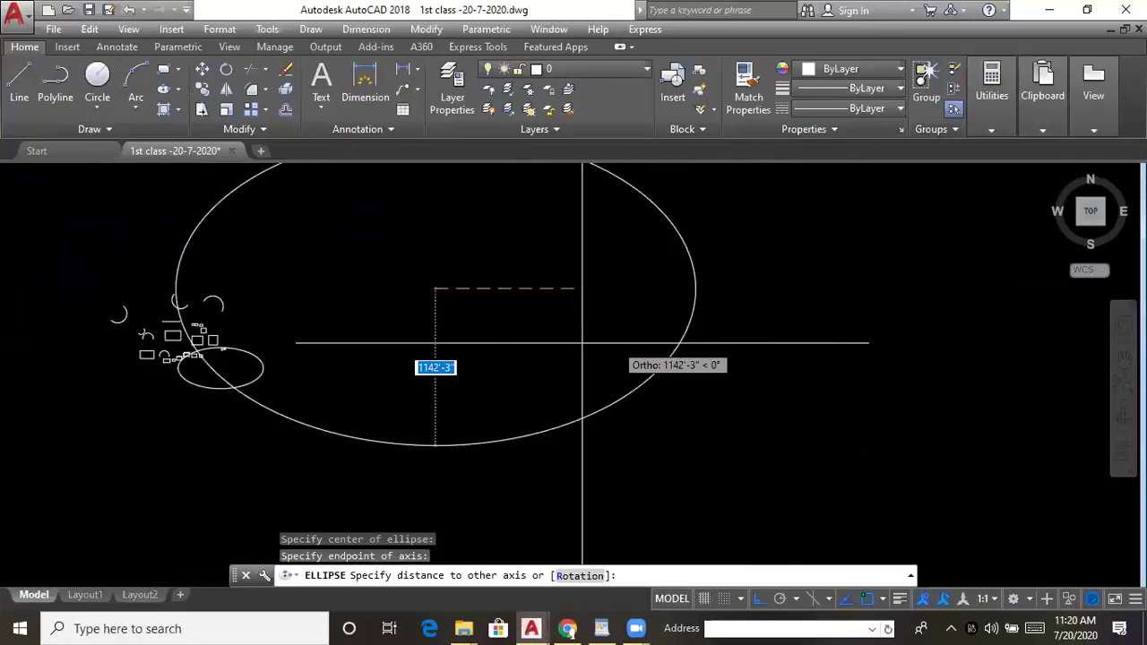
- Finish the large ellipse by setting the distance to its other axis, and erase it
left_click(825, 359)
scroll(614, 374, "down", 4)
left_click(648, 375)
key("Delete")
- Draw an ellipse with the Center method in the empty area beside the small shapes, and erase it
left_click(178, 89)
left_click(188, 123)
left_click(633, 255)
left_click(781, 337)
left_click(719, 346)
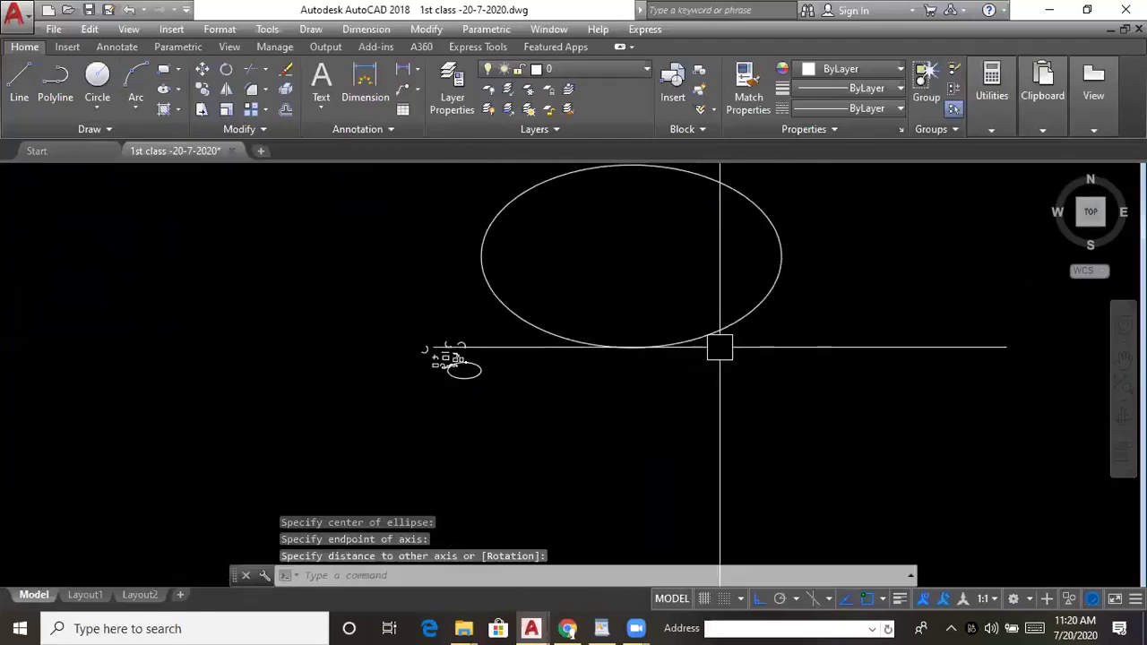
left_click(649, 352)
key("Delete")
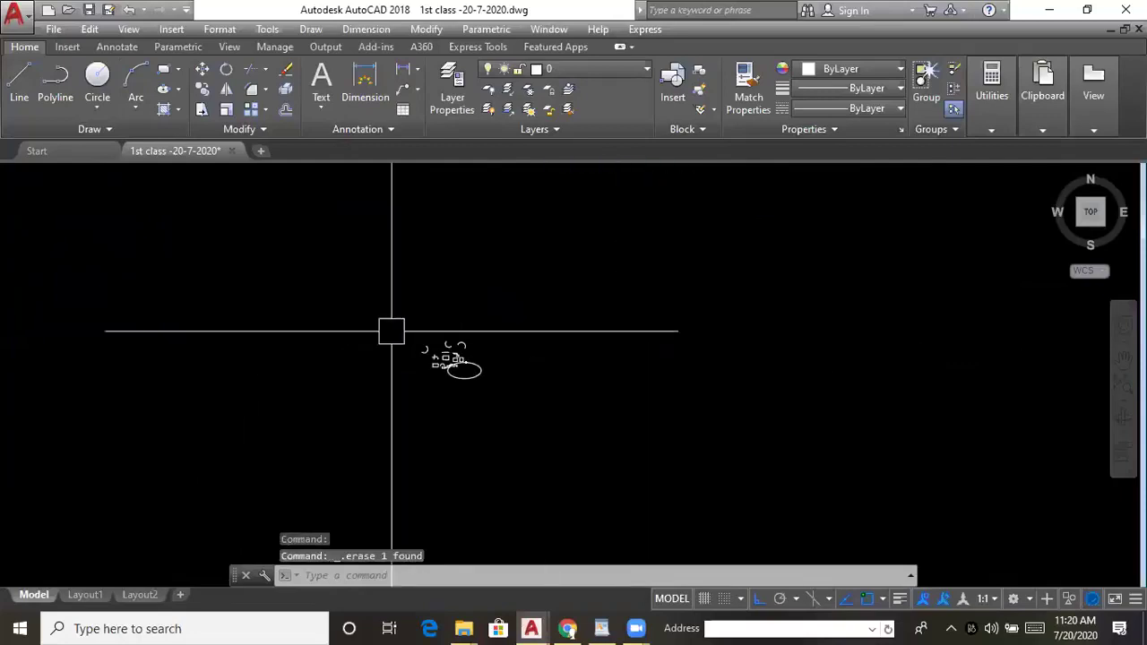
- Draw a large Center ellipse enclosing the small shapes, its horizontal semi-axis about 4696' long, and erase it
left_click(178, 90)
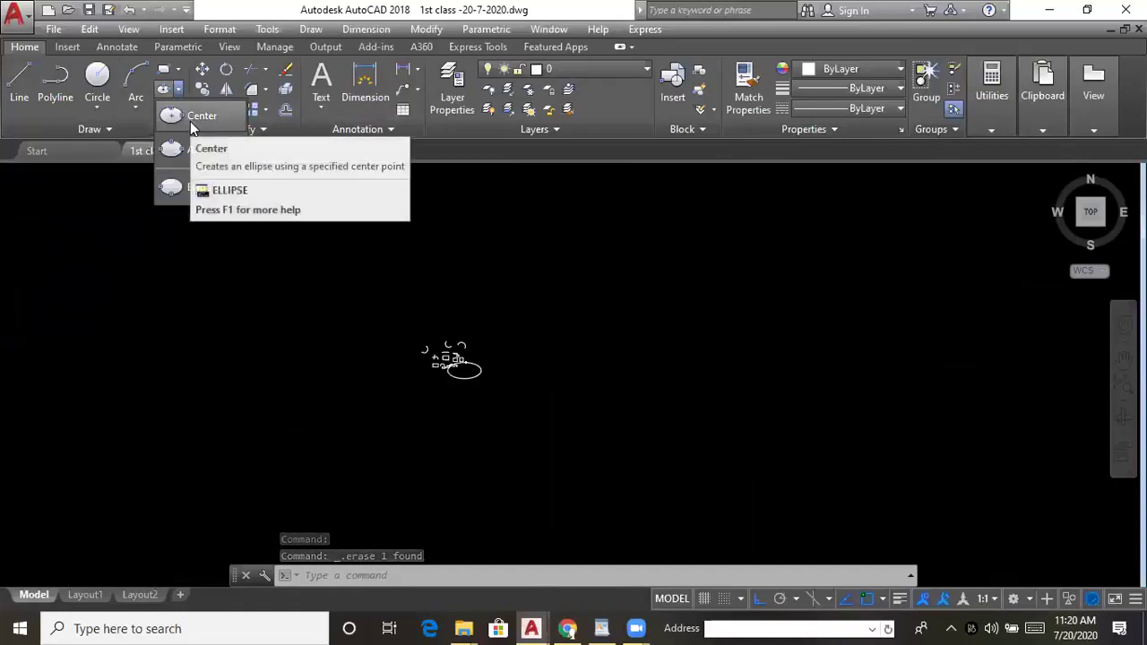
left_click(190, 121)
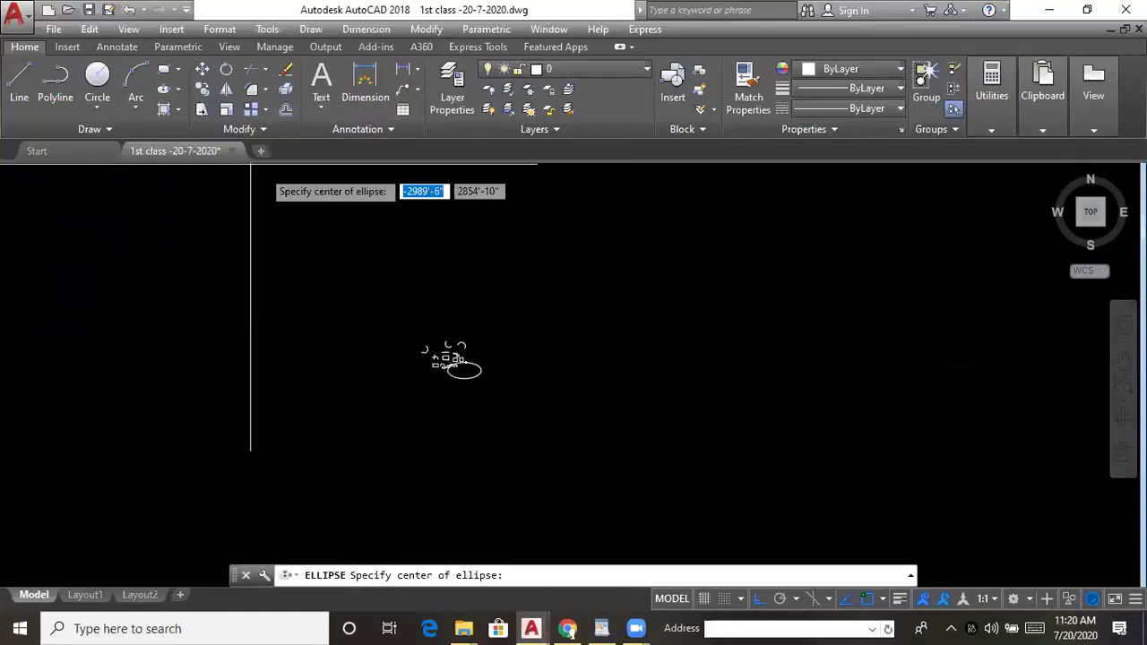
left_click(569, 259)
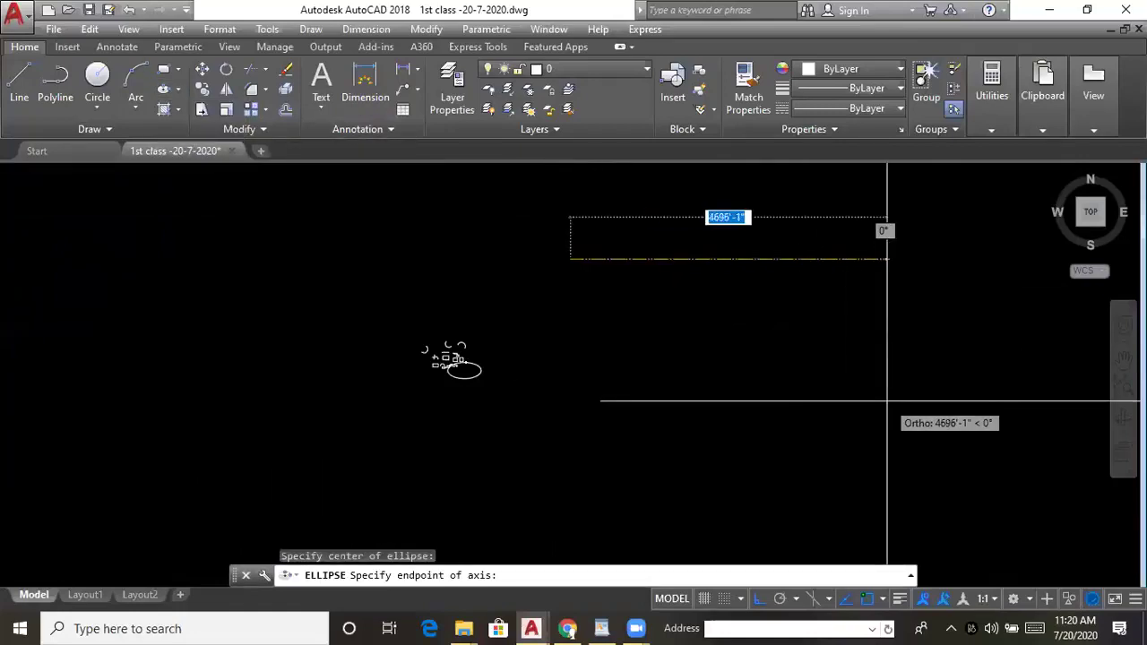
left_click(887, 402)
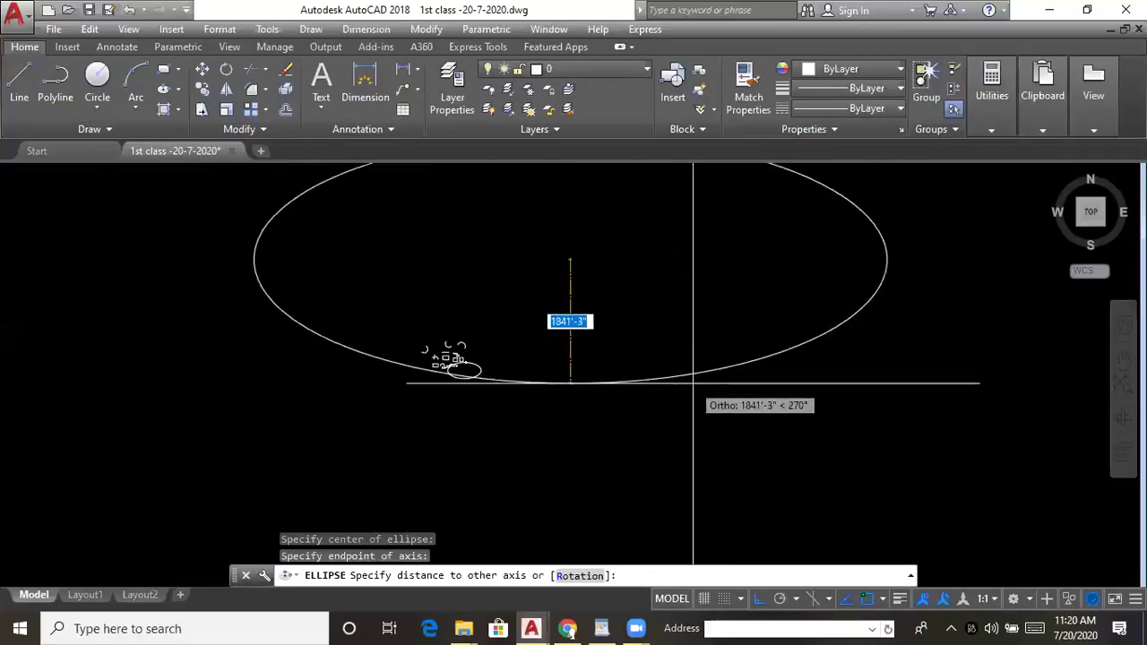
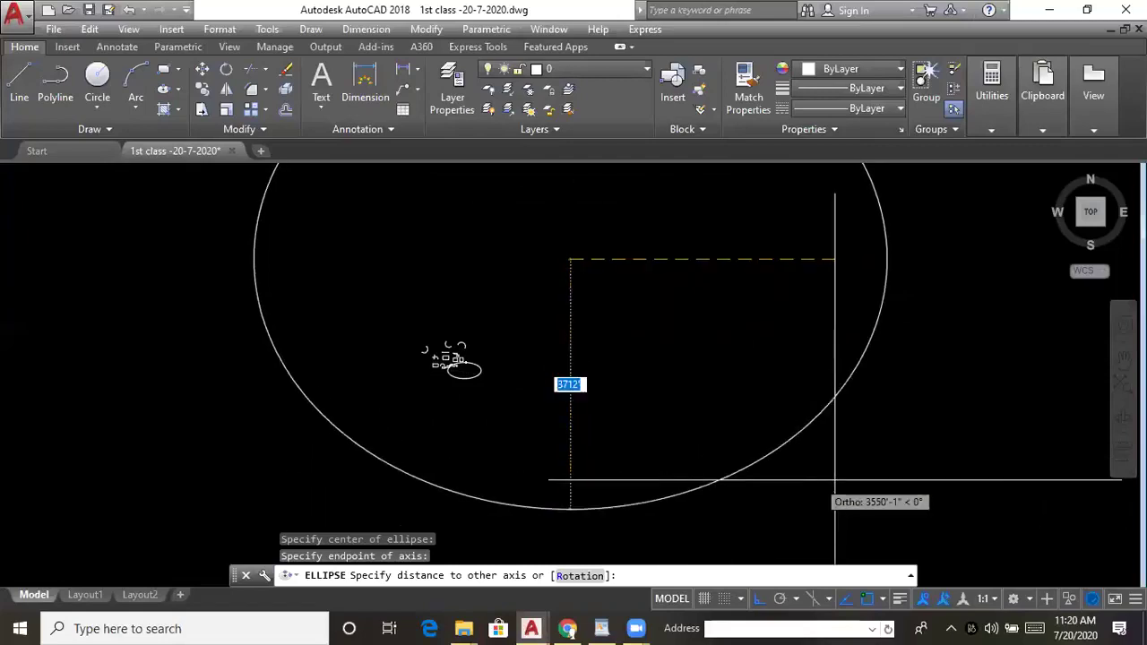
scroll(685, 439, "down", 8)
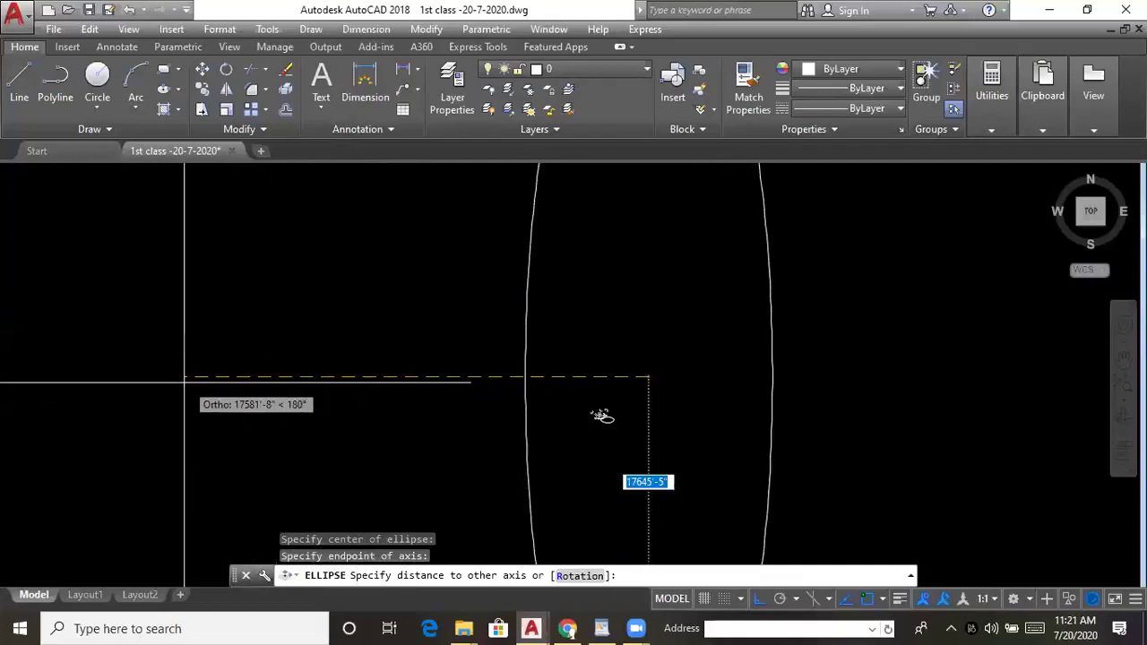
left_click(443, 379)
left_click(755, 277)
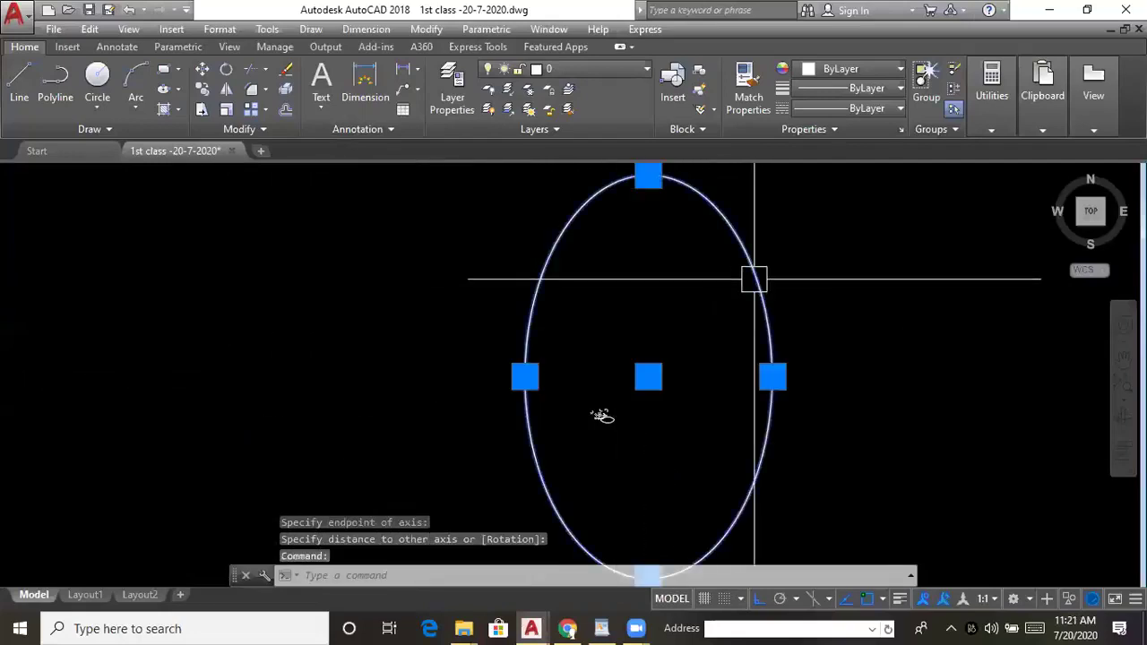
key("Delete")
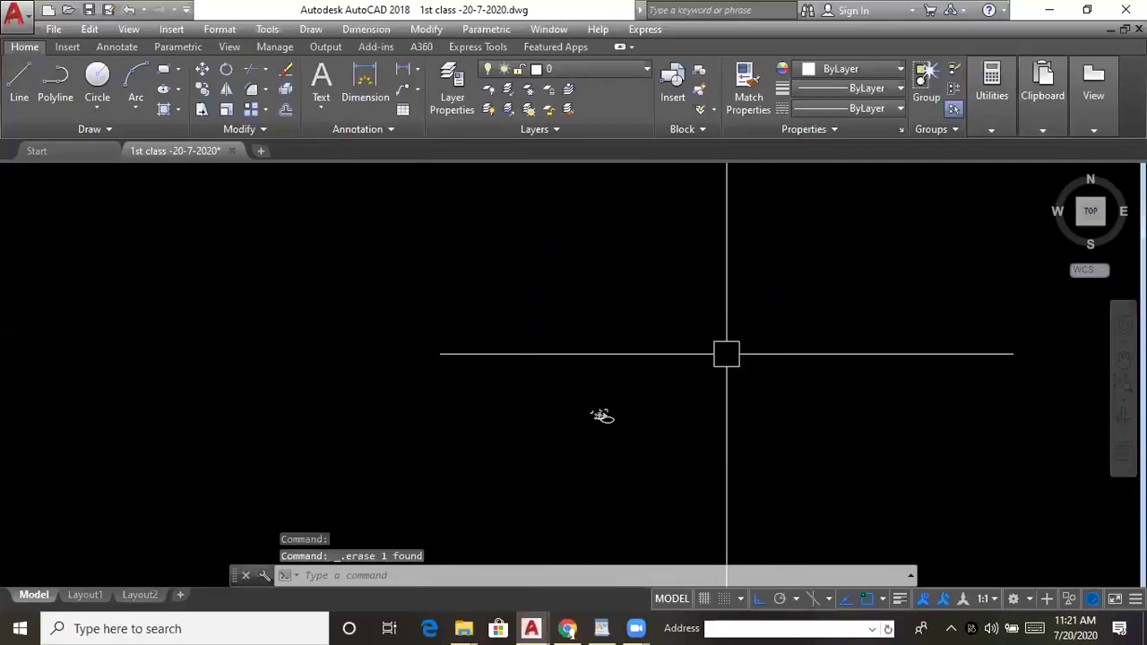
left_click(177, 110)
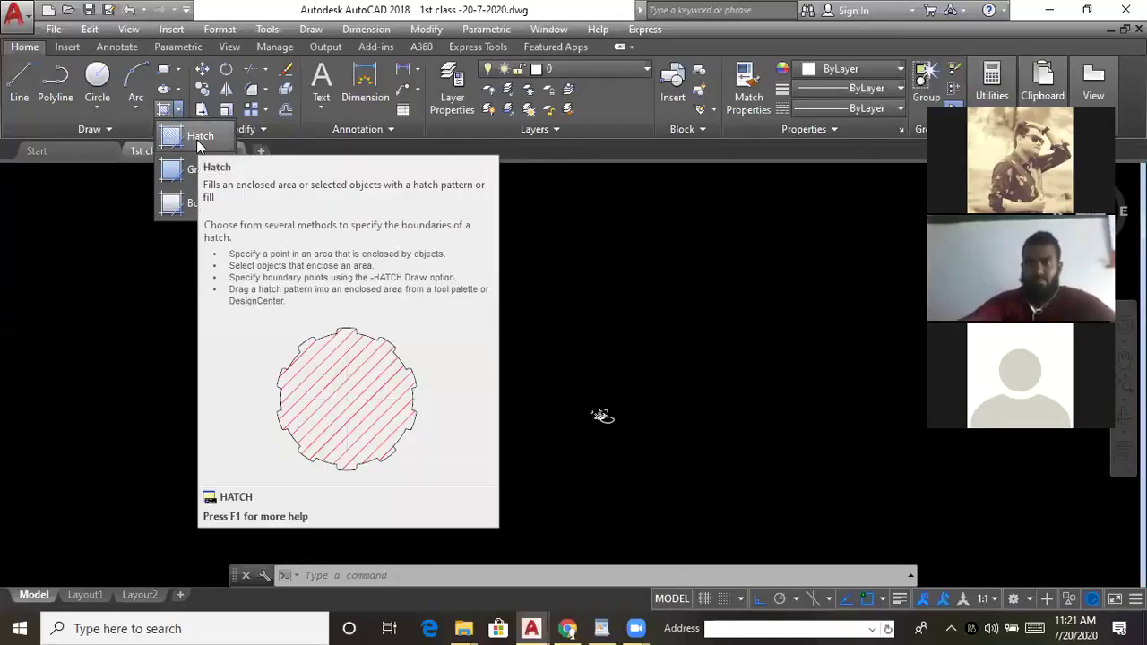
left_click(193, 139)
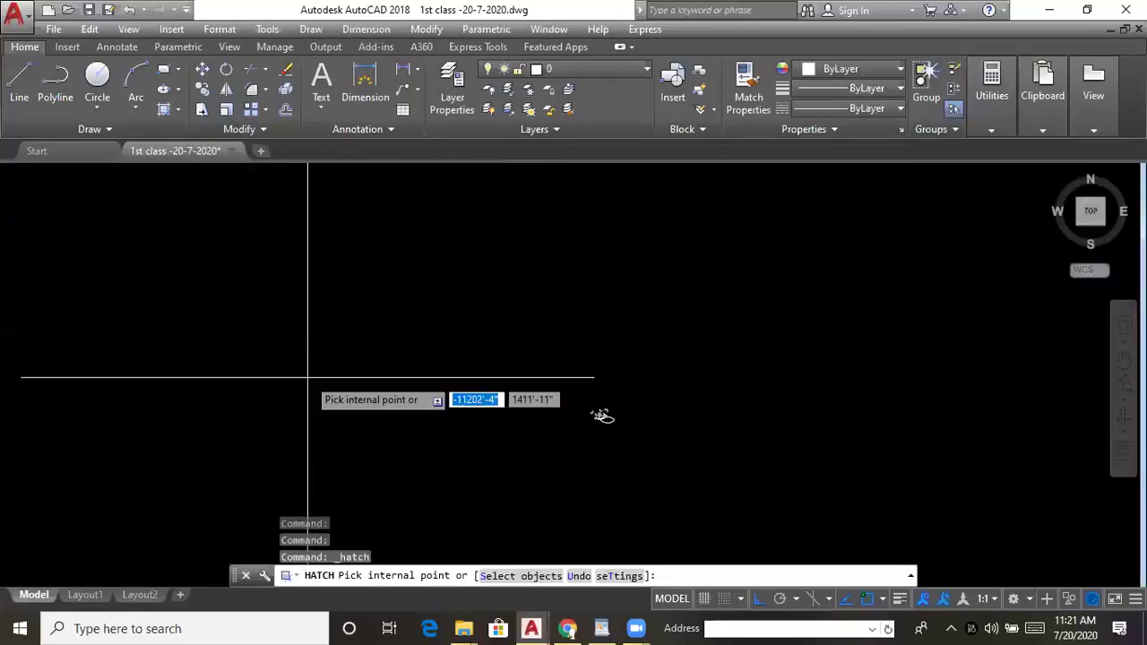
key("Escape")
key("Escape")
- Try to hatch the wide rectangle below the horizontal line with the AR-B816 pattern
scroll(425, 351, "up", 10)
scroll(188, 253, "up", 8)
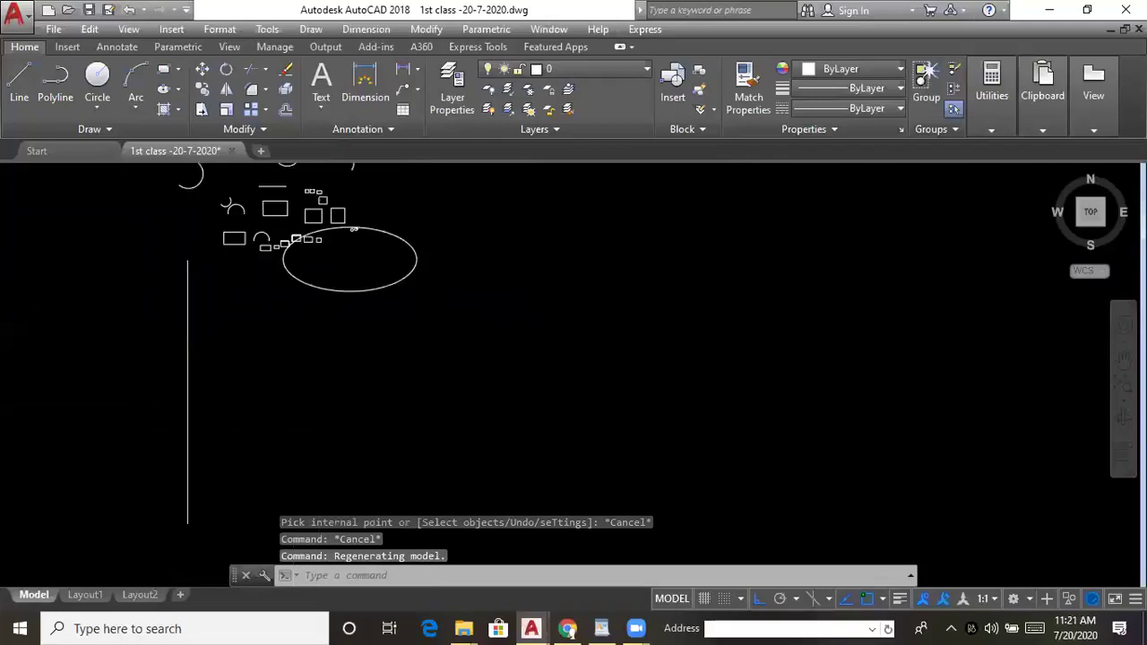
middle_click_drag(427, 171, 373, 341)
scroll(374, 332, "up", 2)
scroll(374, 331, "up", 2)
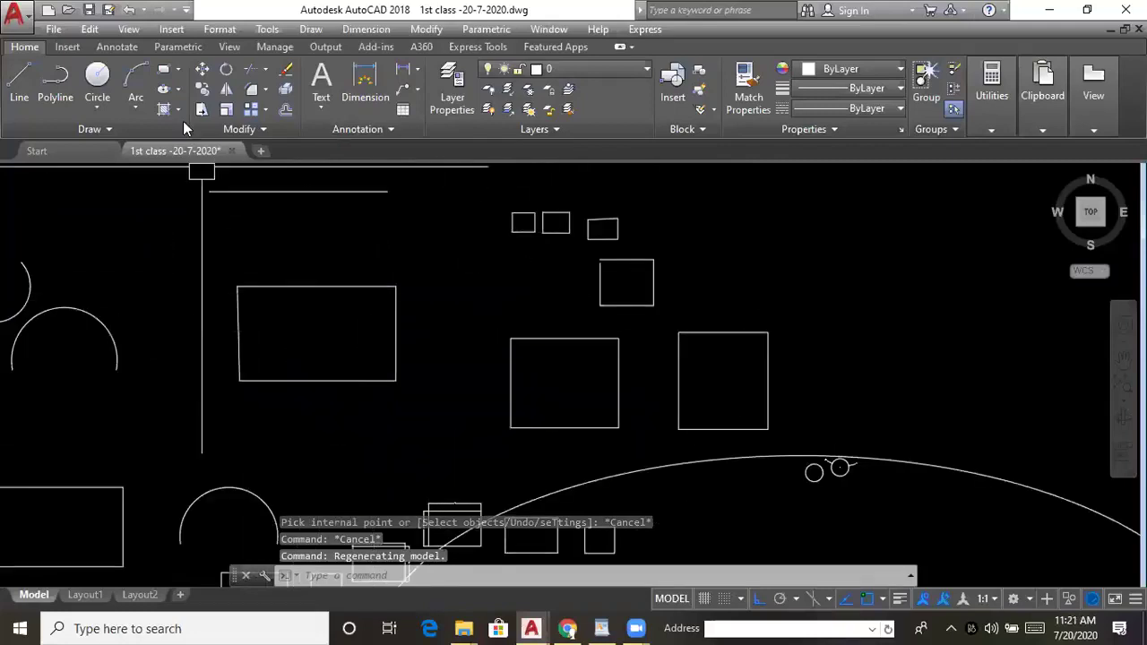
left_click(179, 108)
left_click(189, 141)
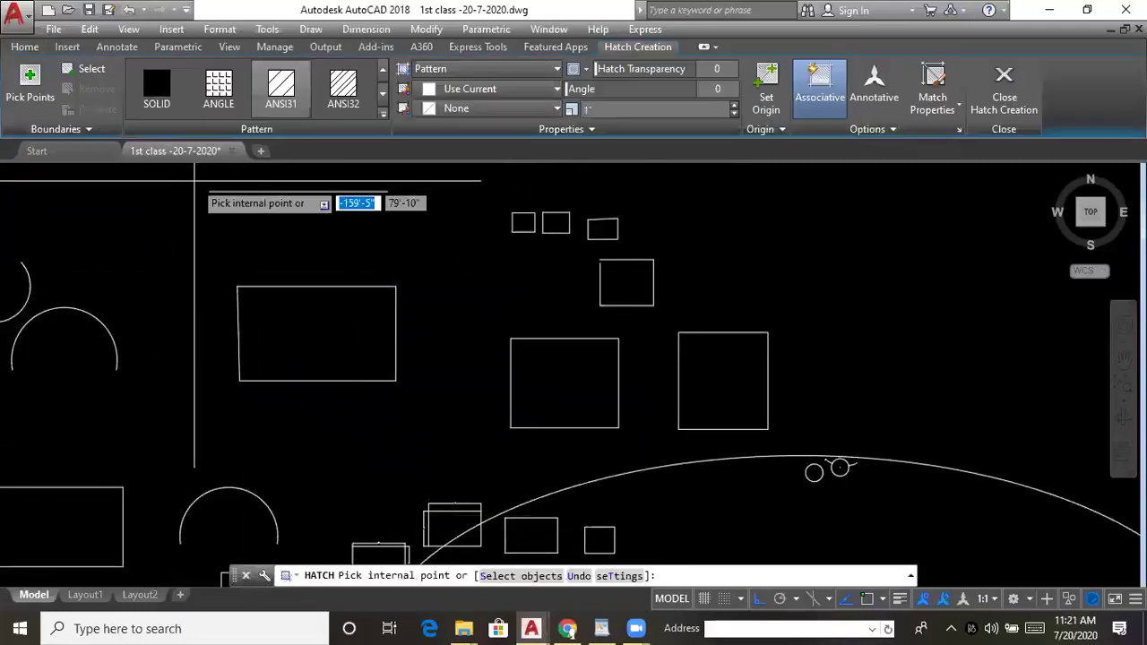
left_click(383, 117)
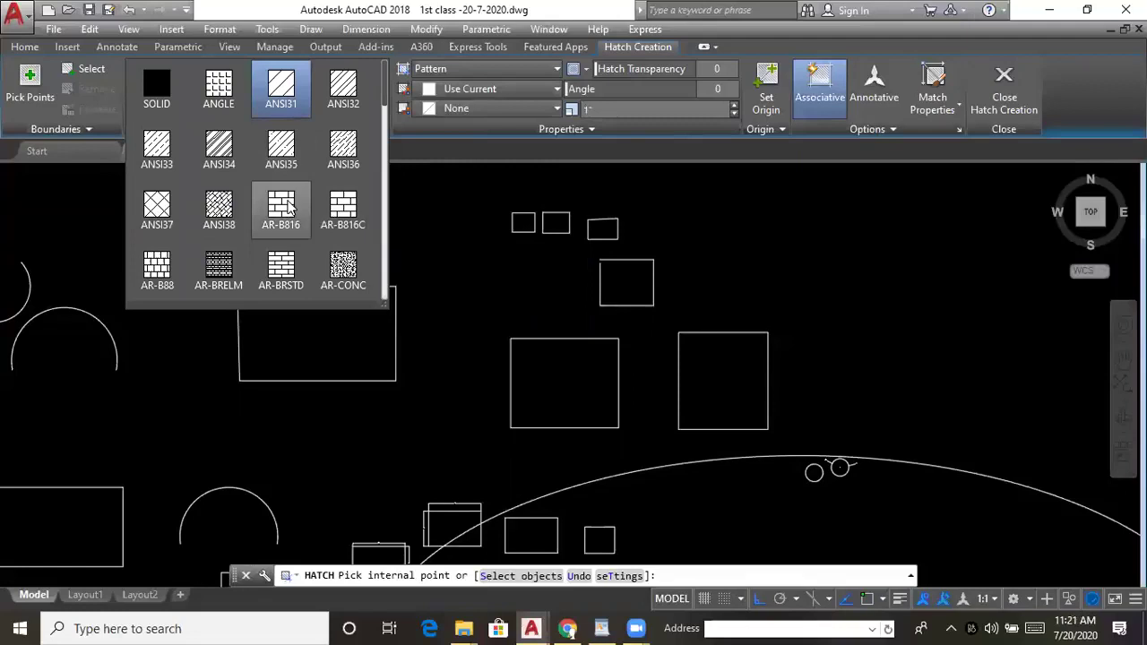
scroll(291, 210, "down", 1)
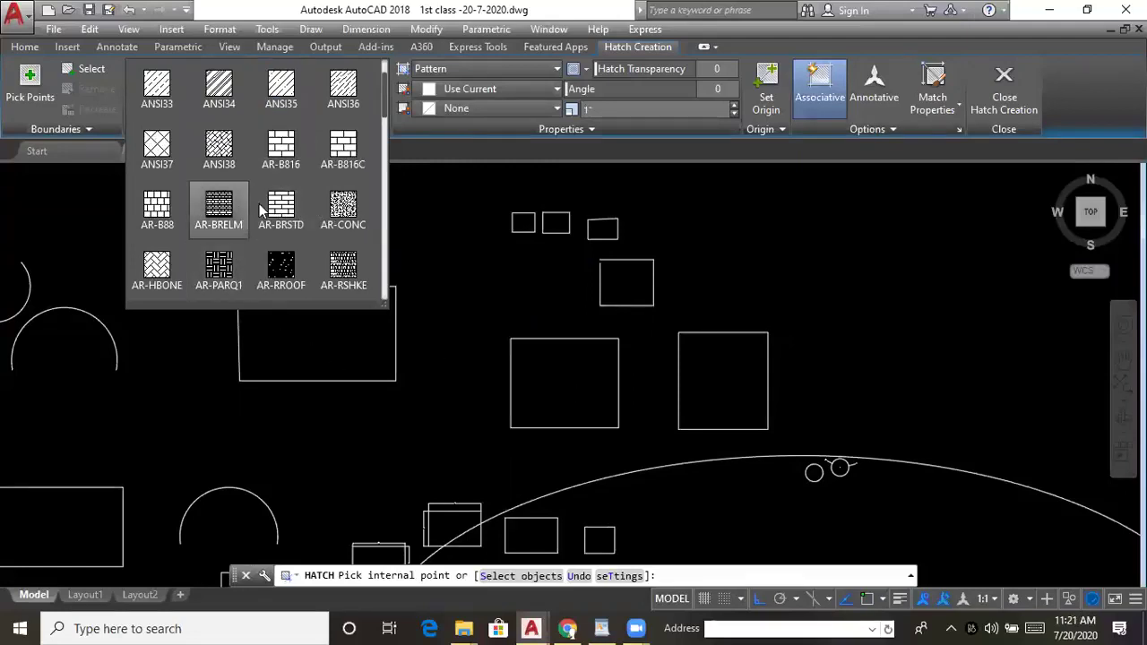
left_click(280, 151)
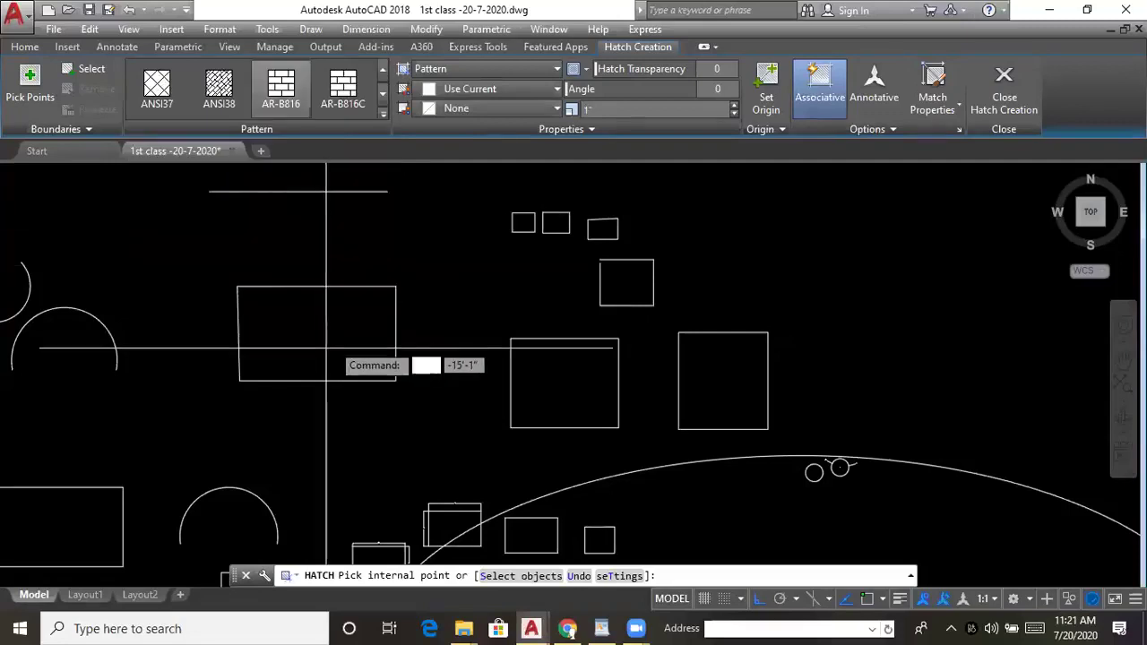
middle_click_drag(320, 359, 295, 351)
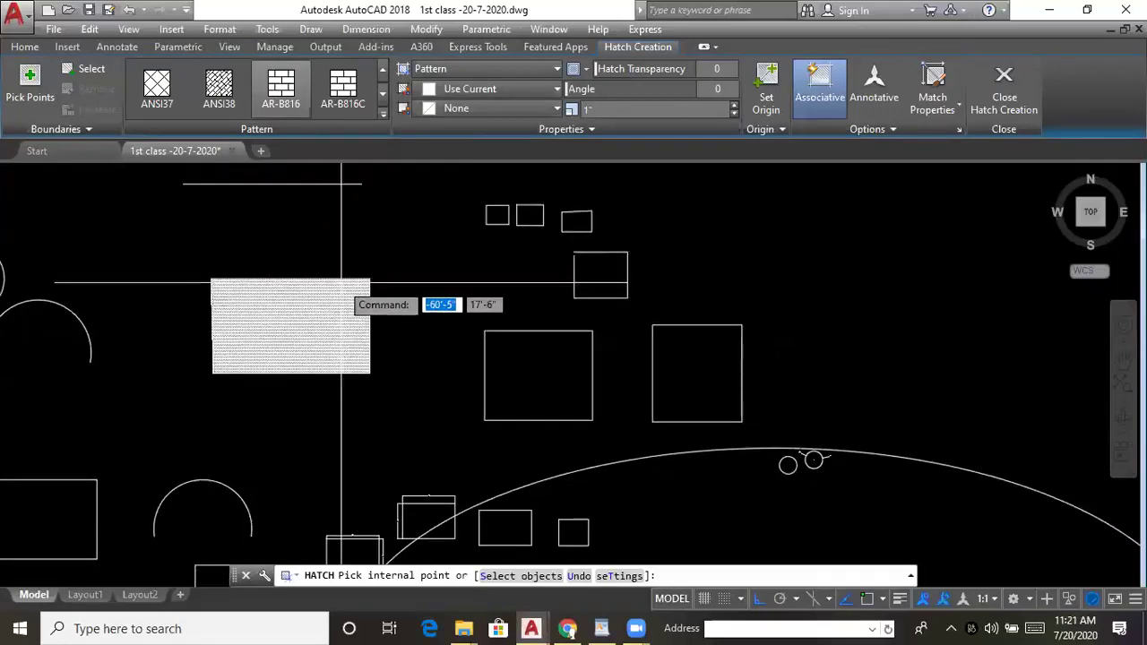
key("Escape")
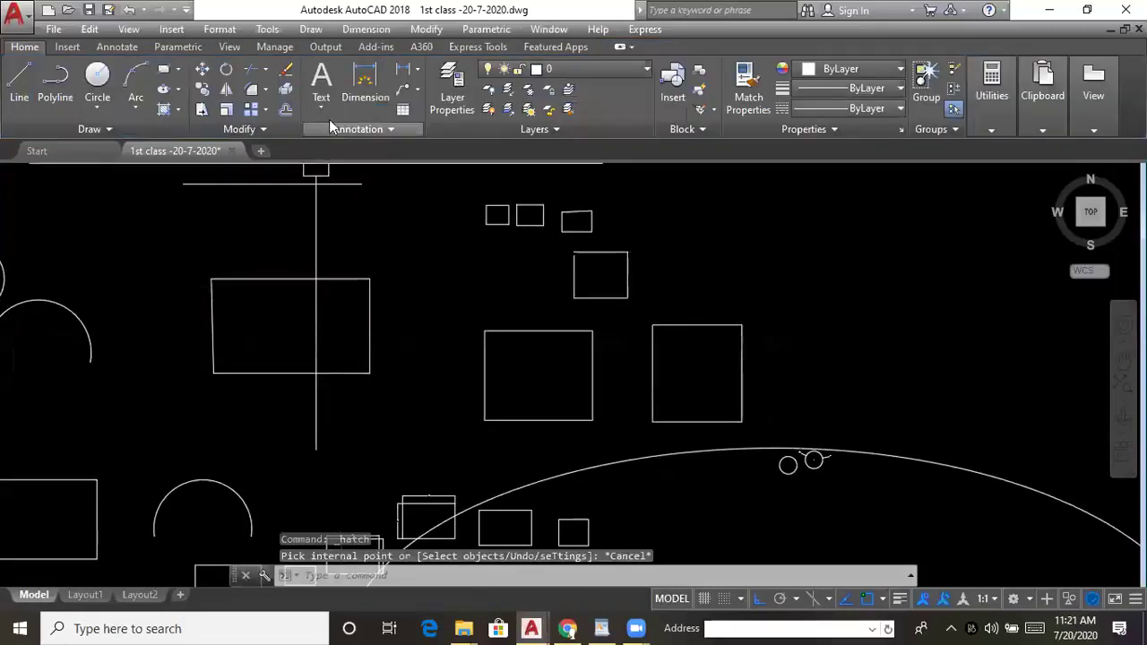
- Hatch the middle rectangle, beside the tall one, with the AR-B816 brick pattern
left_click(180, 112)
left_click(201, 140)
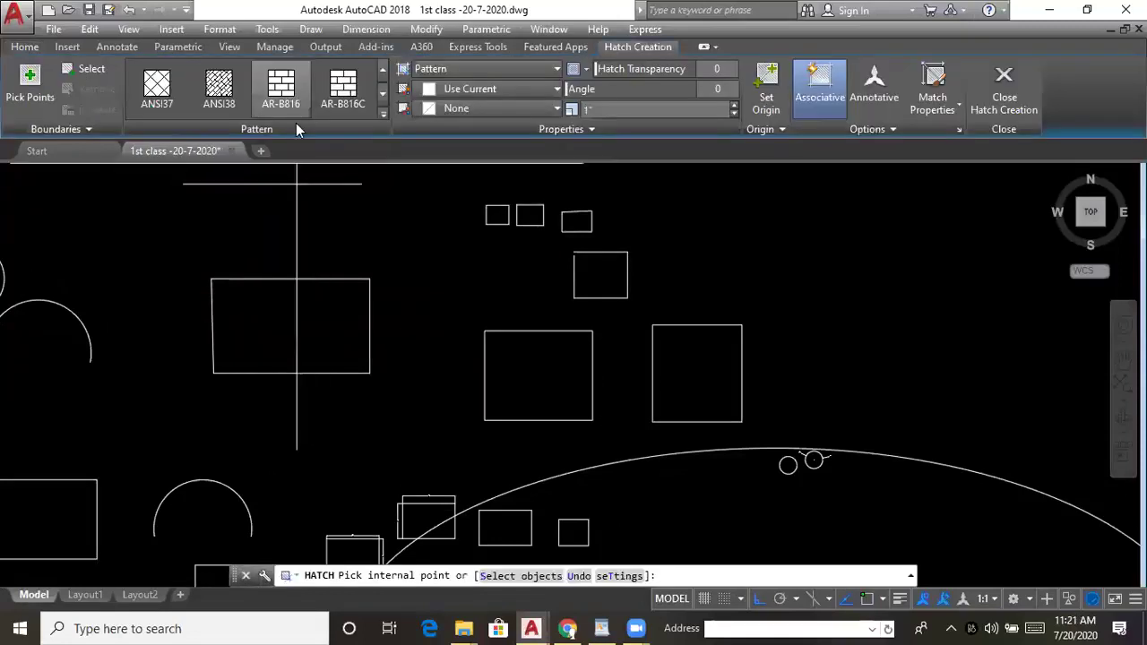
left_click(382, 114)
left_click(273, 142)
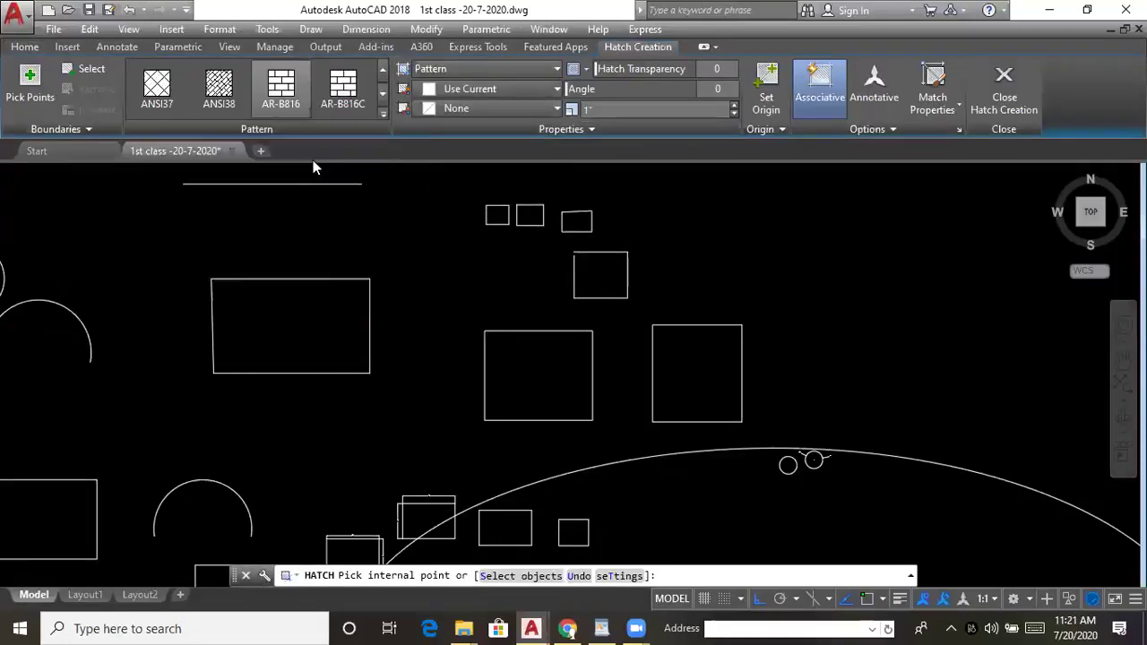
left_click(565, 377)
scroll(565, 376, "up", 10)
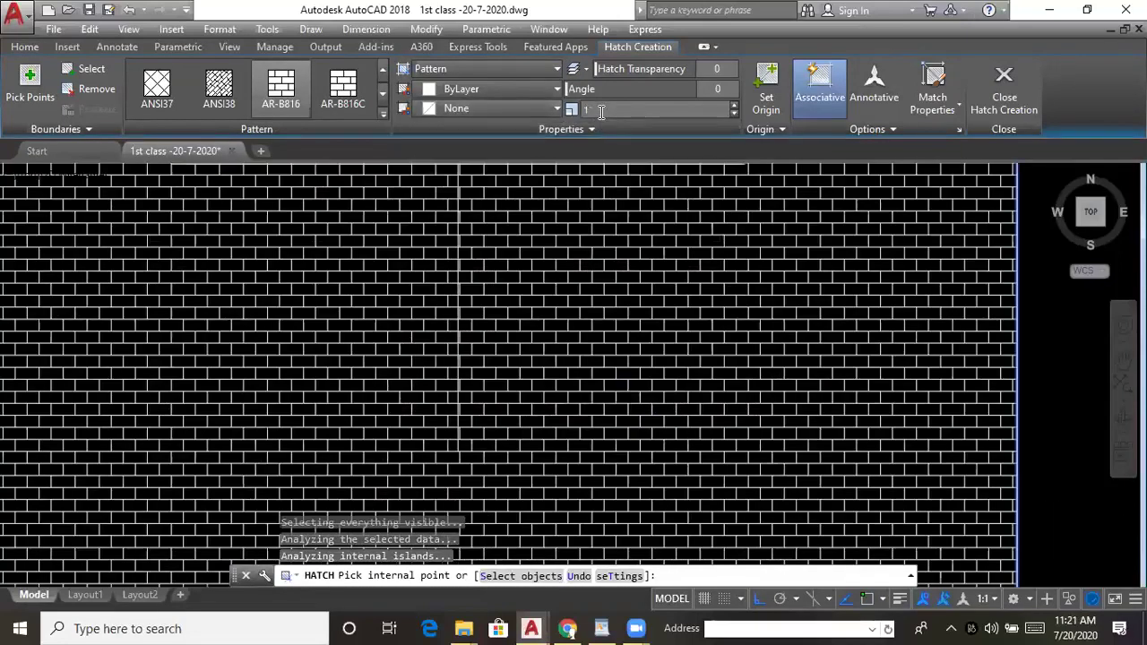
- Try a hatch scale of 50, set the scale to 10, and finish the brick hatch
type("50")
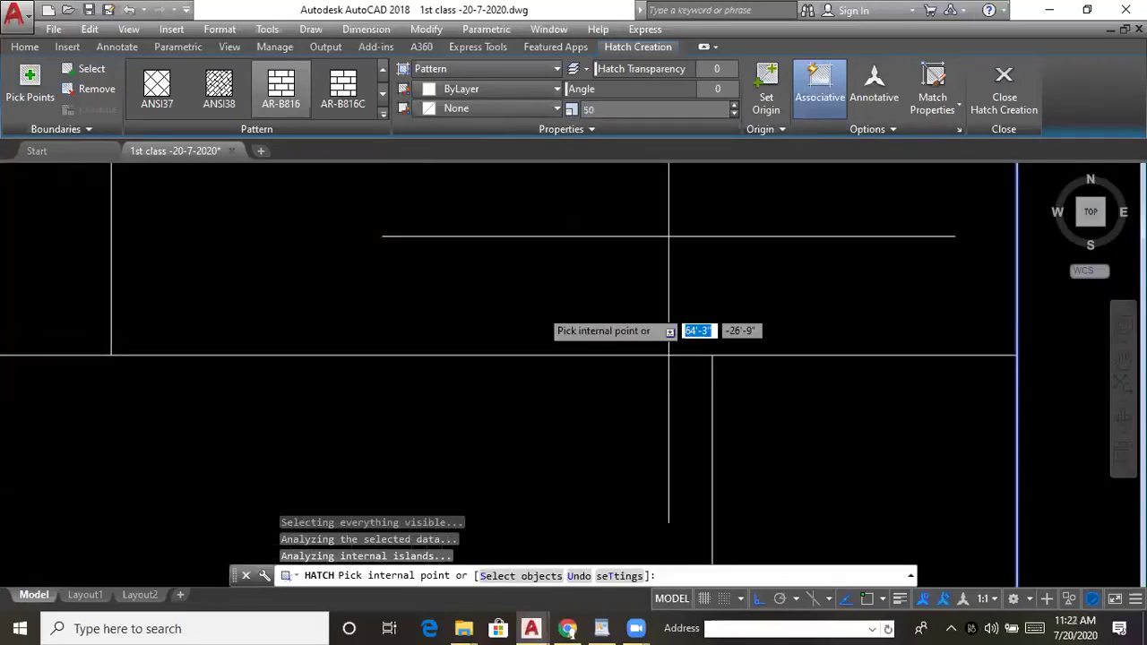
type("10")
key("Escape")
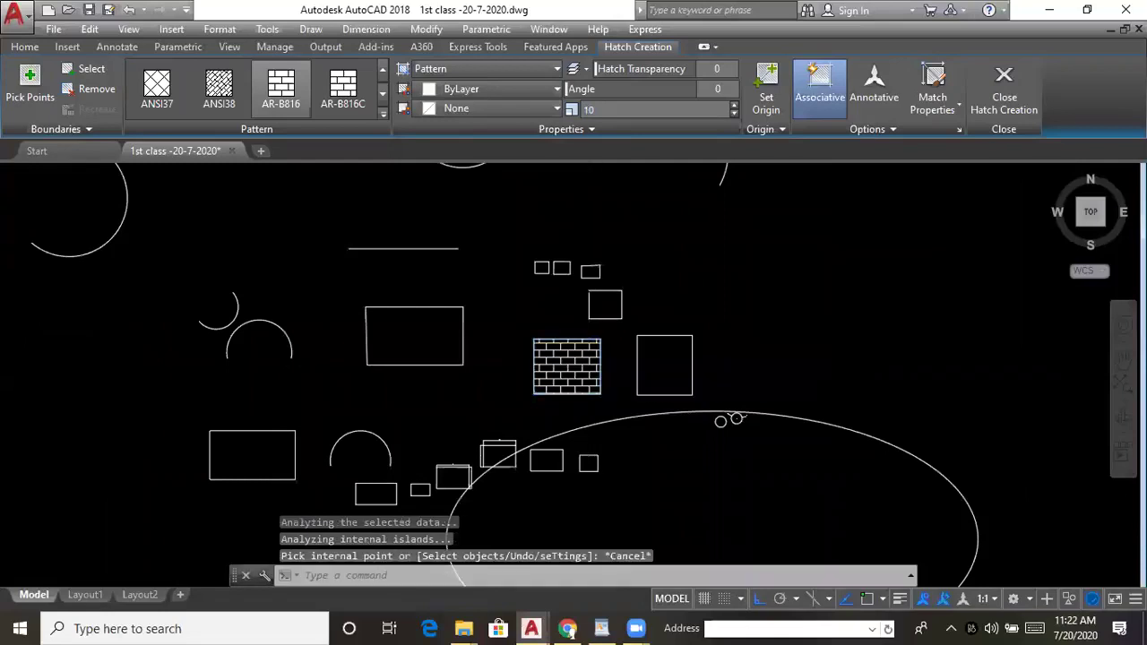
scroll(586, 370, "up", 2)
middle_click_drag(452, 296, 428, 297)
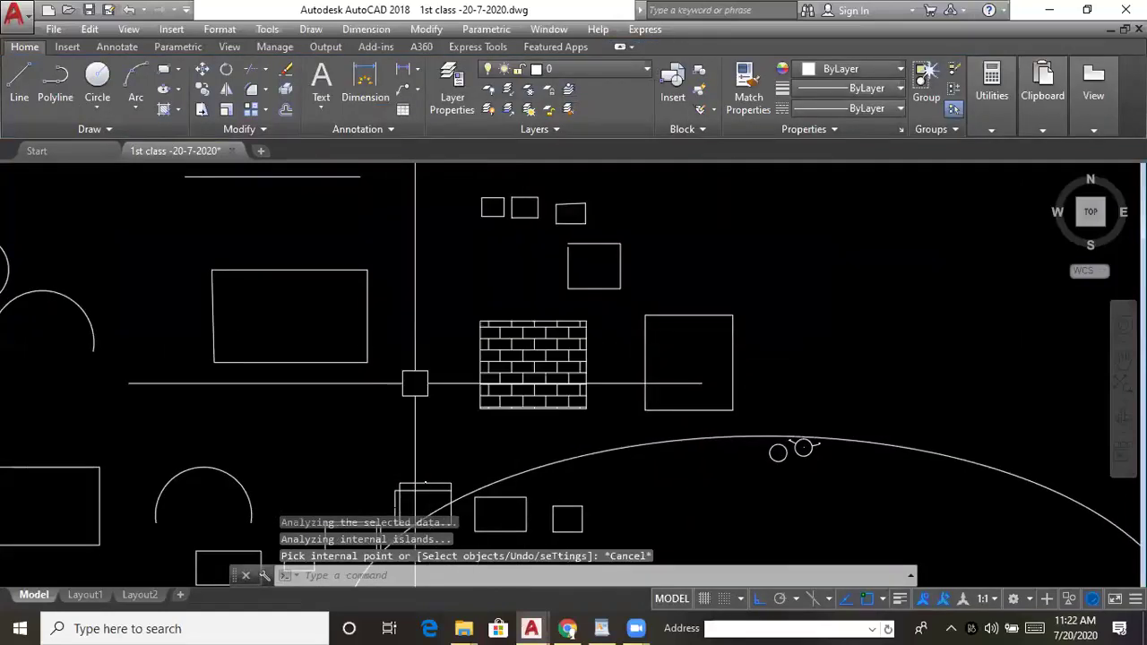
middle_click_drag(449, 355, 443, 355)
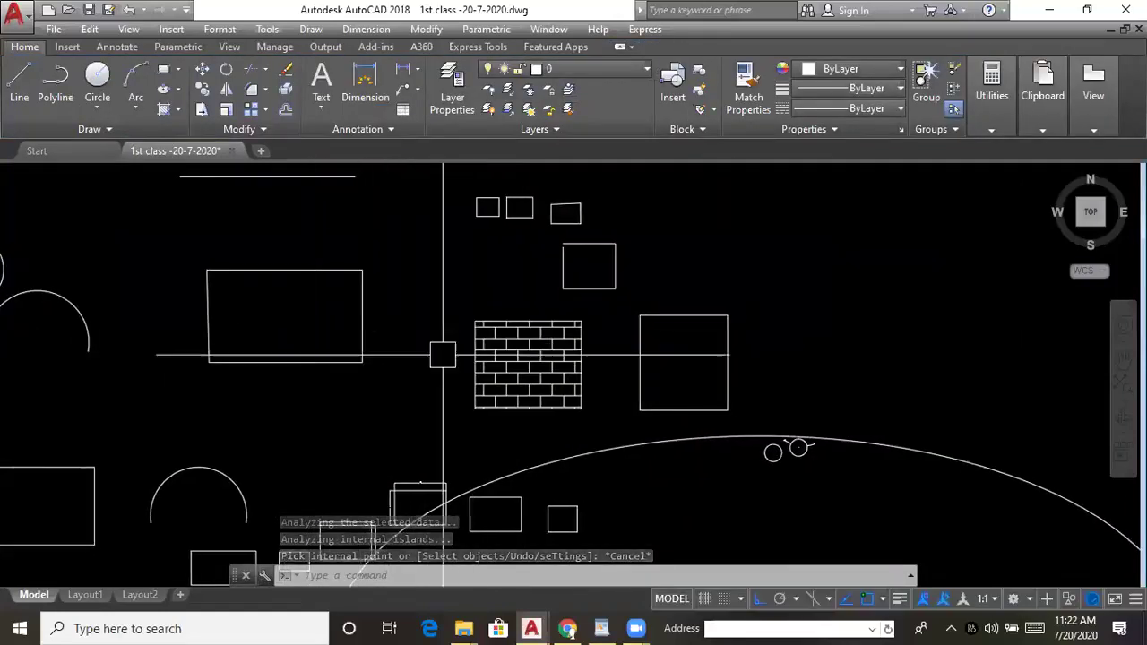
middle_click_drag(642, 366, 559, 353)
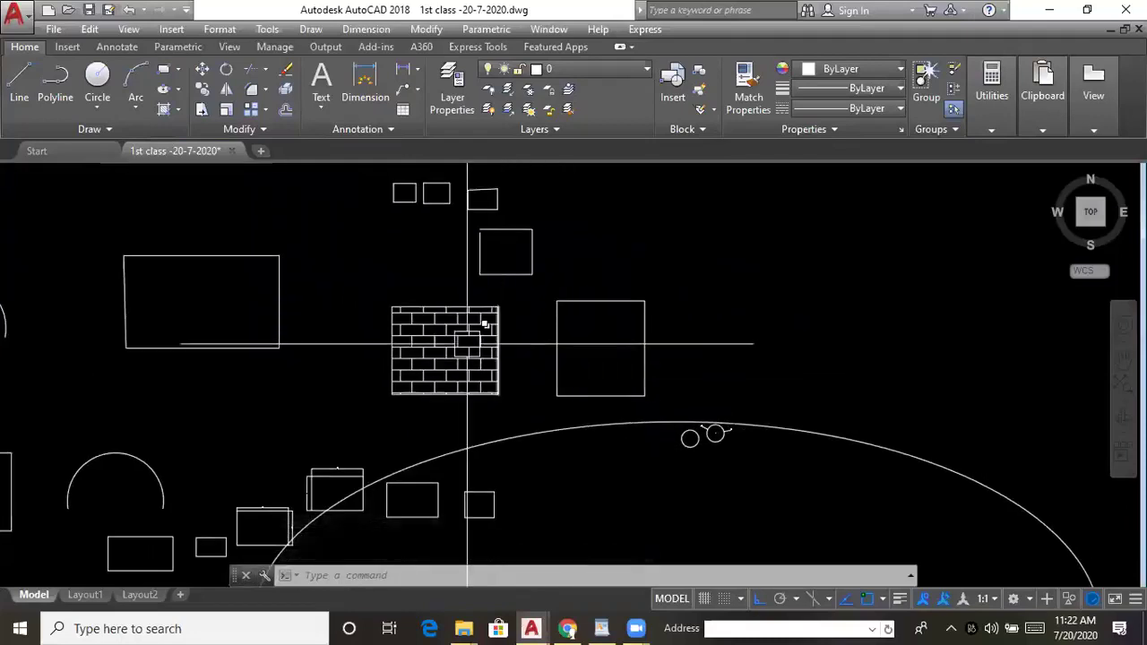
scroll(467, 343, "up", 2)
middle_click_drag(461, 333, 435, 332)
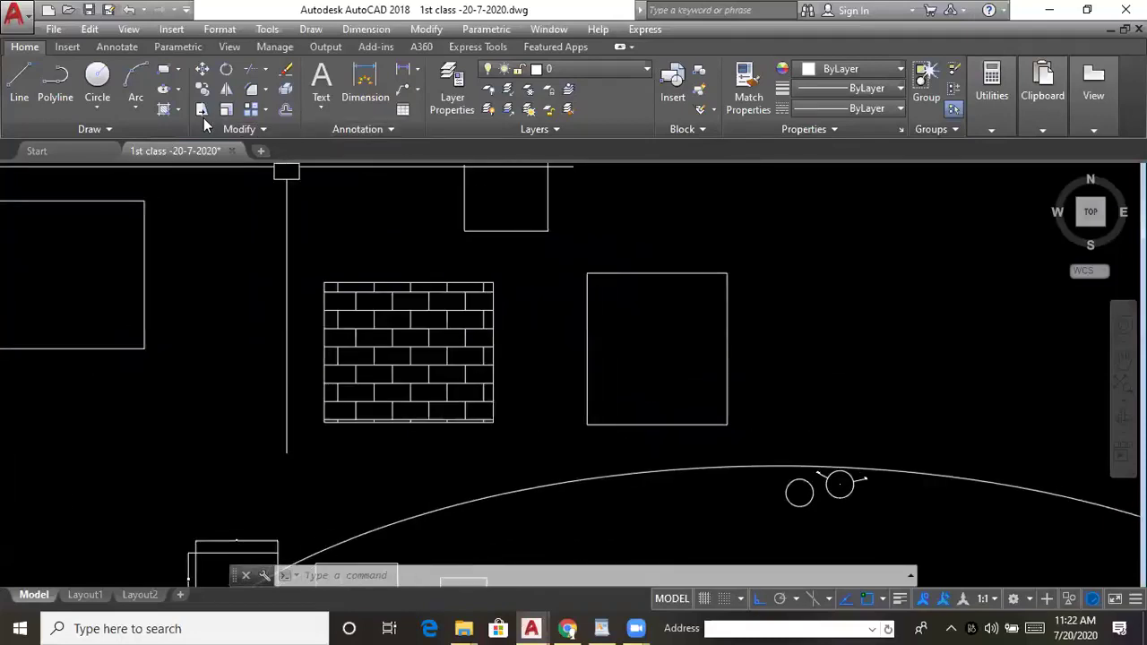
left_click(179, 110)
left_click(194, 138)
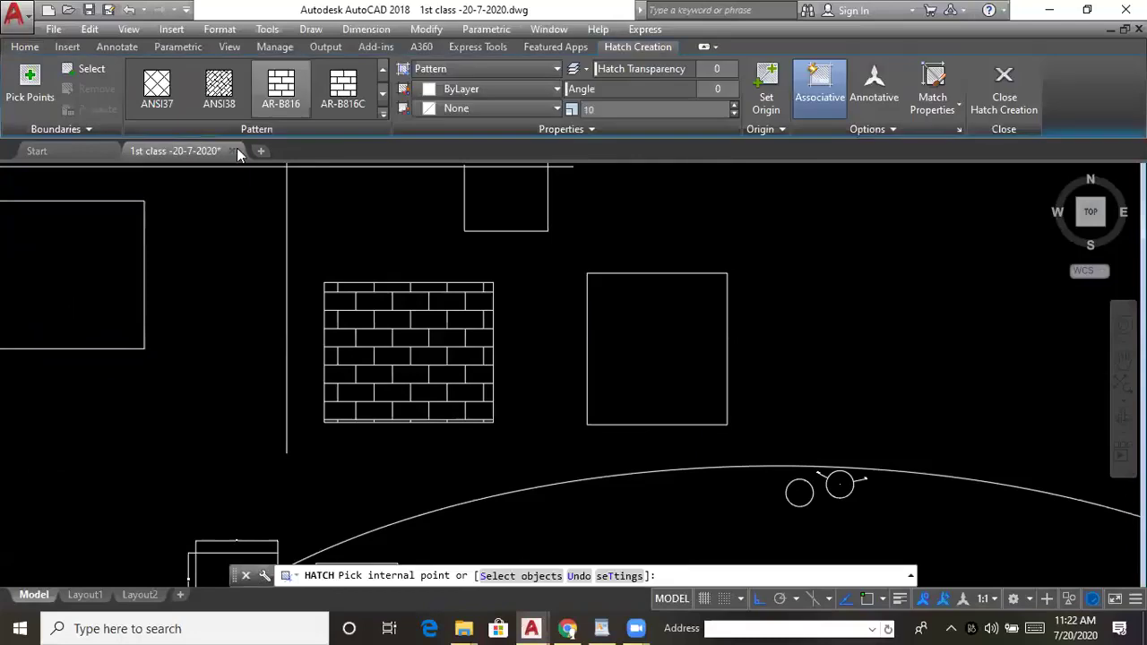
left_click(382, 114)
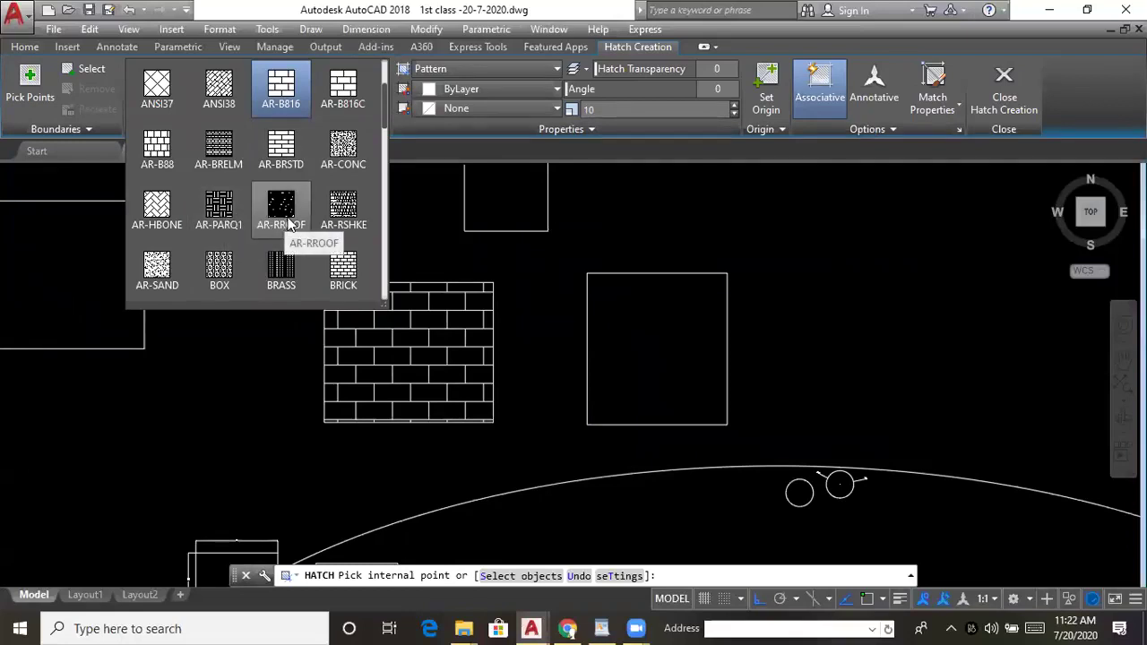
left_click(371, 188)
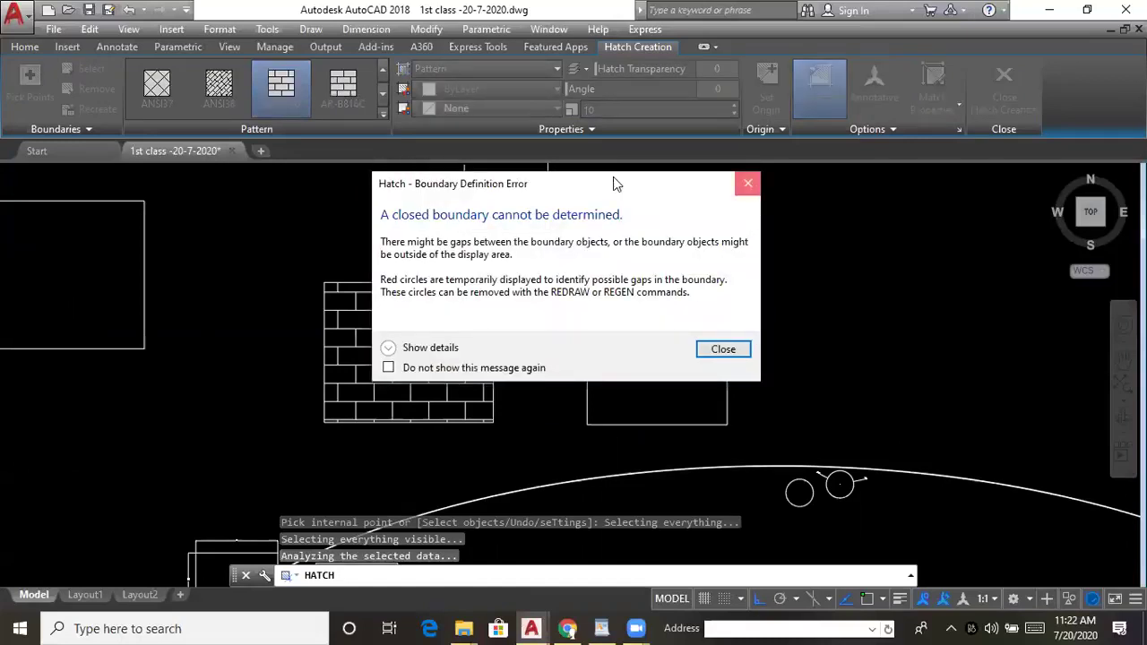
key("Escape")
- Browse the hatch pattern library and choose the CORK pattern
left_click(383, 112)
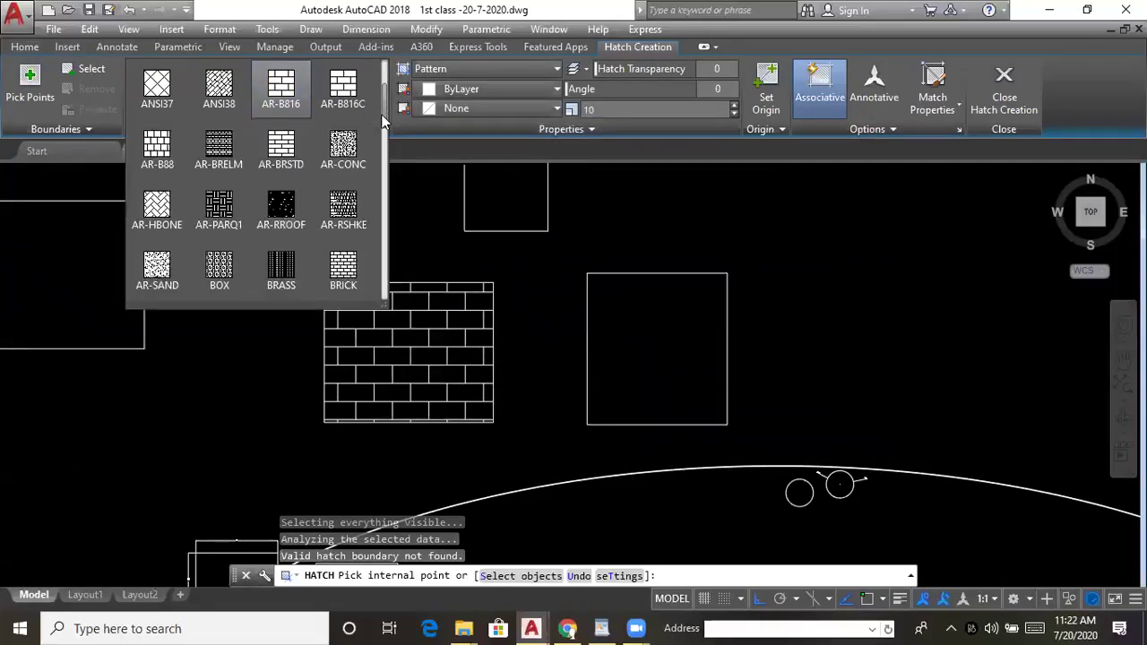
scroll(300, 260, "down", 4)
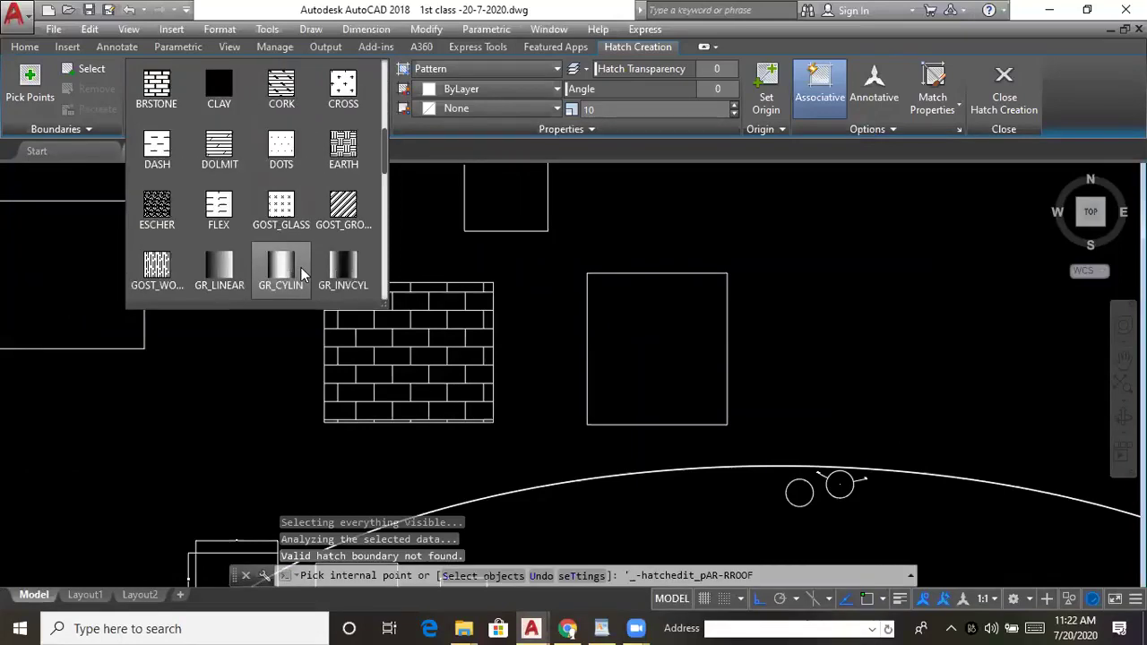
scroll(300, 267, "up", 6)
scroll(303, 276, "down", 15)
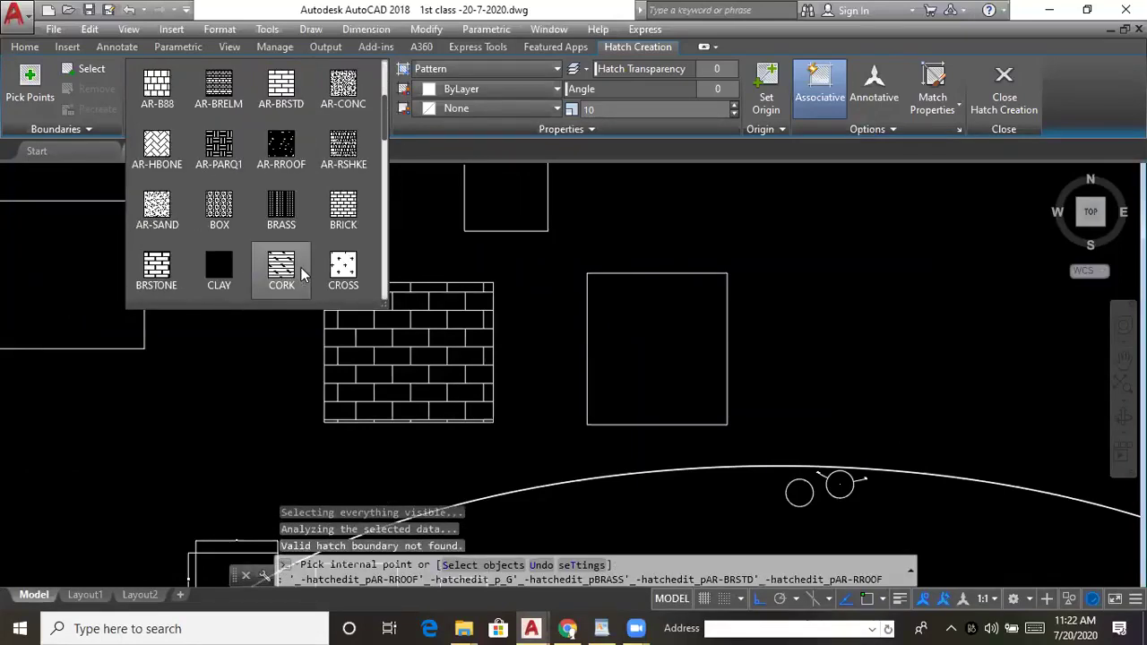
scroll(302, 275, "down", 3)
scroll(305, 275, "up", 6)
left_click(422, 218)
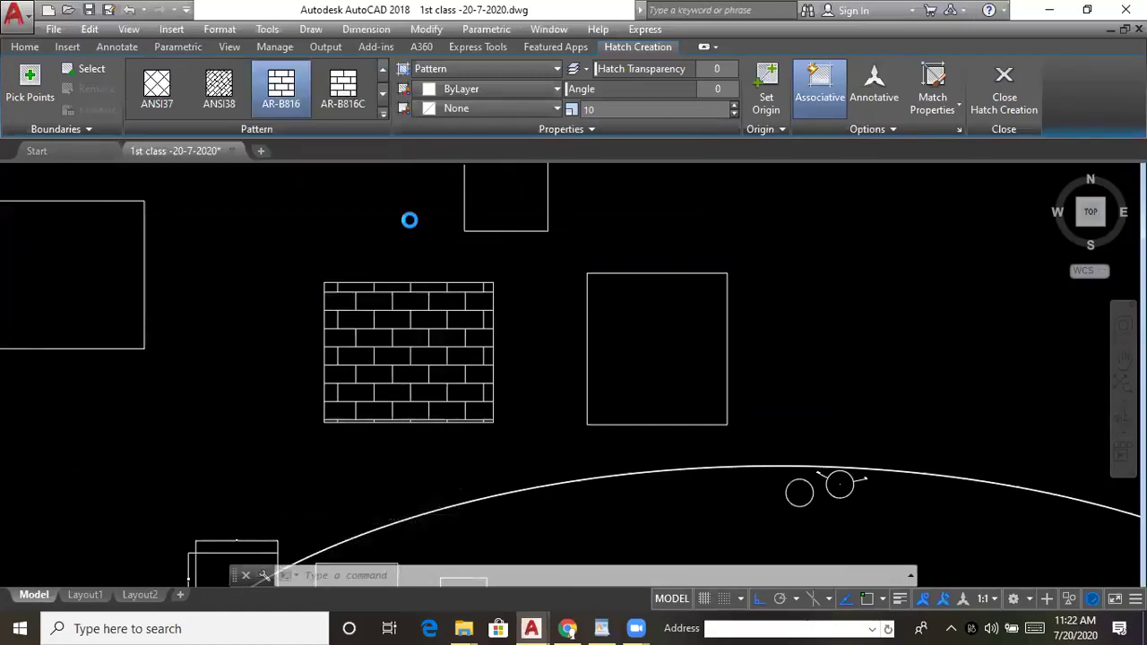
left_click(381, 117)
left_click(382, 117)
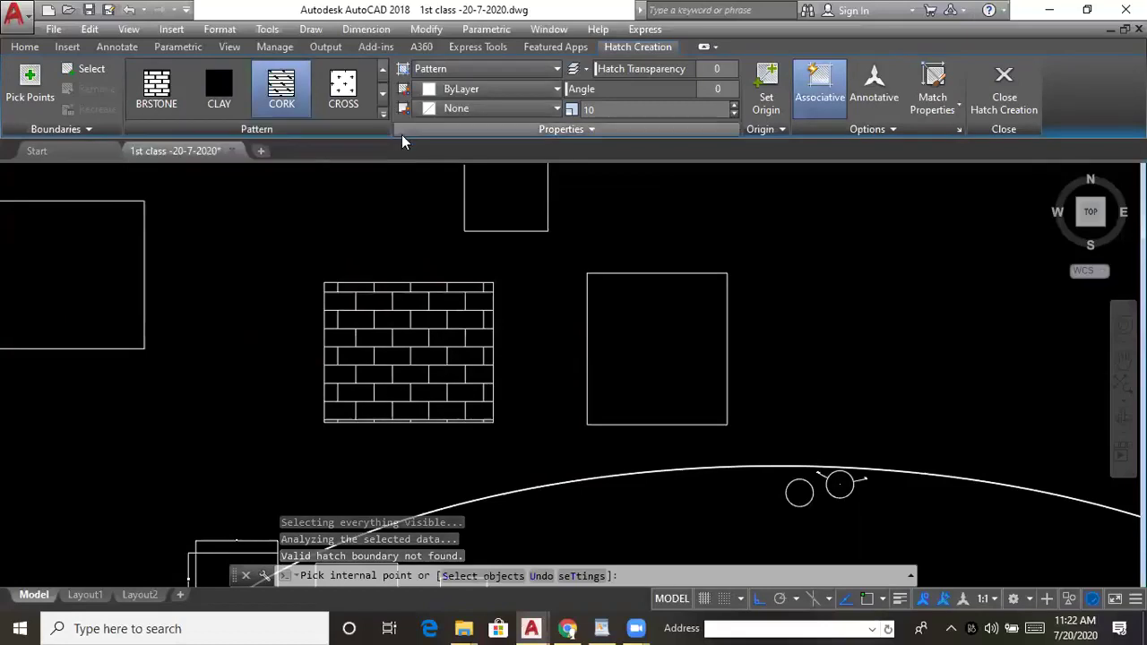
left_click(382, 116)
mouse_move(384, 121)
left_mouse_down()
mouse_move(382, 296)
mouse_move(392, 153)
left_mouse_up()
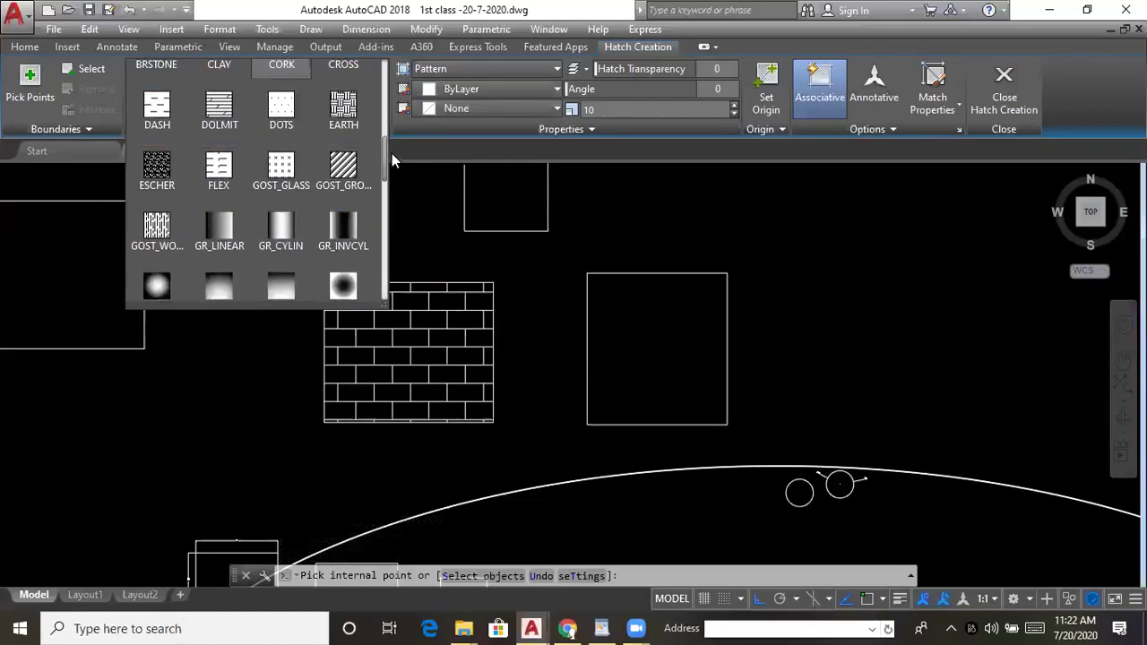
left_click(425, 233)
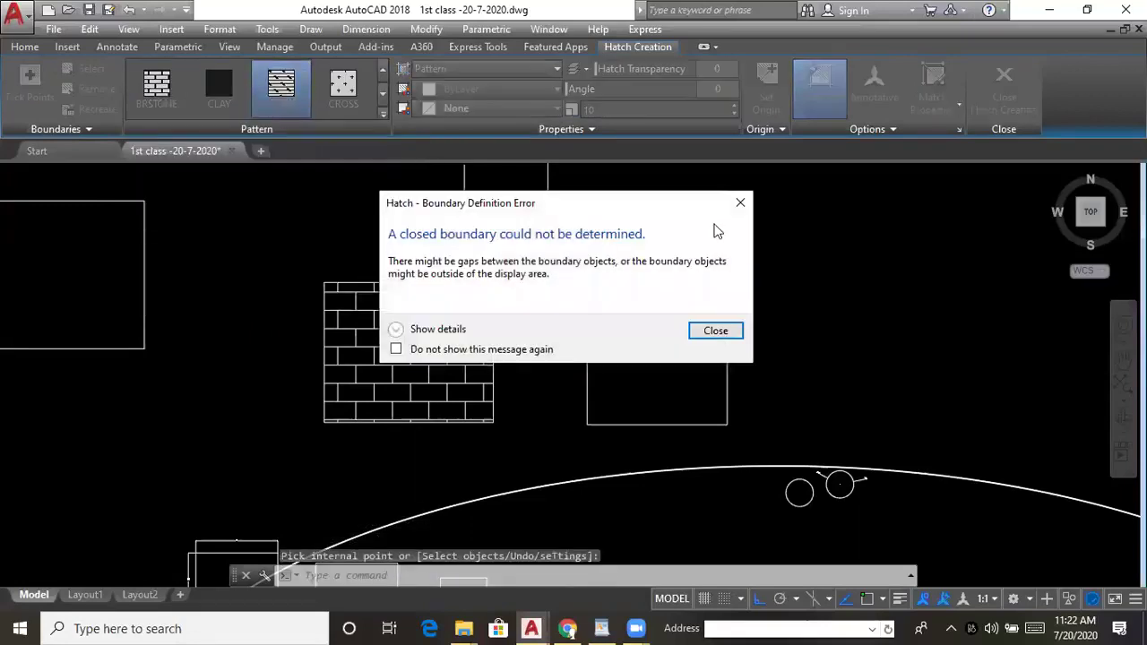
left_click(741, 203)
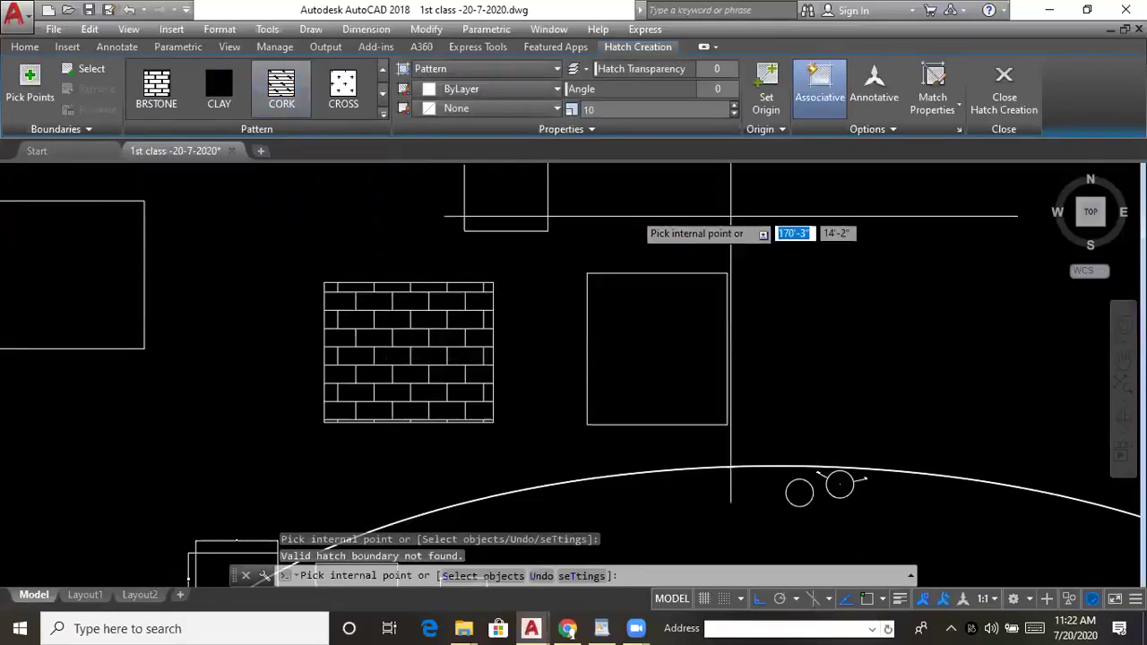
left_click(29, 50)
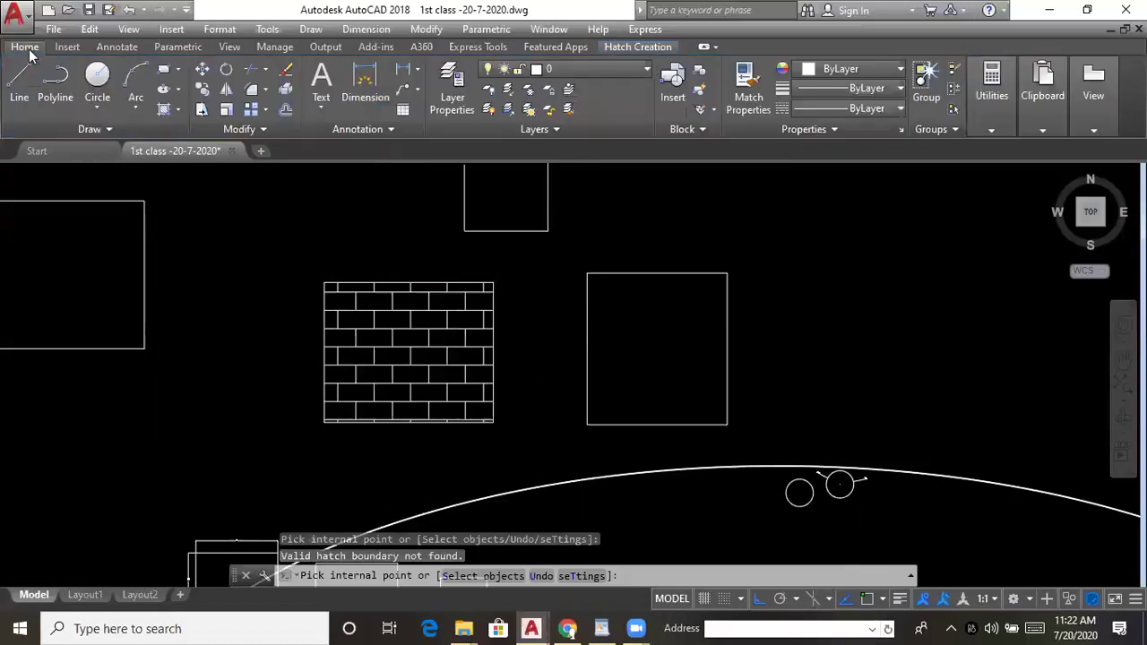
left_click(179, 109)
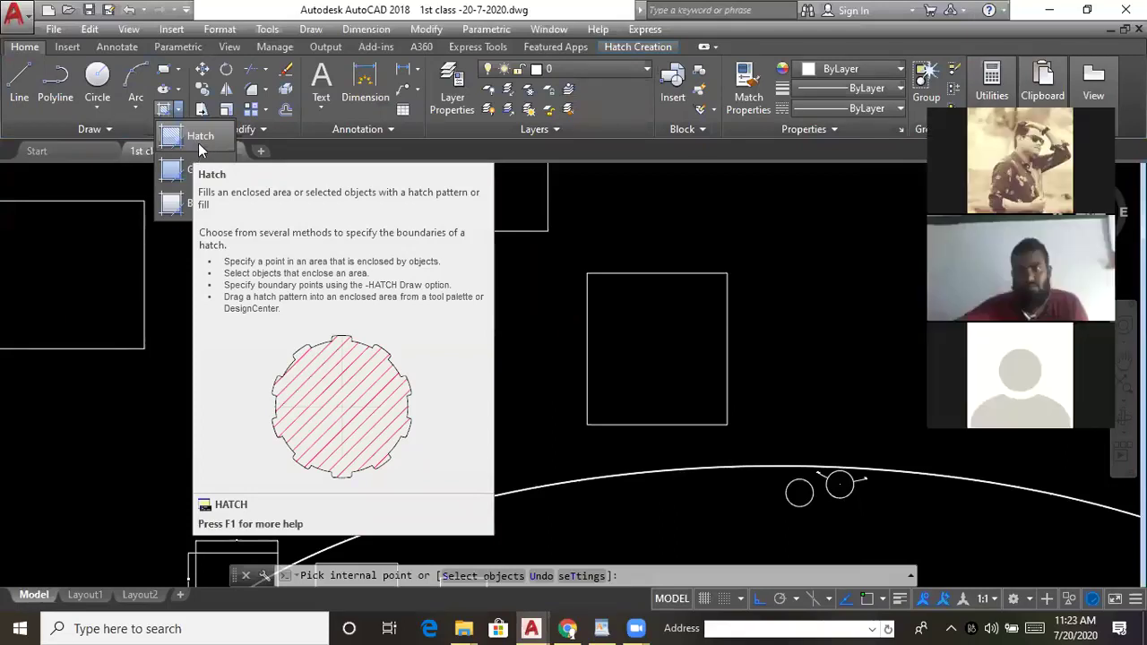
left_click(199, 141)
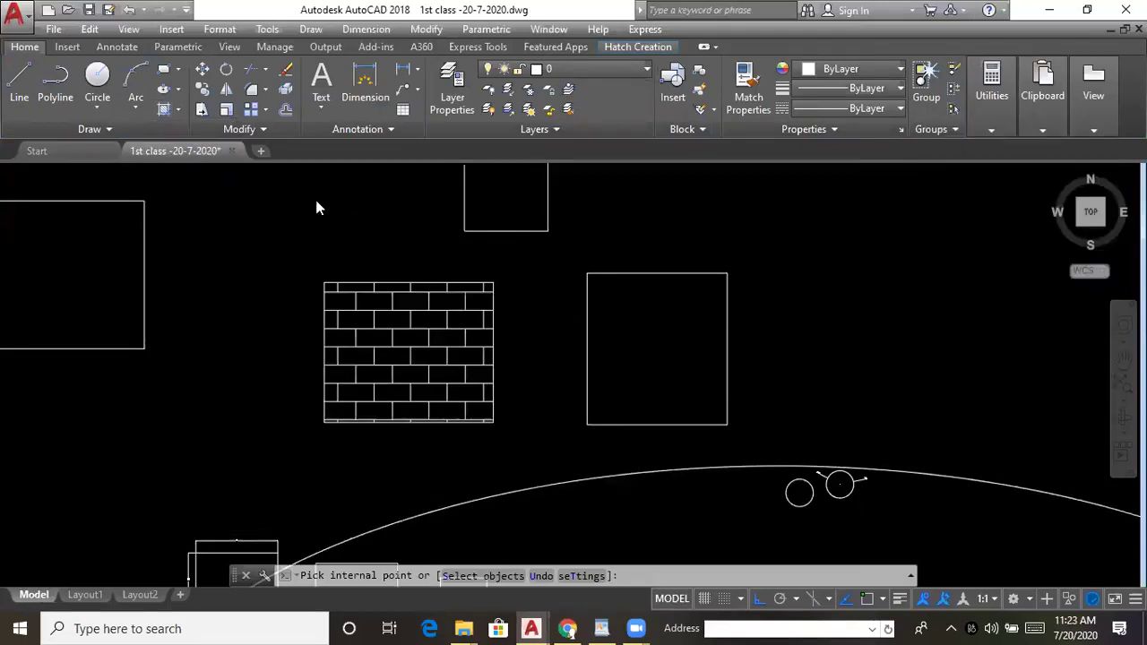
key("Return")
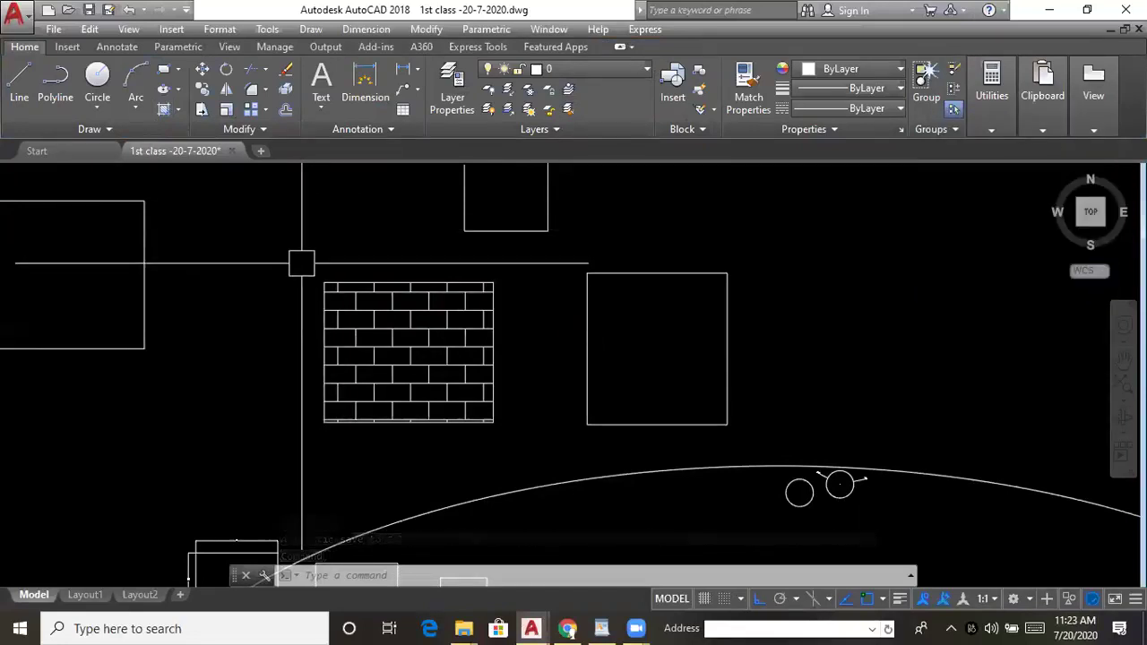
- Hatch the tall empty rectangle beside the brick-filled one with the AR-RROOF pattern
left_click(179, 110)
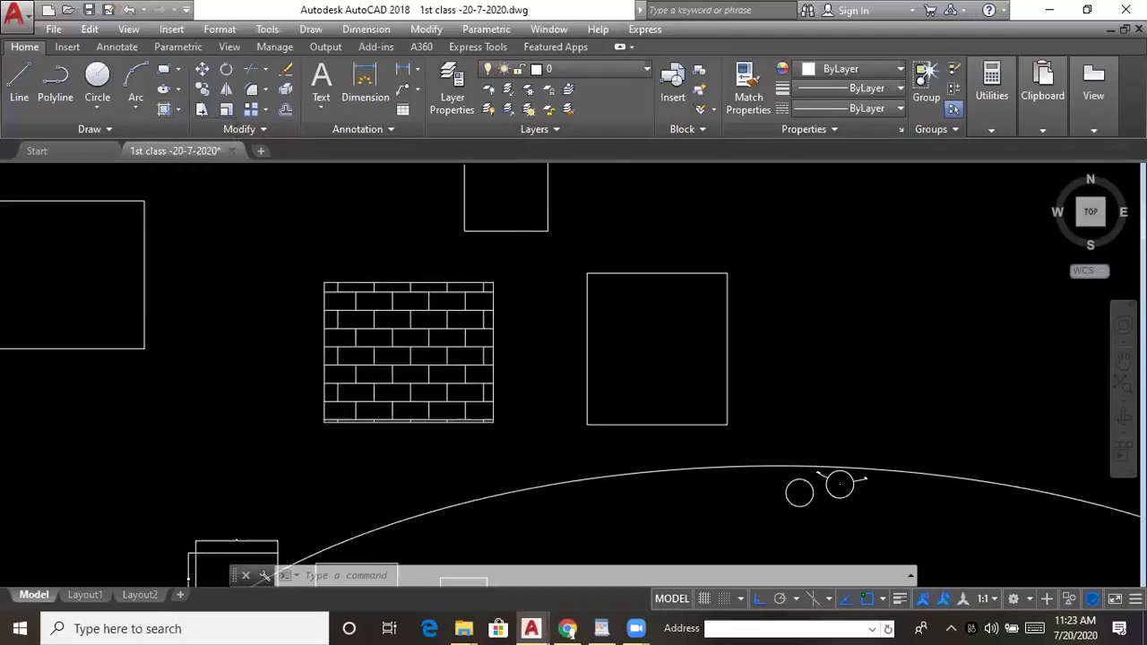
left_click(175, 305)
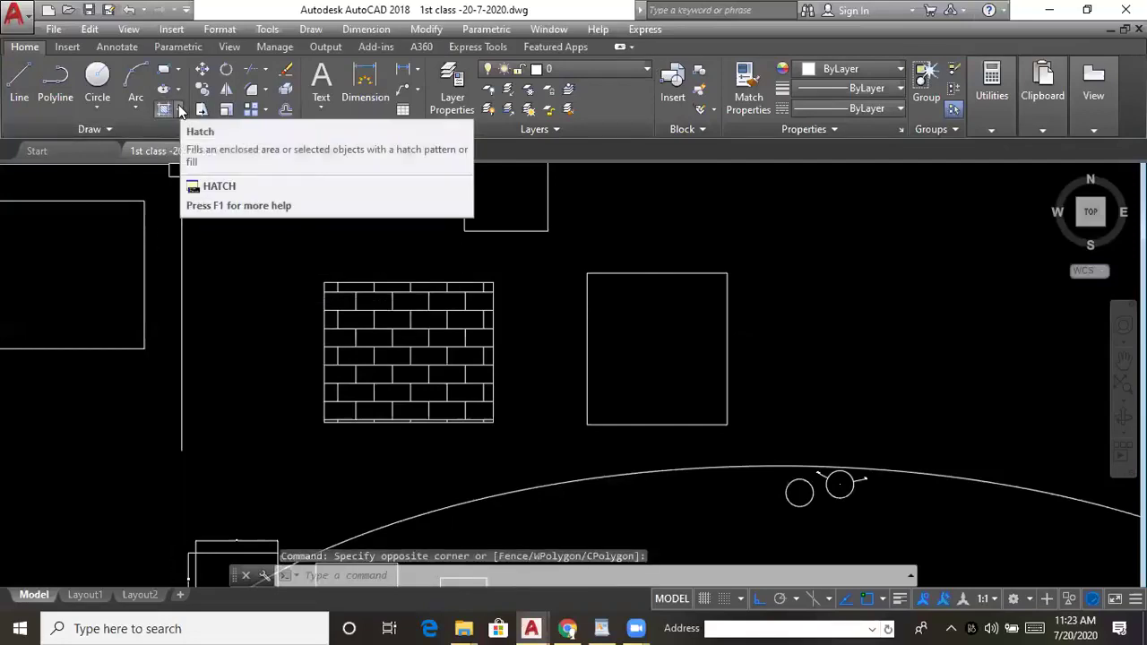
left_click(179, 109)
left_click(197, 136)
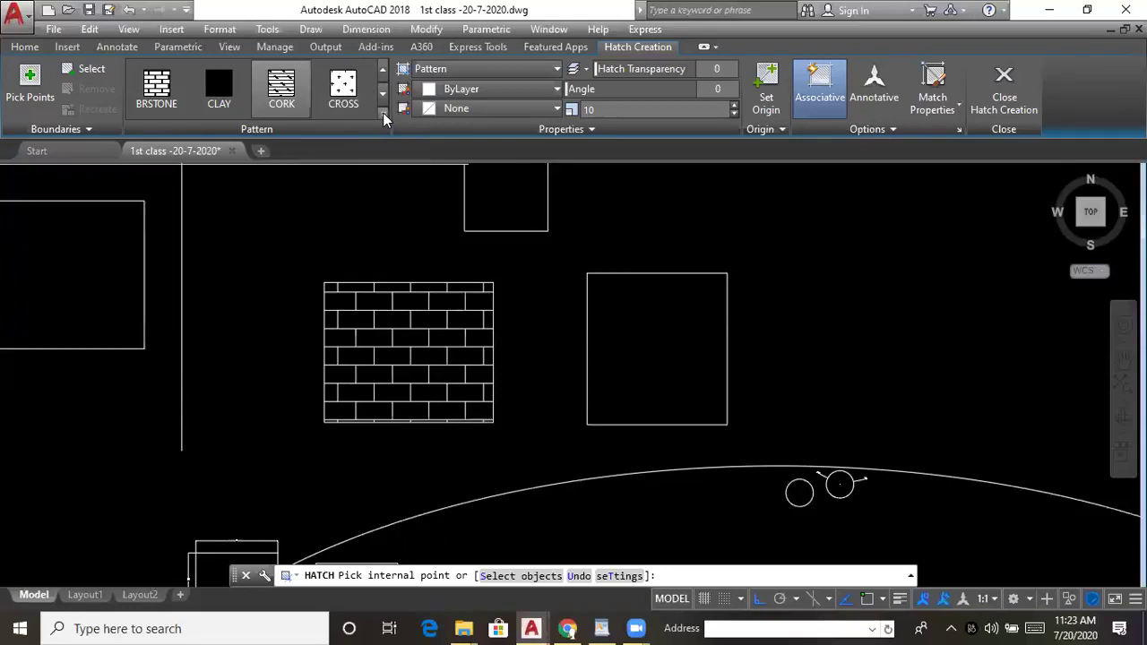
left_click(383, 115)
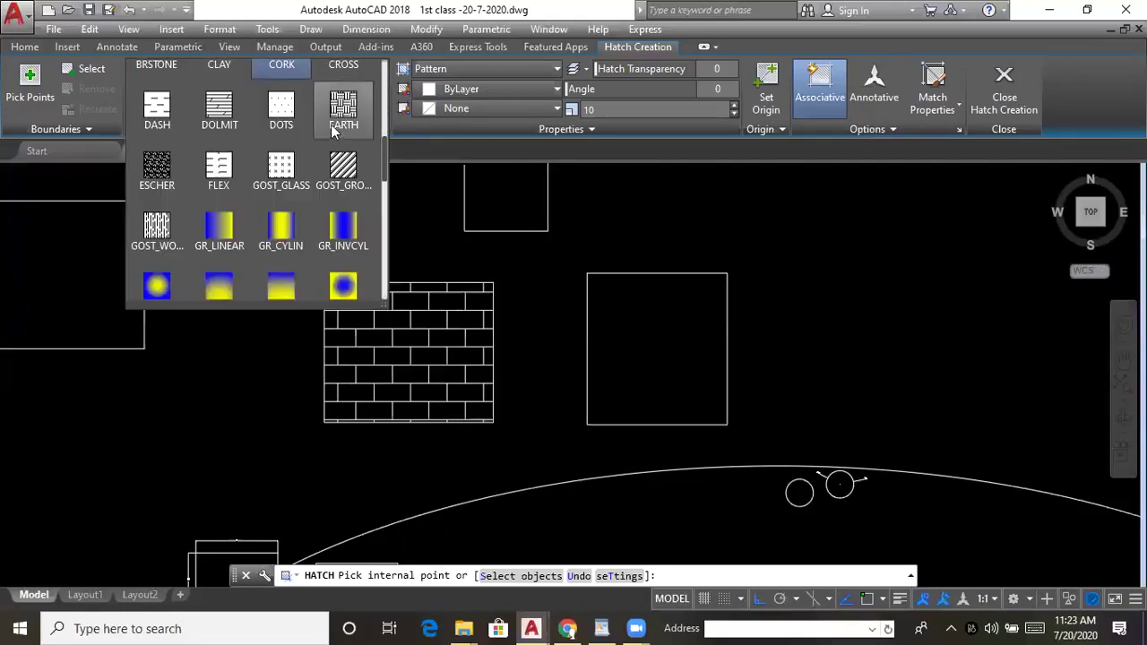
scroll(281, 161, "up", 5)
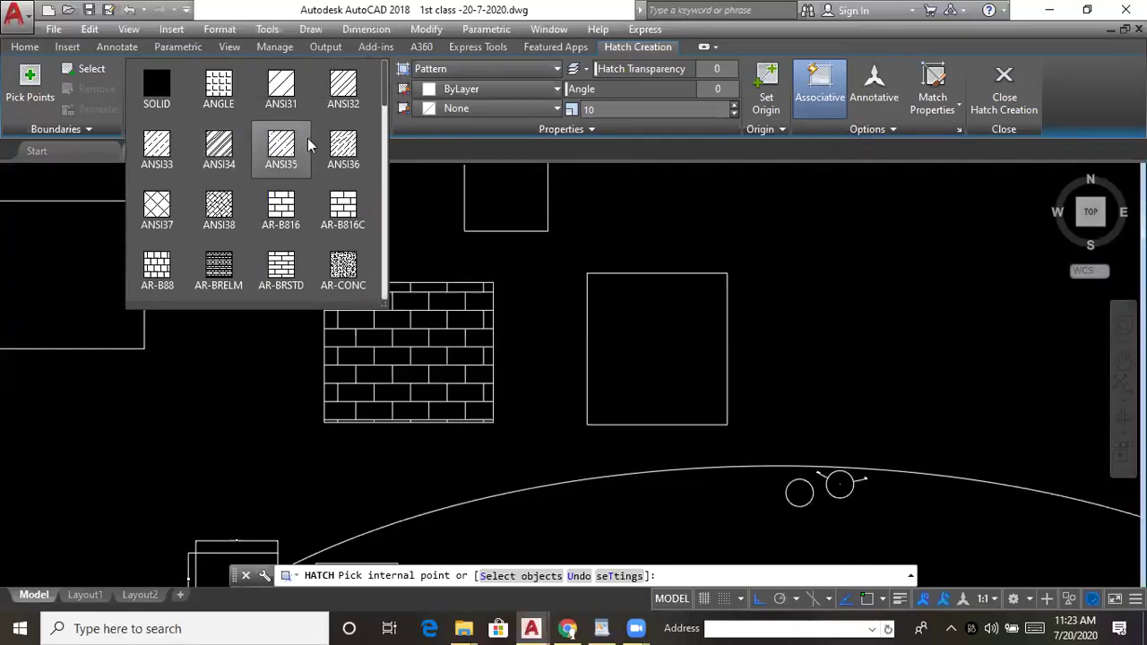
scroll(283, 148, "down", 1)
scroll(286, 174, "down", 2)
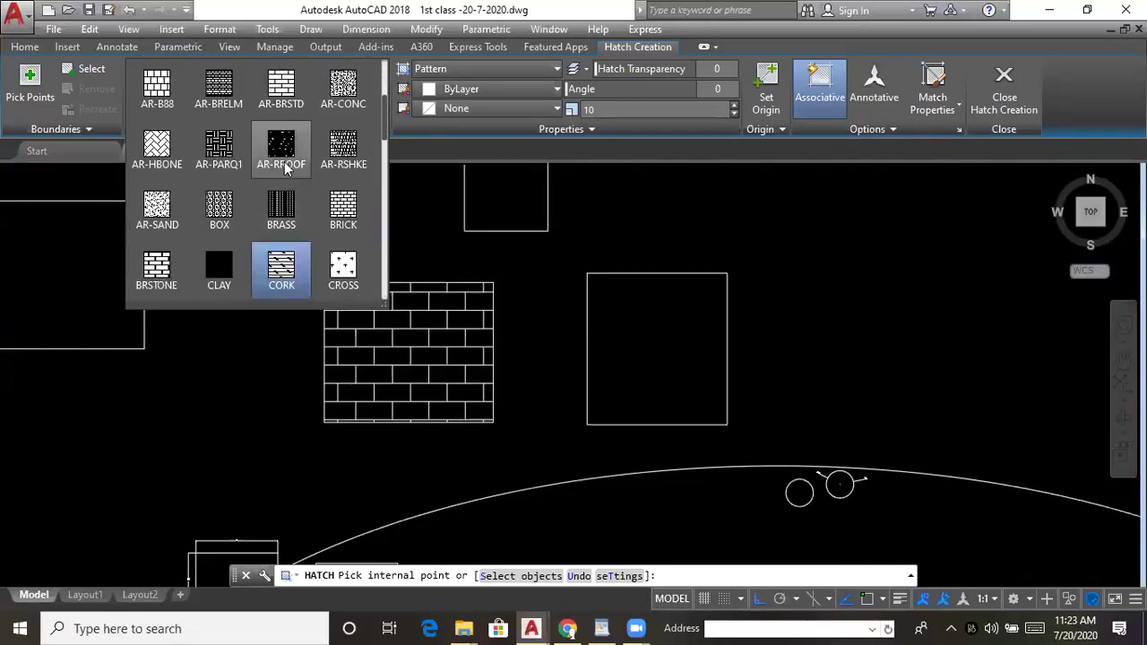
left_click(281, 159)
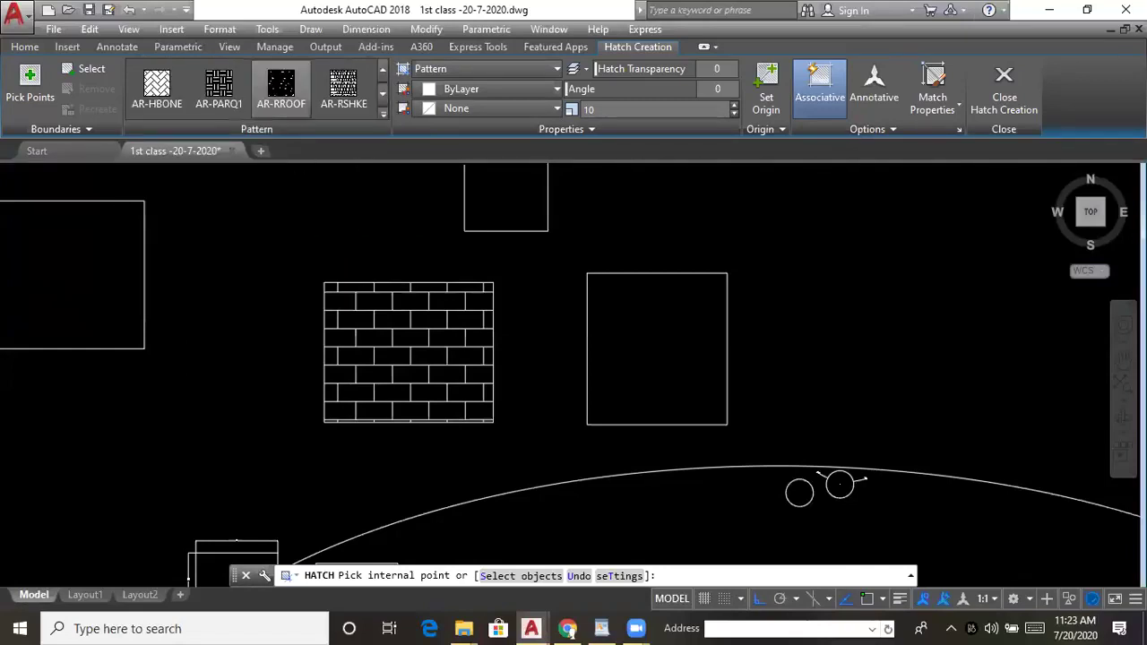
left_click(641, 341)
- Try a scale of 20 for the AR-RROOF hatch, and set its scale to 50
scroll(658, 355, "up", 4)
middle_click_drag(657, 357, 497, 445)
scroll(511, 342, "up", 10)
scroll(512, 341, "down", 12)
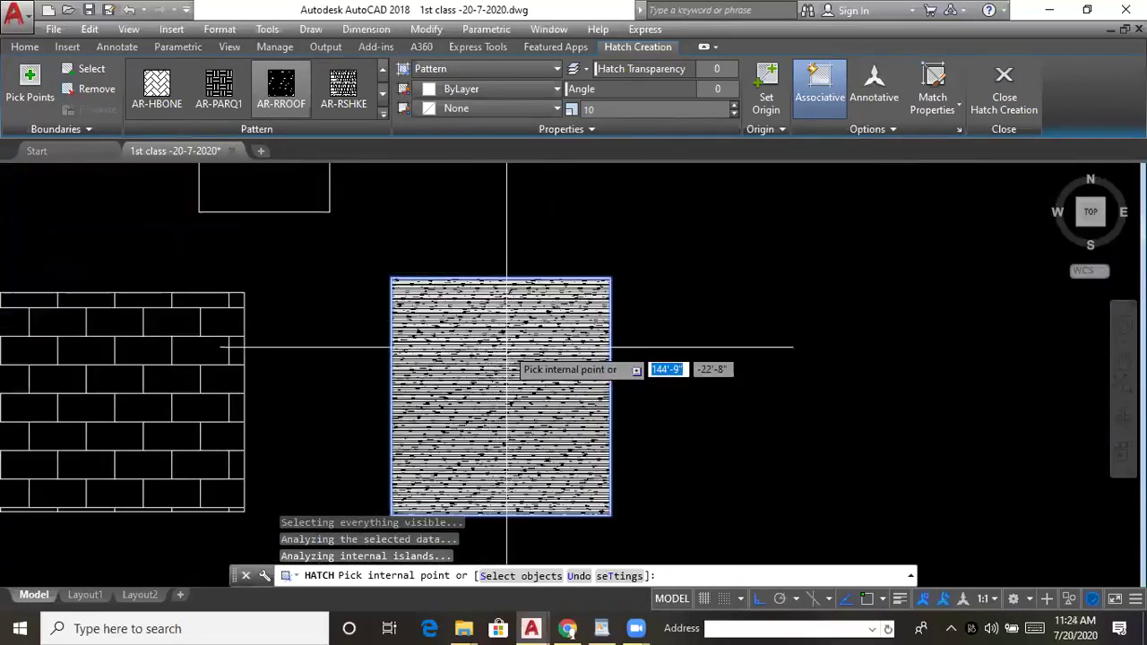
scroll(511, 348, "up", 4)
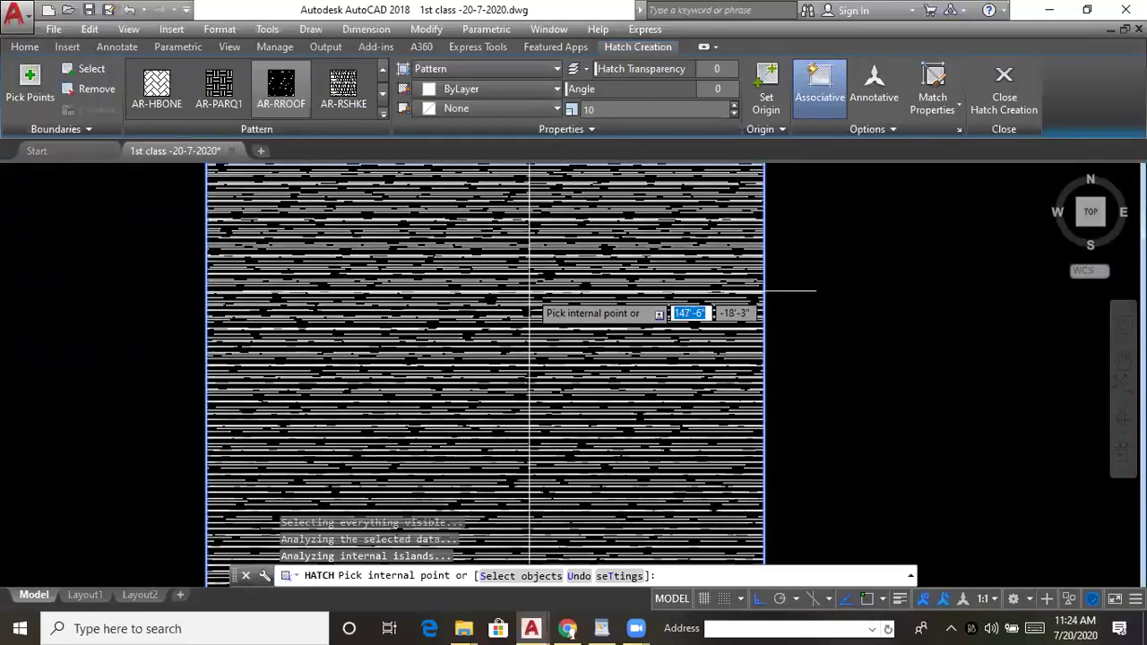
middle_click_drag(563, 325, 552, 302)
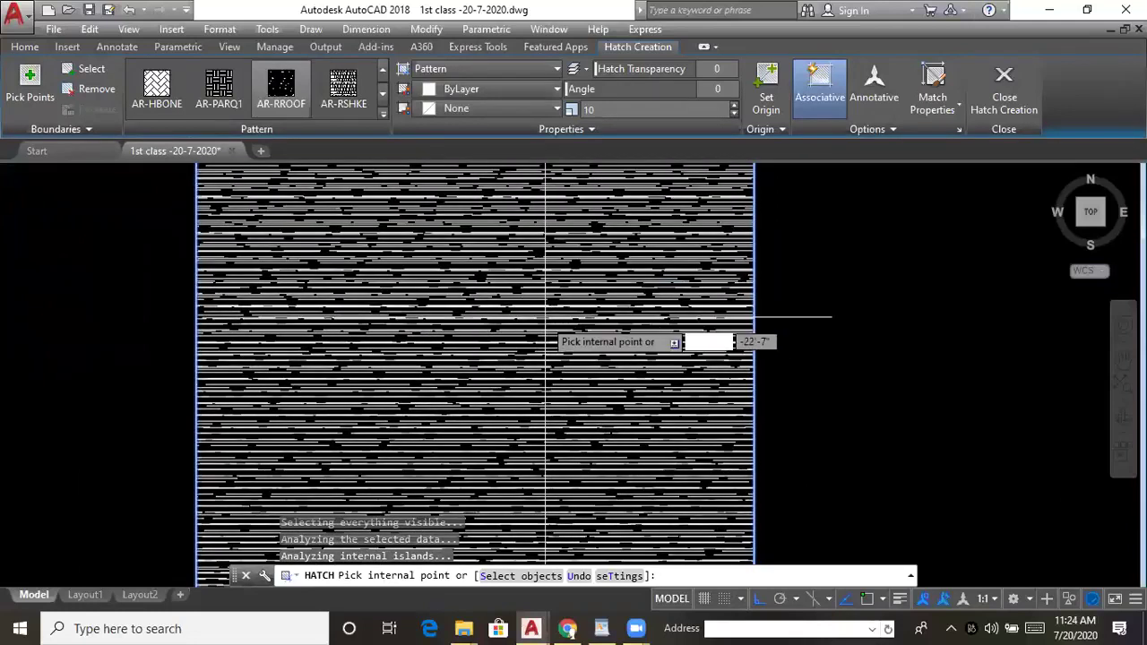
scroll(547, 315, "down", 2)
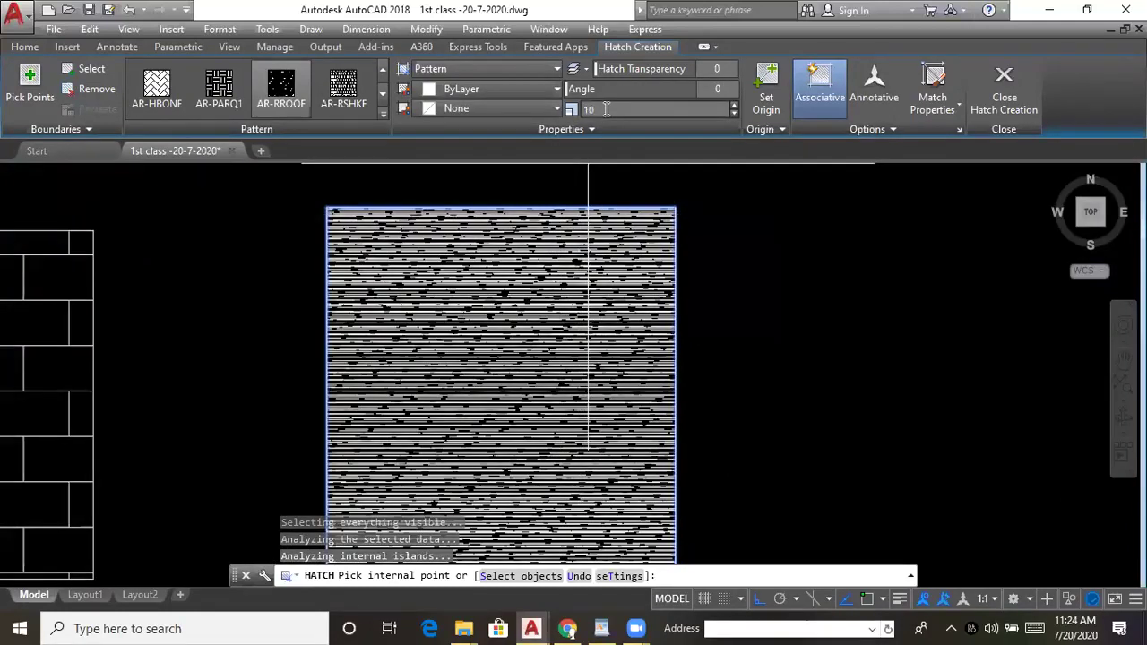
left_click(565, 113)
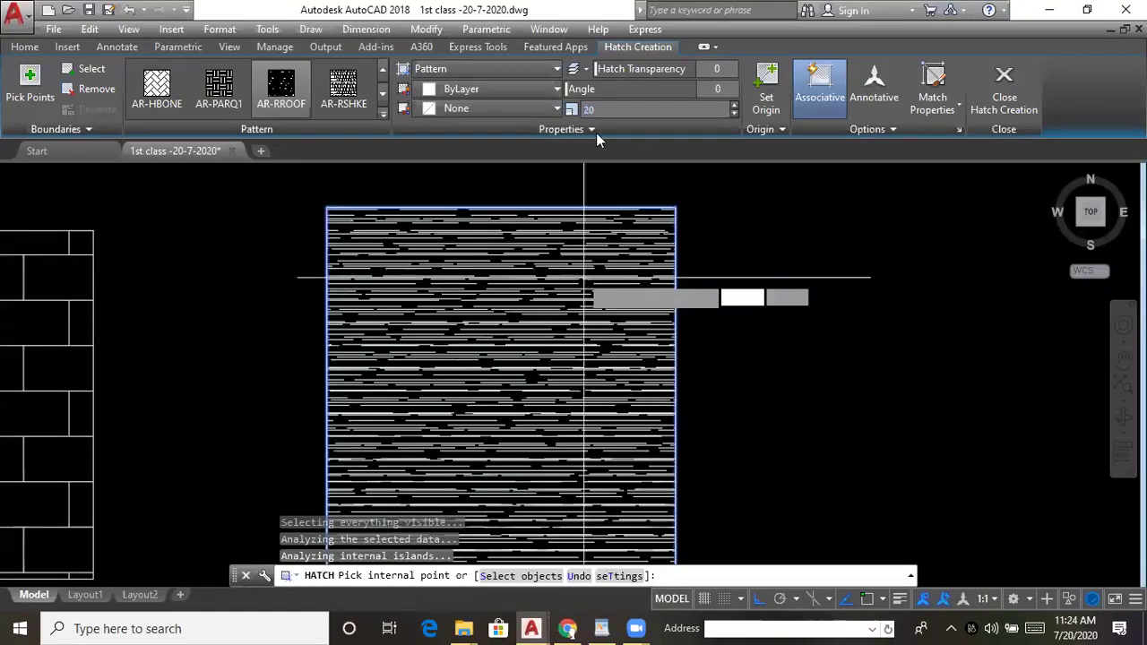
type("50")
key("Return")
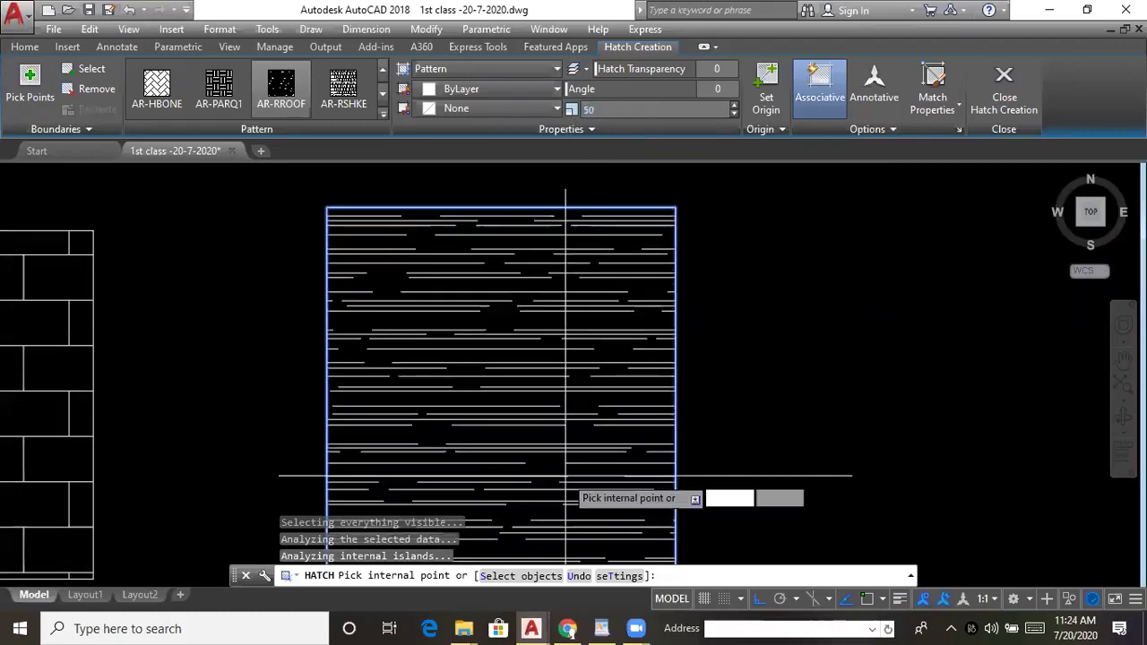
scroll(524, 407, "up", 6)
scroll(523, 422, "down", 6)
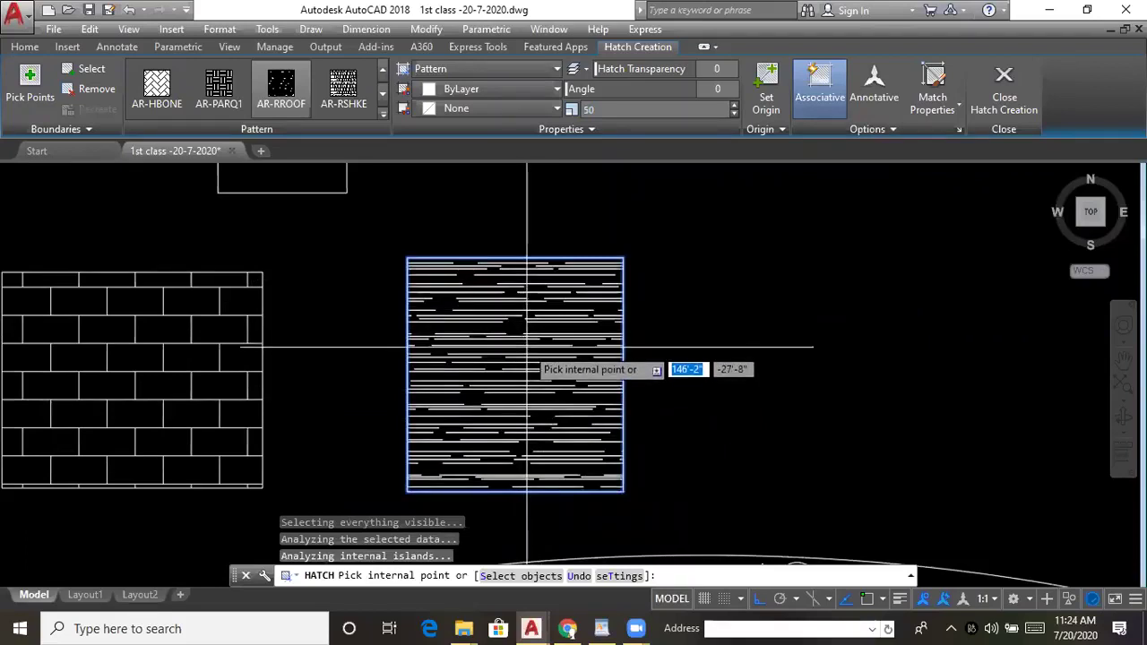
left_click(382, 118)
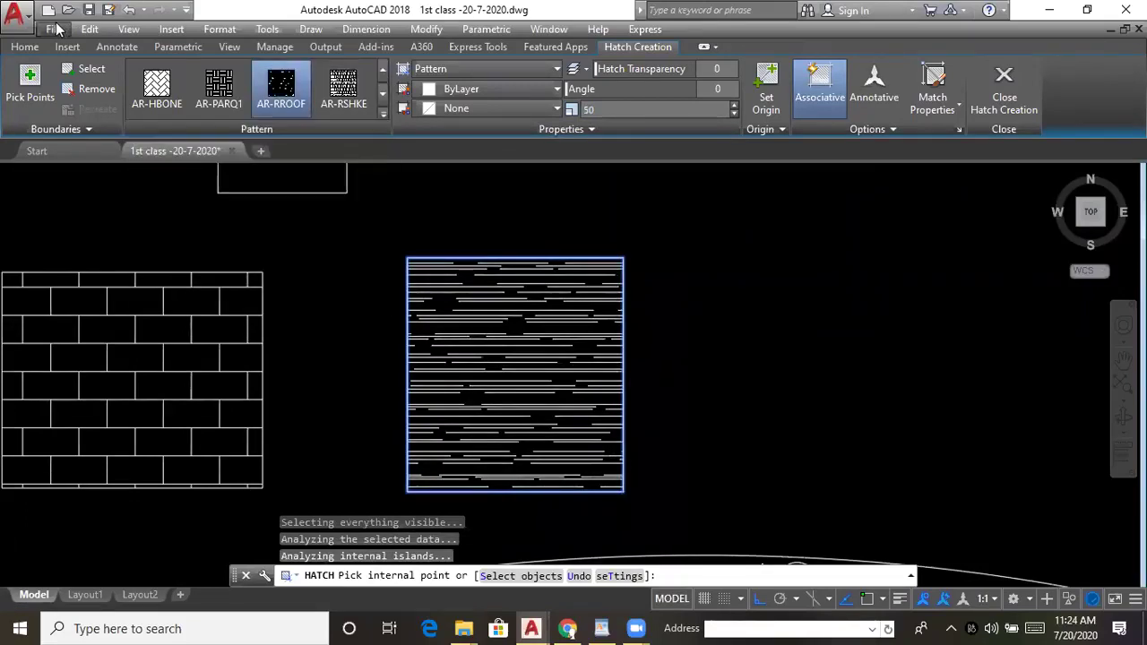
left_click(24, 47)
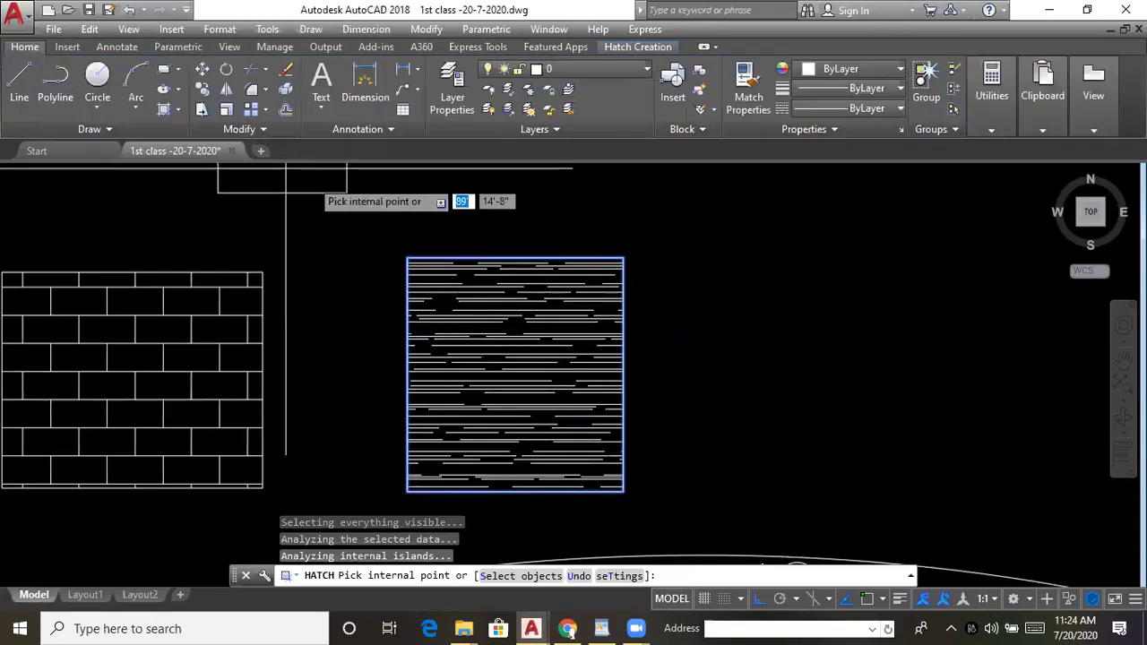
- Finish the roof hatch and fill the large empty rectangle beyond the brick-filled one with a blue-to-yellow GR_CURVED gradient
key("Escape")
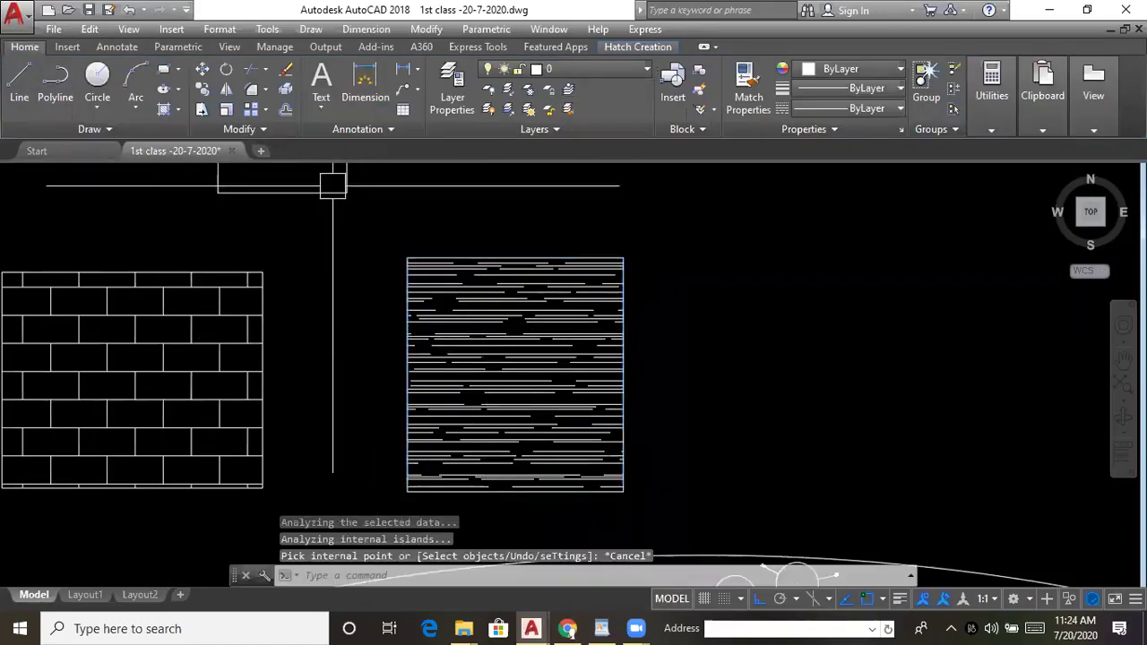
left_click(178, 109)
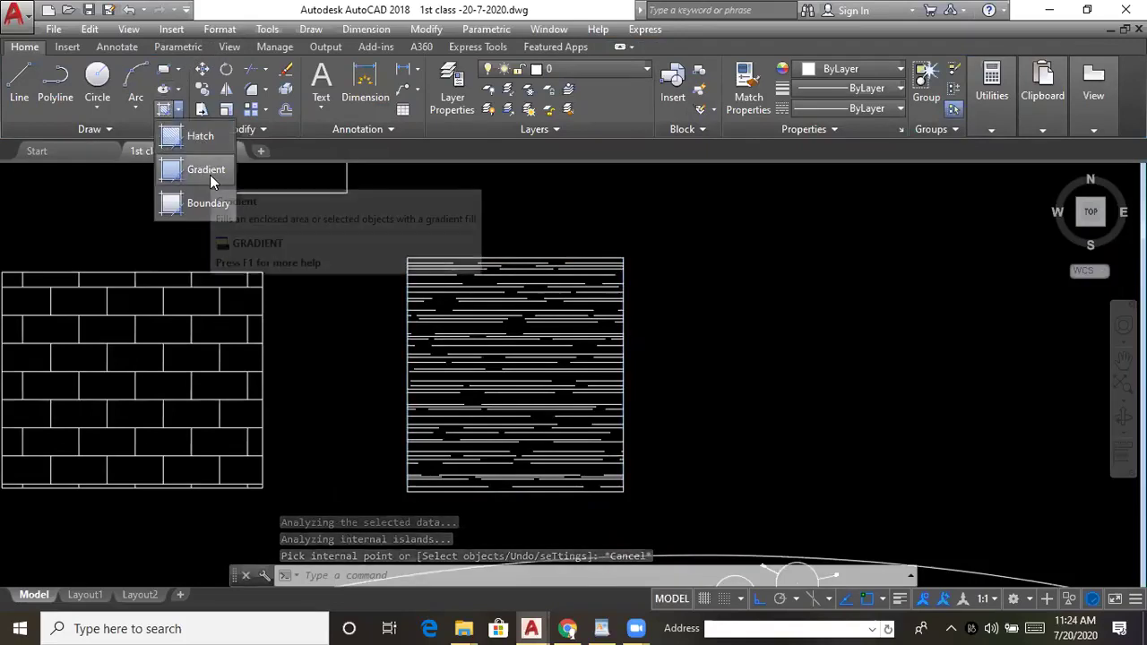
left_click(207, 170)
scroll(356, 356, "down", 1)
middle_click_drag(355, 356, 400, 405)
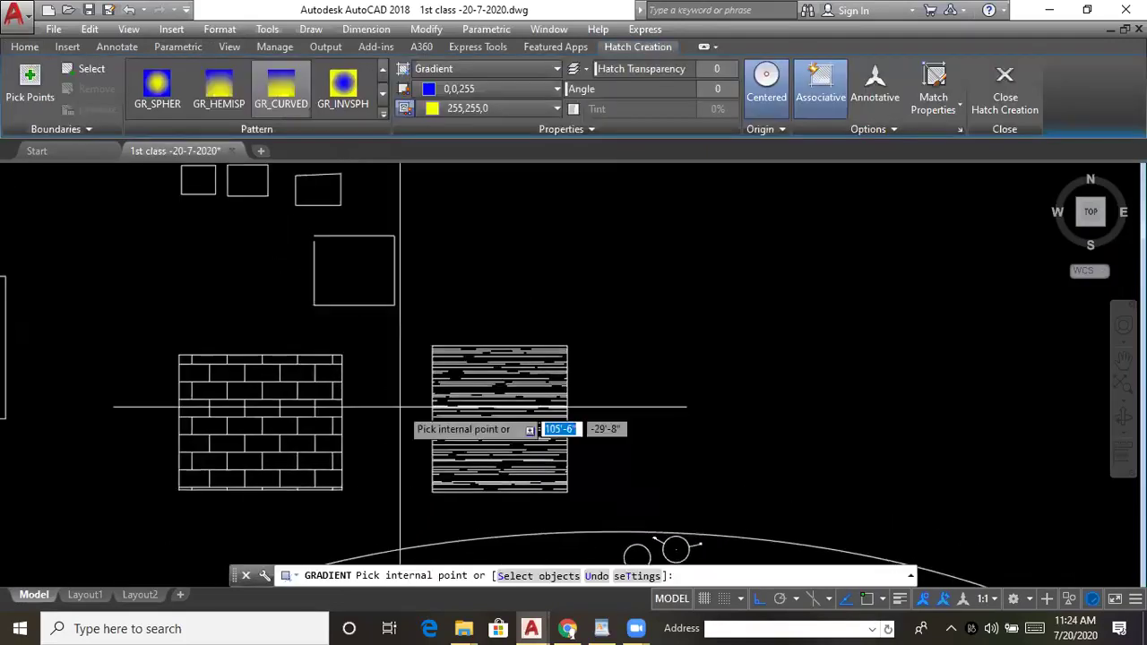
scroll(355, 253, "down", 2)
middle_click_drag(357, 253, 456, 281)
scroll(354, 252, "up", 2)
middle_click_drag(234, 370, 489, 327)
scroll(277, 341, "up", 2)
middle_click_drag(277, 340, 282, 343)
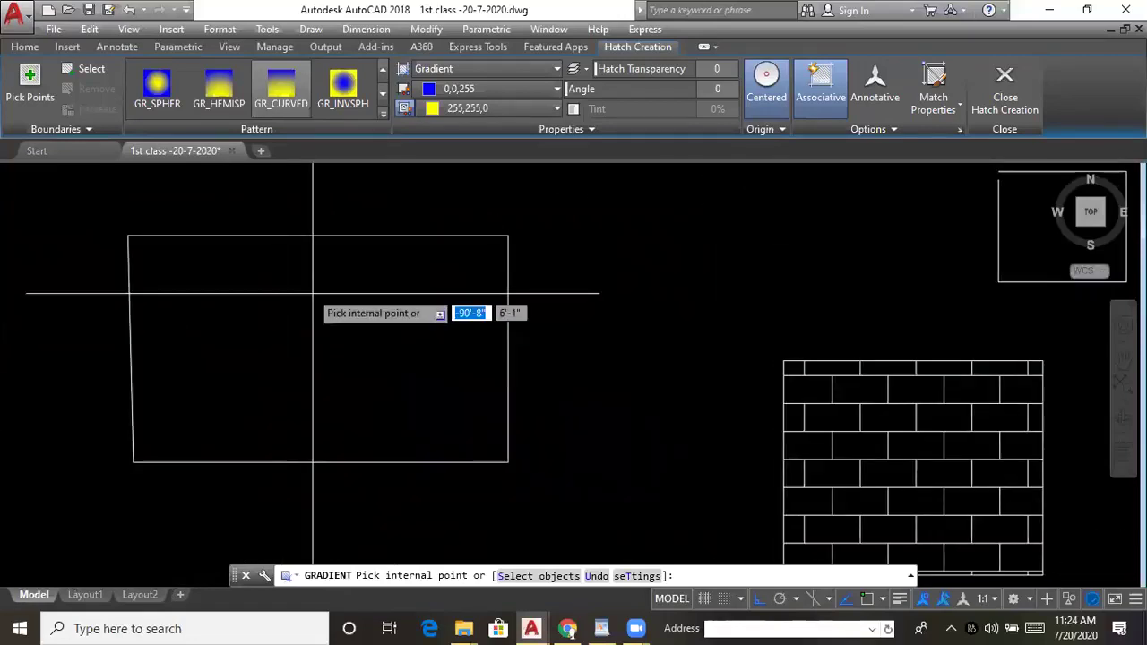
left_click(286, 96)
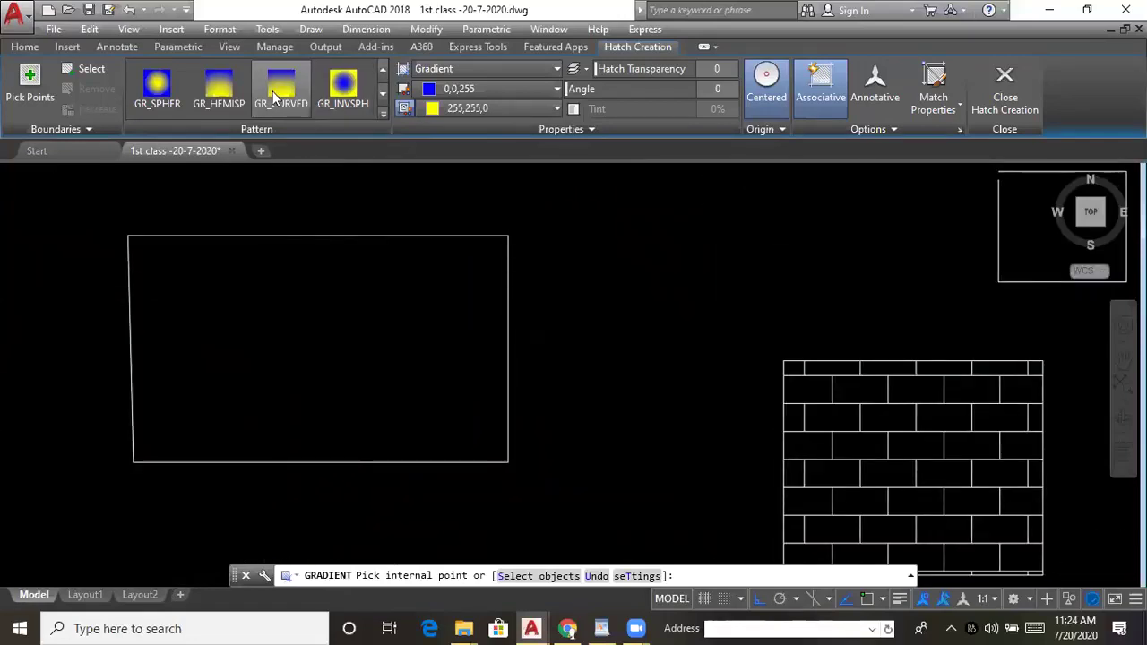
left_click(309, 291)
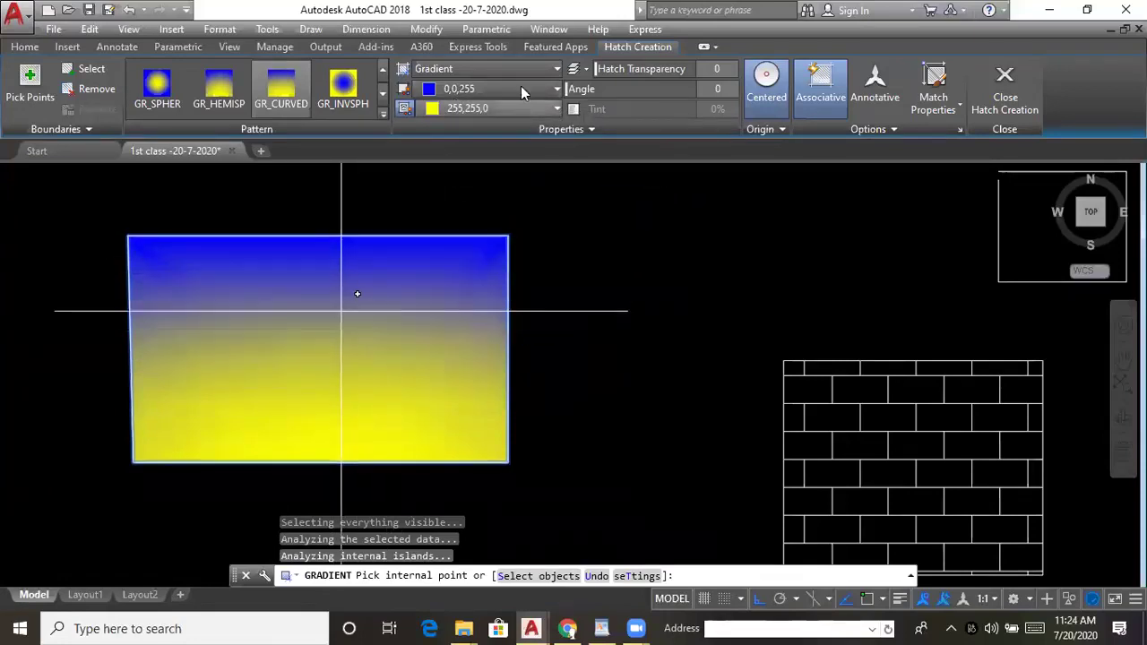
- Set the gradient's first colour to 241,235,31 and finish the gradient fill
left_click(464, 91)
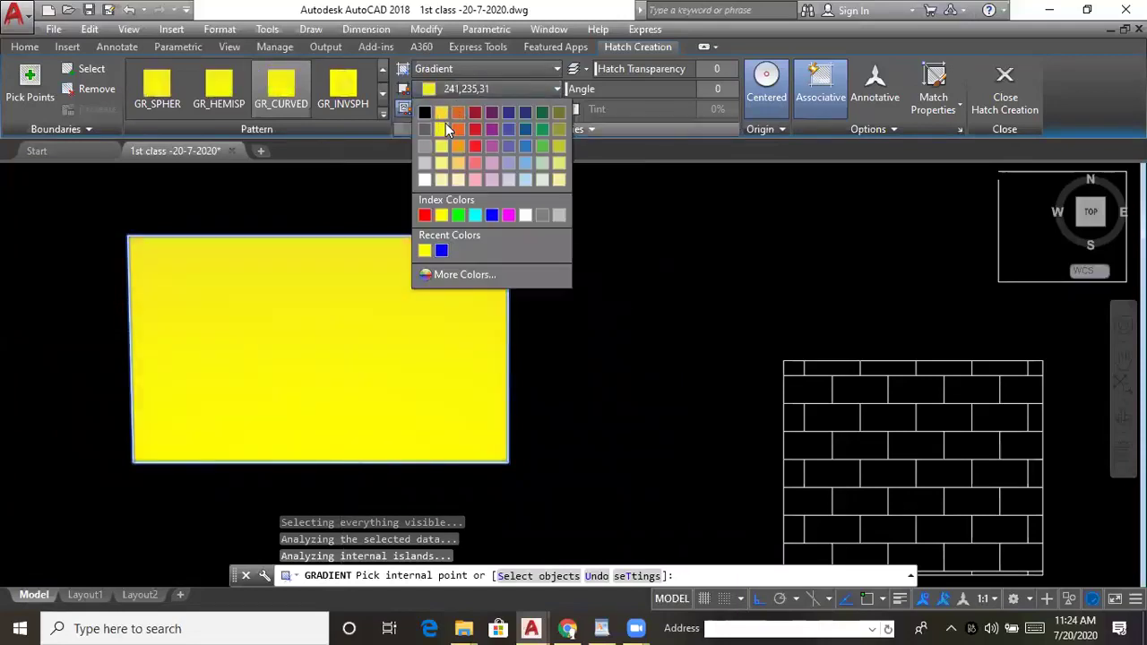
left_click(444, 126)
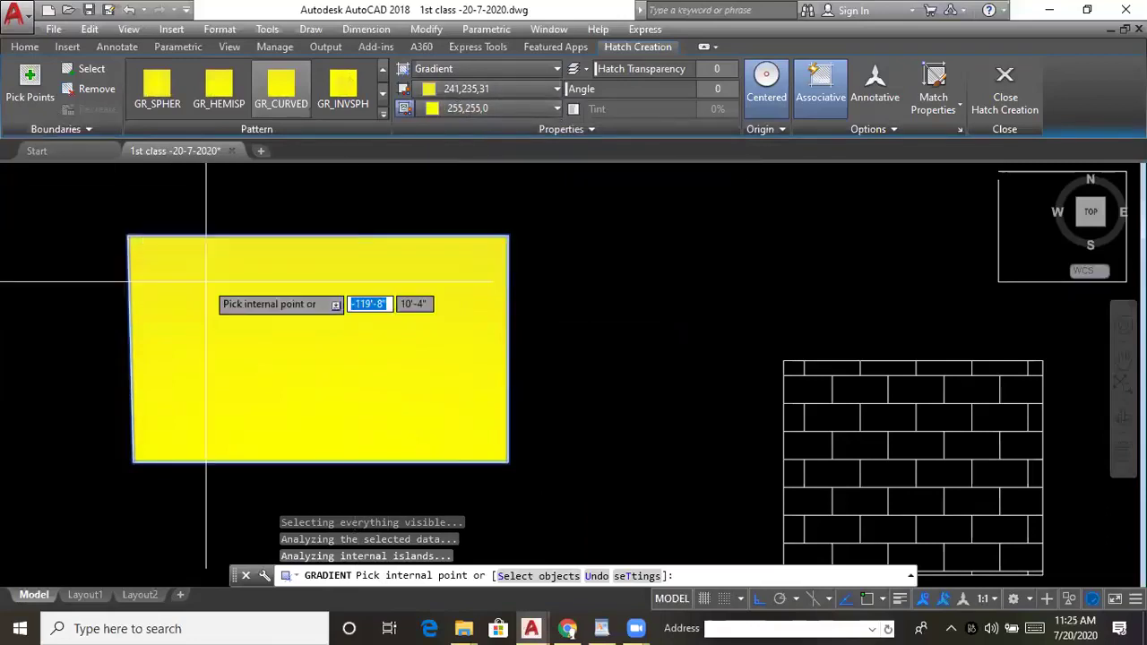
scroll(273, 313, "down", 2)
middle_click_drag(412, 326, 392, 325)
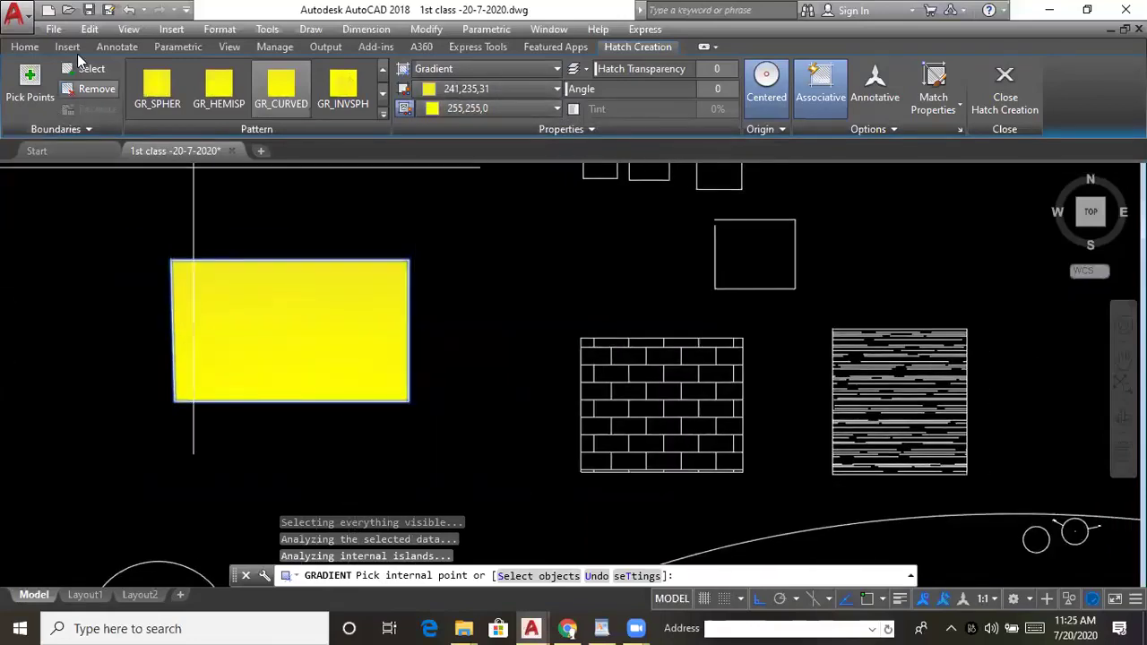
left_click(26, 47)
middle_click_drag(465, 354, 444, 327)
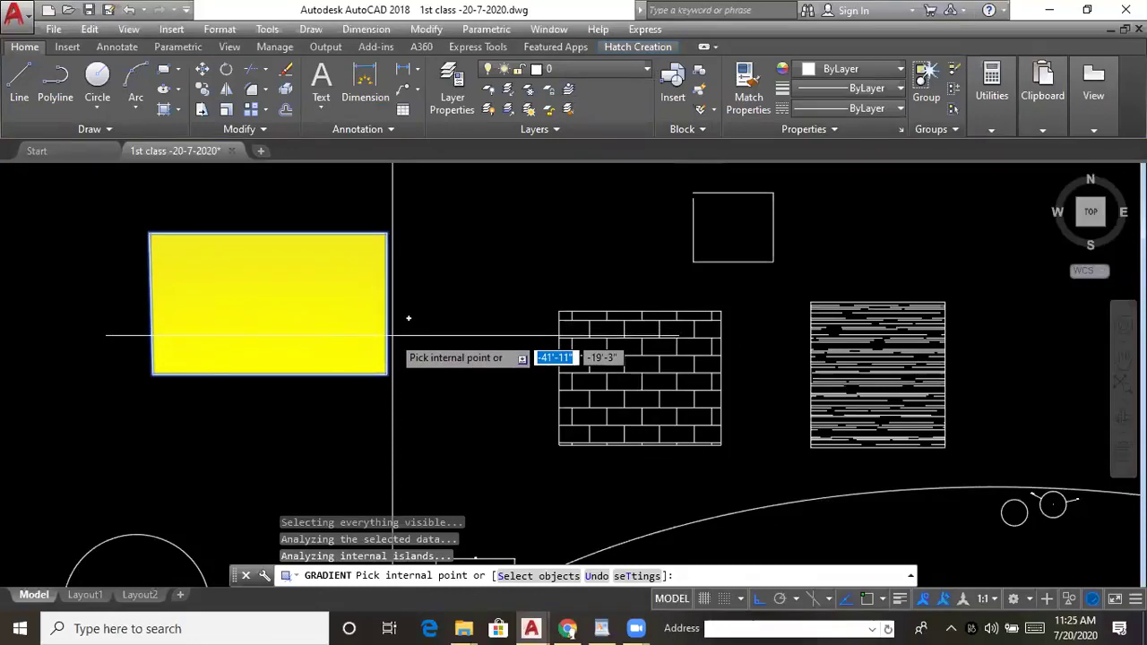
middle_click_drag(512, 379, 436, 379)
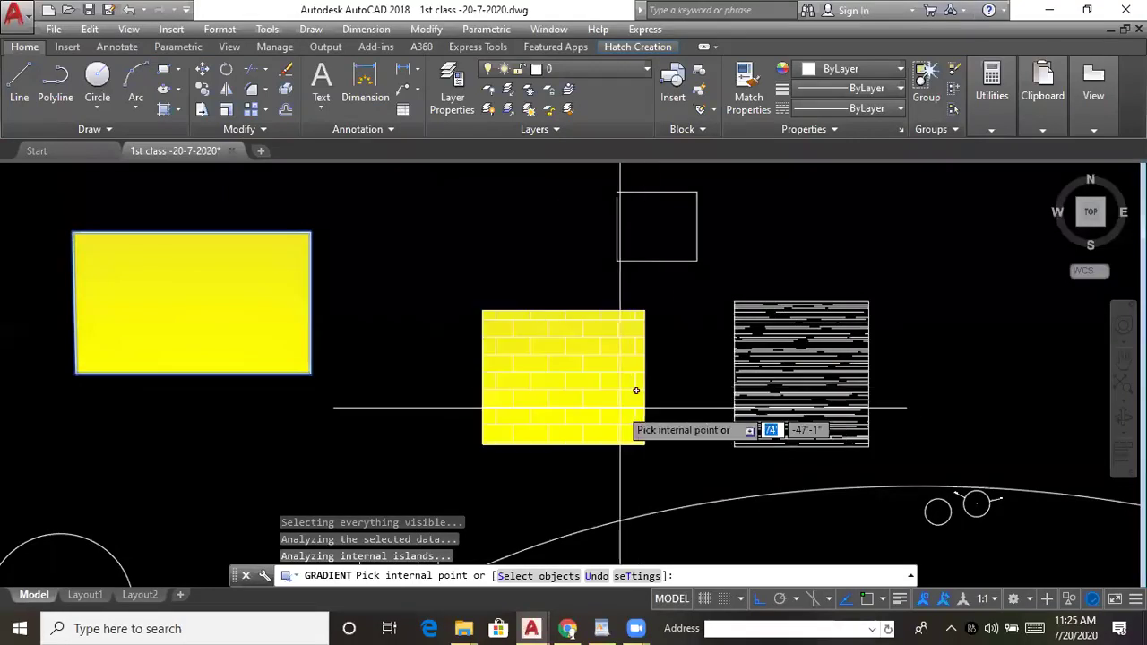
middle_click_drag(386, 280, 433, 311)
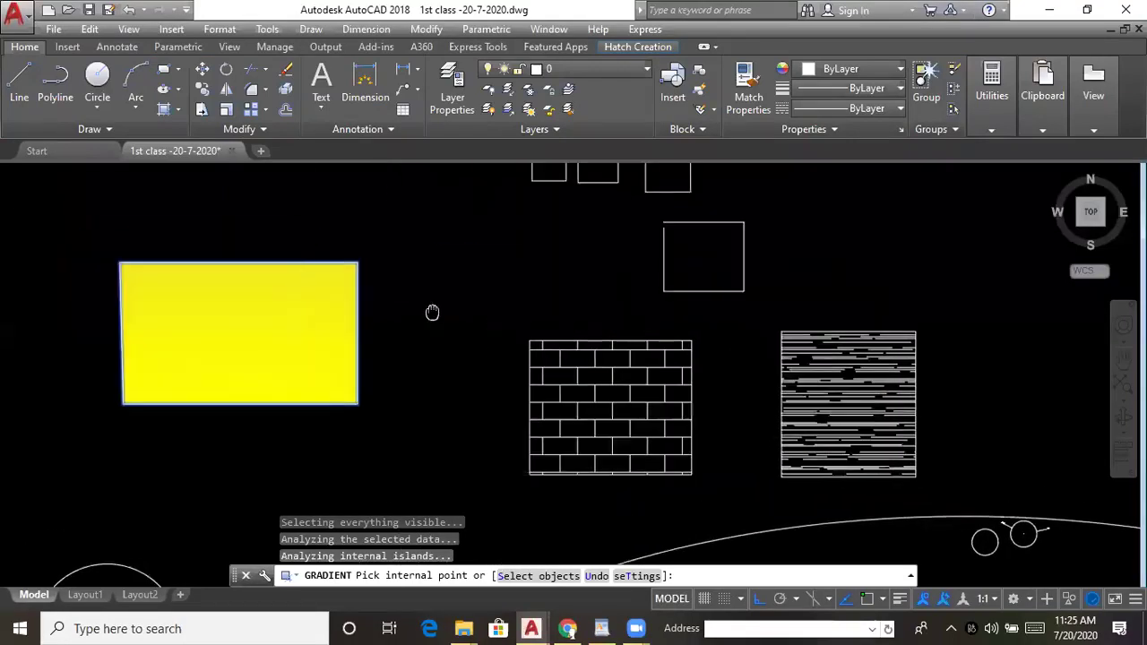
left_click(181, 111)
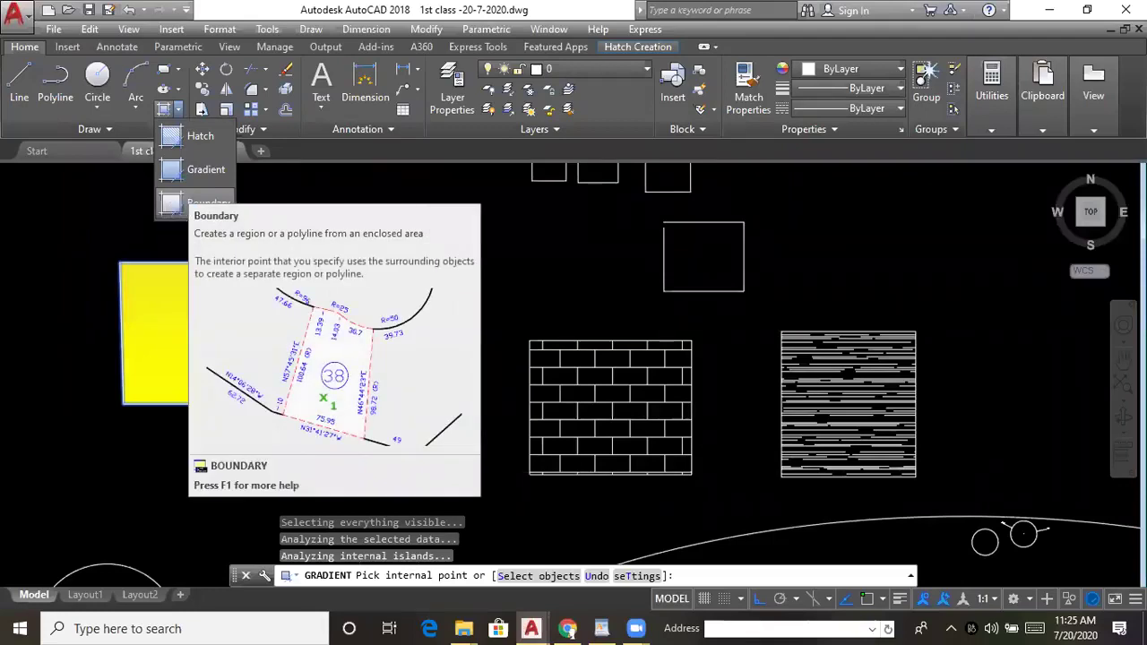
key("Escape")
- Draw a rectangle about 72' by 47' in the empty area above the circle and arc, beyond the yellow-filled rectangle
mouse_move(41, 355)
middle_mouse_down()
mouse_move(292, 355)
mouse_move(441, 468)
middle_mouse_up()
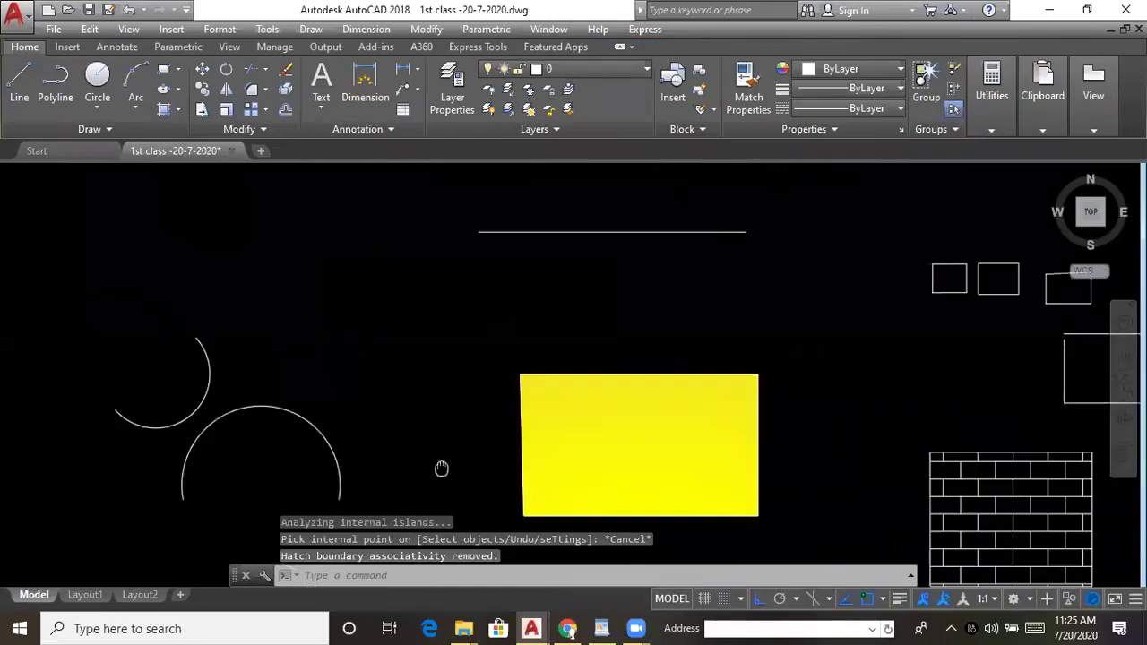
key("Escape")
key("Escape")
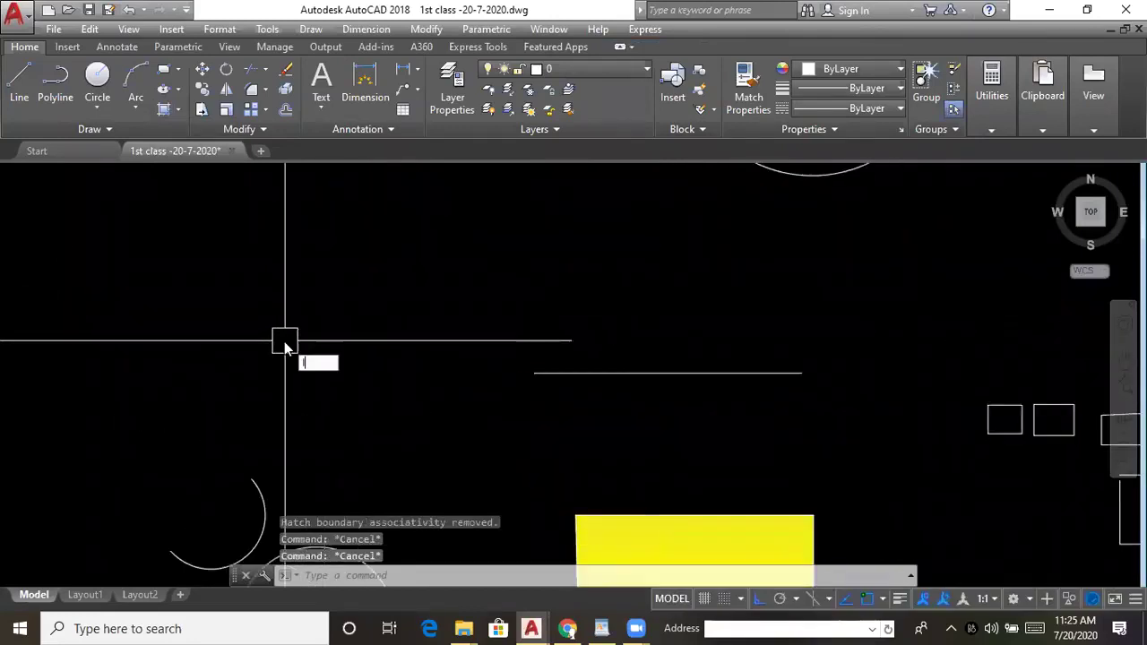
key("Return")
key("Escape")
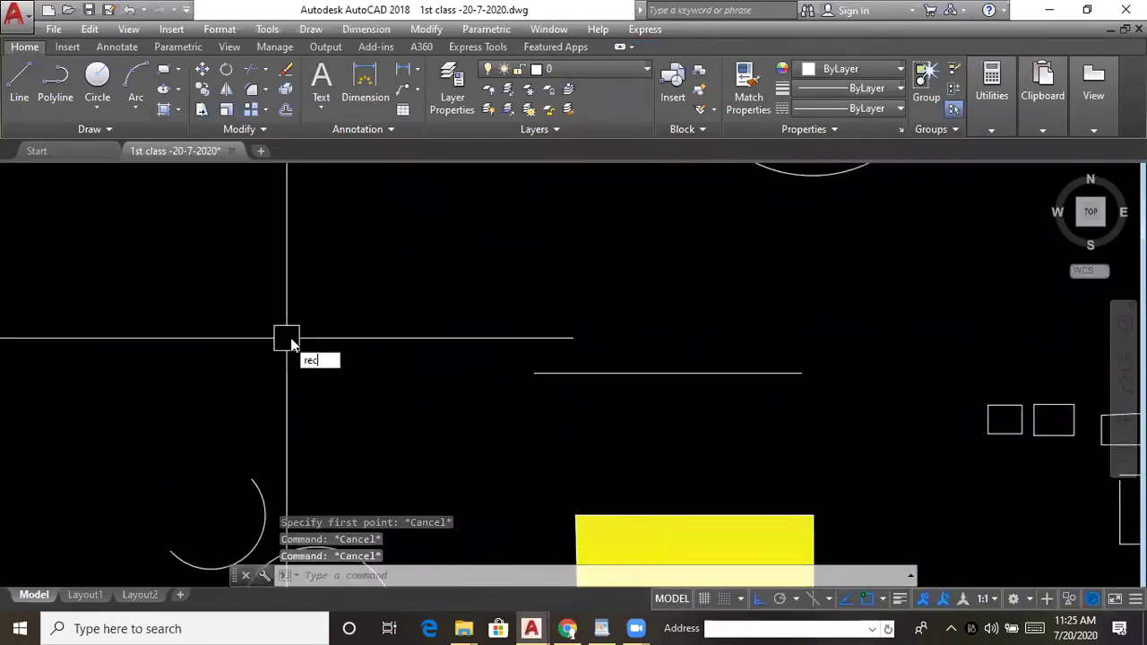
key("Return")
left_click(232, 269)
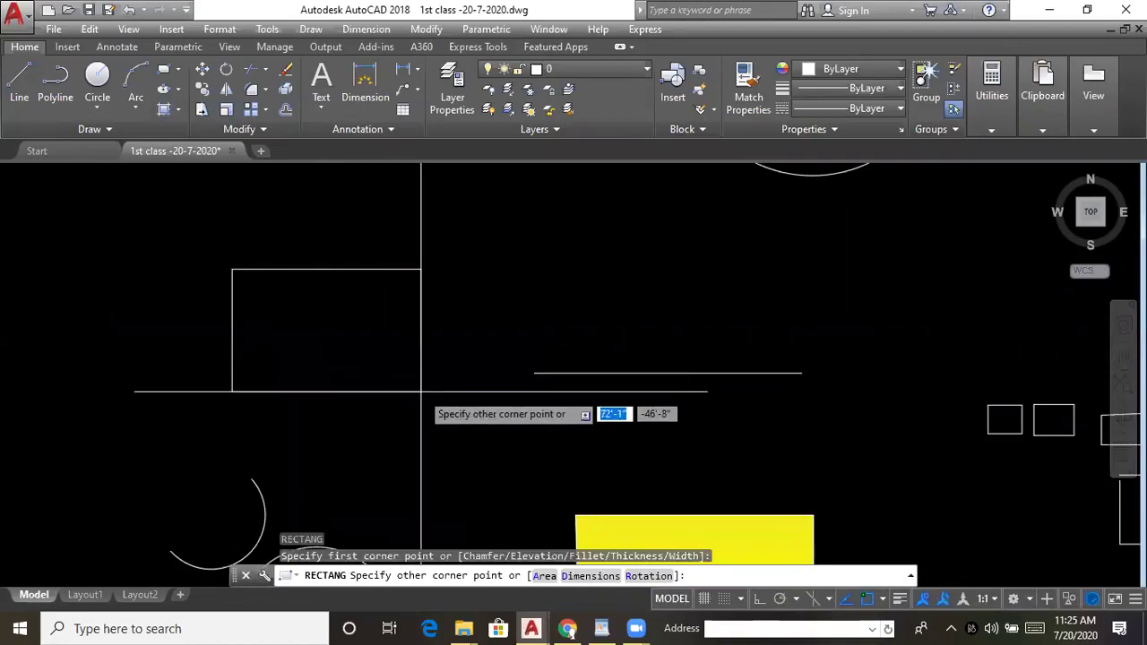
left_click(421, 392)
left_click(419, 320)
key("Escape")
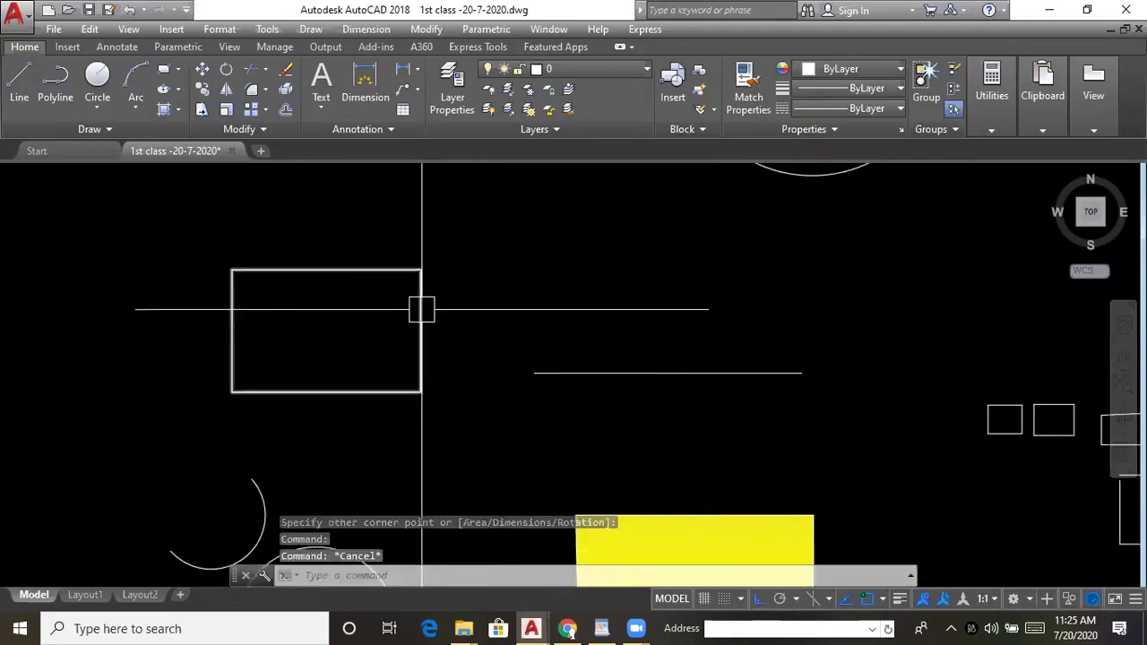
- Explode the new rectangle into separate lines
left_click(421, 309)
type("x")
key("Return")
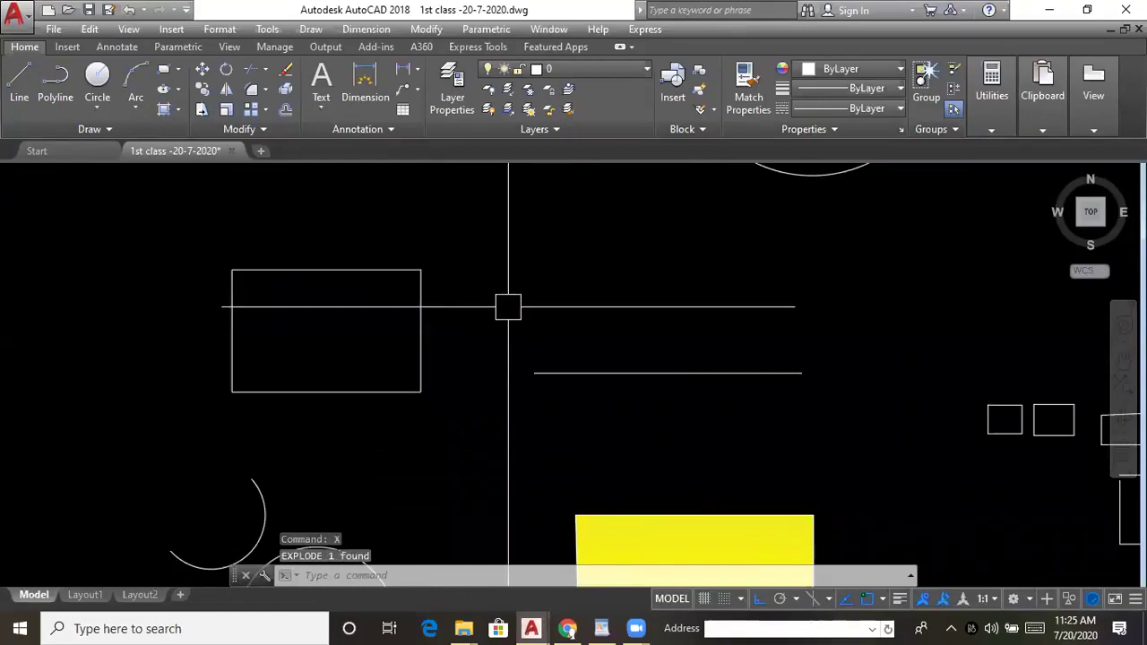
- Select the exploded rectangle's edges one by one to check that they are separate lines
middle_click_drag(509, 302, 545, 295)
left_click(457, 322)
left_click(389, 261)
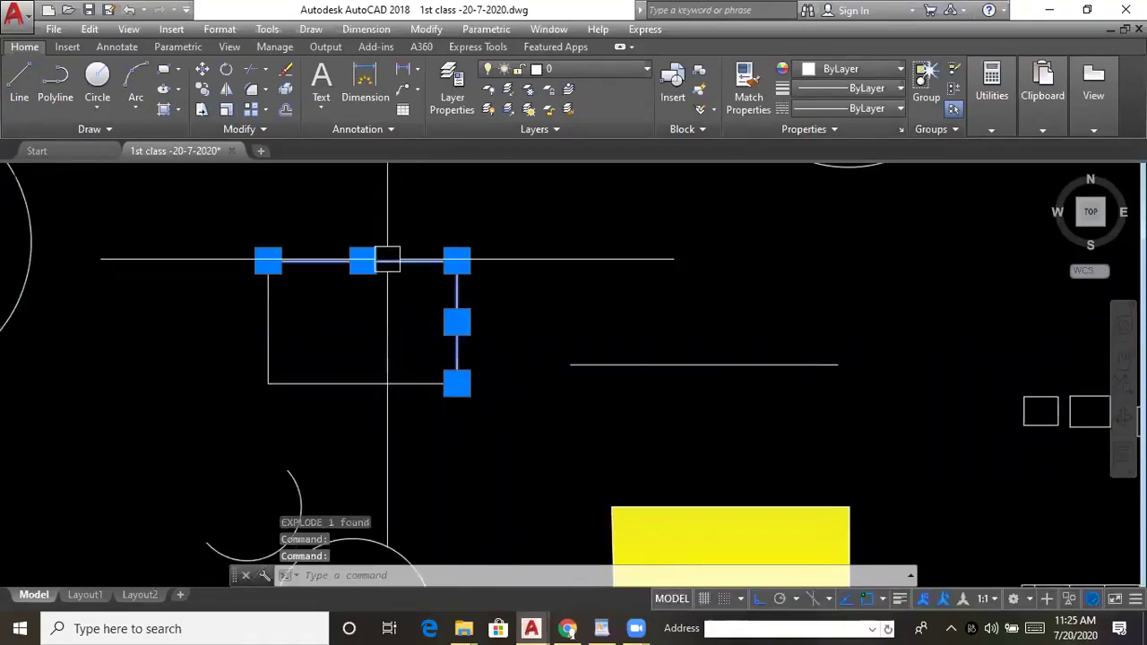
left_click(268, 301)
key("Escape")
left_click(355, 384)
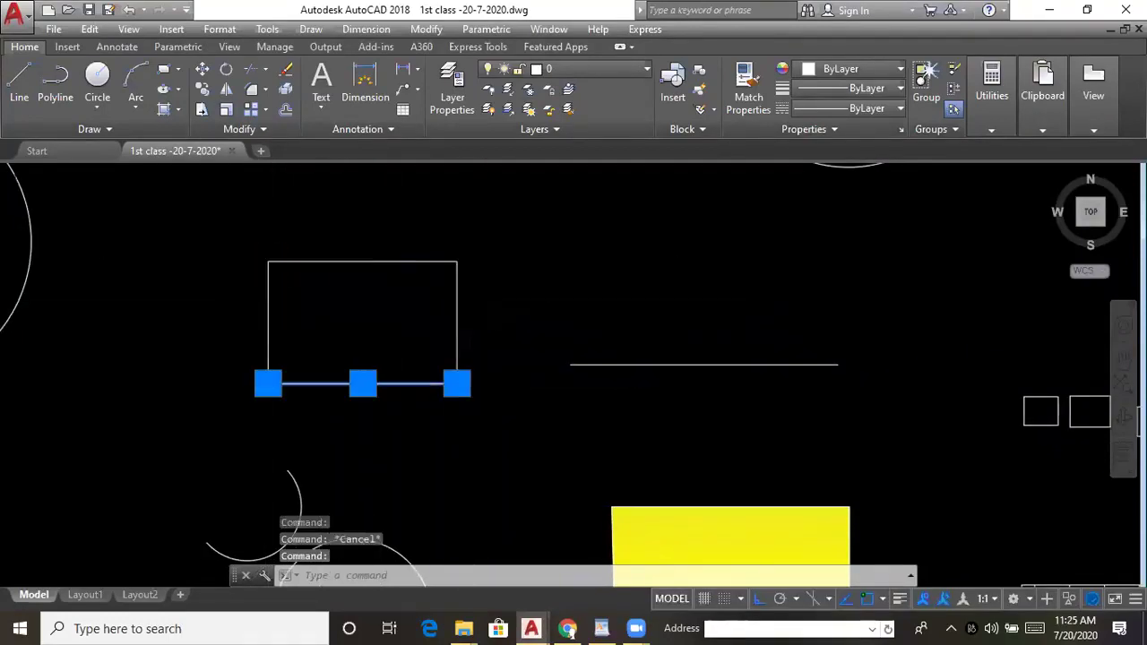
left_click(457, 312)
left_click(412, 260)
key("Escape")
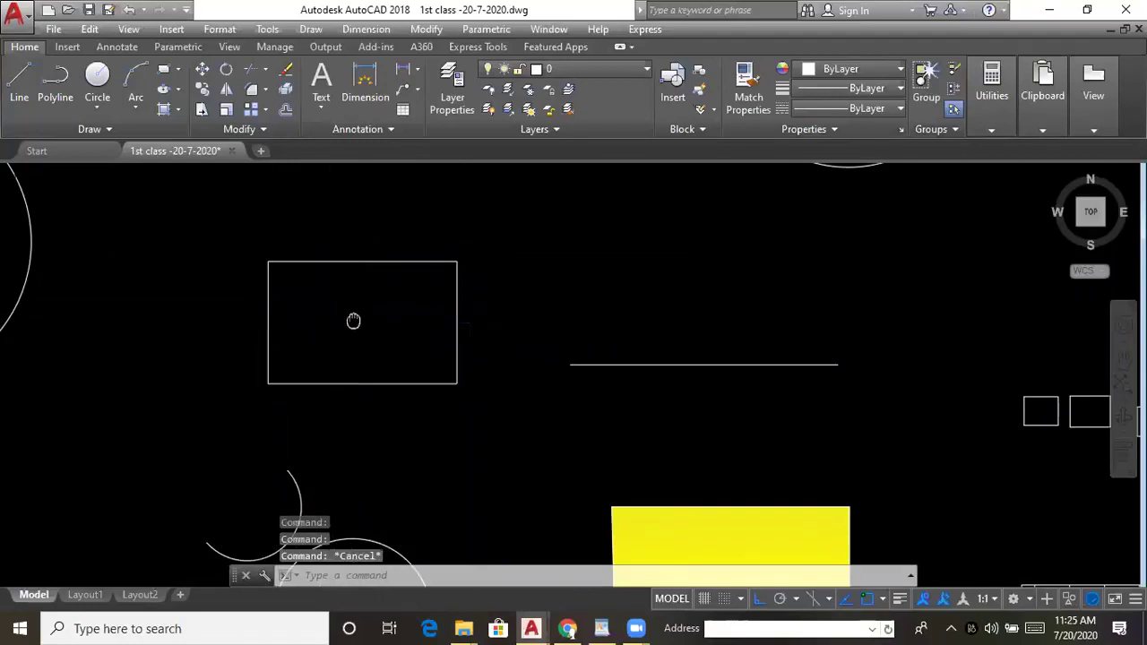
middle_click_drag(389, 243, 354, 233)
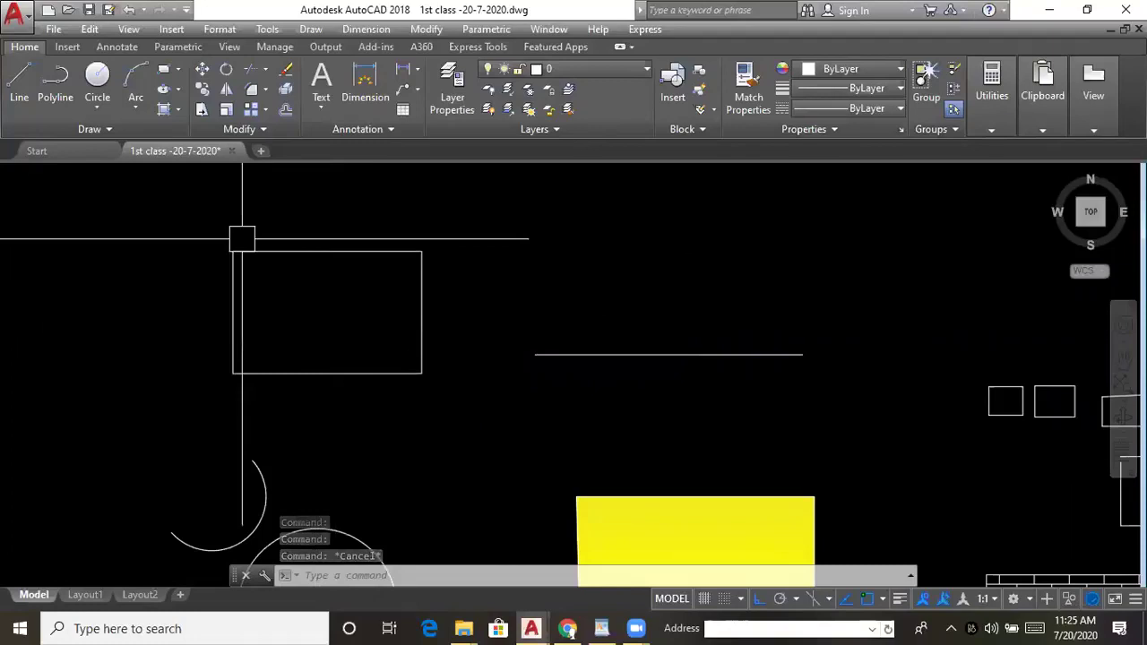
- Create a polyline boundary from the area enclosed by the exploded rectangle, with island detection on
left_click(178, 111)
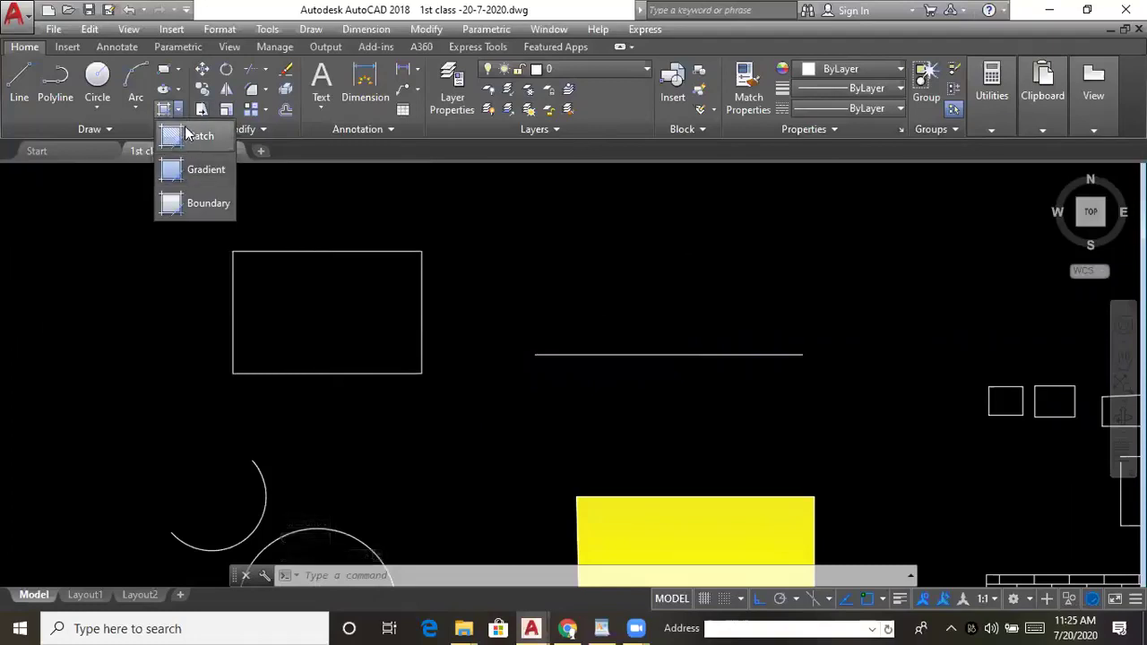
left_click(207, 204)
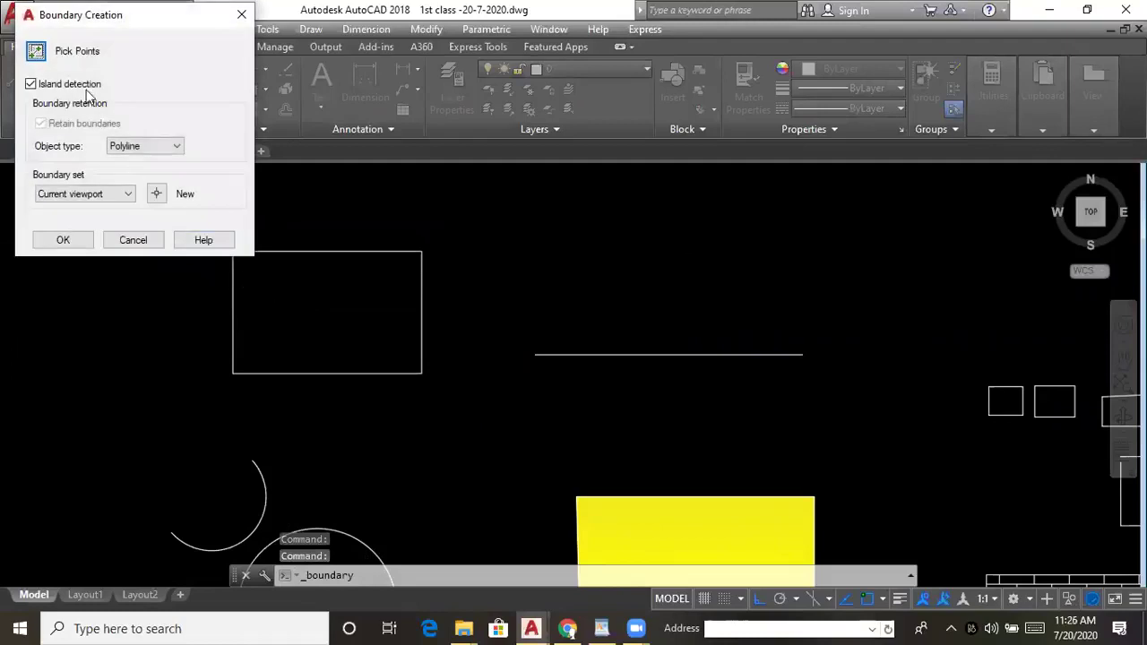
left_click(36, 52)
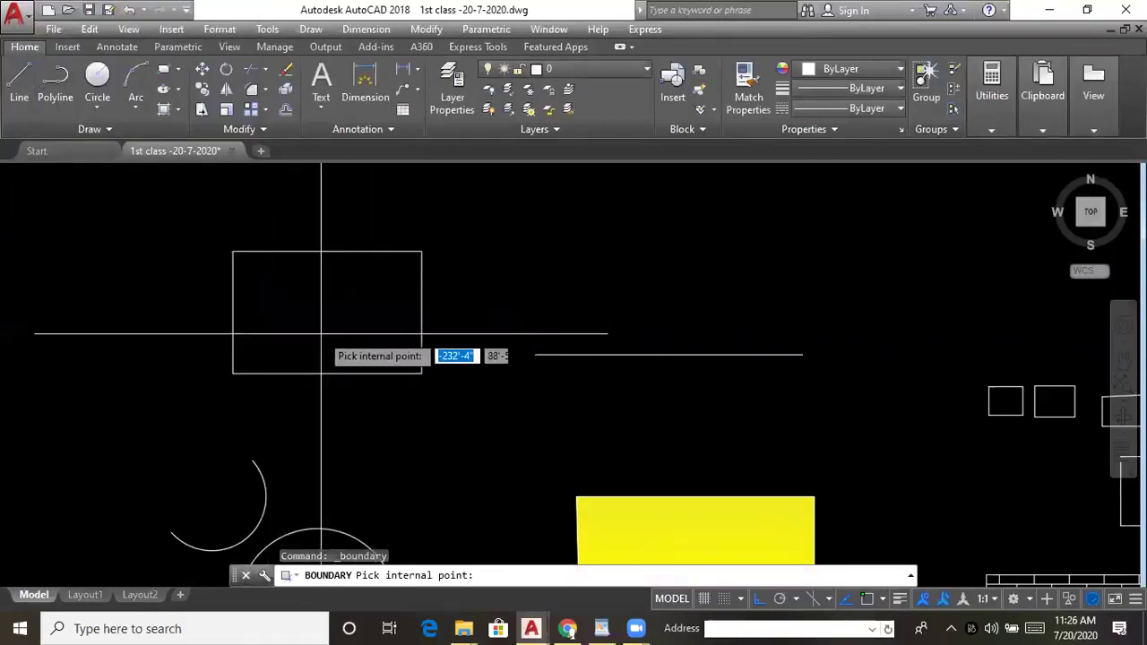
left_click(320, 306)
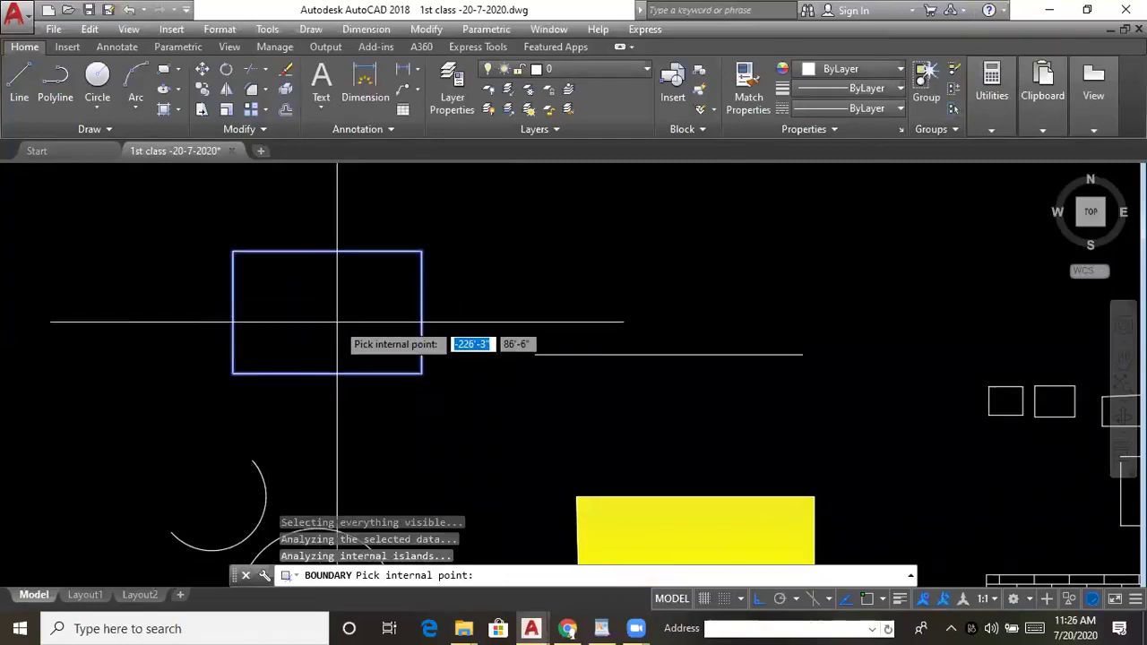
key("Return")
- Select the new boundary outline to check whether its edges are joined as one object
left_click(420, 265)
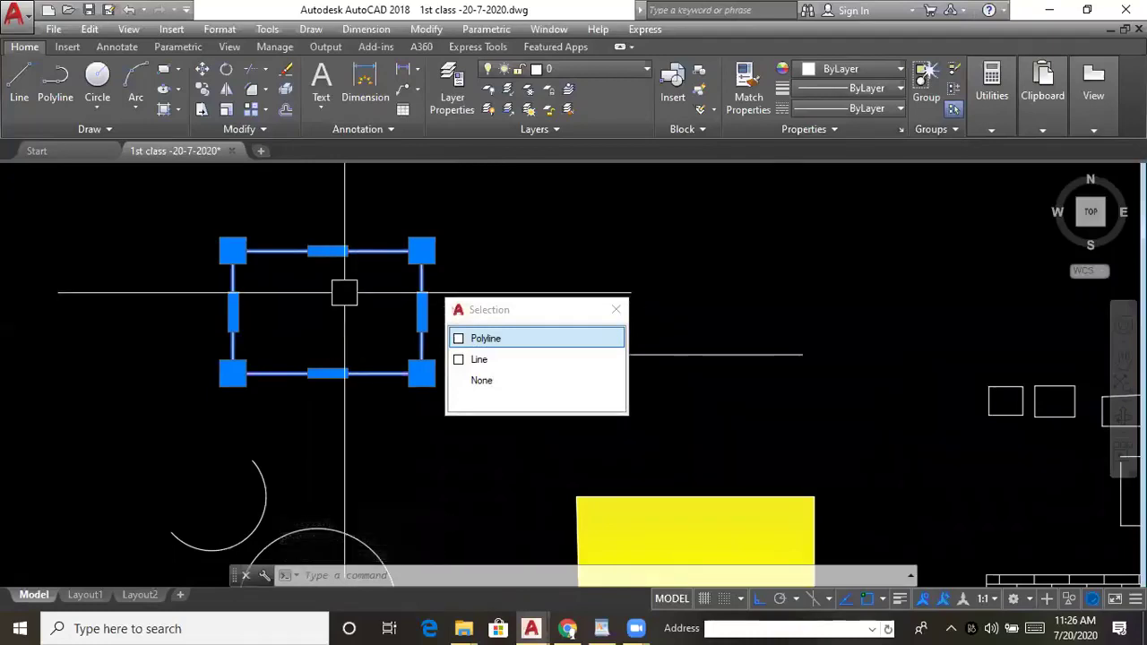
key("Escape")
mouse_move(374, 317)
middle_mouse_down()
mouse_move(353, 320)
mouse_move(356, 307)
middle_mouse_up()
key("Return")
key("Escape")
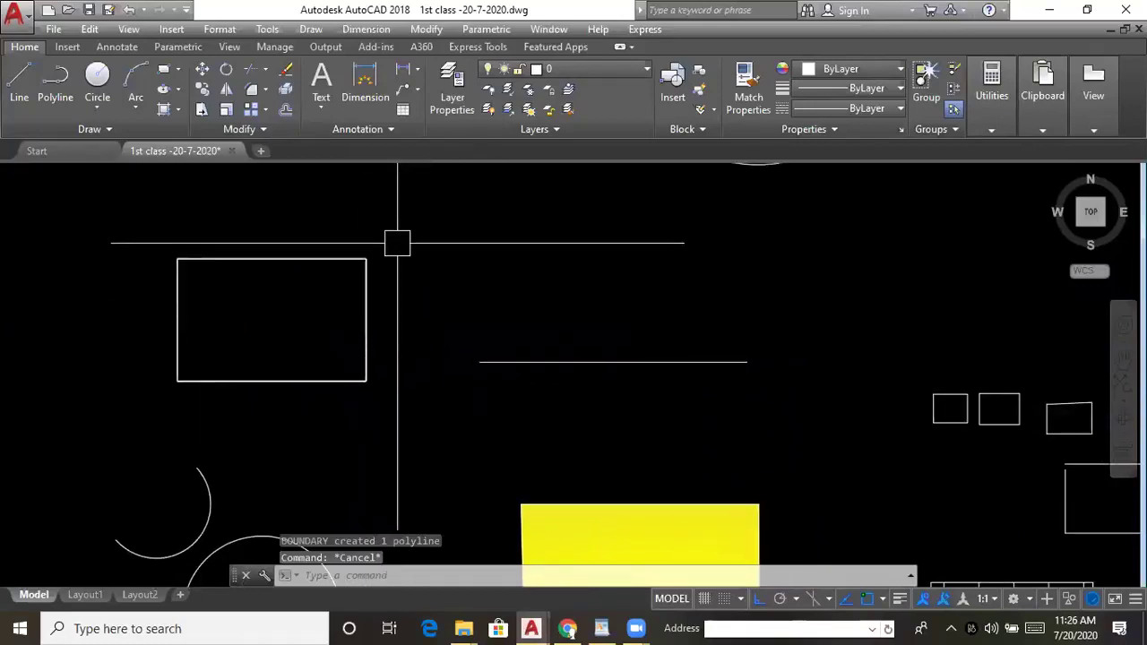
- Draw a second, smaller rectangle beside the boundary rectangle, just above the single horizontal line
type("rec")
key("Return")
left_click(451, 221)
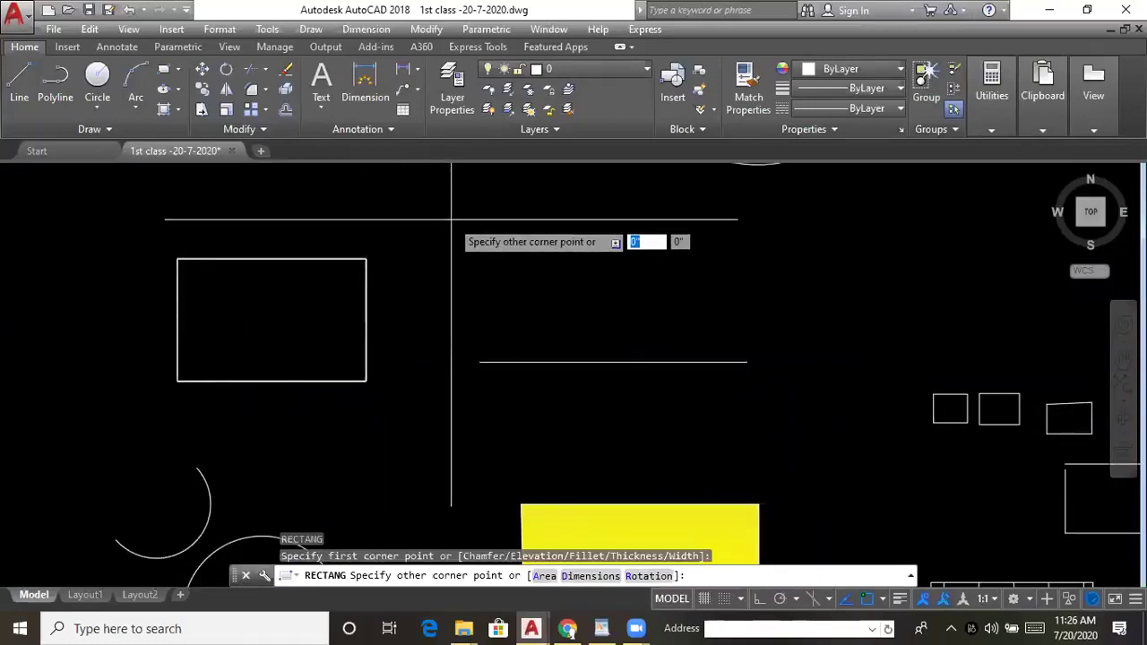
left_click(627, 311)
key("Escape")
- Explode the smaller rectangle above the horizontal line
middle_click_drag(668, 301, 656, 305)
left_click(616, 272)
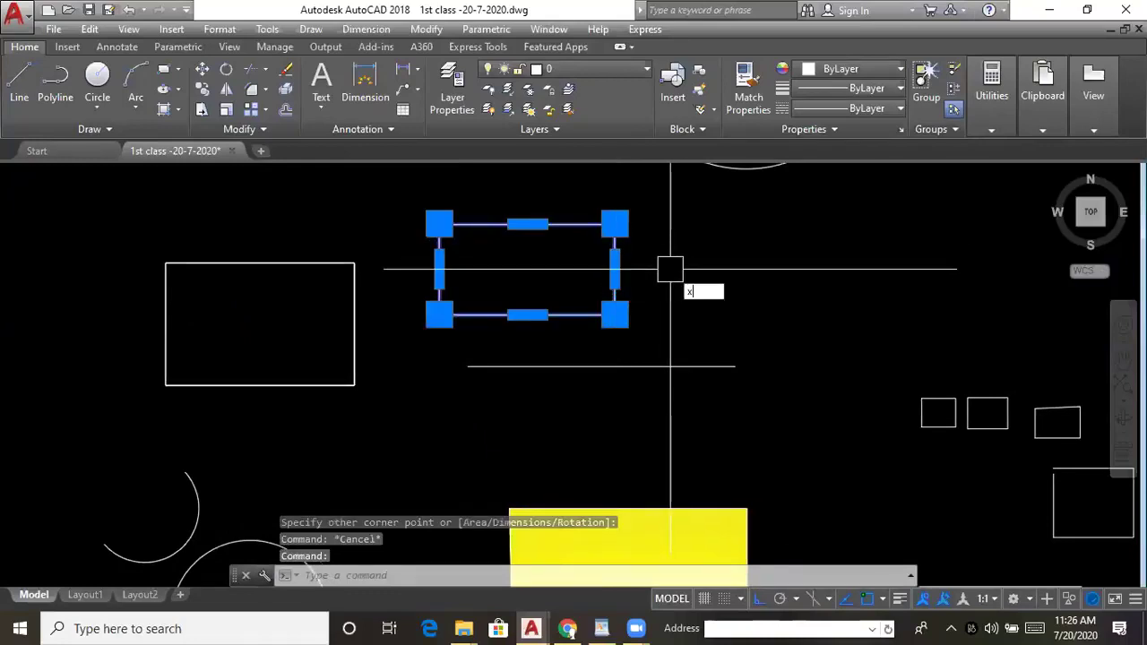
type("x")
key("Return")
- Select individual edges of the smaller exploded rectangle to check that they are separate lines
scroll(612, 287, "up", 2)
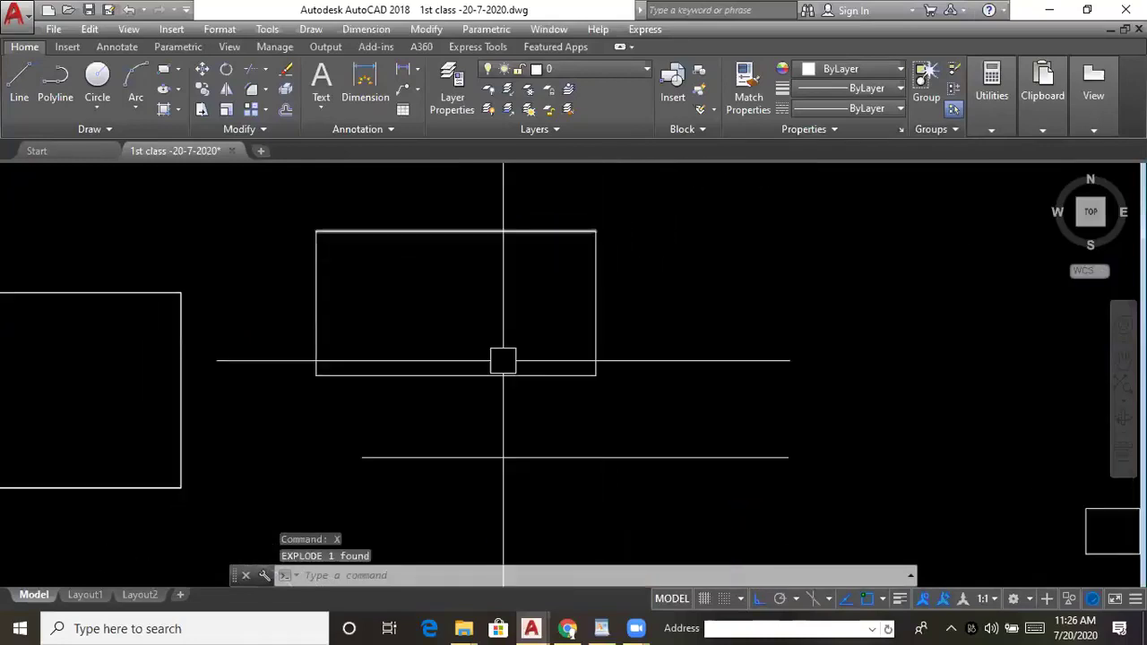
left_click(418, 232)
left_click(318, 285)
key("Escape")
left_click(403, 231)
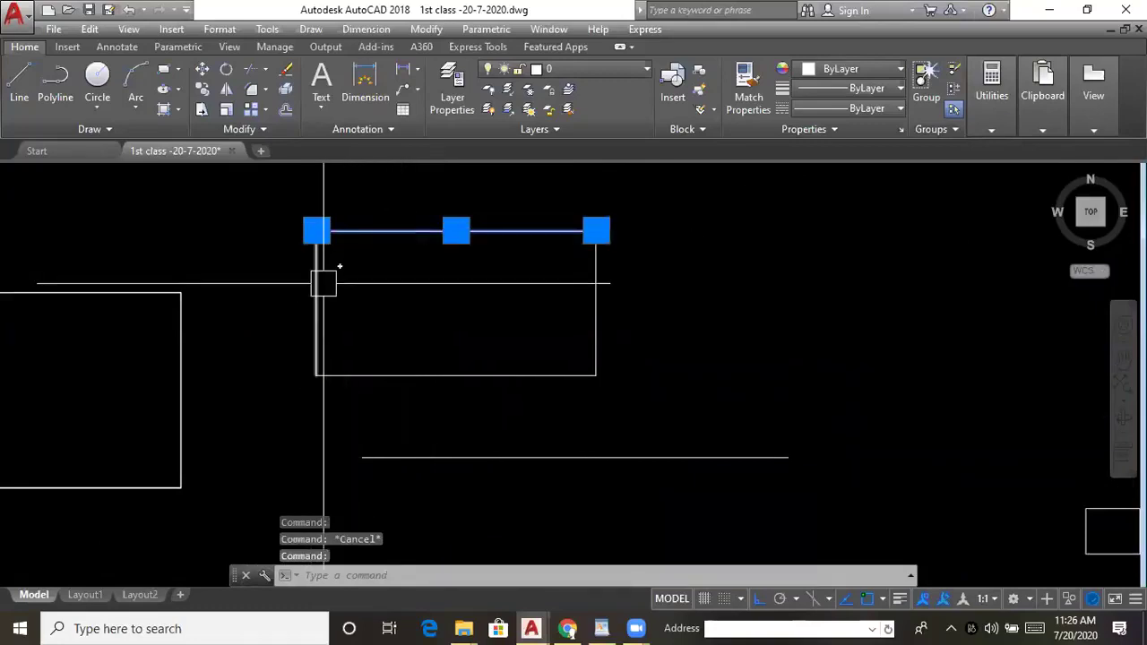
key("Escape")
scroll(349, 286, "down", 2)
key("Escape")
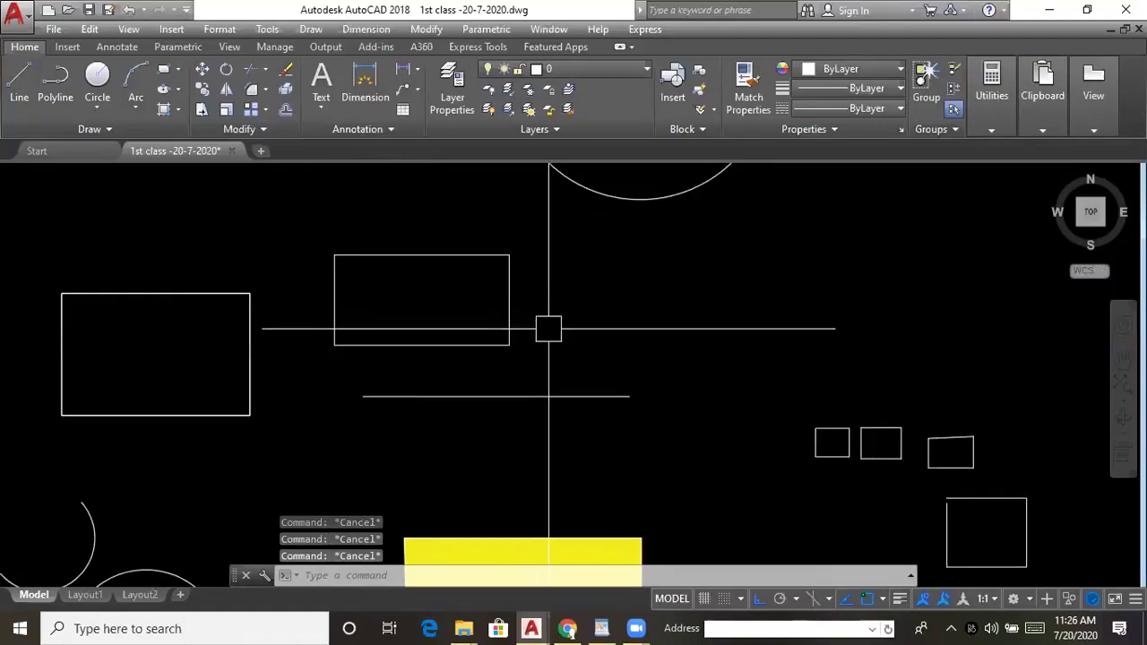
middle_click_drag(576, 320, 489, 323)
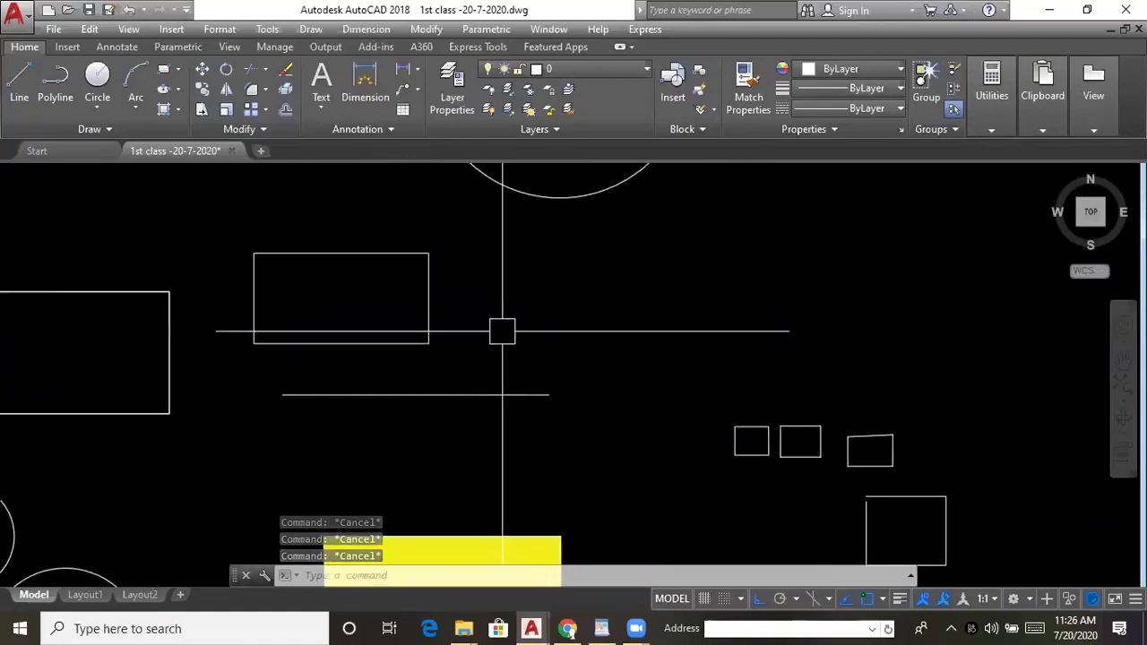
- Draw a rectangle beside the smaller rectangle, above the end of the single horizontal line, and explode it into separate lines
type("rec")
key("Return")
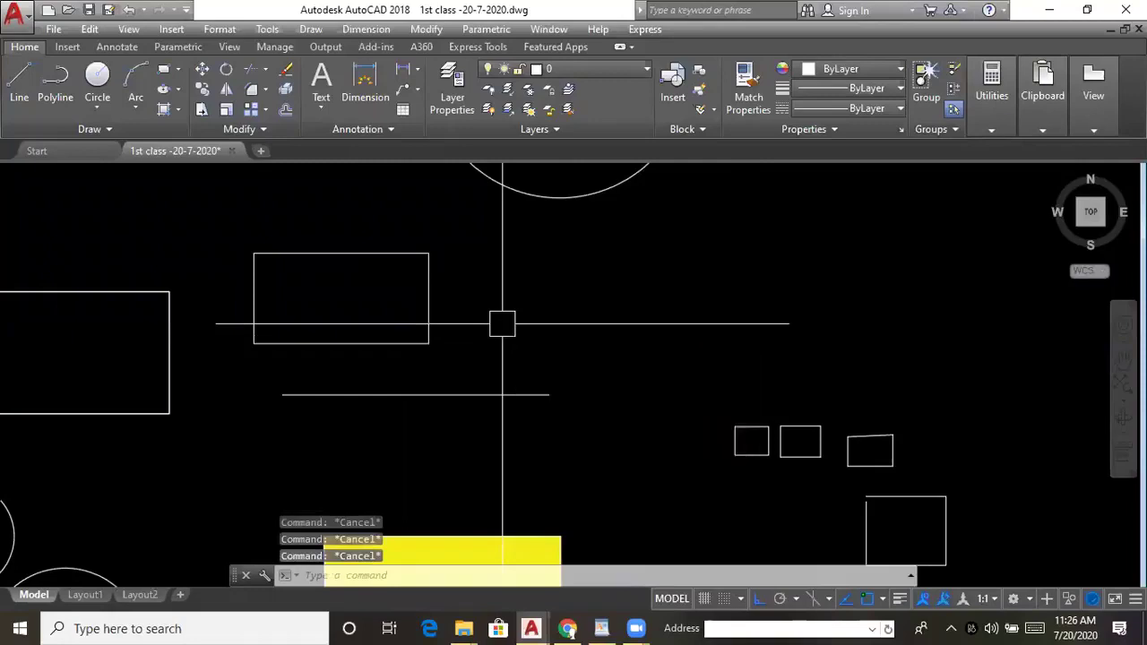
left_click(536, 281)
left_click(658, 375)
key("Escape")
left_click(657, 363)
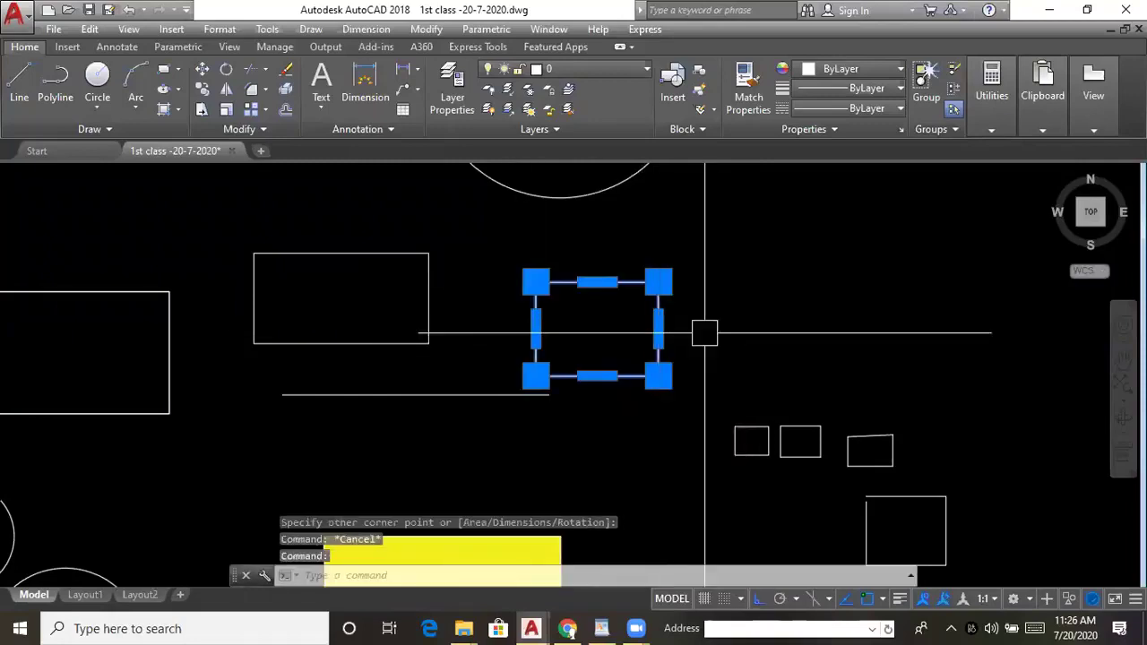
type("x")
key("Return")
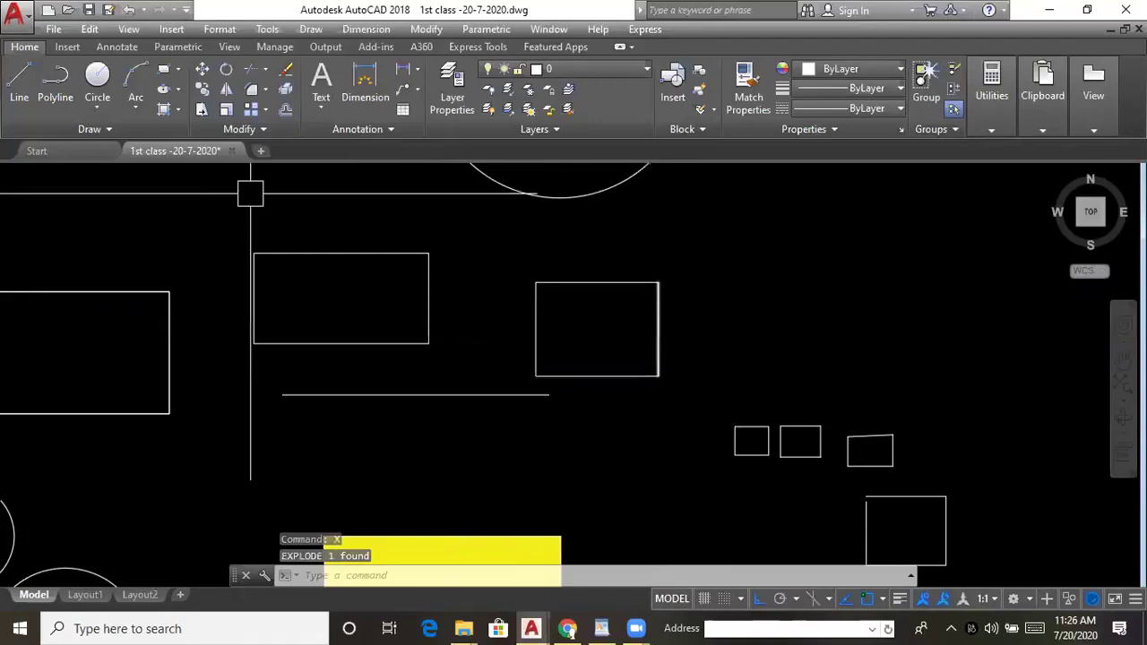
- Create a polyline boundary from the newly exploded rectangle by picking a point inside it with the Boundary command
left_click(180, 110)
left_click(213, 206)
left_click(36, 51)
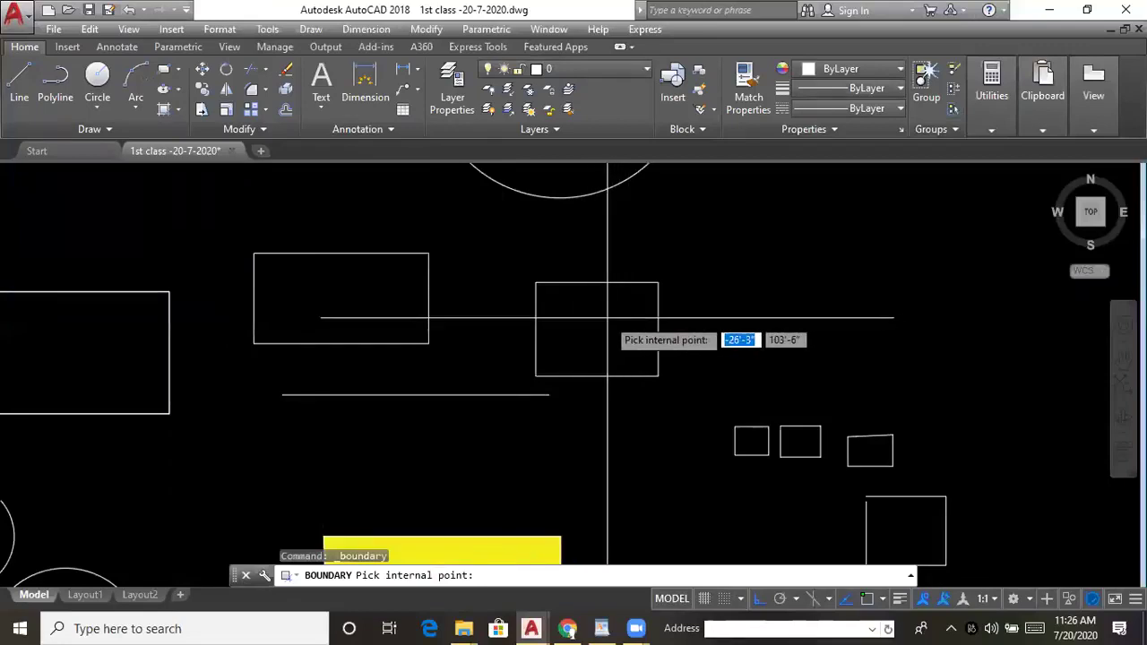
left_click(607, 317)
key("Return")
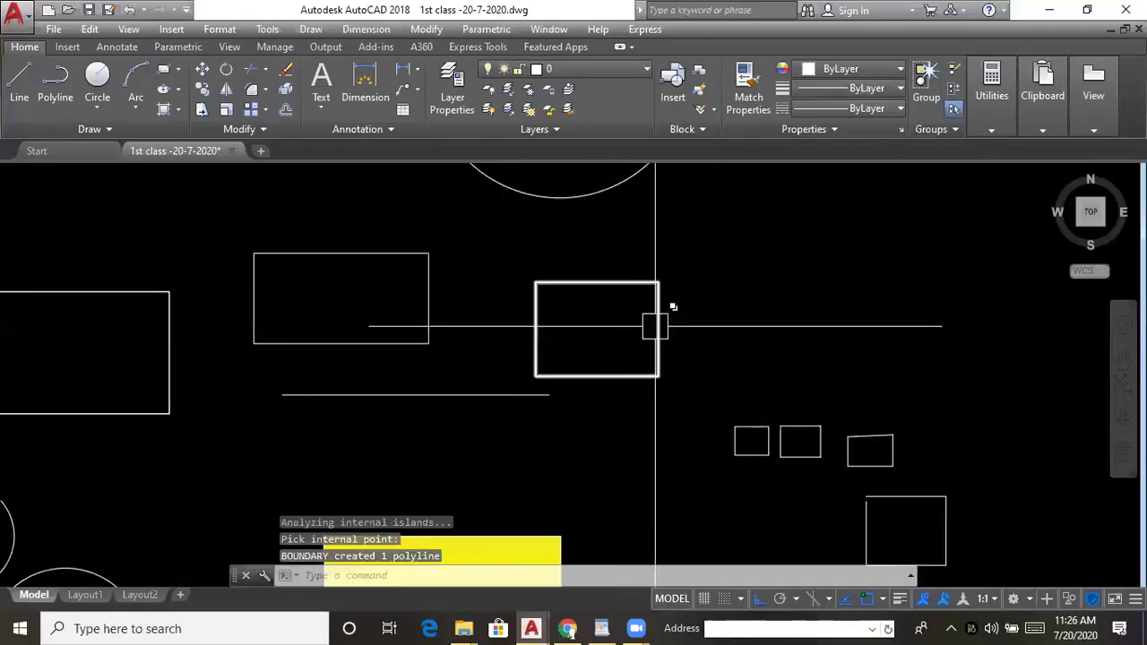
- Select the new boundary polyline to check that its four edges belong to one object, and clear the selection
left_click(681, 315)
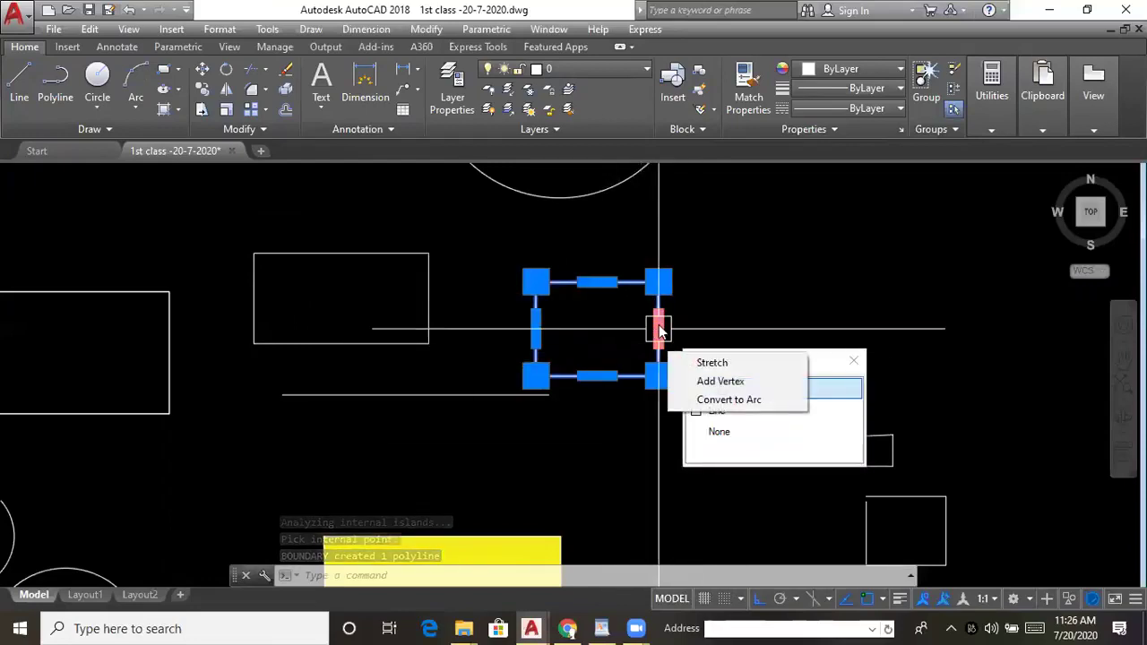
key("Escape")
middle_click_drag(706, 299, 683, 303)
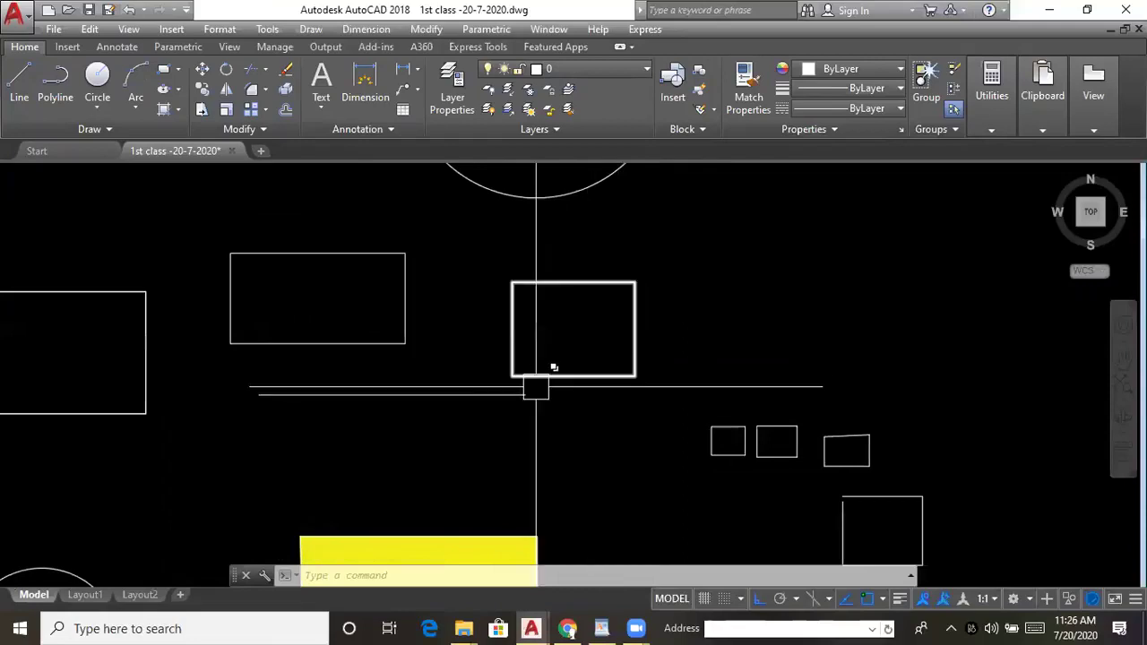
middle_click_drag(870, 502, 900, 508)
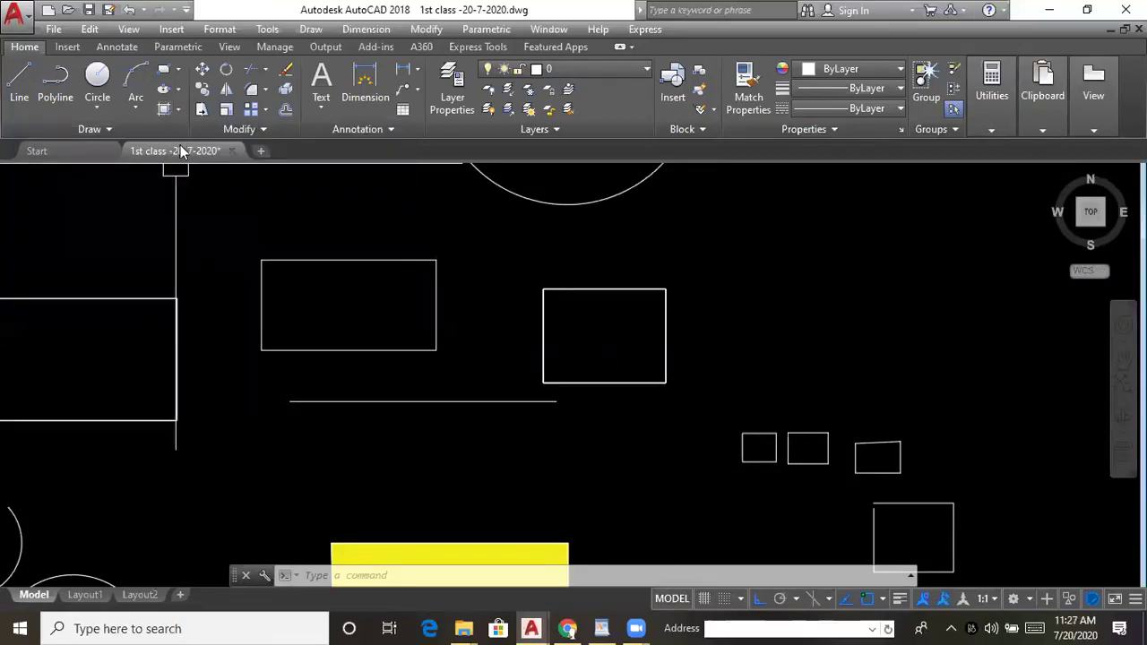
mouse_move(180, 146)
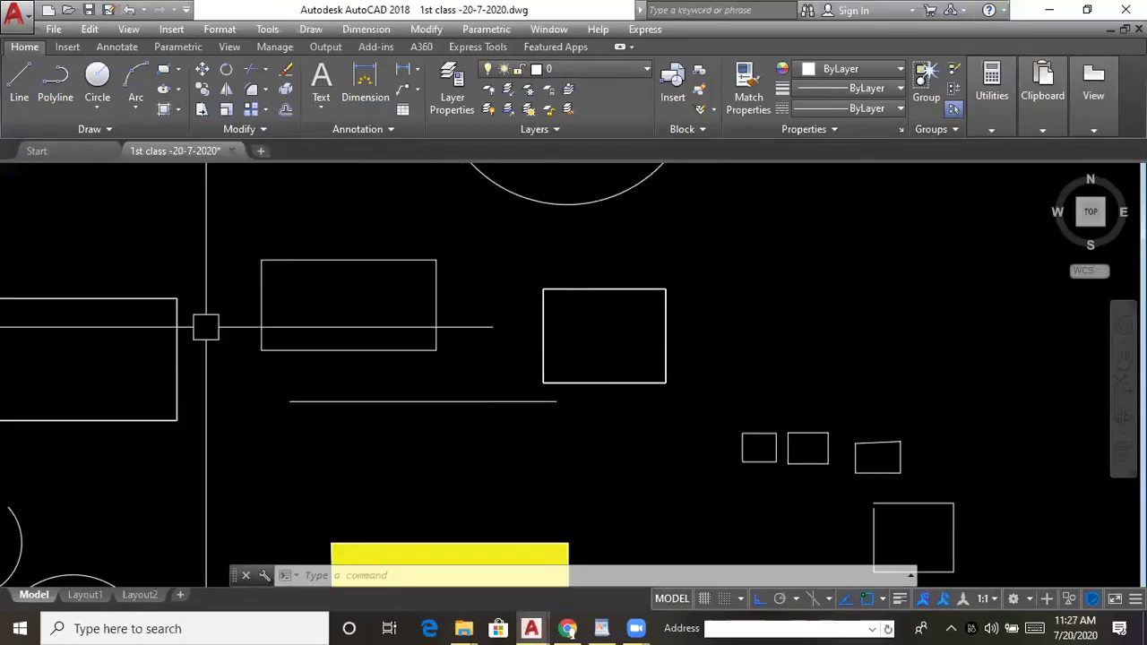
middle_click_drag(205, 325, 277, 327)
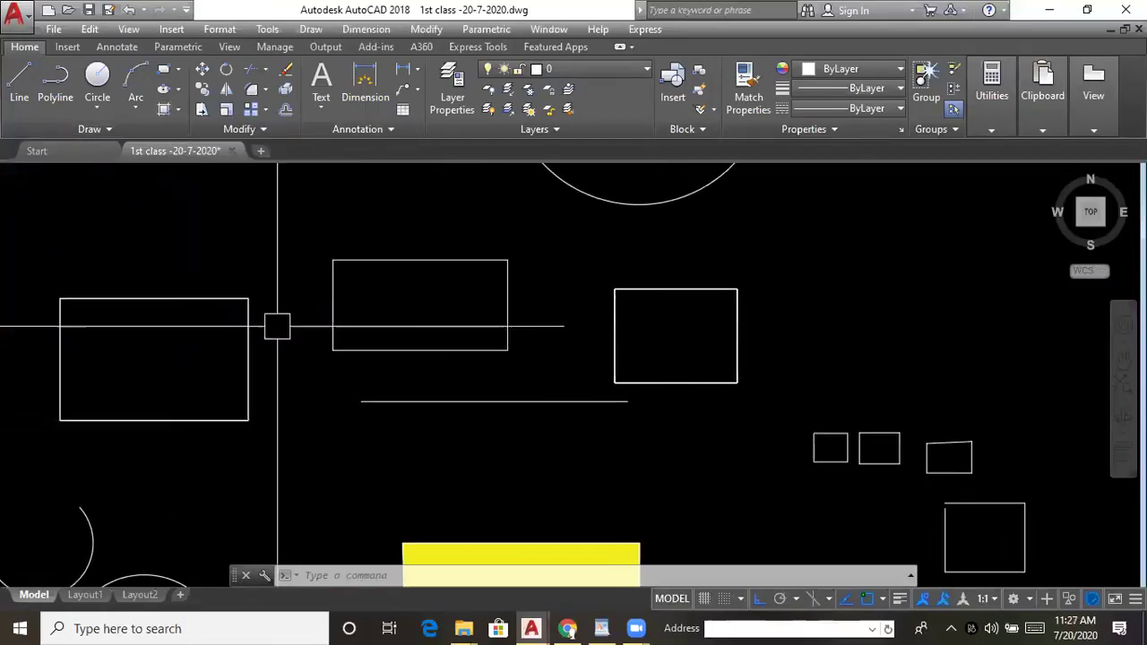
left_click(178, 110)
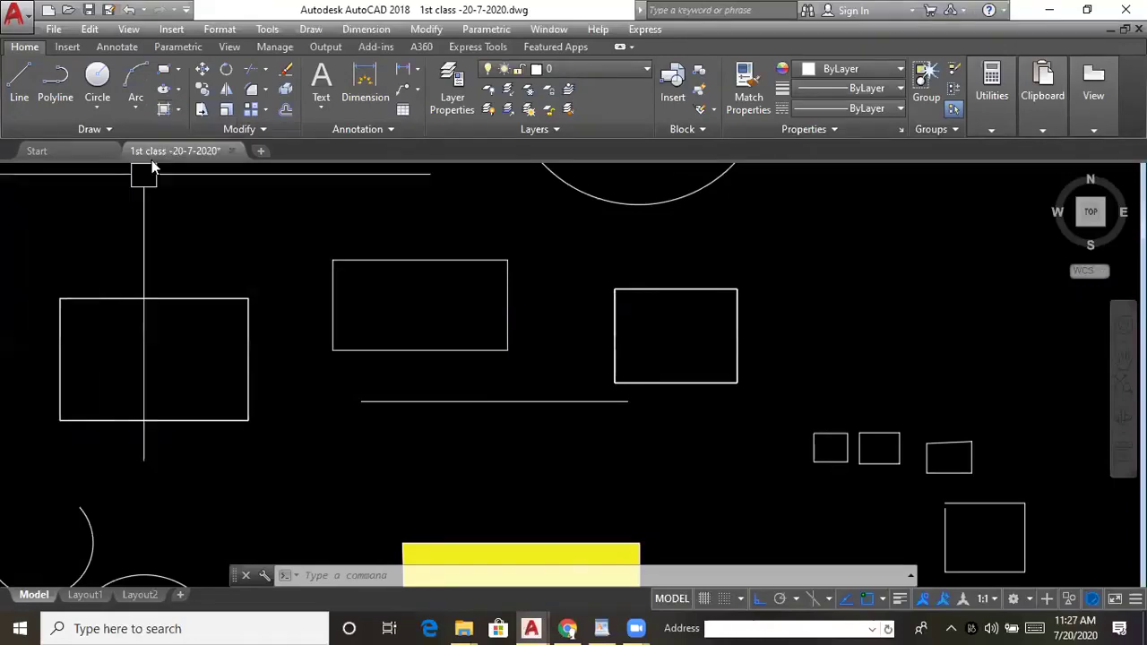
- Draw a long wavy Spline Fit curve through a series of points in the empty area above the arcs and rectangles
left_click(112, 129)
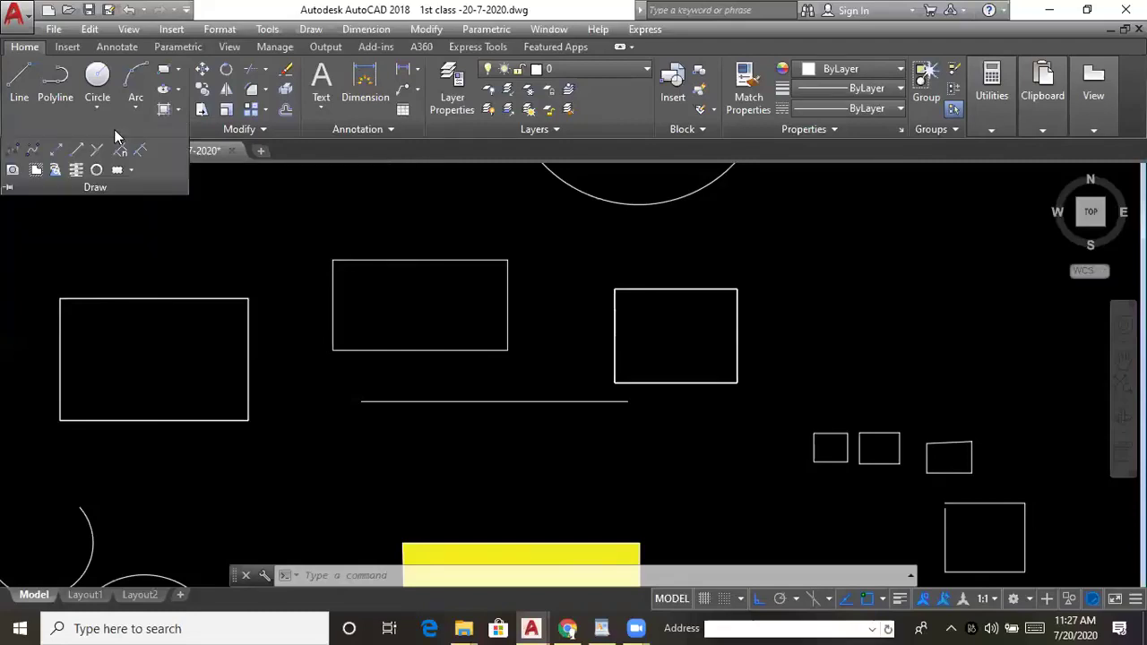
left_click(13, 151)
scroll(125, 275, "down", 2)
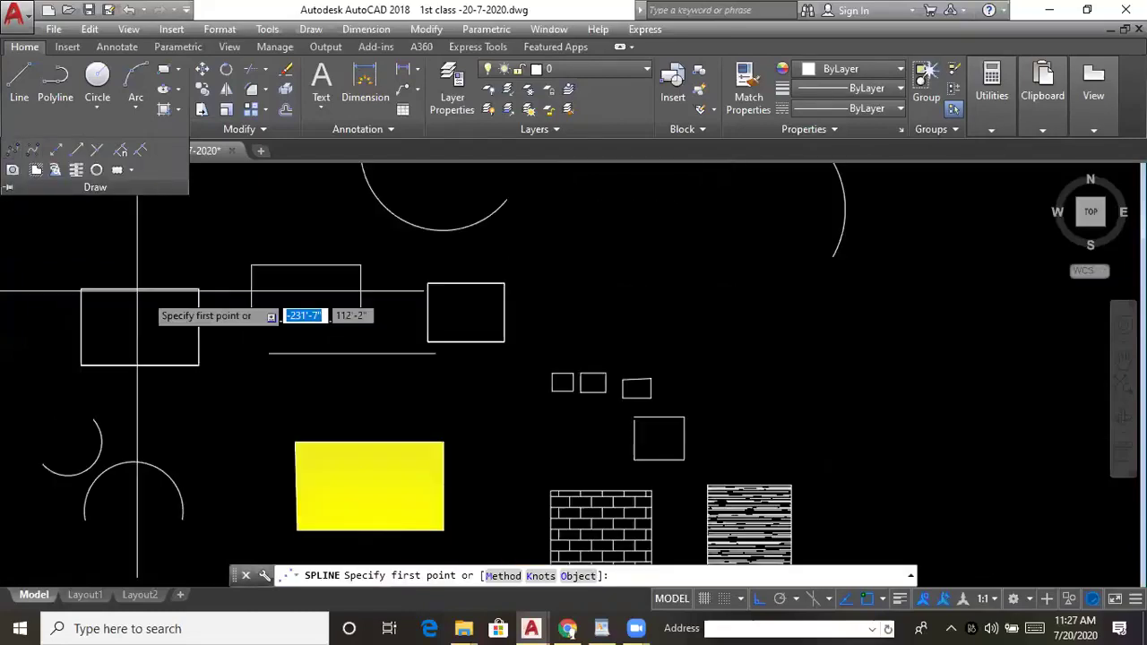
middle_click_drag(297, 366, 387, 403)
scroll(399, 400, "down", 4)
scroll(403, 422, "up", 1)
left_click(322, 370)
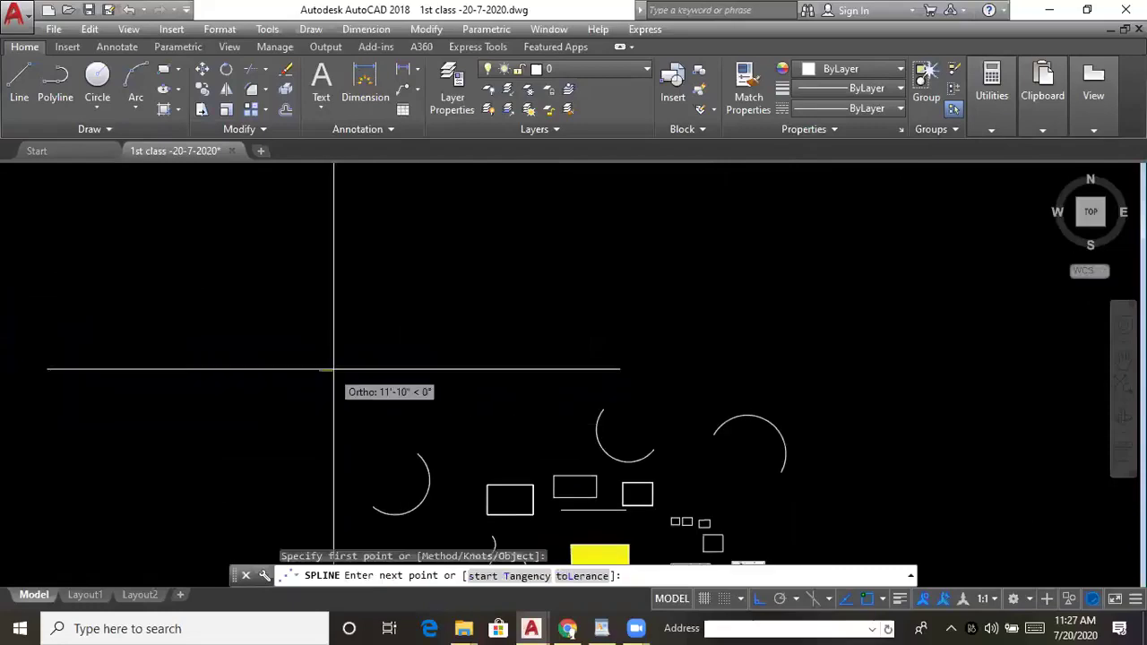
left_click(385, 333)
left_click(442, 303)
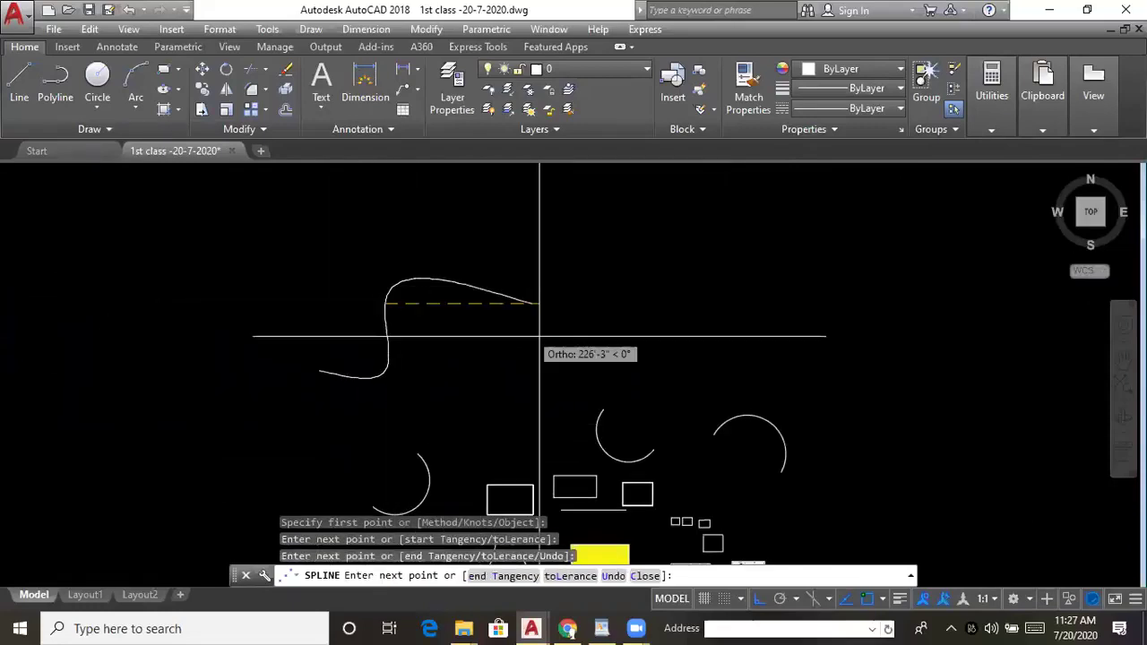
left_click(550, 333)
left_click(638, 318)
left_click(759, 279)
left_click(783, 352)
left_click(868, 378)
left_click(887, 437)
left_click(927, 307)
left_click(955, 215)
left_click(961, 329)
left_click(993, 405)
left_click(1031, 448)
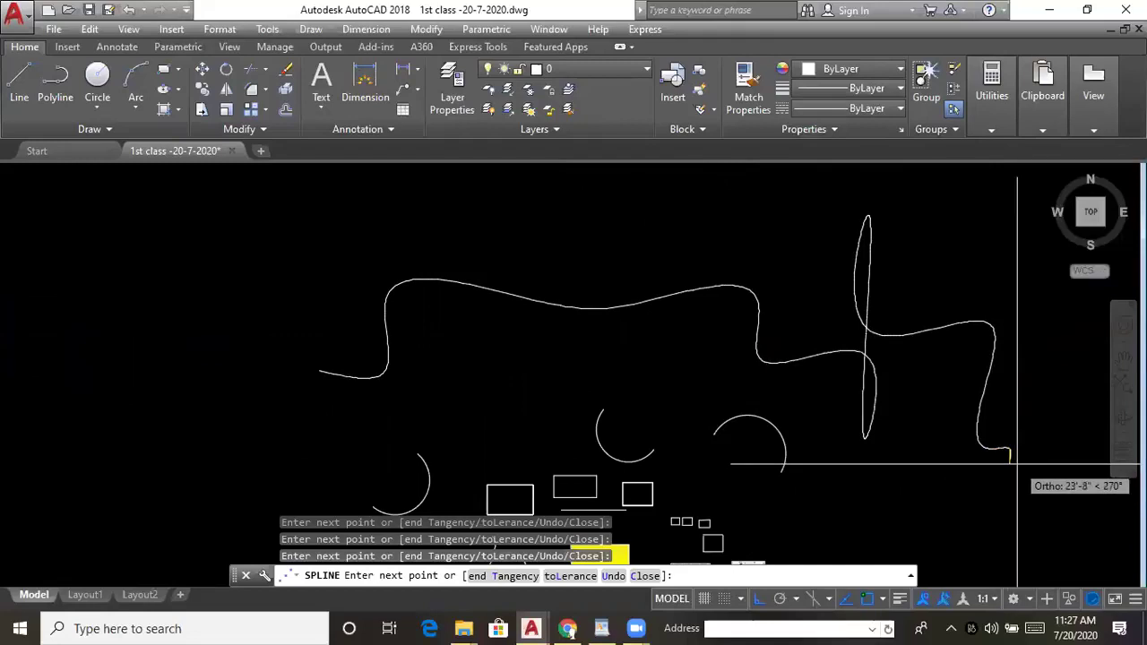
key("Return")
- Draw a stepped Spline CV curve above the fit-point spline, placing its control vertices with alternating horizontal and vertical segments
left_click(105, 130)
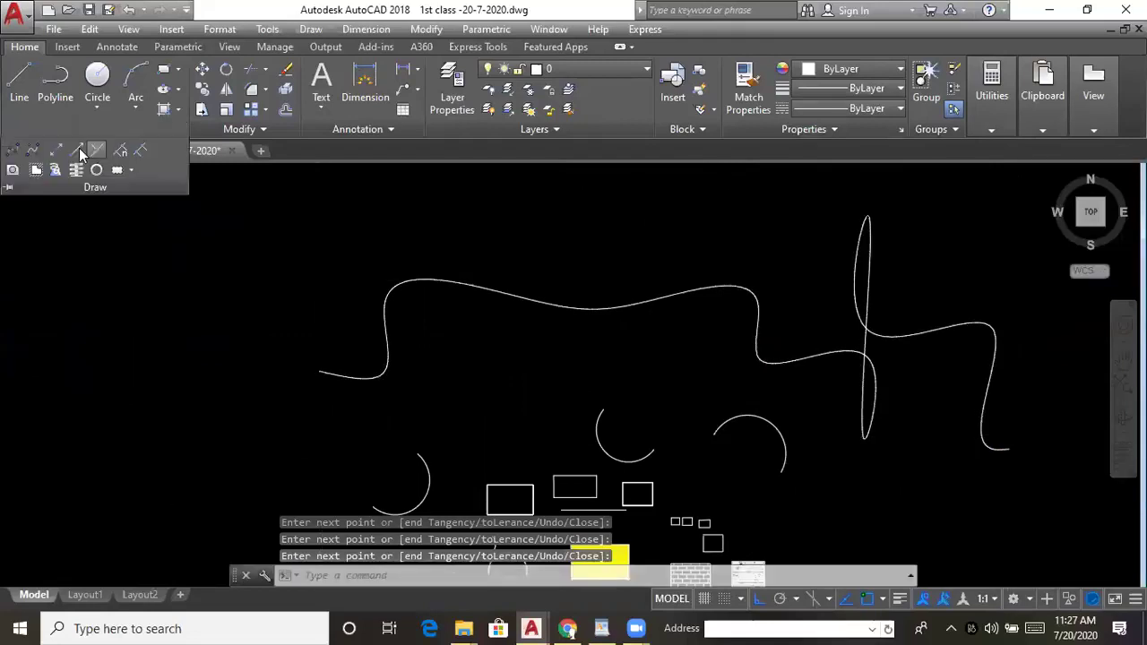
left_click(34, 154)
scroll(332, 346, "down", 2)
left_click(224, 315)
left_click(314, 316)
left_click(314, 235)
left_click(409, 235)
left_click(410, 201)
left_click(567, 199)
left_click(566, 266)
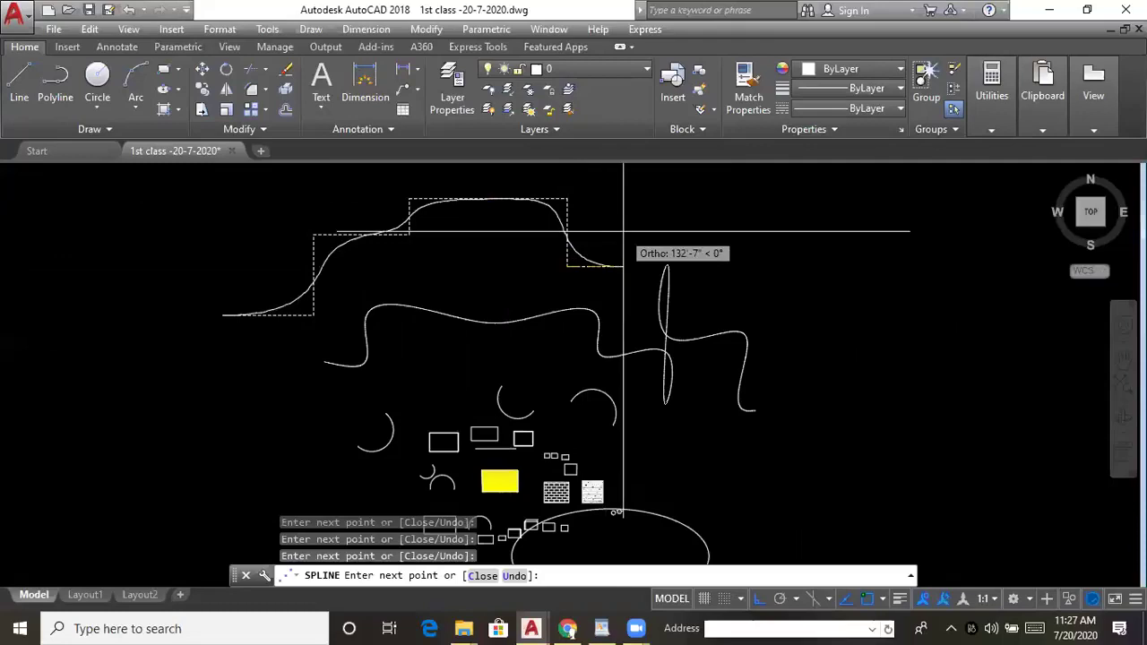
left_click(790, 266)
left_click(789, 350)
key("Return")
- Compare the shape of the control-vertex spline with the fit-point spline below it
scroll(595, 367, "down", 5)
scroll(658, 360, "up", 2)
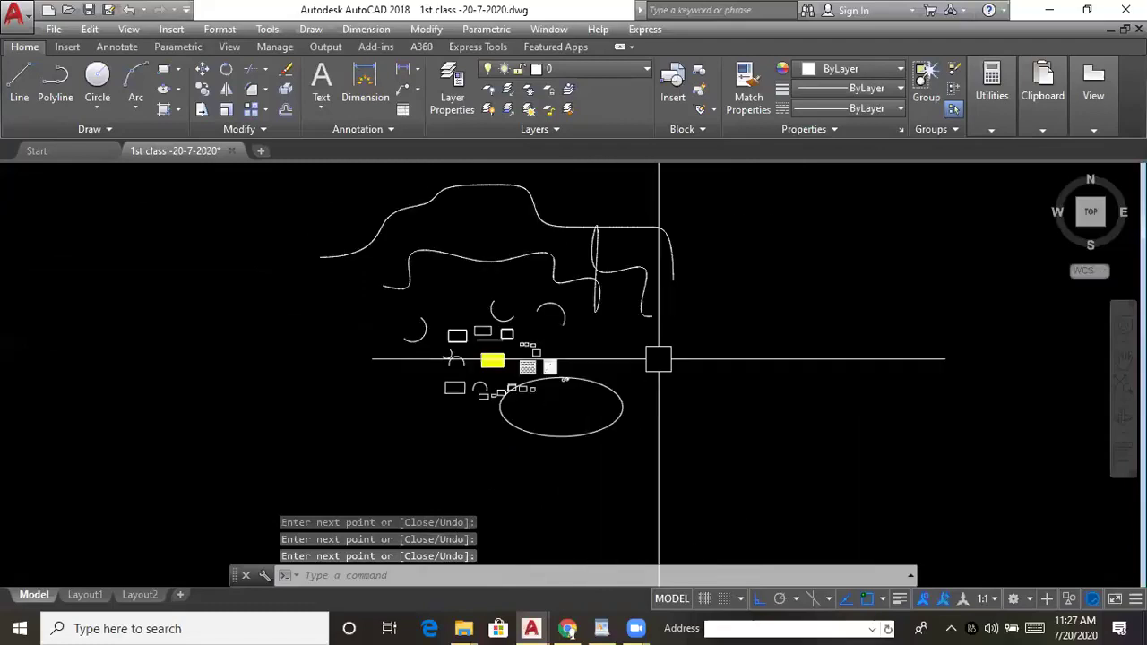
middle_click_drag(659, 358, 662, 391)
scroll(540, 267, "up", 2)
middle_click_drag(540, 267, 521, 302)
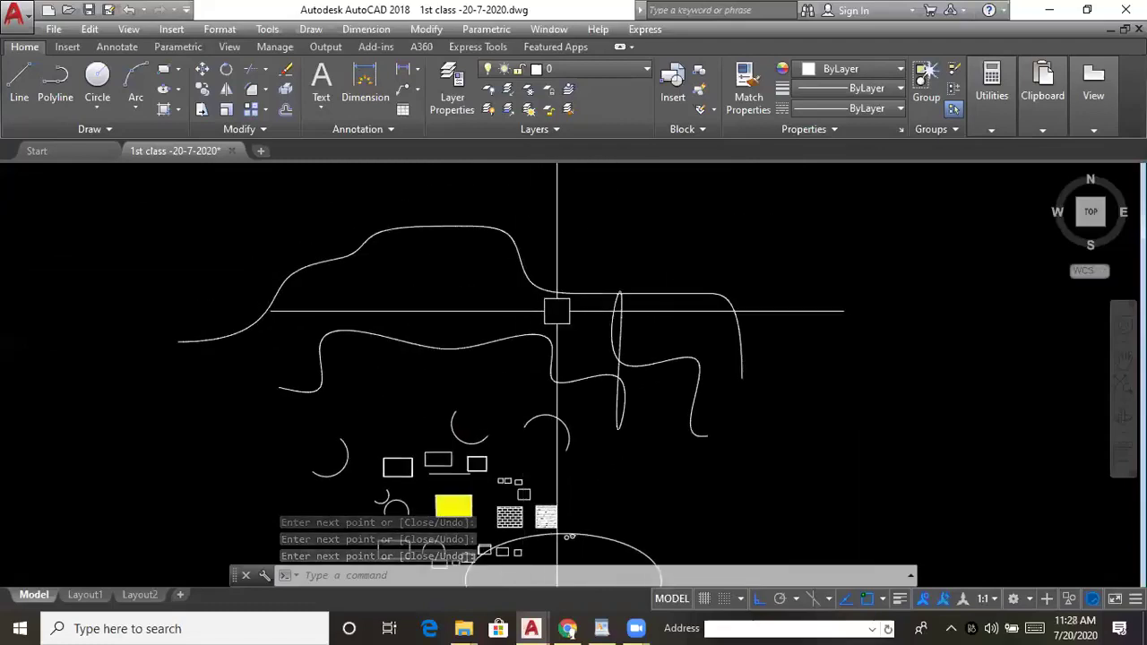
middle_click_drag(702, 344, 646, 343)
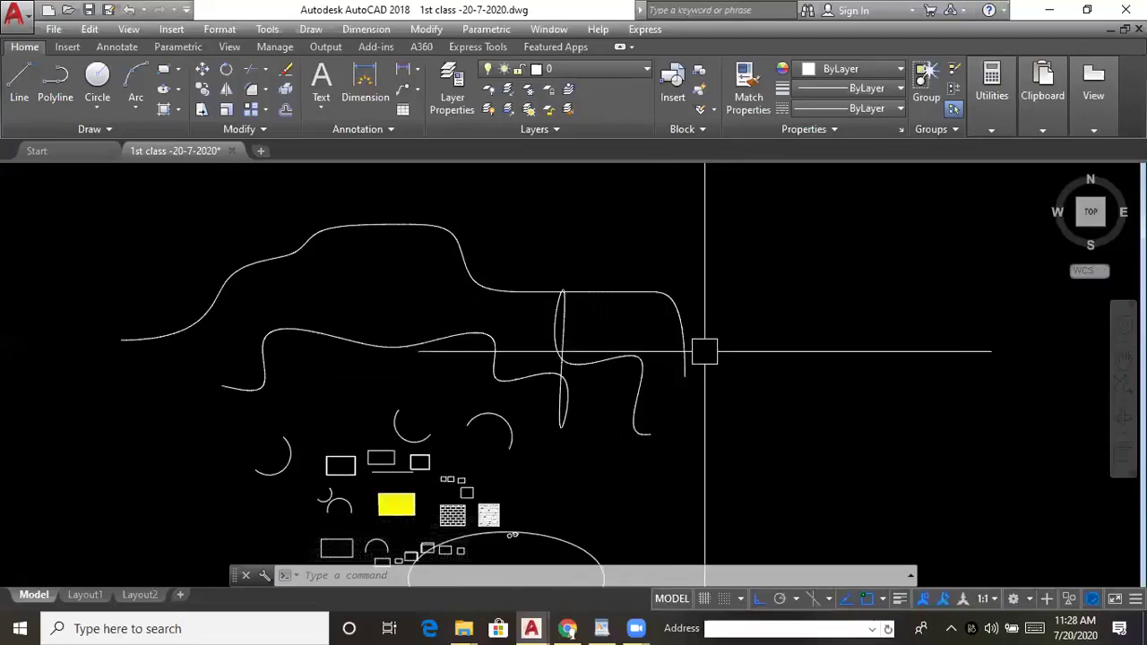
scroll(290, 232, "up", 2)
scroll(374, 248, "down", 4)
middle_click_drag(374, 249, 394, 250)
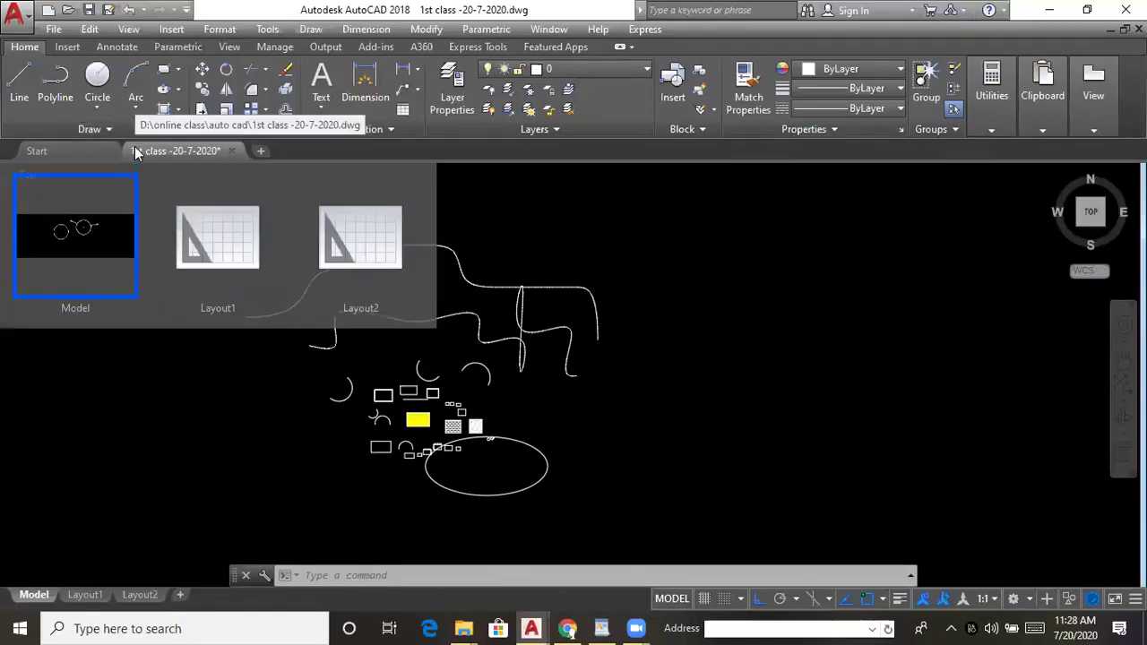
left_click(109, 128)
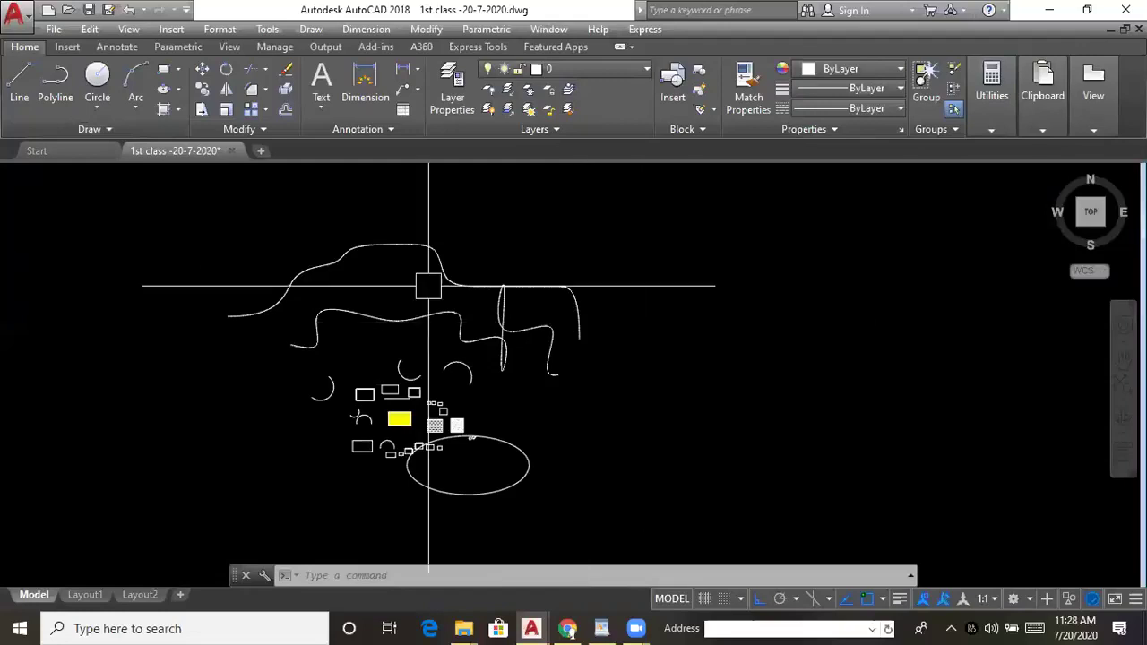
scroll(388, 279, "down", 4)
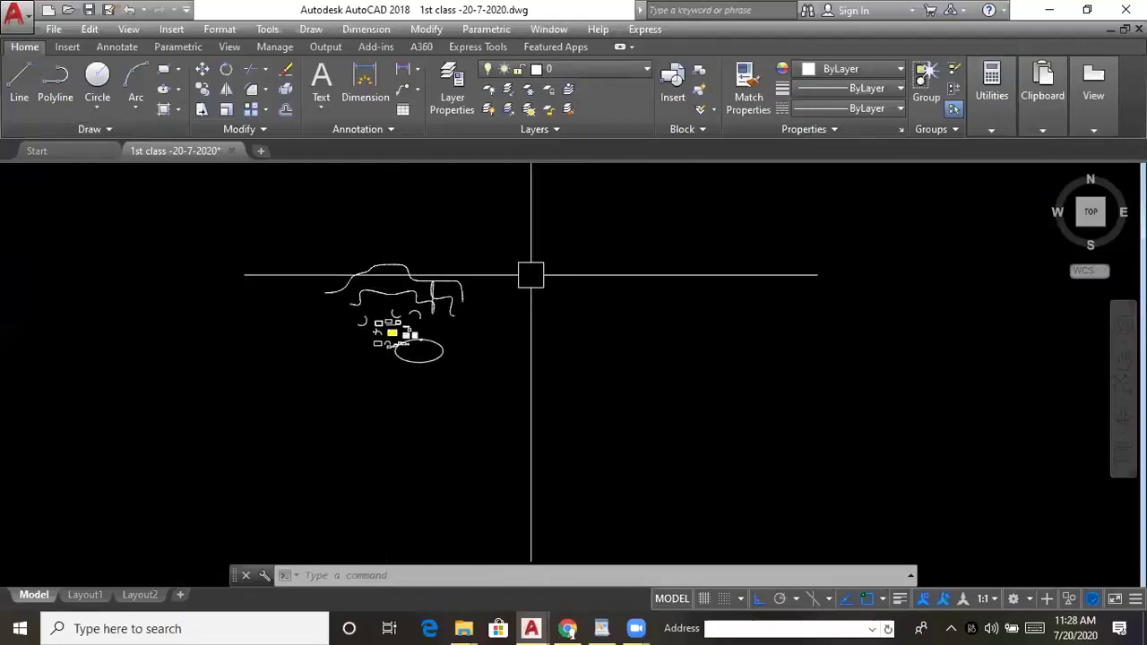
scroll(457, 295, "up", 2)
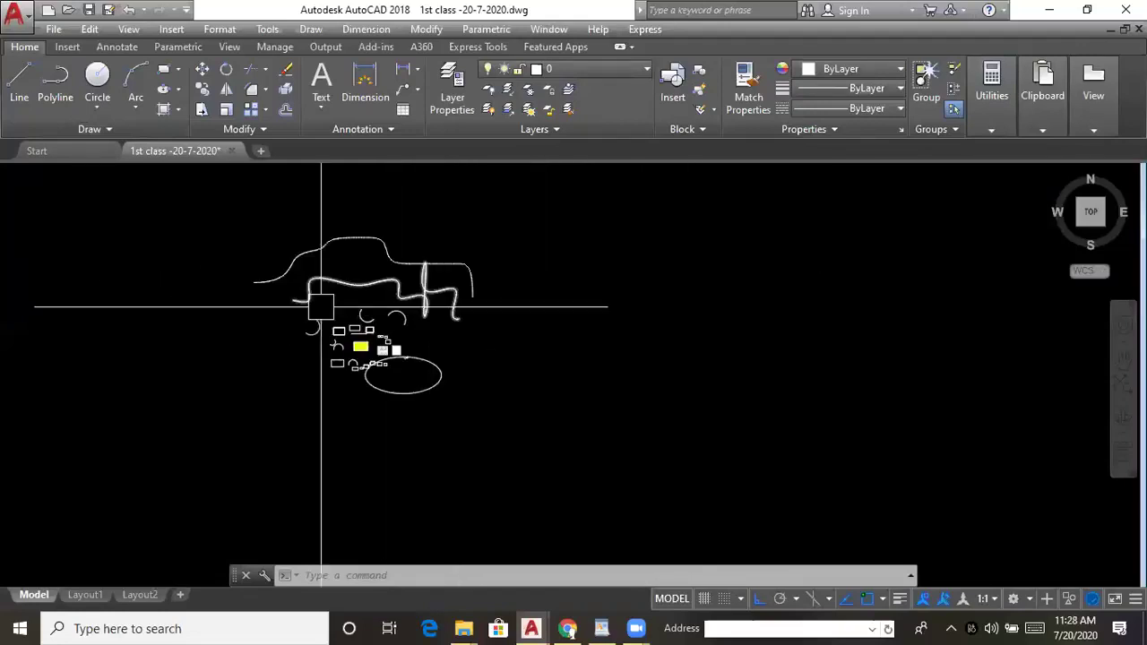
middle_click_drag(442, 287, 438, 289)
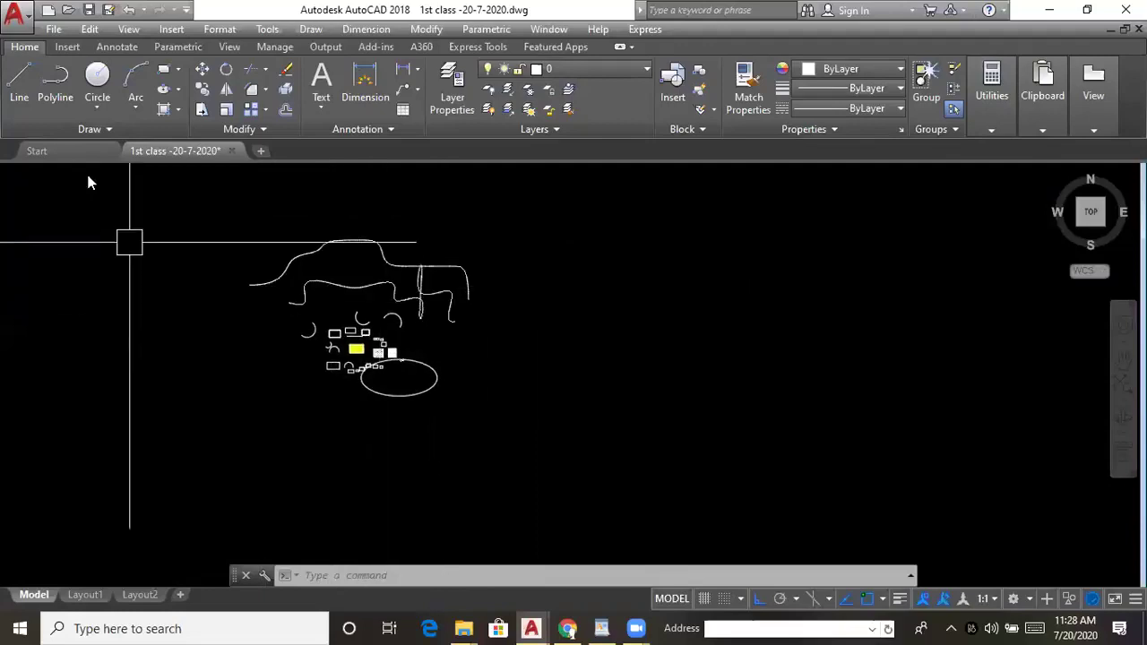
- Draw horizontal and vertical construction lines through one point in the empty area beside the existing drawings
left_click(110, 131)
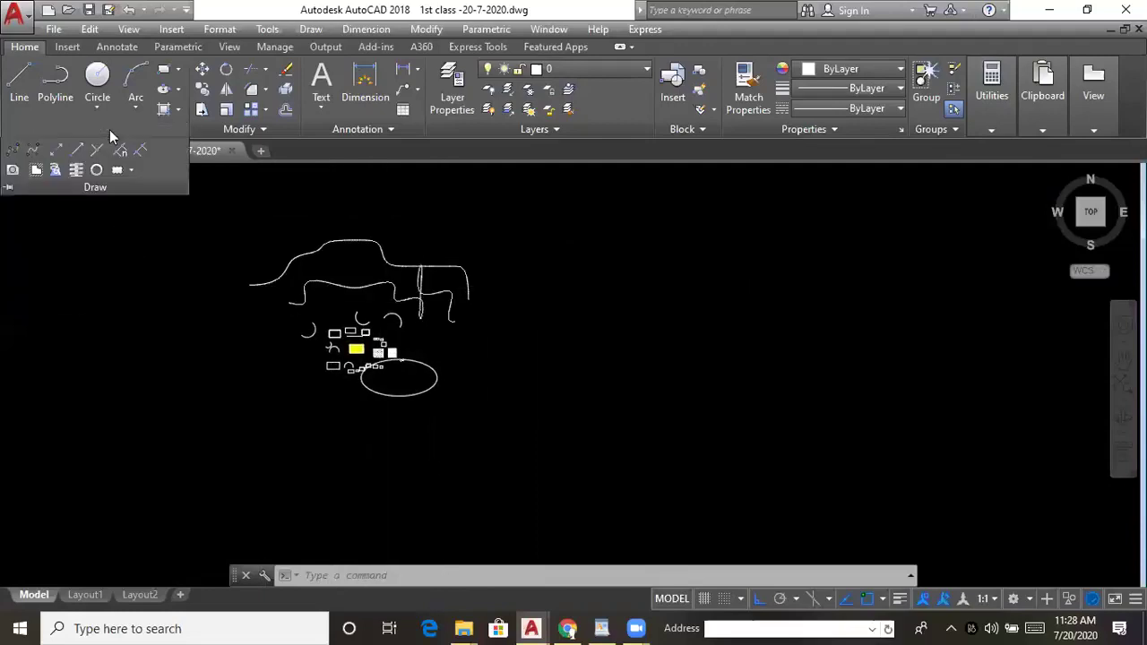
left_click(55, 150)
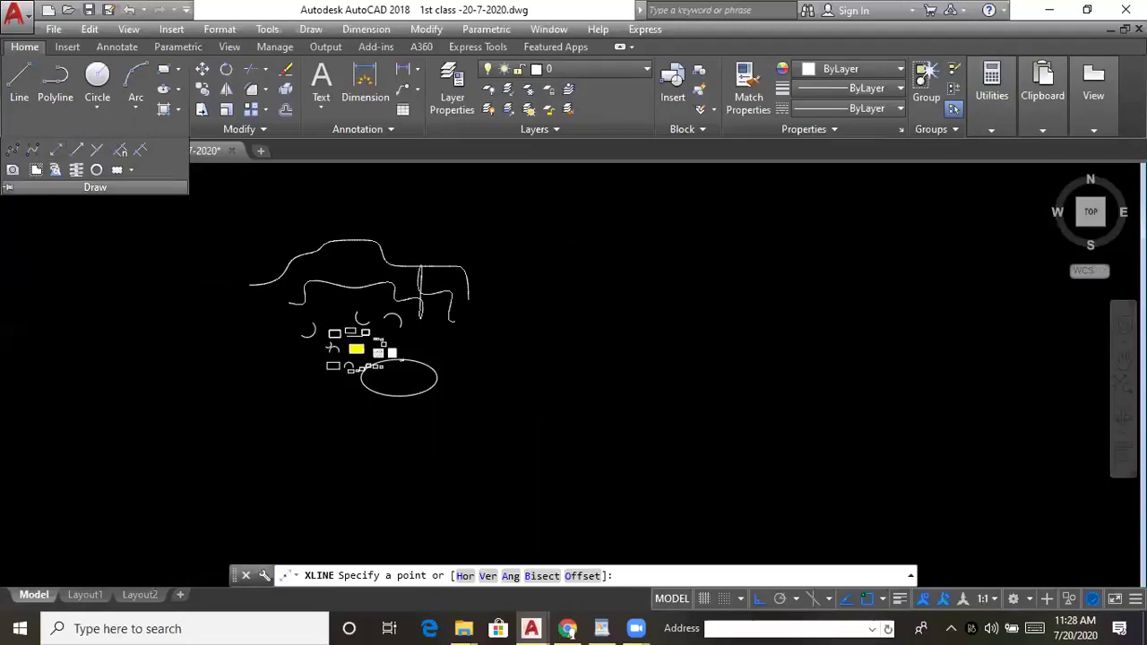
left_click(645, 341)
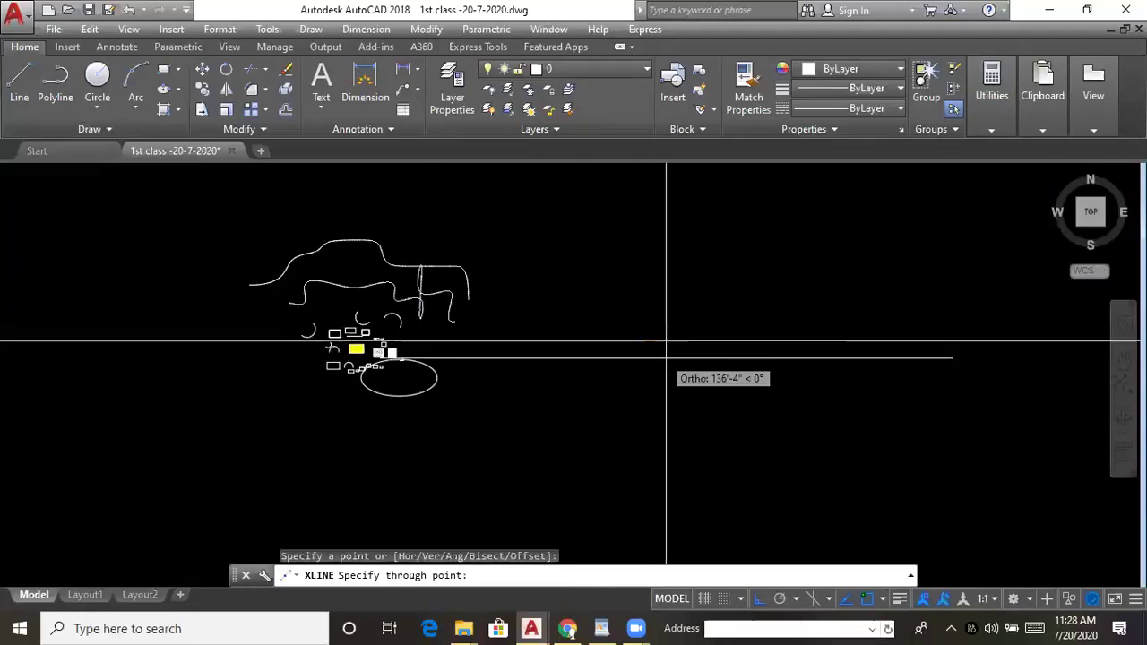
left_click(675, 365)
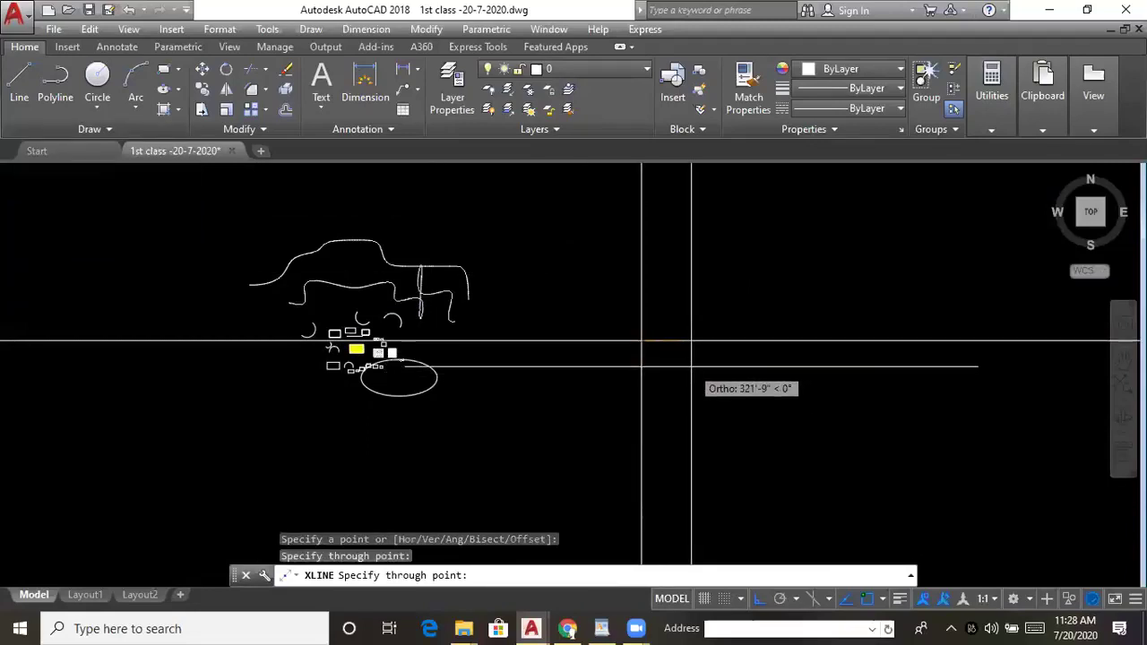
left_click(691, 365)
left_click(689, 409)
key("Escape")
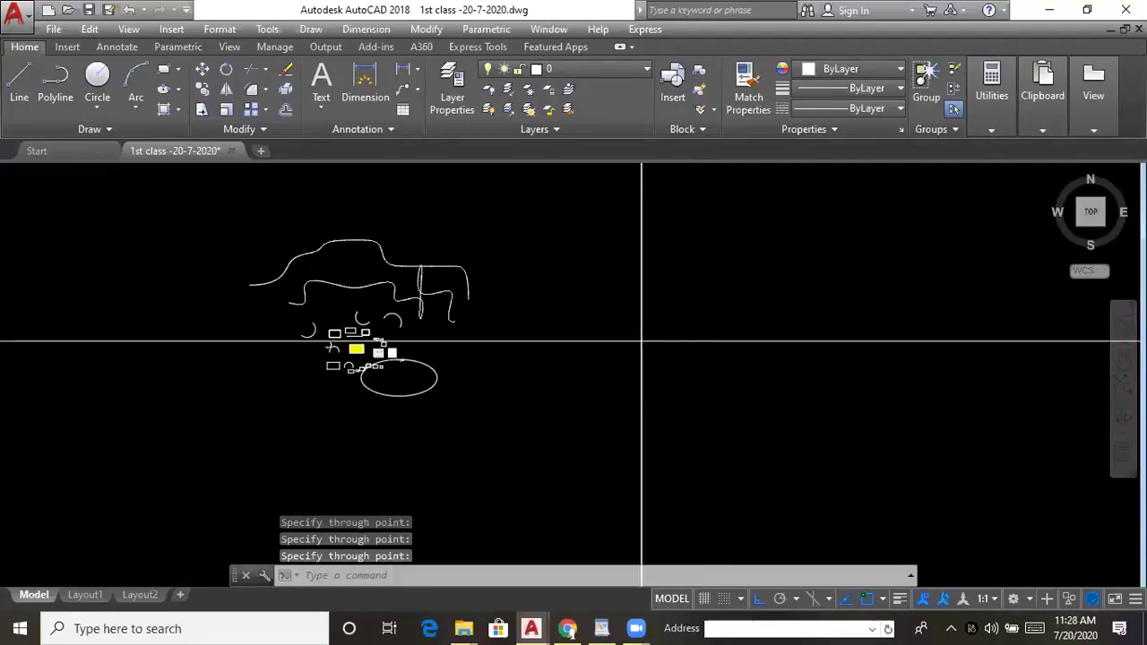
- Erase all the crossing construction lines beside the drawings
middle_click_drag(704, 342, 652, 346)
left_click(691, 231)
left_click(564, 419)
key("Delete")
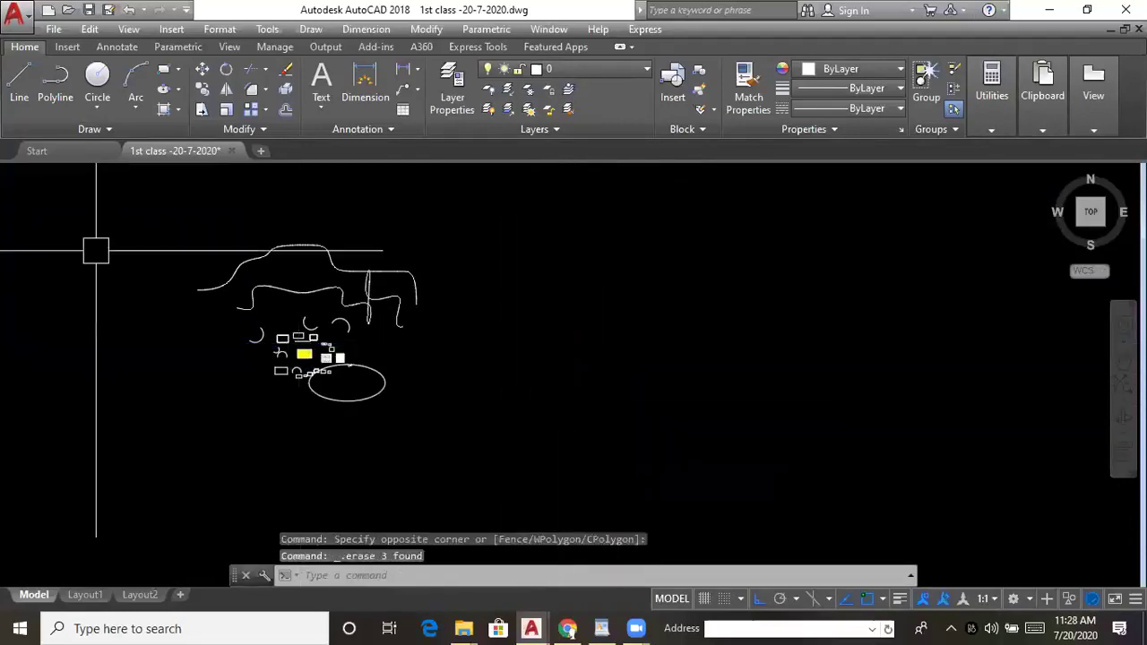
- Draw a series of seven horizontal construction lines at different heights across the drawing area using the XLINE Hor option
left_click(111, 128)
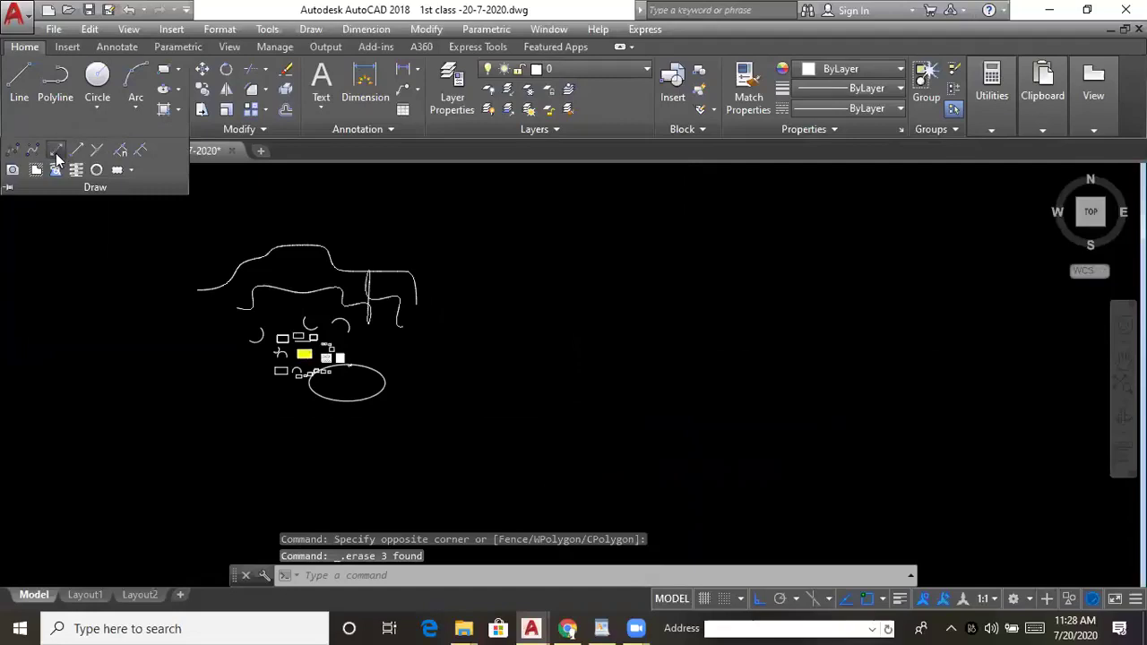
left_click(57, 155)
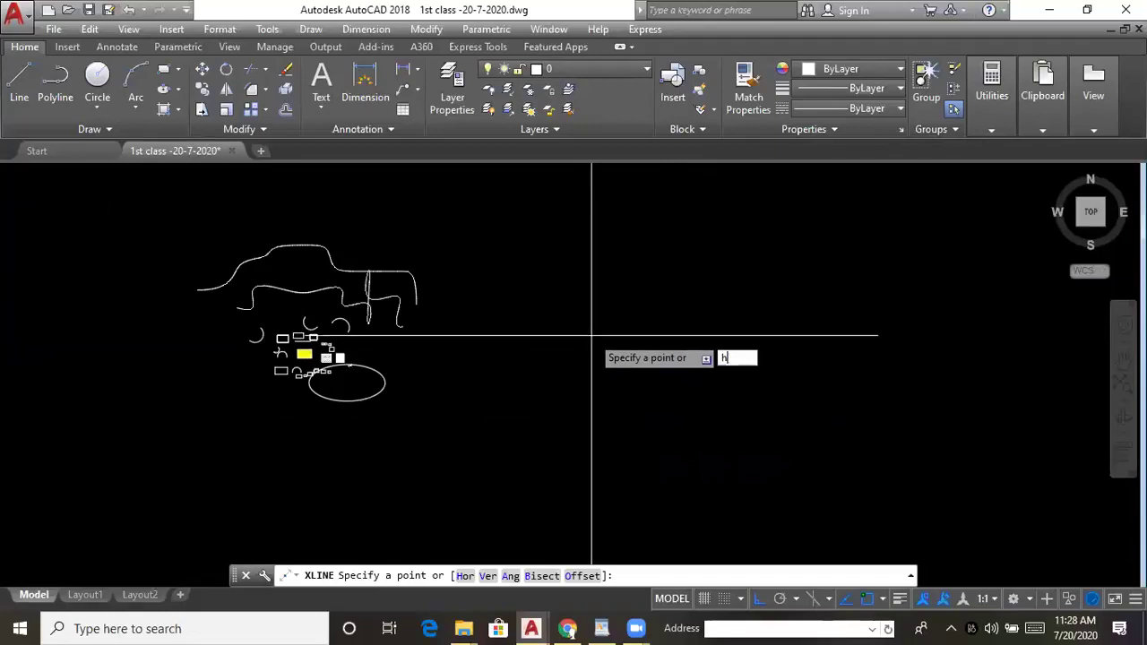
type("h")
key("Return")
left_click(573, 463)
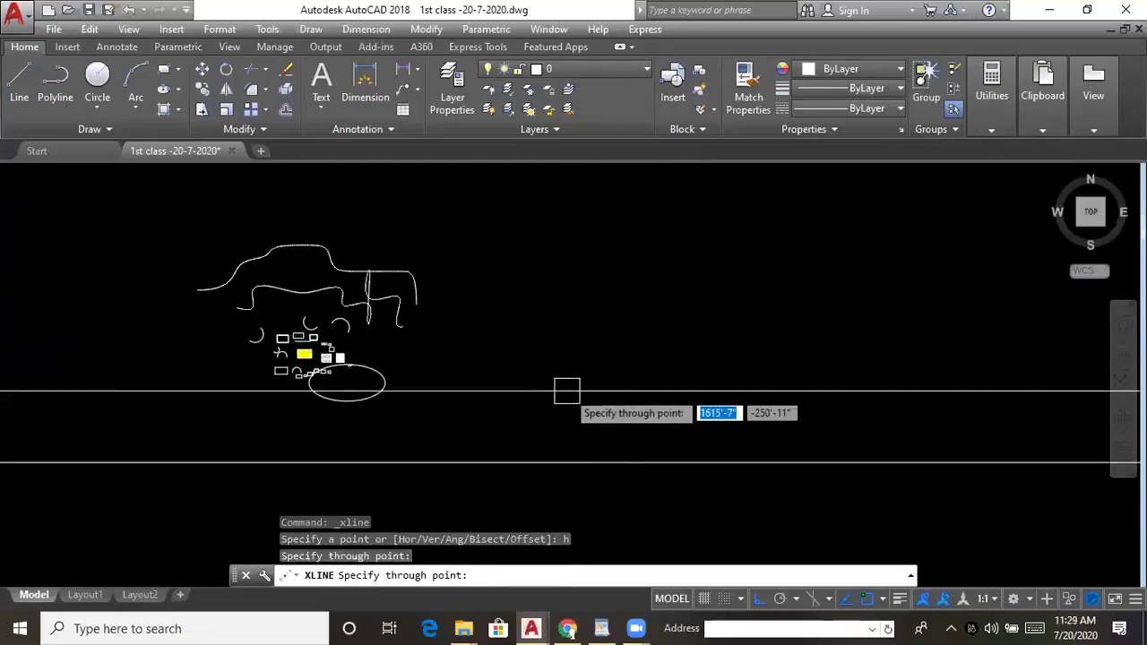
left_click(567, 391)
left_click(568, 317)
left_click(561, 242)
left_click(559, 221)
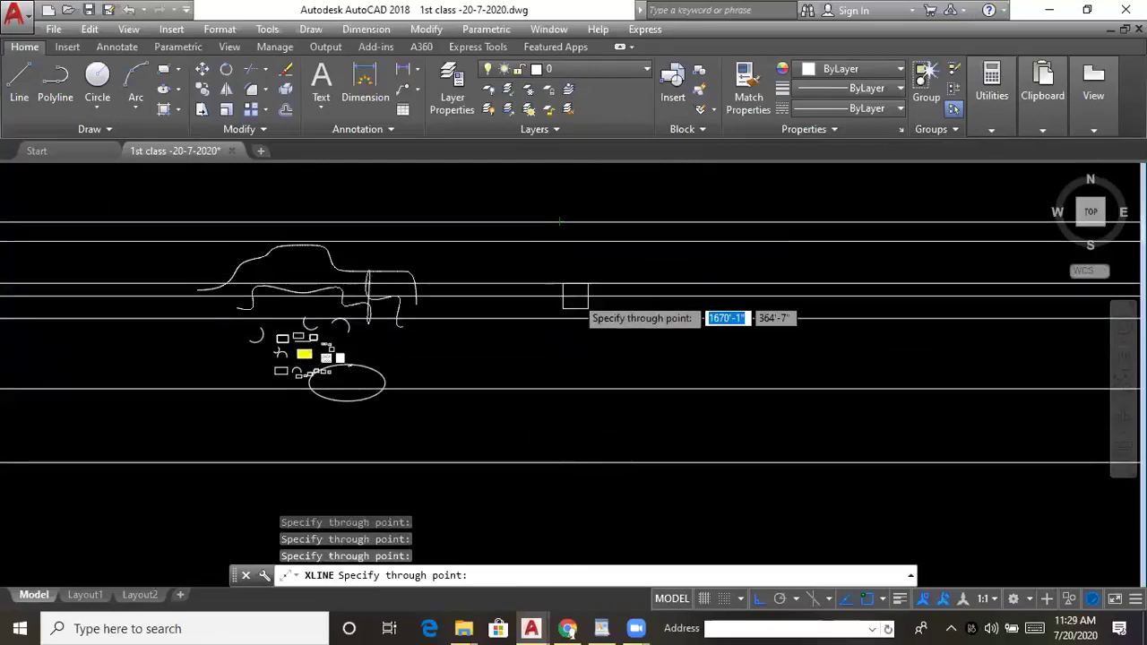
left_click(575, 296)
key("Escape")
- Erase all the horizontal construction lines while keeping the existing drawings
middle_click_drag(590, 411, 491, 376)
scroll(535, 391, "down", 2)
left_click(634, 197)
left_click(530, 476)
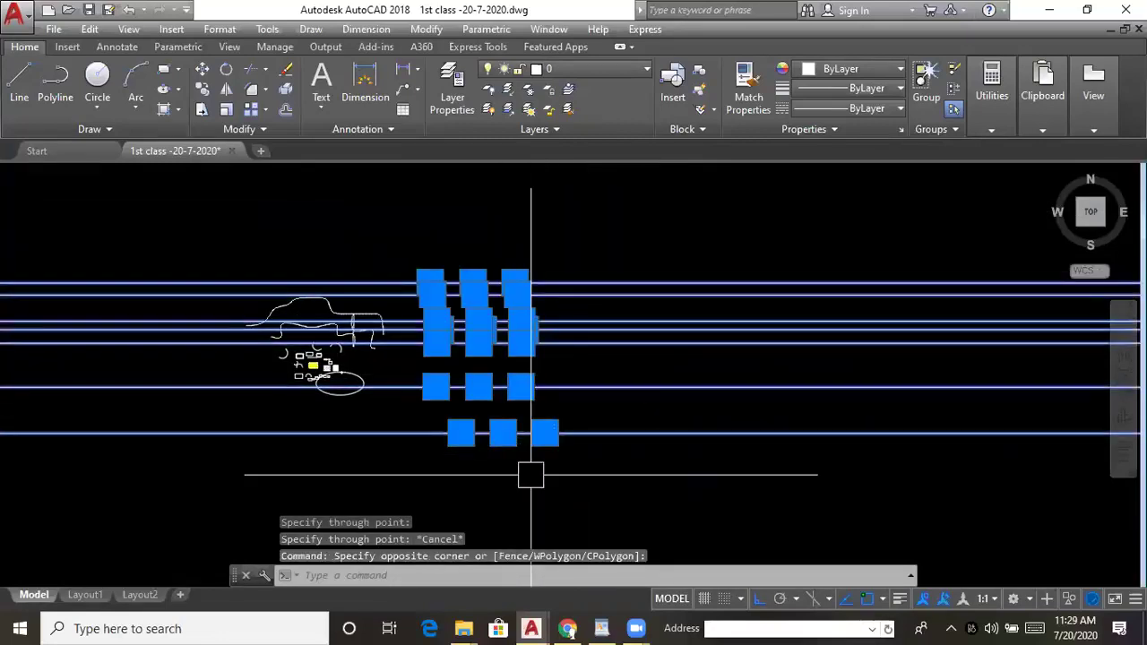
key("Delete")
- Draw twelve unevenly spaced vertical construction lines in the empty area beside the drawings using the XLINE Ver option
left_click(123, 128)
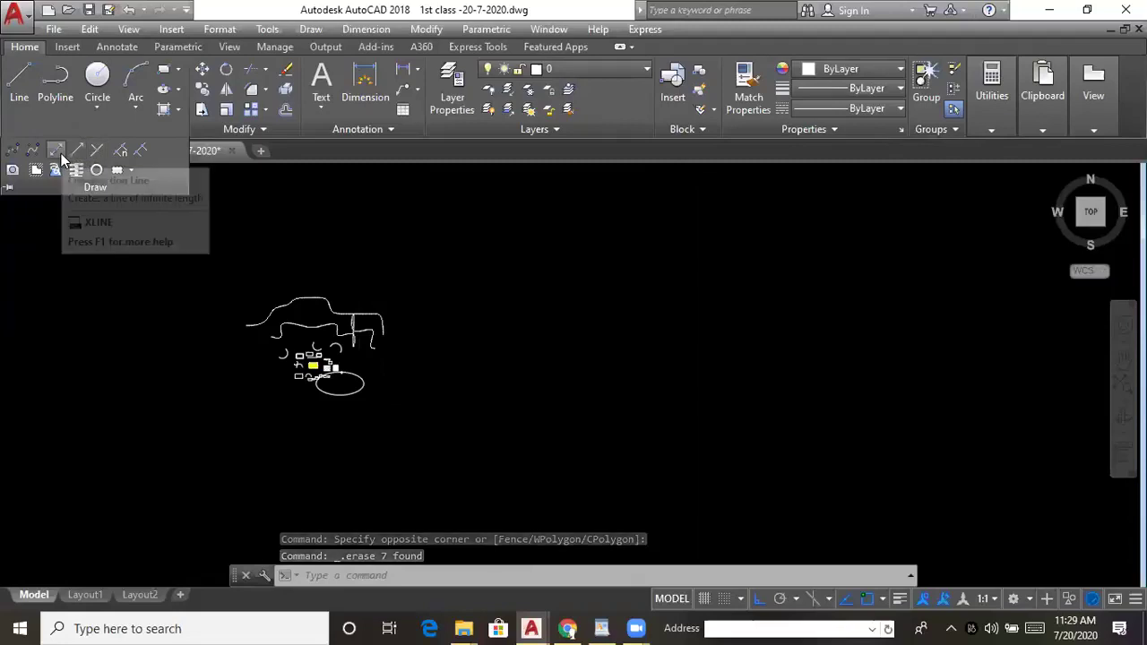
left_click(59, 157)
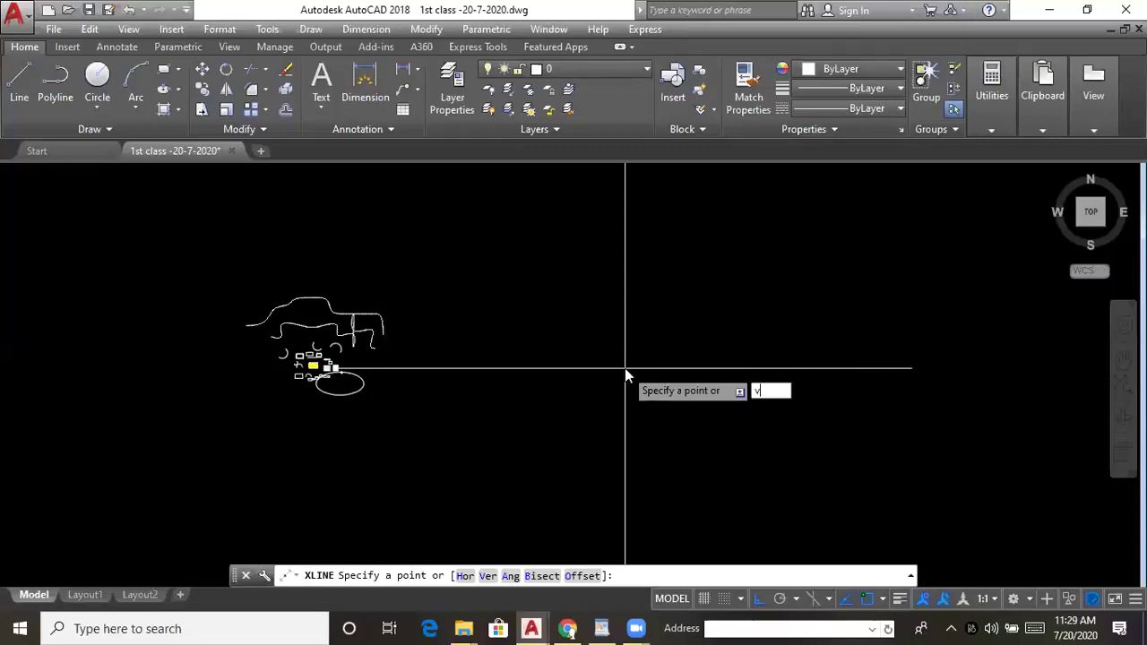
type("v")
key("Return")
left_click(626, 367)
left_click(577, 364)
left_click(695, 359)
left_click(767, 356)
left_click(811, 345)
left_click(875, 331)
left_click(918, 324)
left_click(959, 323)
left_click(984, 322)
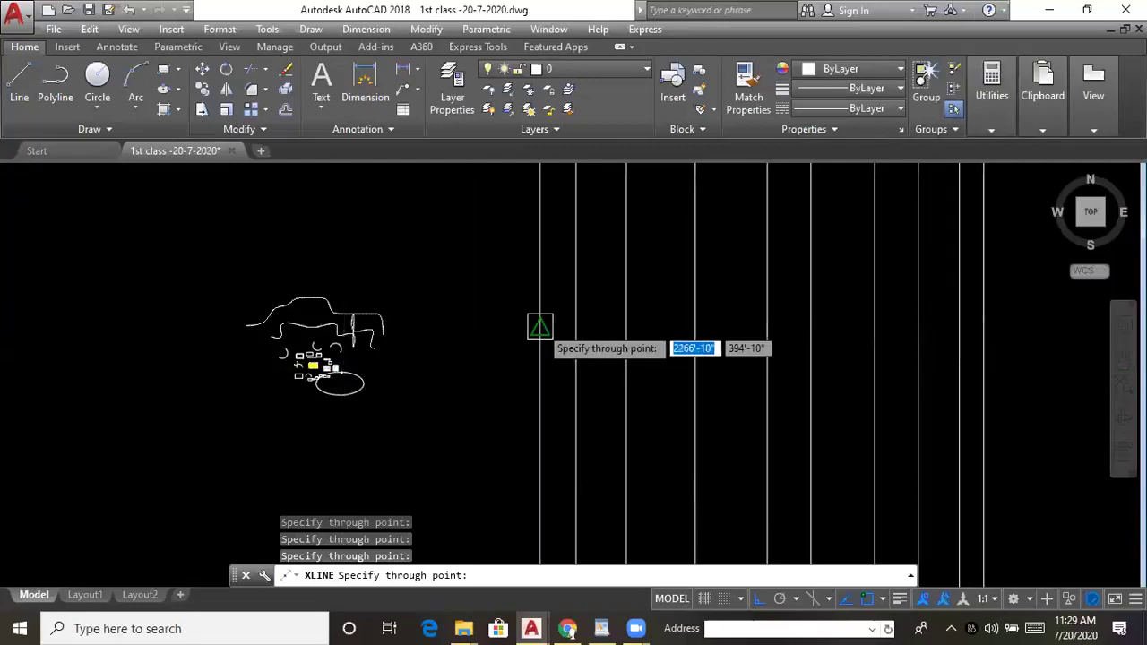
left_click(540, 328)
left_click(483, 329)
left_click(452, 330)
key("Escape")
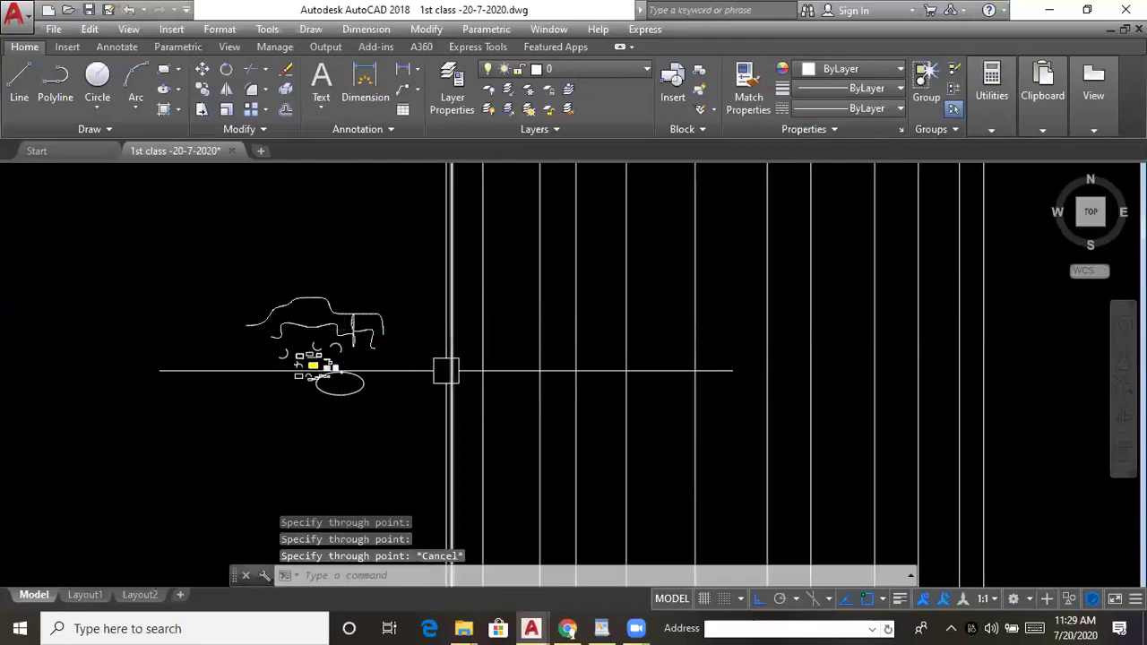
- Erase all twelve vertical construction lines beside the existing drawings
scroll(445, 371, "down", 5)
mouse_move(395, 363)
middle_mouse_down()
mouse_move(436, 333)
mouse_move(437, 345)
middle_mouse_up()
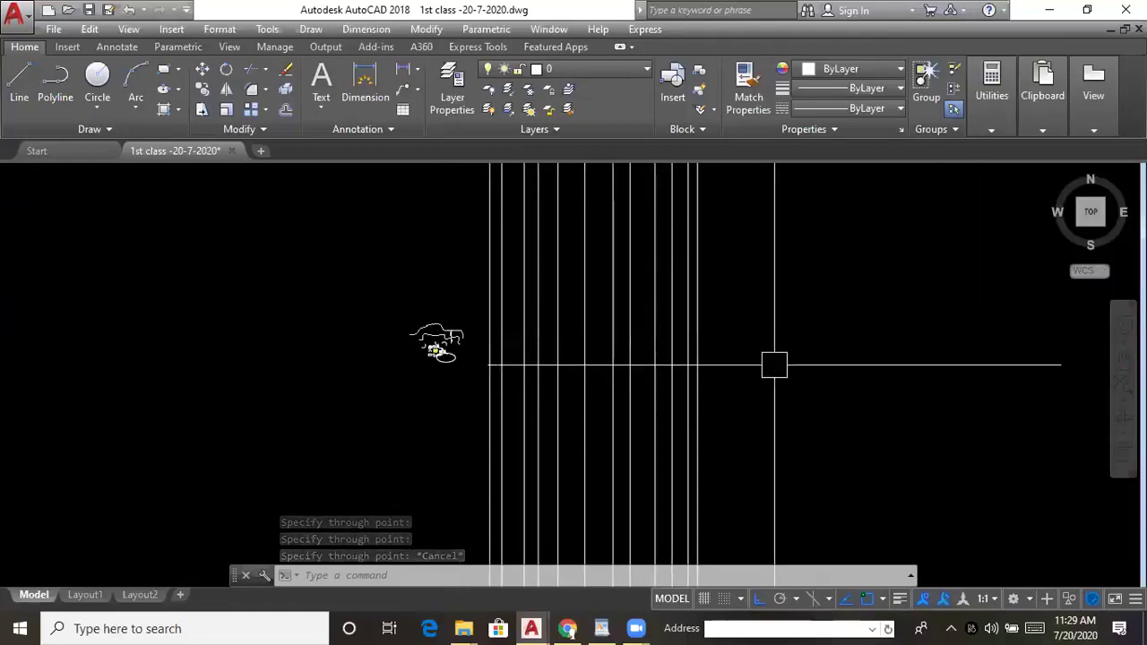
middle_click_drag(738, 379, 756, 415)
scroll(757, 415, "down", 2)
left_click(805, 310)
left_click(404, 312)
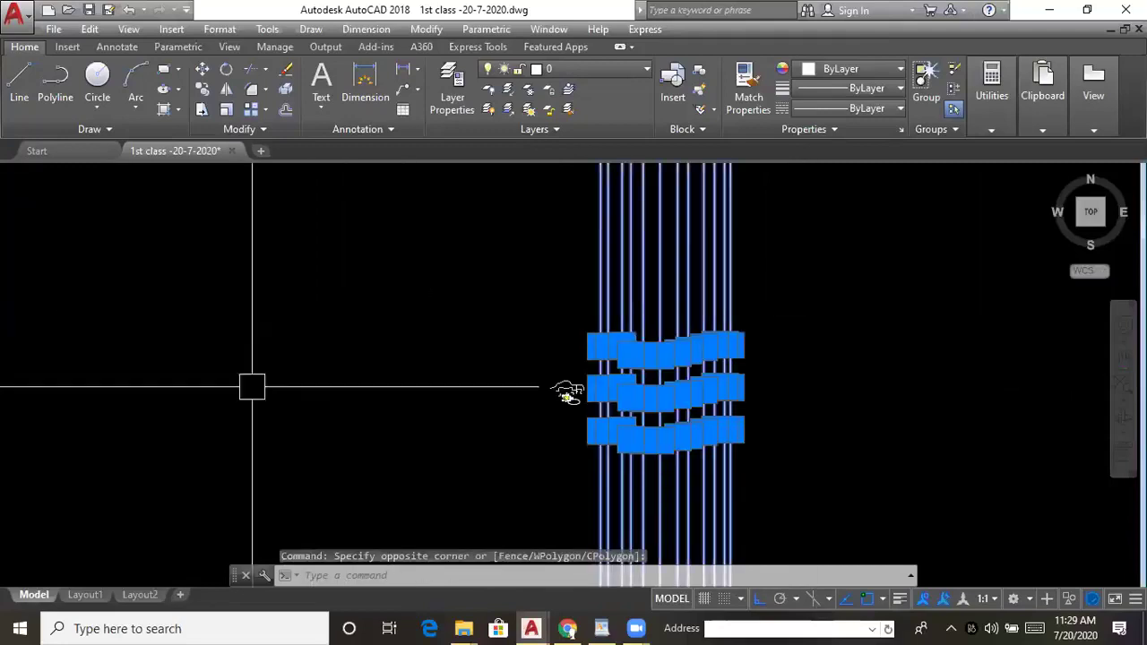
key("Delete")
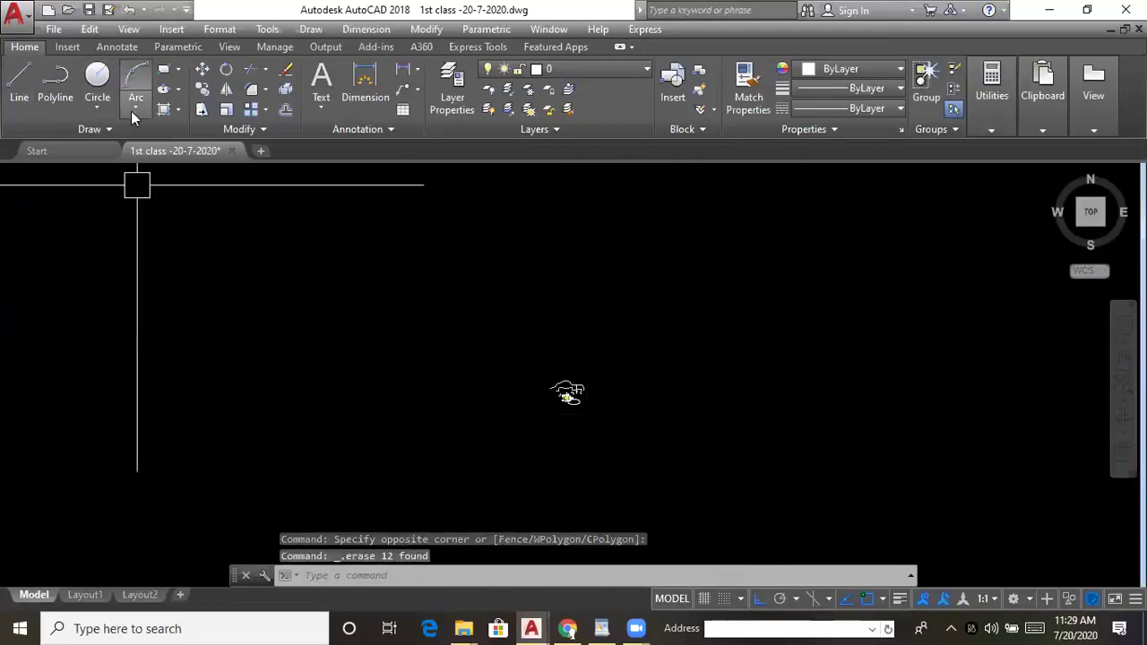
left_click(113, 130)
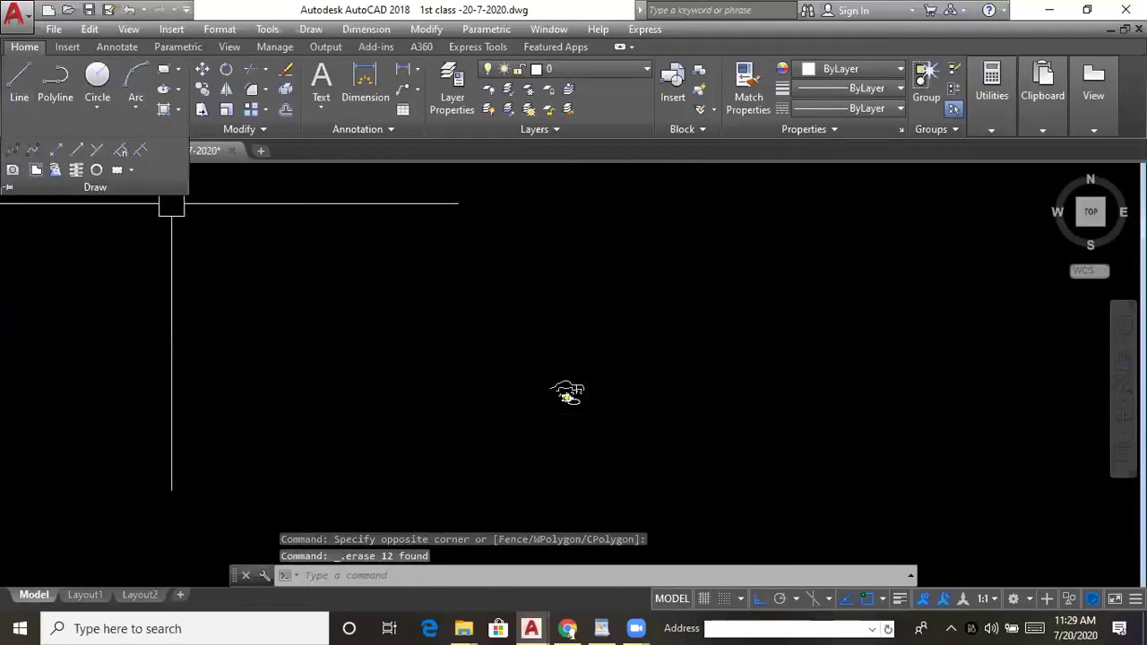
key("Escape")
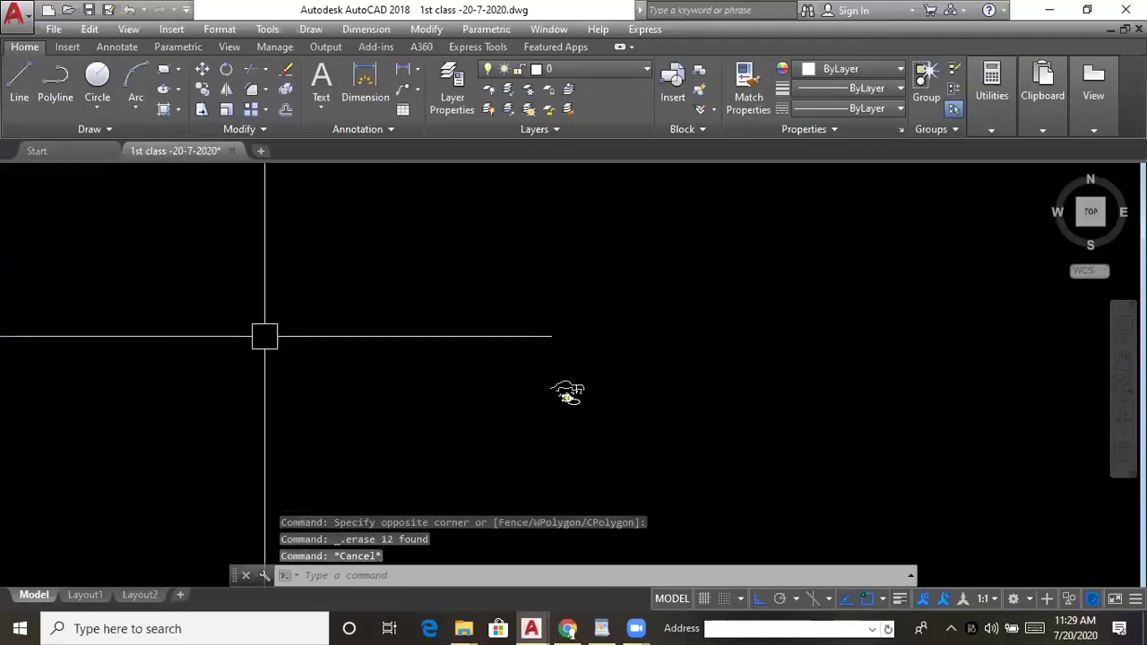
type("xl")
key("Return")
left_click(318, 318)
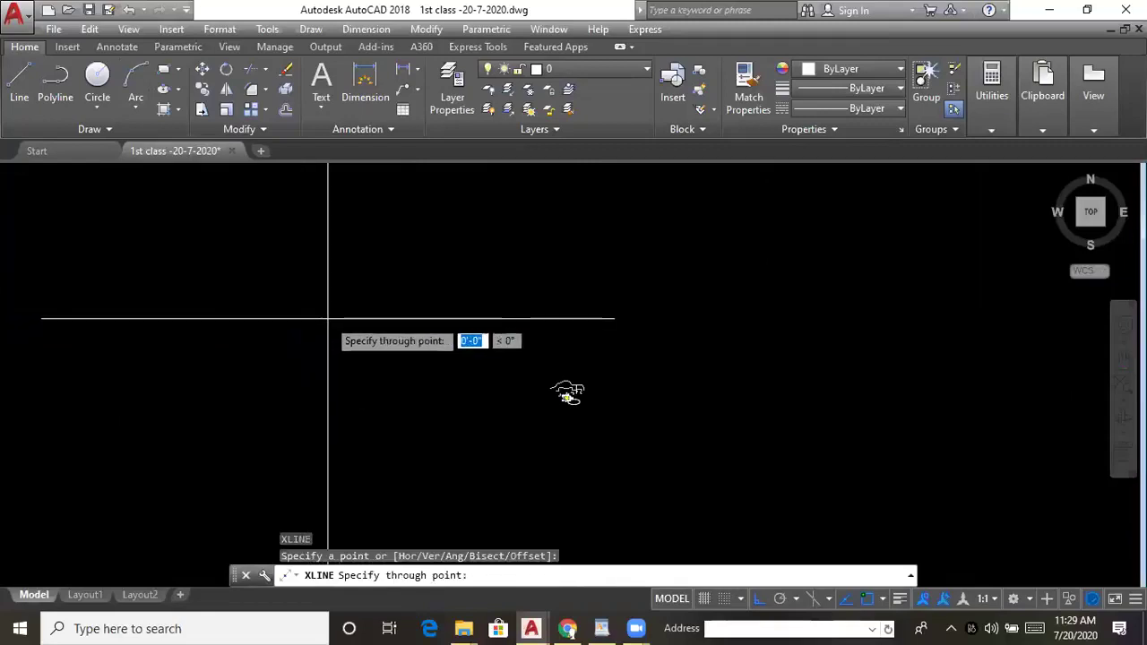
key("Escape")
- Draw six widely spaced vertical construction lines across the area around the drawings with the XLINE Ver option
type("x")
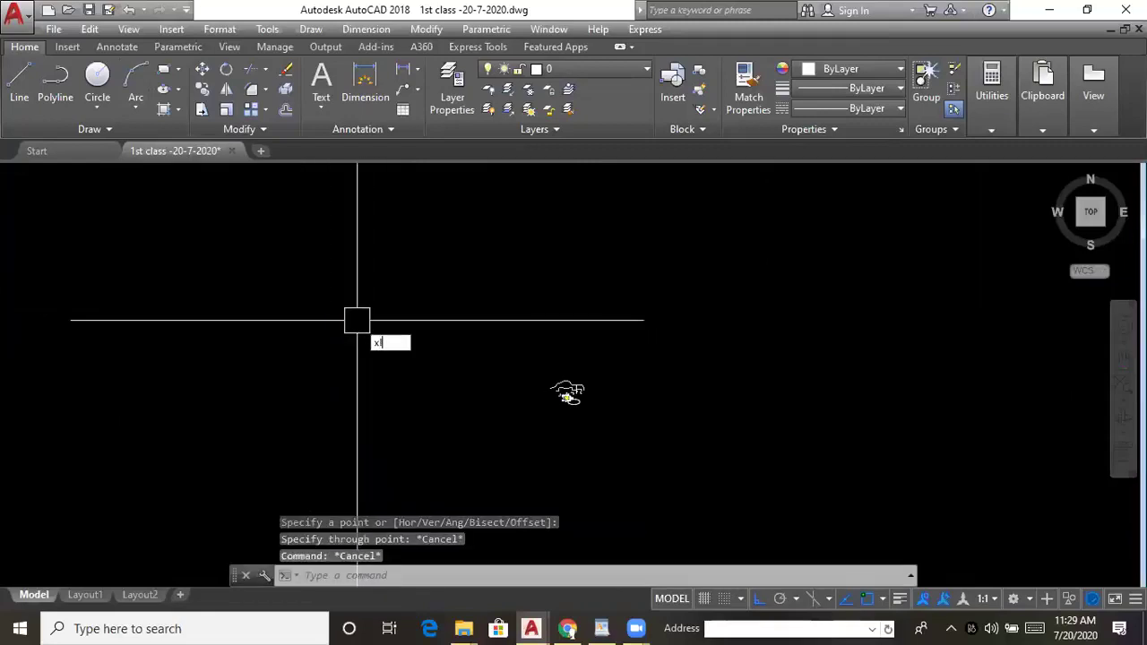
key("Return")
type("v")
key("Return")
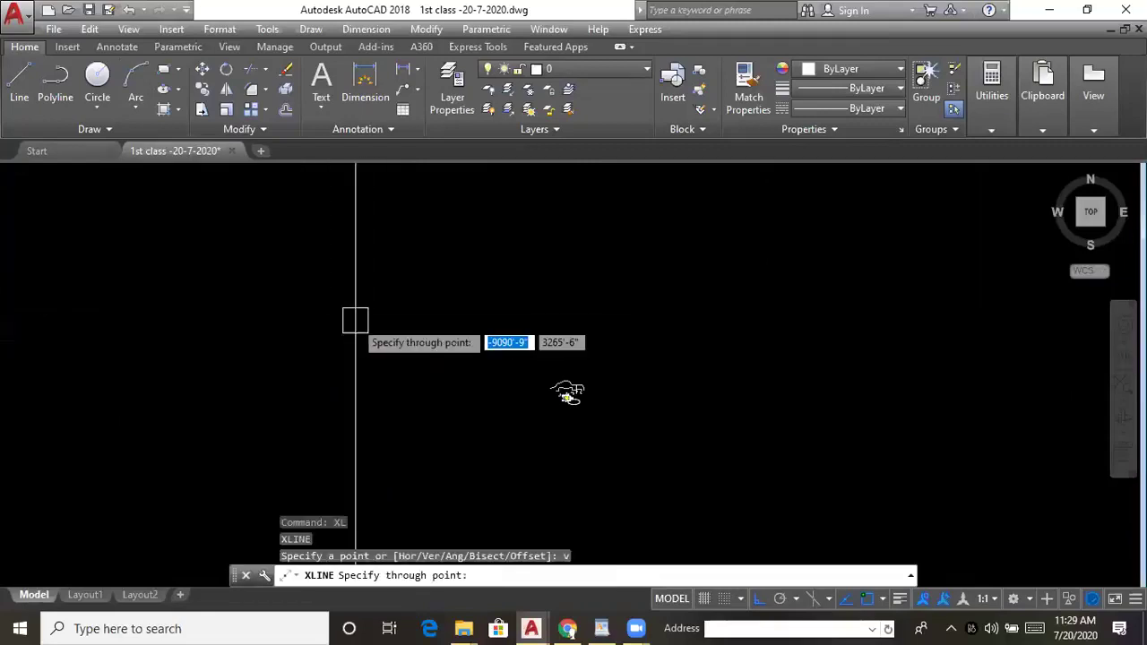
left_click(347, 318)
left_click(430, 310)
left_click(555, 310)
left_click(707, 308)
left_click(831, 299)
left_click(954, 289)
key("Escape")
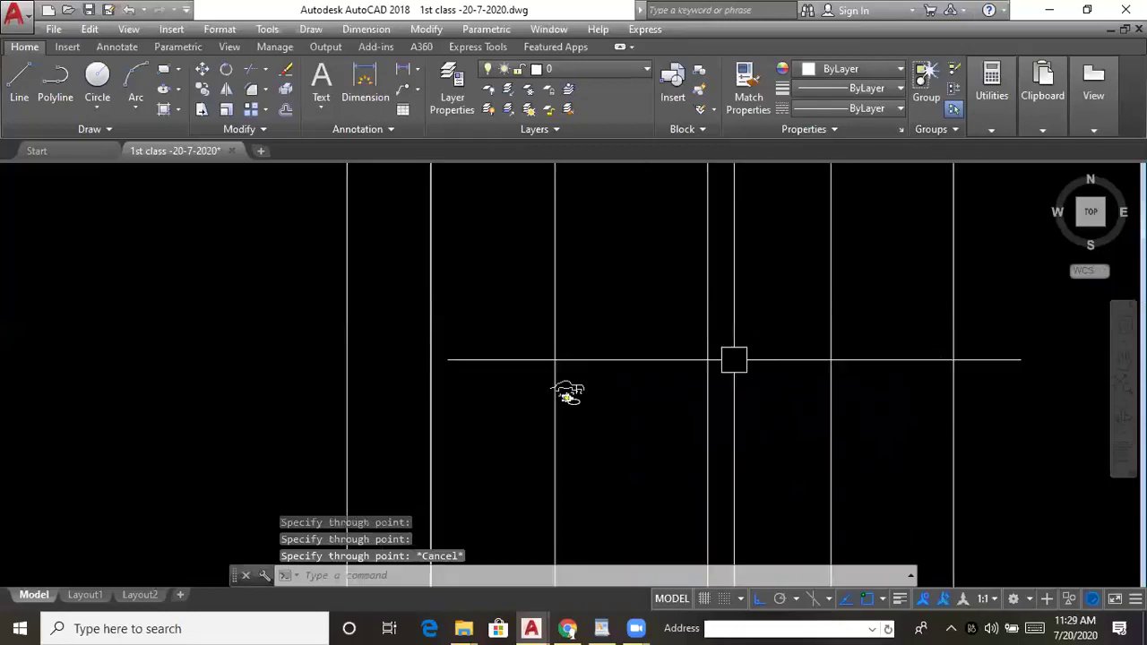
- Draw a set of horizontal construction lines at various heights across the vertical ones, forming a grid with the XLINE Hor option
middle_click_drag(732, 358, 529, 358)
key("Escape")
key("Escape")
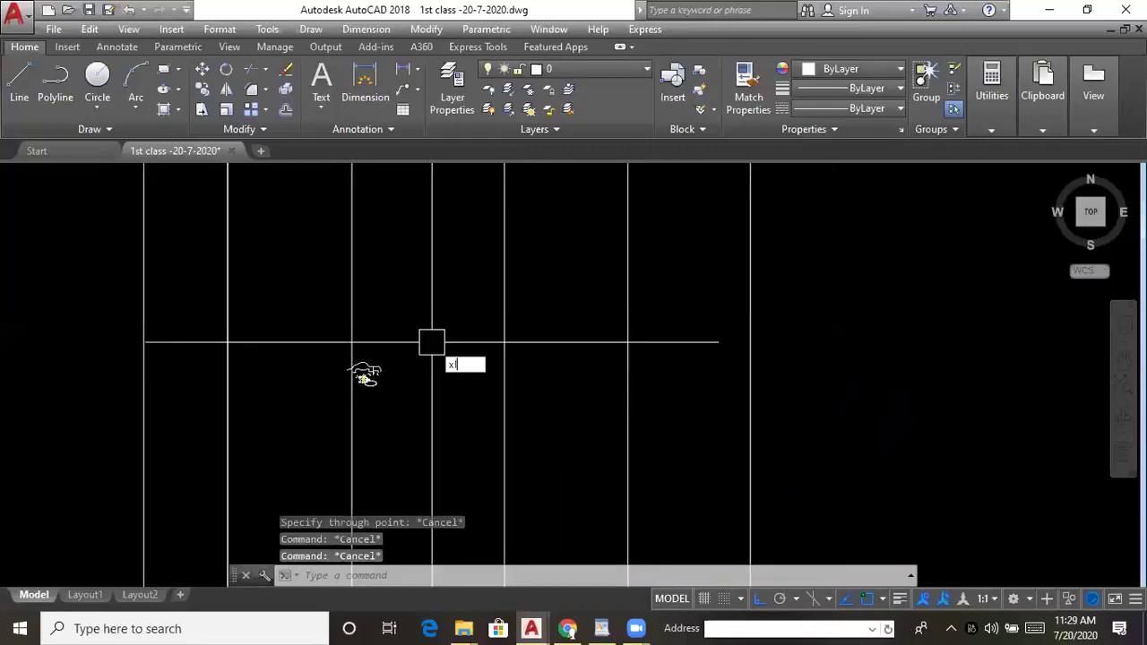
key("Return")
type("h")
key("Return")
left_click(456, 377)
left_click(443, 340)
left_click(438, 285)
left_click(439, 229)
left_click(440, 179)
left_click(457, 361)
left_click(488, 435)
left_click(618, 489)
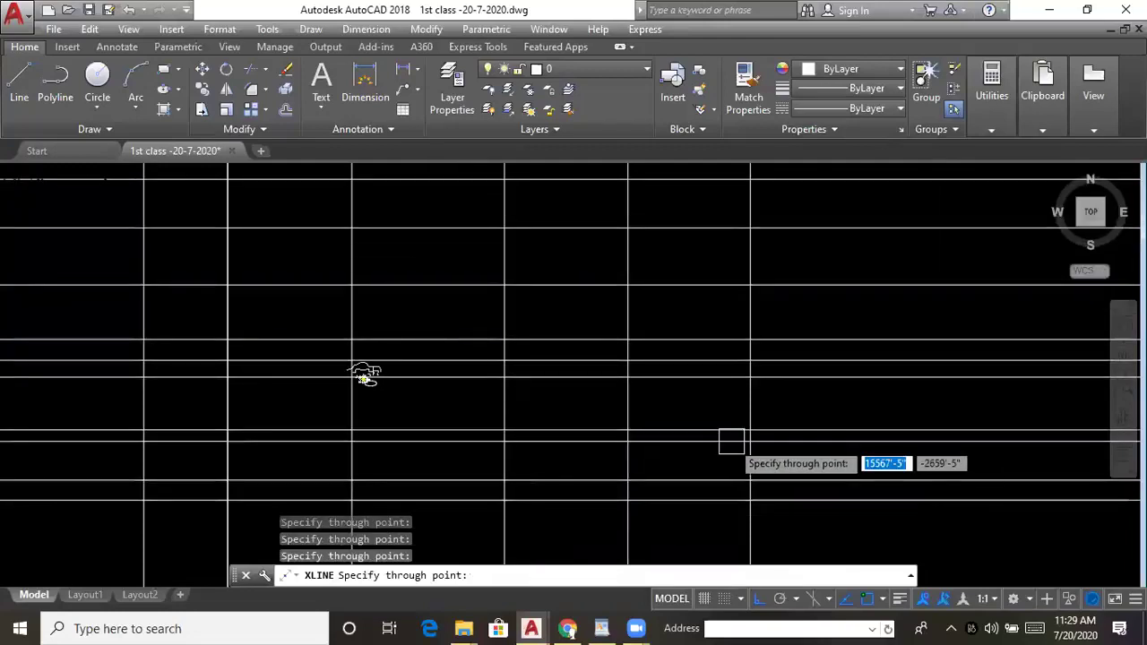
left_click(668, 312)
key("Escape")
- Erase the whole construction-line grid together with the small drawings it crosses
scroll(422, 375, "down", 5)
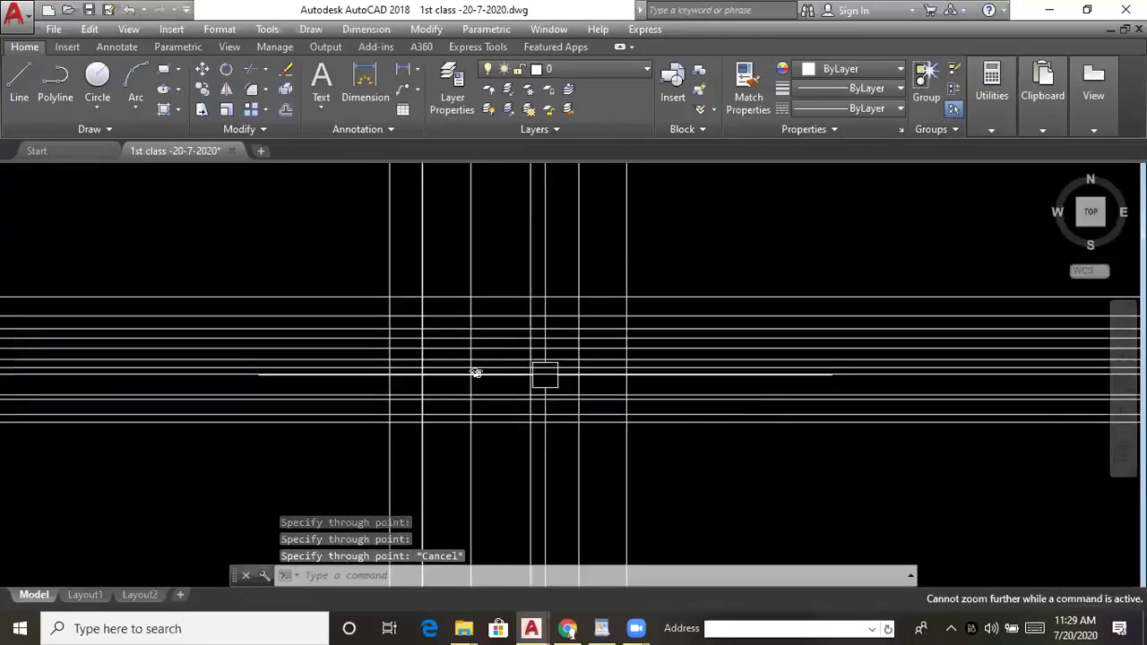
key("Escape")
left_click(724, 278)
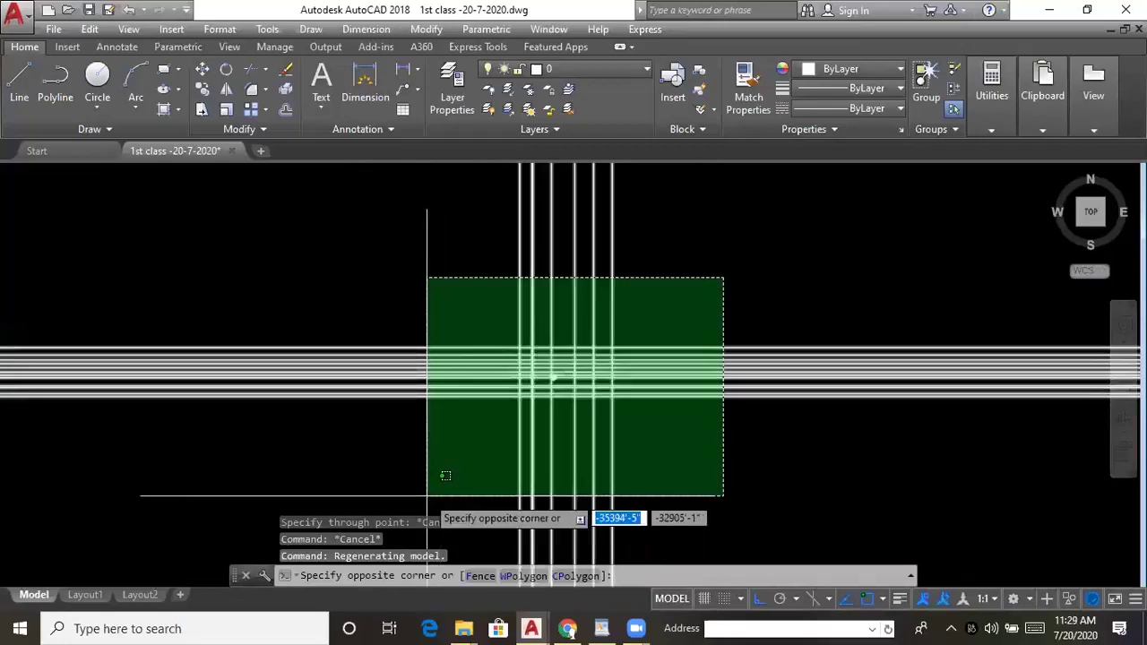
left_click(428, 453)
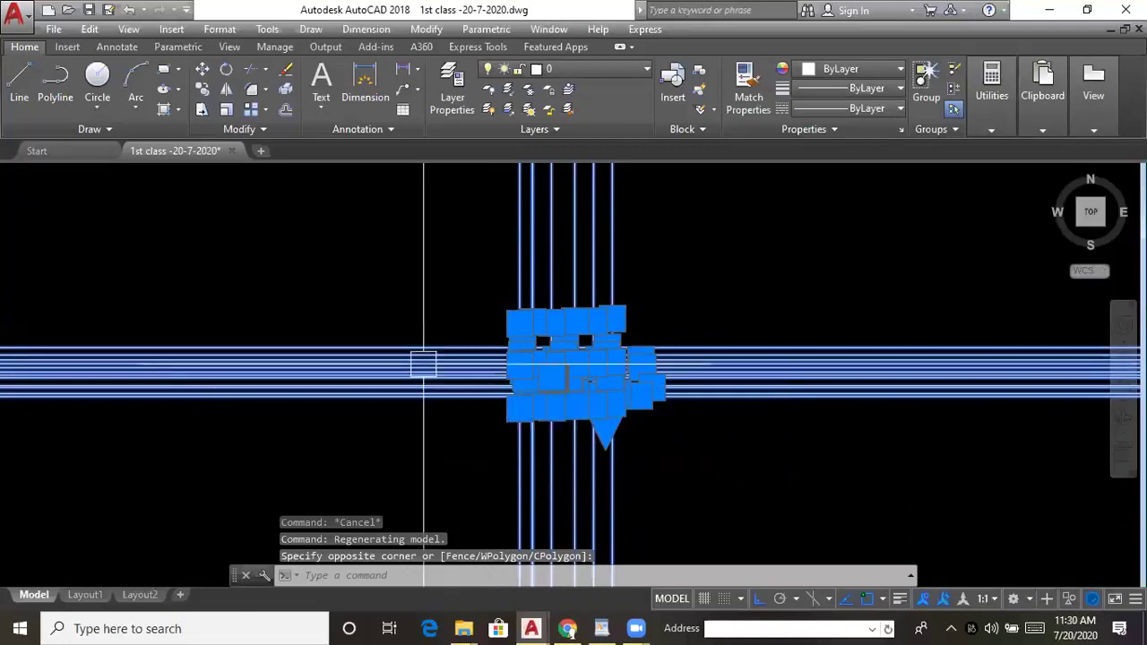
middle_click_drag(424, 364, 423, 335)
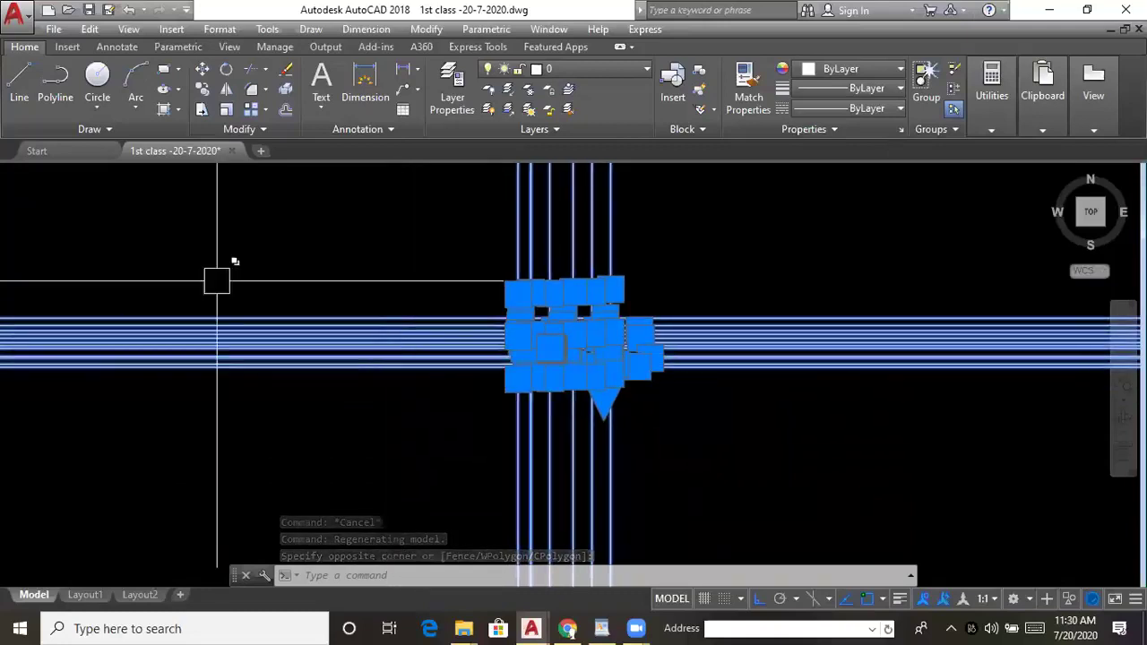
left_click(106, 129)
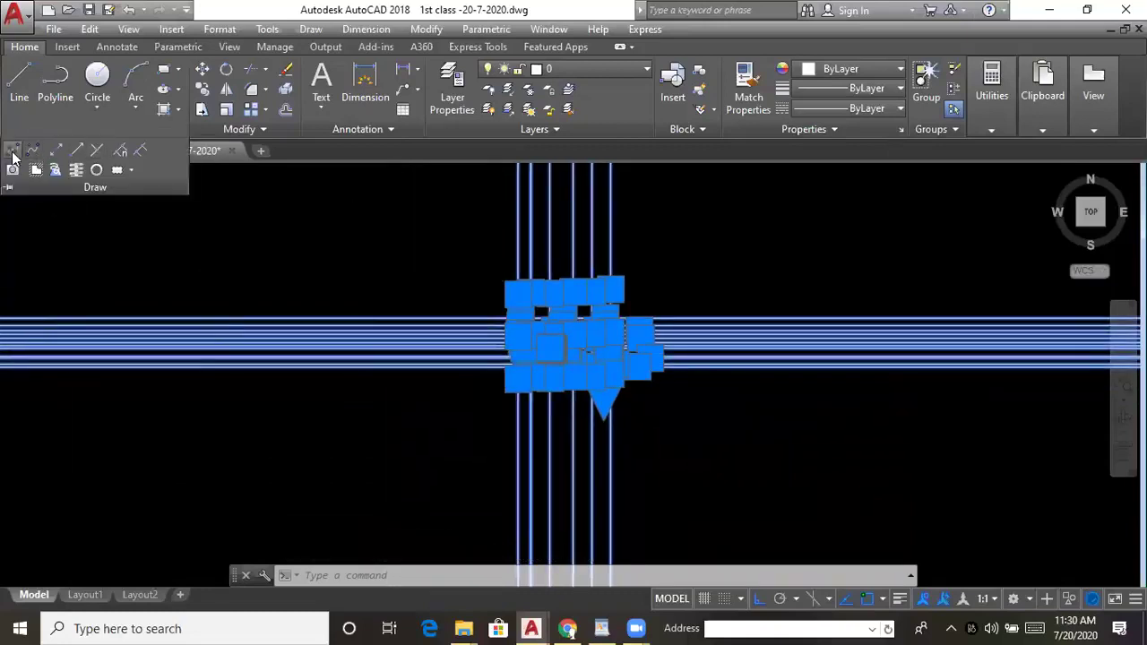
key("Escape")
left_click(783, 238)
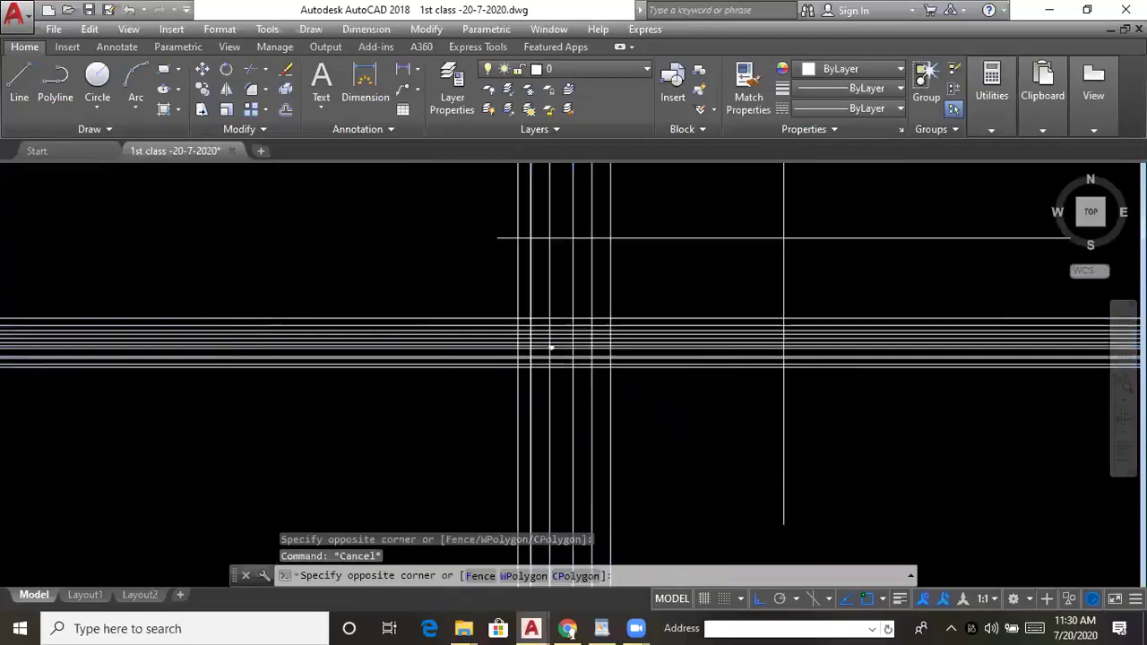
left_click(412, 396)
key("Delete")
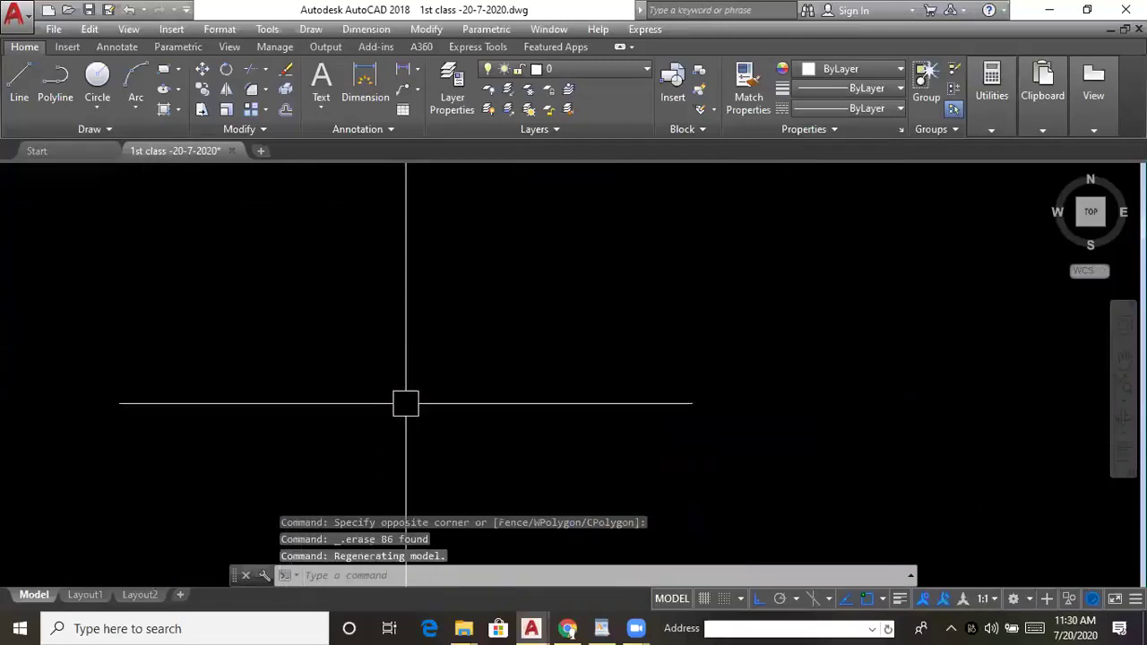
- Draw rays from one common start point in horizontal and vertical directions in the empty drawing area
left_click(102, 132)
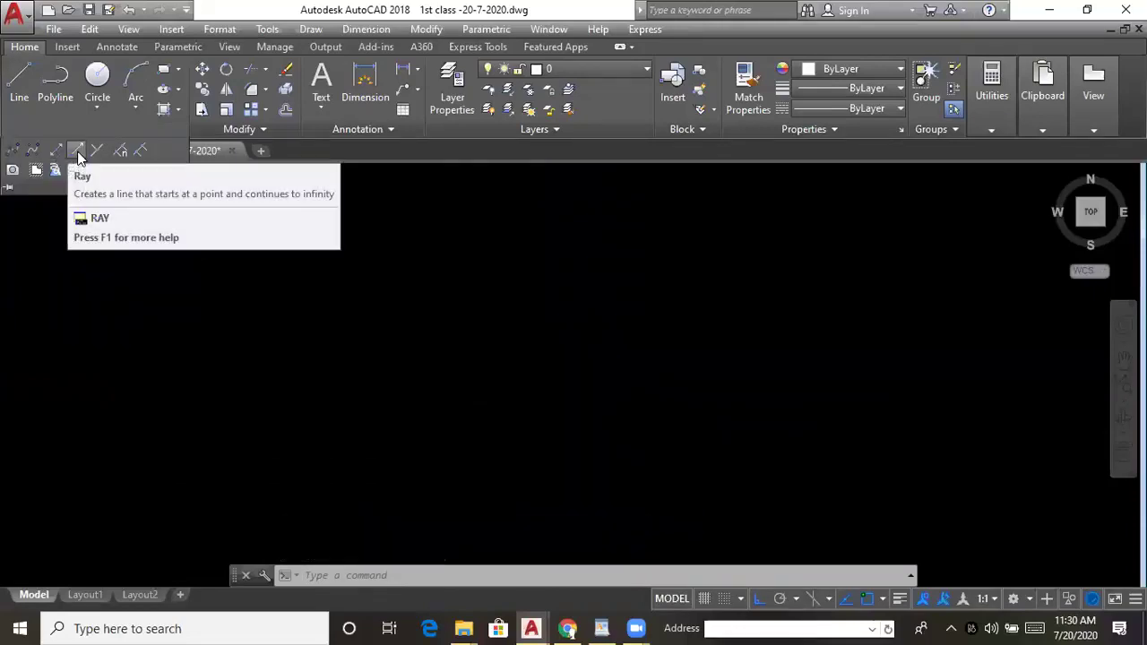
left_click(78, 154)
left_click(261, 357)
left_click(305, 355)
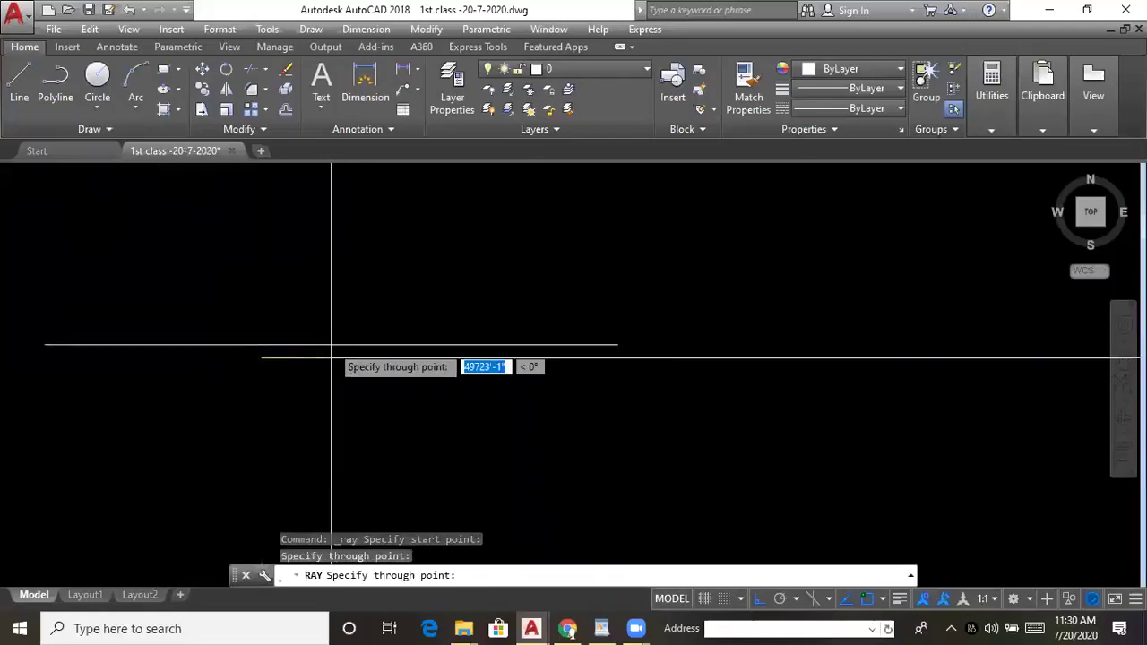
left_click(260, 300)
left_click(251, 414)
scroll(374, 350, "down", 3)
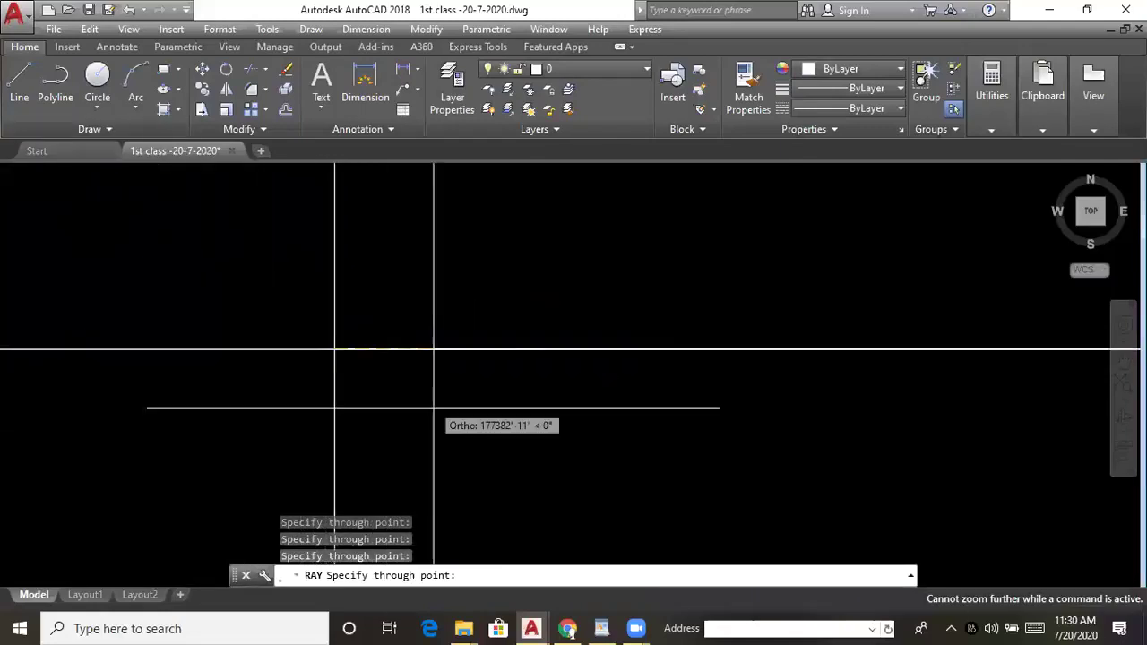
key("Escape")
- Erase all the rays around their common start point
left_click(379, 314)
left_click(238, 410)
key("Delete")
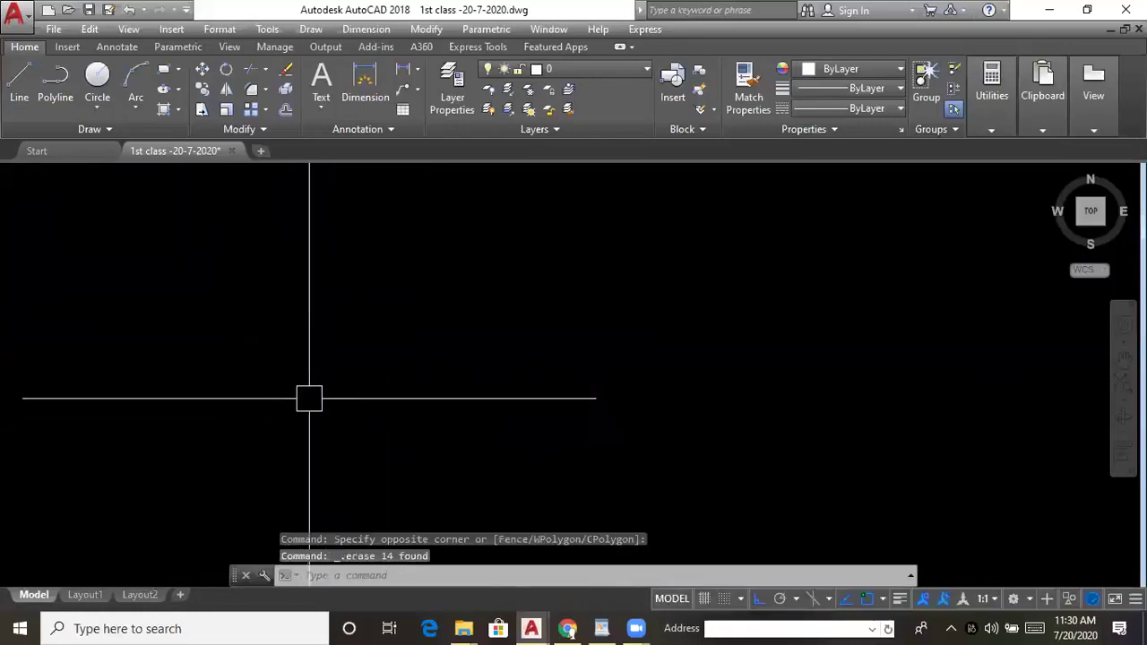
- Place two separate point objects in the empty drawing area with the Point tool
mouse_move(81, 151)
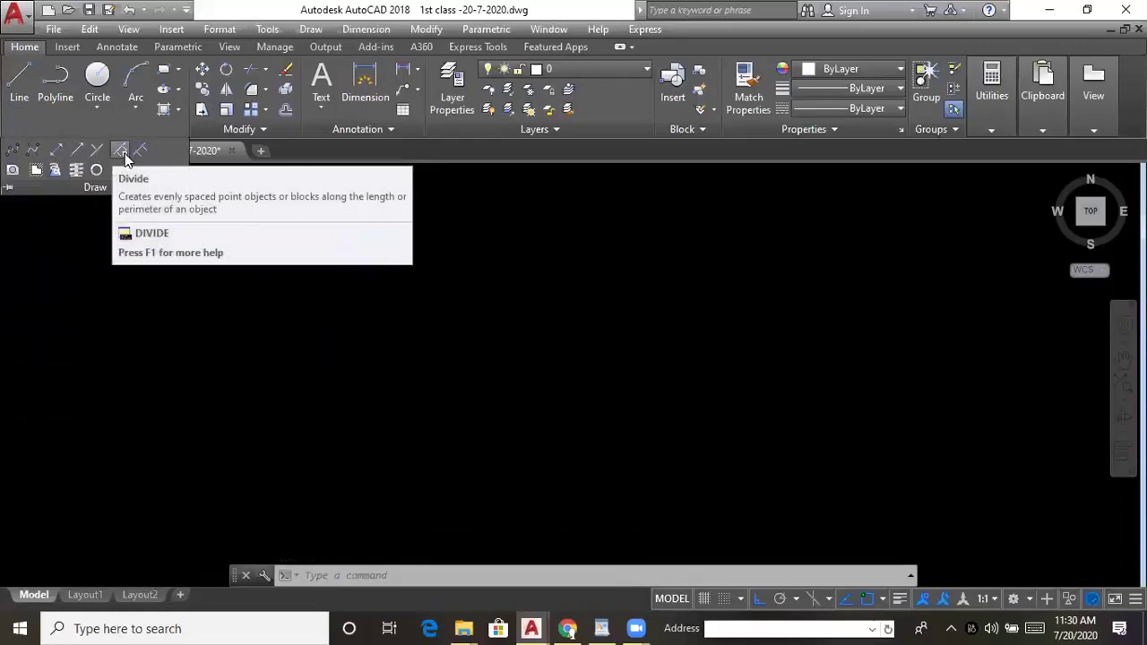
left_click(98, 157)
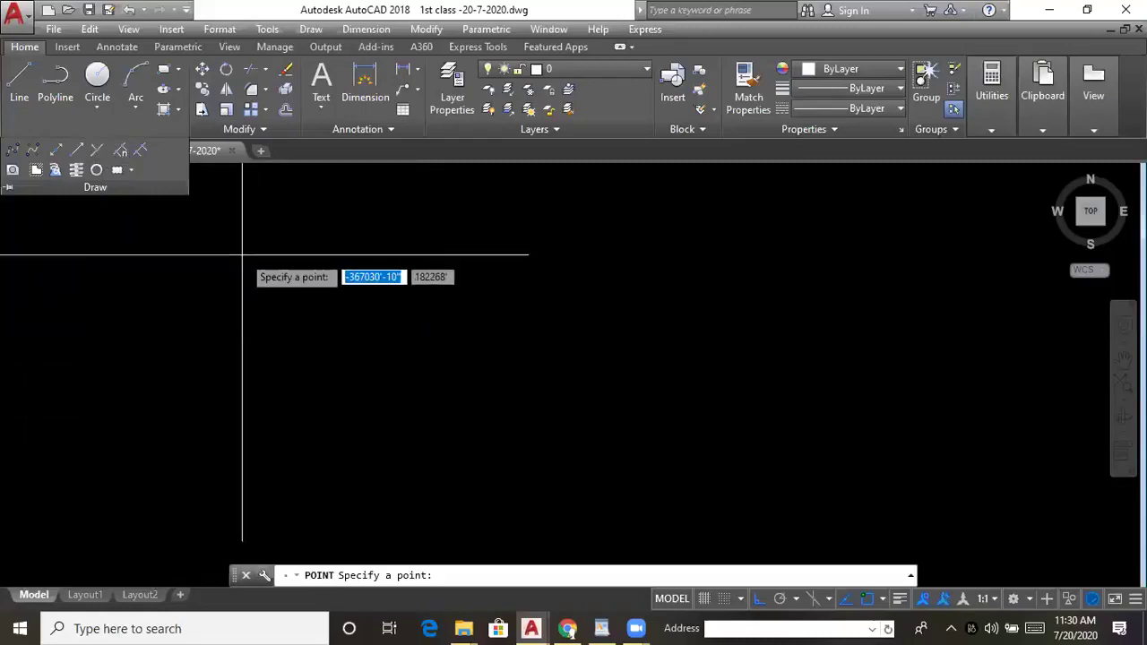
left_click(317, 292)
key("Escape")
key("Escape")
key("Escape")
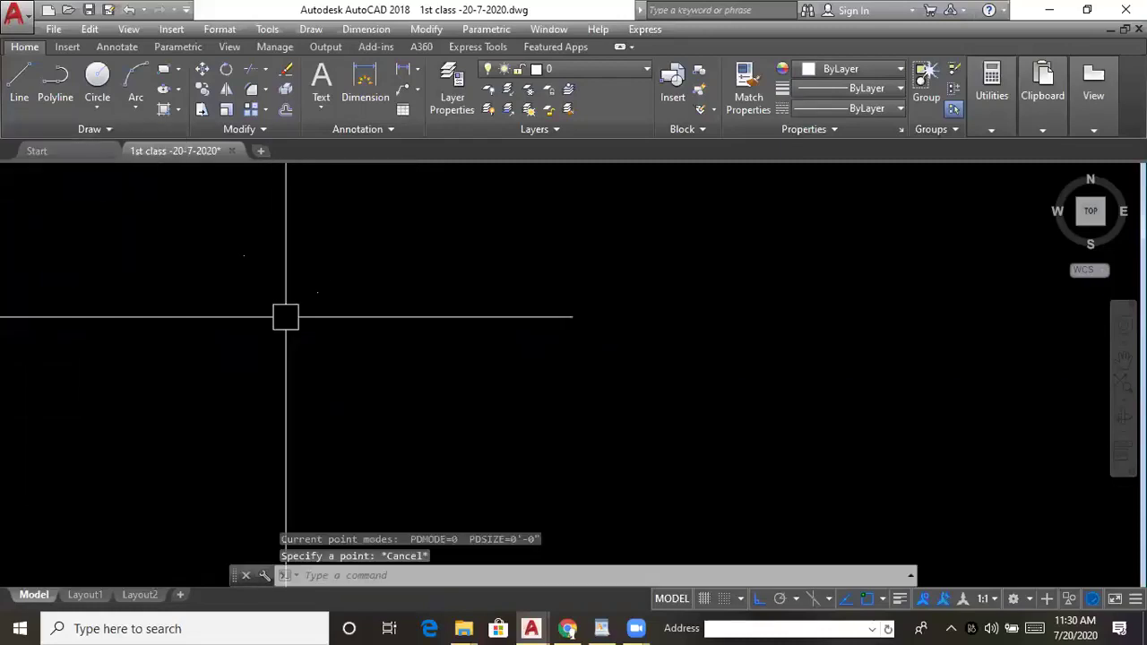
- Draw a single long horizontal line just below the two point objects
type("l")
key("Return")
left_click(249, 328)
left_click(601, 330)
key("Escape")
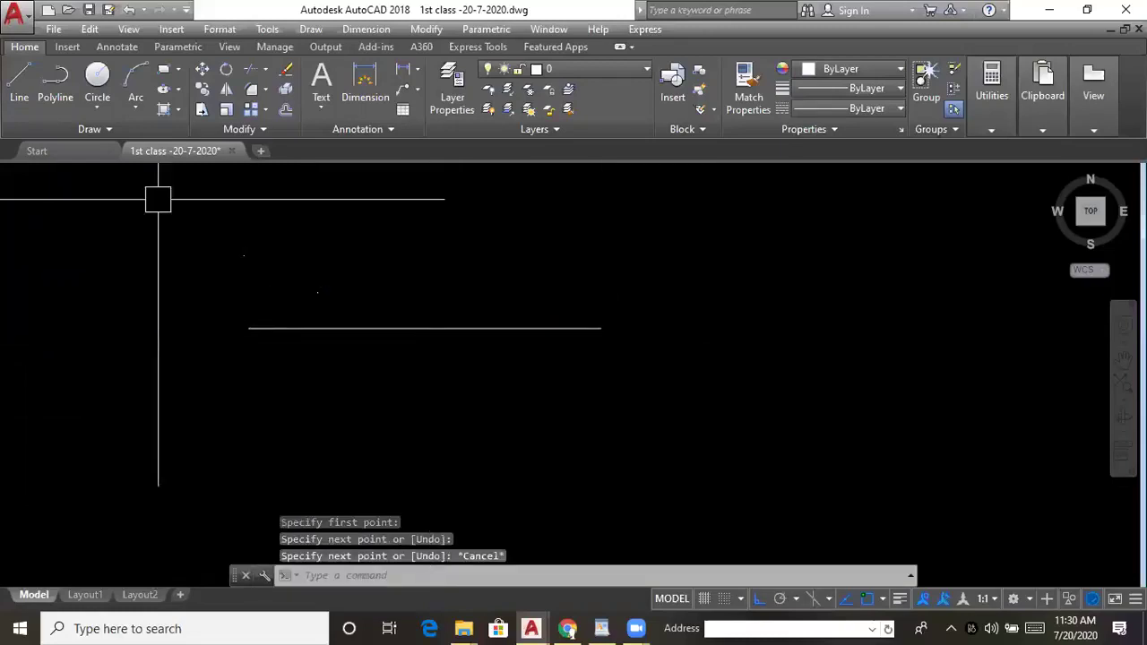
left_click(109, 129)
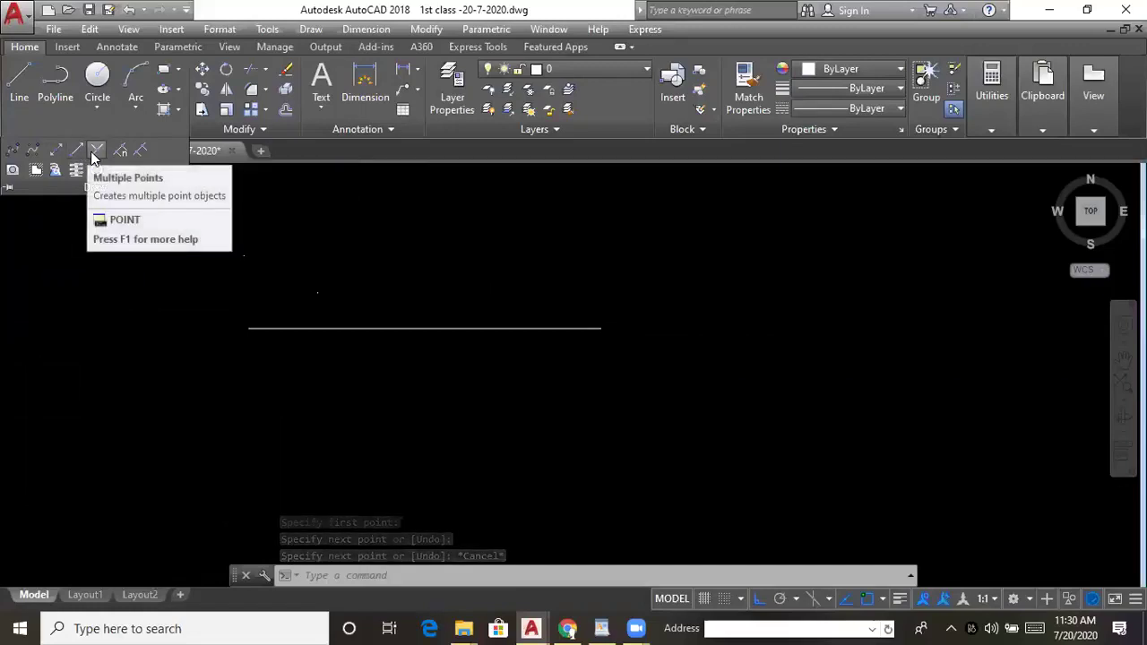
left_click(339, 328)
key("Escape")
key("Escape")
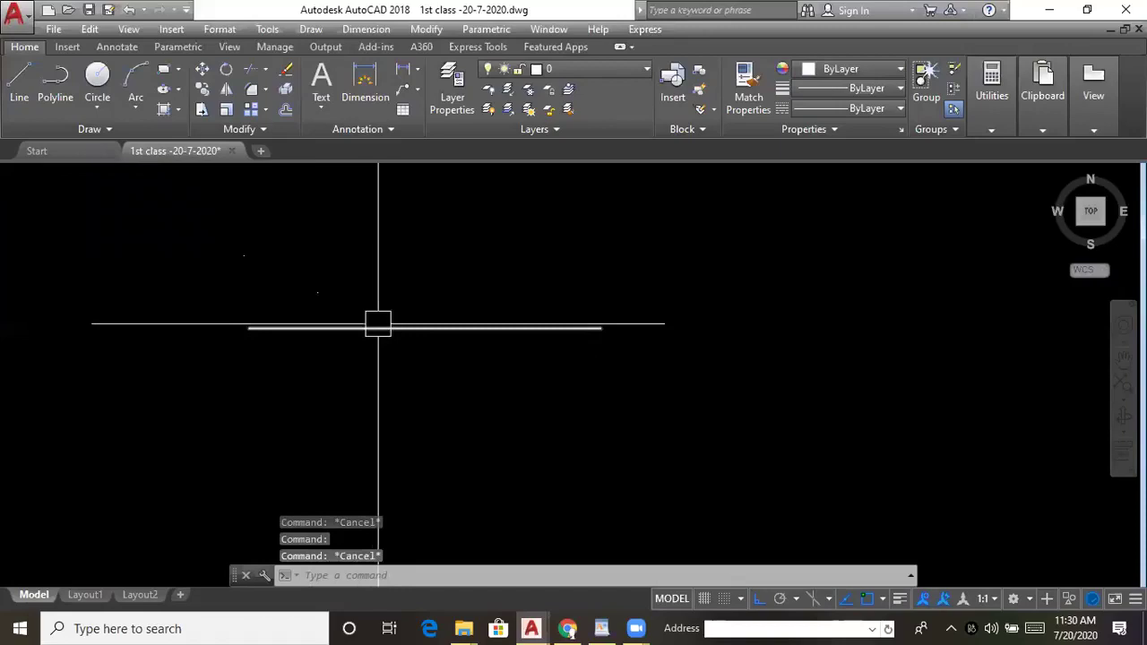
- Place five more separate point objects in a row just above the horizontal line with the Multiple Points tool
left_click(106, 133)
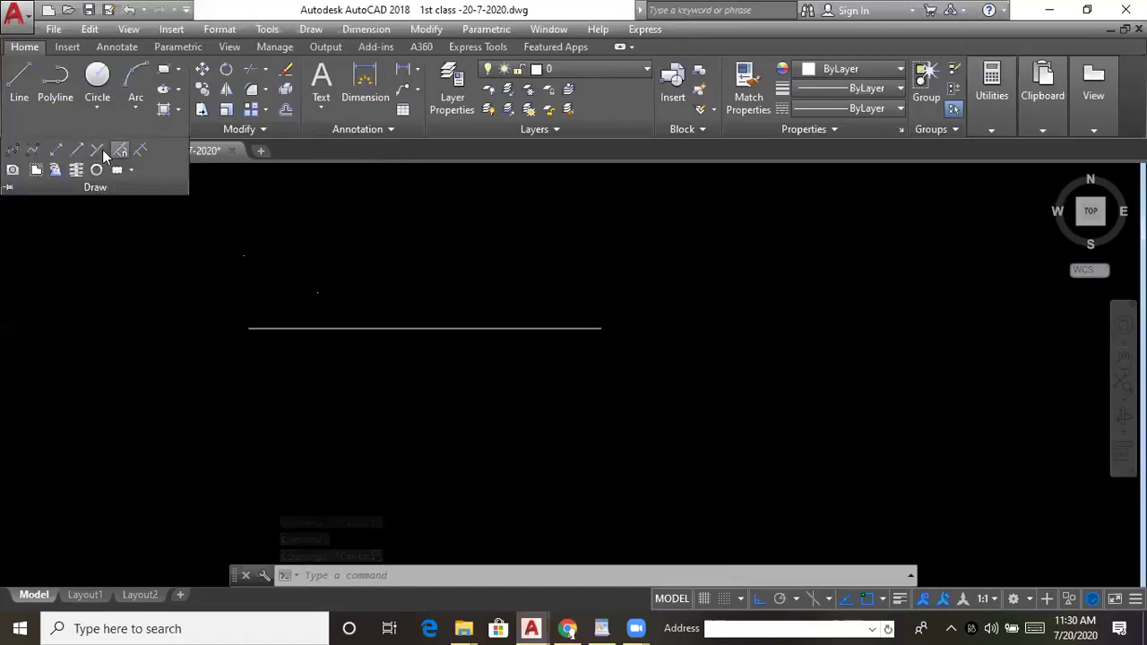
left_click(117, 150)
left_click(378, 287)
left_click(429, 283)
left_click(456, 283)
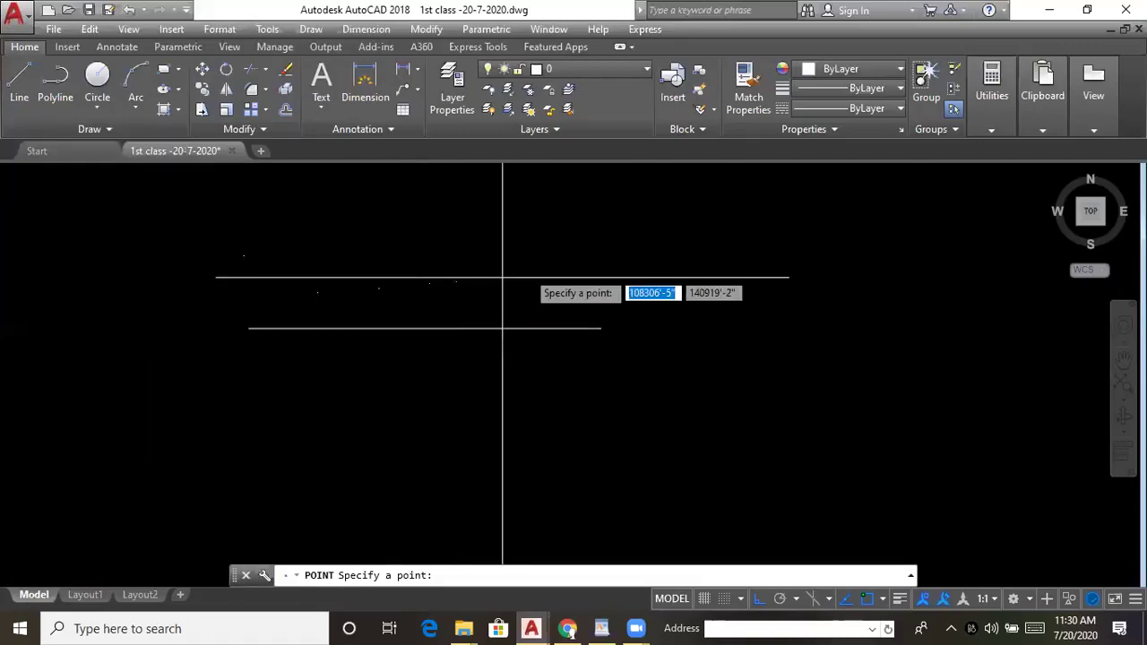
scroll(556, 269, "up", 3)
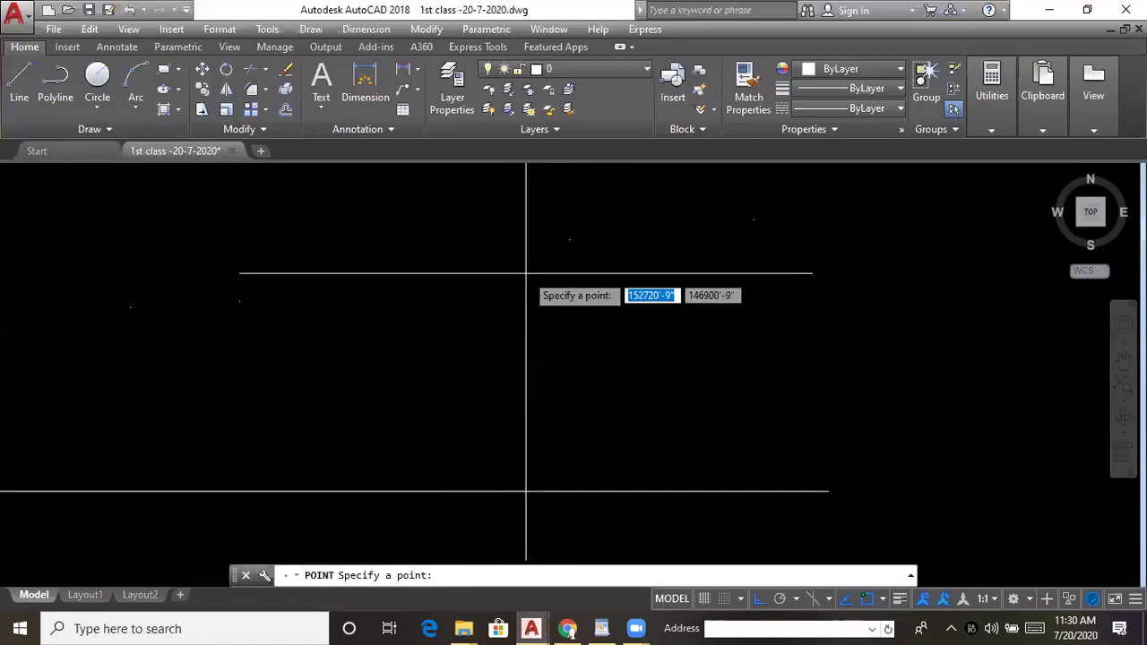
scroll(247, 297, "up", 3)
scroll(330, 328, "down", 3)
scroll(293, 174, "down", 3)
- Set the point style to a plus sign inside a square so the point objects display with that symbol
left_click(215, 29)
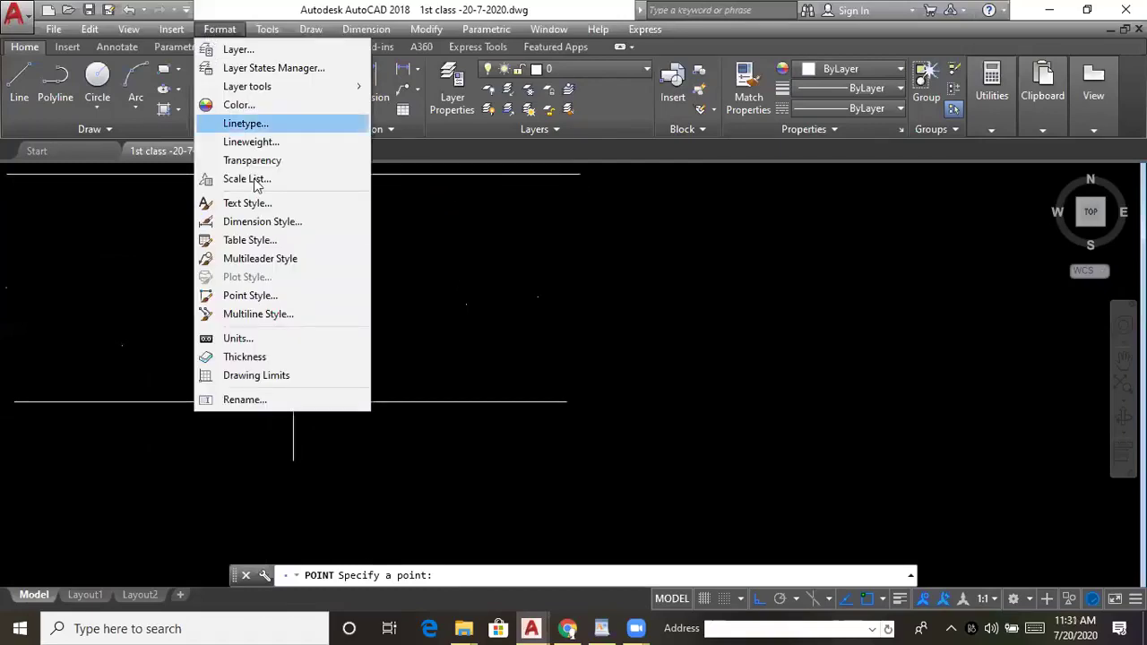
left_click(269, 296)
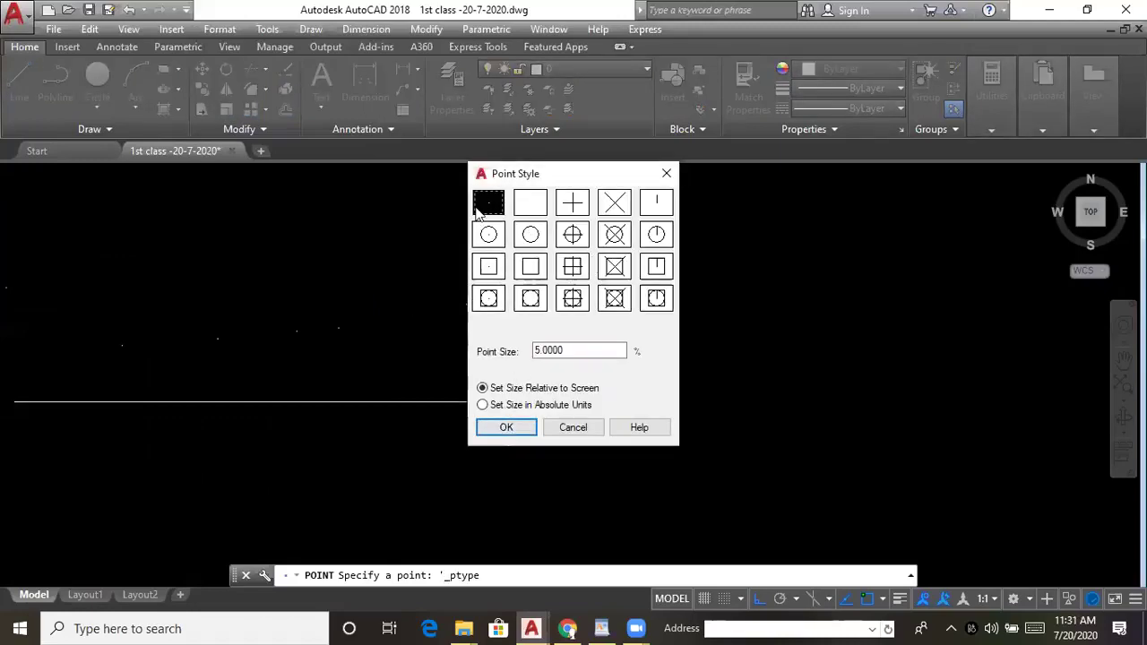
left_click(503, 428)
scroll(289, 323, "up", 2)
scroll(469, 466, "down", 2)
key("Escape")
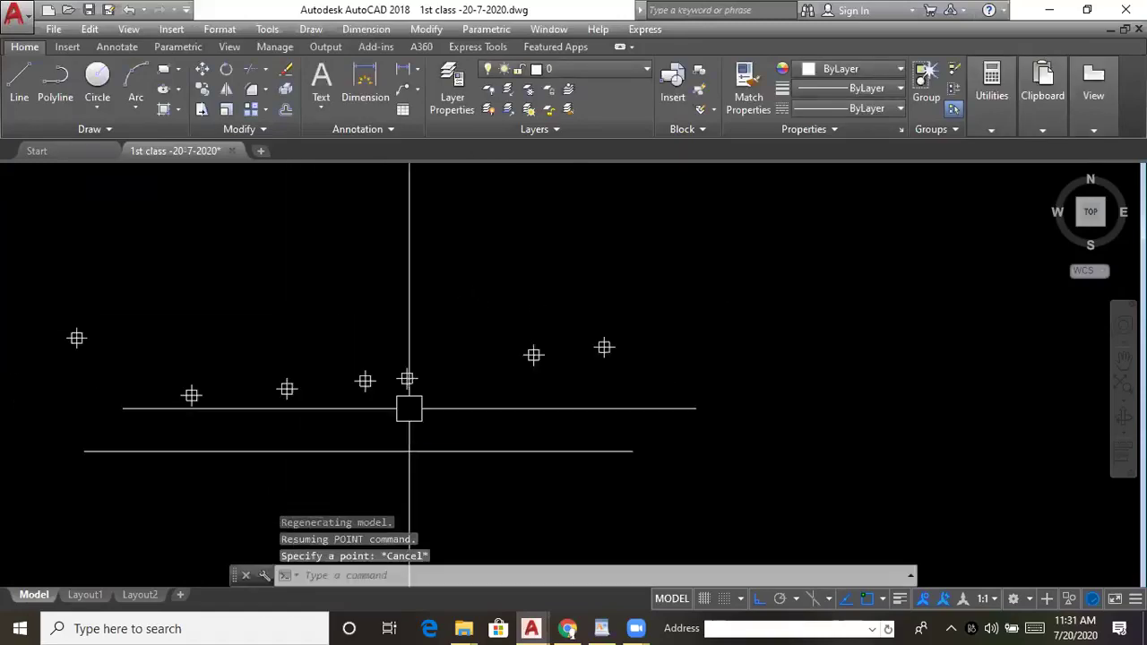
middle_click_drag(409, 409, 512, 364)
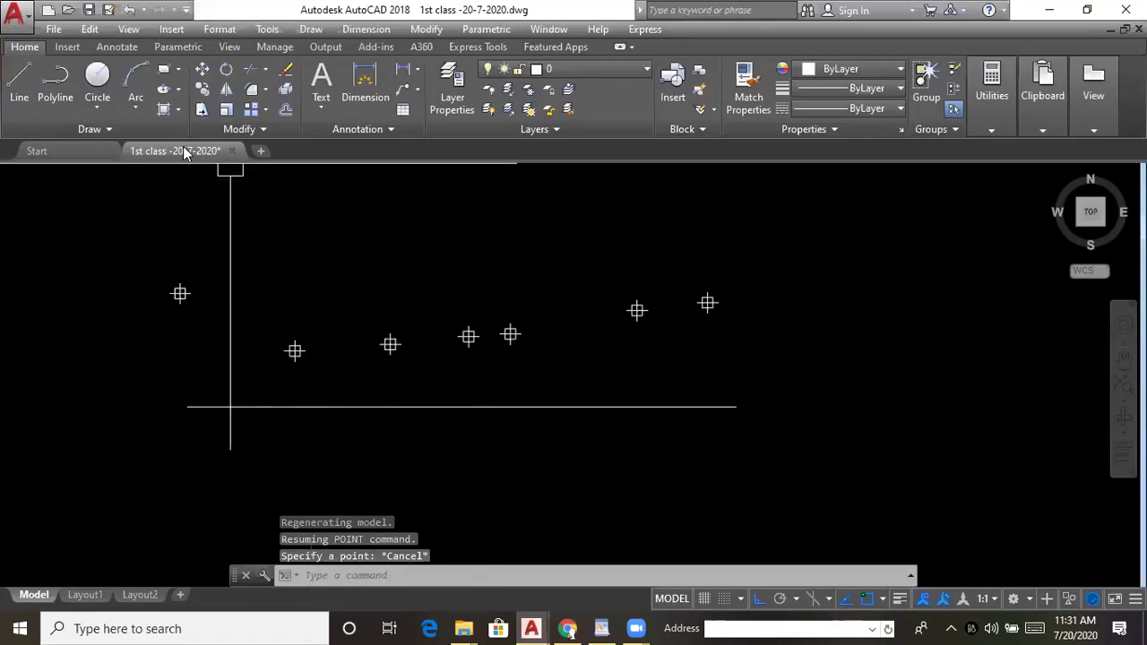
- Place eight more point objects in an arc above the existing points and down past the line's right end
left_click(109, 131)
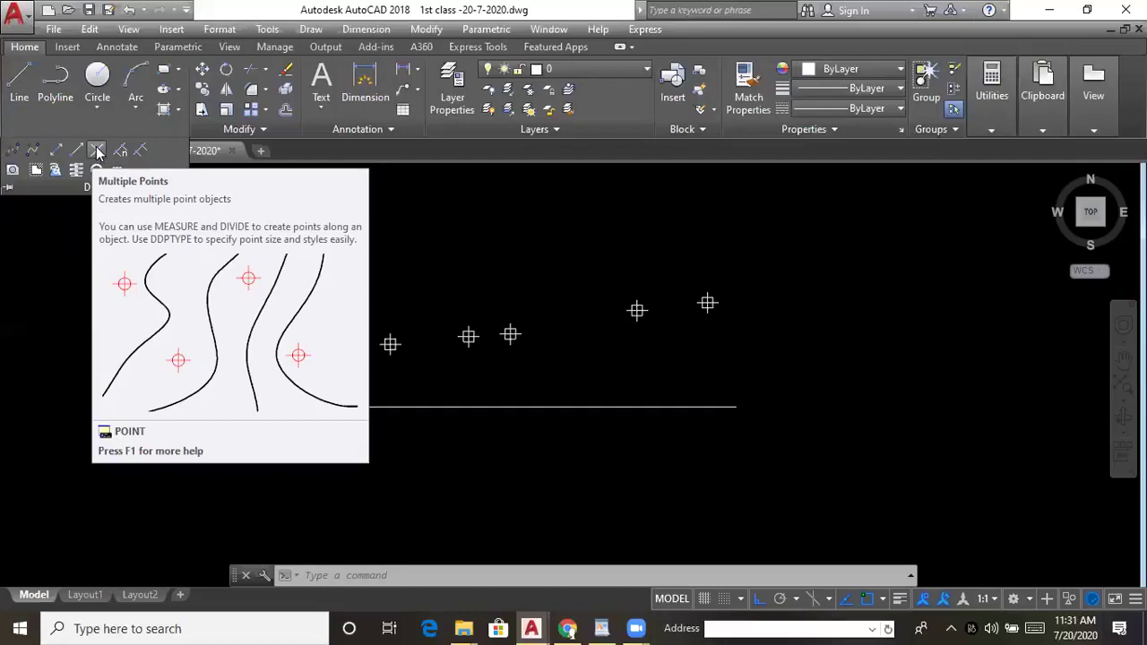
left_click(97, 152)
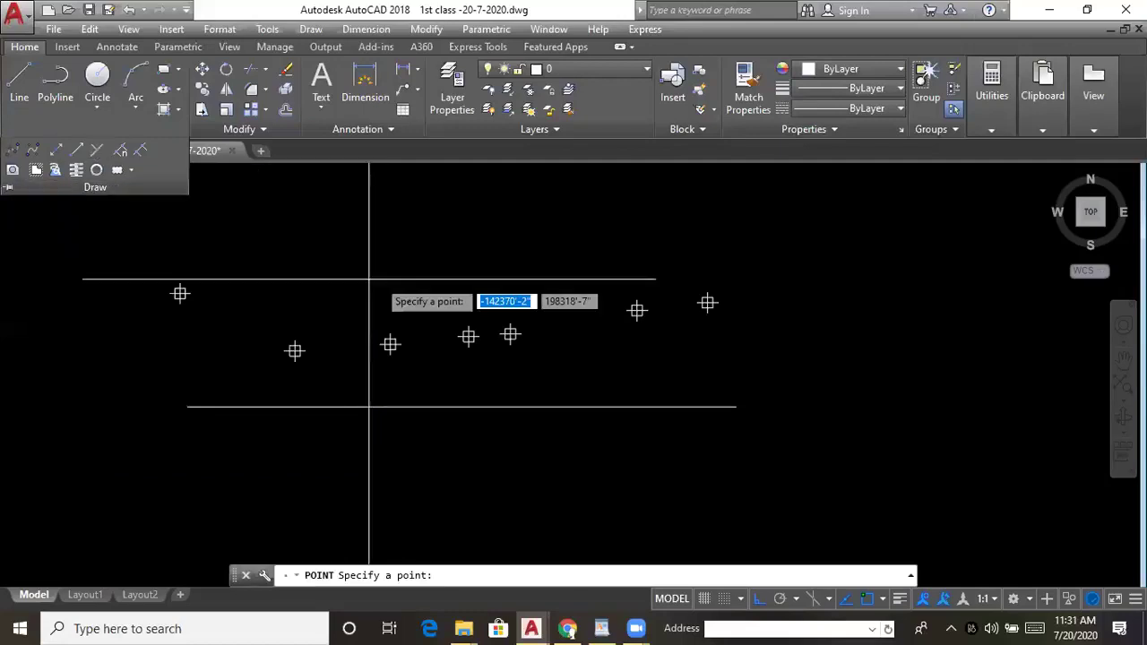
left_click(454, 256)
left_click(537, 251)
left_click(655, 235)
left_click(736, 224)
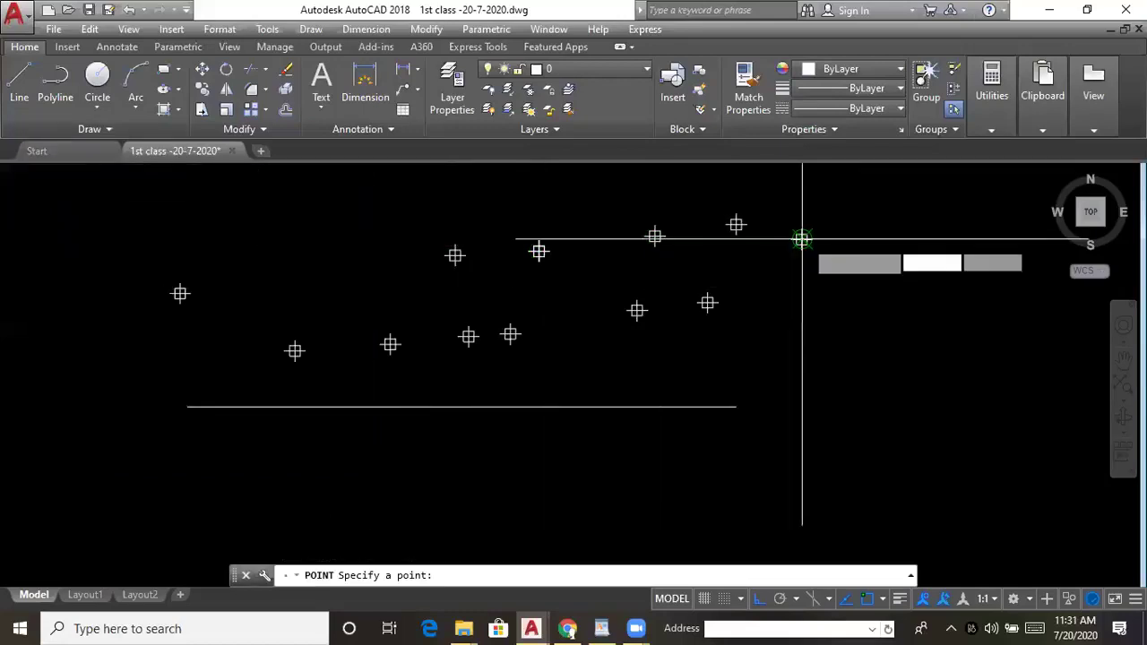
left_click(801, 239)
left_click(837, 308)
left_click(820, 385)
left_click(803, 444)
key("Escape")
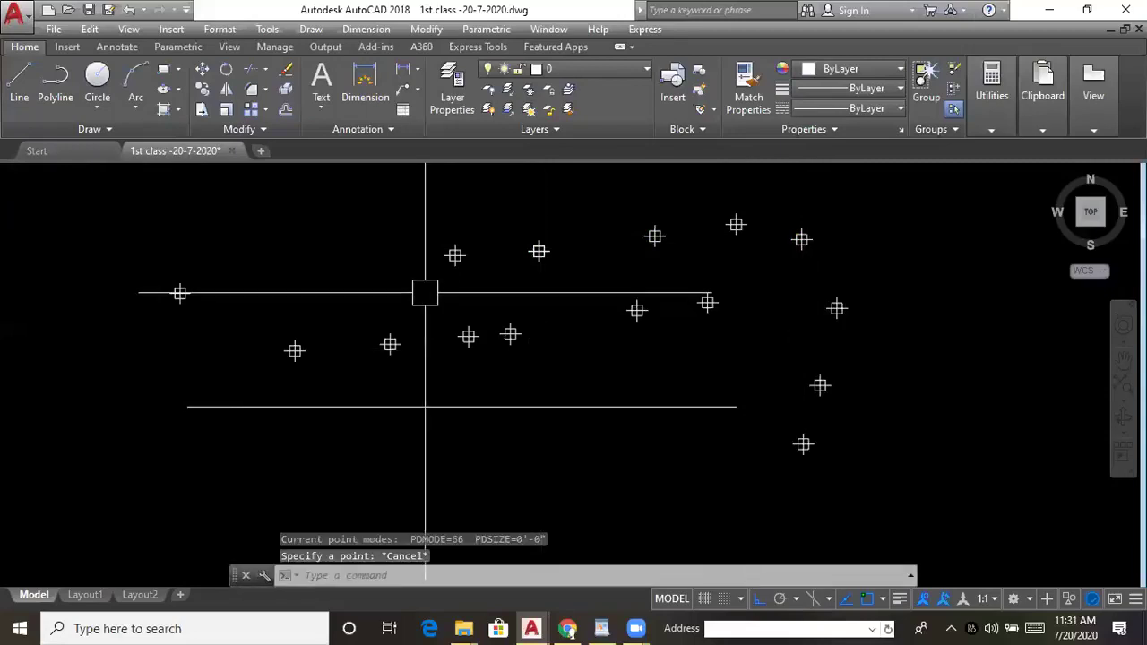
middle_click_drag(451, 318, 434, 324)
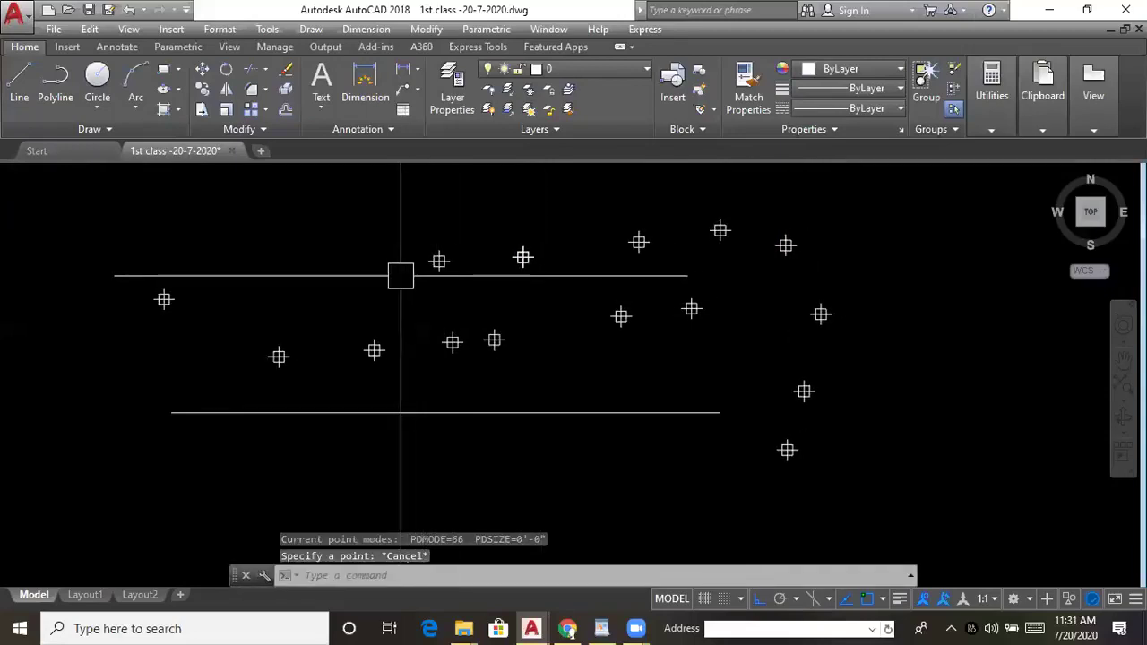
- Change the point style to a plus sign inside a combined circle and square
left_click(219, 30)
left_click(253, 297)
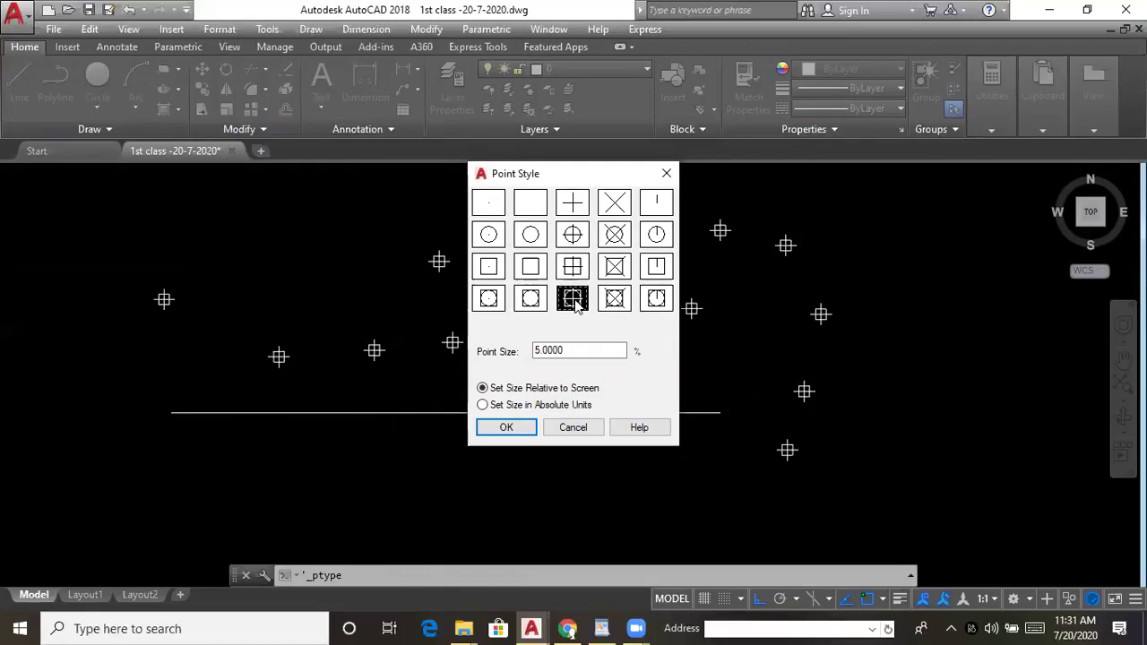
left_click(516, 435)
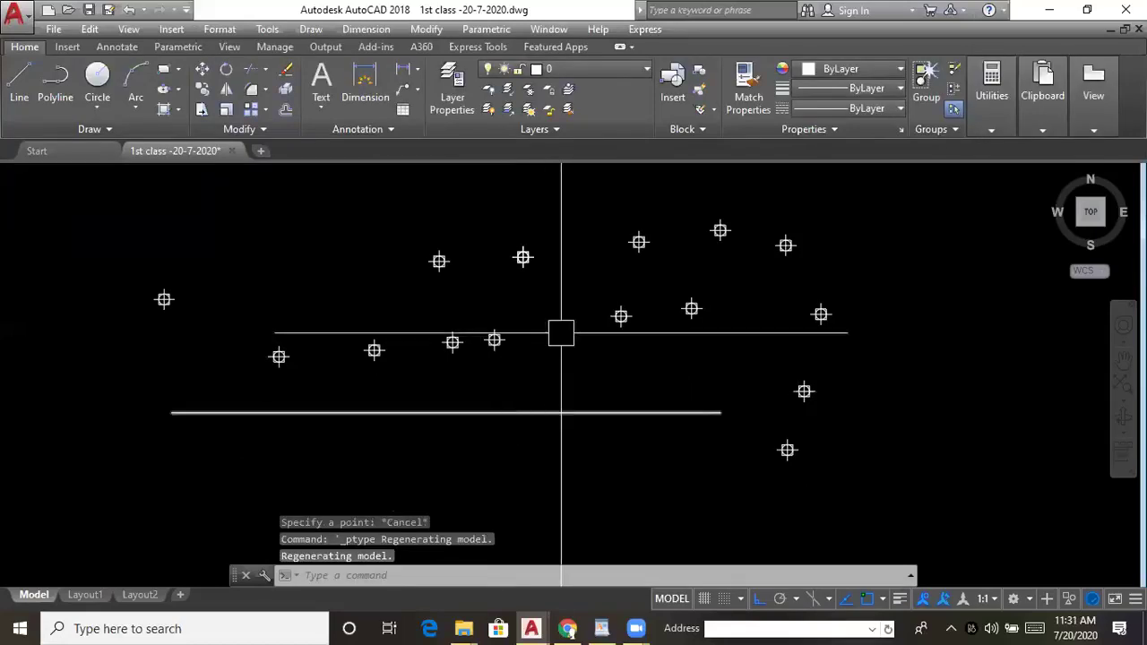
scroll(509, 340, "up", 2)
scroll(509, 318, "down", 3)
middle_click_drag(559, 290, 500, 283)
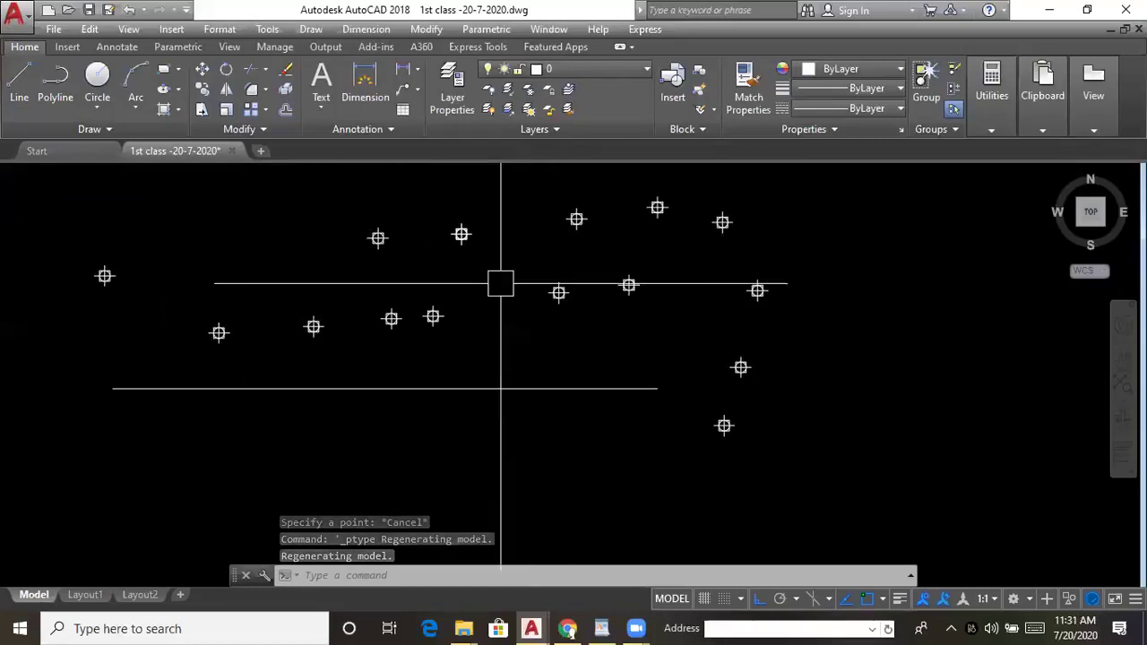
left_click(219, 29)
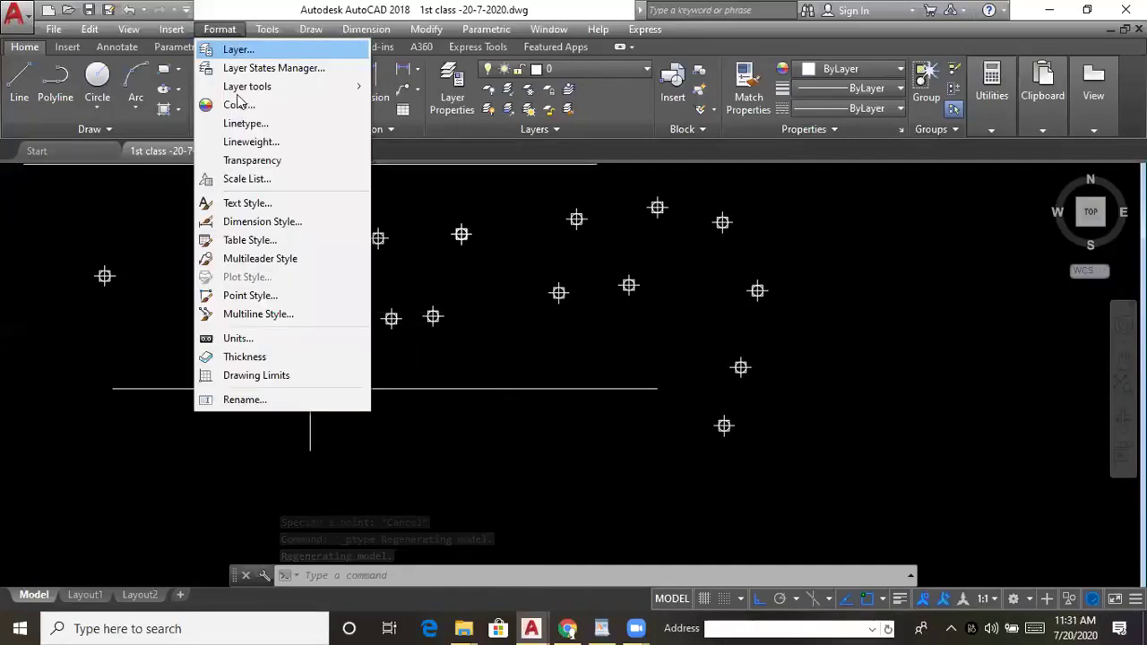
left_click(256, 242)
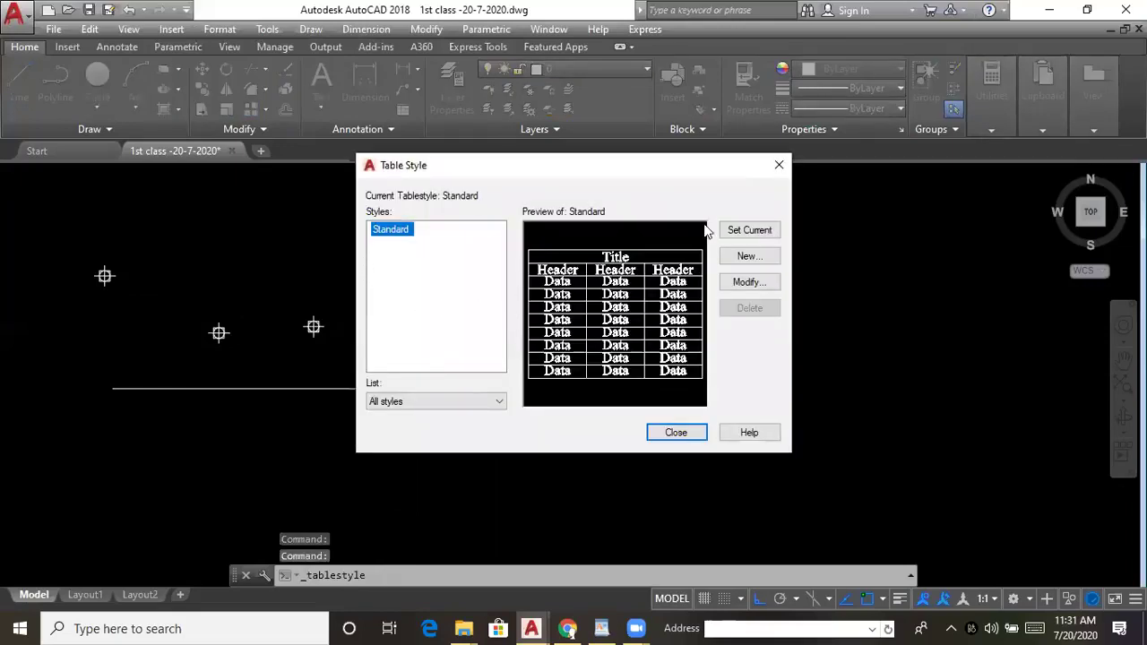
left_click(778, 167)
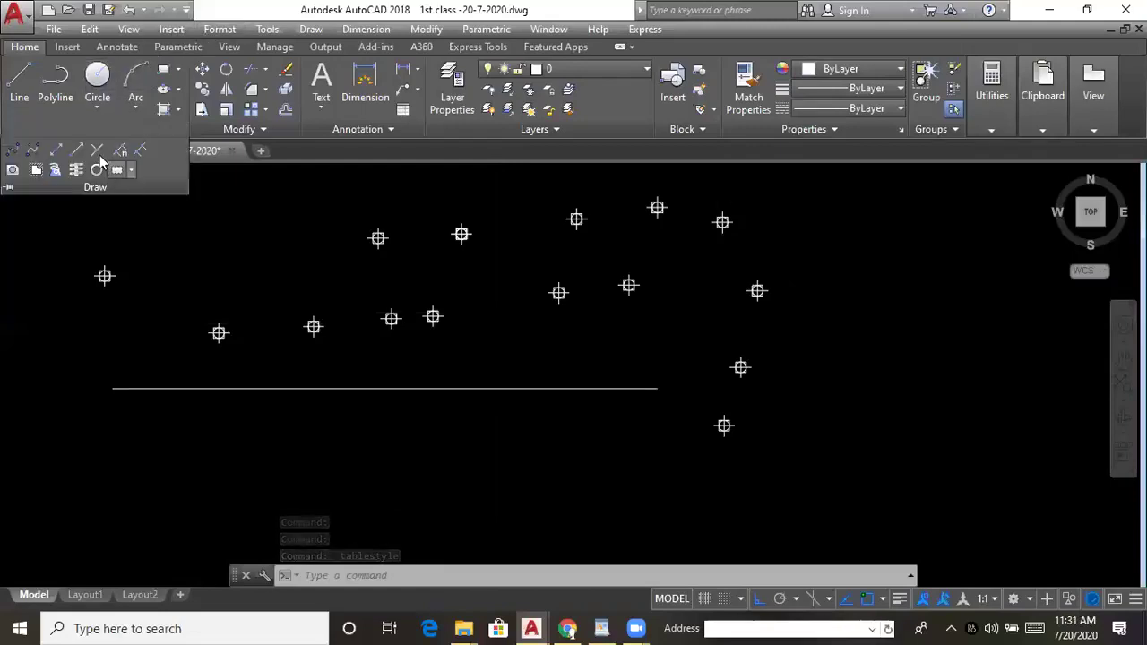
- Place four point objects in a row below the horizontal line with the Multiple Points tool
left_click(98, 151)
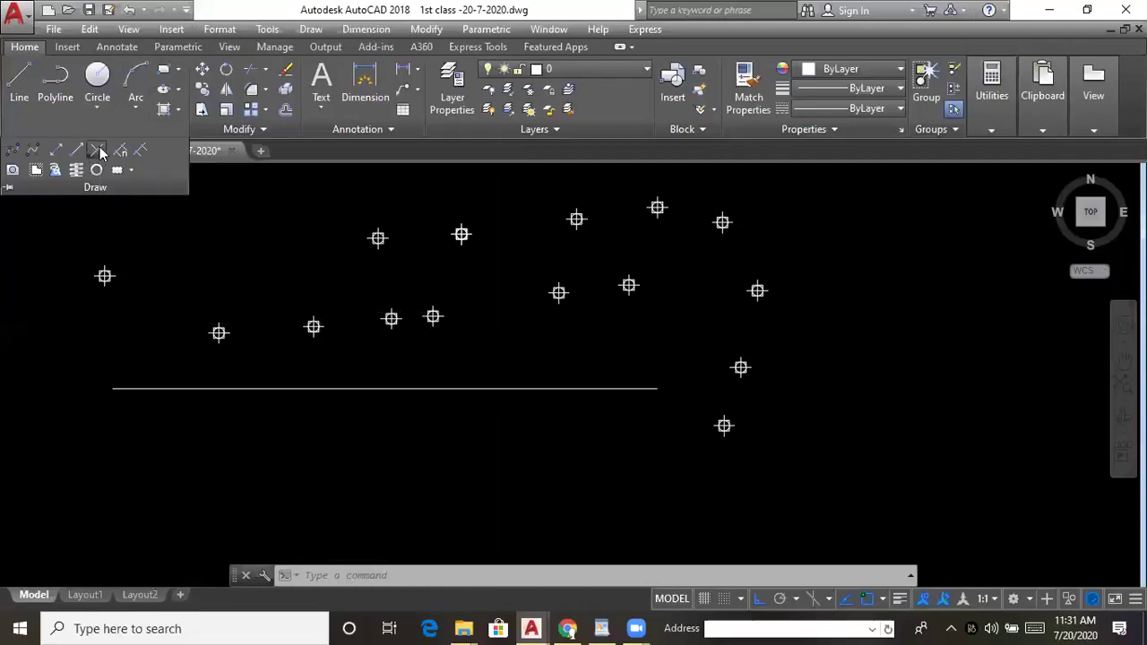
left_click(314, 481)
left_click(449, 467)
left_click(528, 467)
left_click(628, 475)
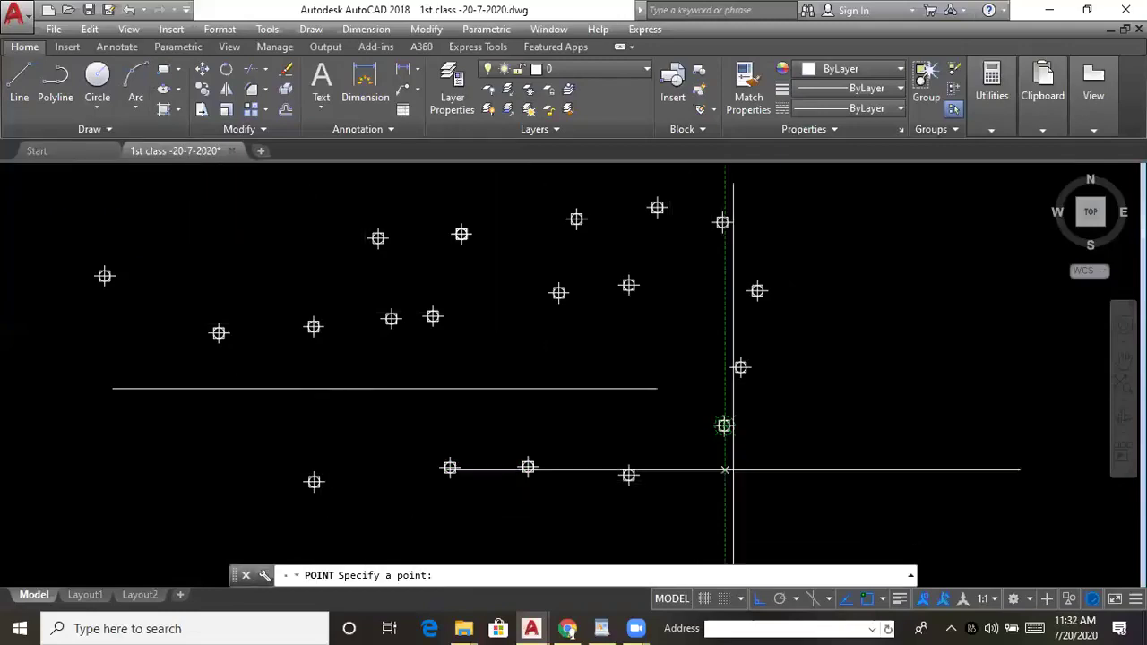
key("Escape")
middle_click_drag(583, 493, 599, 471)
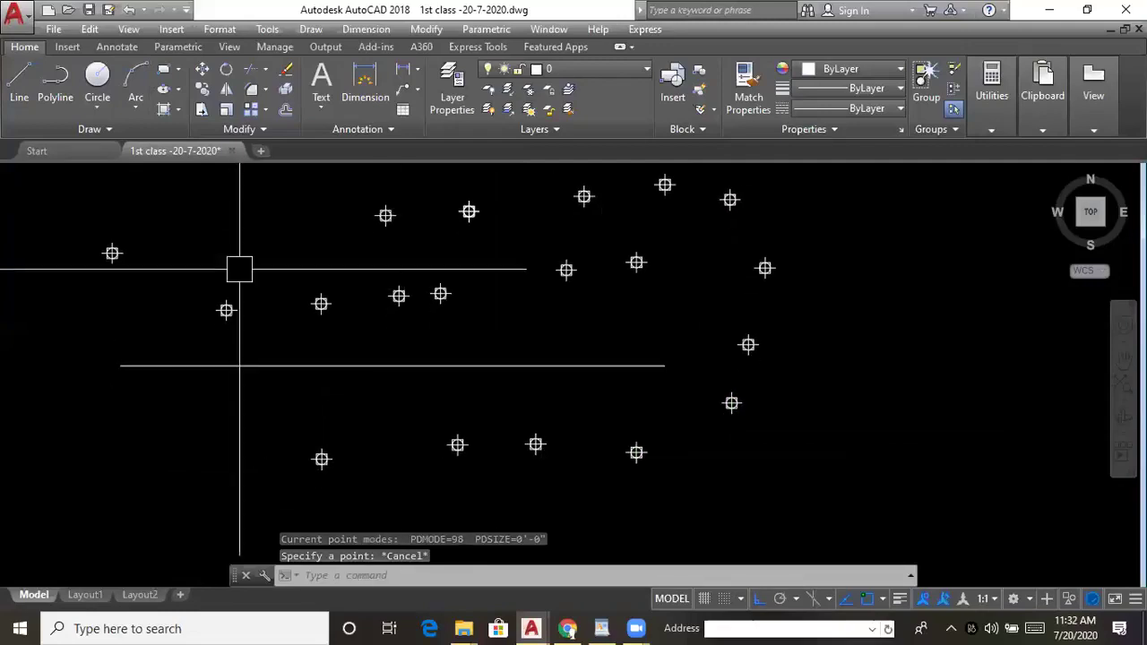
left_click(103, 131)
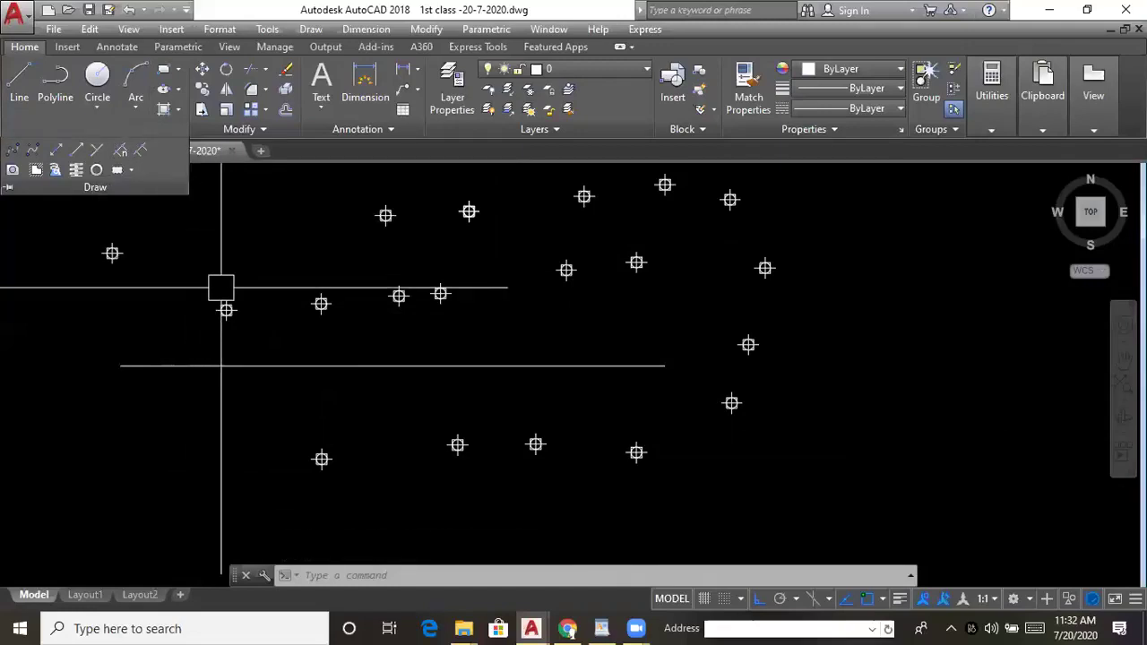
middle_click_drag(254, 282, 220, 282)
left_click(108, 131)
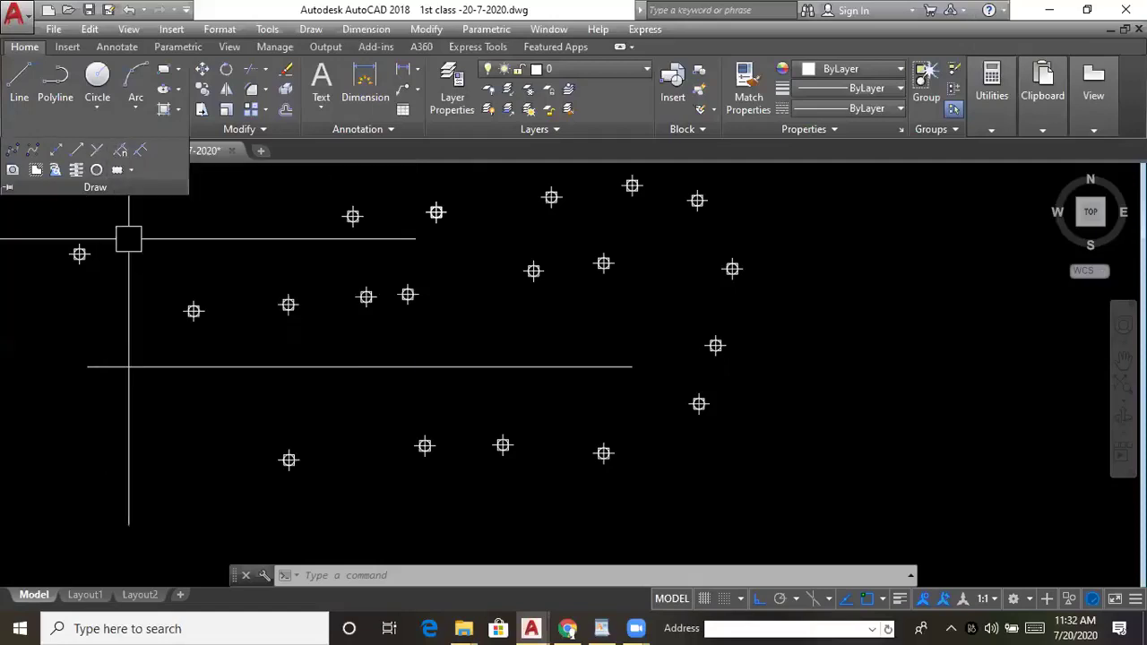
middle_click_drag(182, 343, 258, 336)
left_click(255, 358)
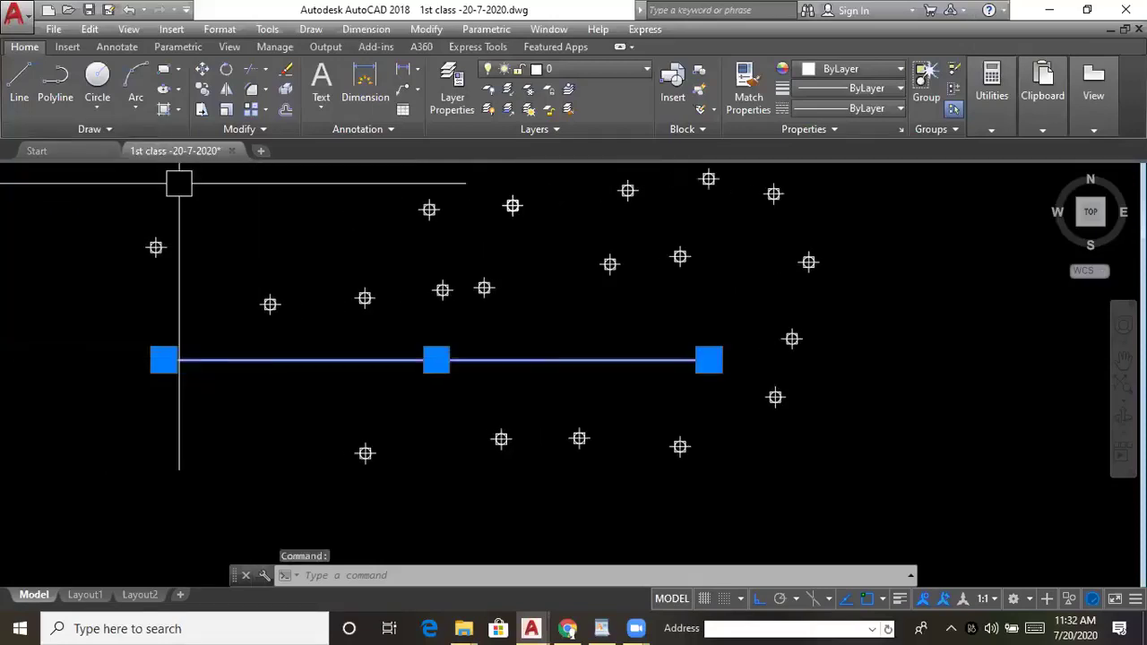
key("Escape")
left_click(105, 131)
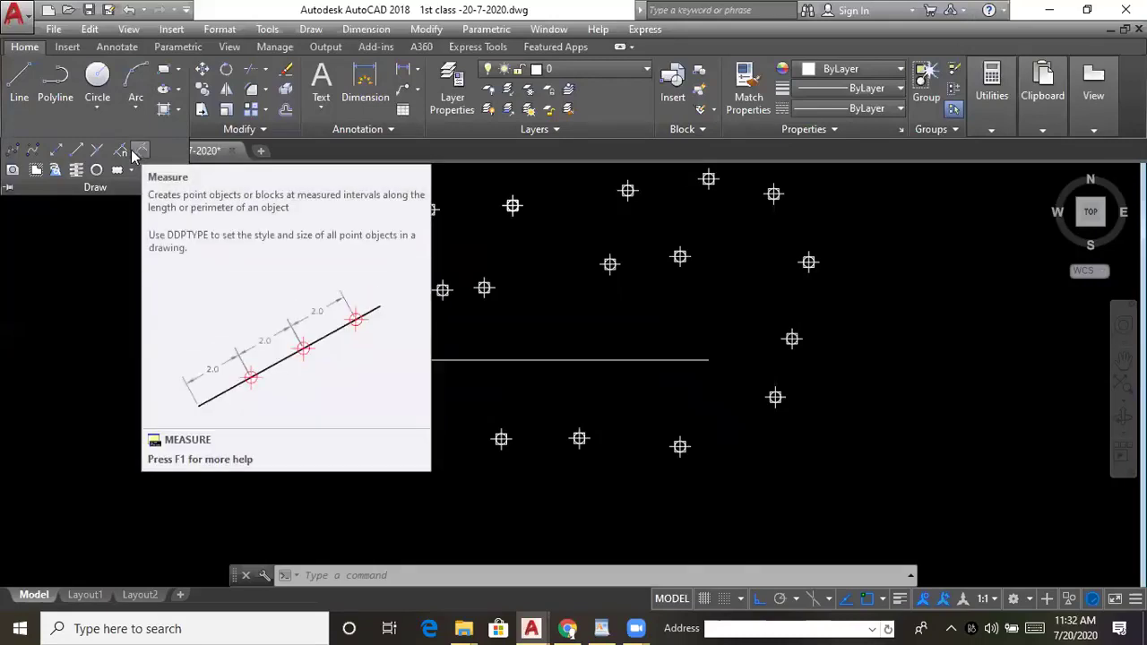
left_click(119, 152)
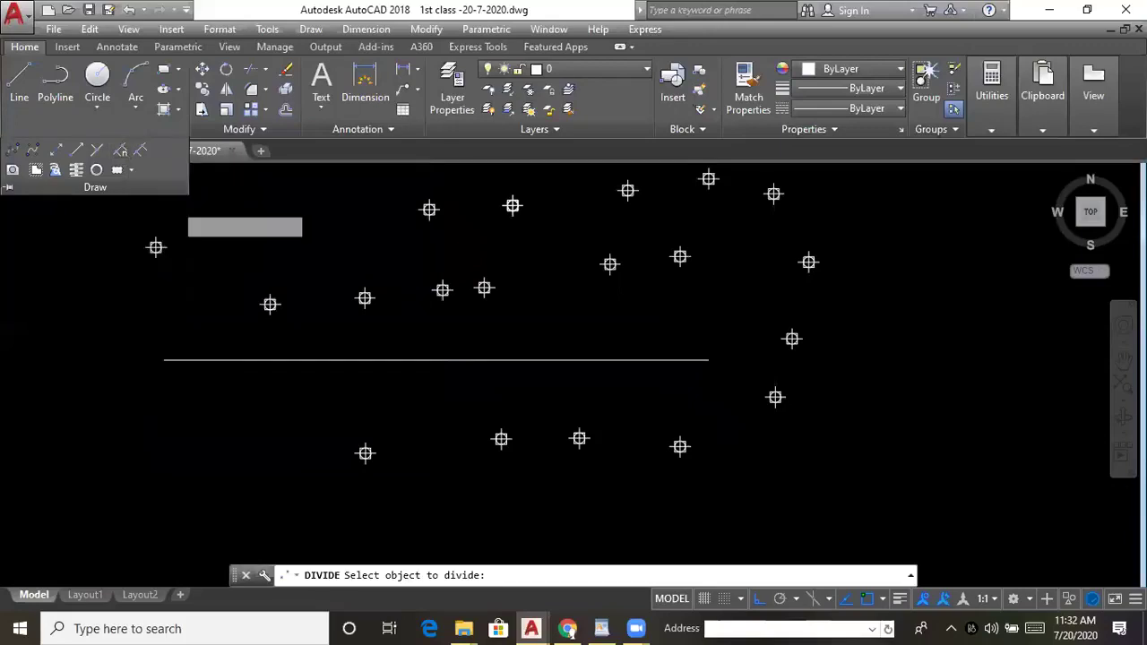
left_click(348, 368)
key("Escape")
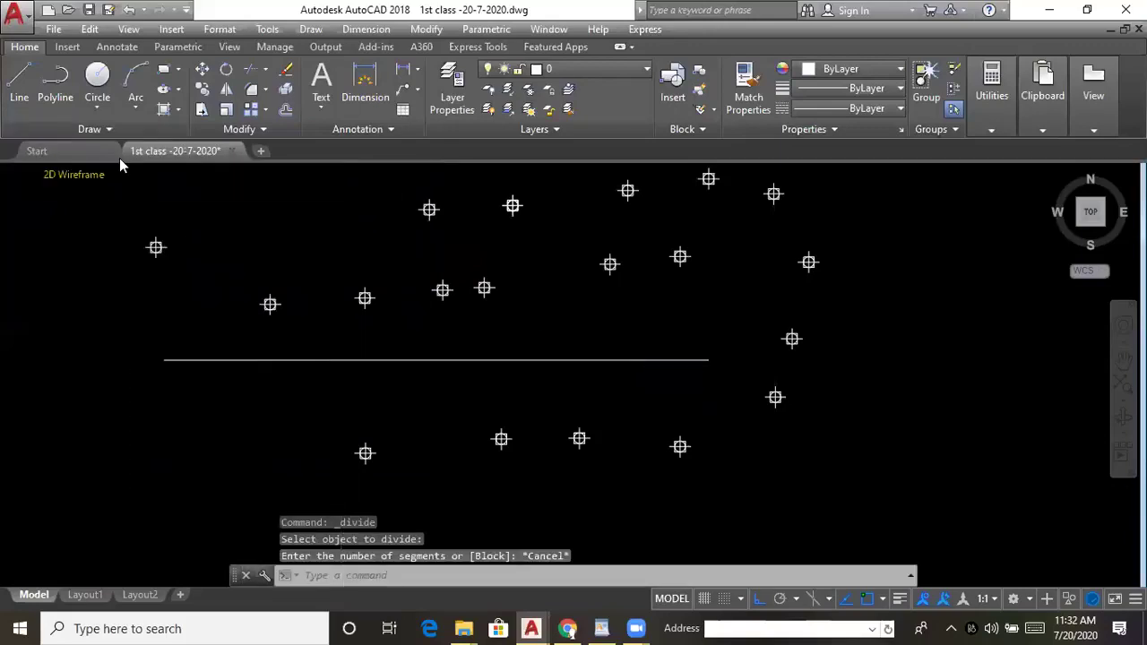
- Divide the horizontal line into 5 equal segments with point objects
left_click(115, 131)
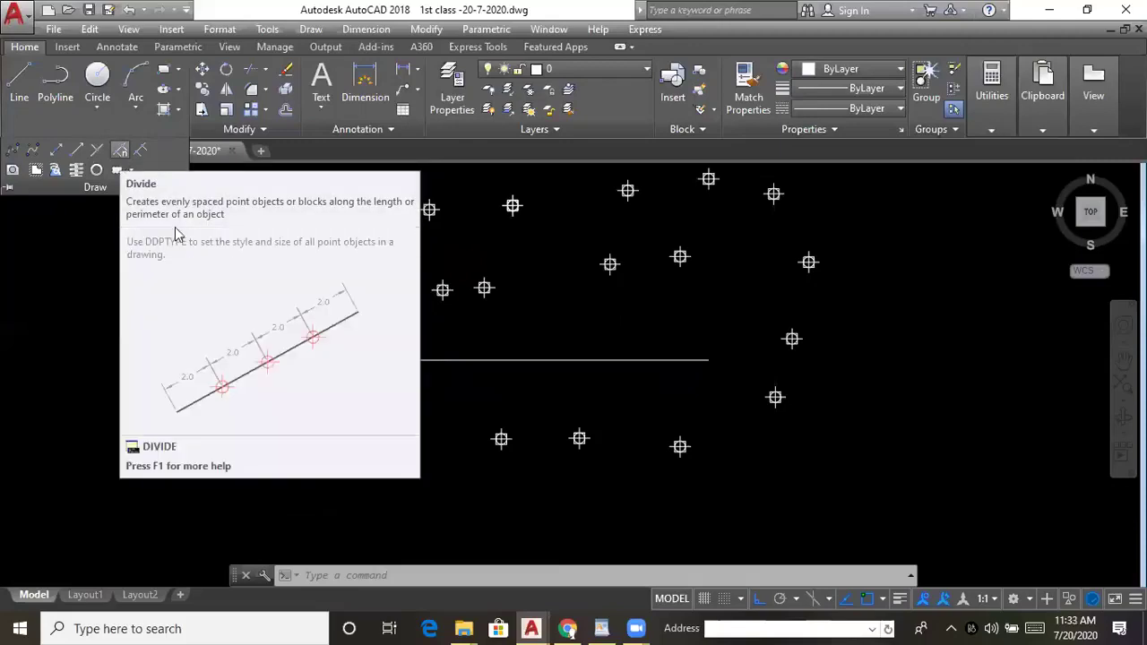
left_click(121, 130)
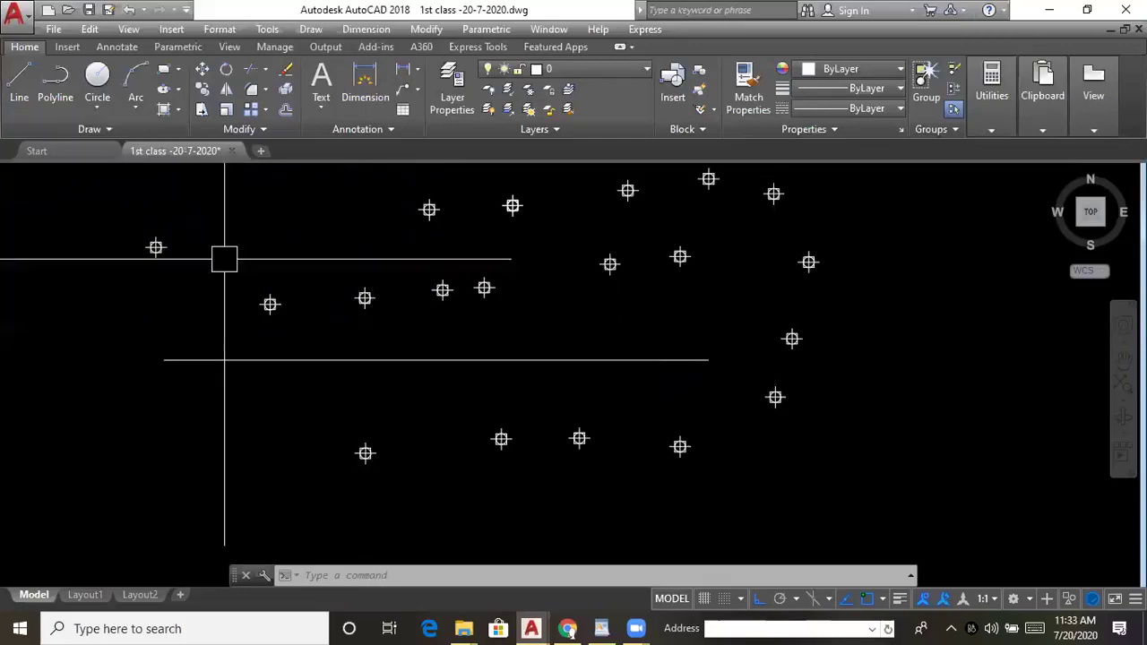
left_click(95, 129)
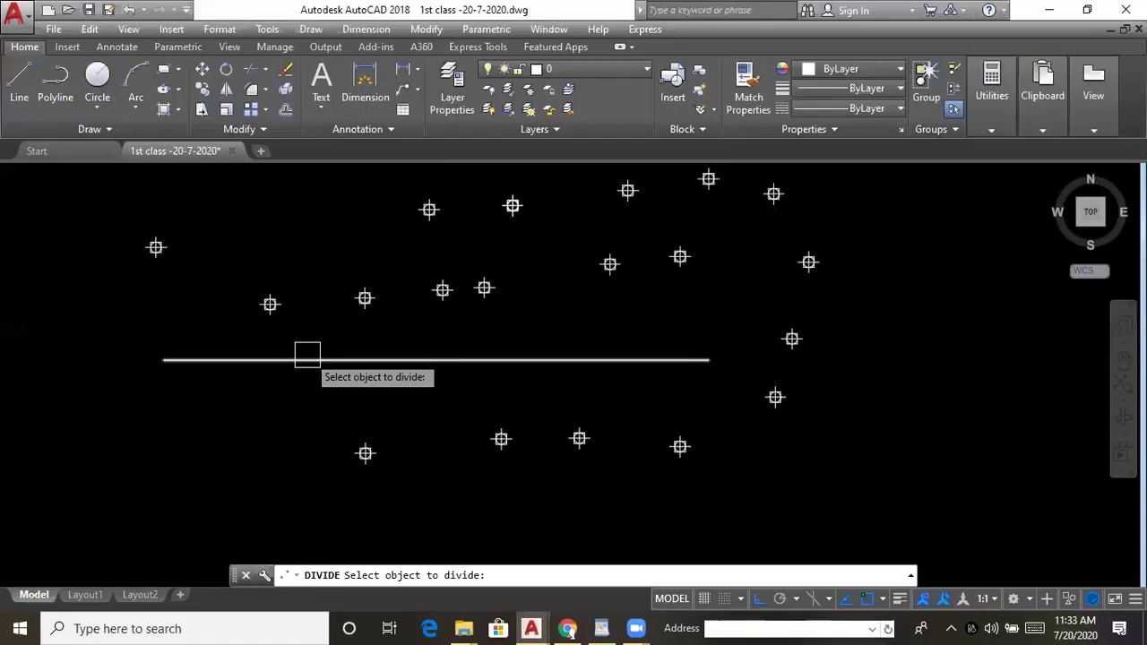
left_click(308, 354)
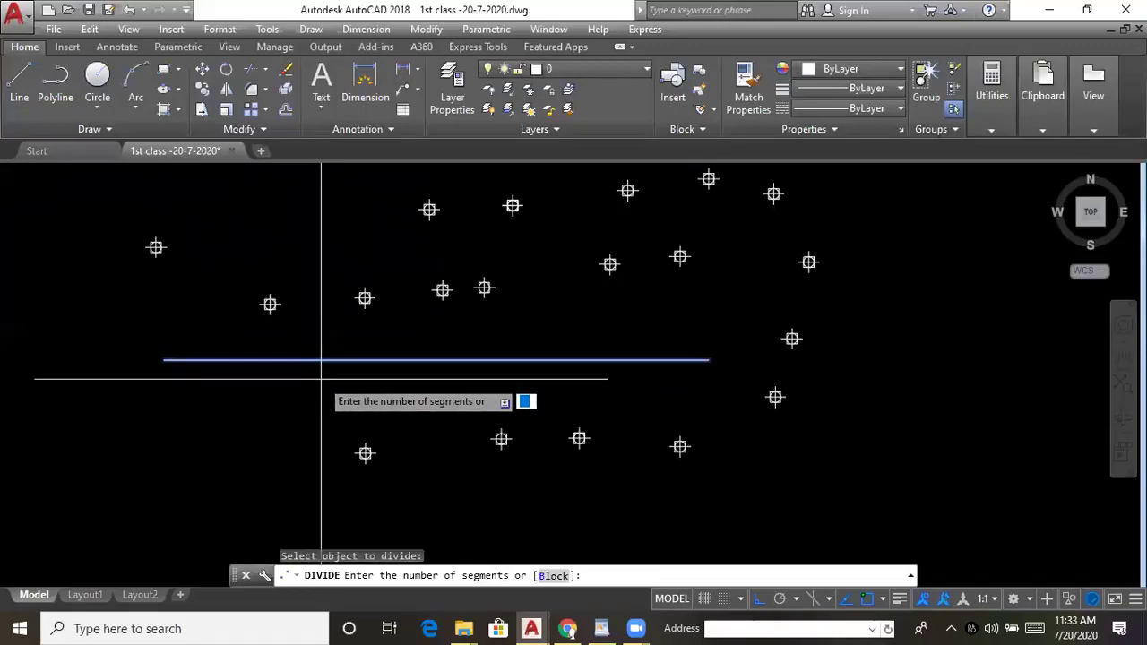
type("5")
key("Return")
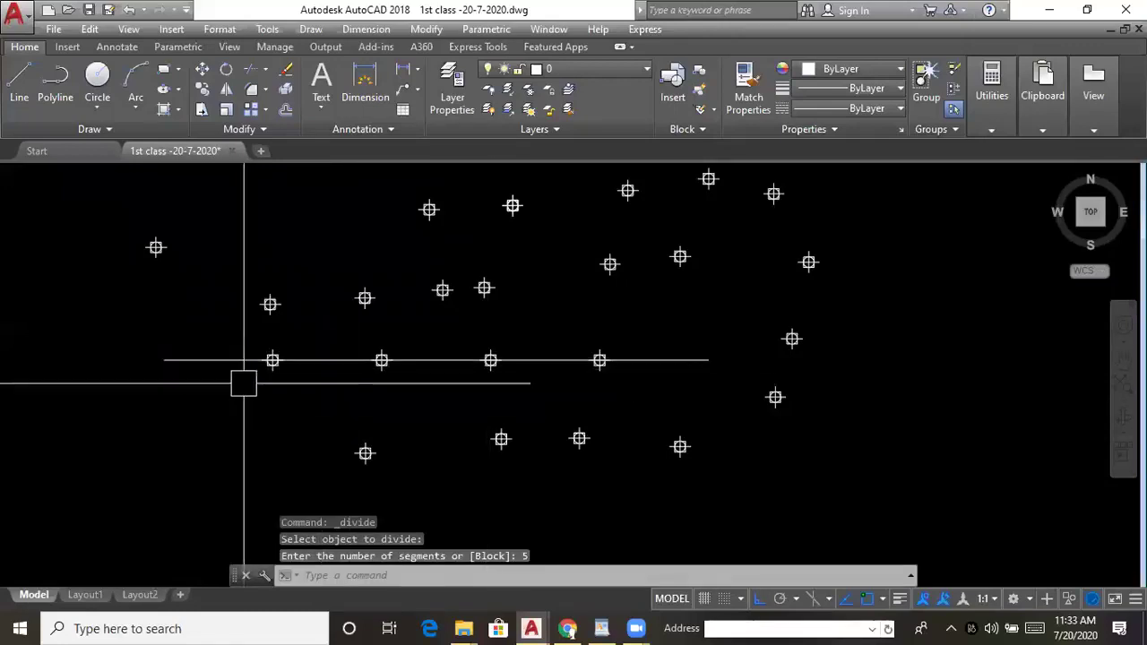
left_click(620, 360)
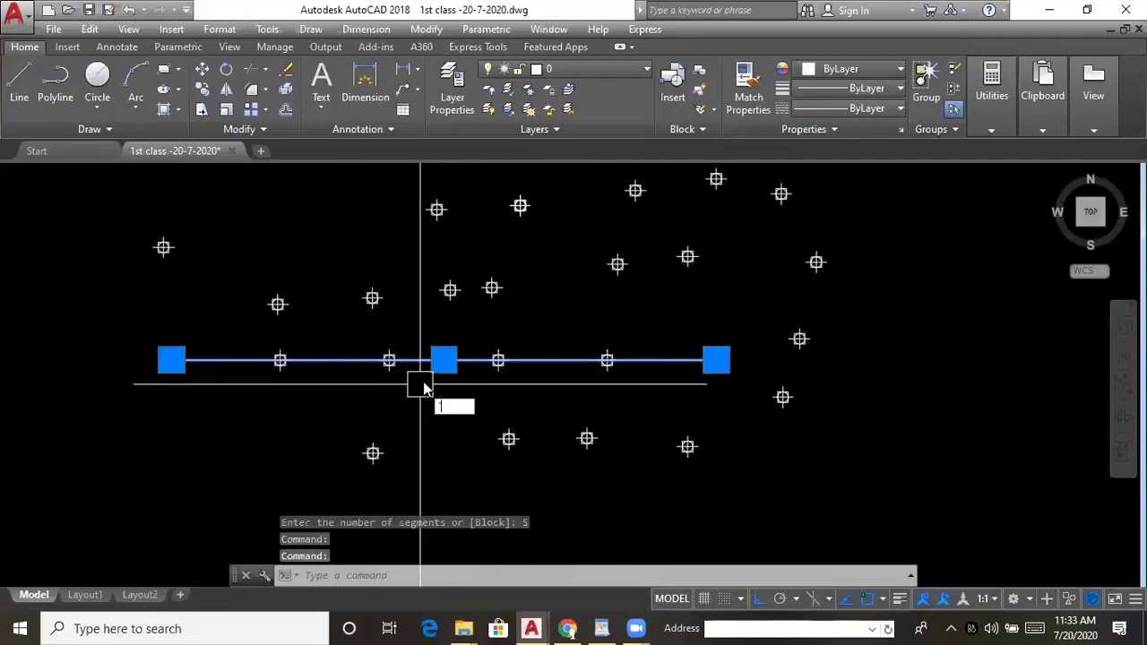
key("Escape")
key("Escape")
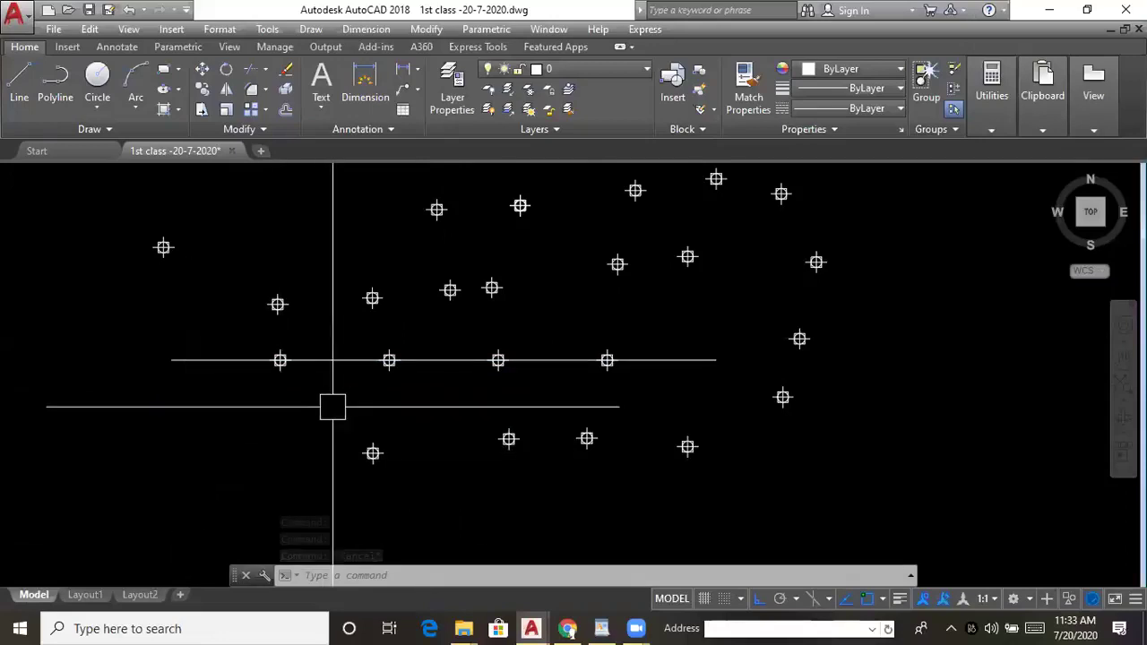
key("Escape")
key("Escape")
- Draw a horizontal line below the lower row of four point objects
middle_click_drag(435, 376, 406, 338)
type("l")
key("Return")
middle_click_drag(444, 431, 400, 379)
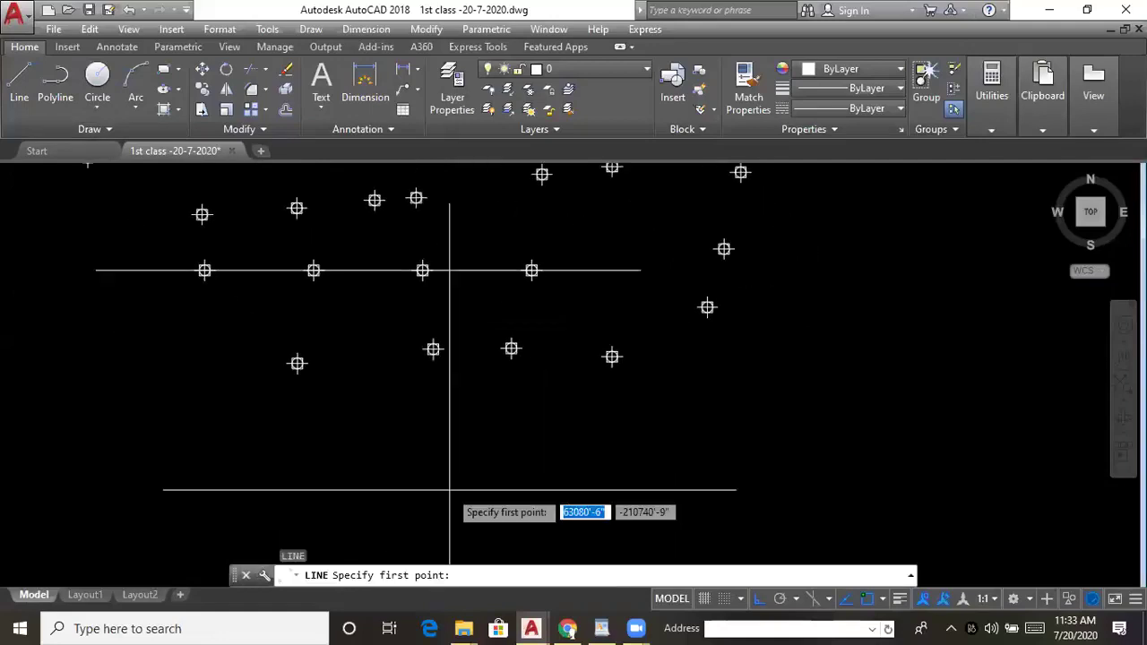
left_click(448, 490)
left_click(797, 523)
key("Escape")
middle_click_drag(722, 480, 641, 356)
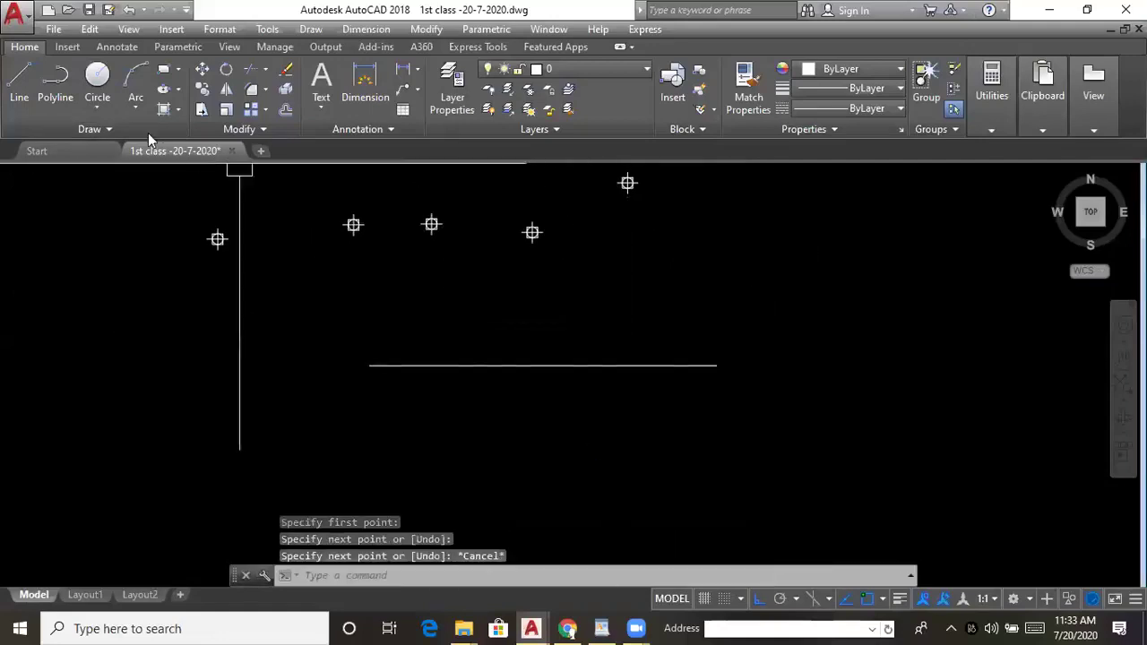
- Divide the new line below the four points into 6 equal segments with point objects
left_click(107, 125)
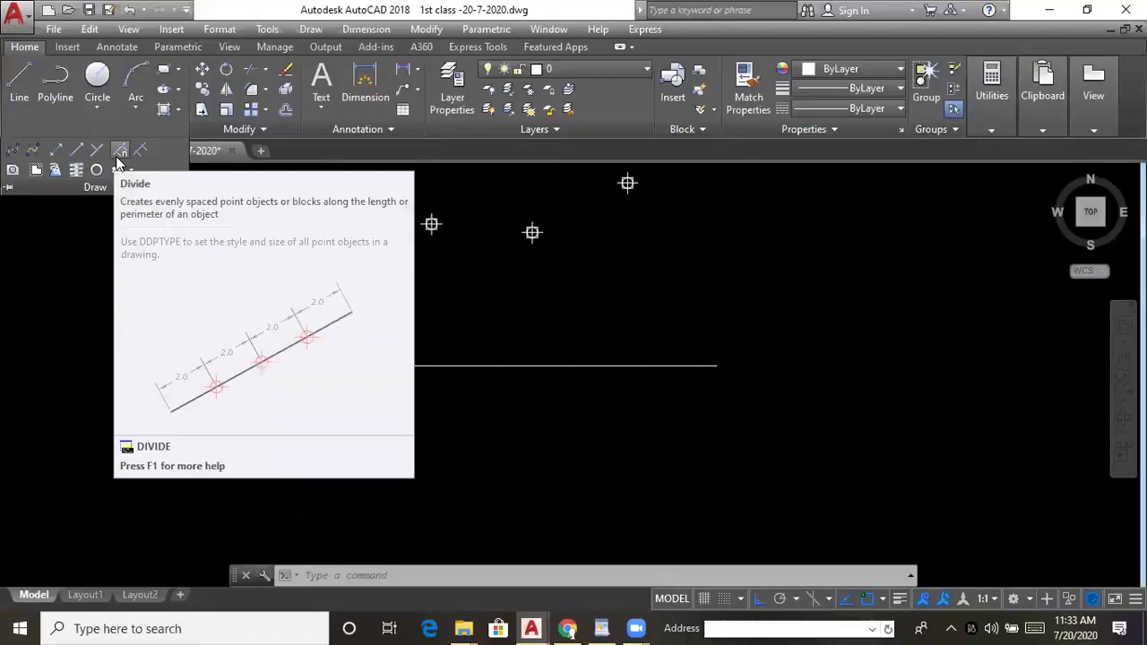
left_click(119, 152)
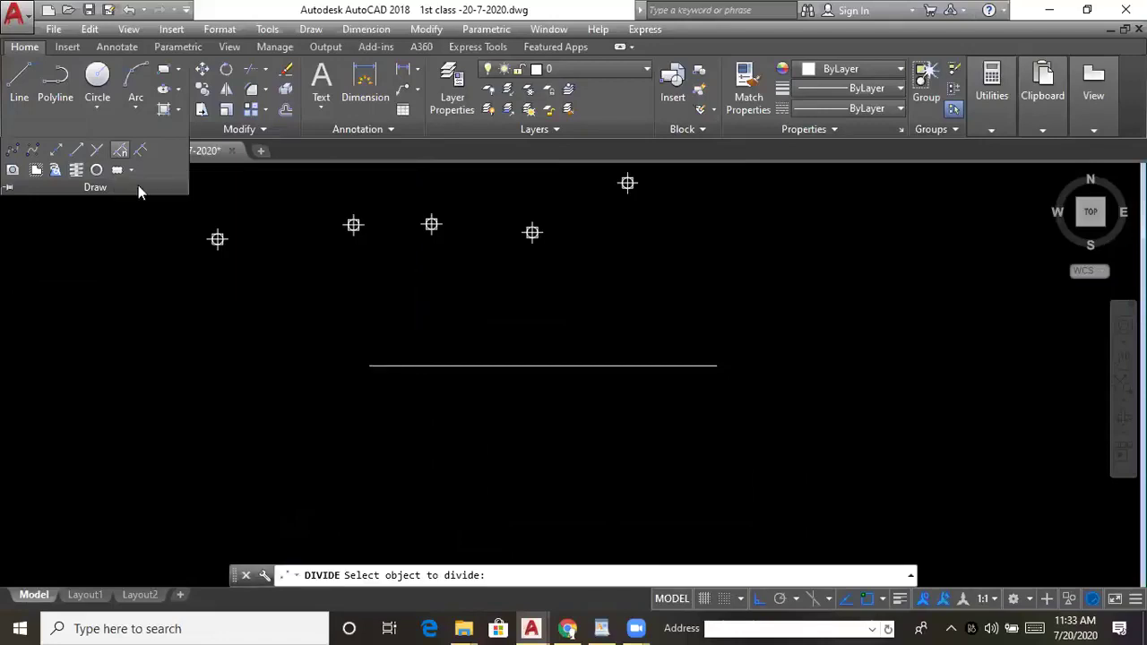
left_click(463, 363)
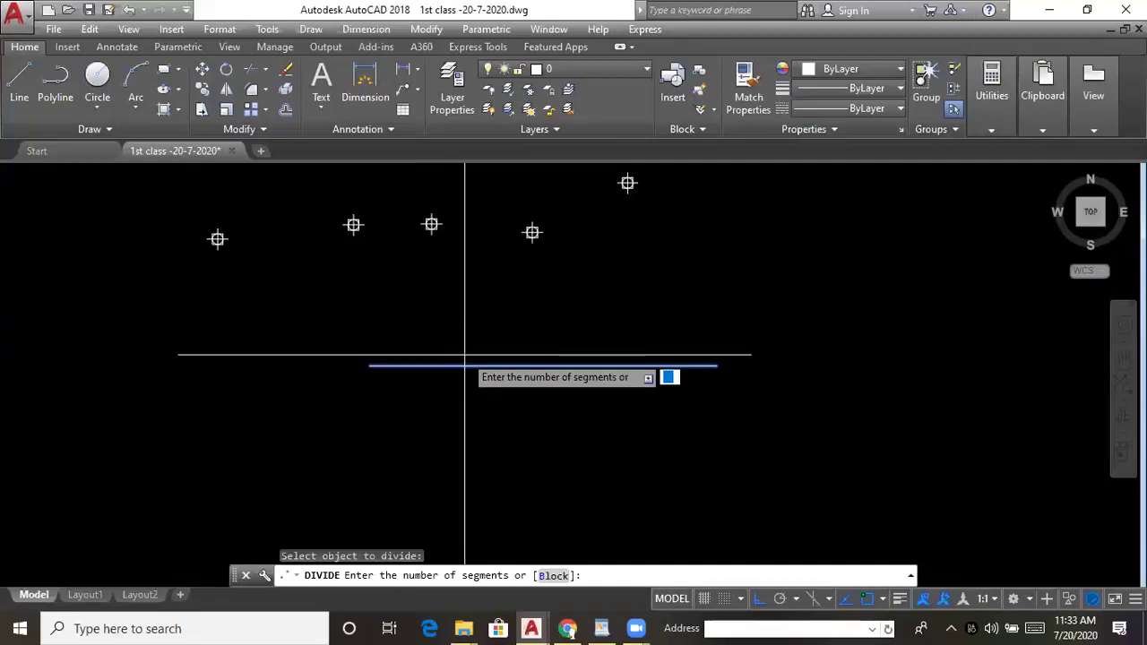
type("6")
key("Return")
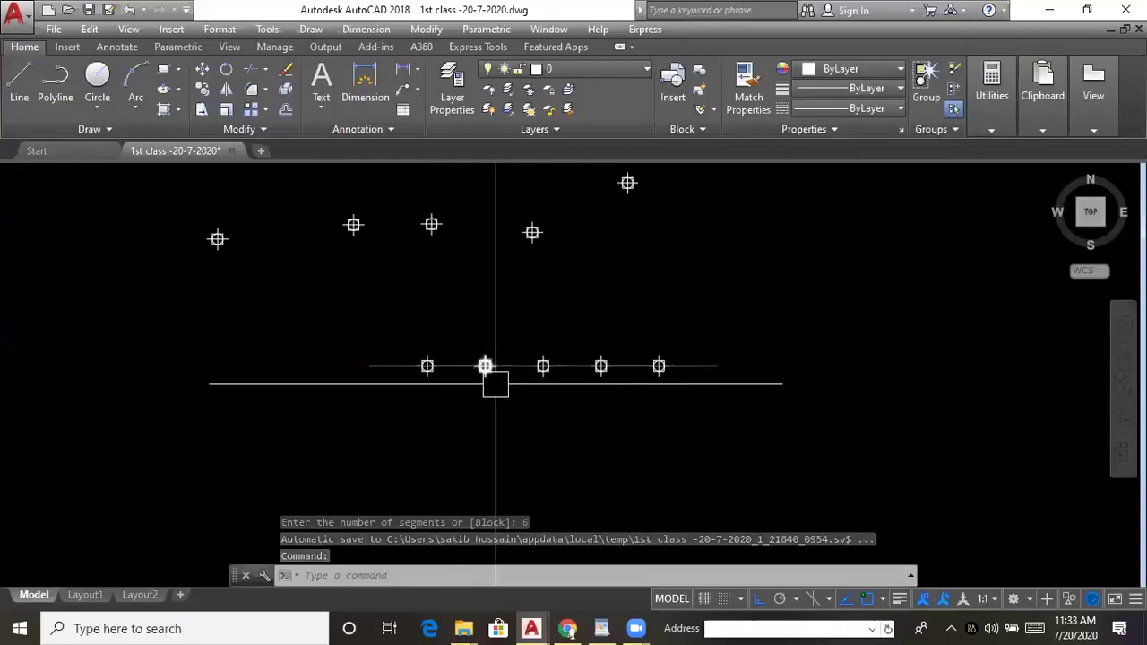
middle_click_drag(559, 378, 545, 382)
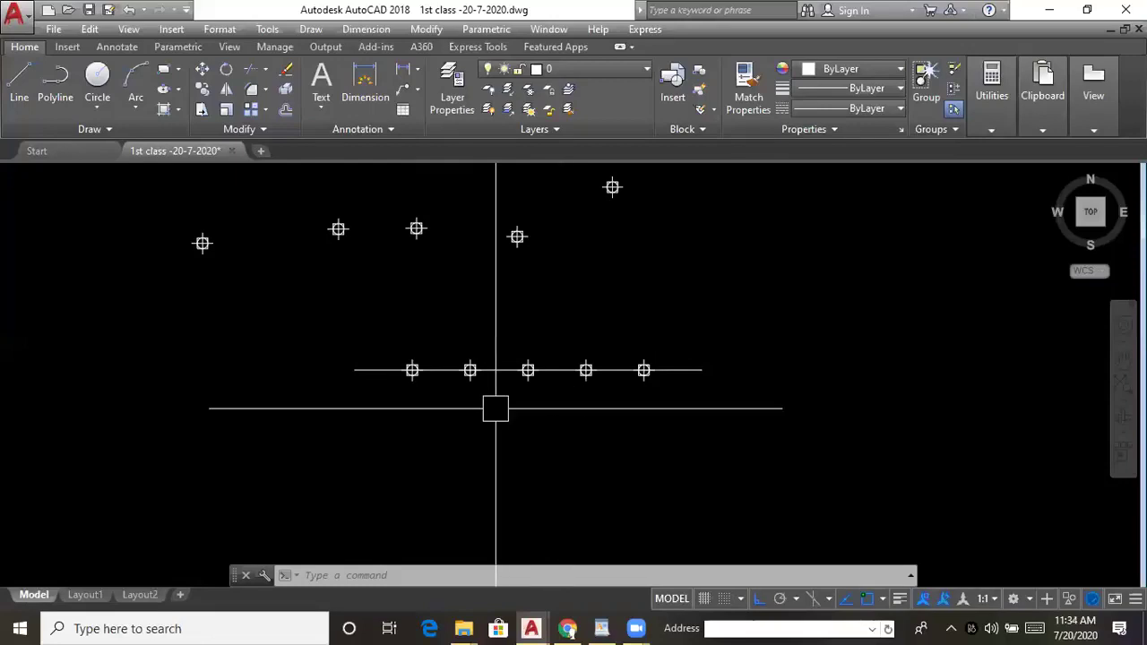
- Draw another horizontal line of similar length below the line divided into 6 segments
type("l")
key("Return")
left_click(391, 482)
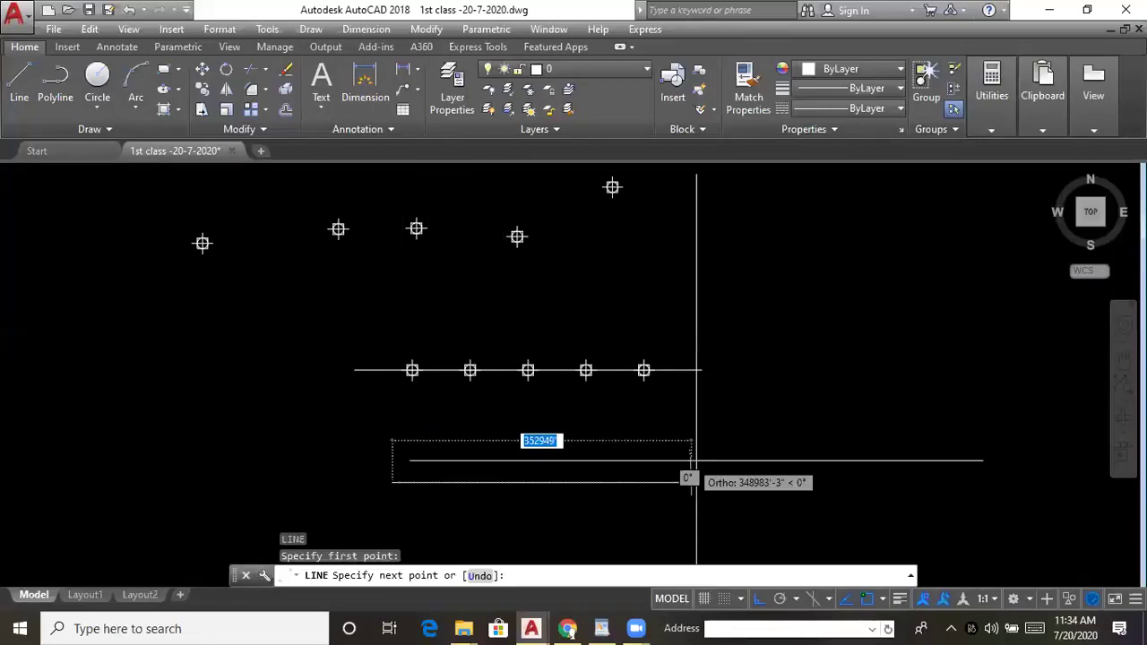
left_click(717, 482)
key("Escape")
middle_click_drag(510, 452, 463, 390)
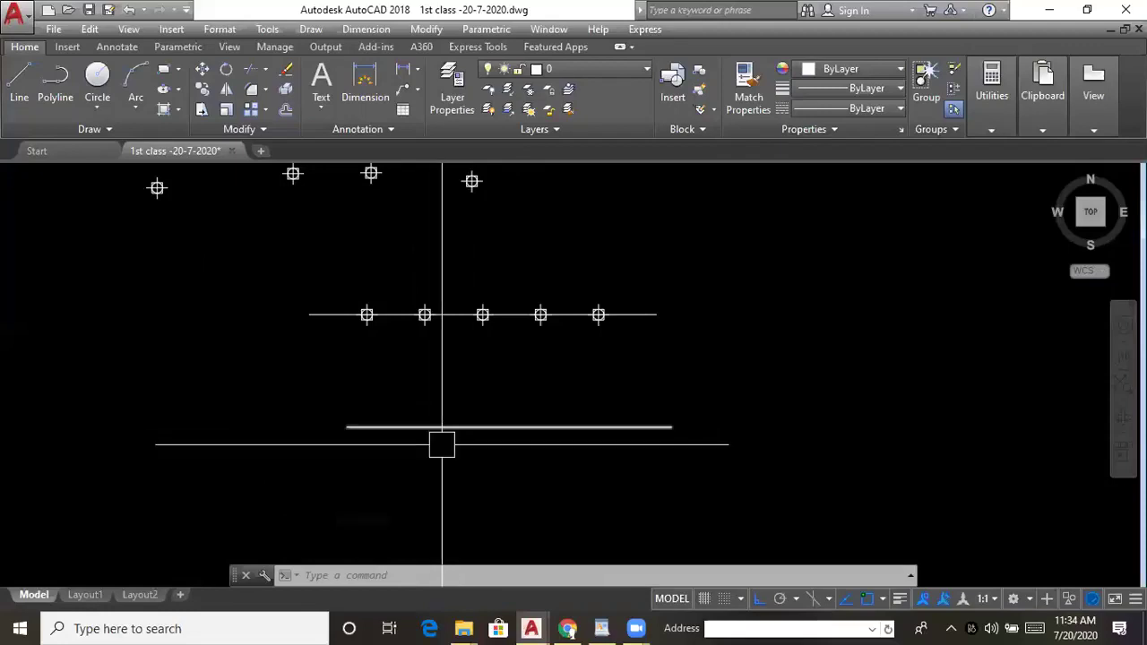
middle_click_drag(452, 438, 430, 402)
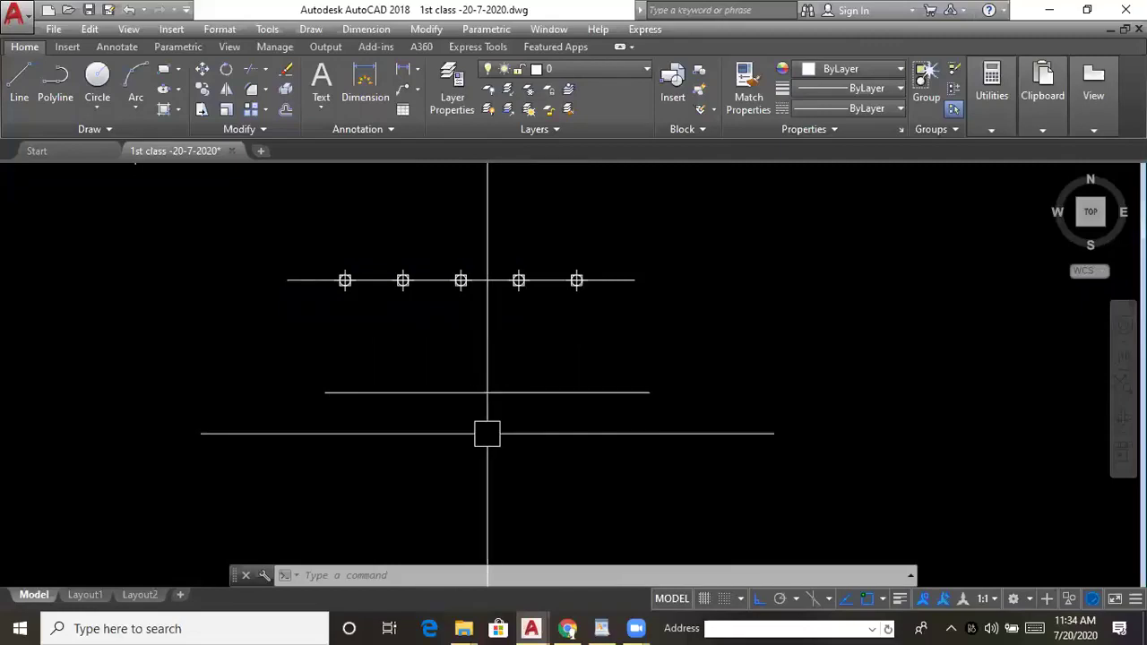
- Run the Divide command on the undivided lowest line to split it into 6 equal segments
type("div")
key("Return")
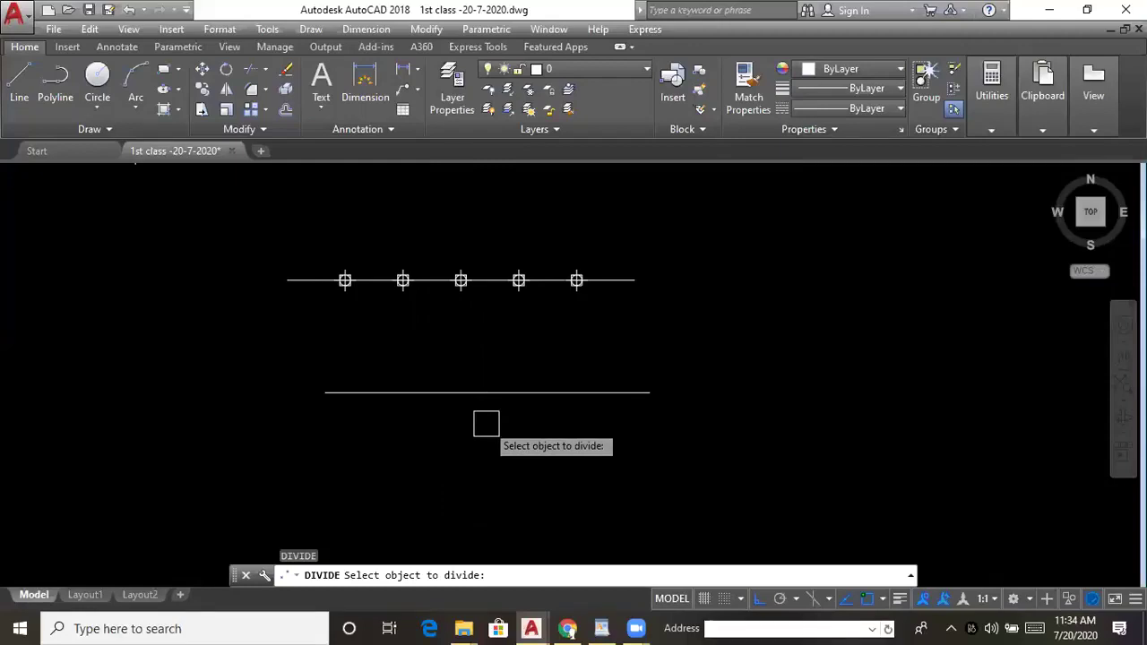
left_click(484, 392)
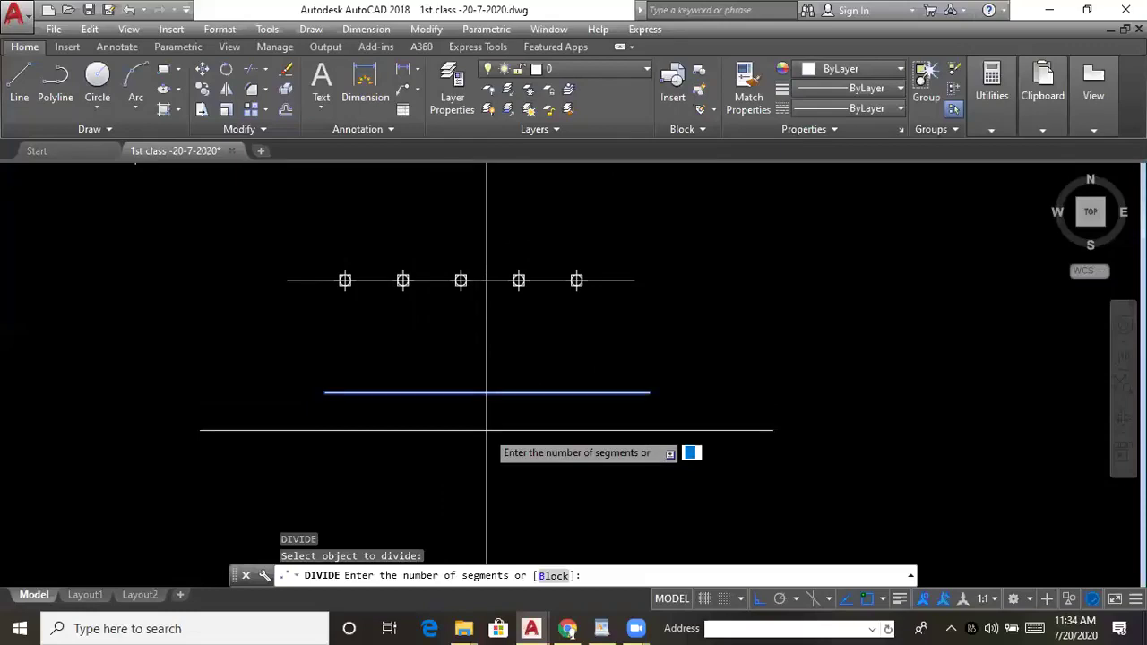
type("6")
key("Return")
scroll(487, 430, "up", 2)
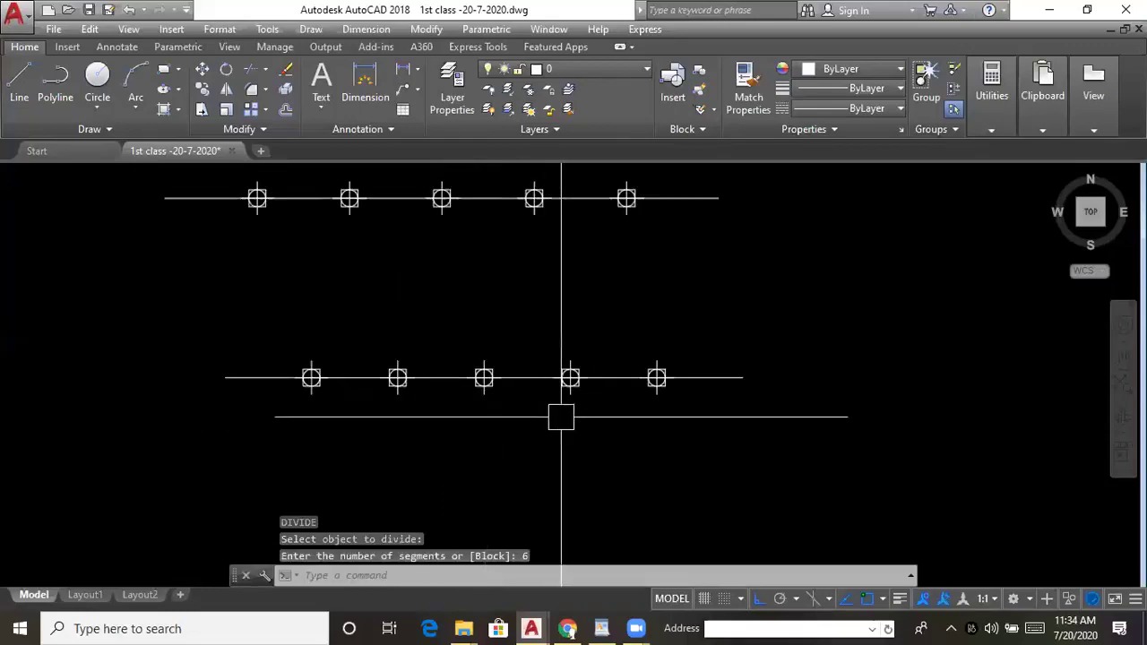
middle_click_drag(560, 431, 523, 408)
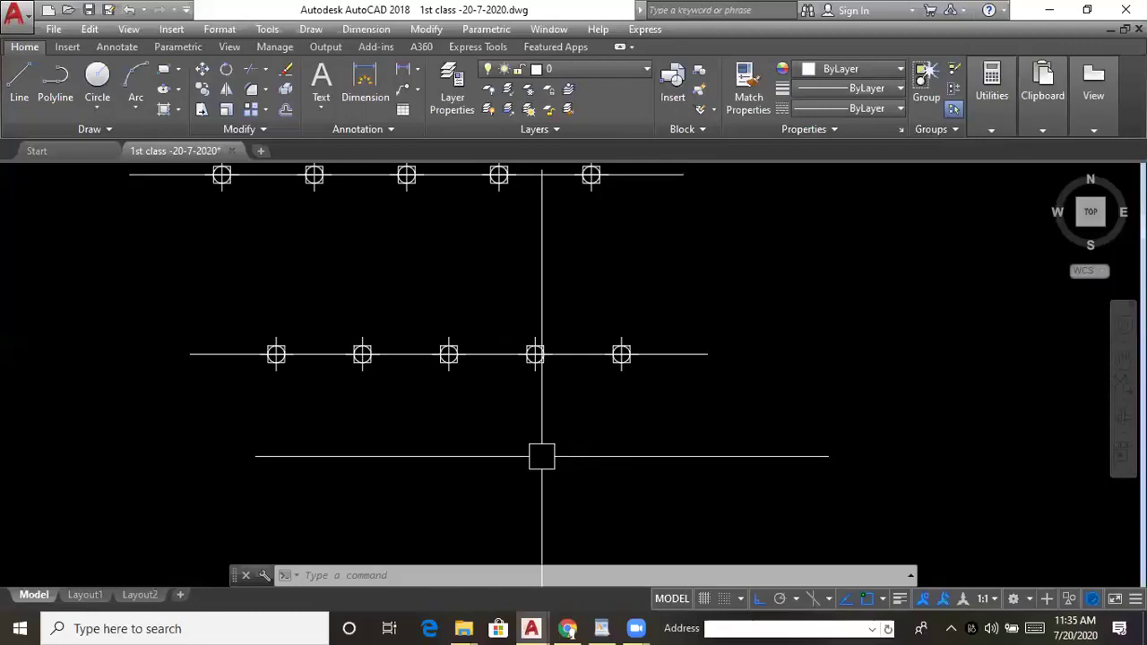
- Draw a shorter horizontal line just below the right-hand part of the lowest divided line
middle_click_drag(761, 412, 744, 416)
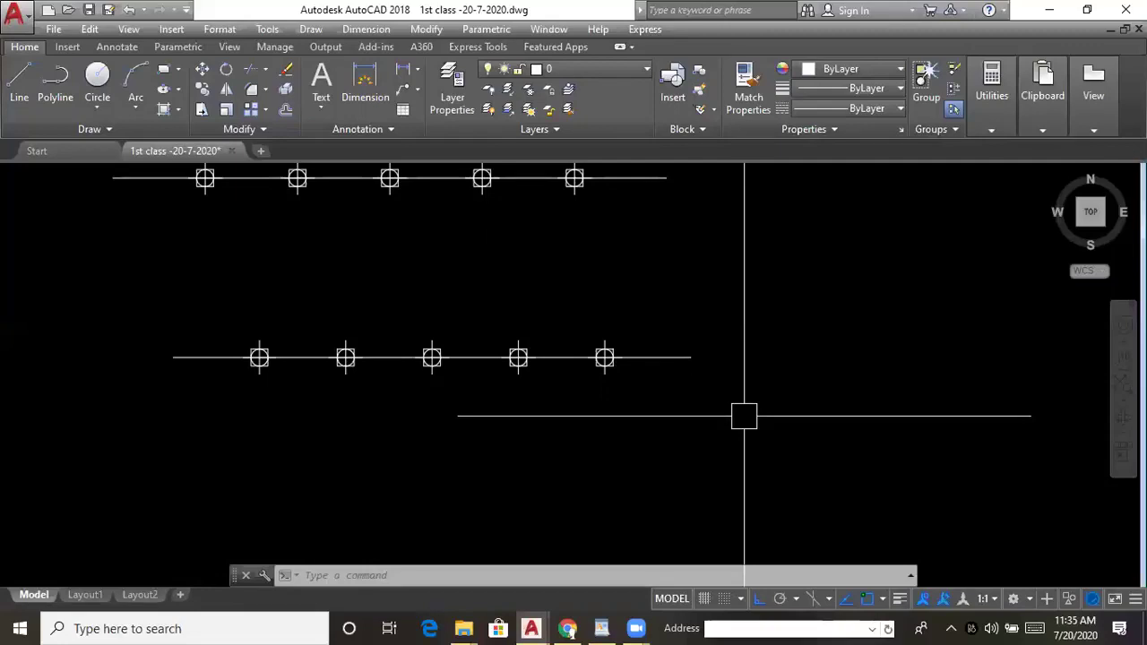
scroll(632, 372, "up", 6)
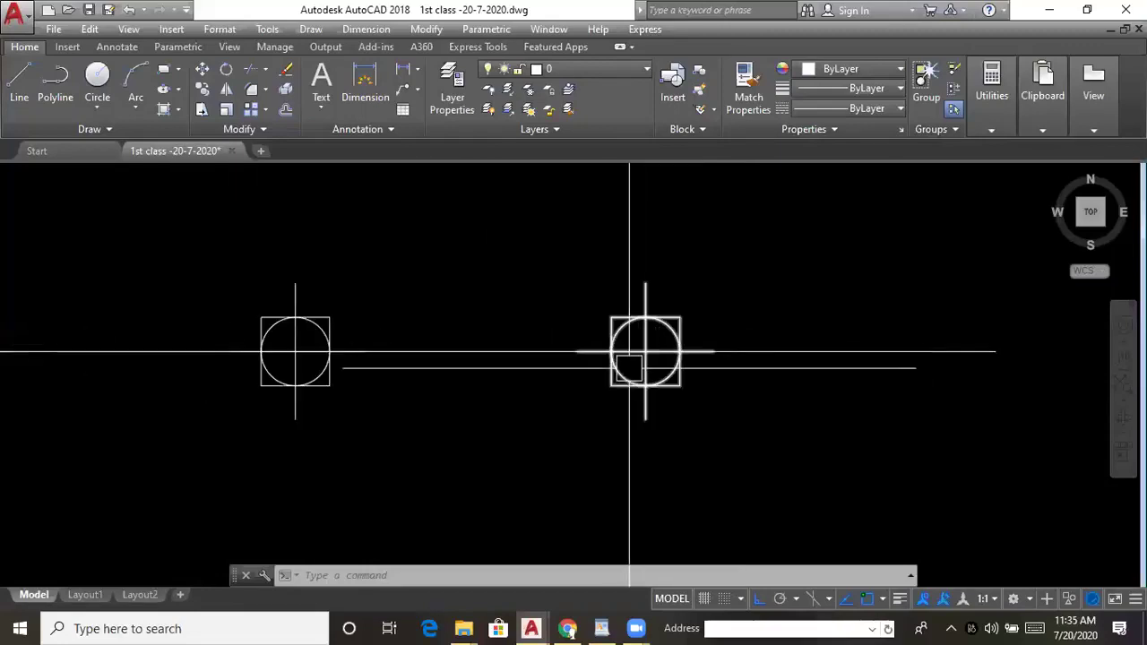
scroll(630, 368, "down", 4)
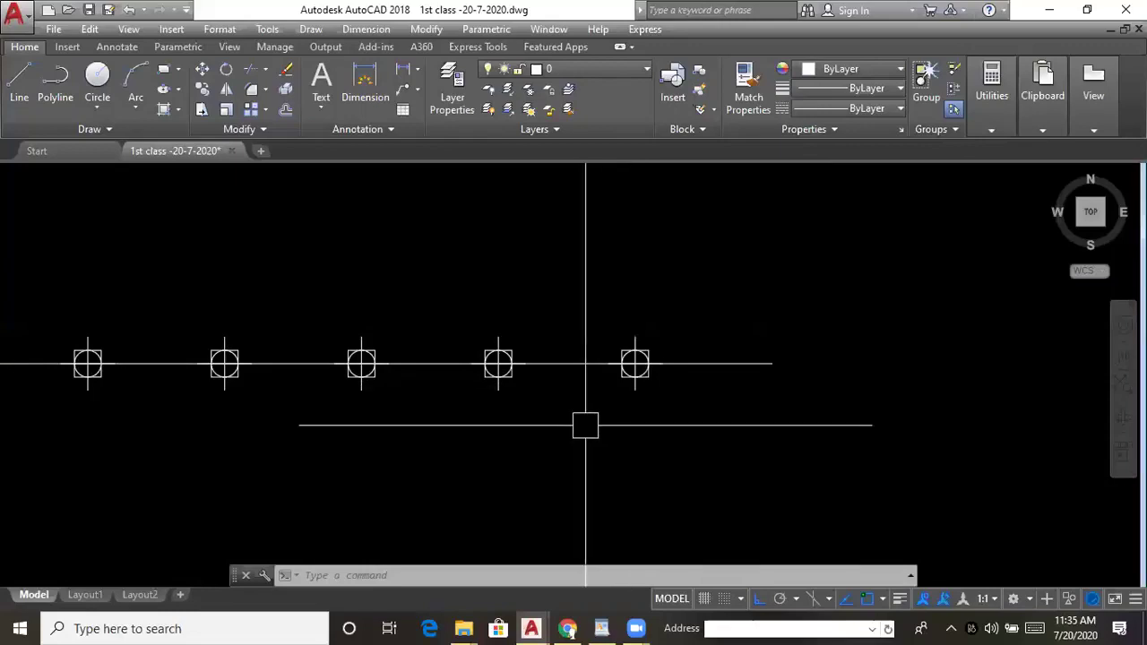
mouse_move(585, 431)
middle_mouse_down()
mouse_move(625, 418)
mouse_move(597, 418)
middle_mouse_up()
key("Escape")
key("Escape")
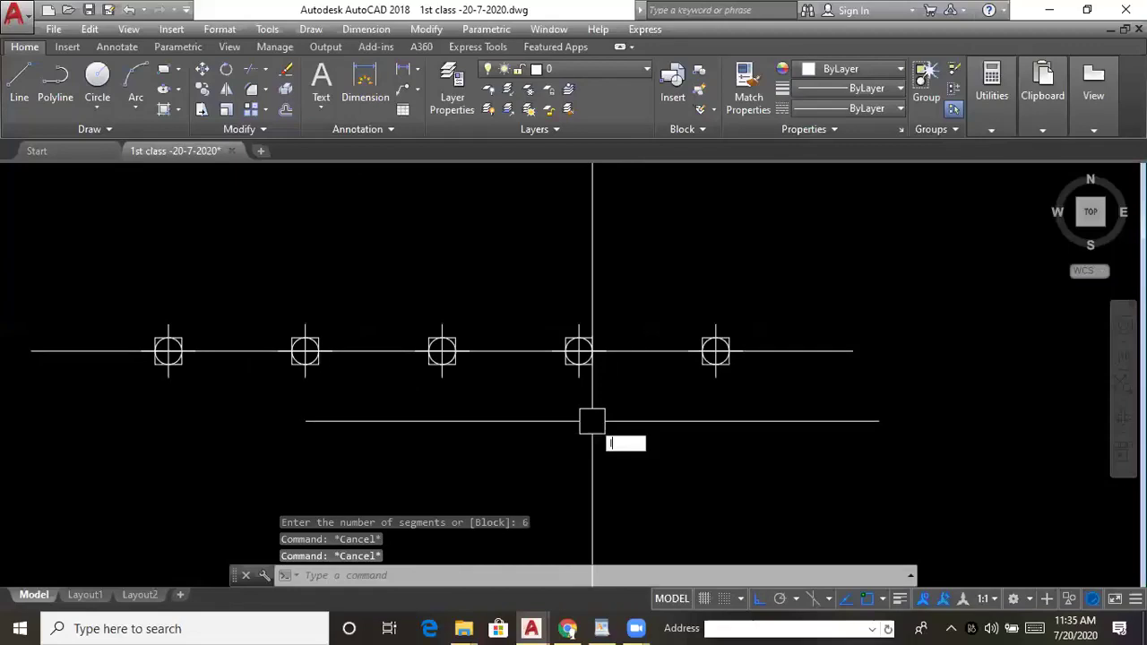
type("l")
key("Return")
left_click(510, 421)
left_click(848, 422)
key("Escape")
middle_click_drag(638, 473, 611, 471)
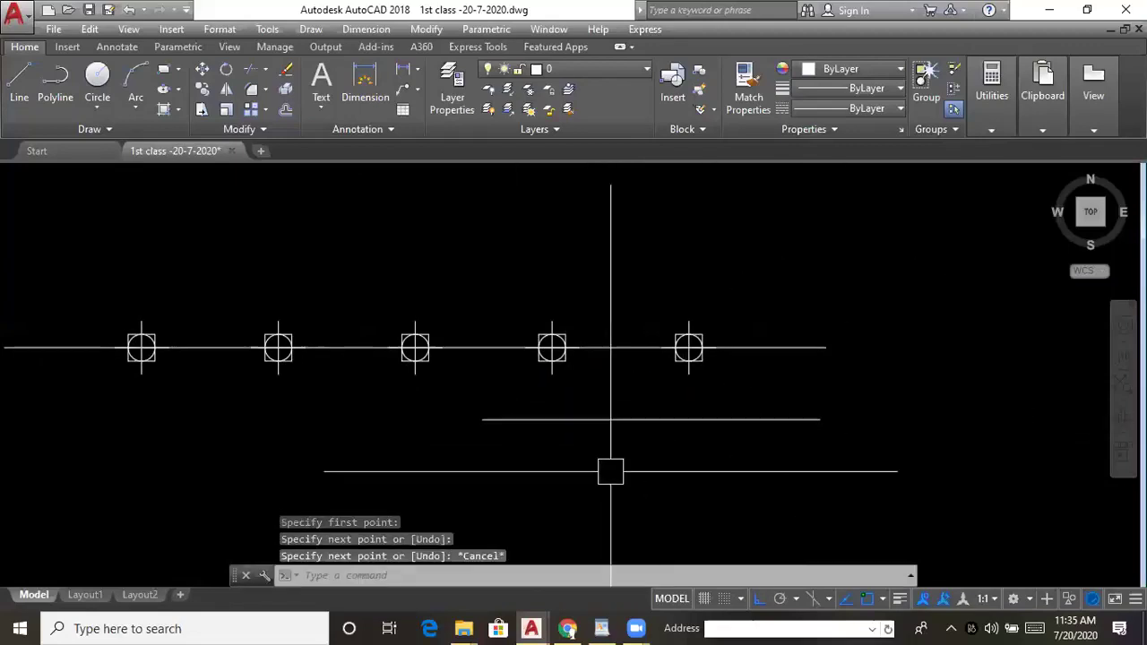
- Divide the short line beneath the lowest divided line into 6 equal segments
mouse_move(671, 415)
middle_mouse_down()
mouse_move(651, 392)
mouse_move(642, 432)
mouse_move(608, 457)
mouse_move(620, 453)
middle_mouse_up()
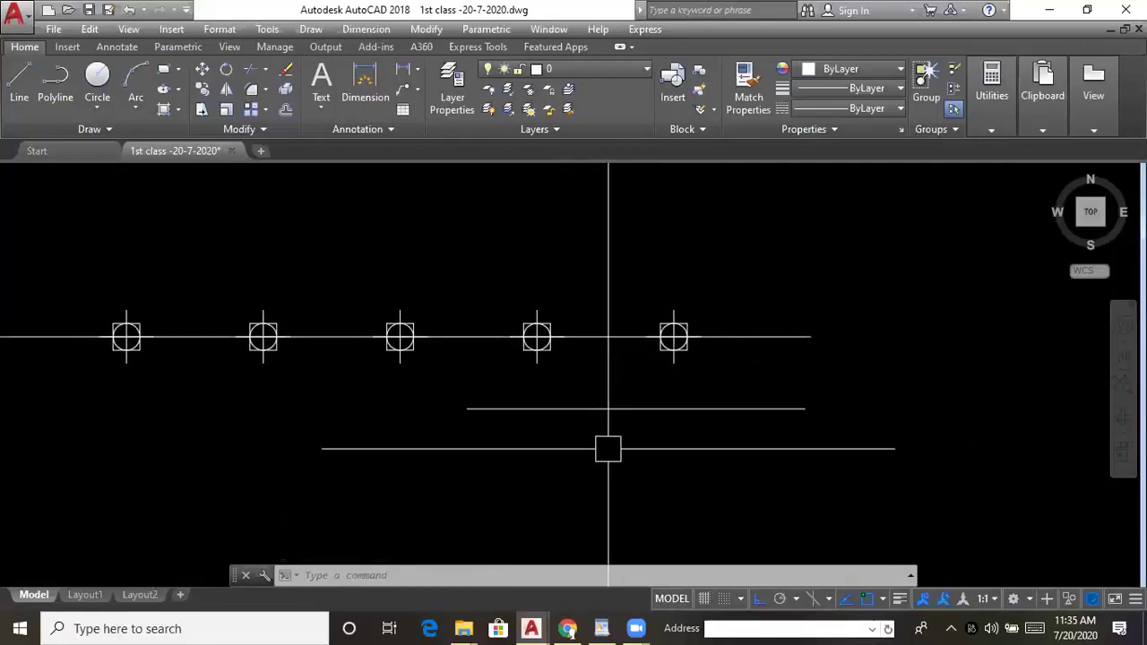
type("v")
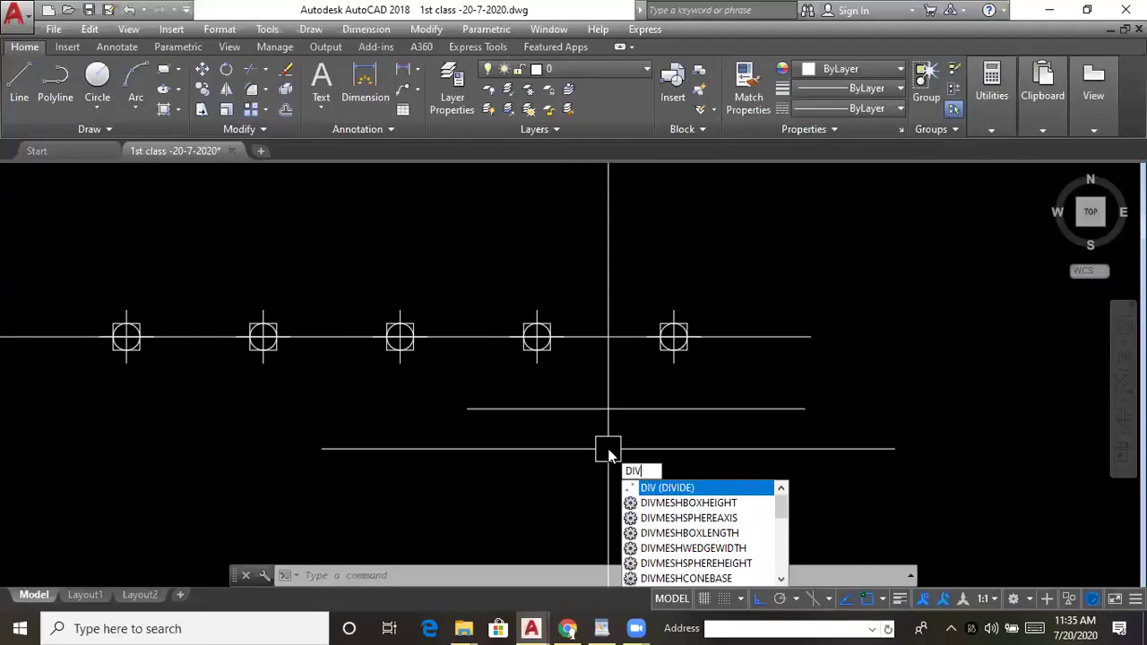
key("Return")
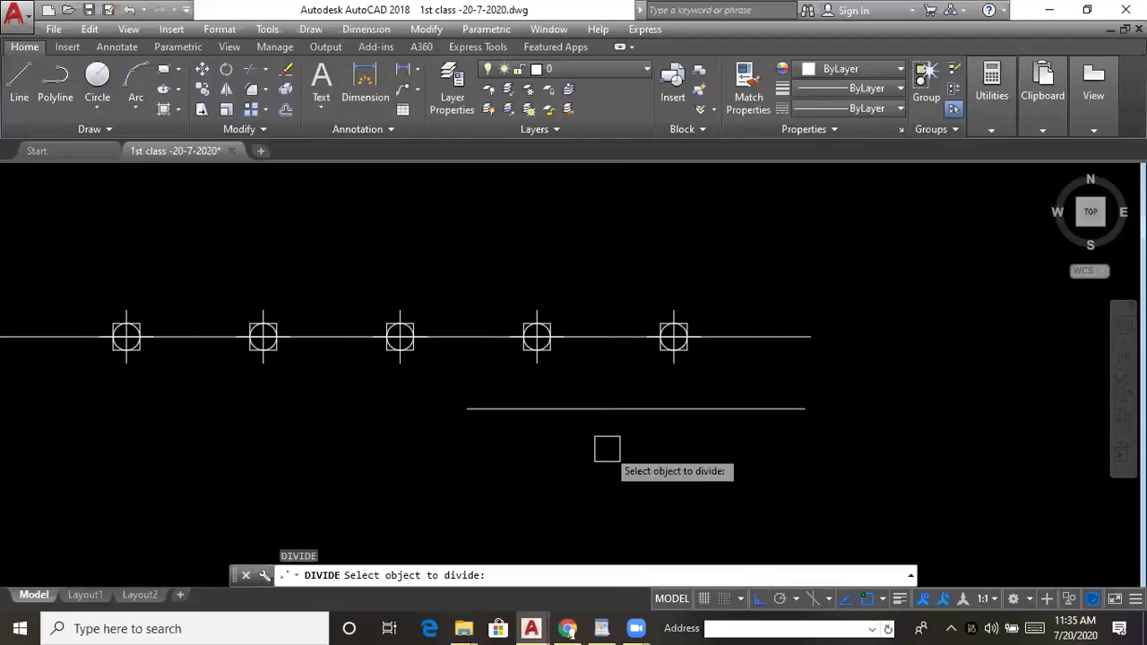
left_click(632, 406)
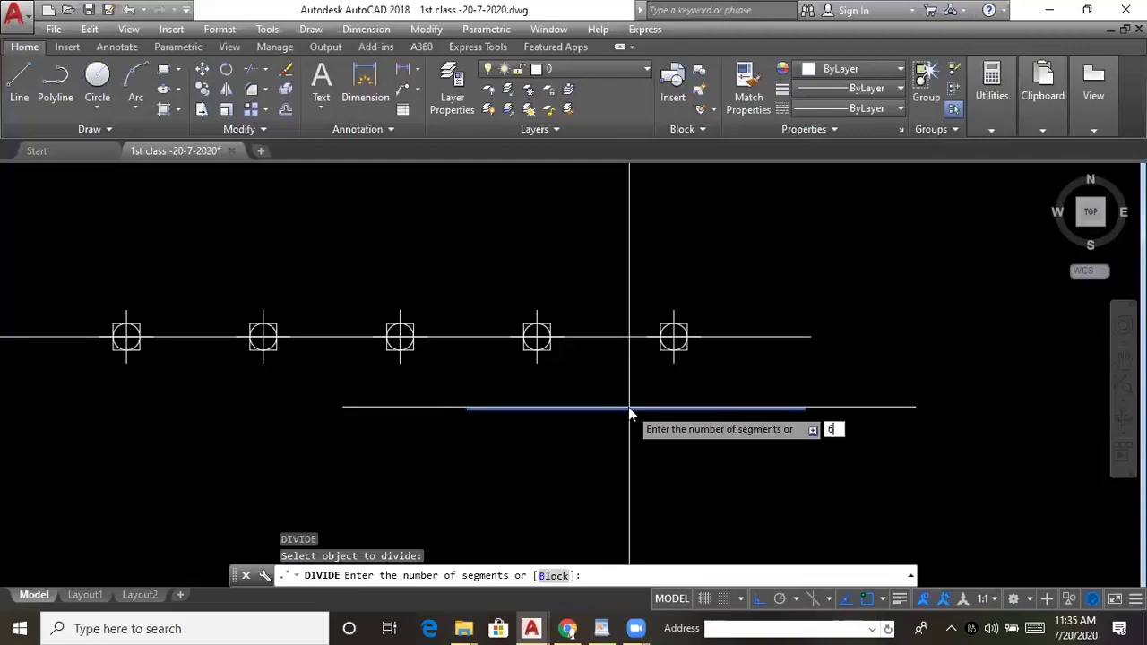
key("Return")
scroll(606, 399, "up", 4)
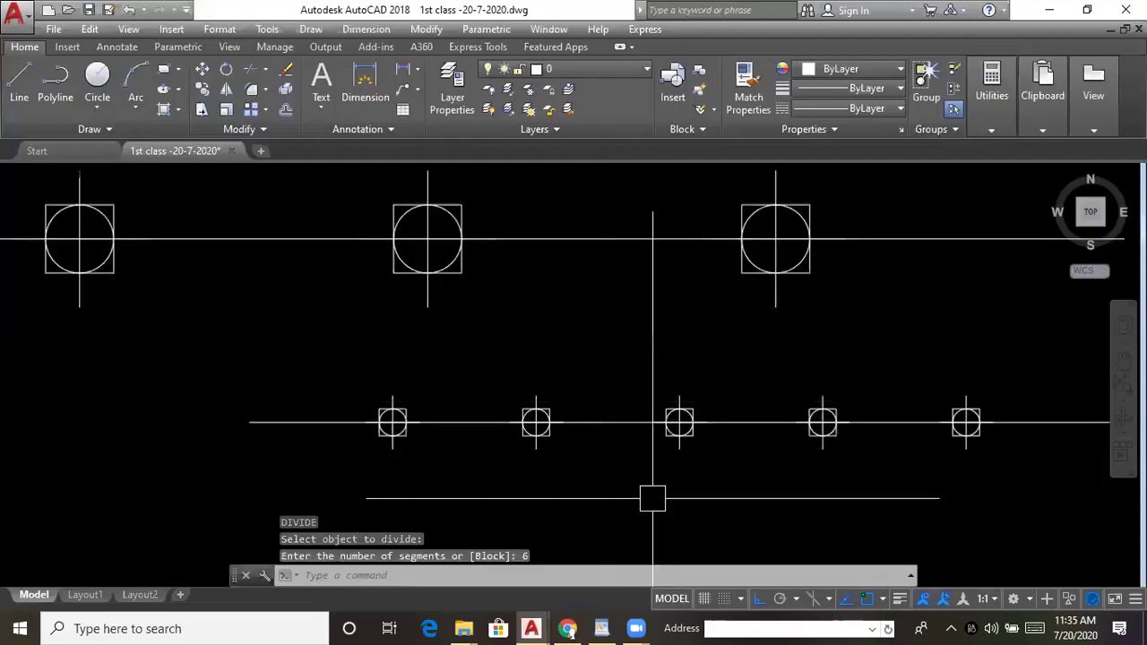
middle_click_drag(673, 487, 633, 476)
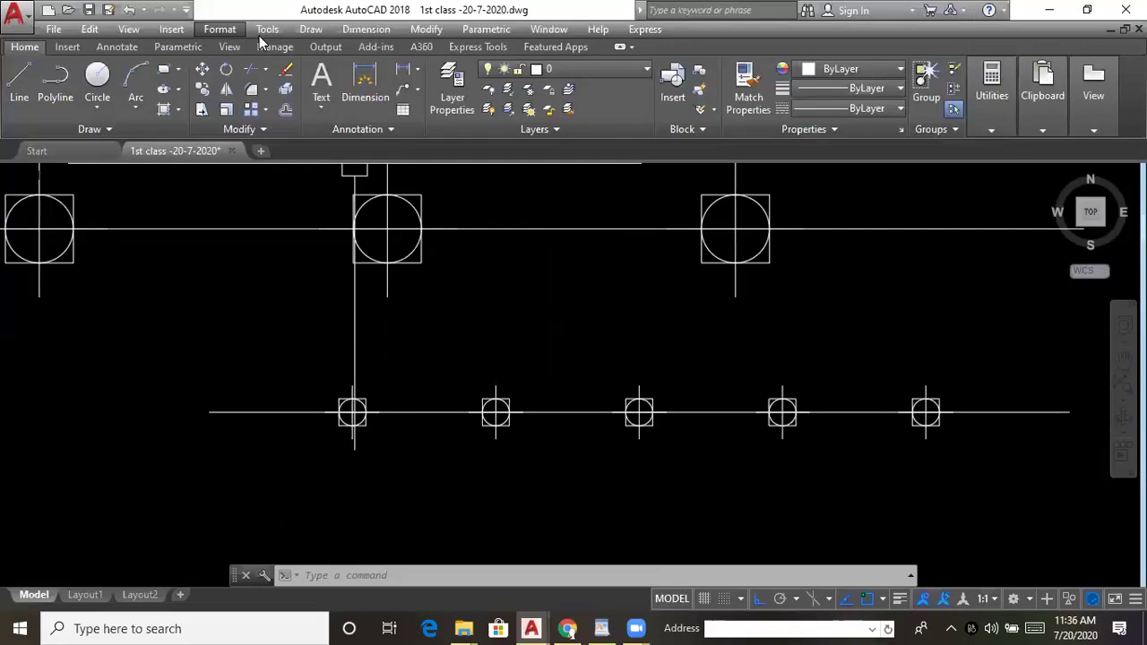
- Change the point style to an X inside a square
left_click(220, 28)
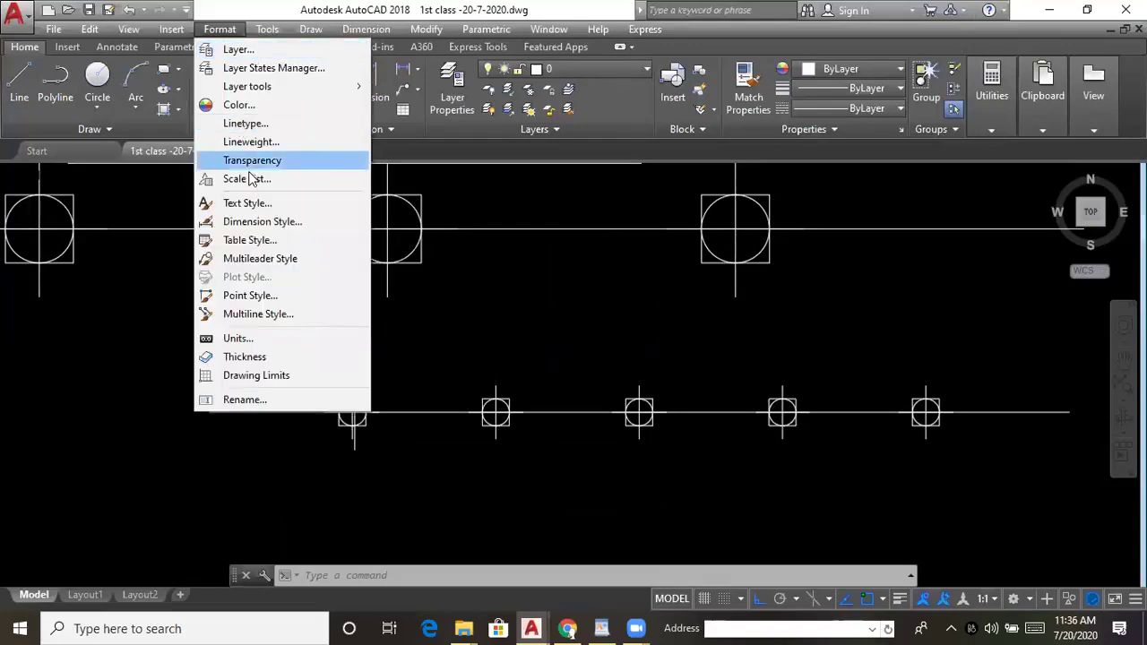
left_click(250, 296)
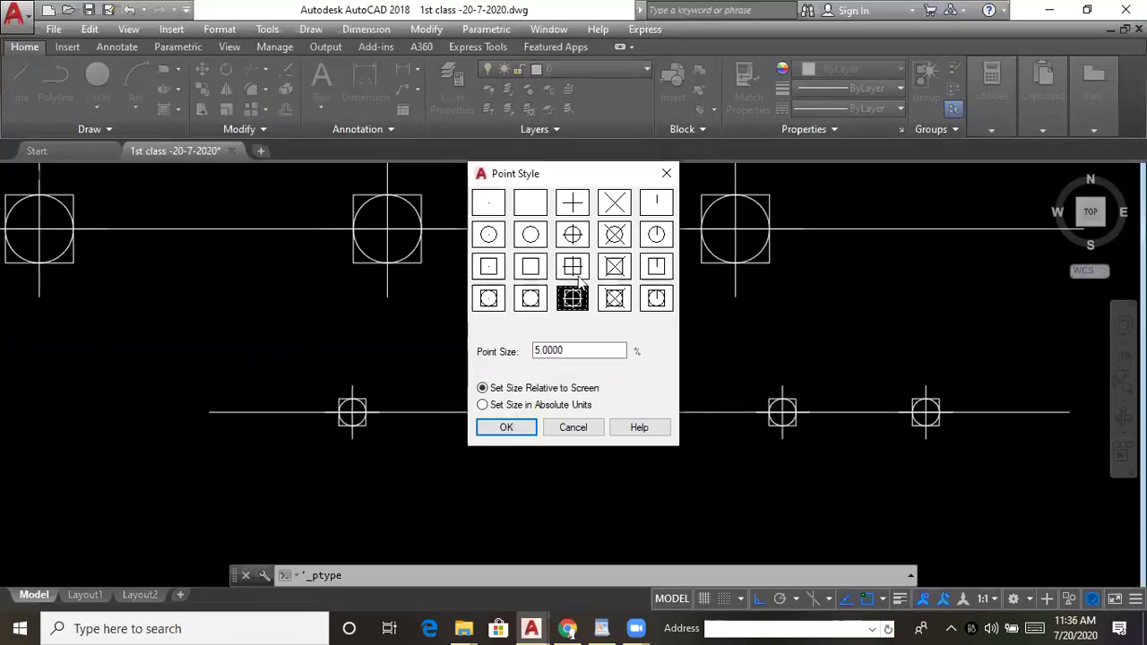
left_click(615, 267)
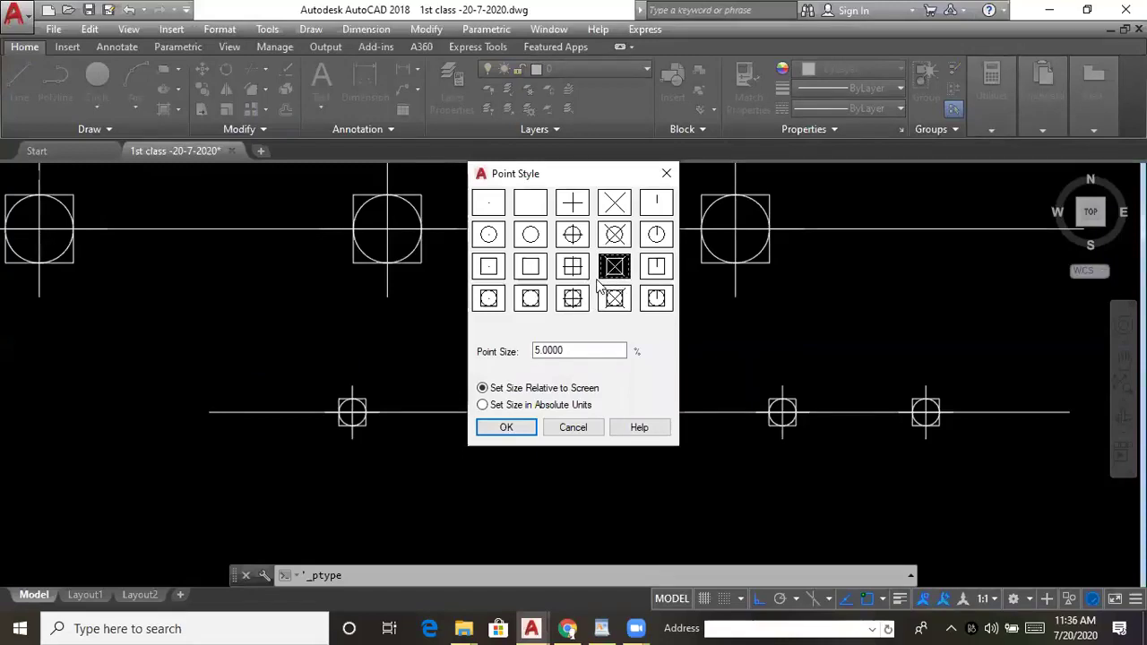
left_click(506, 428)
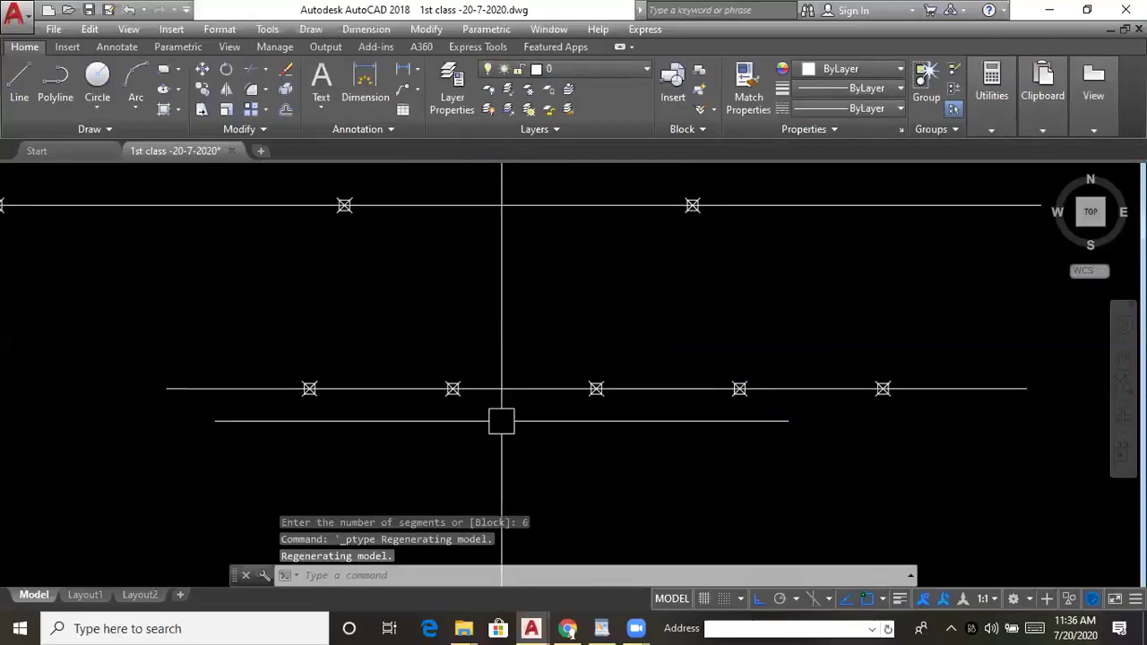
- Try the single-dot and plus-in-square options as the point style
left_click(220, 29)
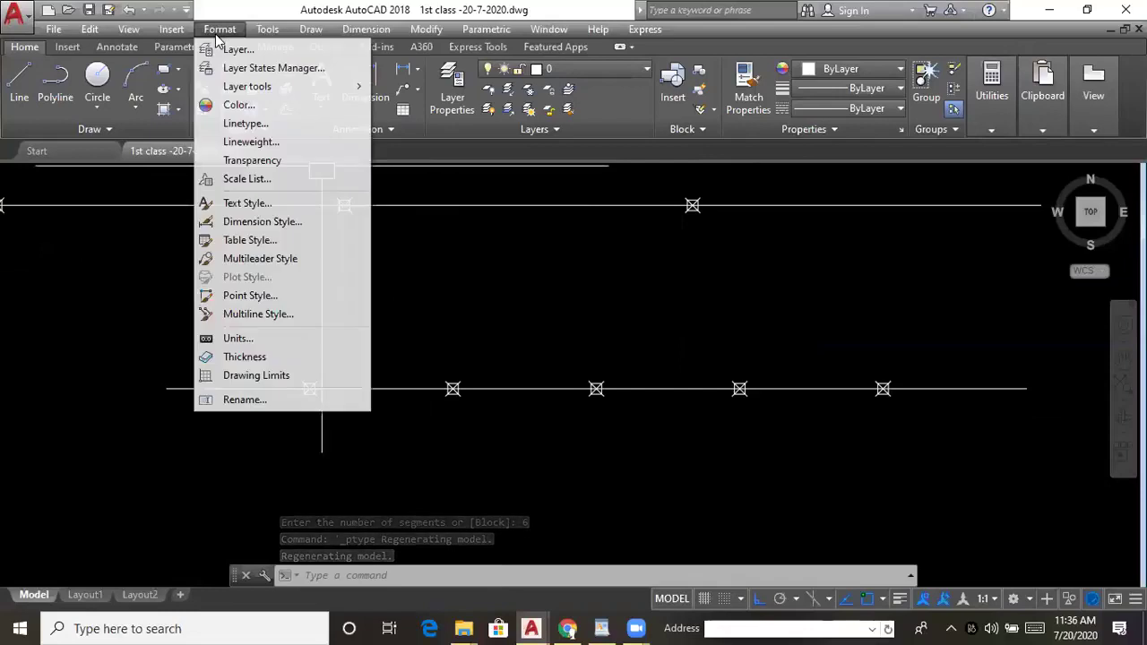
left_click(250, 295)
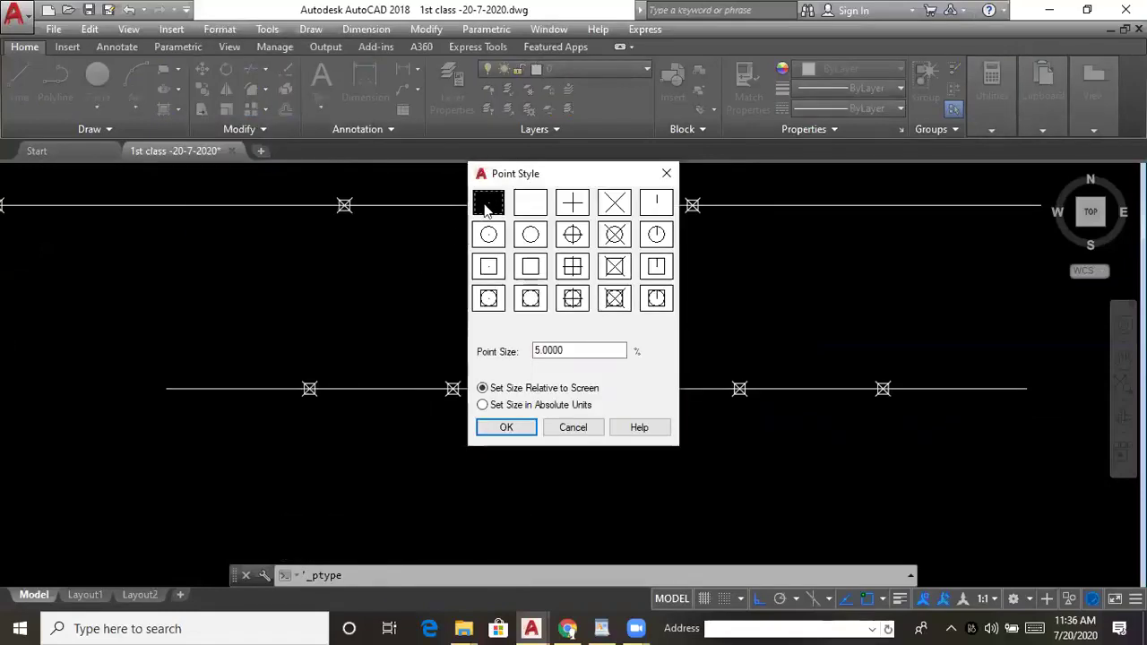
left_click(573, 267)
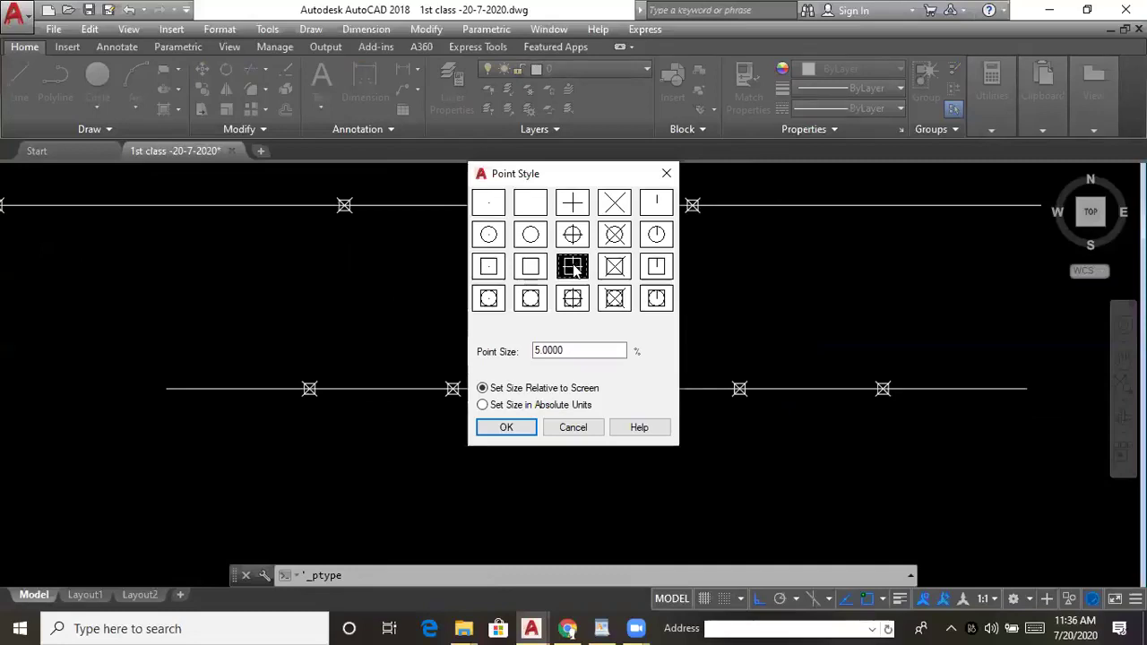
left_click(508, 429)
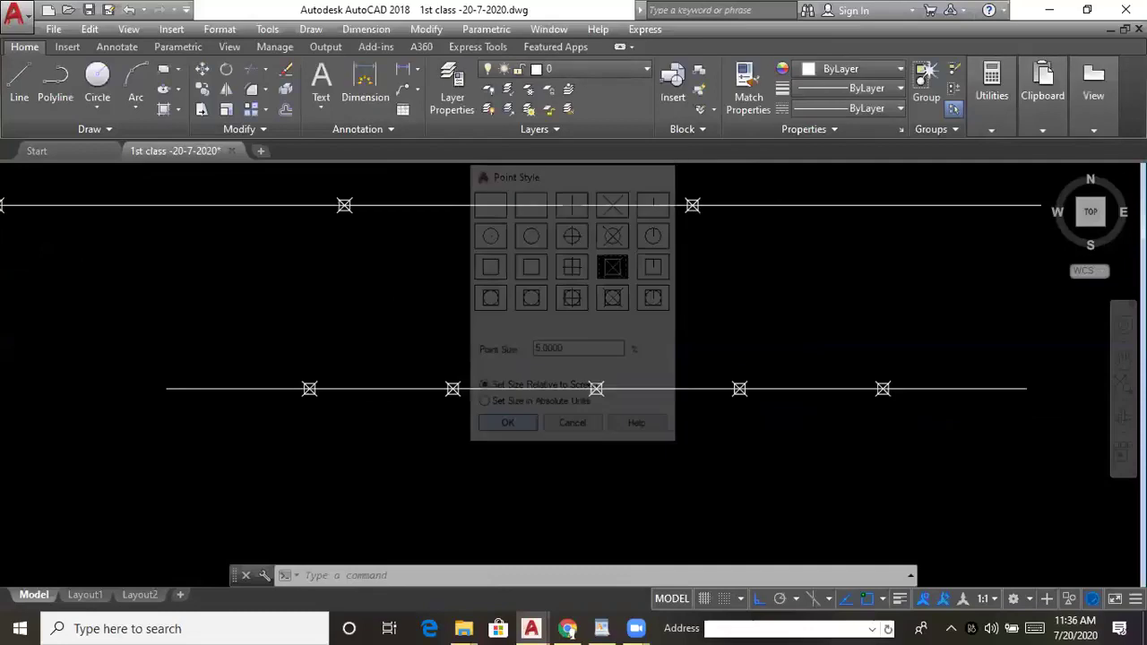
mouse_move(492, 422)
middle_mouse_down()
mouse_move(458, 380)
mouse_move(474, 409)
middle_mouse_up()
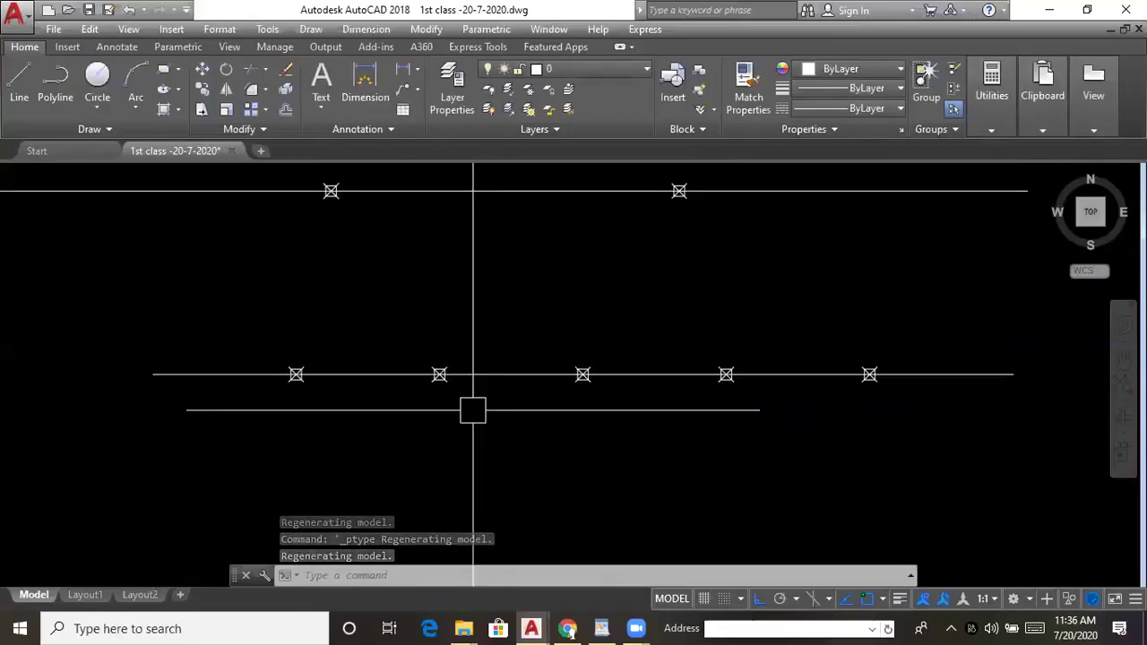
middle_click_drag(430, 384, 427, 414)
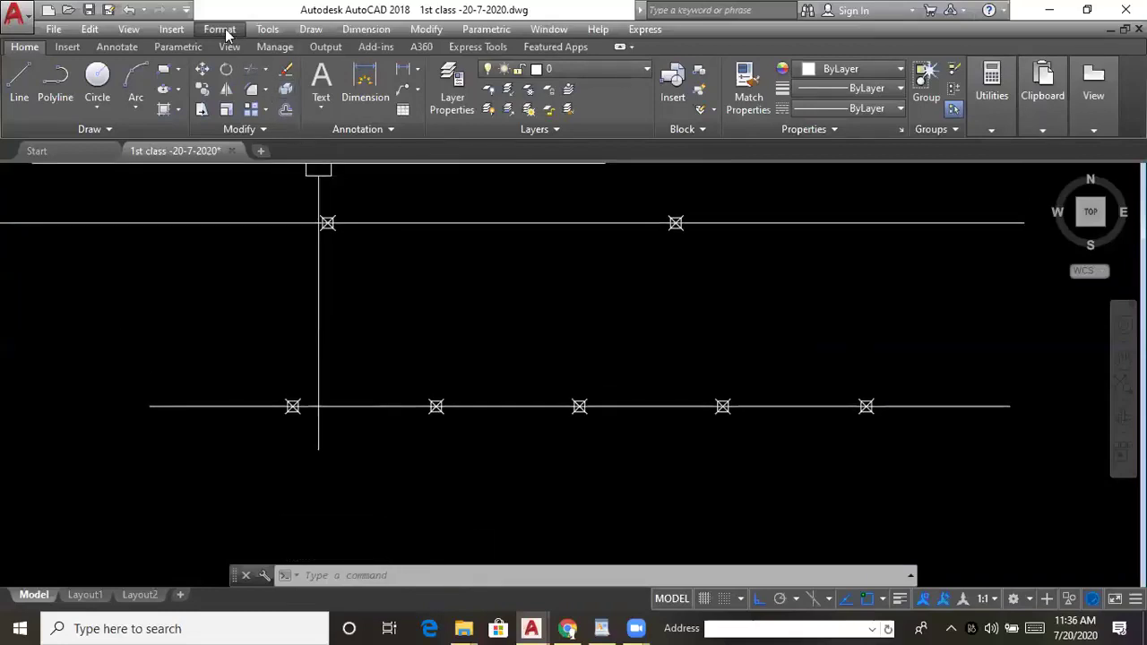
left_click(121, 131)
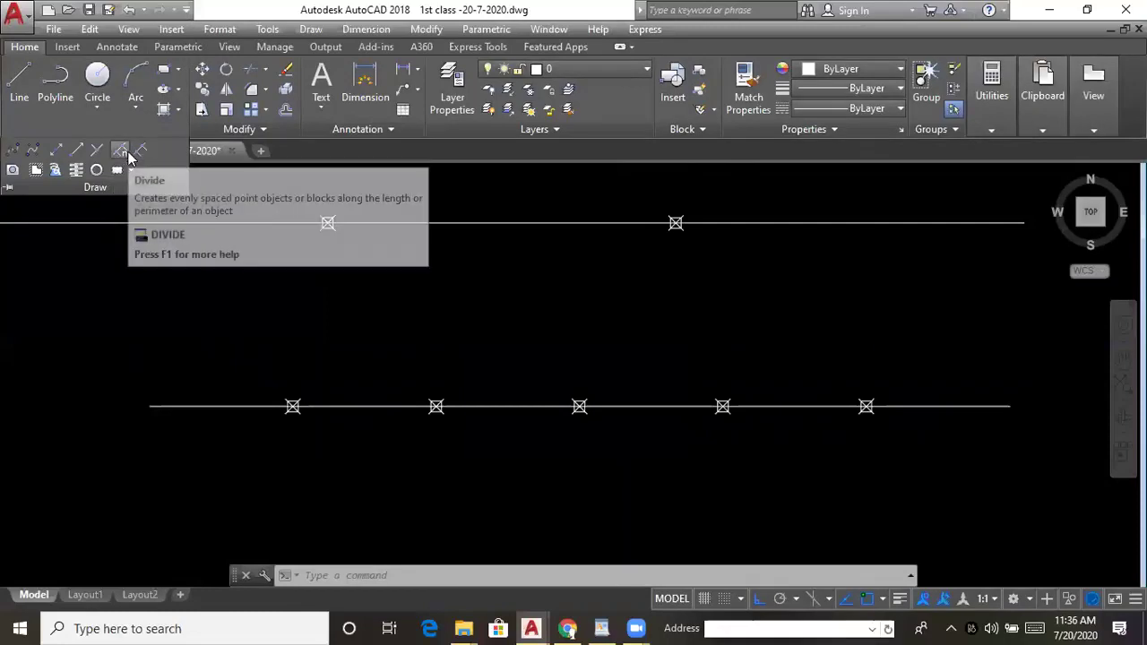
middle_click_drag(338, 294, 367, 275)
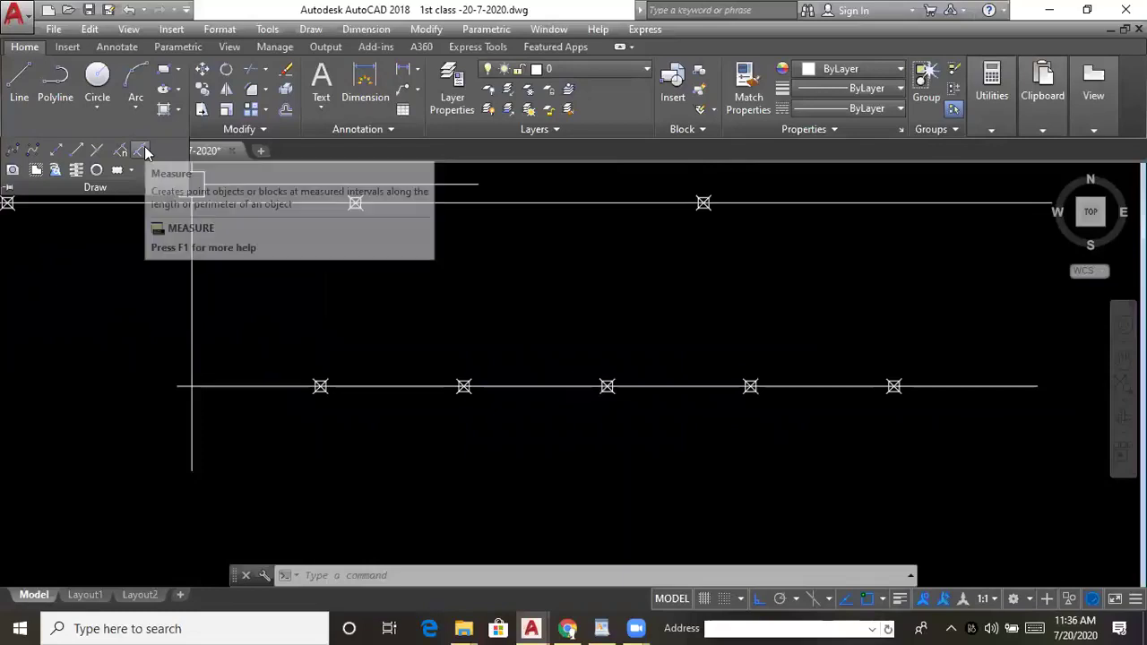
- Draw a 20' horizontal line in the empty area below the lowest divided line
middle_click_drag(437, 371, 387, 274)
key("Escape")
type("l")
key("Return")
left_click(330, 385)
type("20")
key("Return")
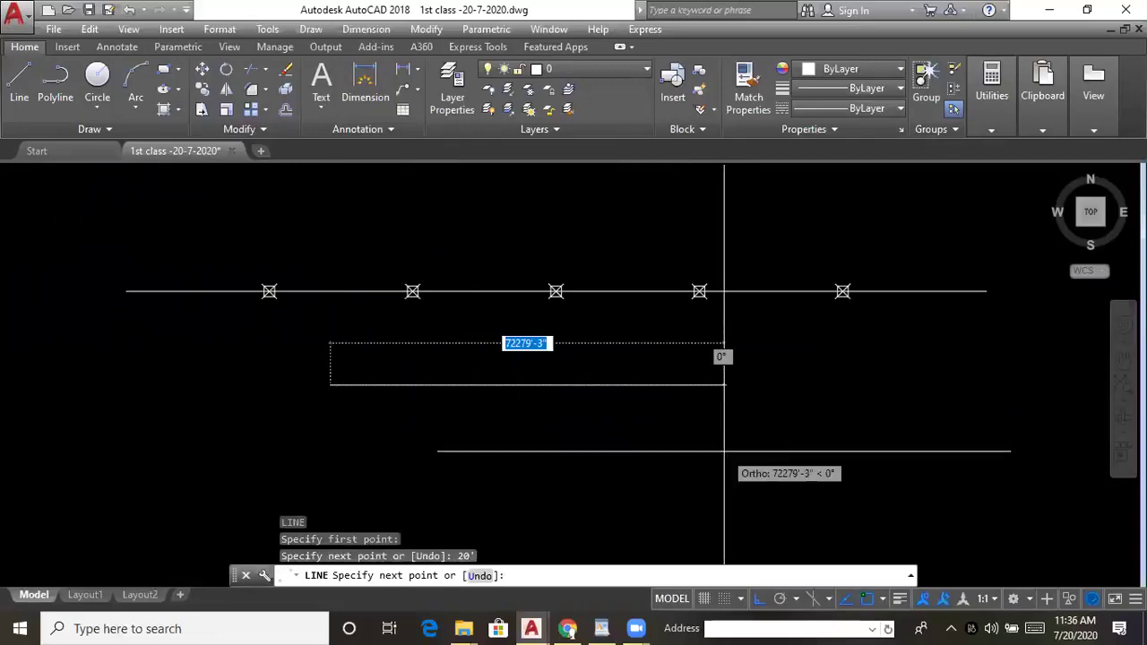
key("Escape")
key("Escape")
key("Escape")
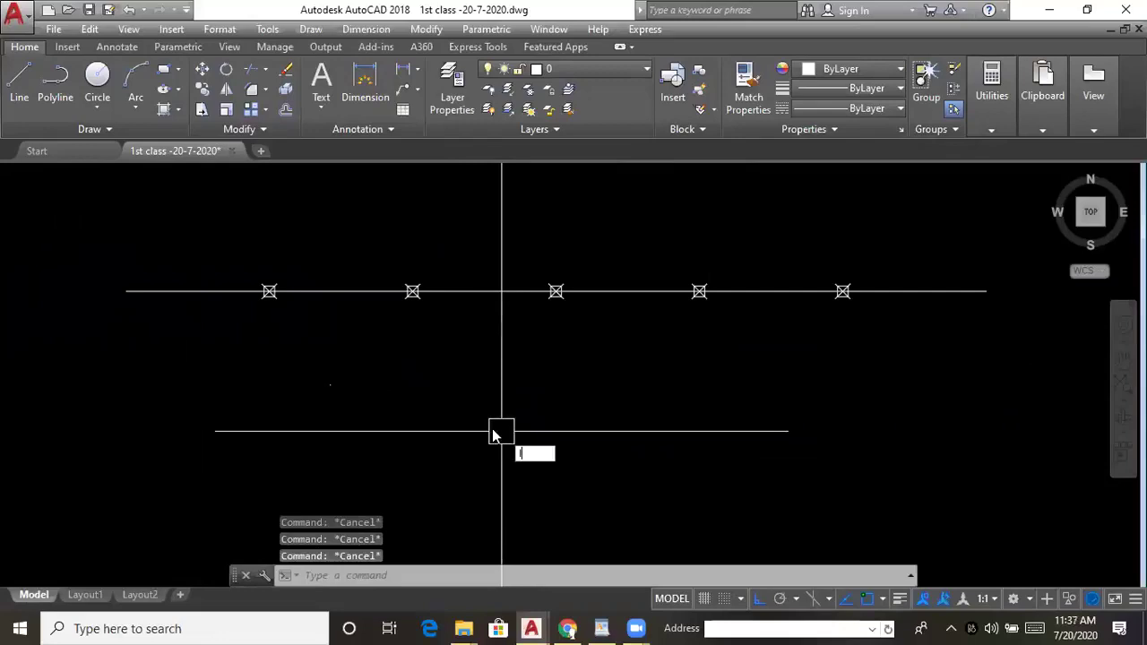
key("Return")
left_click(465, 427)
type("'")
key("Return")
key("Return")
- Add a linear dimension to the new horizontal line from end to end, placed just above it
middle_click_drag(589, 449, 578, 454)
scroll(316, 389, "up", 6)
scroll(290, 456, "up", 5)
scroll(675, 342, "up", 2)
middle_click_drag(927, 261, 562, 386)
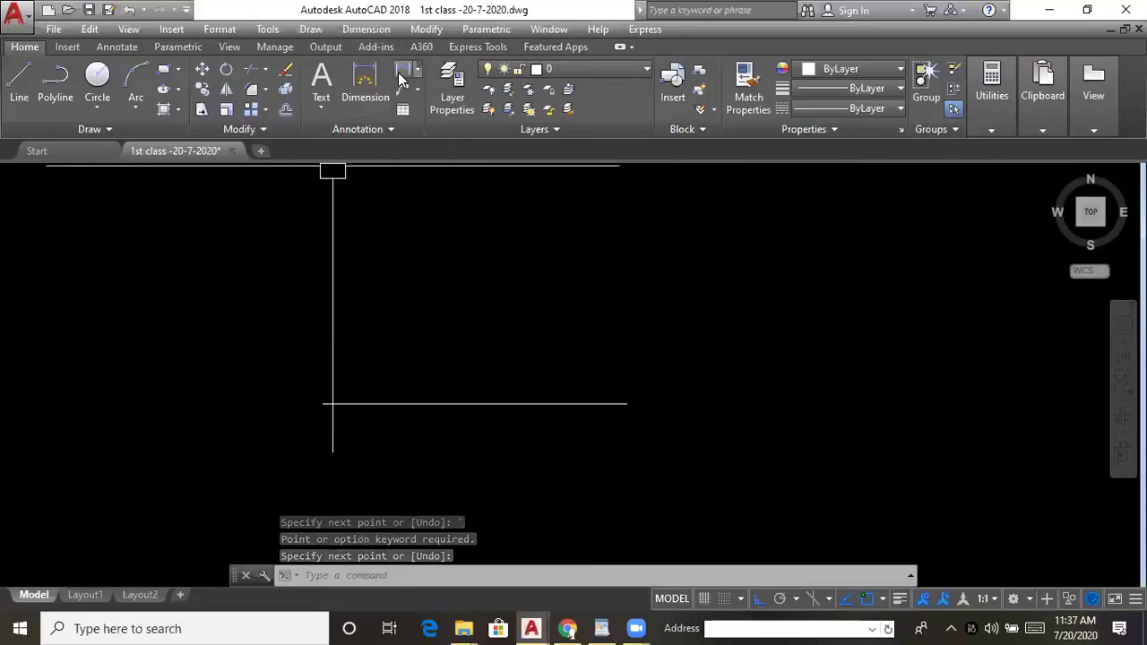
left_click(401, 79)
left_click(323, 404)
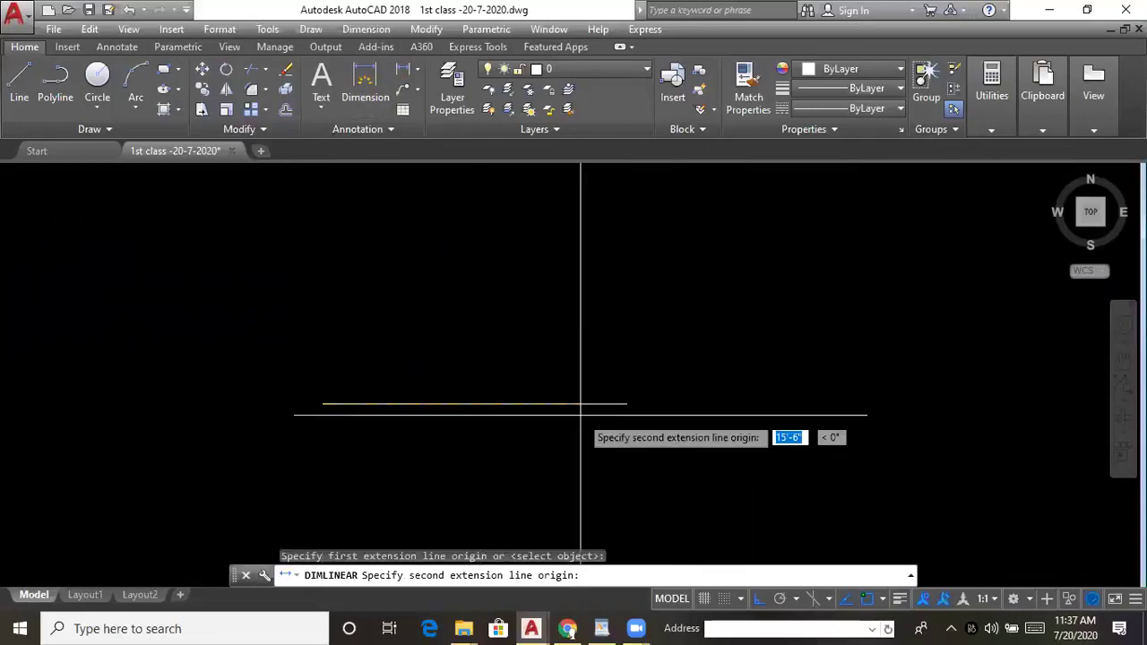
left_click(628, 405)
left_click(591, 366)
key("Escape")
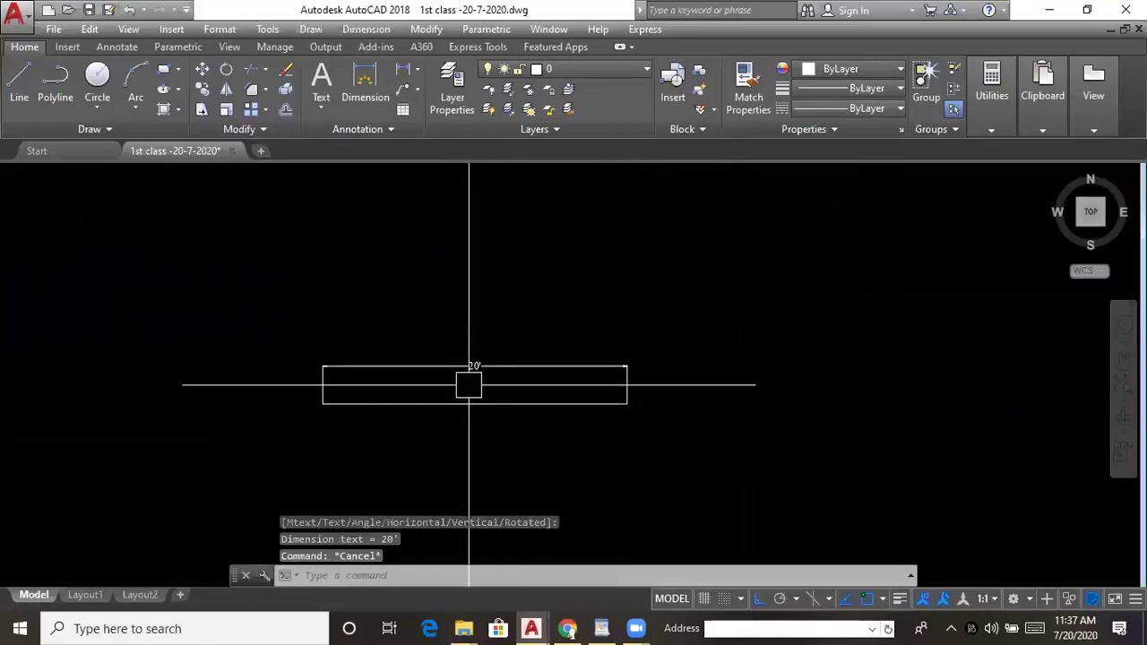
- Delete the linear dimension above the new horizontal line
scroll(469, 385, "up", 2)
left_click(475, 367)
key("Delete")
- Place point markers along the 20' line at 5' intervals with the Measure command
middle_click_drag(412, 393, 448, 359)
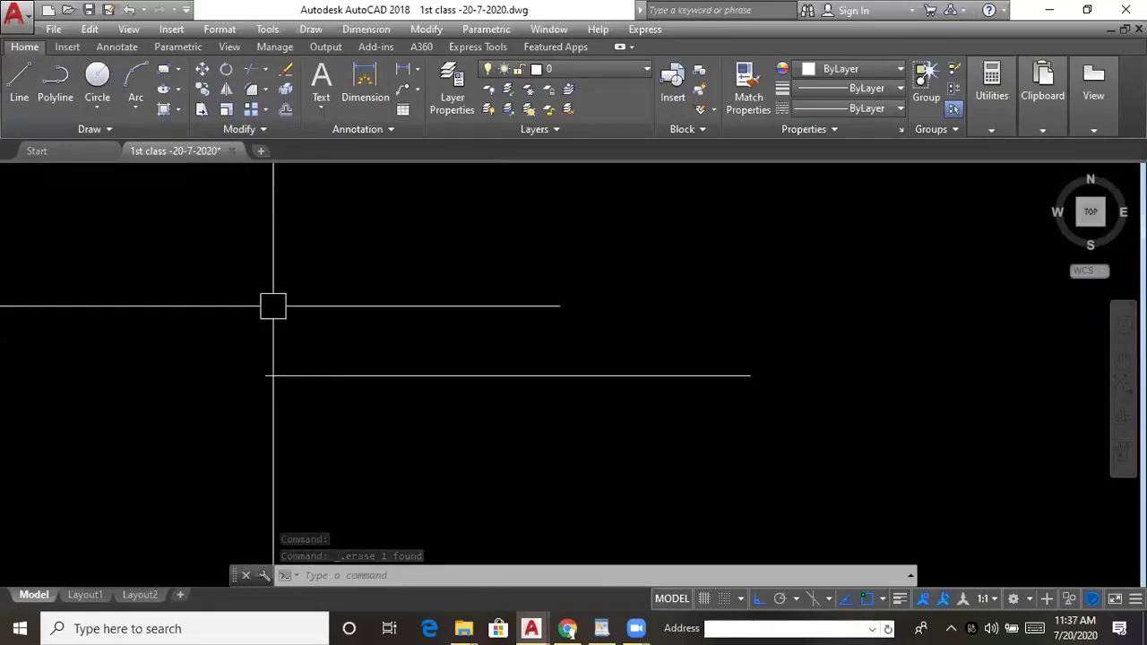
left_click(101, 129)
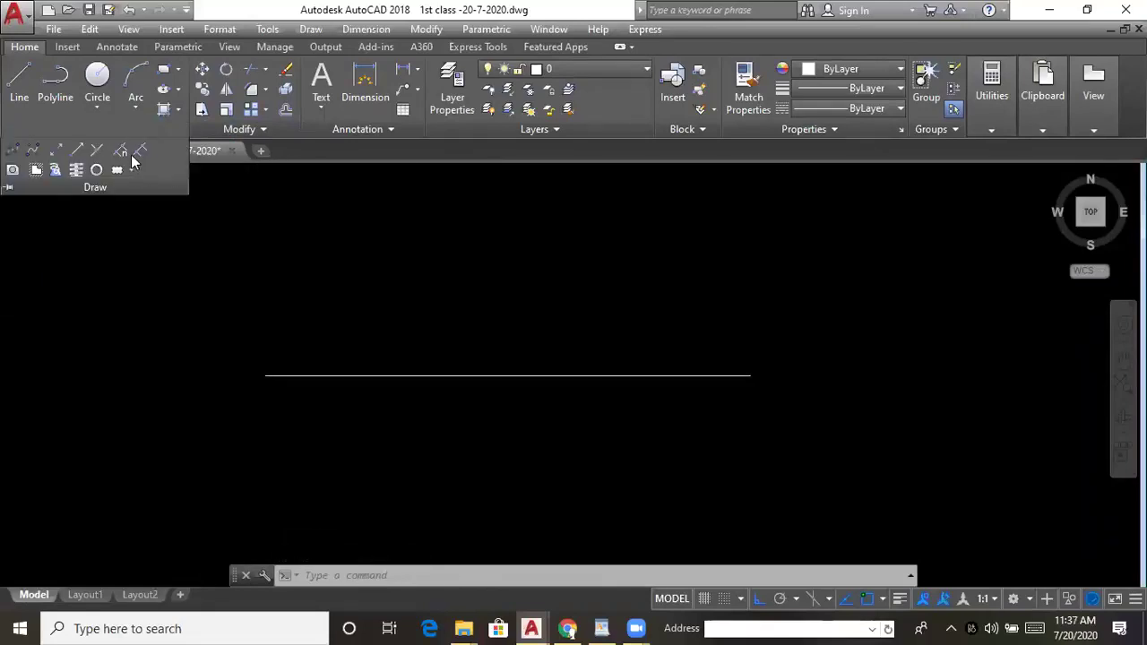
left_click(132, 154)
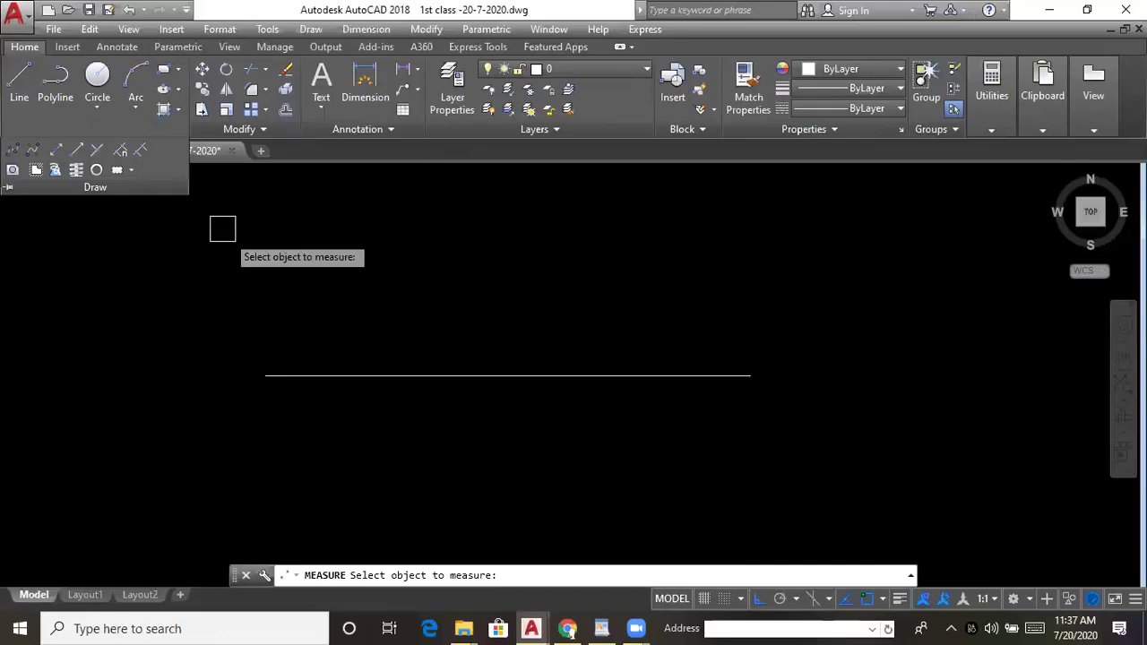
left_click(404, 377)
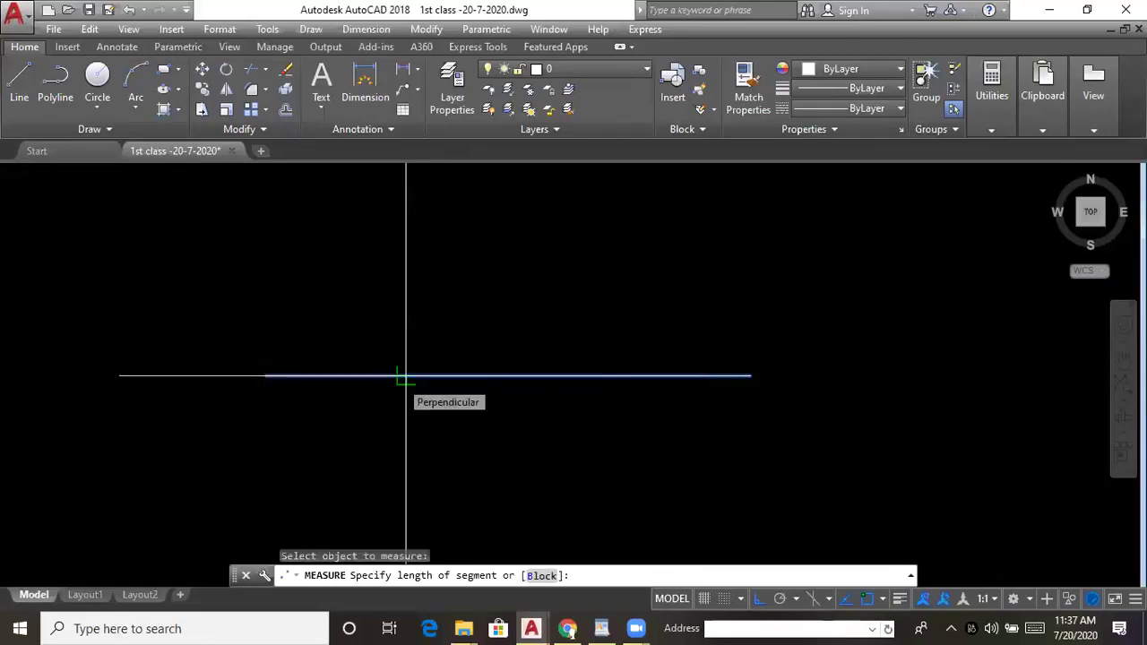
type("5")
key("Return")
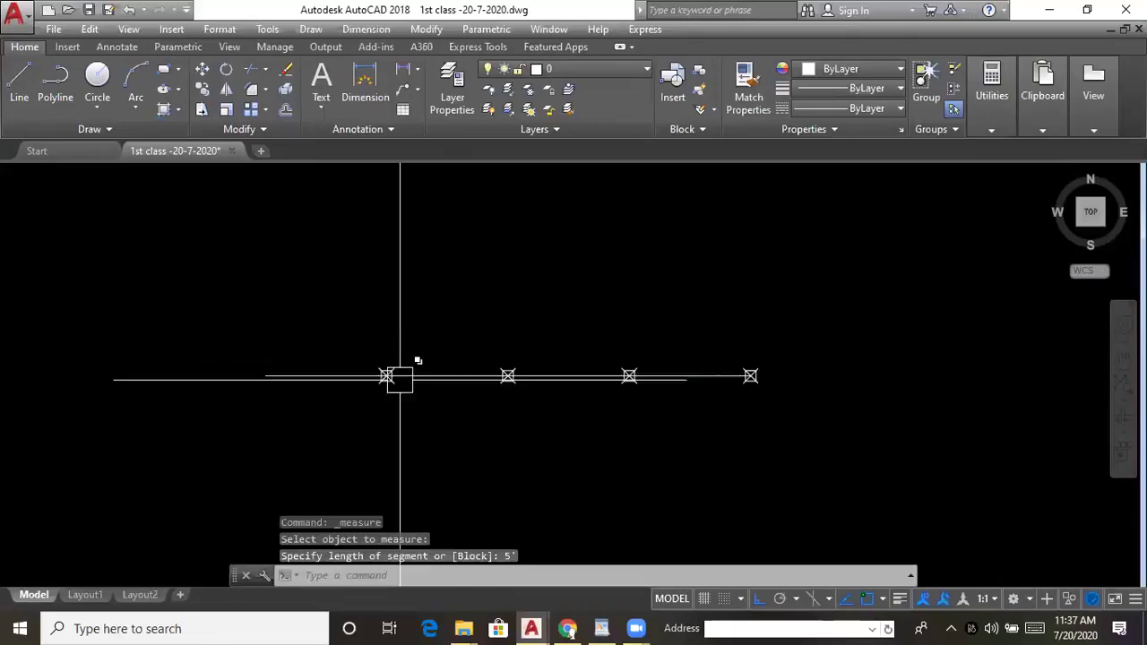
- Add a linear dimension above the line from its left end to the first point marker
scroll(476, 448, "up", 2)
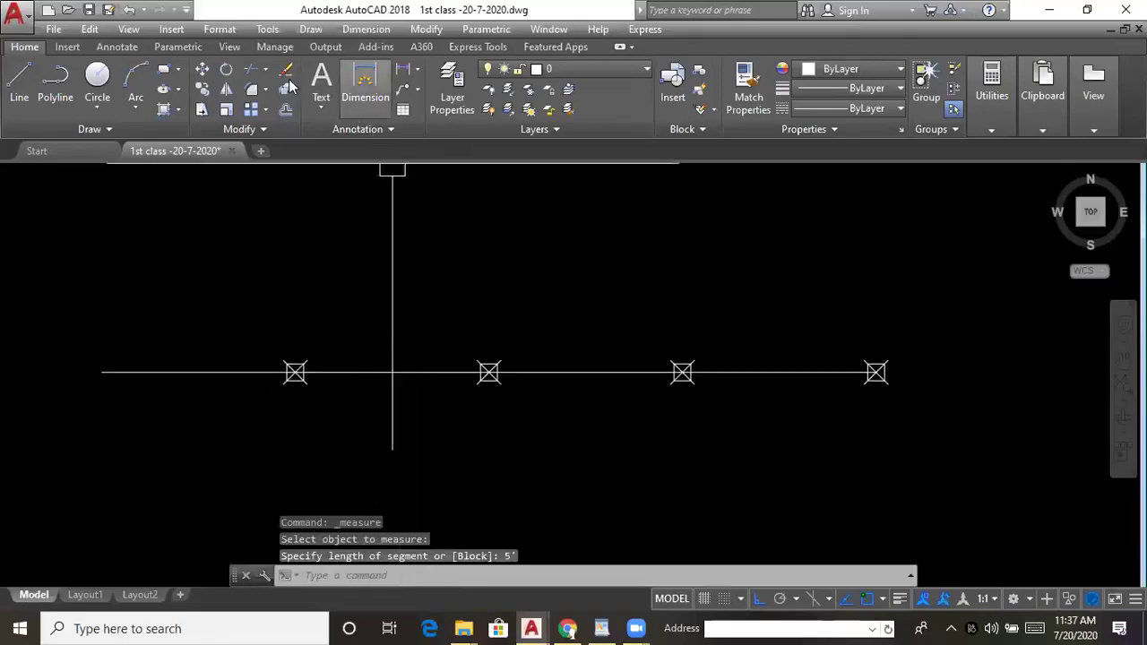
left_click(365, 78)
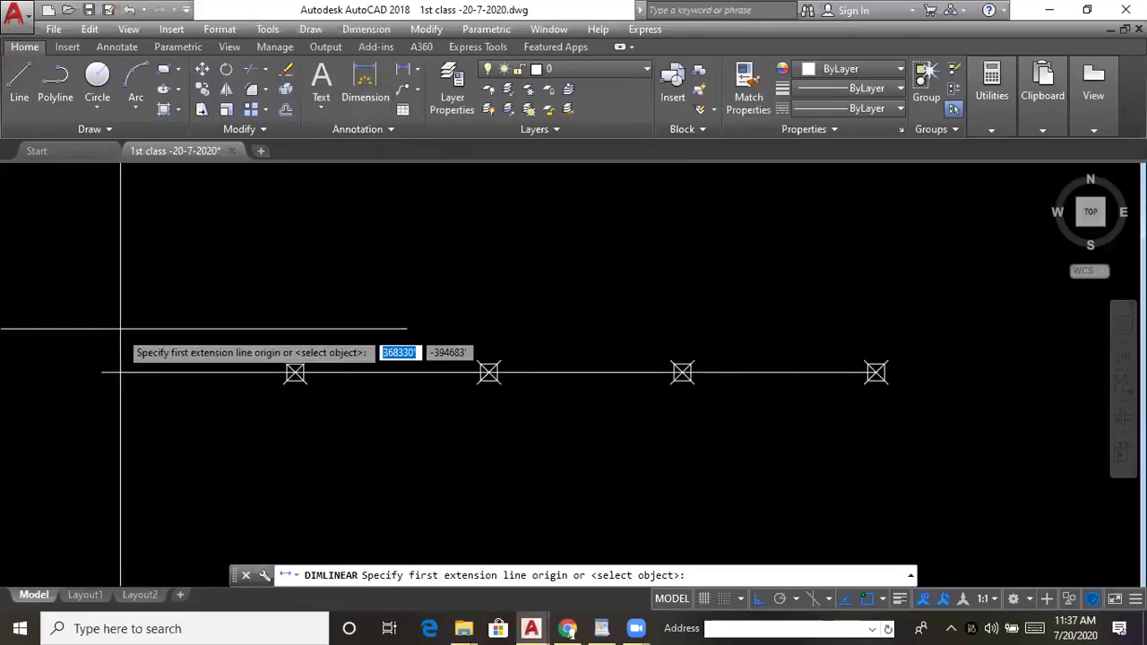
left_click(101, 372)
scroll(251, 372, "up", 2)
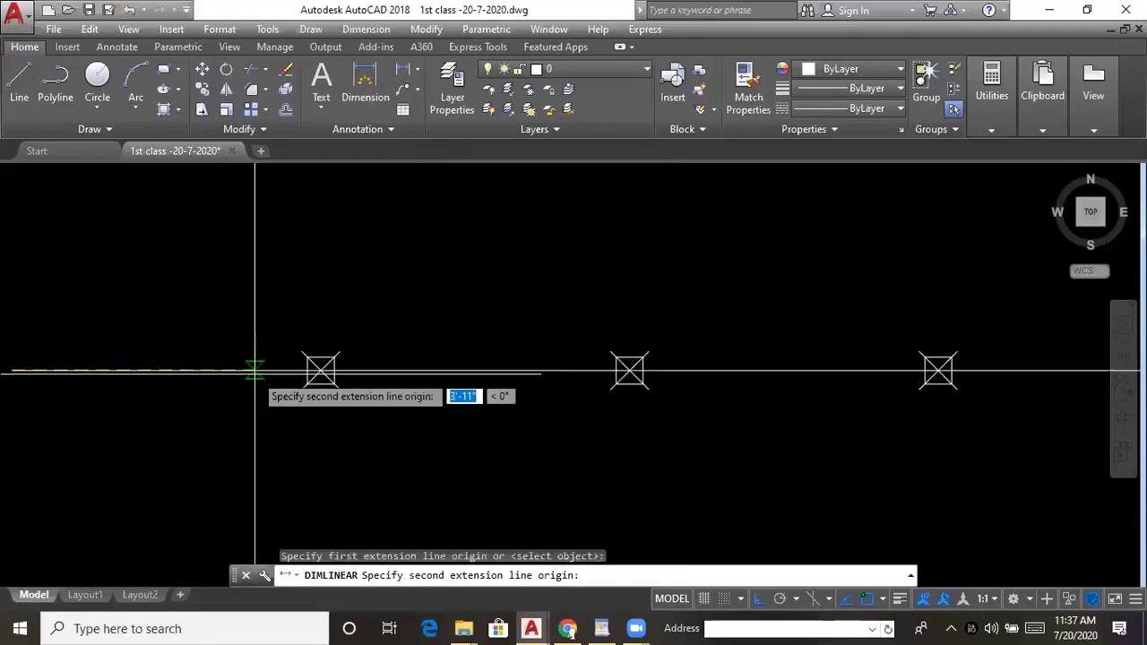
left_click(320, 369)
left_click(309, 335)
- Add a linear dimension above the line between the first and second point markers
key("Return")
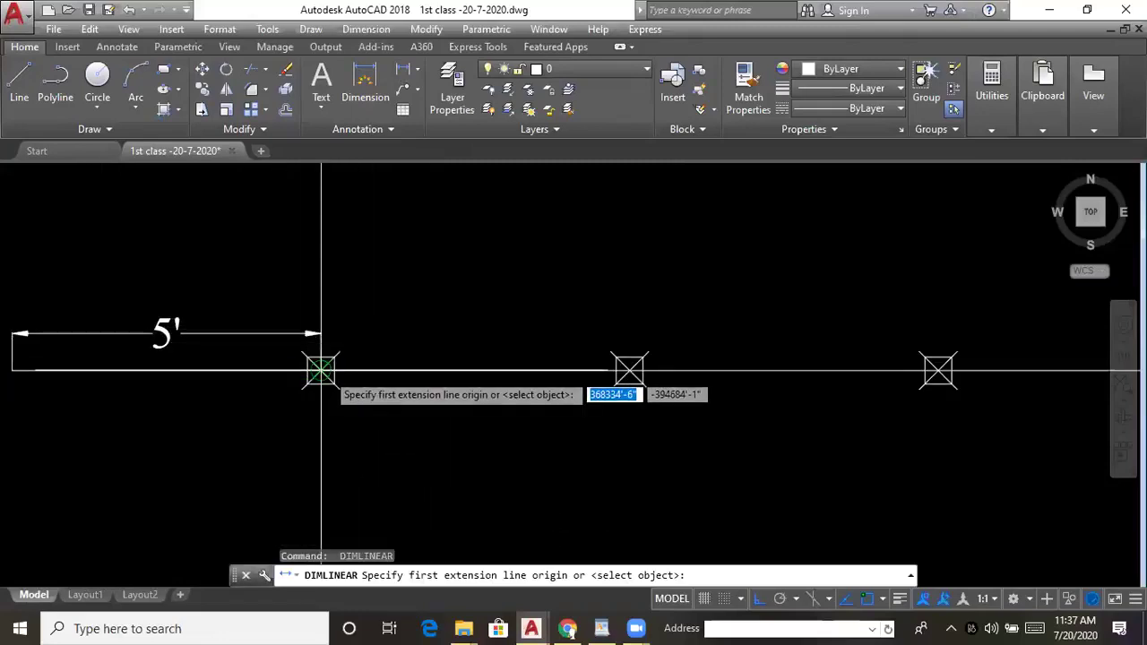
left_click(320, 369)
left_click(629, 369)
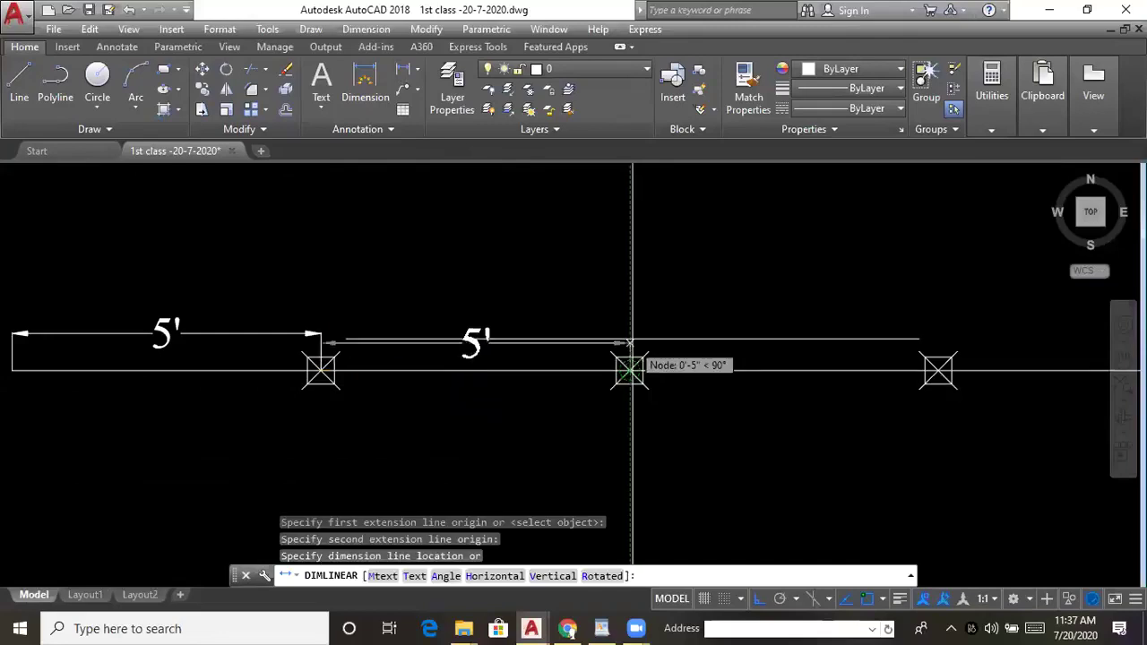
left_click(627, 328)
key("Escape")
middle_click_drag(530, 328, 570, 308)
mouse_move(594, 402)
middle_mouse_down()
mouse_move(568, 367)
mouse_move(536, 370)
middle_mouse_up()
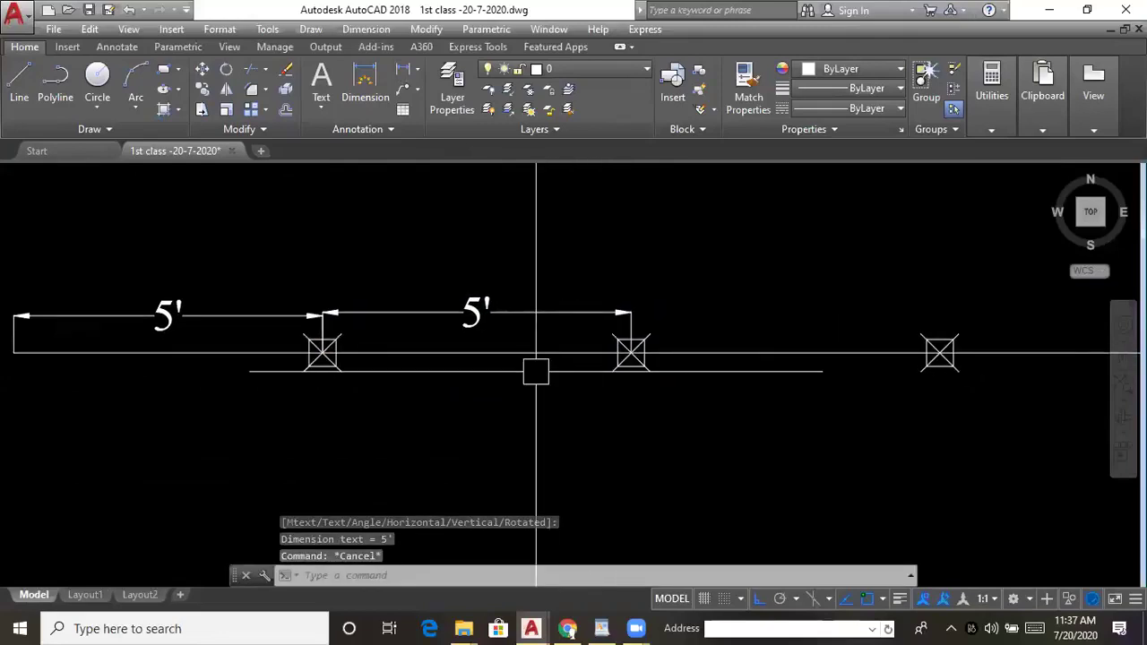
mouse_move(634, 368)
middle_mouse_down()
mouse_move(605, 354)
mouse_move(623, 359)
middle_mouse_up()
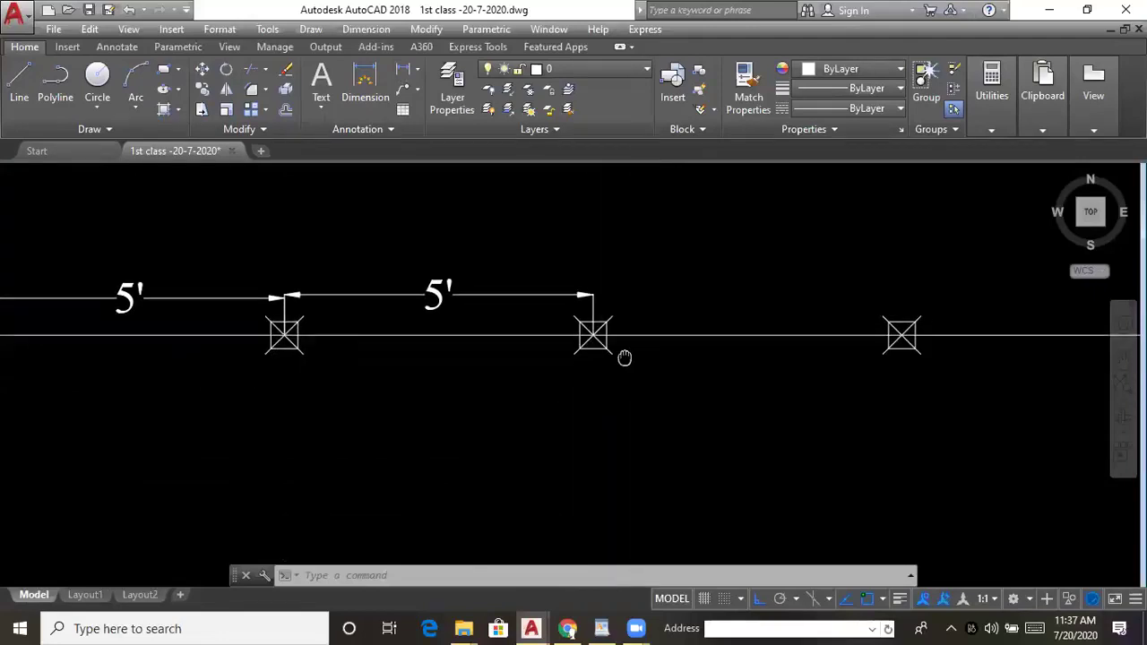
left_click(150, 127)
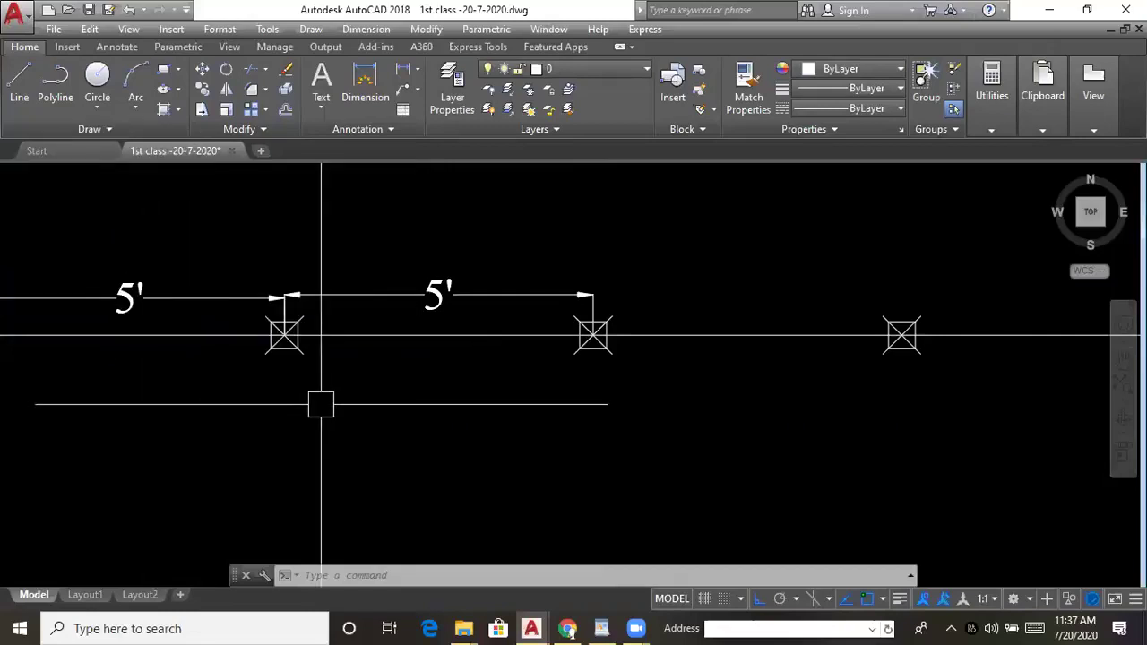
middle_click_drag(350, 397, 432, 377)
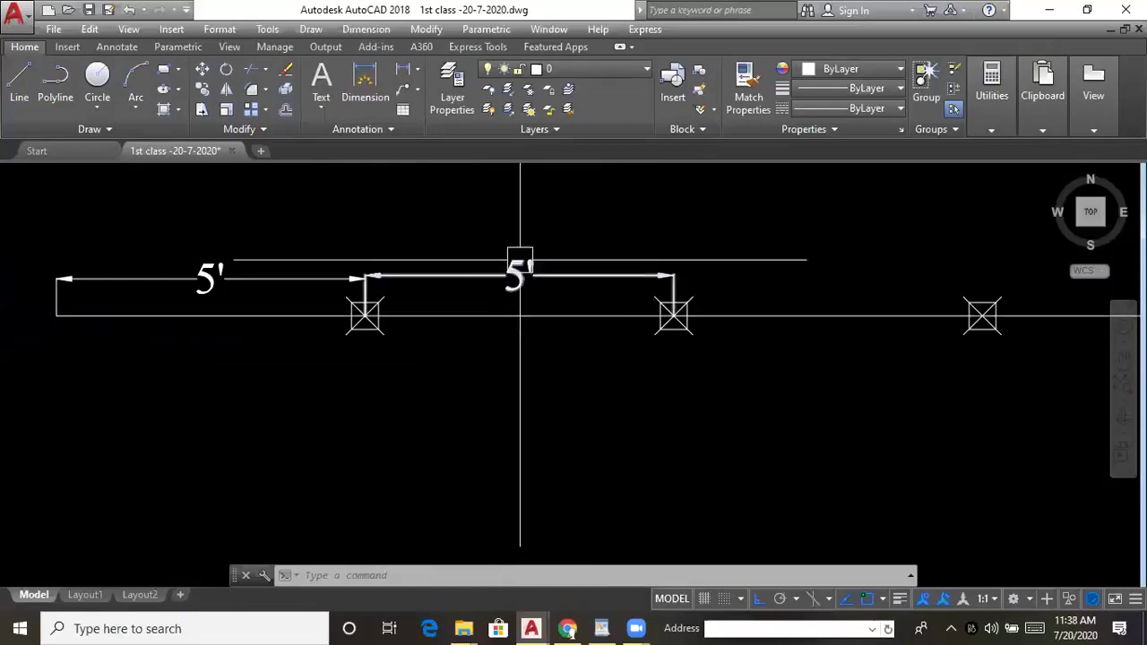
left_click(114, 131)
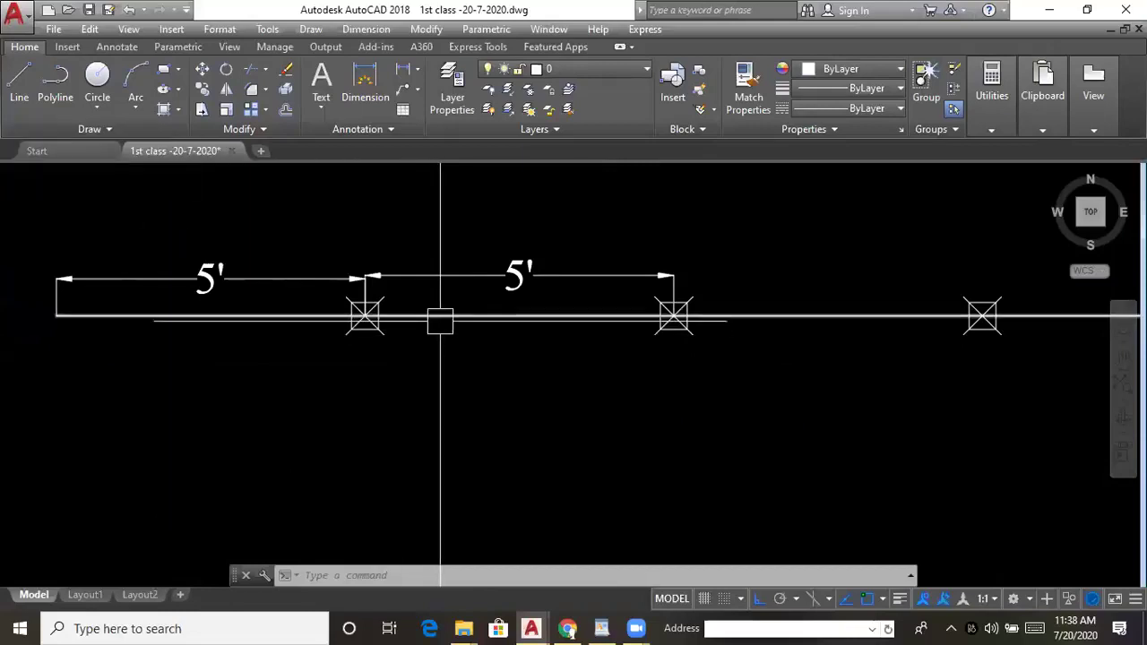
left_click(112, 130)
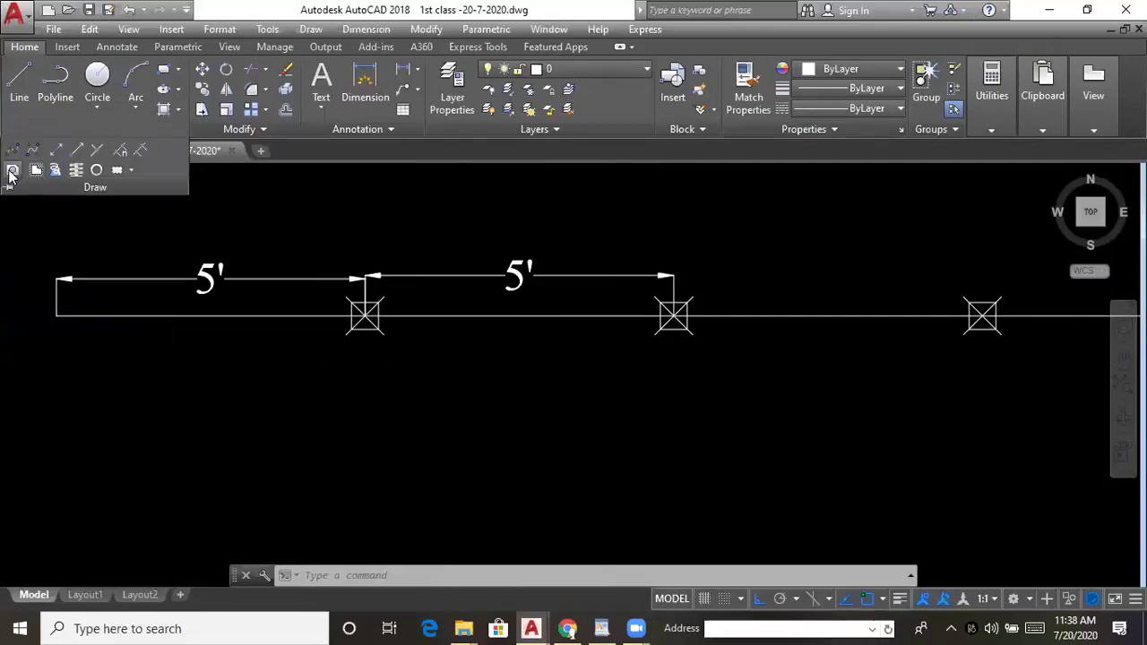
left_click(96, 170)
left_click(429, 389)
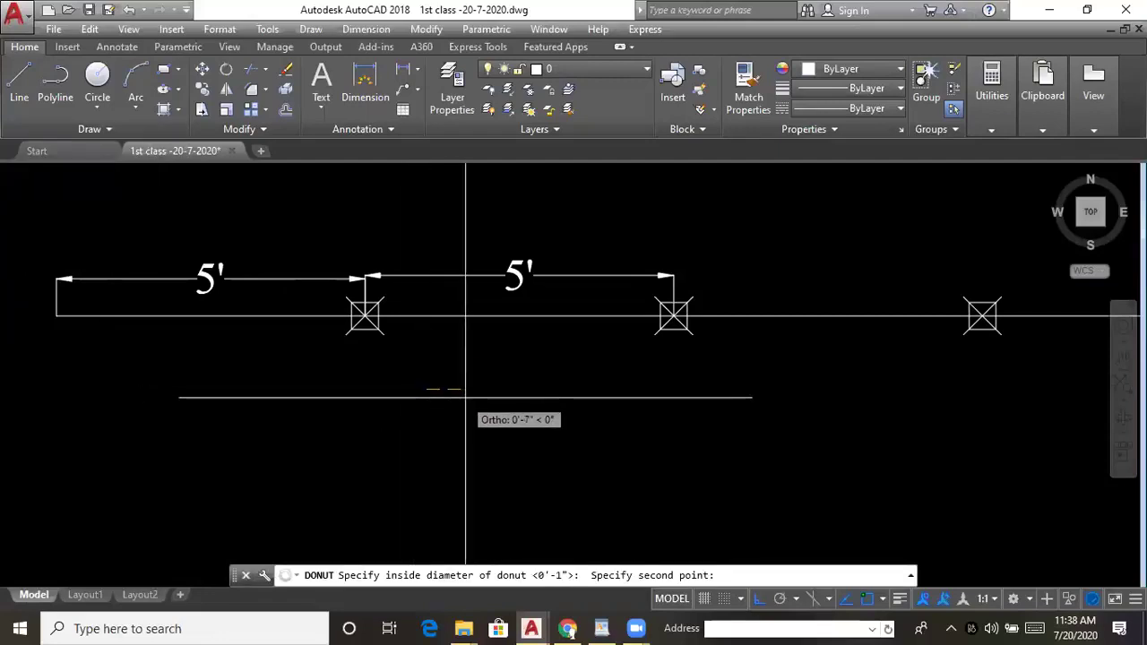
key("Escape")
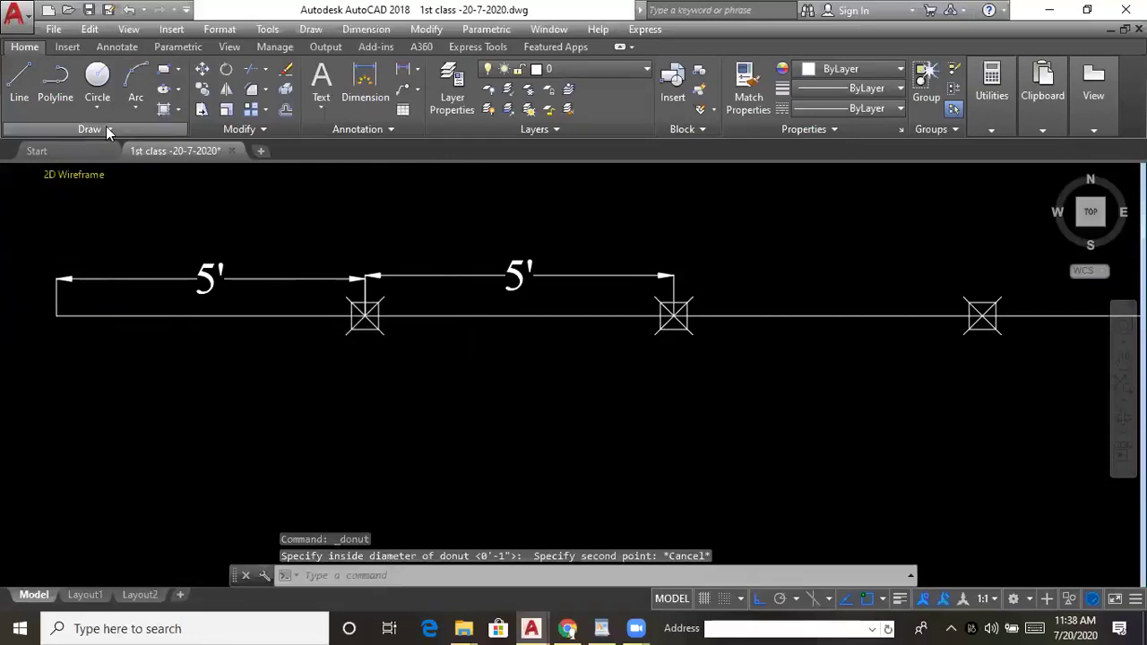
- Draw a donut with a 3" inside diameter and 4" outside diameter below the line's second dimensioned segment
left_click(106, 127)
left_click(95, 171)
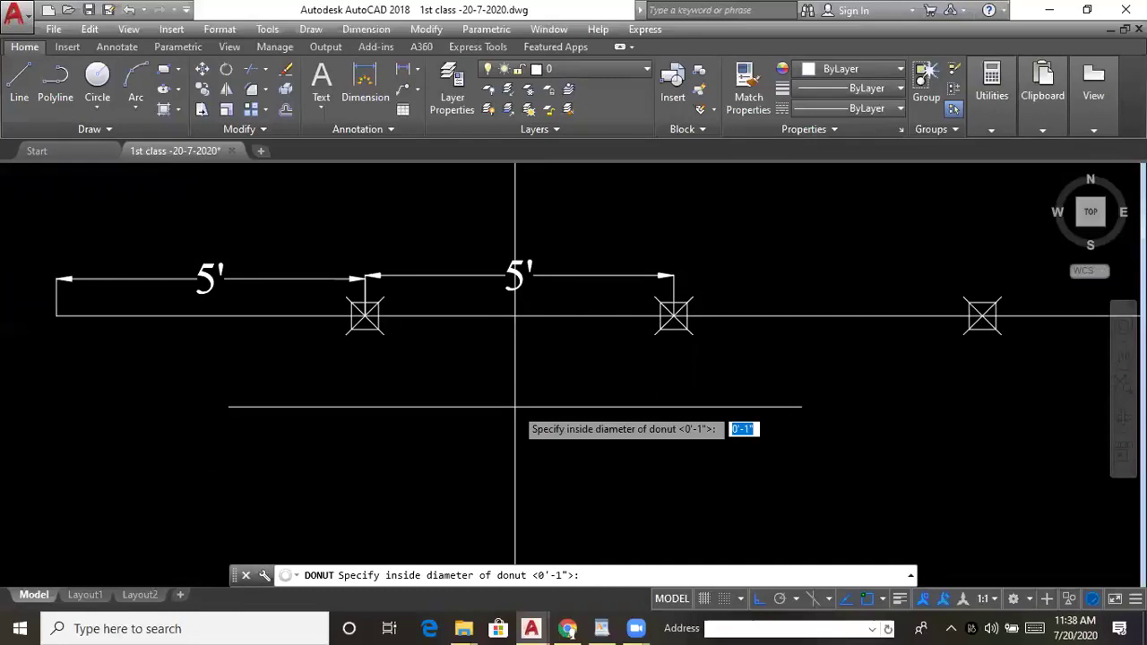
key("Return")
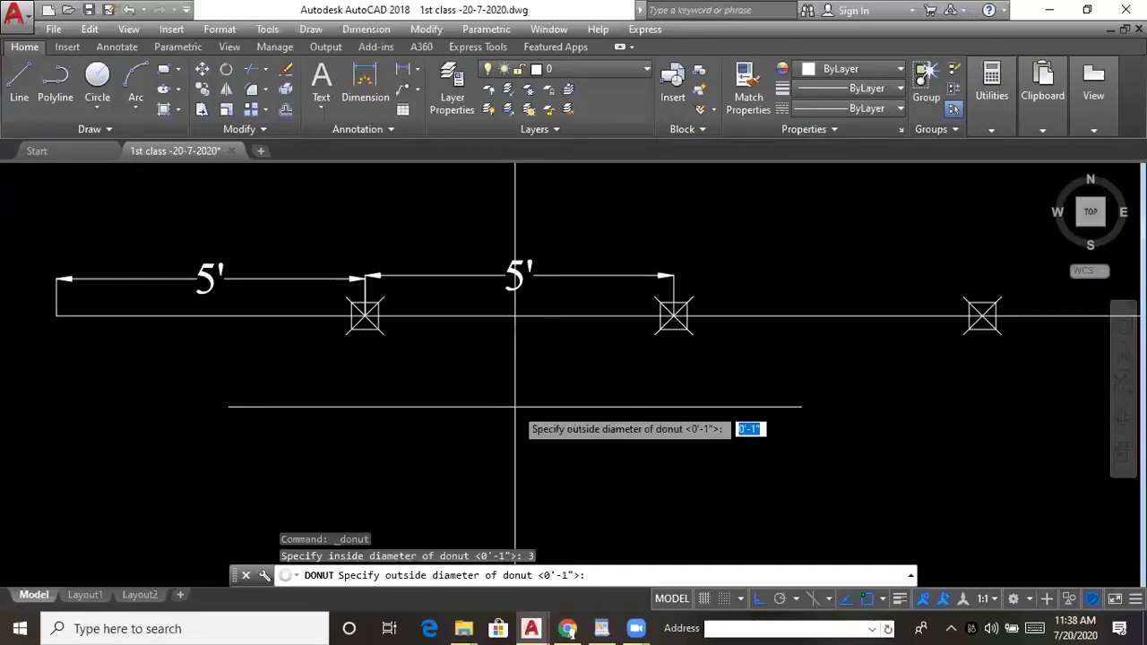
key("Return")
left_click(542, 418)
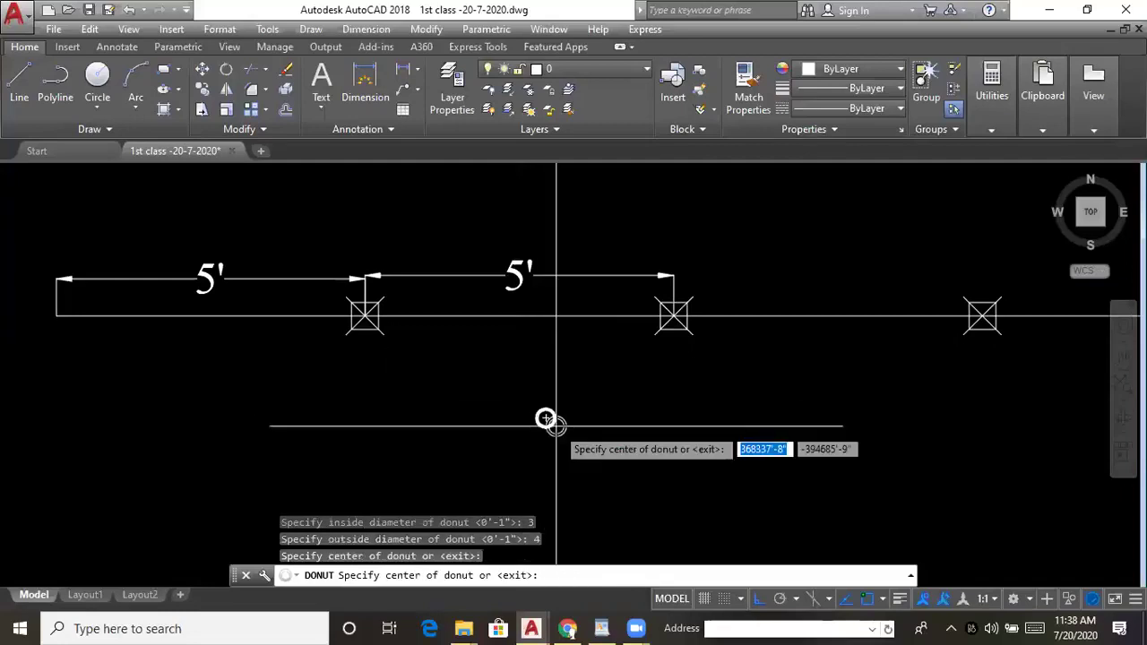
scroll(542, 421, "up", 5)
key("Escape")
scroll(550, 402, "up", 4)
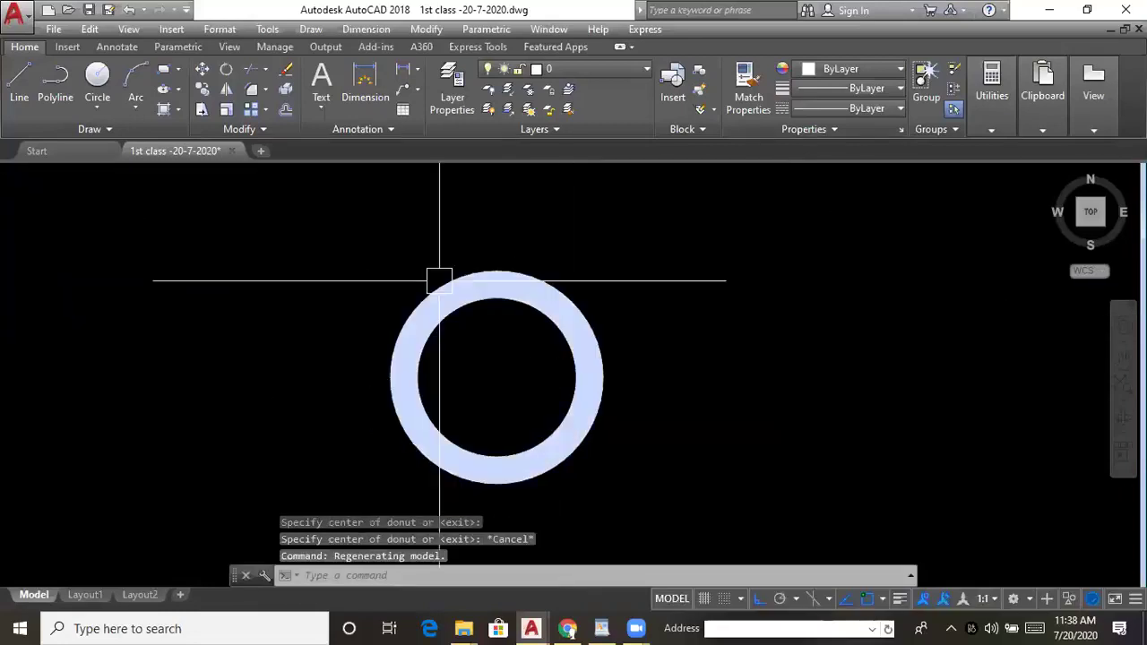
- Draw a solid donut with inside diameter 0 and outside diameter 3" to the right of the ring-shaped donut
middle_click_drag(514, 325, 454, 321)
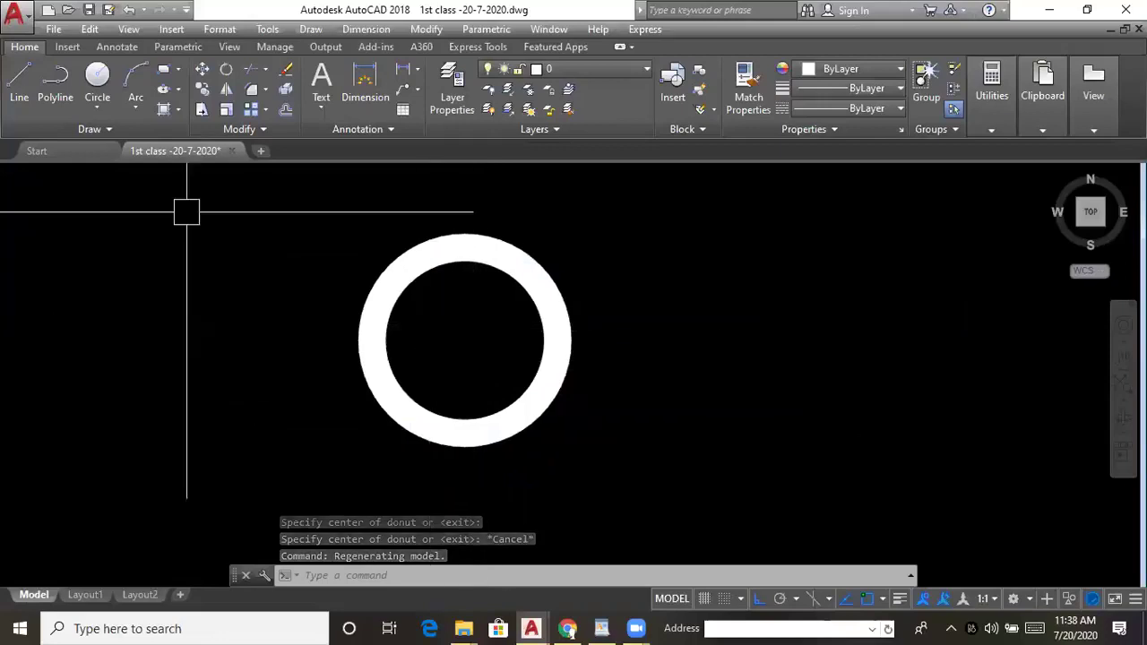
left_click(109, 129)
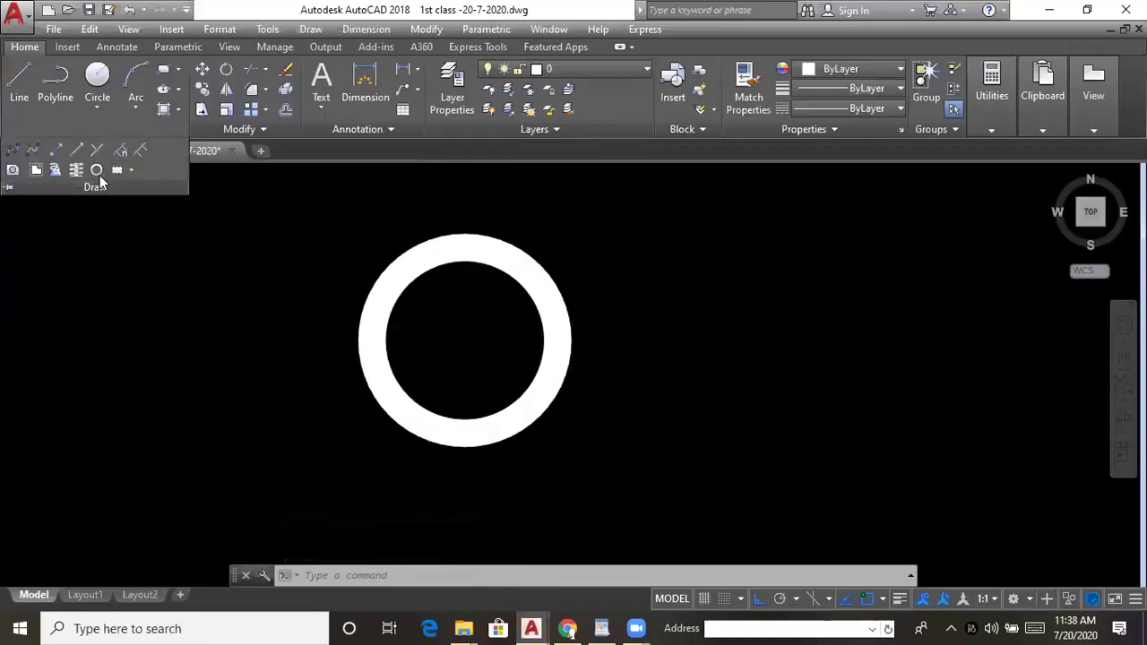
left_click(98, 170)
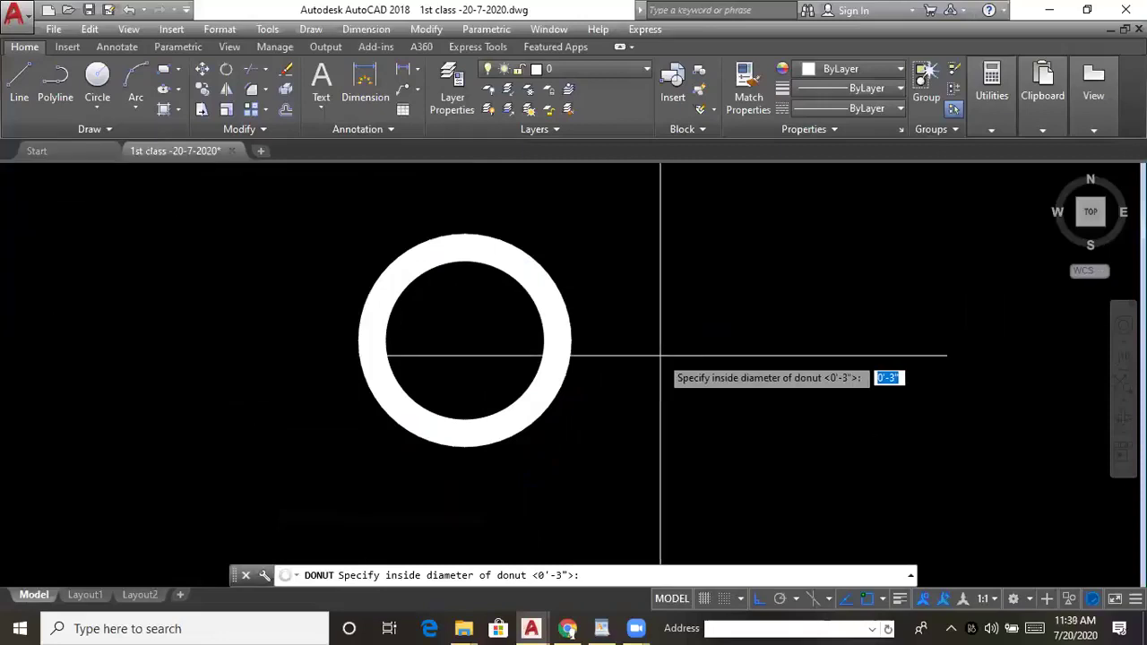
type("0")
key("Return")
type("3")
key("Return")
left_click(712, 354)
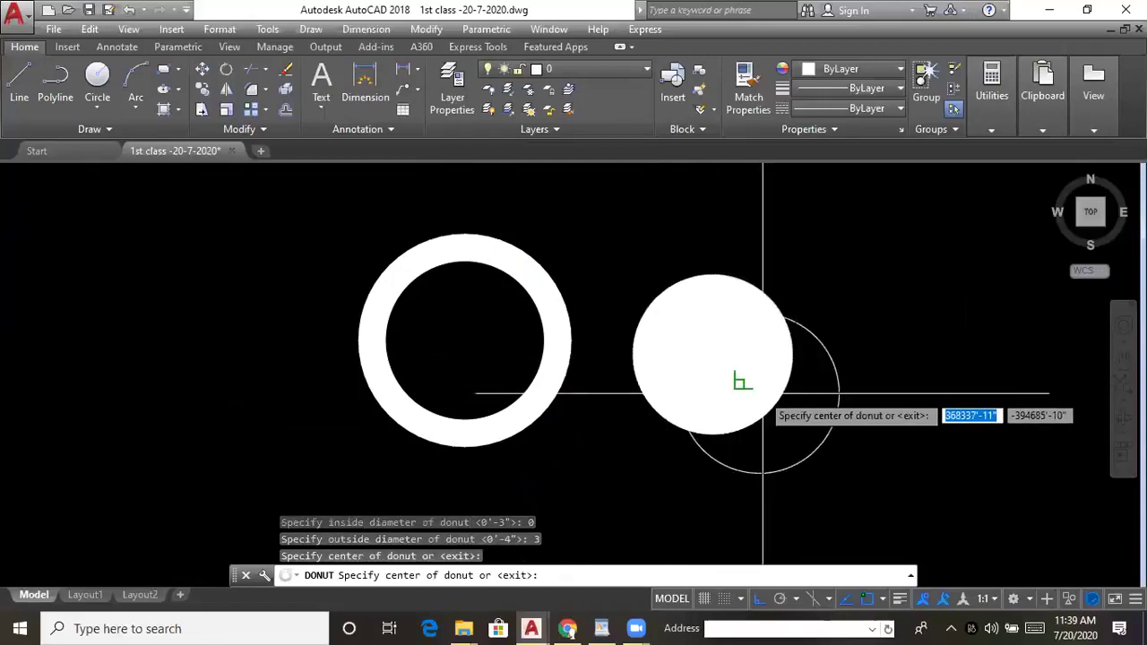
- Place six more solid donuts of the same size above and beside the first solid donut, and end the Donut command
middle_click_drag(858, 321, 641, 362)
left_click(799, 330)
left_click(681, 242)
left_click(560, 245)
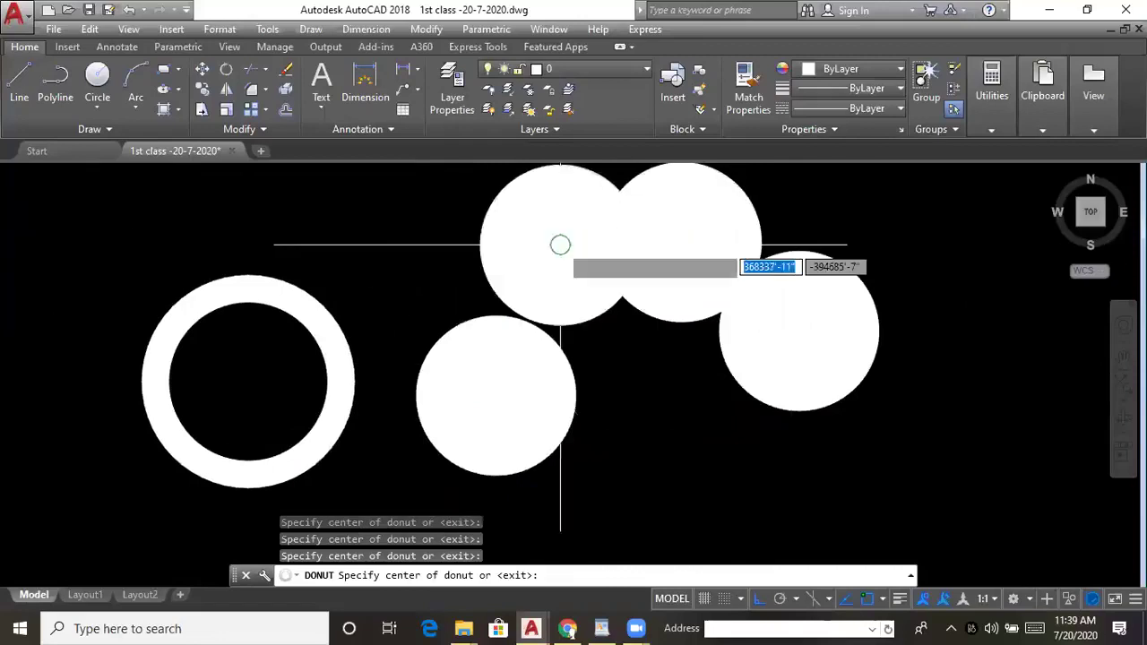
left_click(404, 218)
left_click(643, 428)
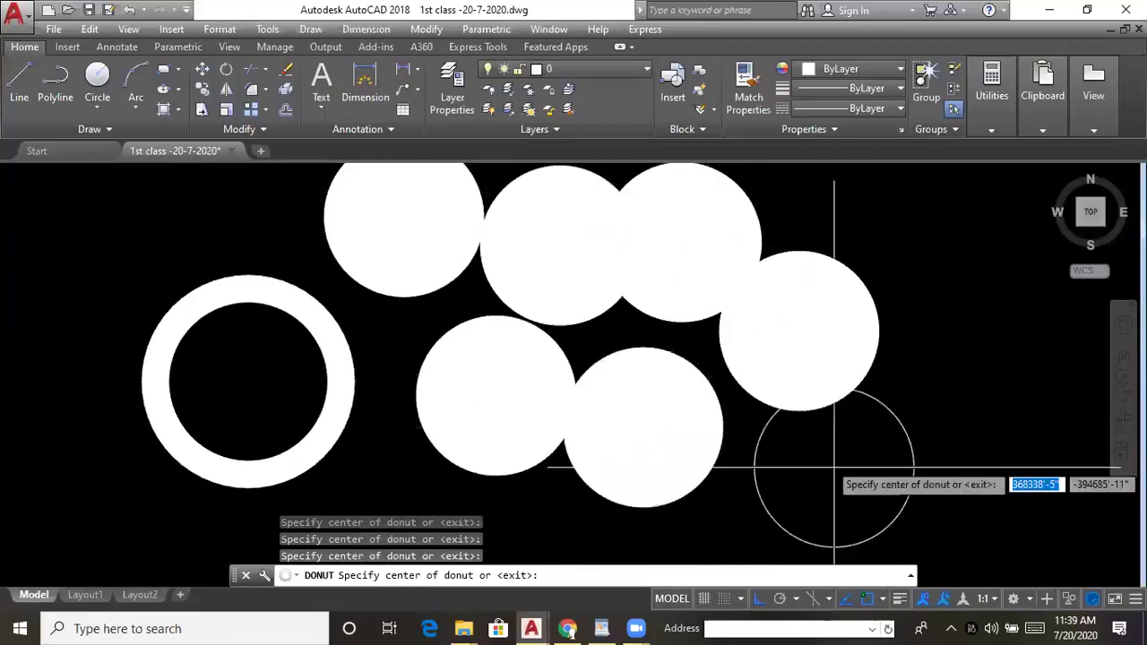
left_click(834, 467)
key("Escape")
- Draw five solid donuts with inside diameter 0 and outside diameter 3", spread in a loose row below the existing donuts
middle_click_drag(848, 410, 765, 335)
scroll(760, 332, "down", 2)
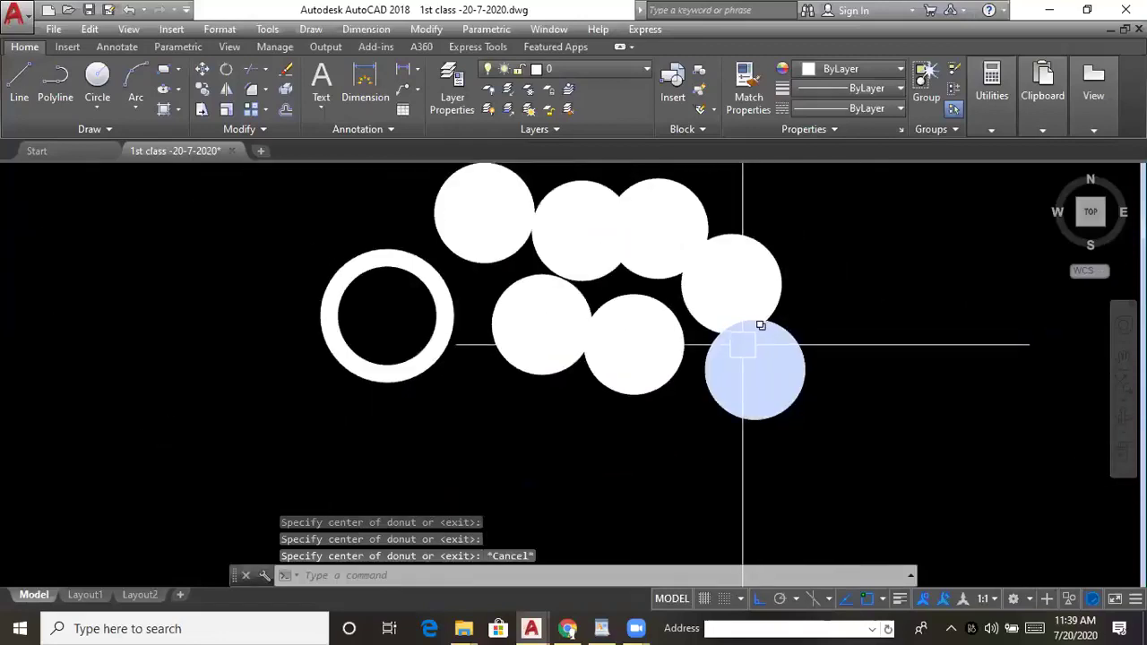
middle_click_drag(650, 408, 601, 424)
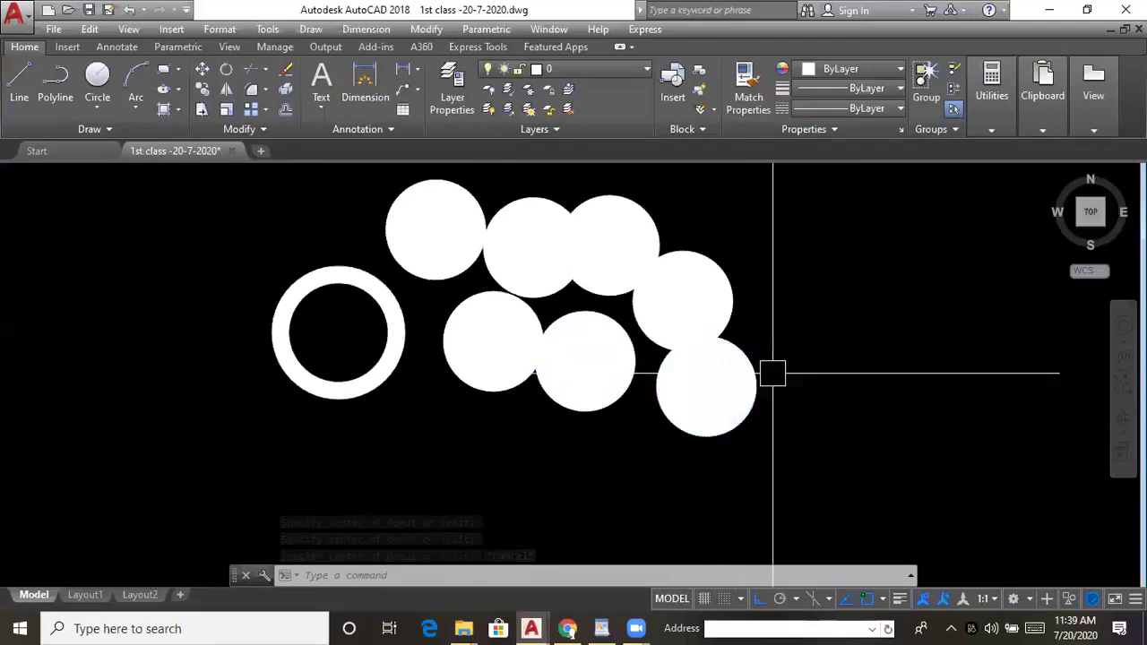
middle_click_drag(722, 366, 731, 370)
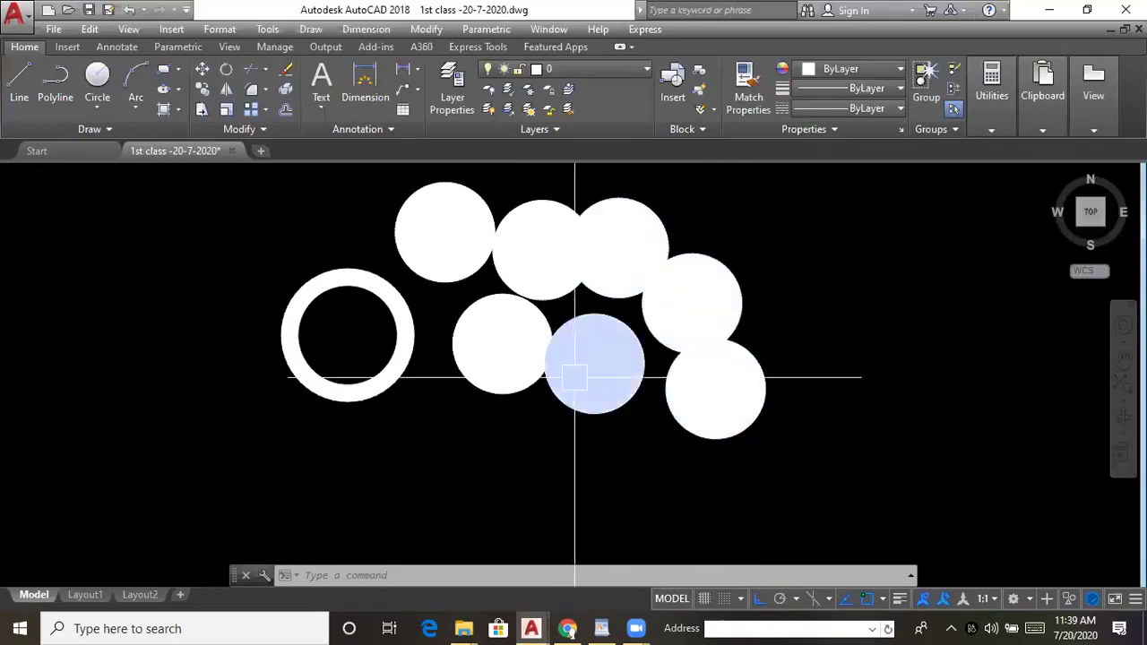
mouse_move(650, 454)
middle_mouse_down()
mouse_move(630, 456)
mouse_move(640, 389)
middle_mouse_up()
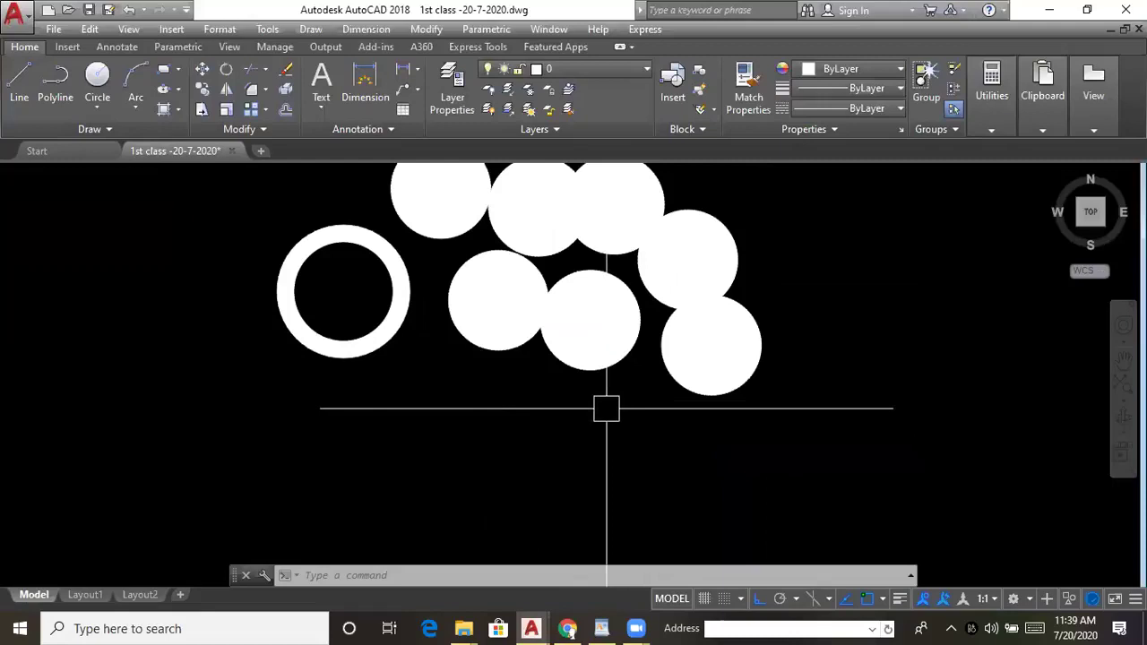
left_click(129, 131)
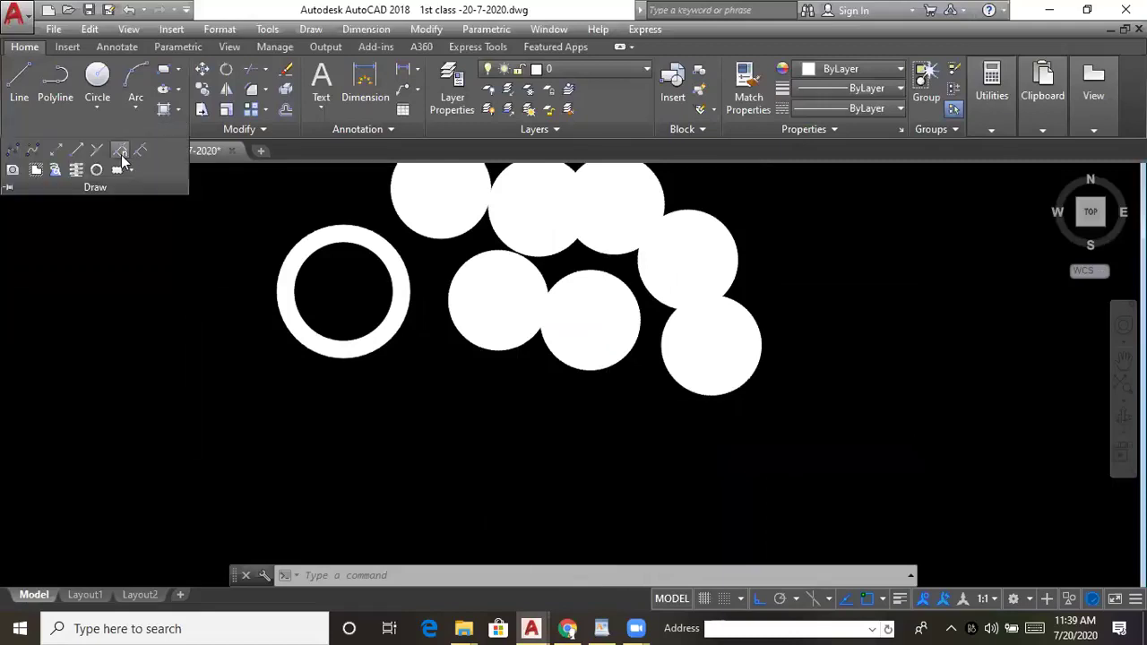
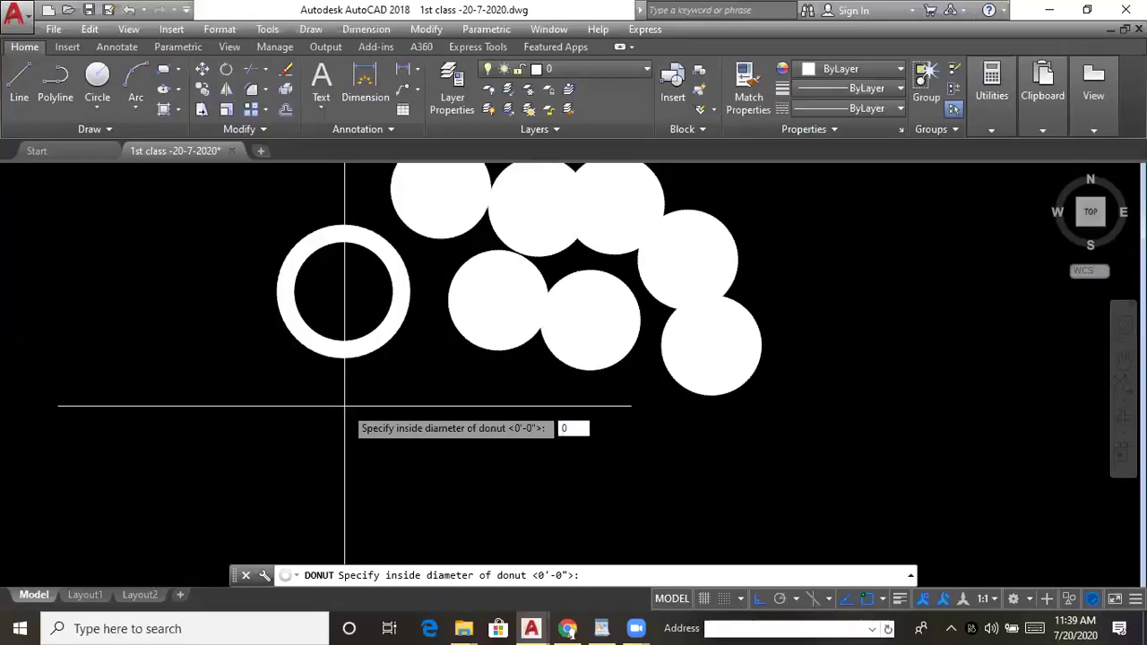
key("Return")
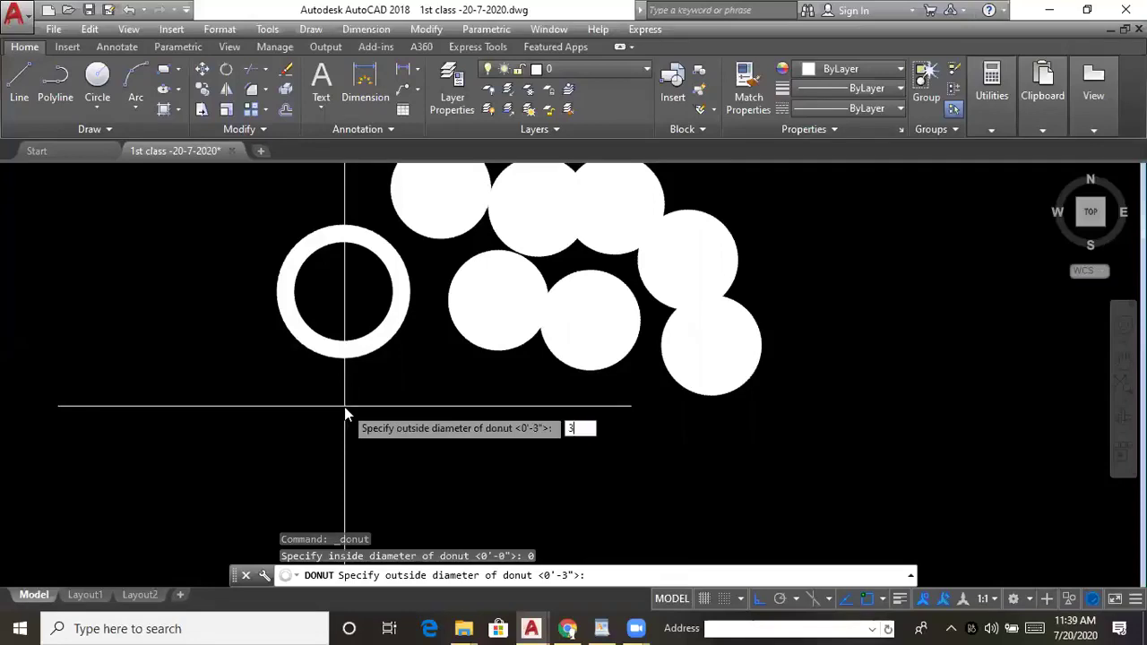
key("Return")
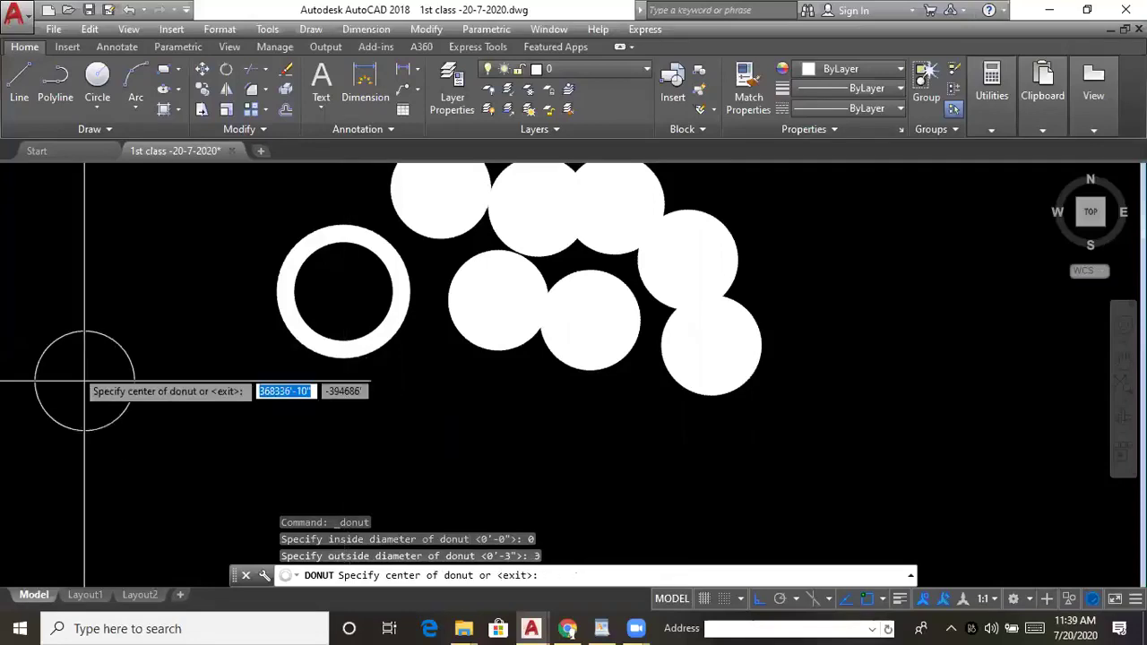
left_click(68, 352)
left_click(200, 430)
left_click(354, 445)
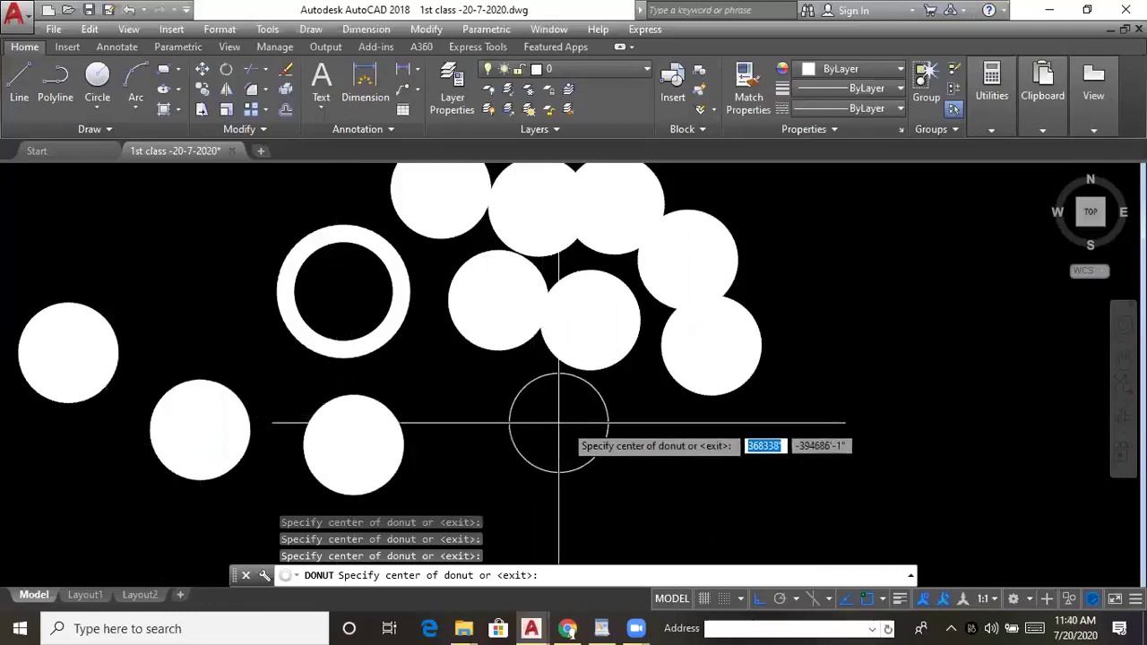
left_click(591, 456)
left_click(872, 411)
key("Escape")
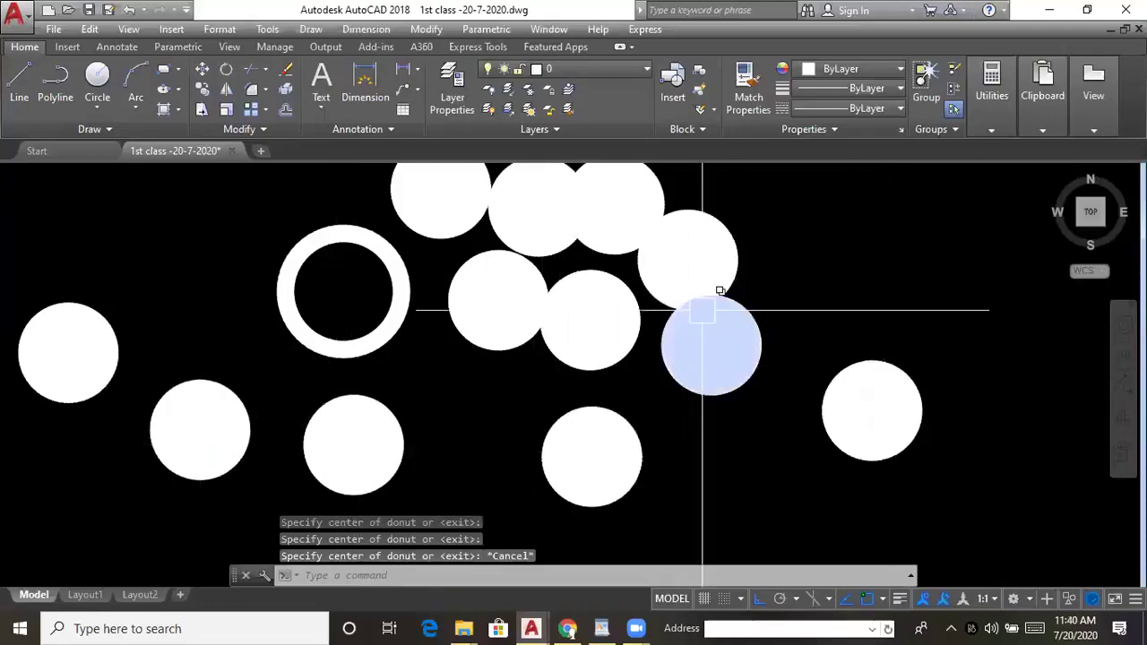
- Examine the group of solid donuts around the ring-shaped donut, both up close and from farther out
scroll(703, 310, "down", 2)
scroll(307, 340, "up", 4)
scroll(397, 341, "down", 4)
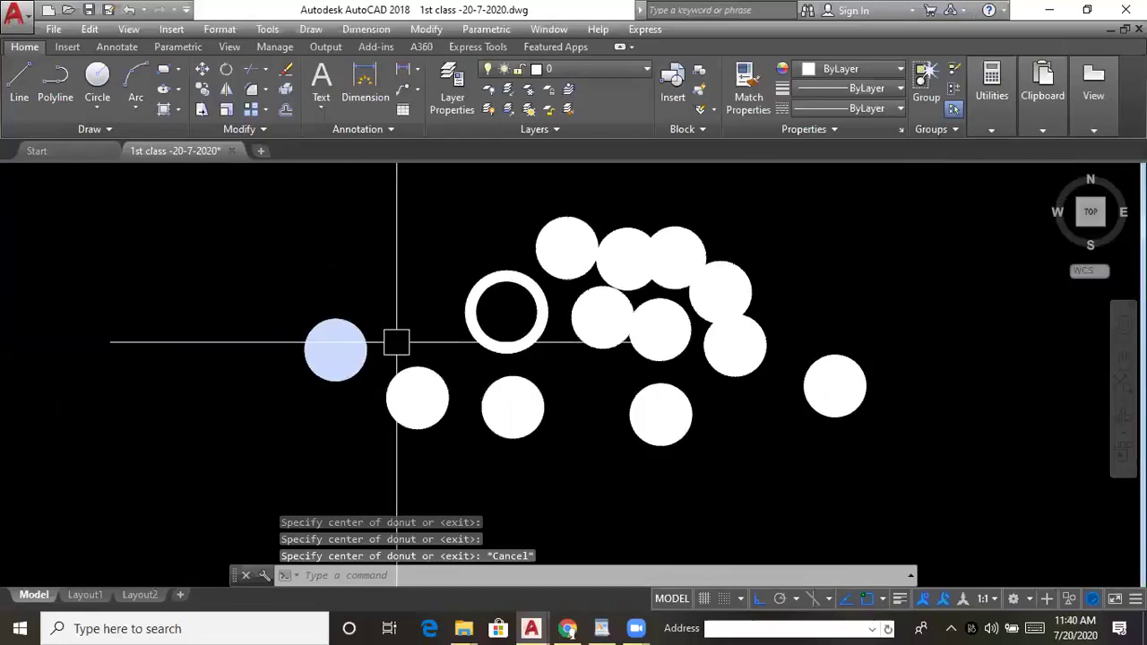
middle_click_drag(397, 342, 336, 309)
scroll(394, 339, "up", 2)
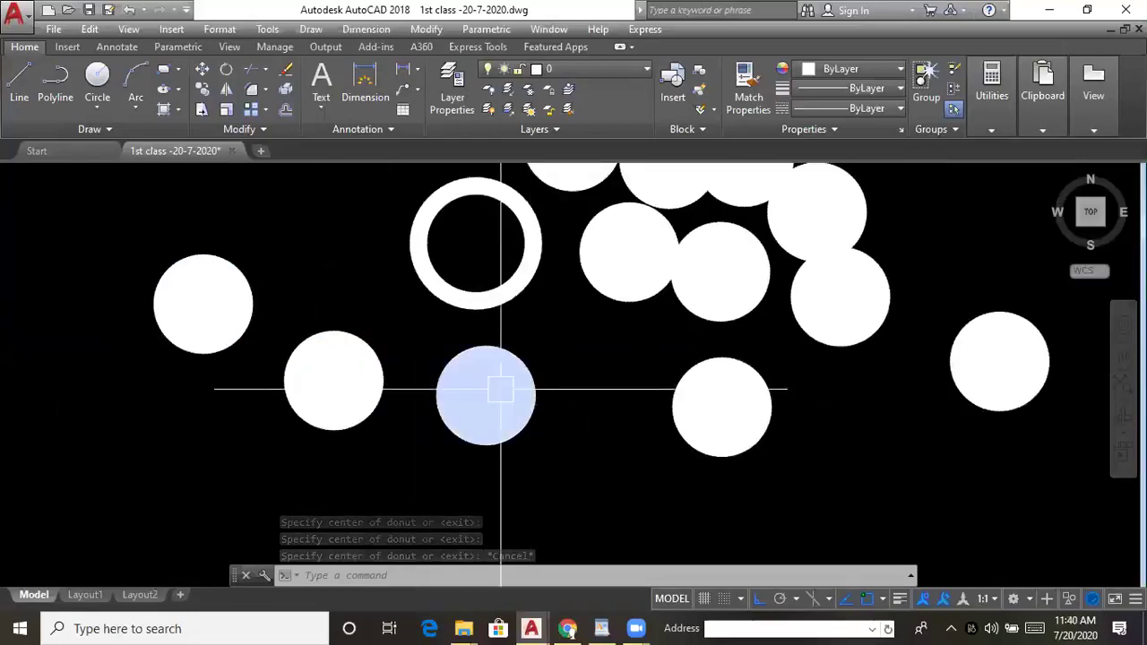
scroll(500, 390, "up", 2)
scroll(515, 391, "down", 5)
middle_click_drag(515, 392, 492, 381)
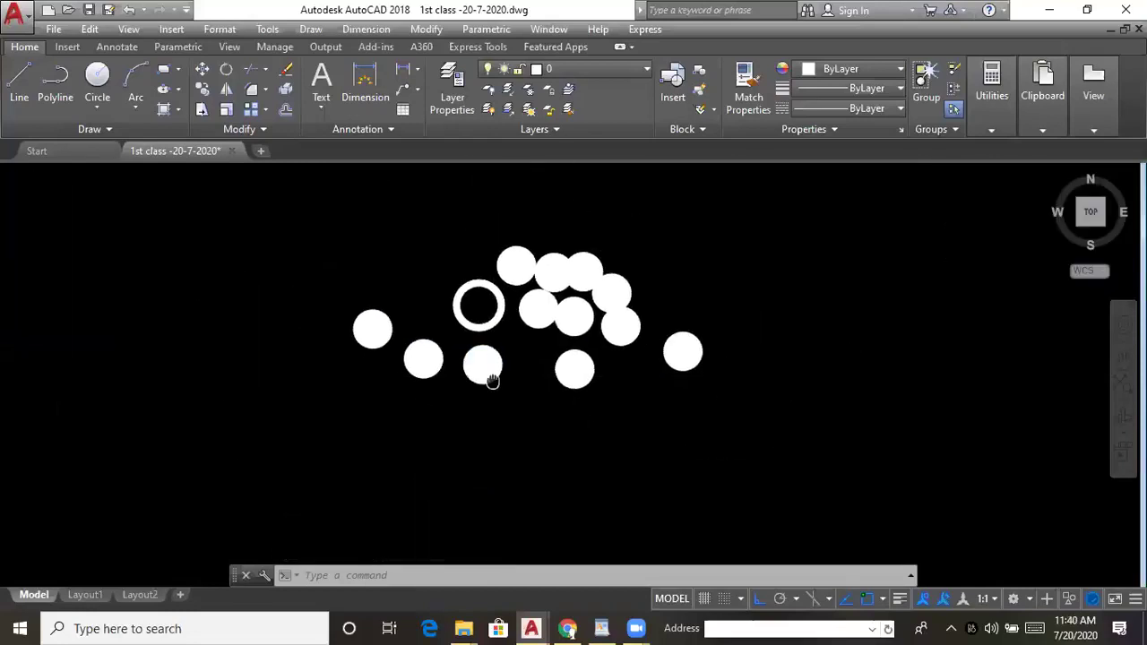
mouse_move(535, 422)
middle_mouse_down()
mouse_move(481, 400)
mouse_move(517, 427)
middle_mouse_up()
scroll(406, 328, "up", 2)
scroll(406, 328, "up", 2)
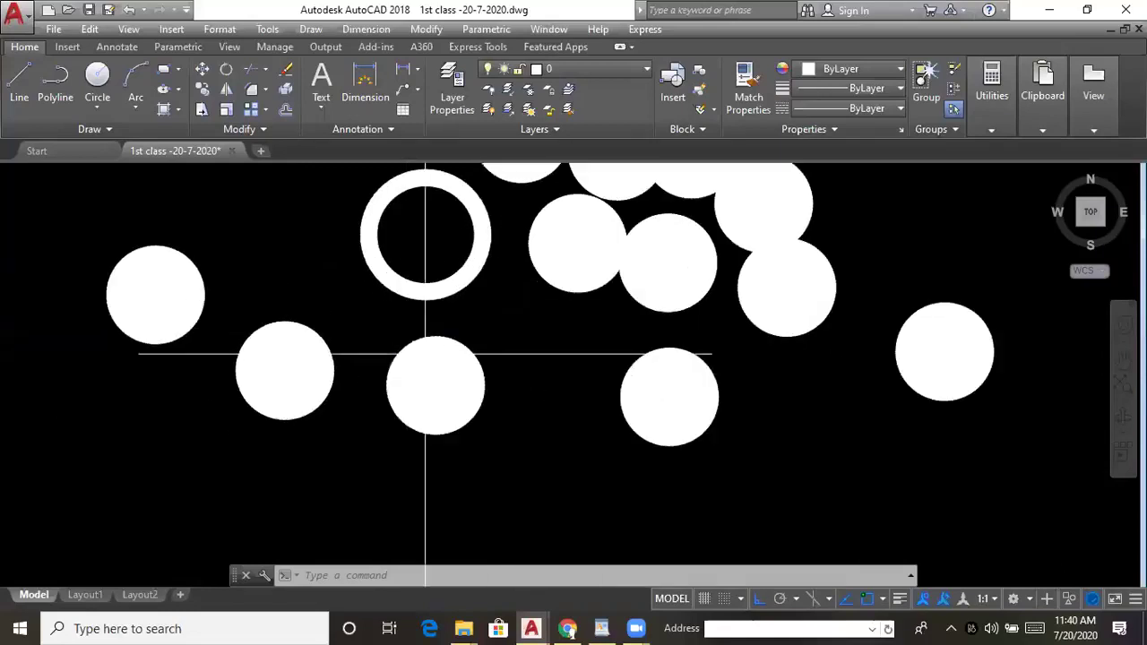
mouse_move(468, 389)
middle_mouse_down()
mouse_move(502, 410)
mouse_move(496, 420)
middle_mouse_up()
scroll(512, 423, "down", 2)
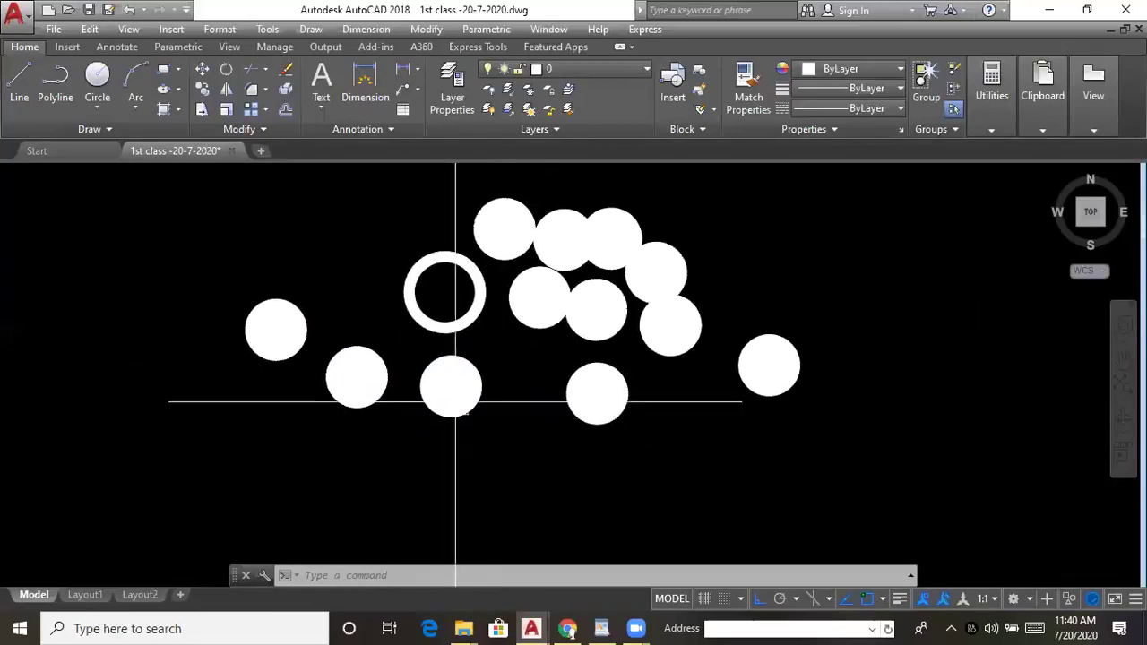
scroll(475, 408, "up", 2)
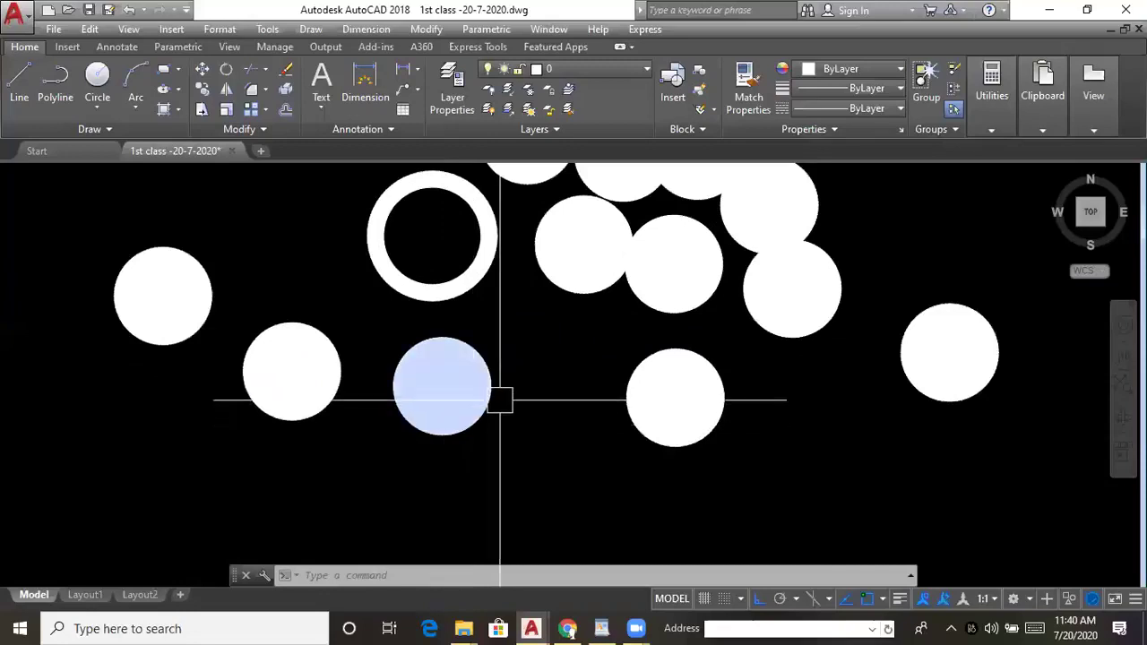
scroll(476, 405, "down", 5)
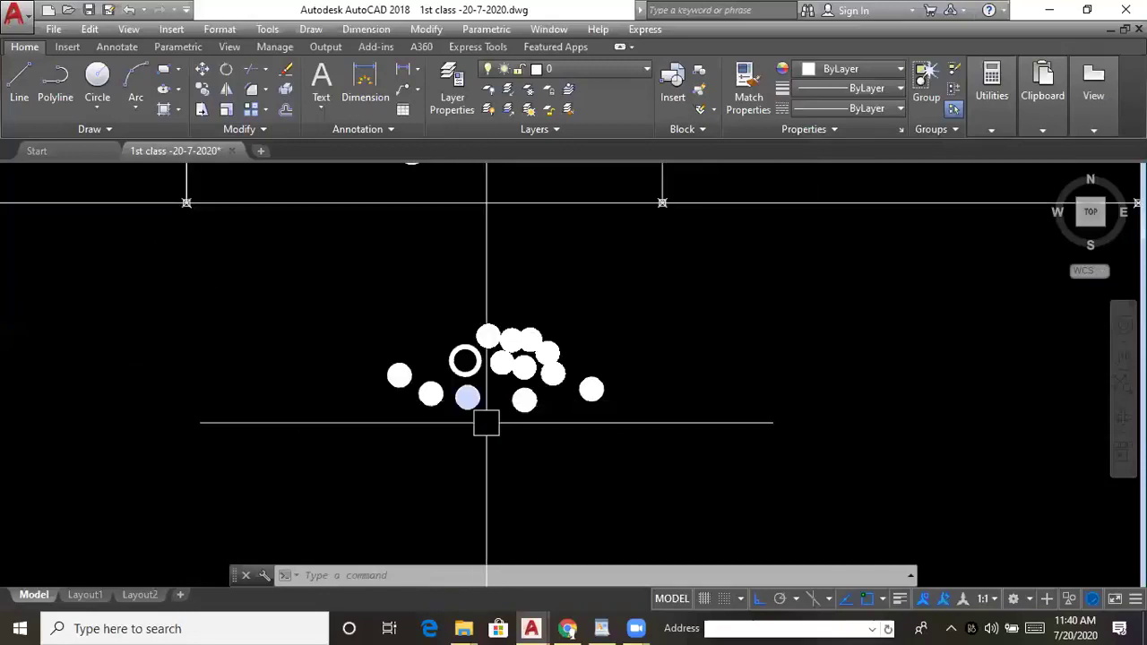
scroll(484, 420, "up", 1)
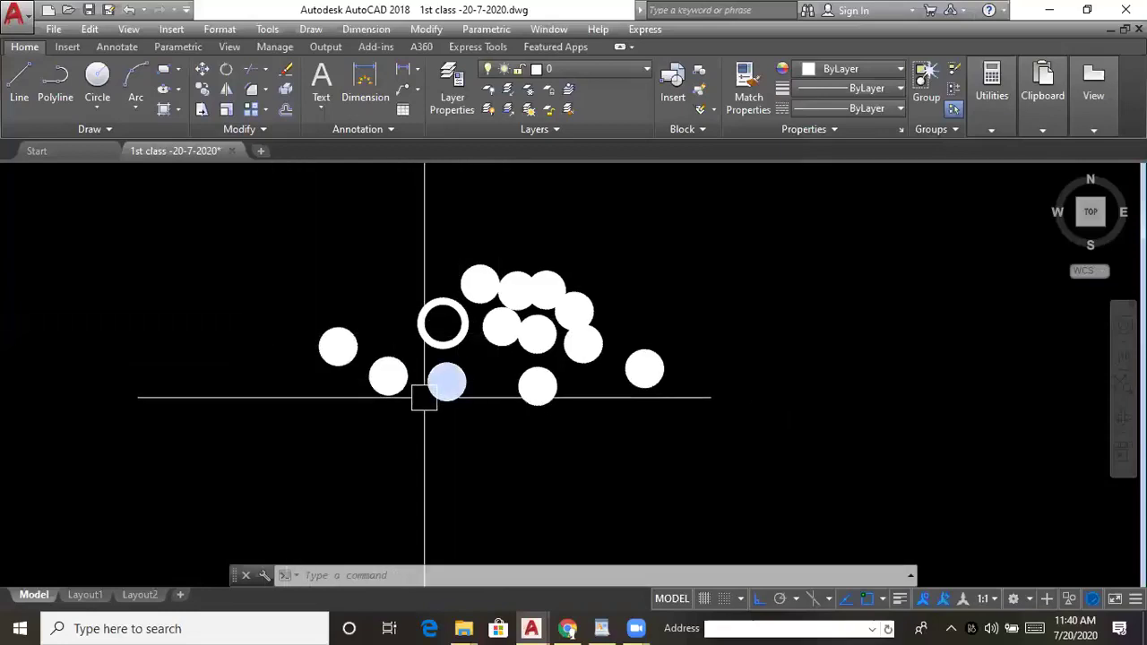
type("do")
key("Return")
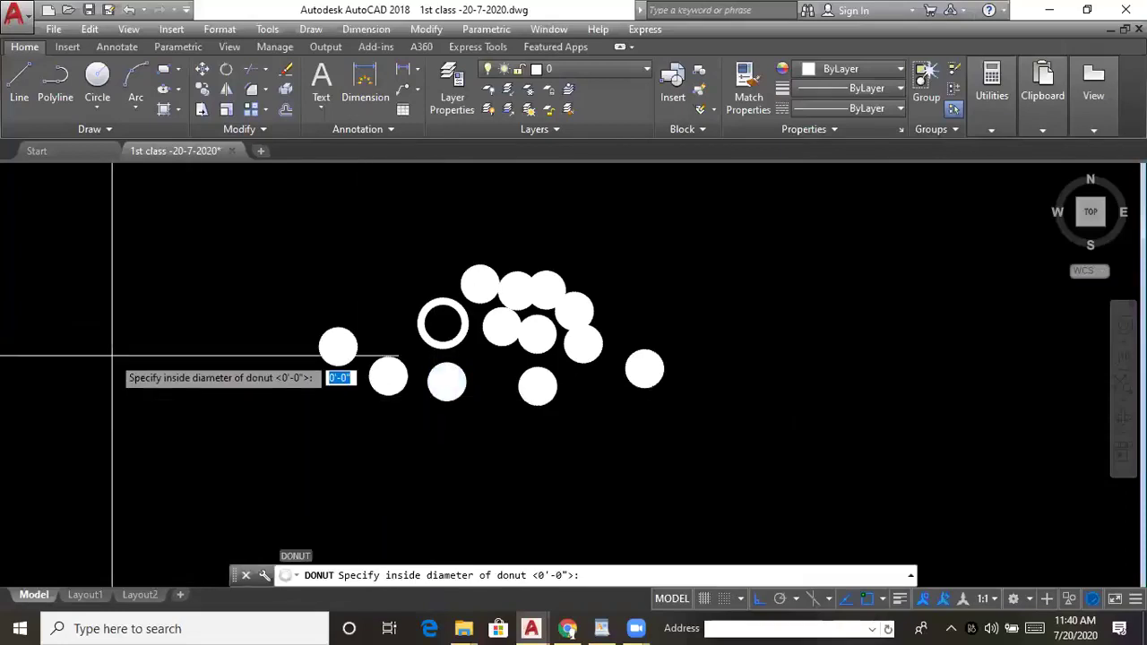
key("Return")
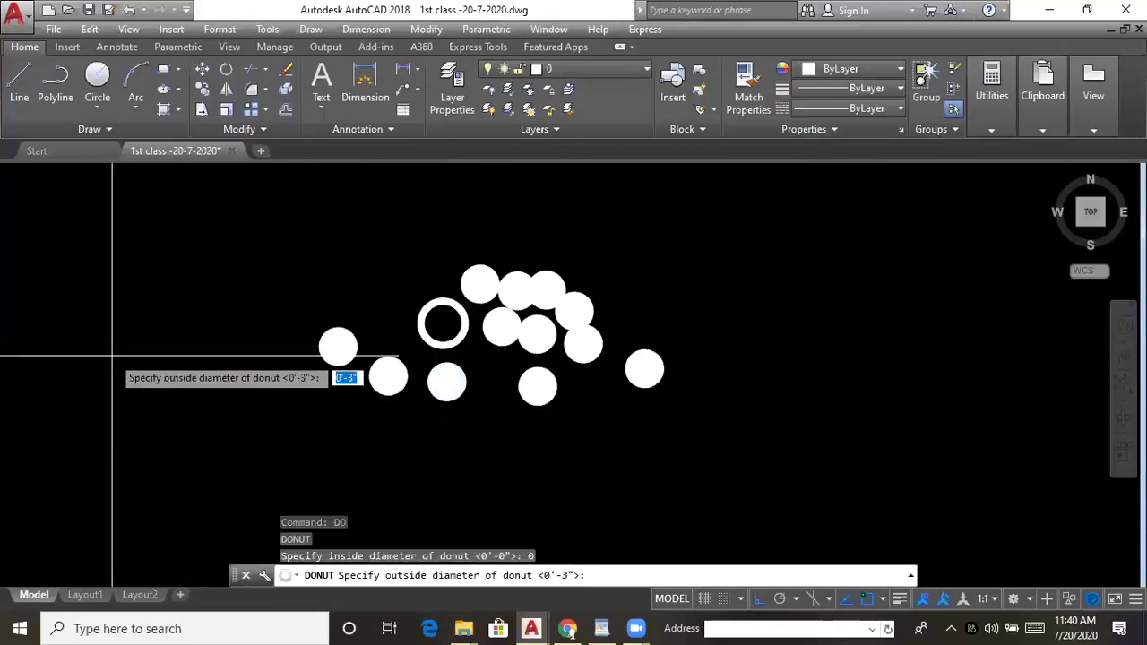
key("Return")
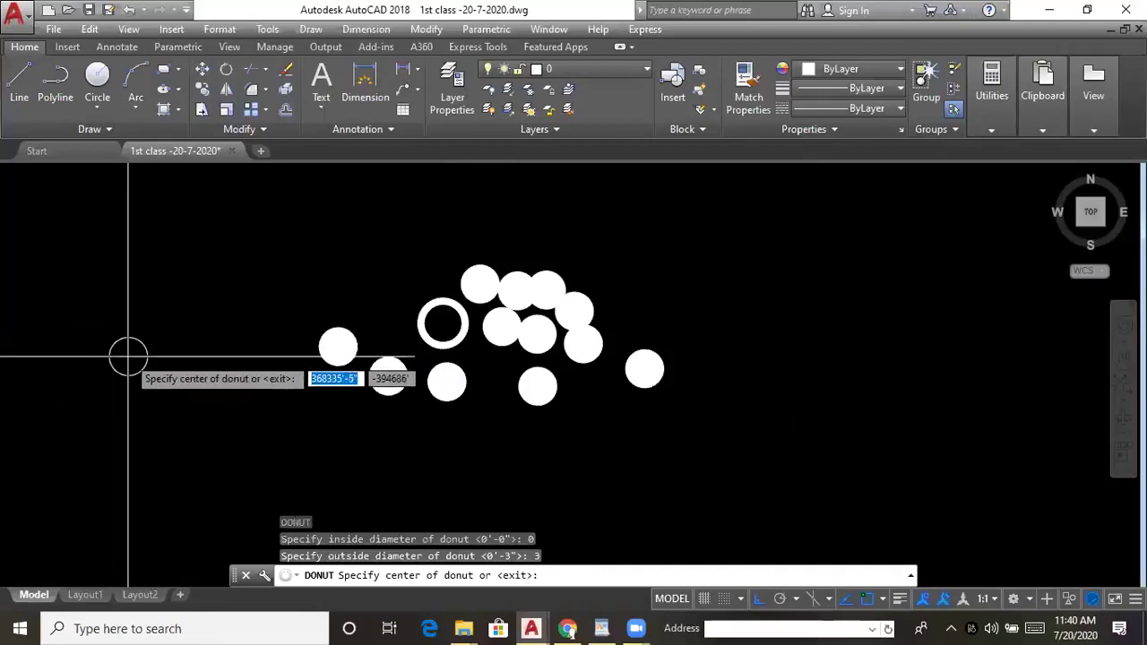
key("Escape")
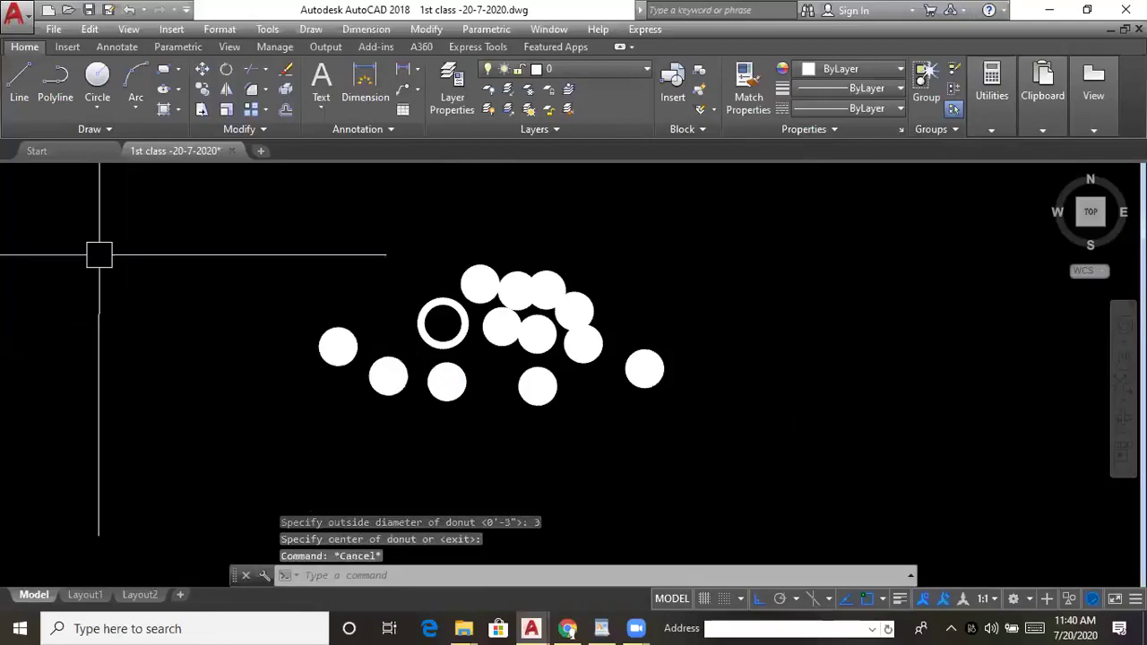
- Draw ten solid donuts with inside diameter 0 and outside diameter 4", scattered to the left of the ring-shaped donut
key("Return")
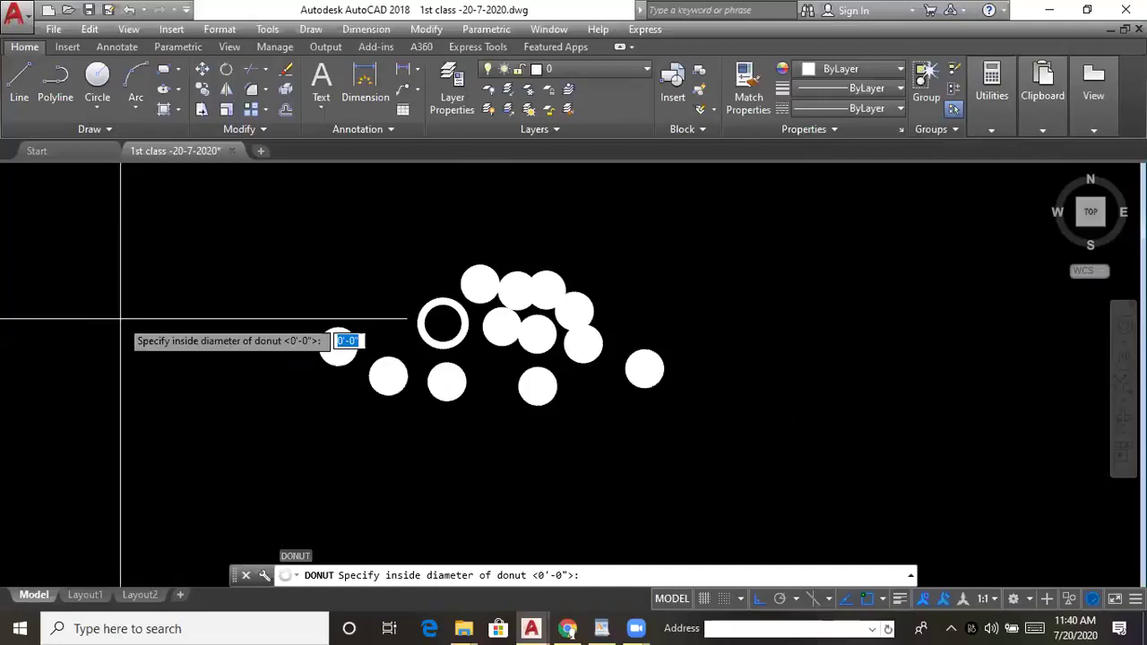
type("0")
key("Return")
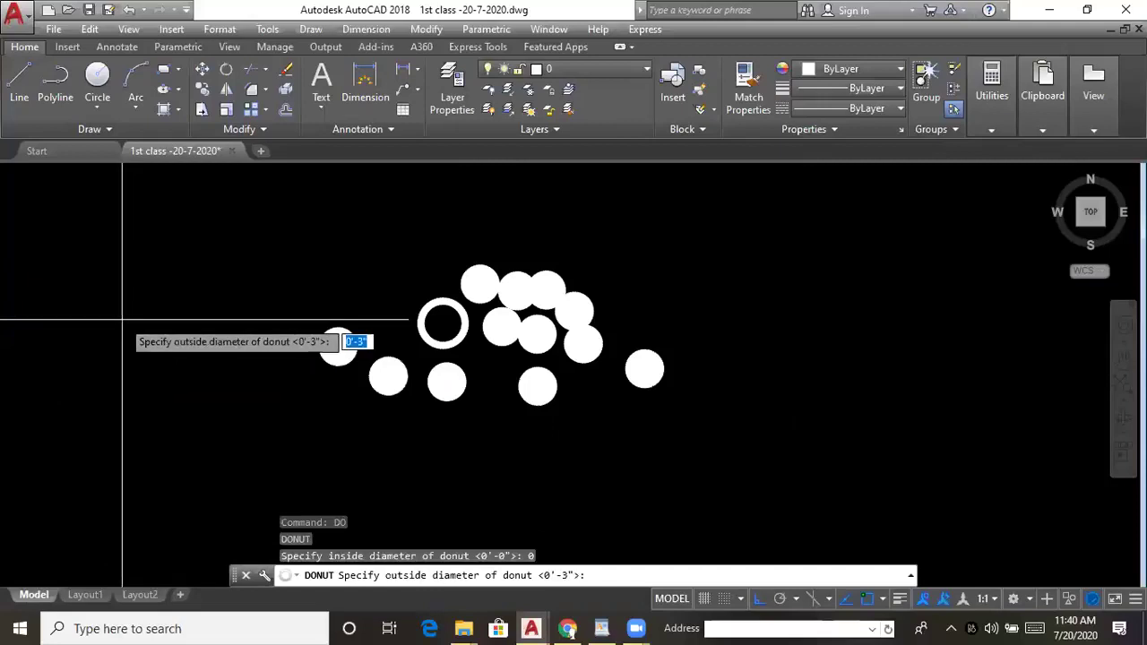
key("Return")
left_click(138, 337)
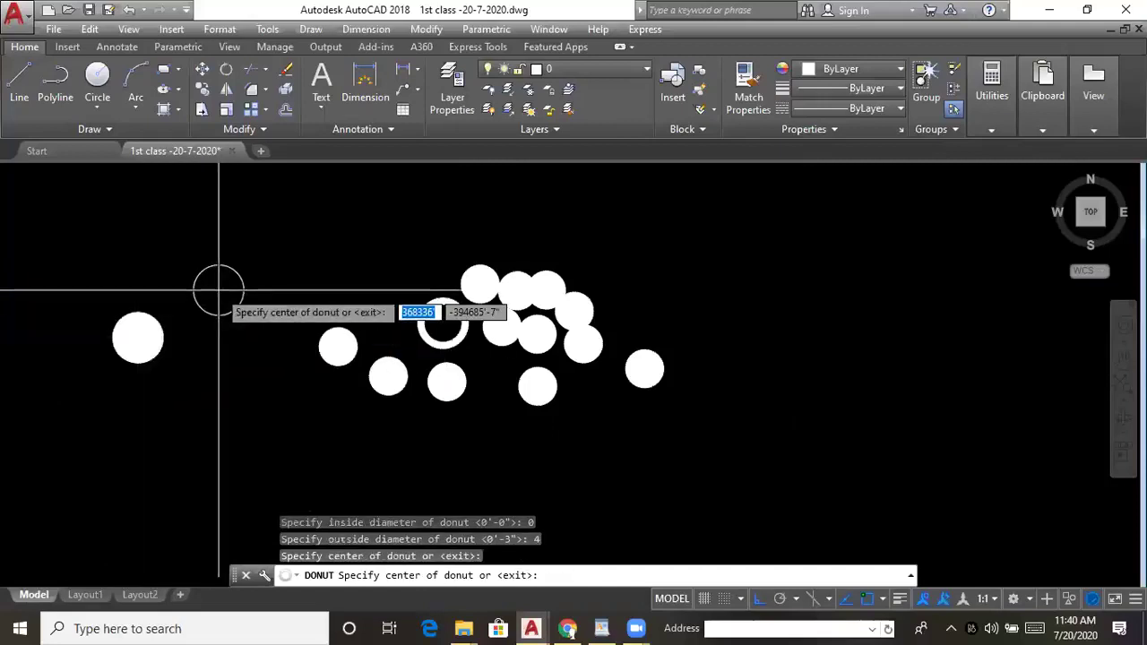
left_click(218, 290)
left_click(277, 258)
left_click(319, 225)
left_click(220, 234)
left_click(238, 401)
left_click(255, 346)
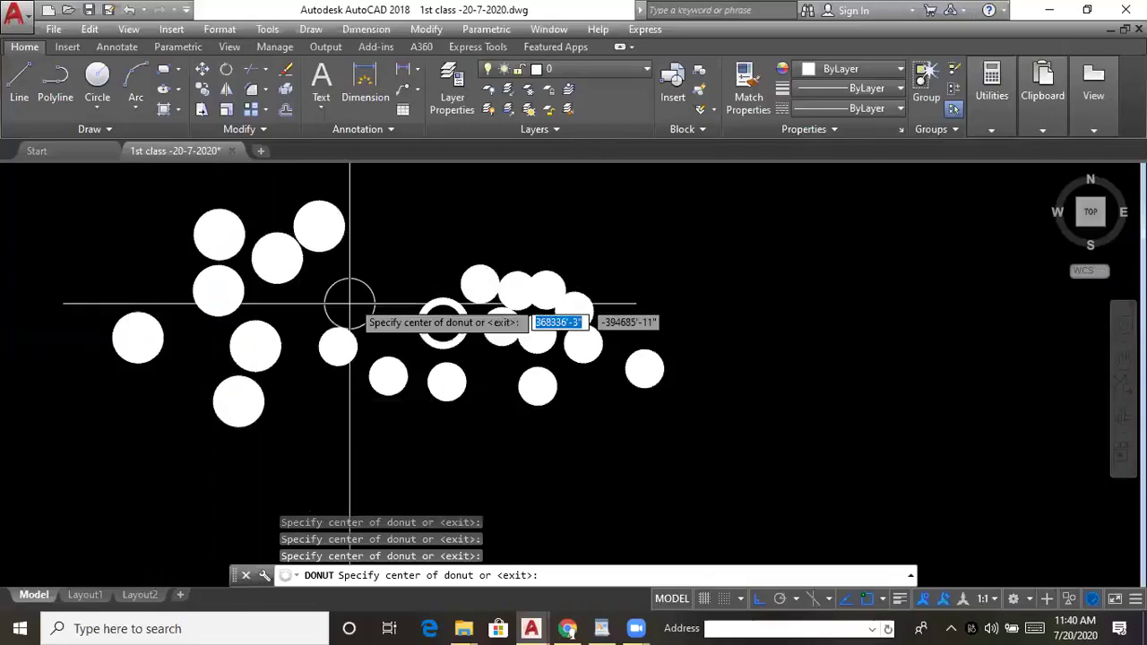
left_click(359, 270)
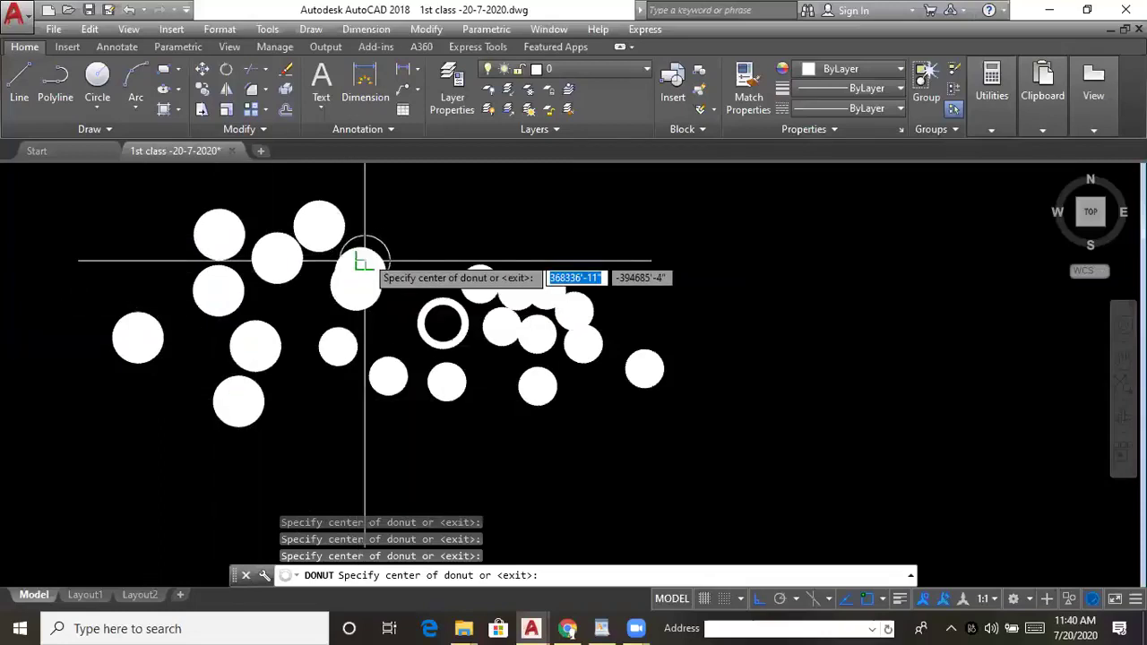
left_click(404, 217)
key("Escape")
scroll(336, 358, "down", 3)
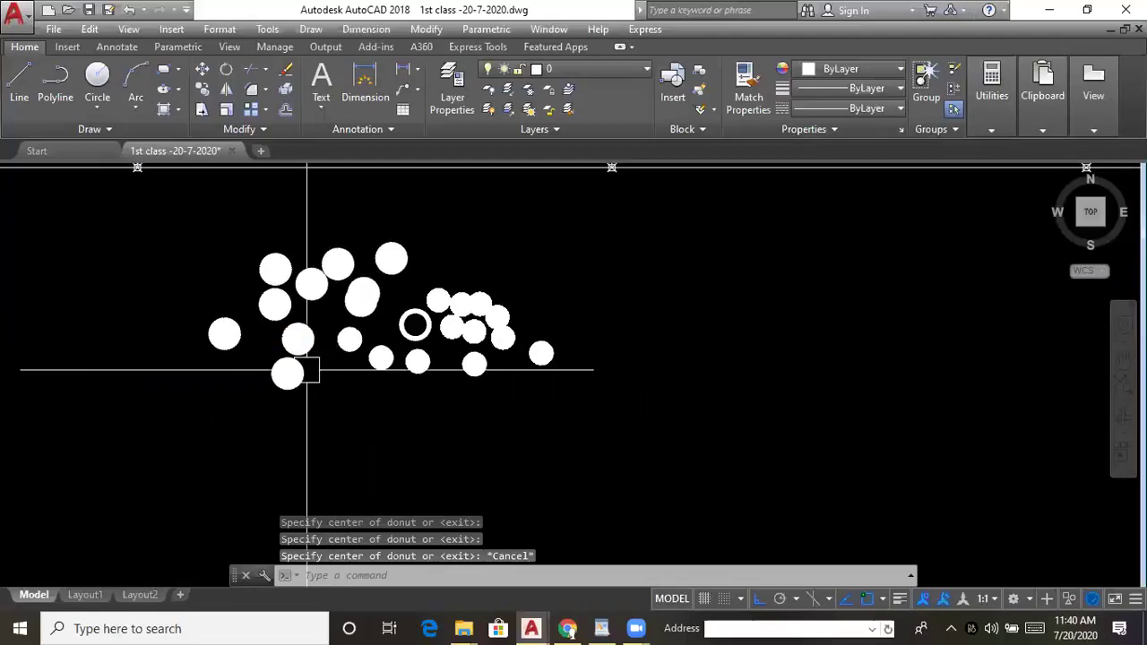
left_click(108, 129)
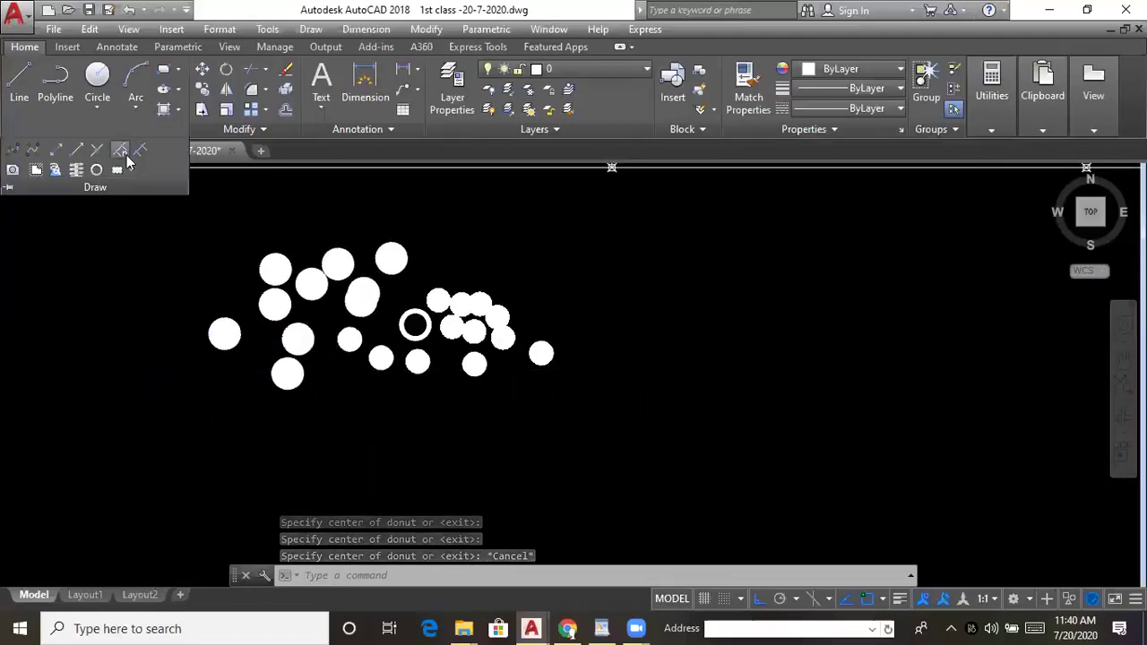
left_click(130, 172)
left_click(130, 171)
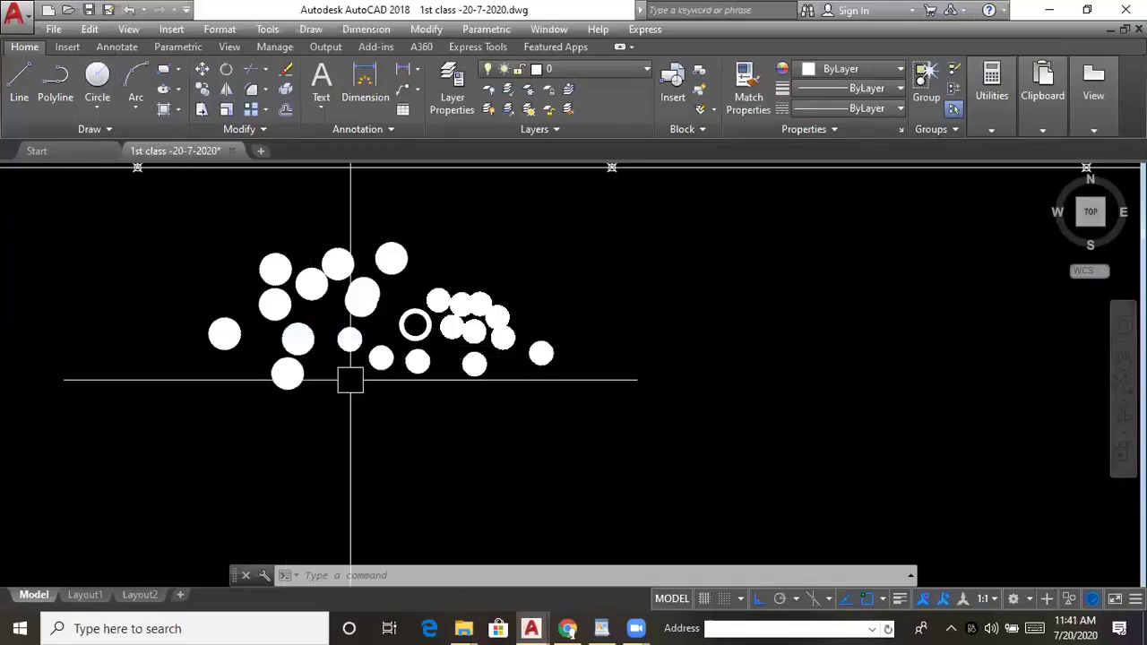
middle_click_drag(351, 379, 386, 374)
middle_click_drag(353, 414, 343, 420)
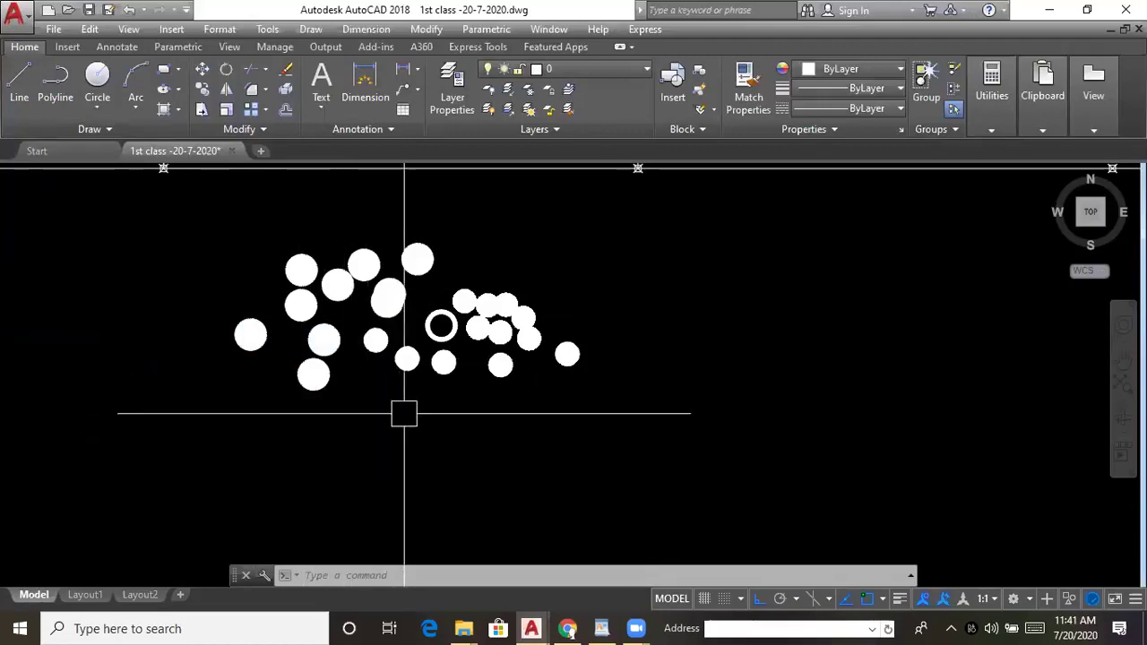
scroll(403, 413, "down", 5)
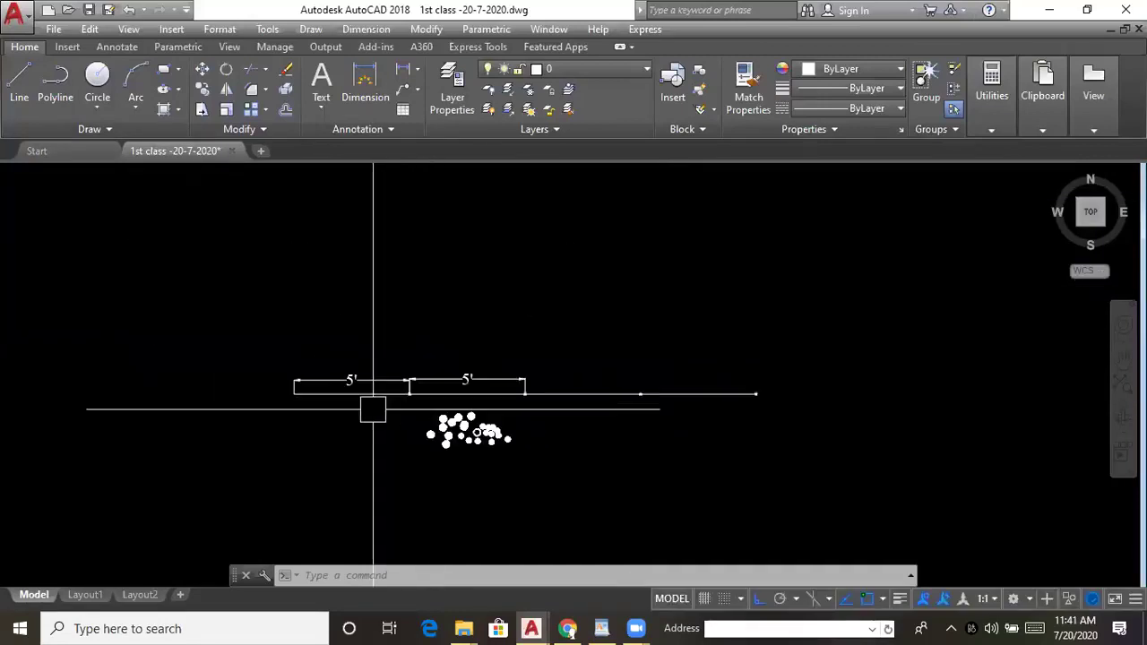
scroll(372, 409, "up", 2)
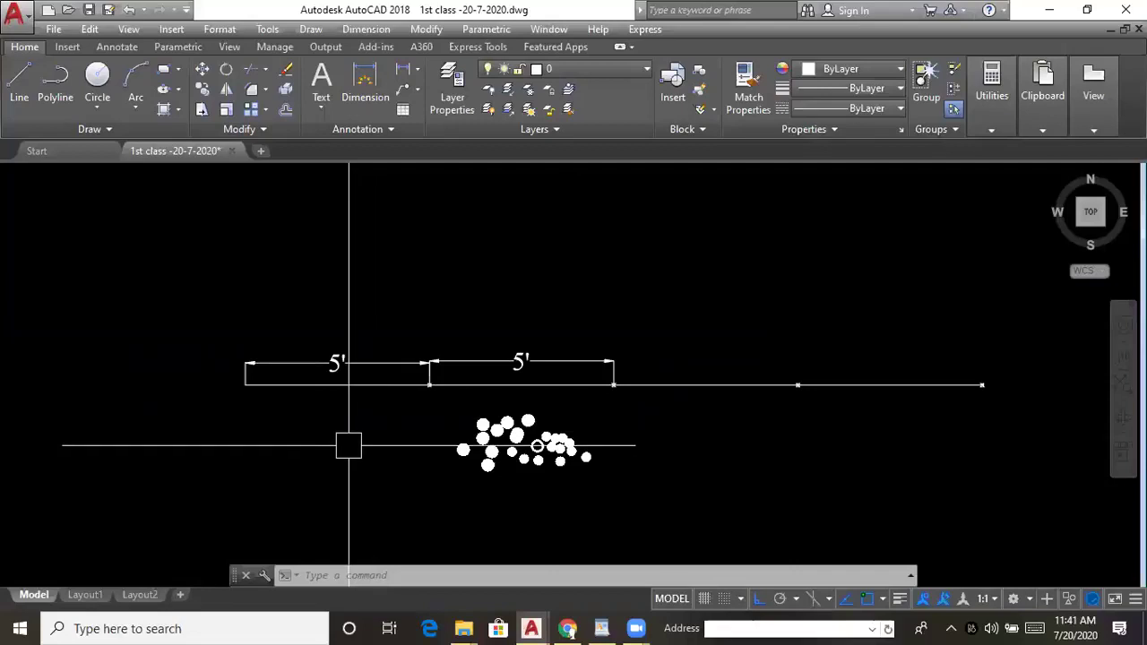
- Save the practice drawing with the finished donuts
mouse_move(354, 438)
middle_mouse_down()
mouse_move(364, 416)
mouse_move(356, 427)
middle_mouse_up()
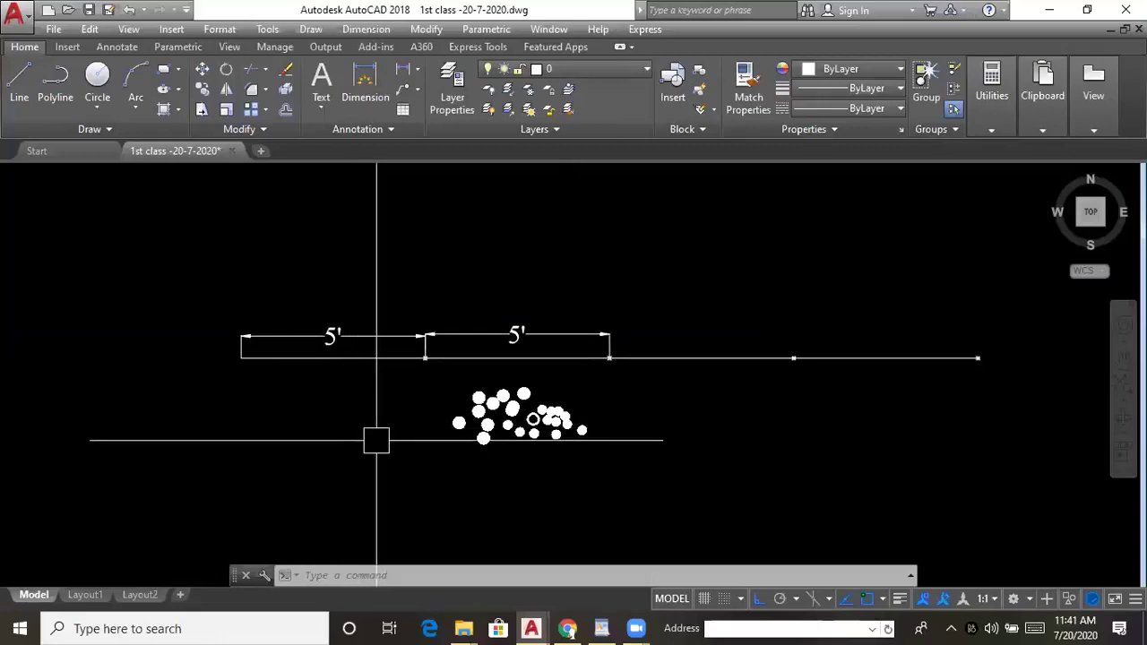
key("ctrl+s")
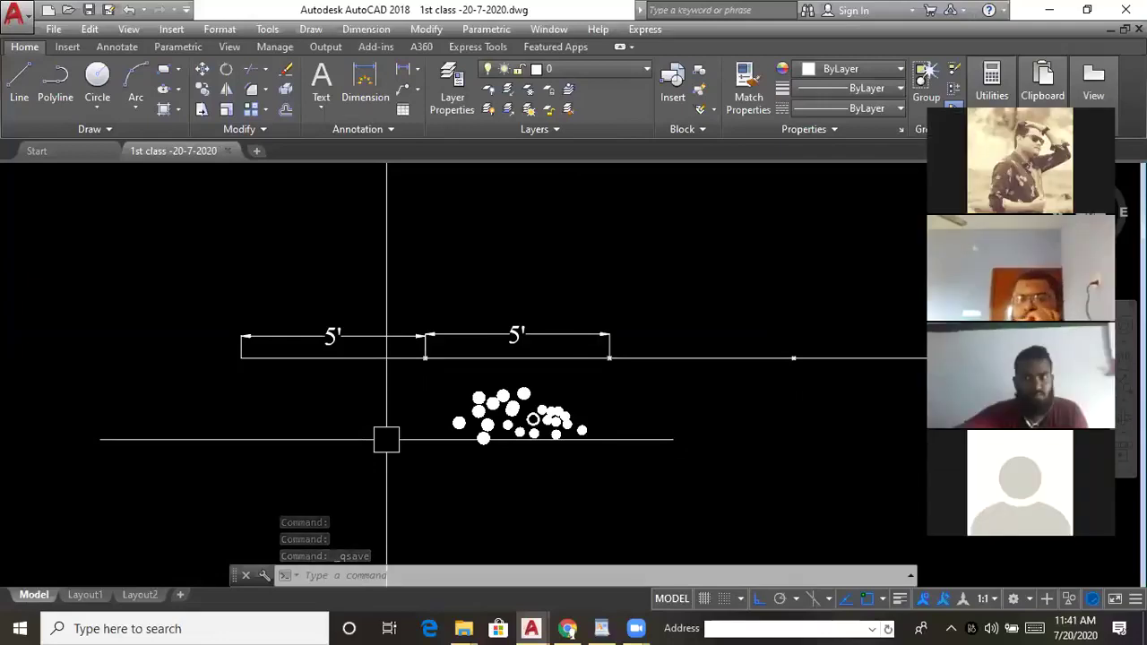
- Review the scattered solid donuts and the ring-shaped donut up close, and their placement below the dimensioned line
mouse_move(615, 402)
middle_mouse_down()
mouse_move(553, 394)
mouse_move(574, 390)
middle_mouse_up()
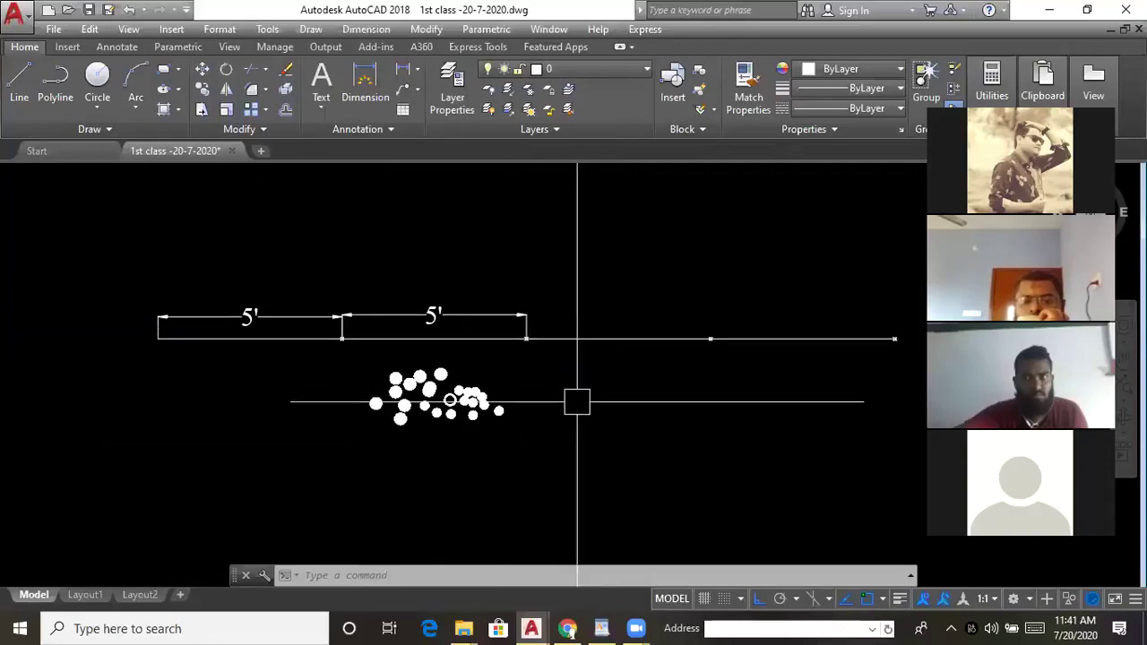
middle_click_drag(576, 392, 601, 405)
scroll(466, 379, "up", 6)
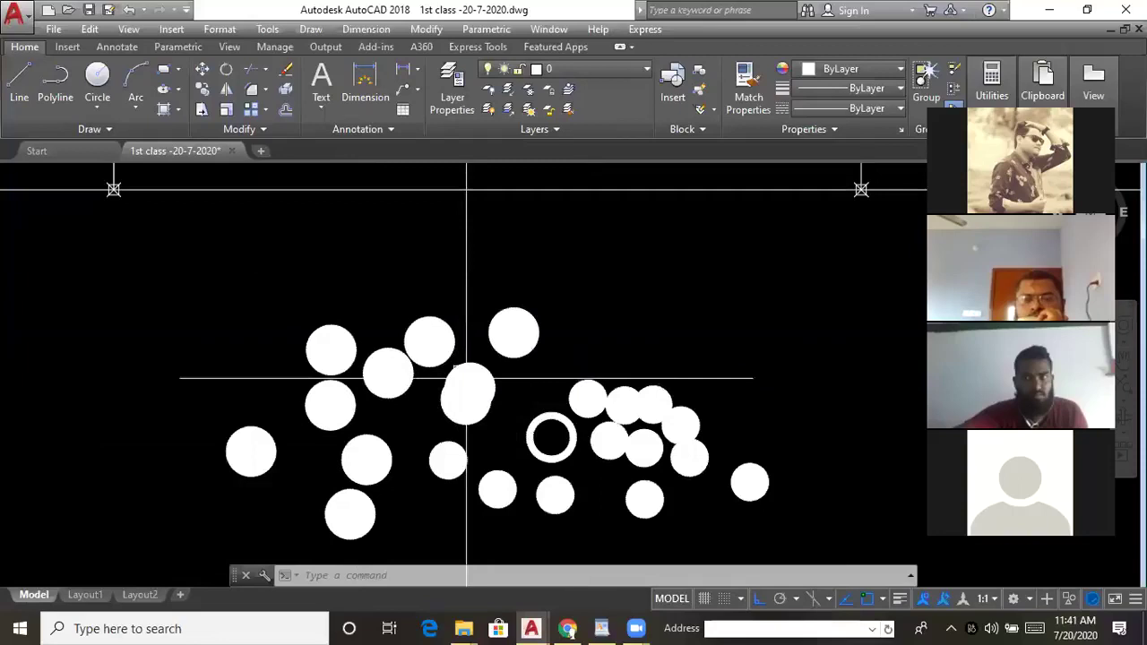
scroll(513, 384, "up", 2)
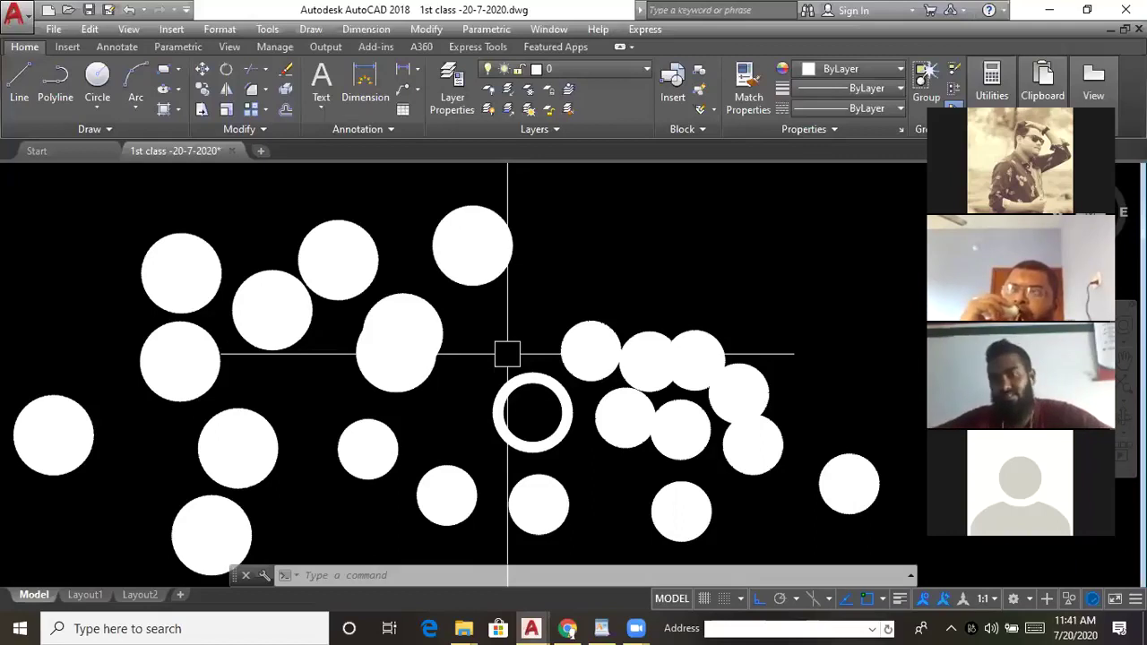
middle_click_drag(529, 387, 514, 350)
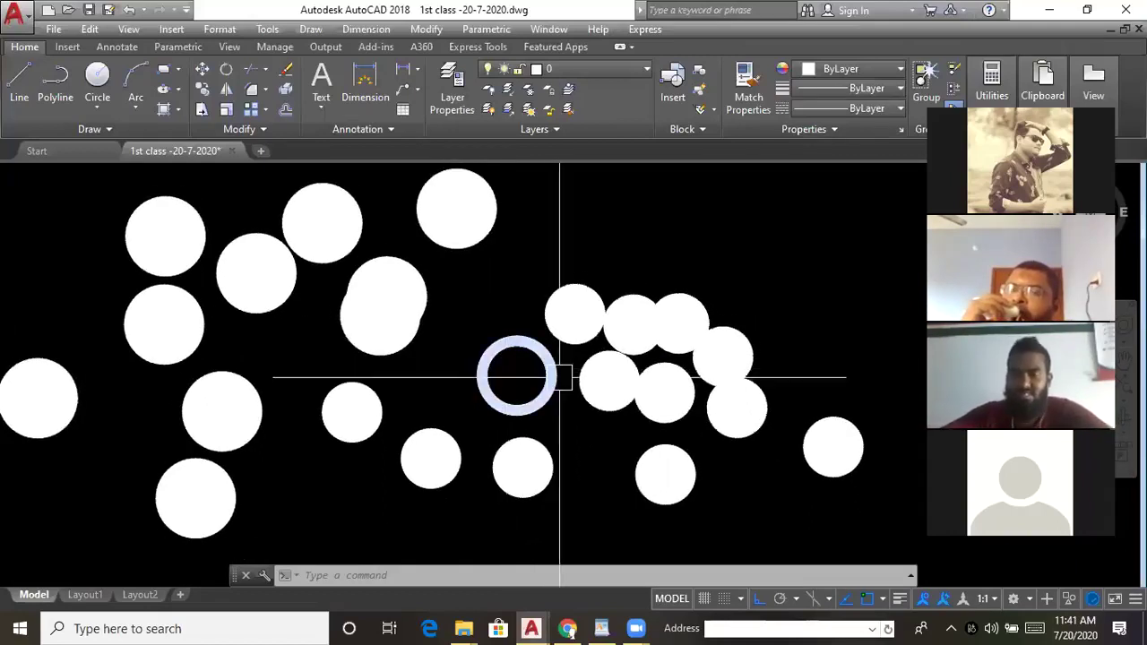
mouse_move(502, 356)
middle_mouse_down()
mouse_move(518, 338)
mouse_move(491, 380)
mouse_move(517, 376)
middle_mouse_up()
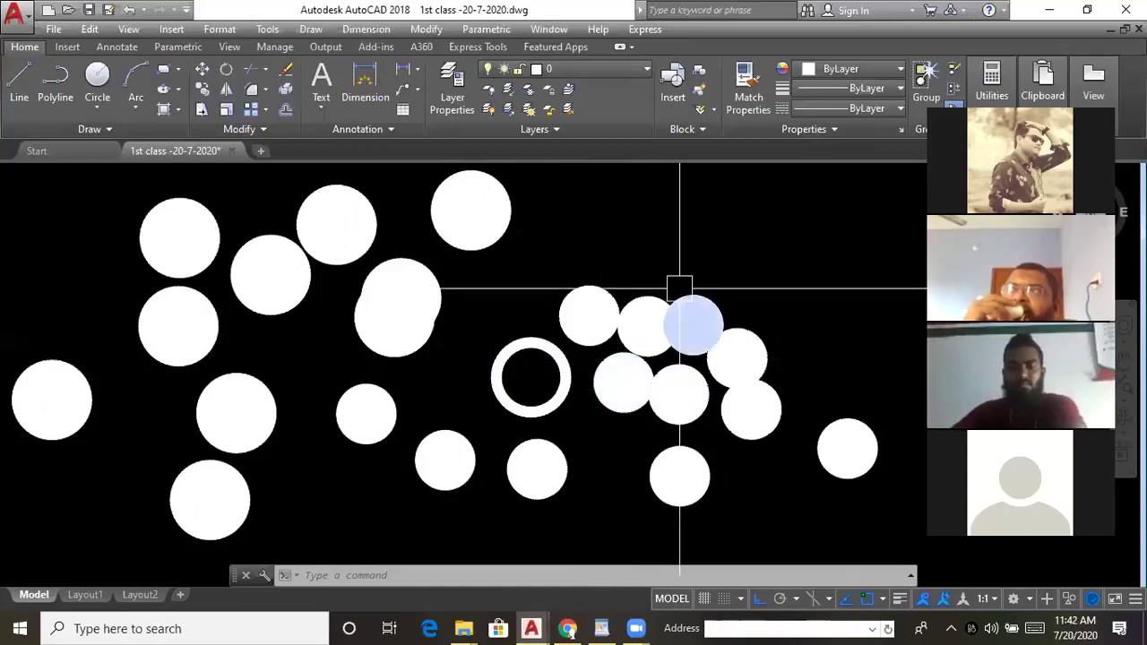
scroll(689, 244, "down", 2)
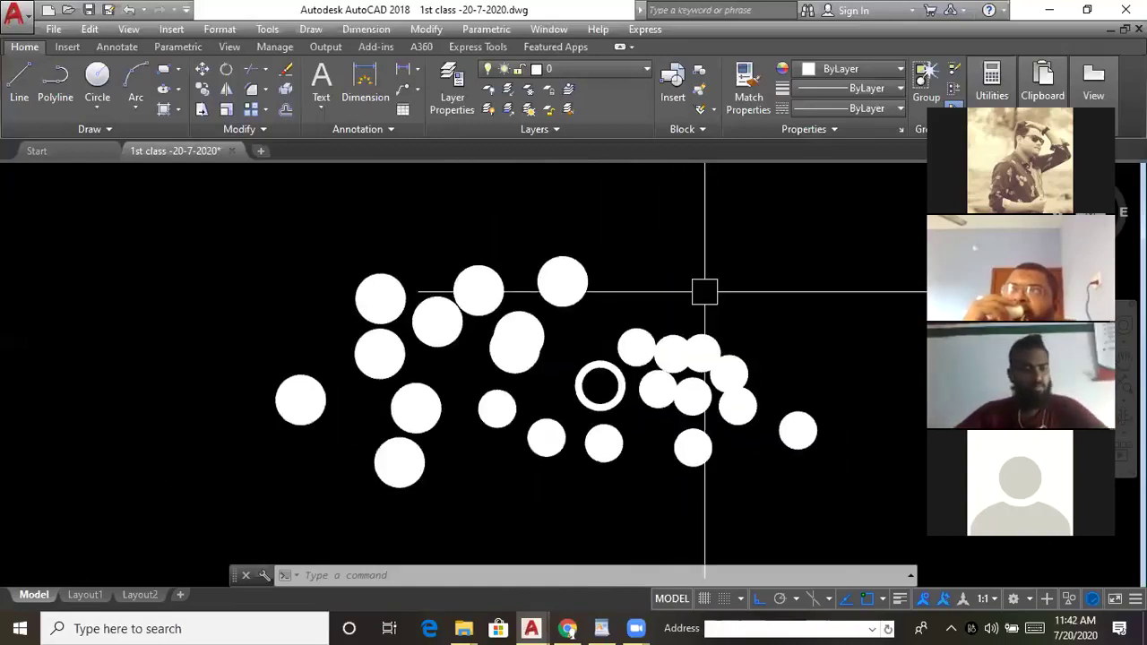
middle_click_drag(728, 263, 700, 260)
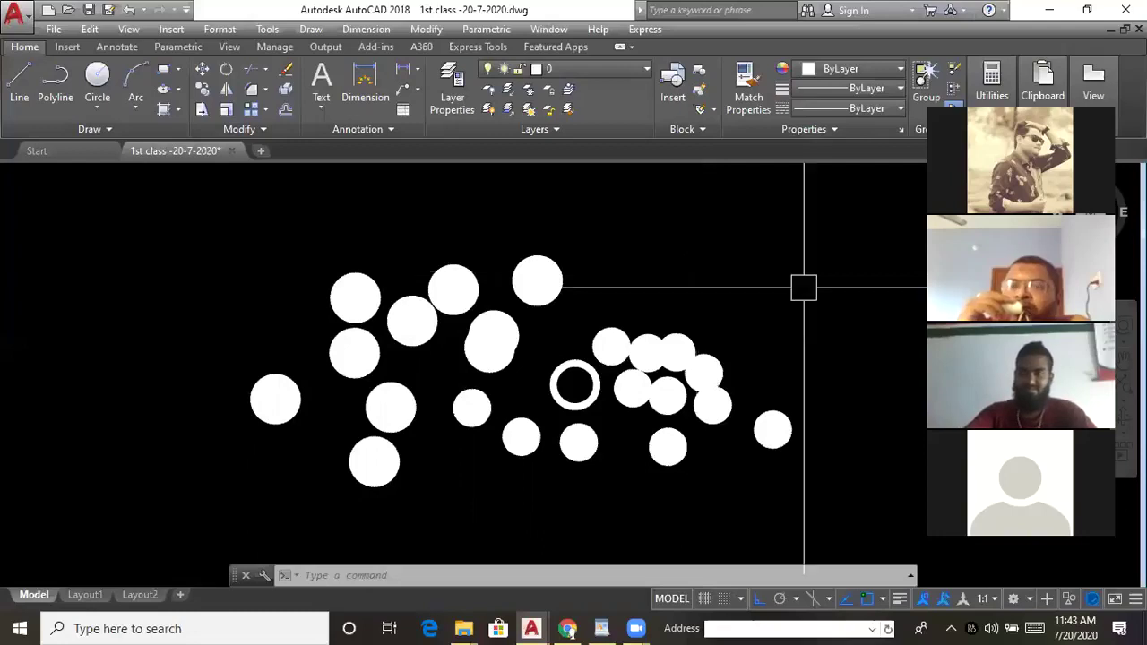
scroll(744, 302, "down", 3)
middle_click_drag(469, 425, 417, 481)
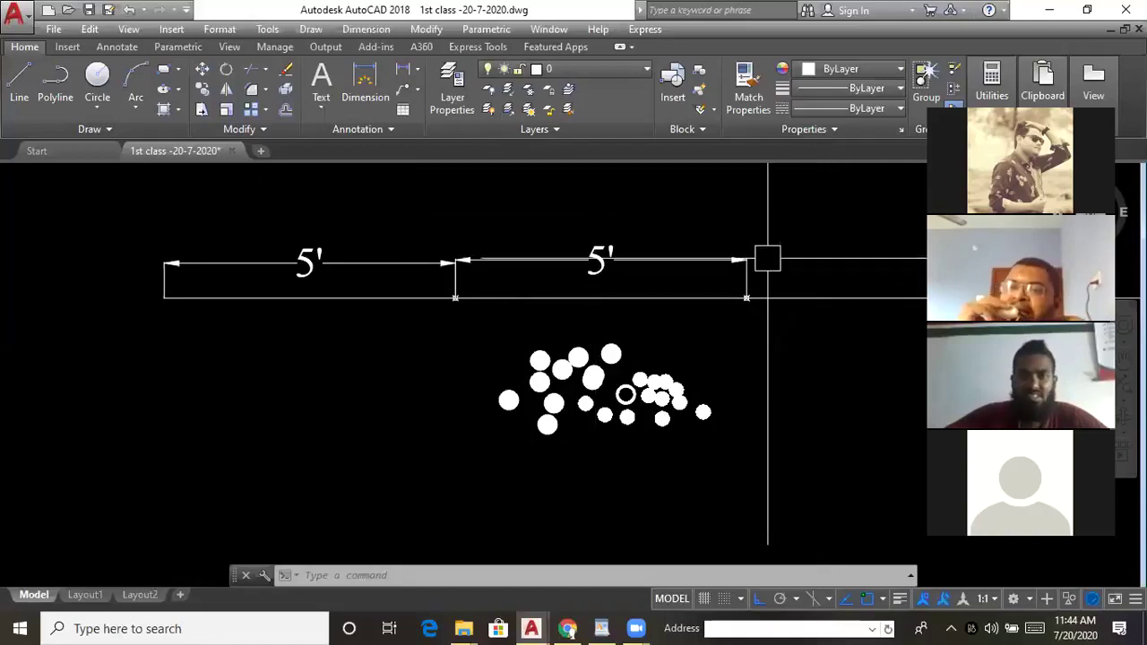
mouse_move(768, 259)
middle_mouse_down()
mouse_move(684, 264)
mouse_move(689, 284)
middle_mouse_up()
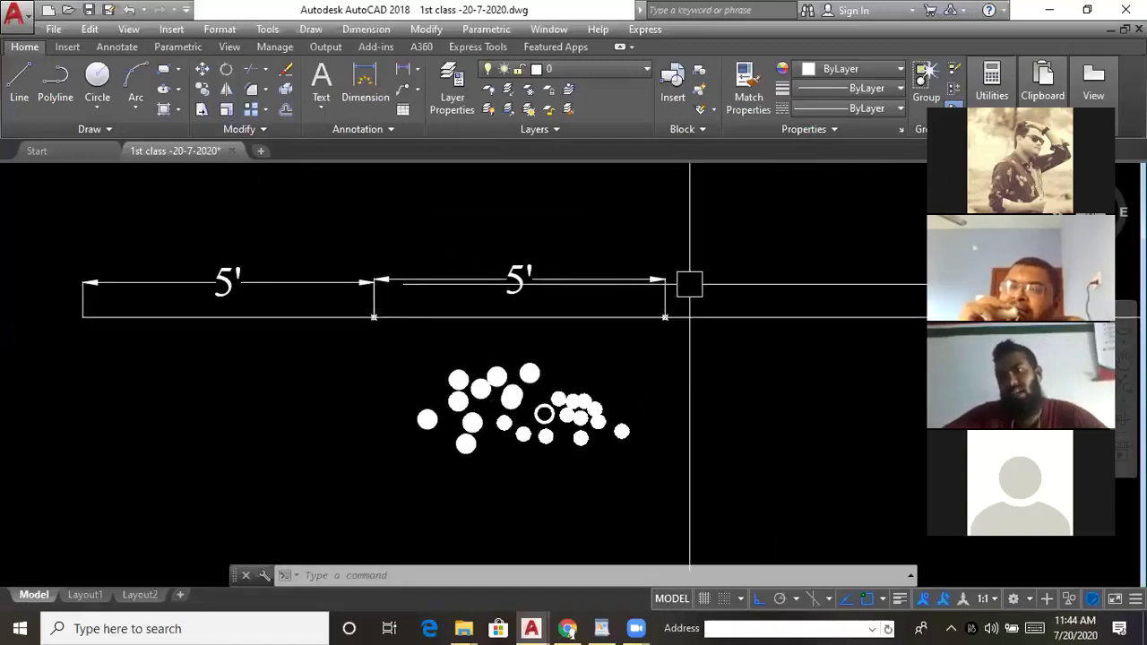